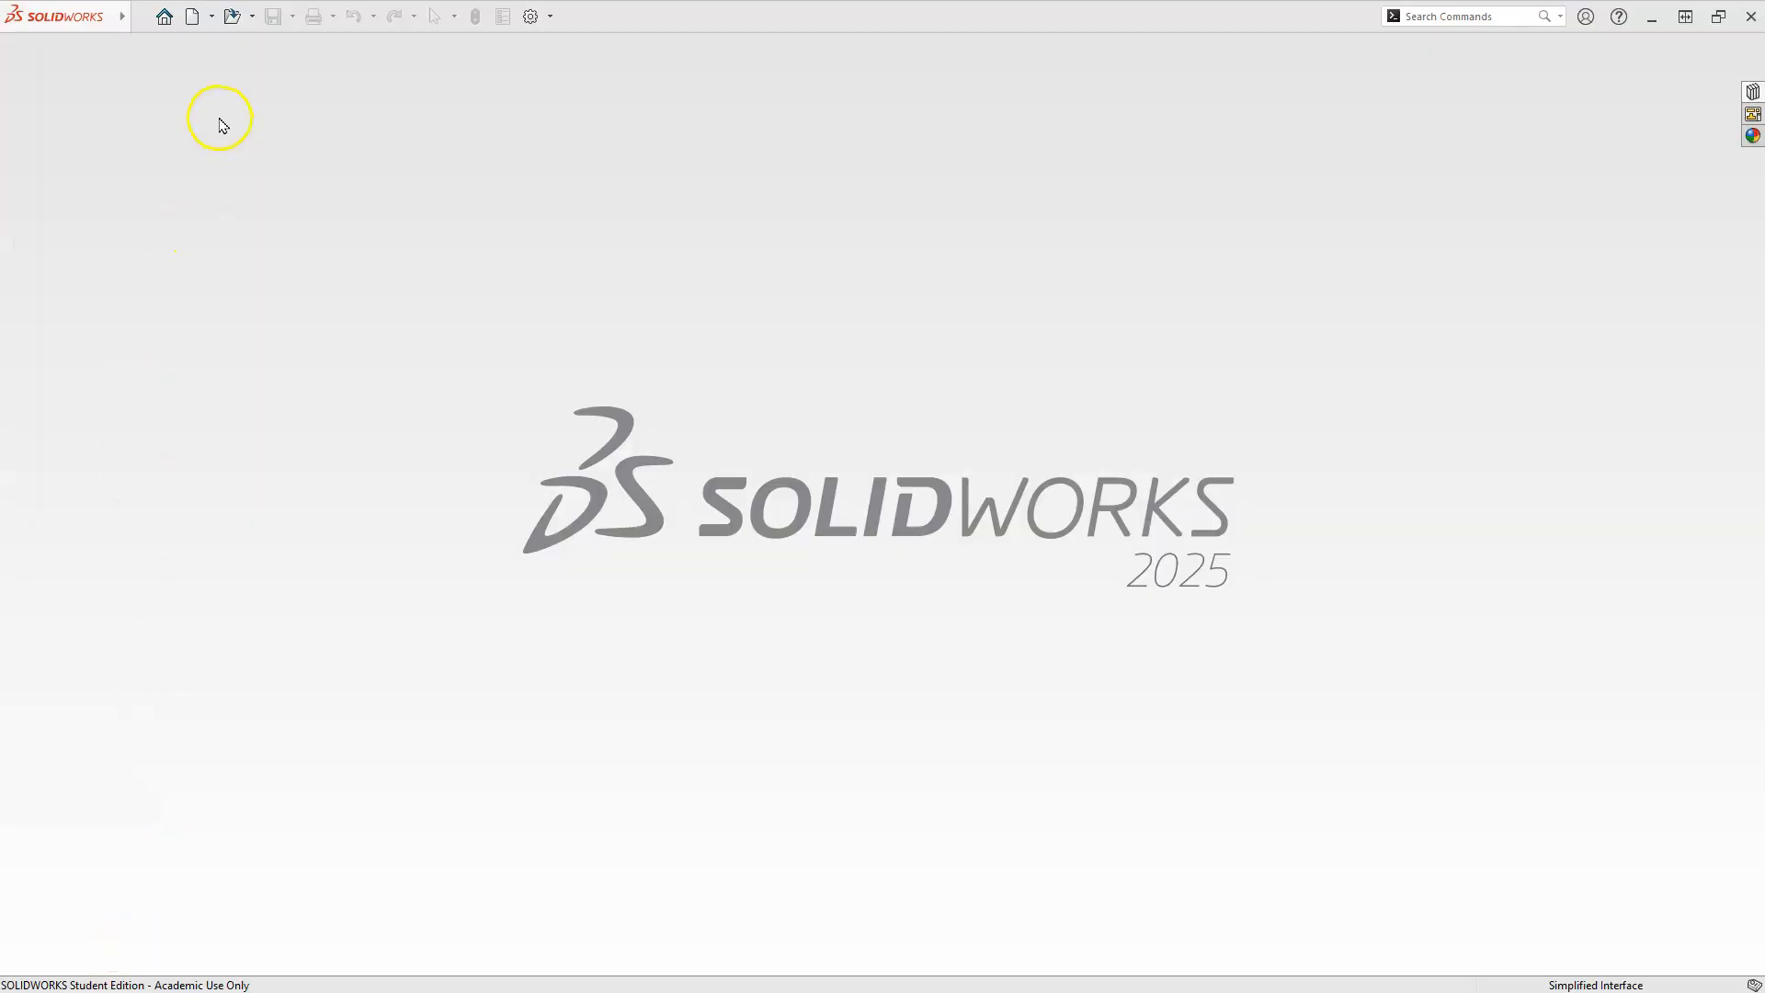
Create a new part and start an extruded boss sketch on the Front Plane.
{"action": "left_click", "coordinate": [193, 18]}
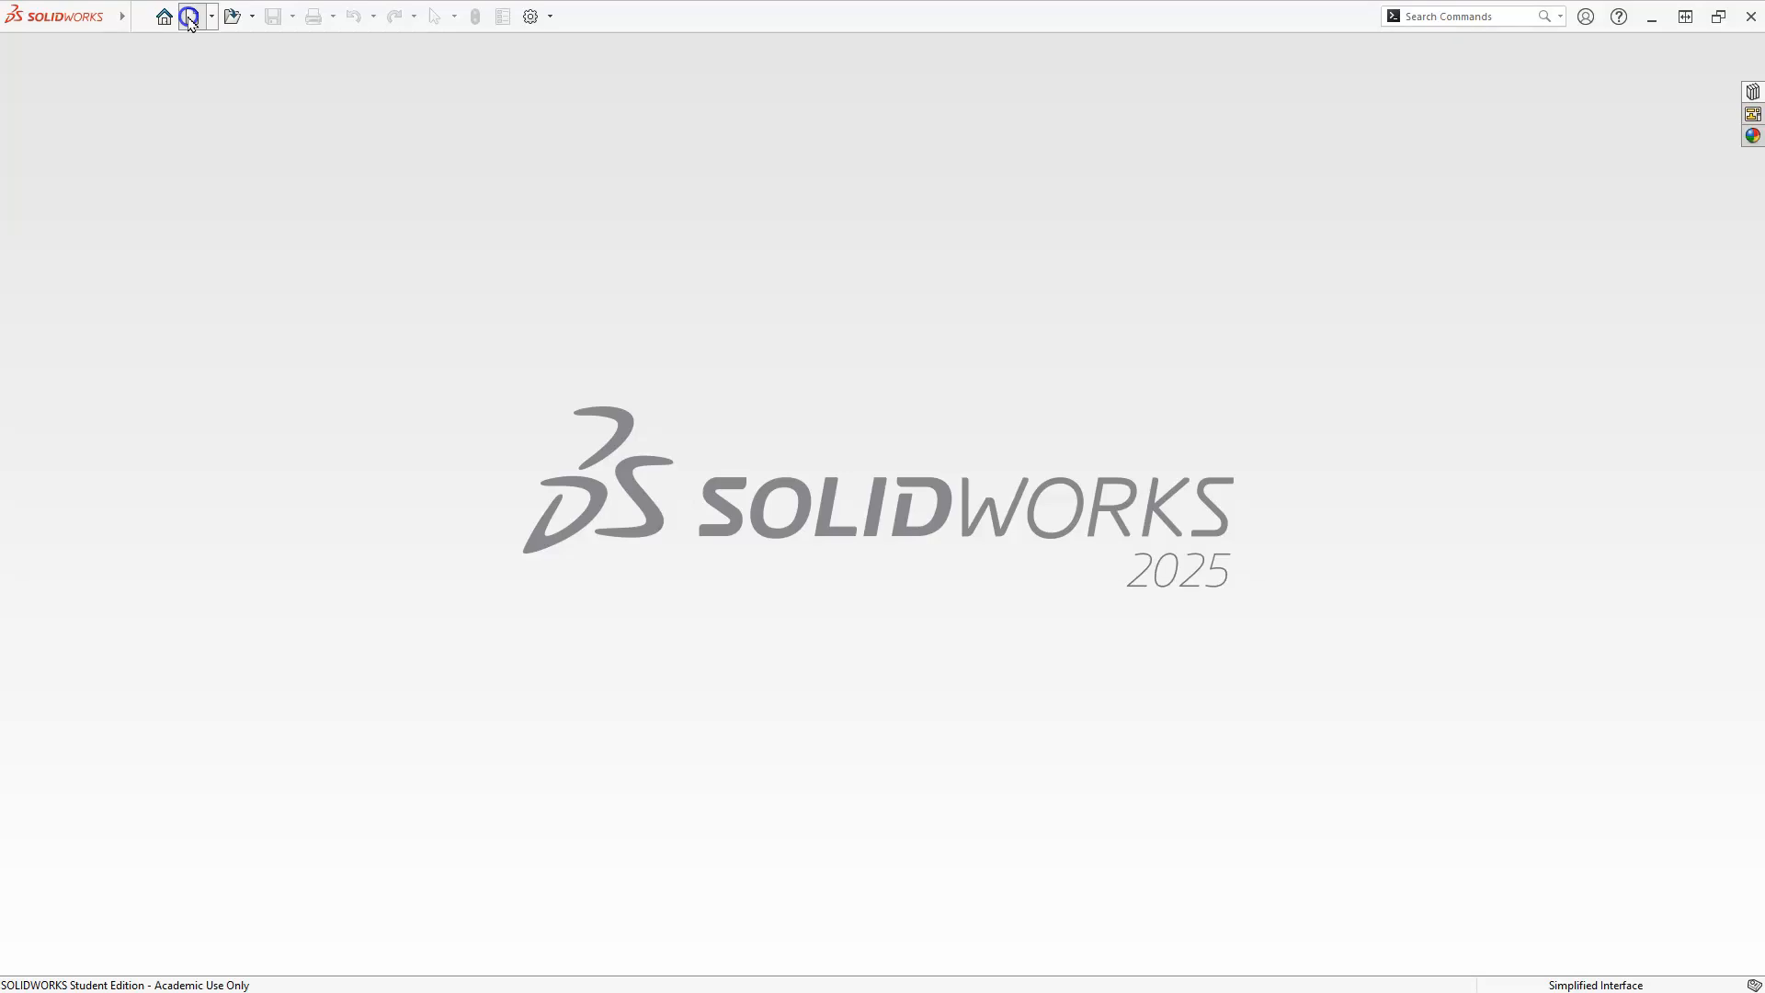
{"action": "left_click", "coordinate": [579, 304]}
{"action": "left_click", "coordinate": [939, 662]}
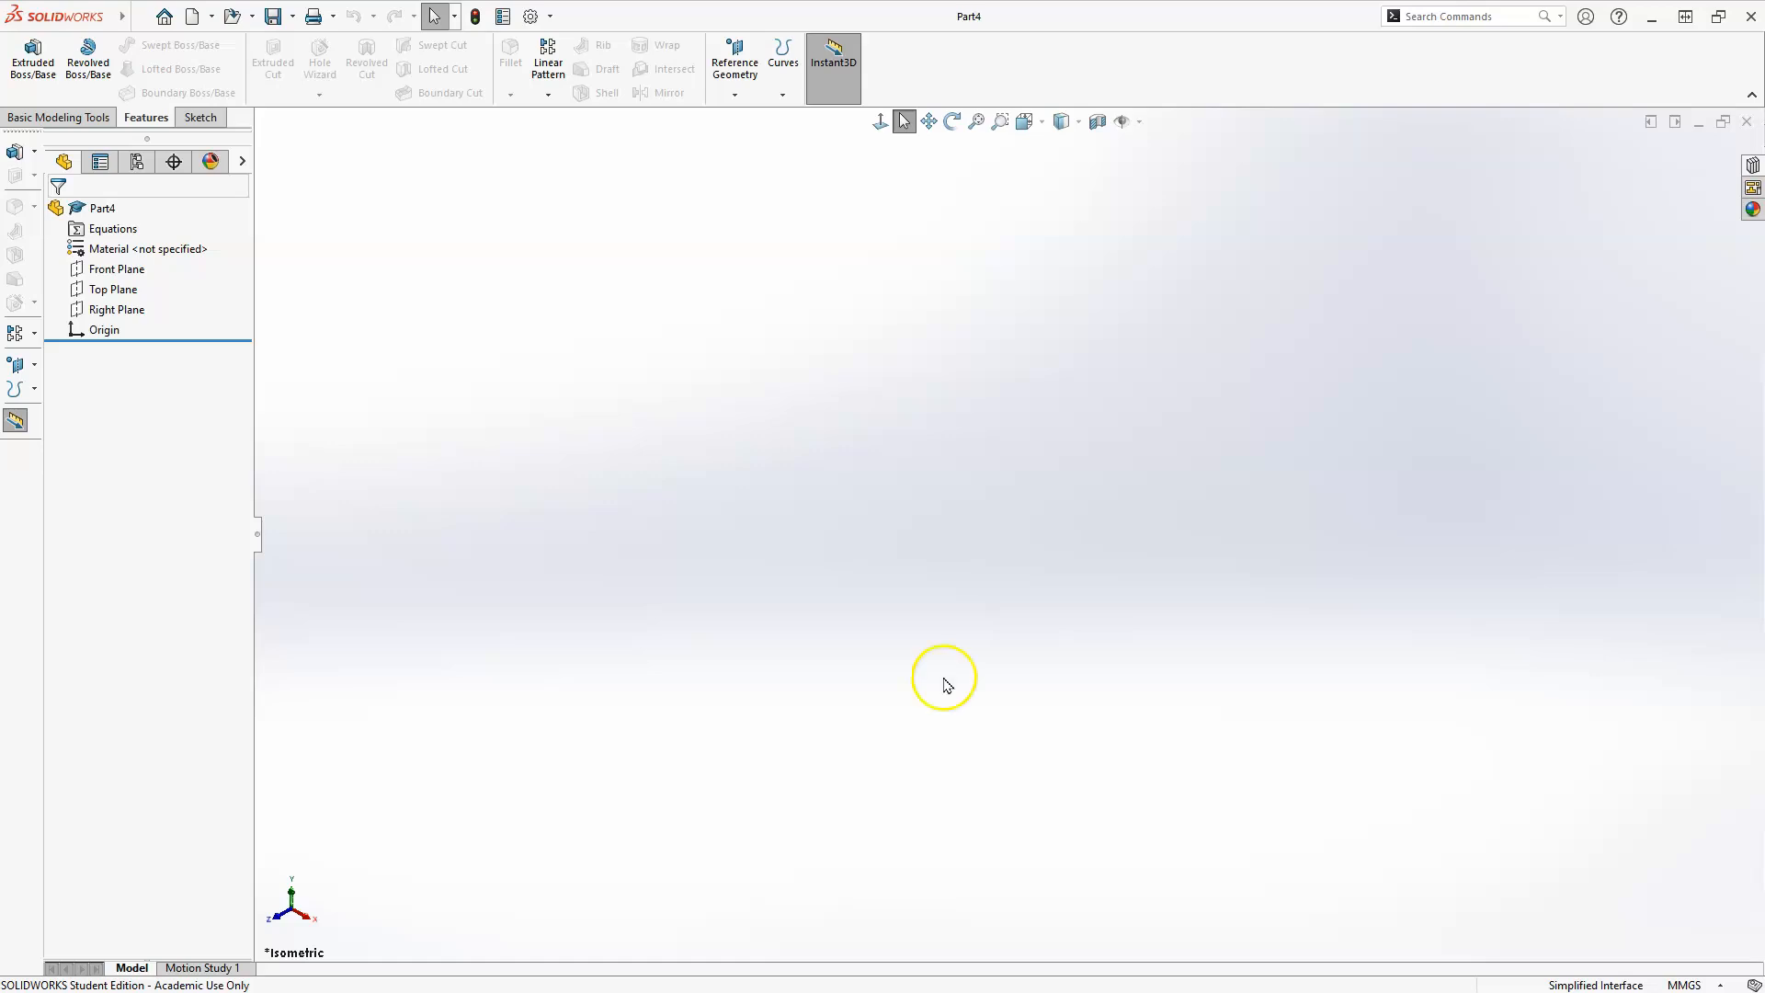
{"action": "left_click", "coordinate": [28, 57]}
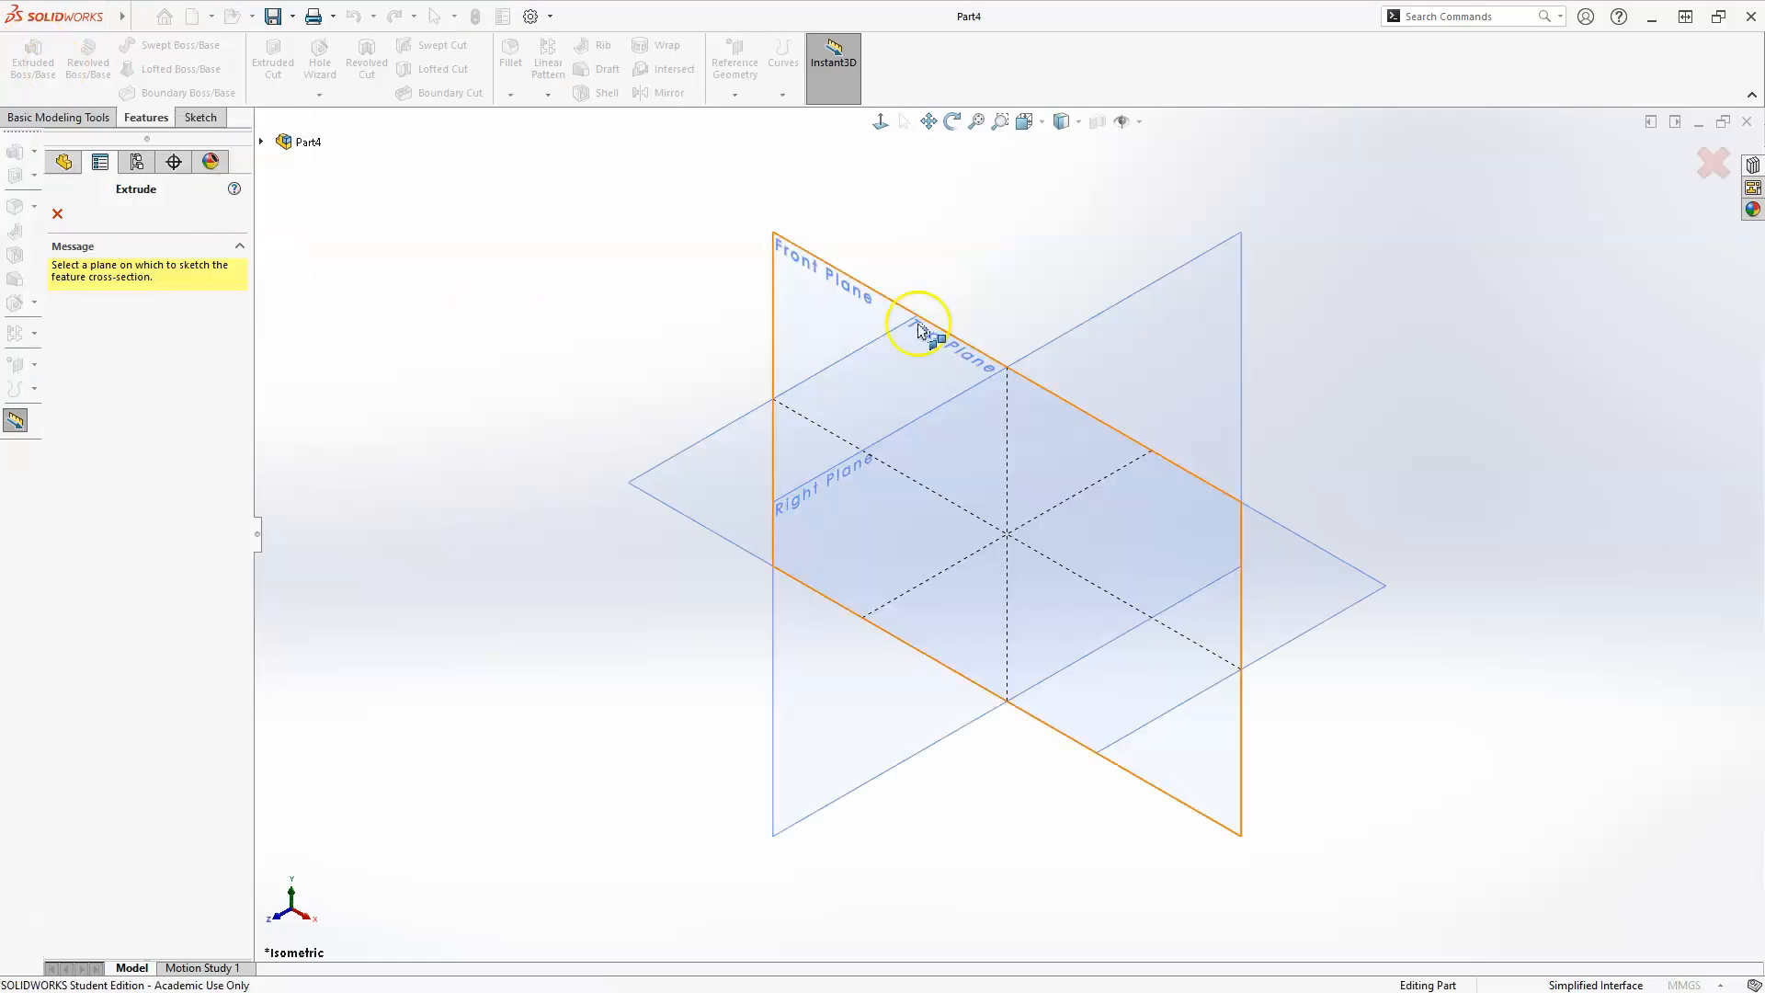
{"action": "left_click", "coordinate": [809, 280]}
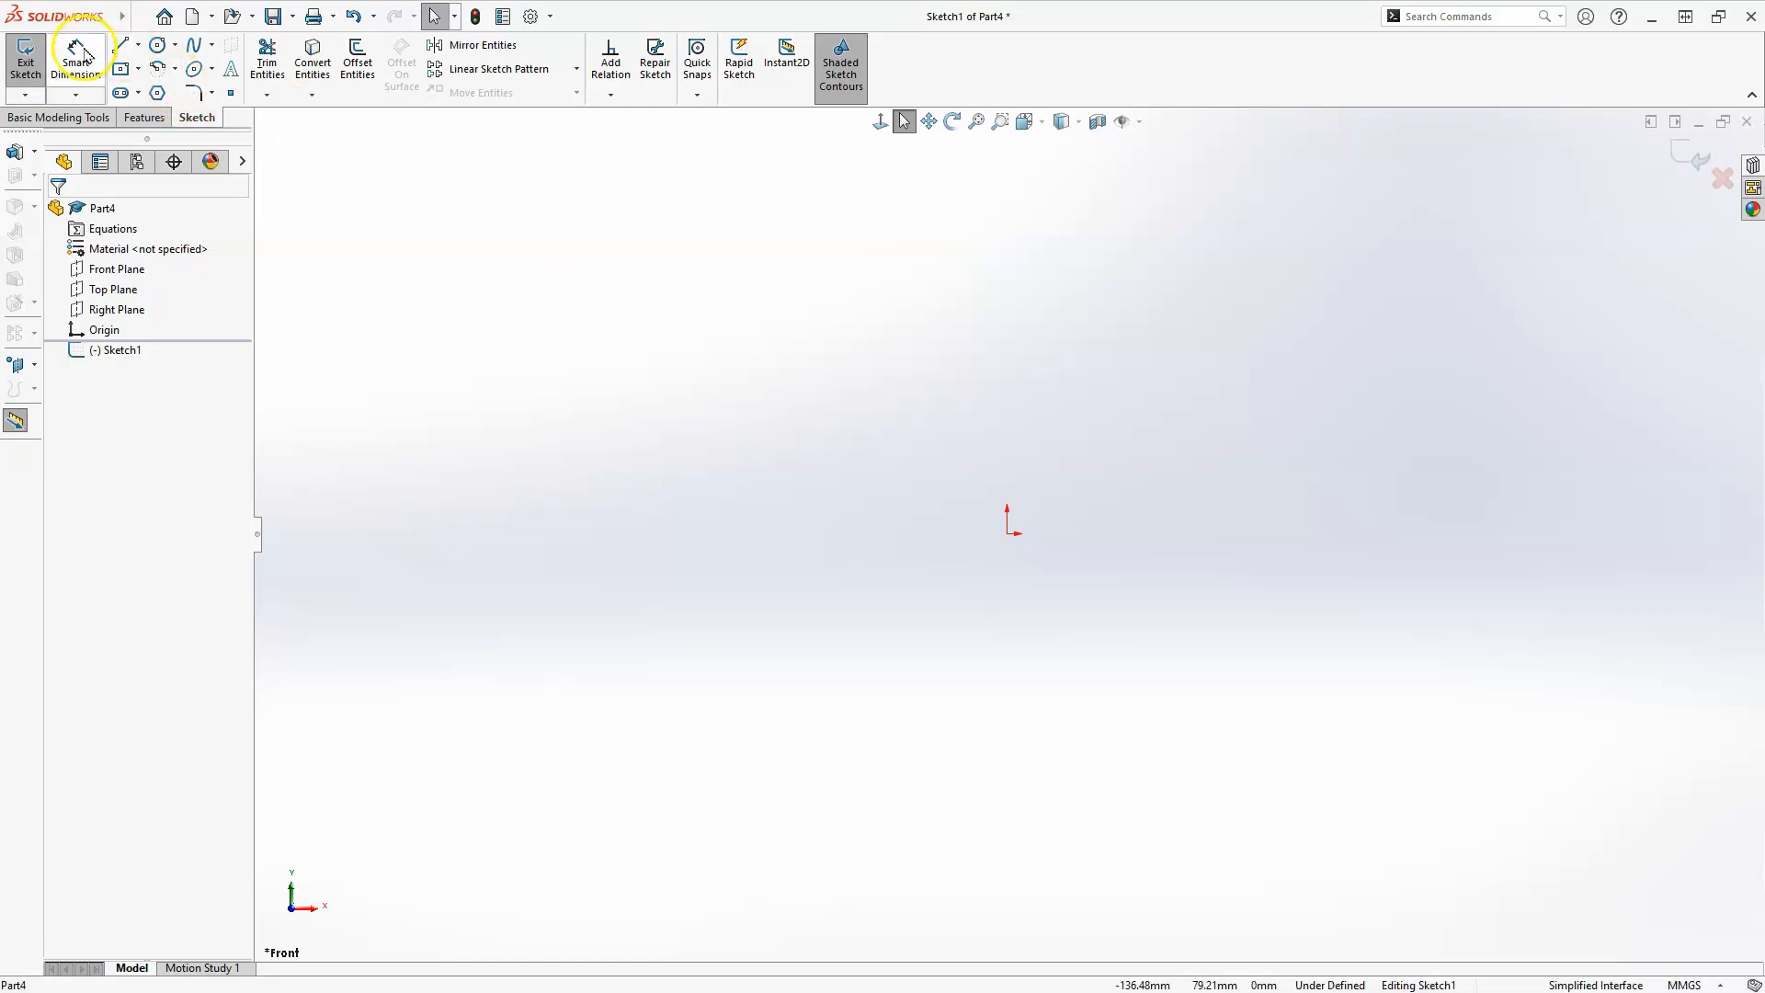
Sketch a horizontal line about 79 mm long above the origin and a vertical line about 31 mm down from its right end.
{"action": "left_click", "coordinate": [120, 45]}
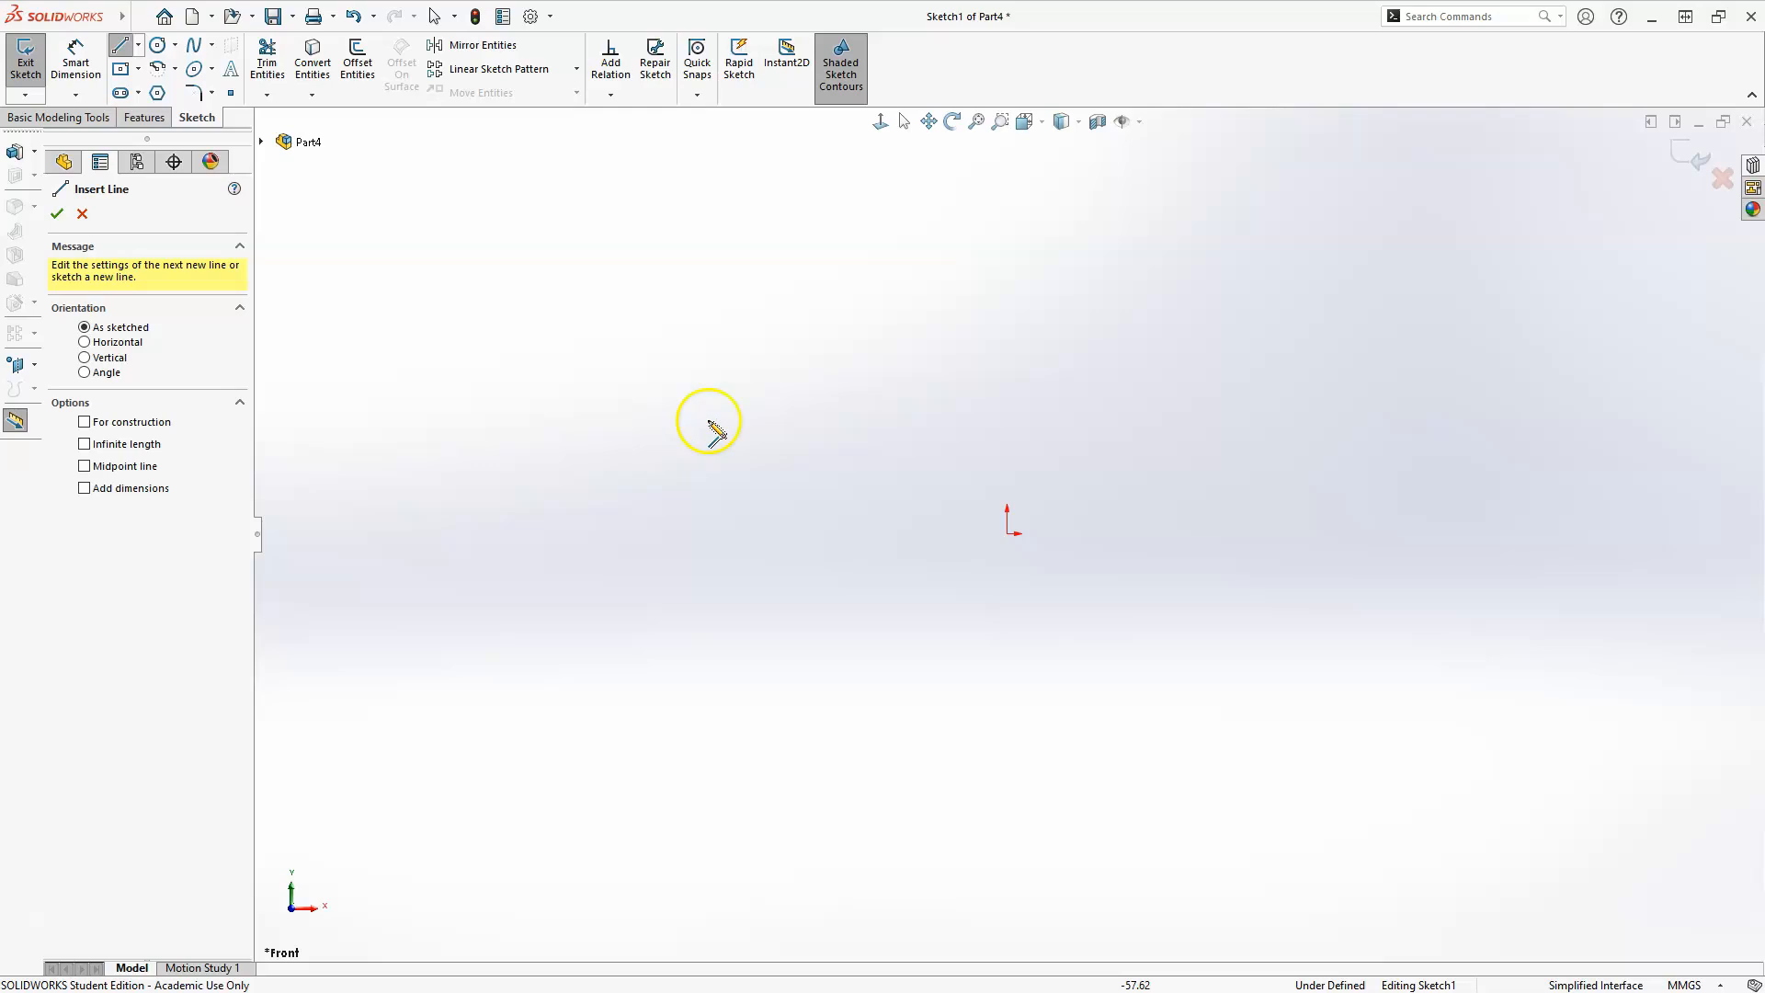
{"action": "left_click", "coordinate": [757, 426]}
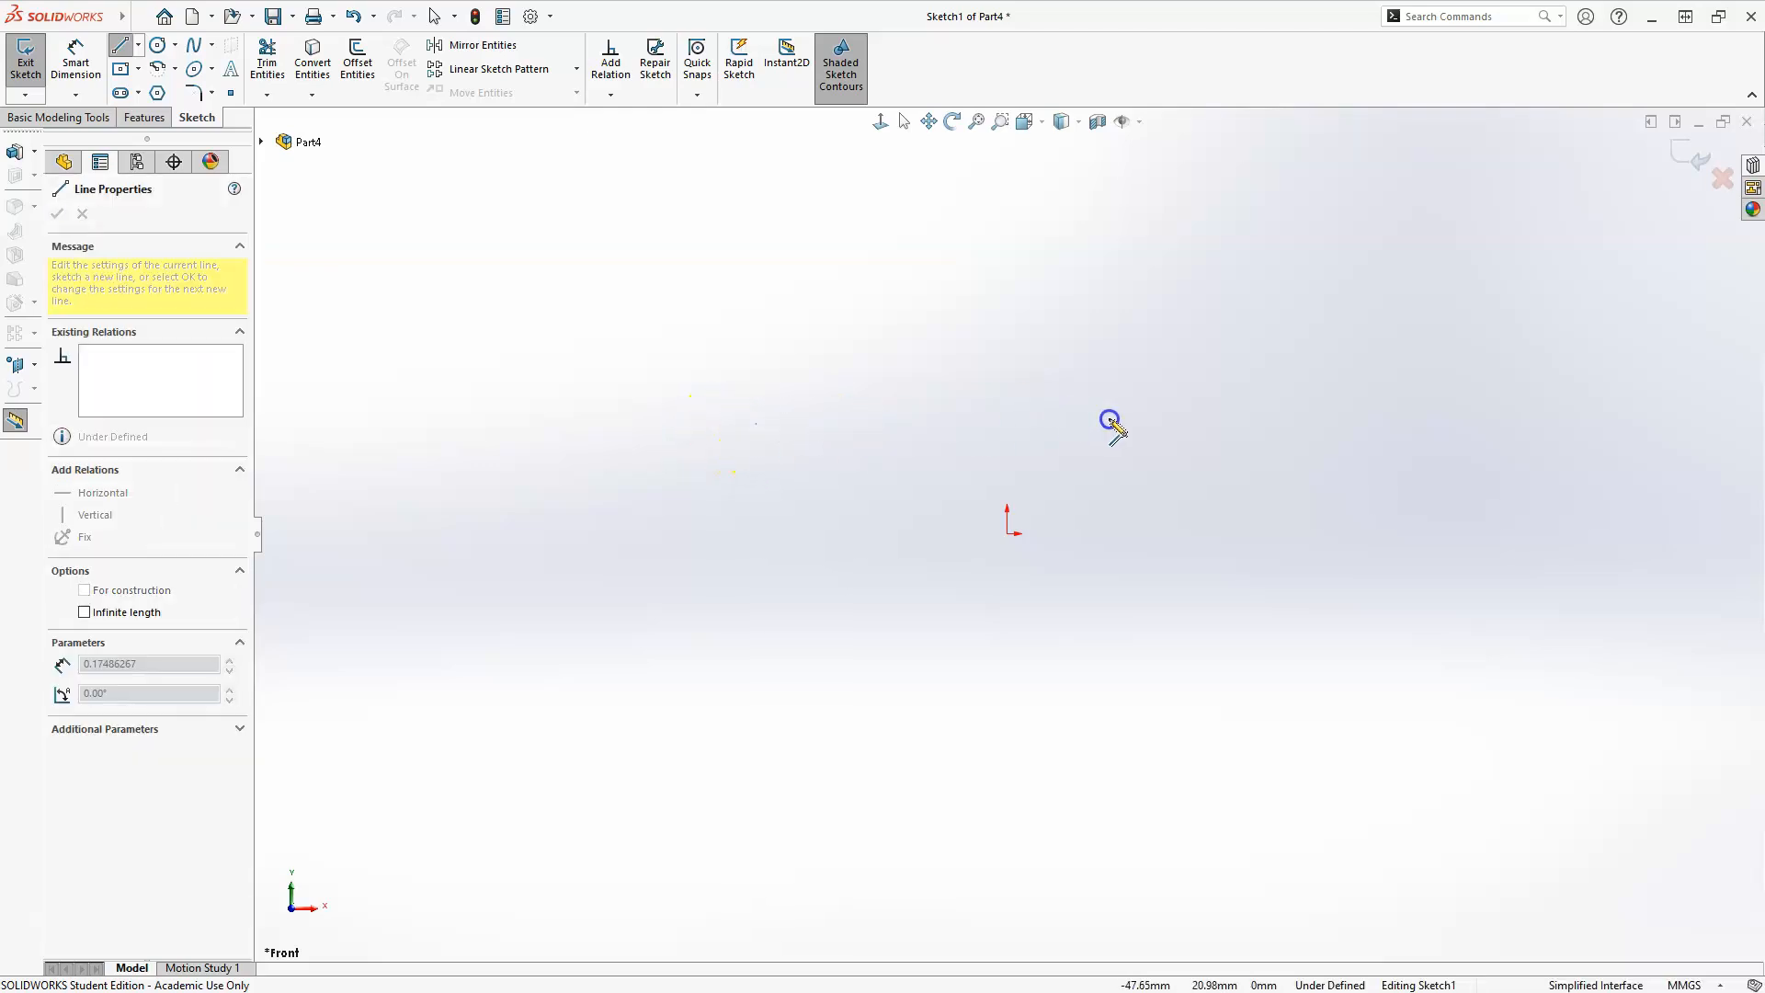
{"action": "left_click", "coordinate": [1155, 417]}
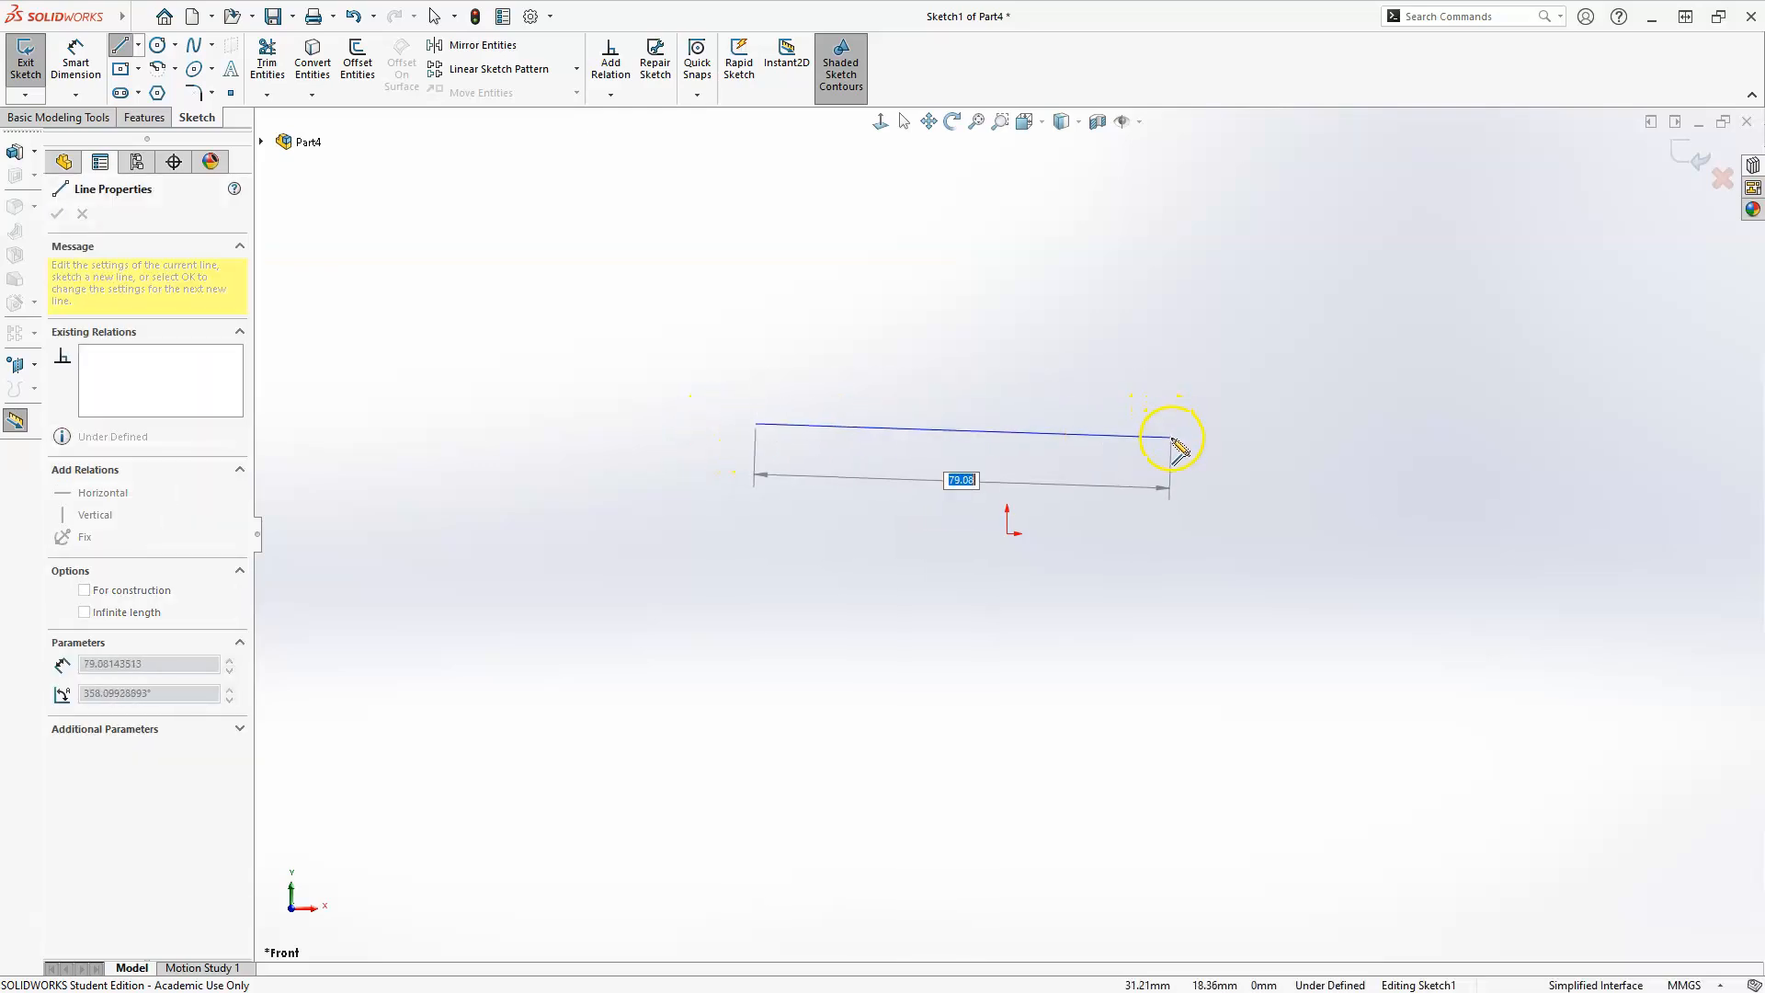
{"action": "left_click", "coordinate": [1172, 423]}
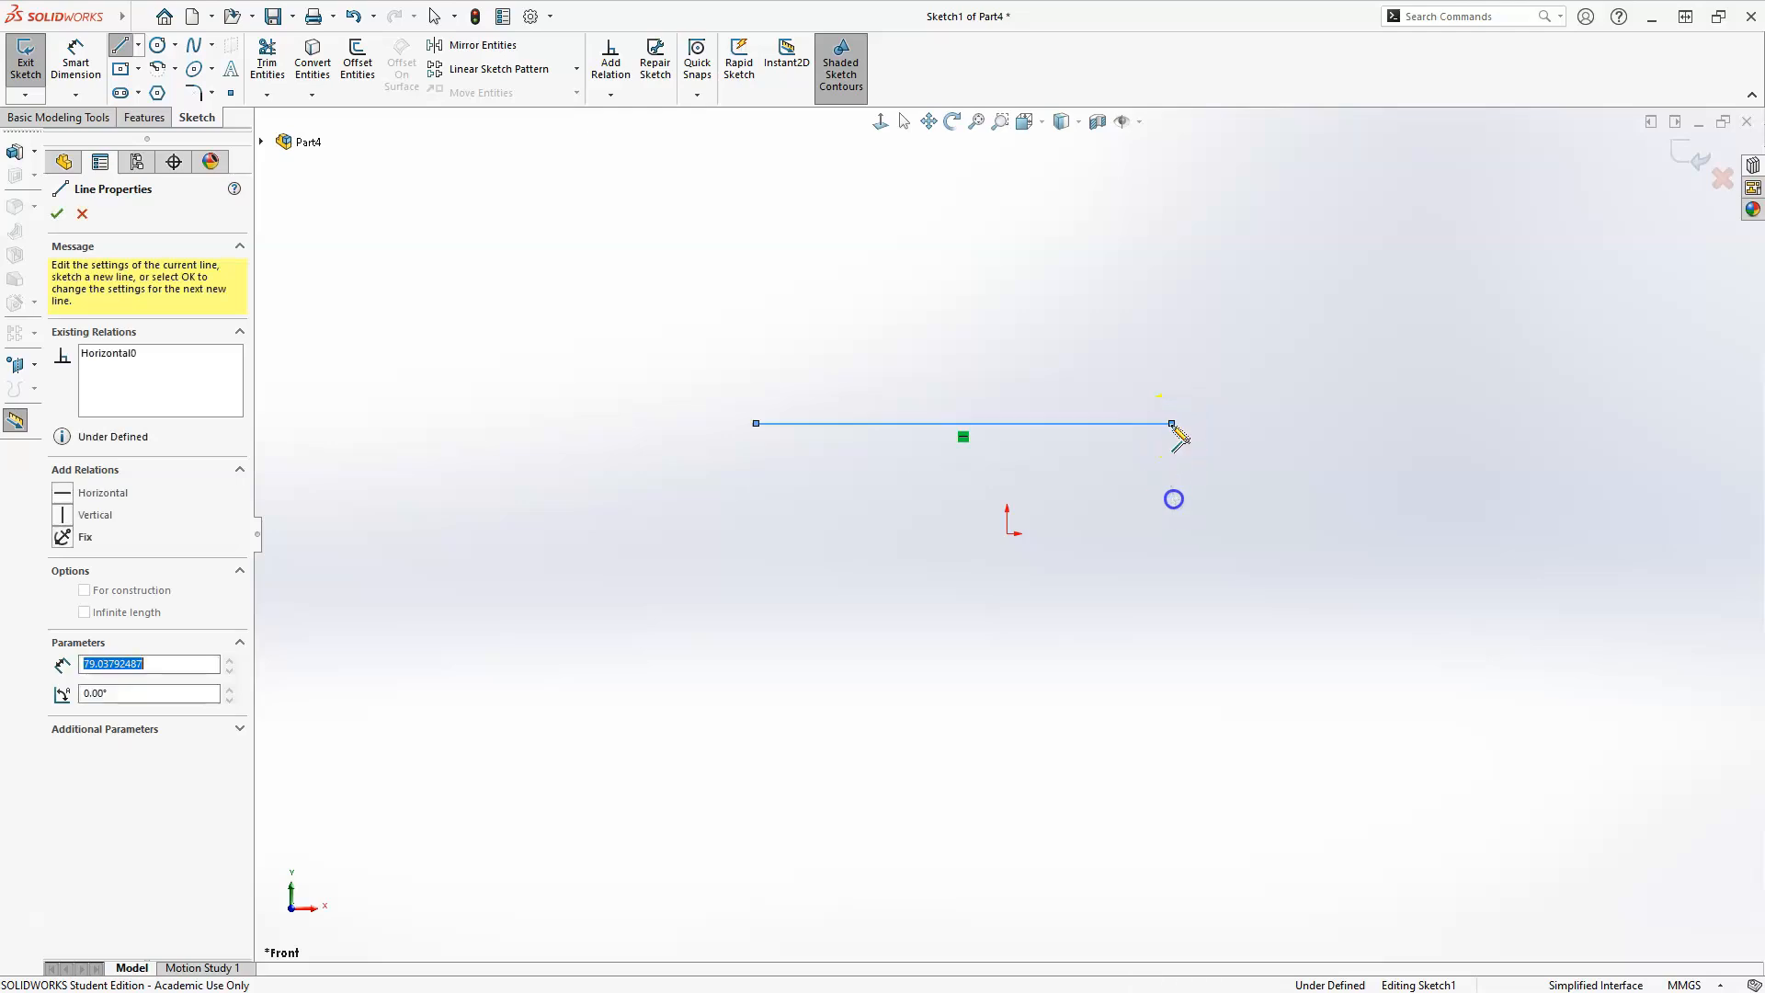
{"action": "left_click", "coordinate": [1172, 587]}
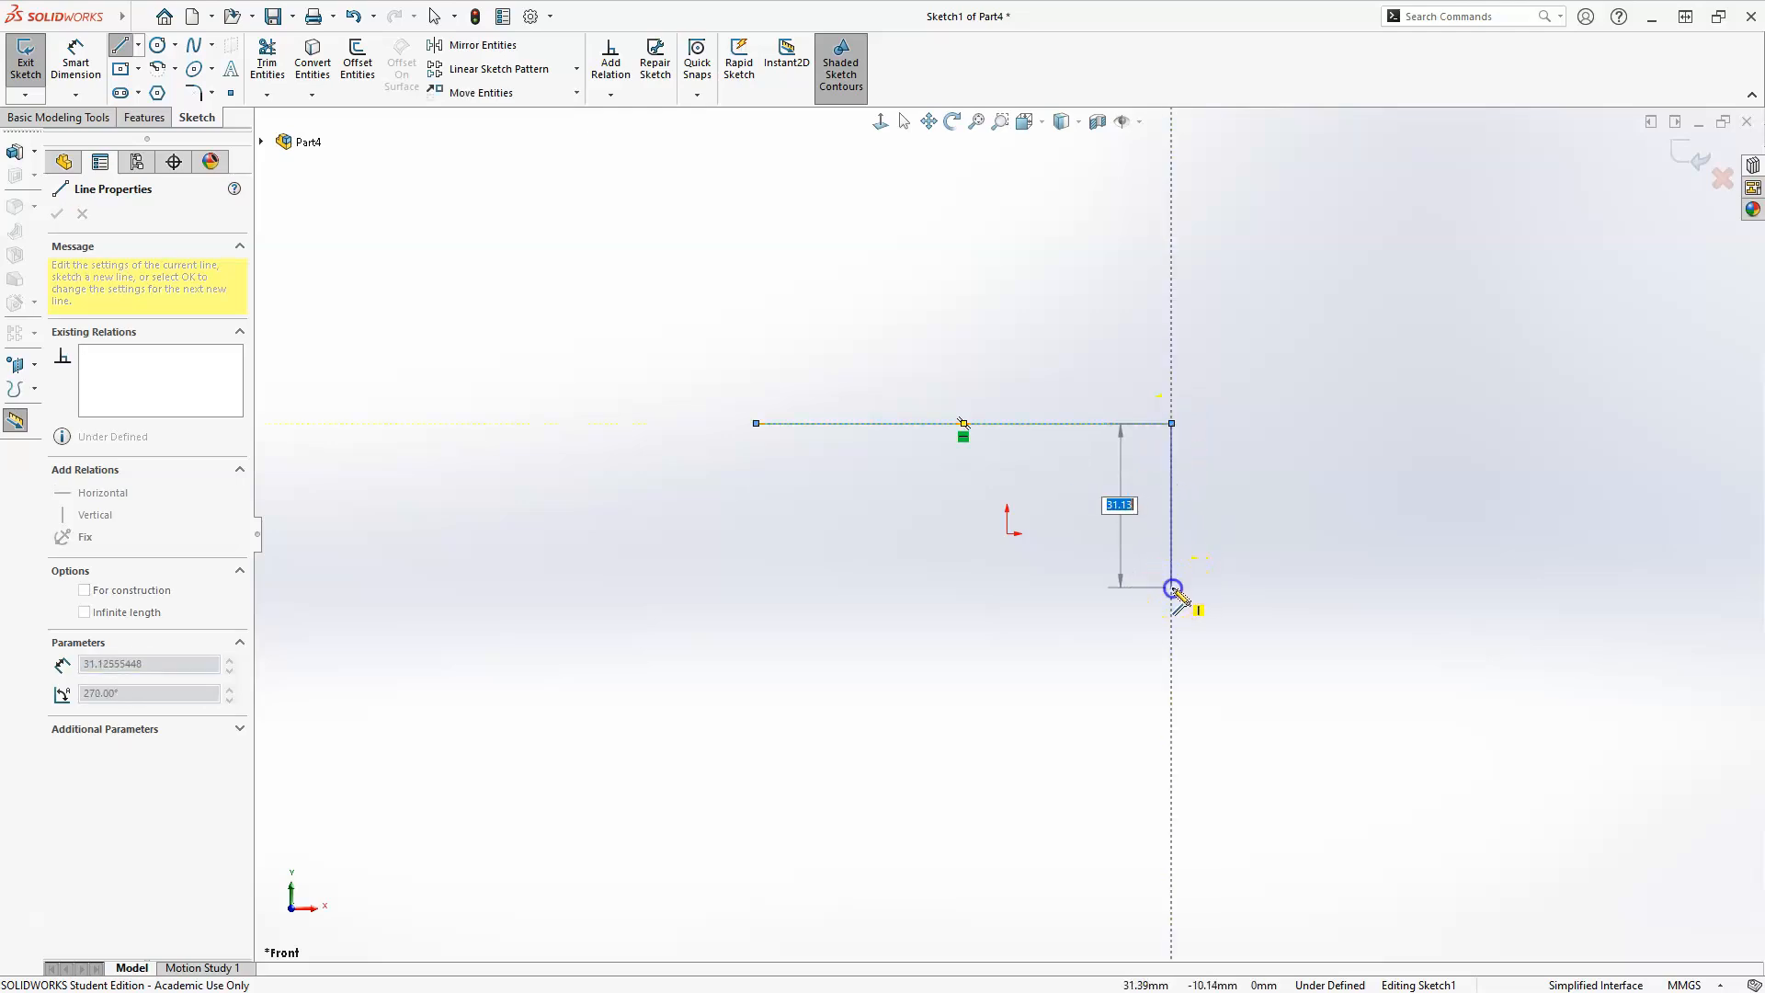
{"action": "key", "text": "Escape"}
{"action": "key", "text": "Escape"}
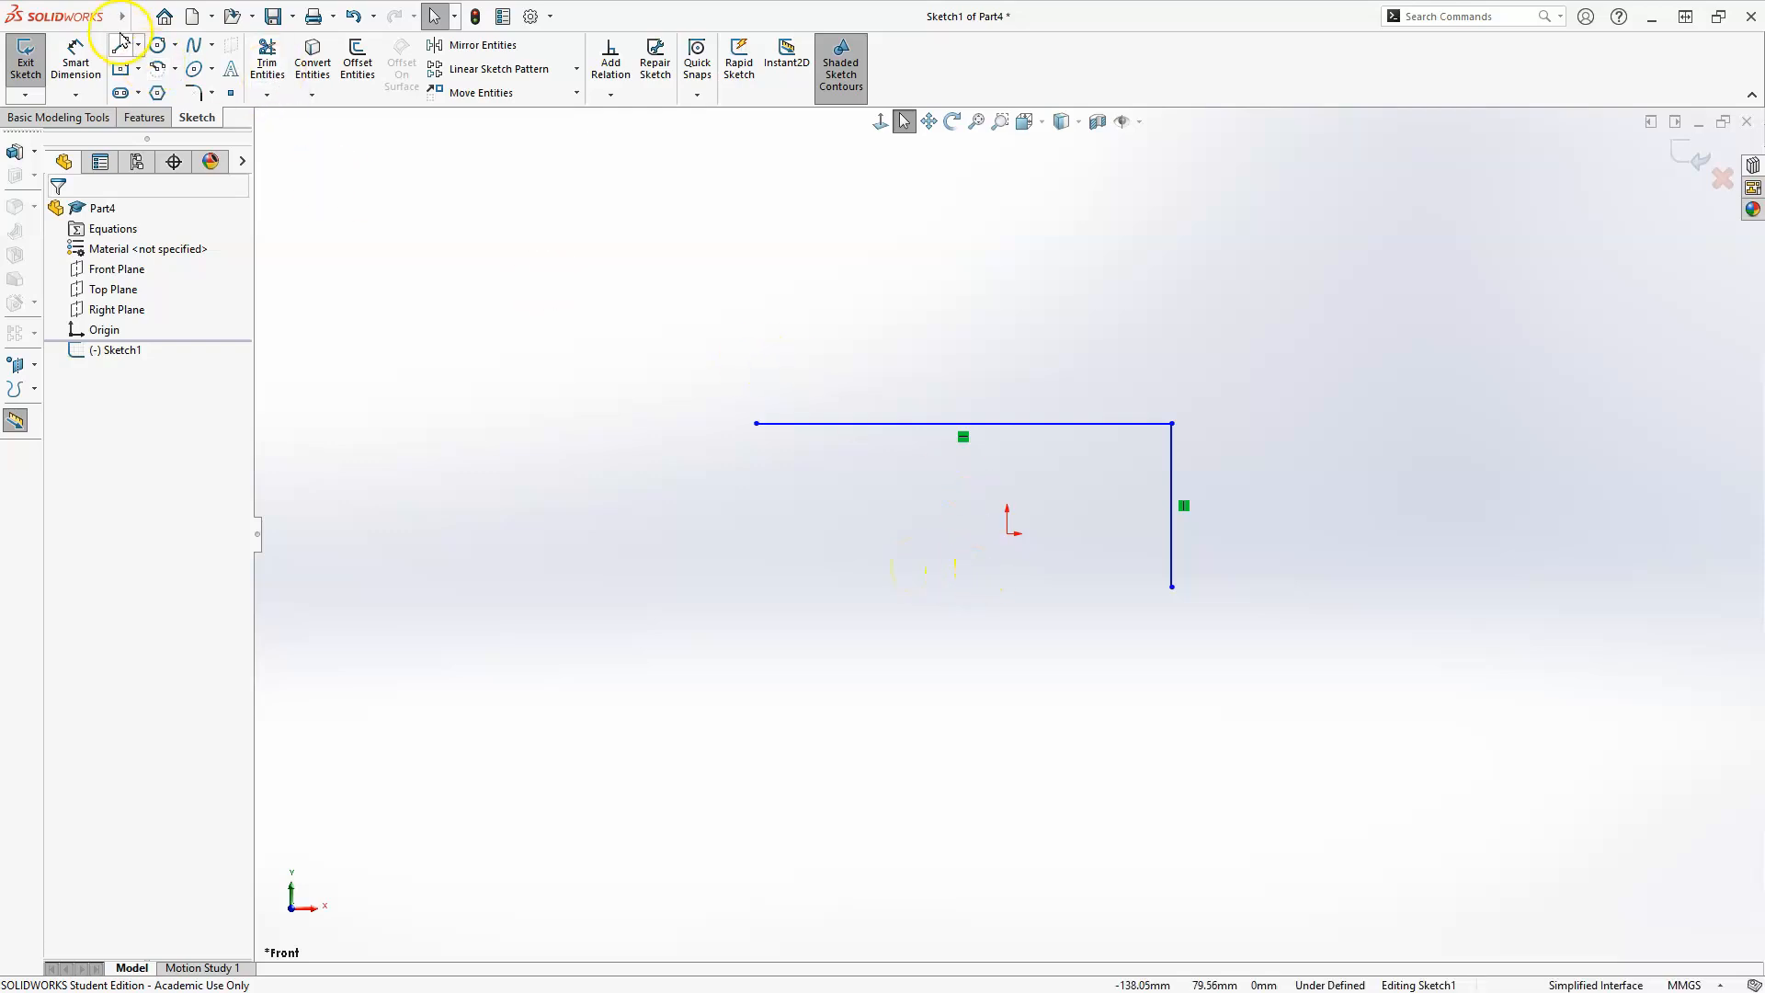
Dimension the horizontal line's length and set it to 151 mm.
{"action": "left_click", "coordinate": [96, 63]}
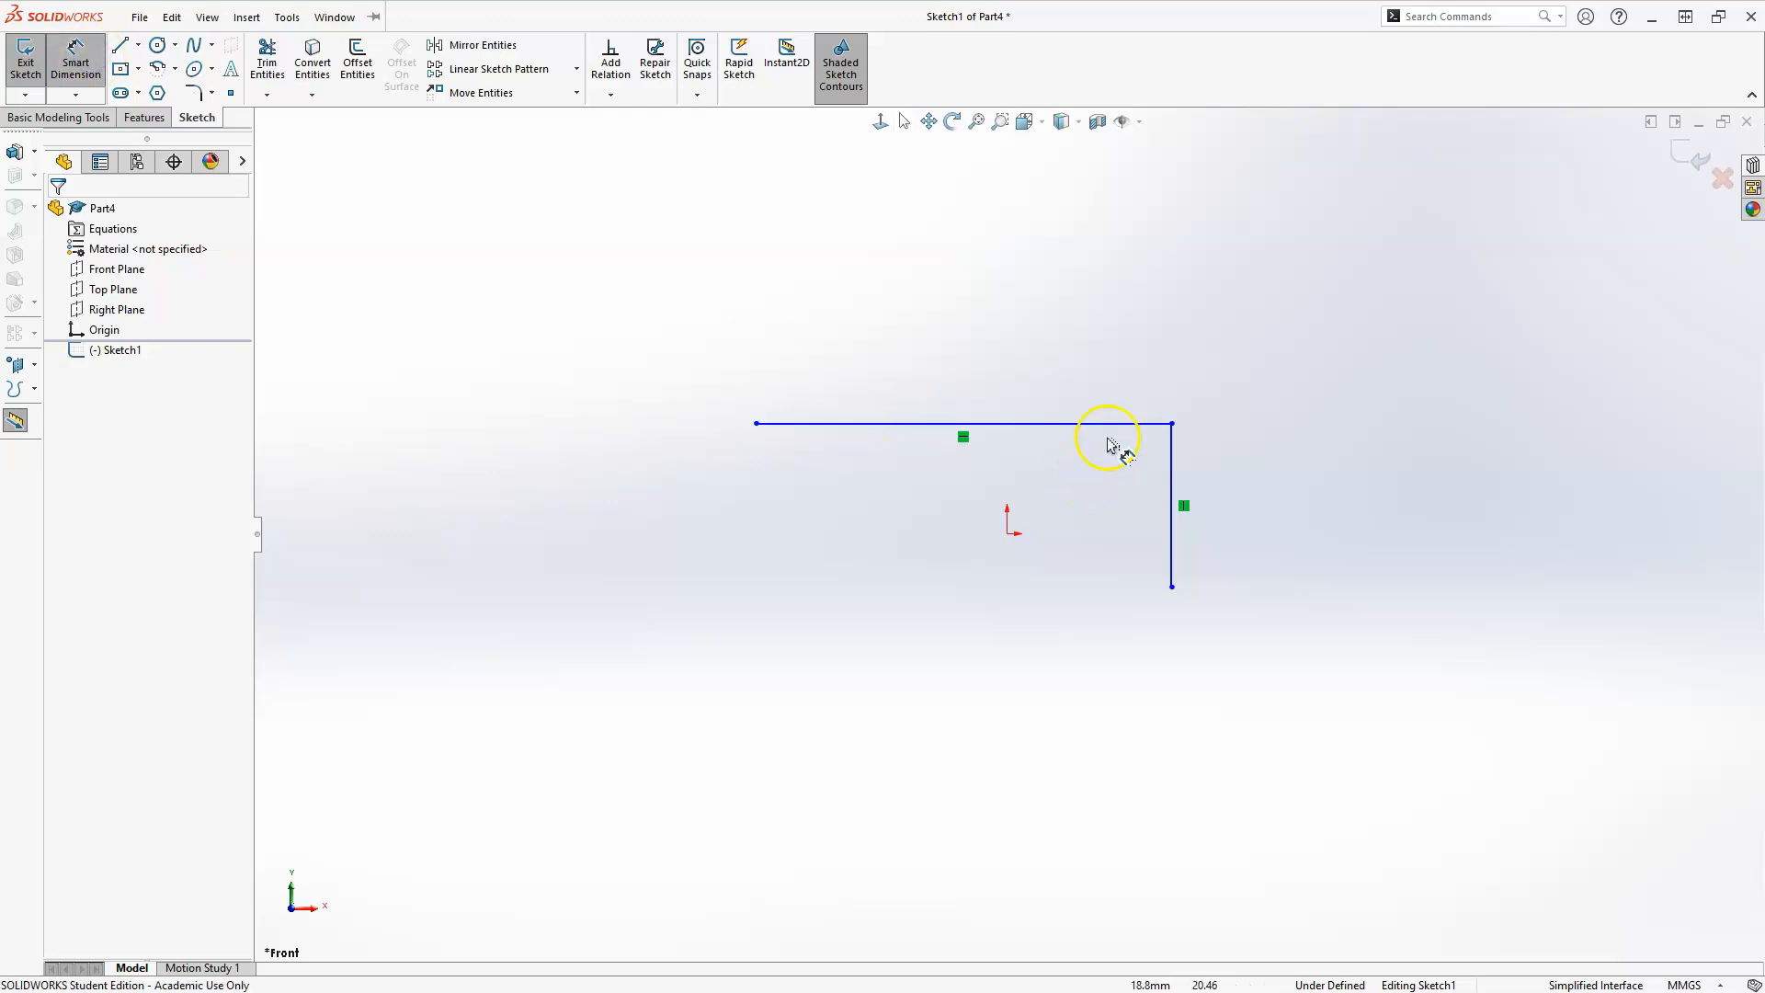
{"action": "left_click", "coordinate": [1115, 424]}
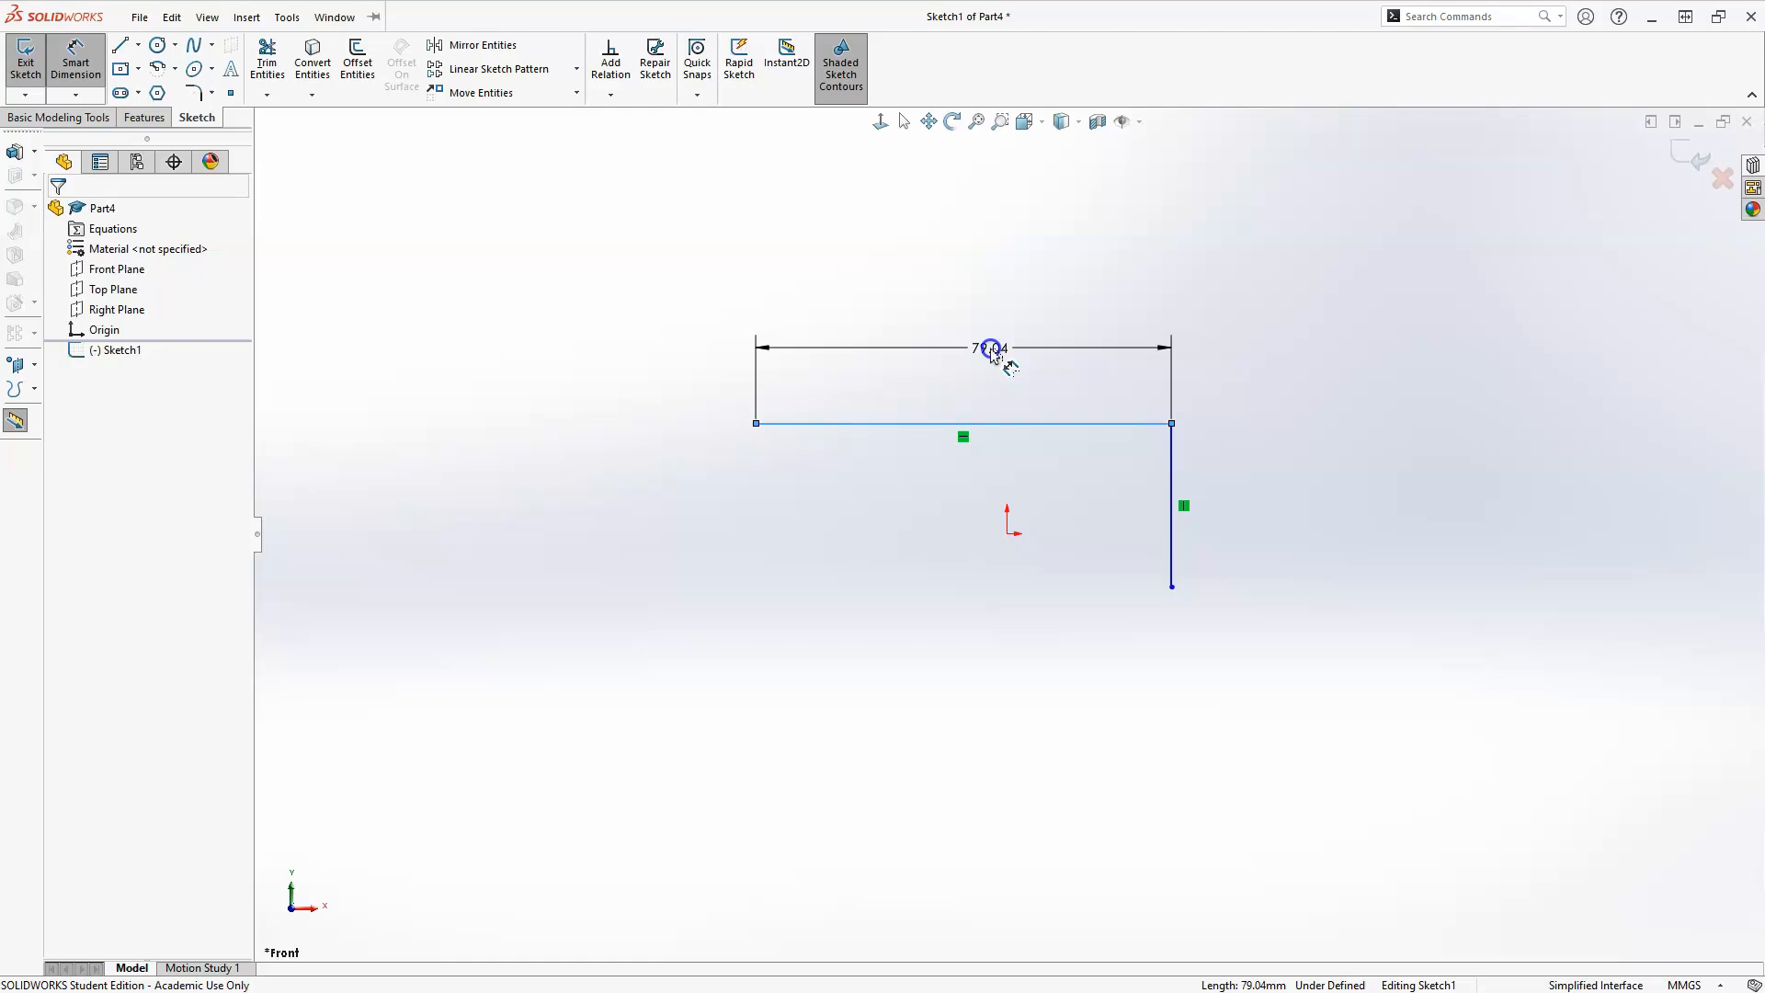
{"action": "left_click", "coordinate": [993, 352]}
{"action": "type", "text": "15"}
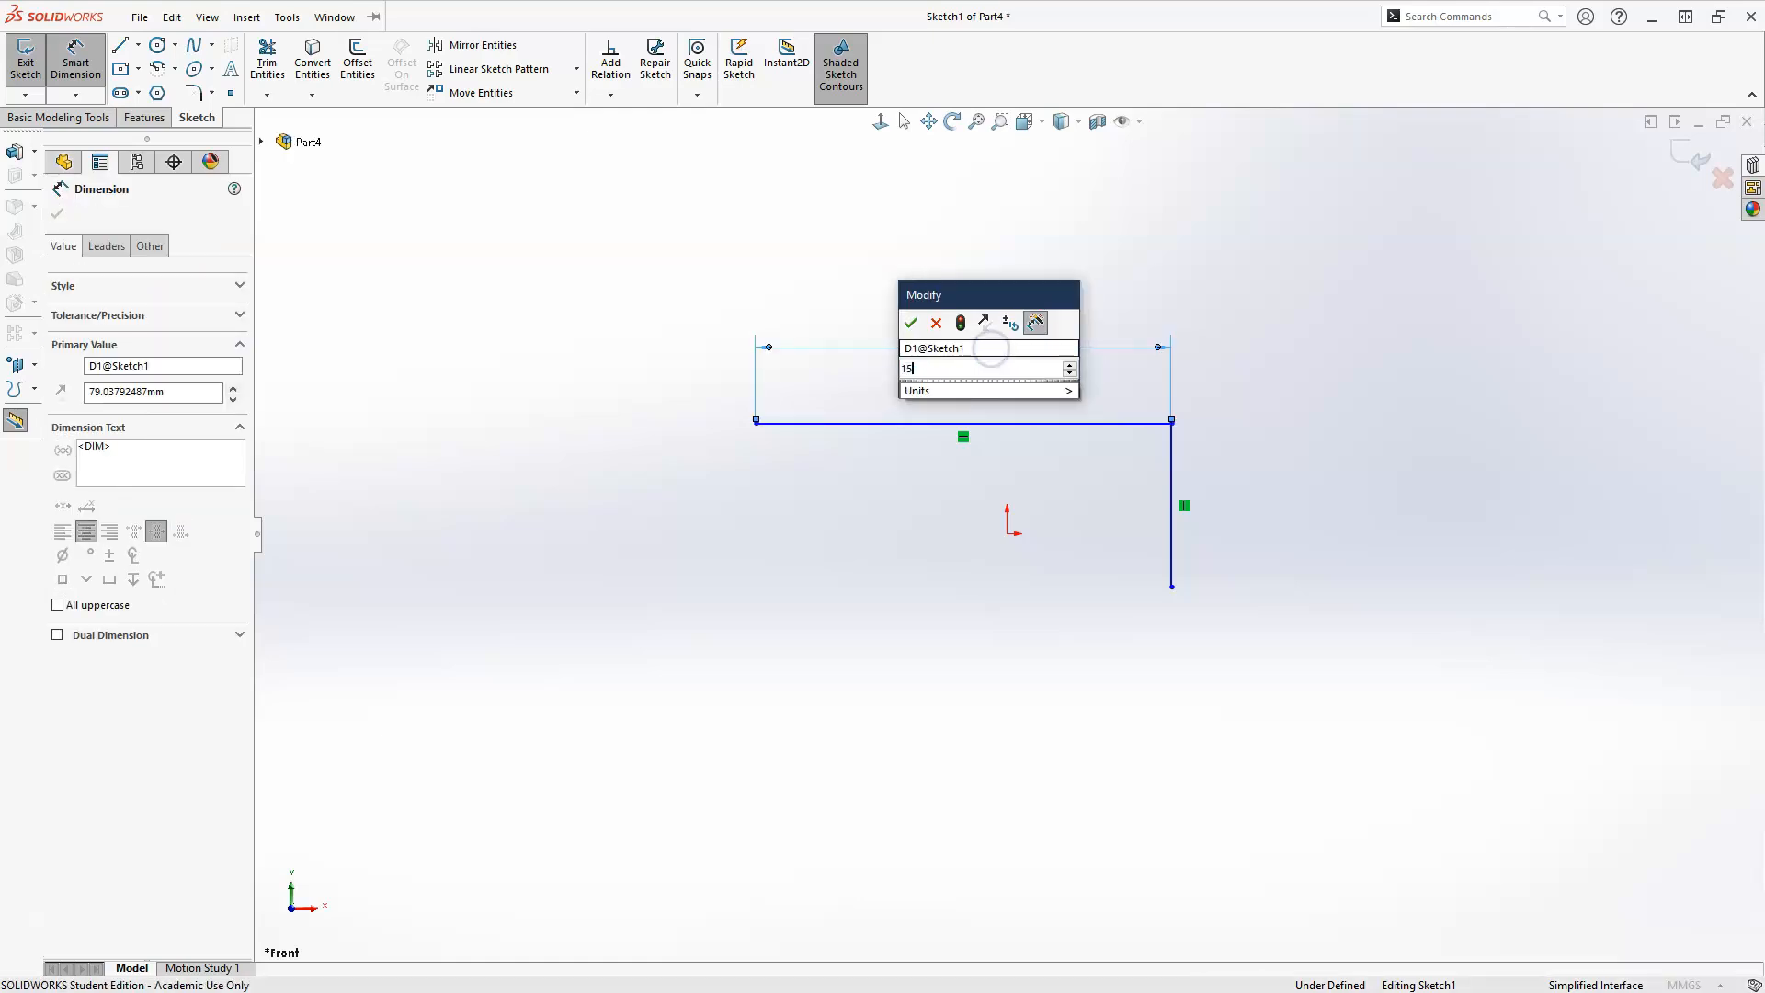
{"action": "type", "text": "1"}
{"action": "key", "text": "Return"}
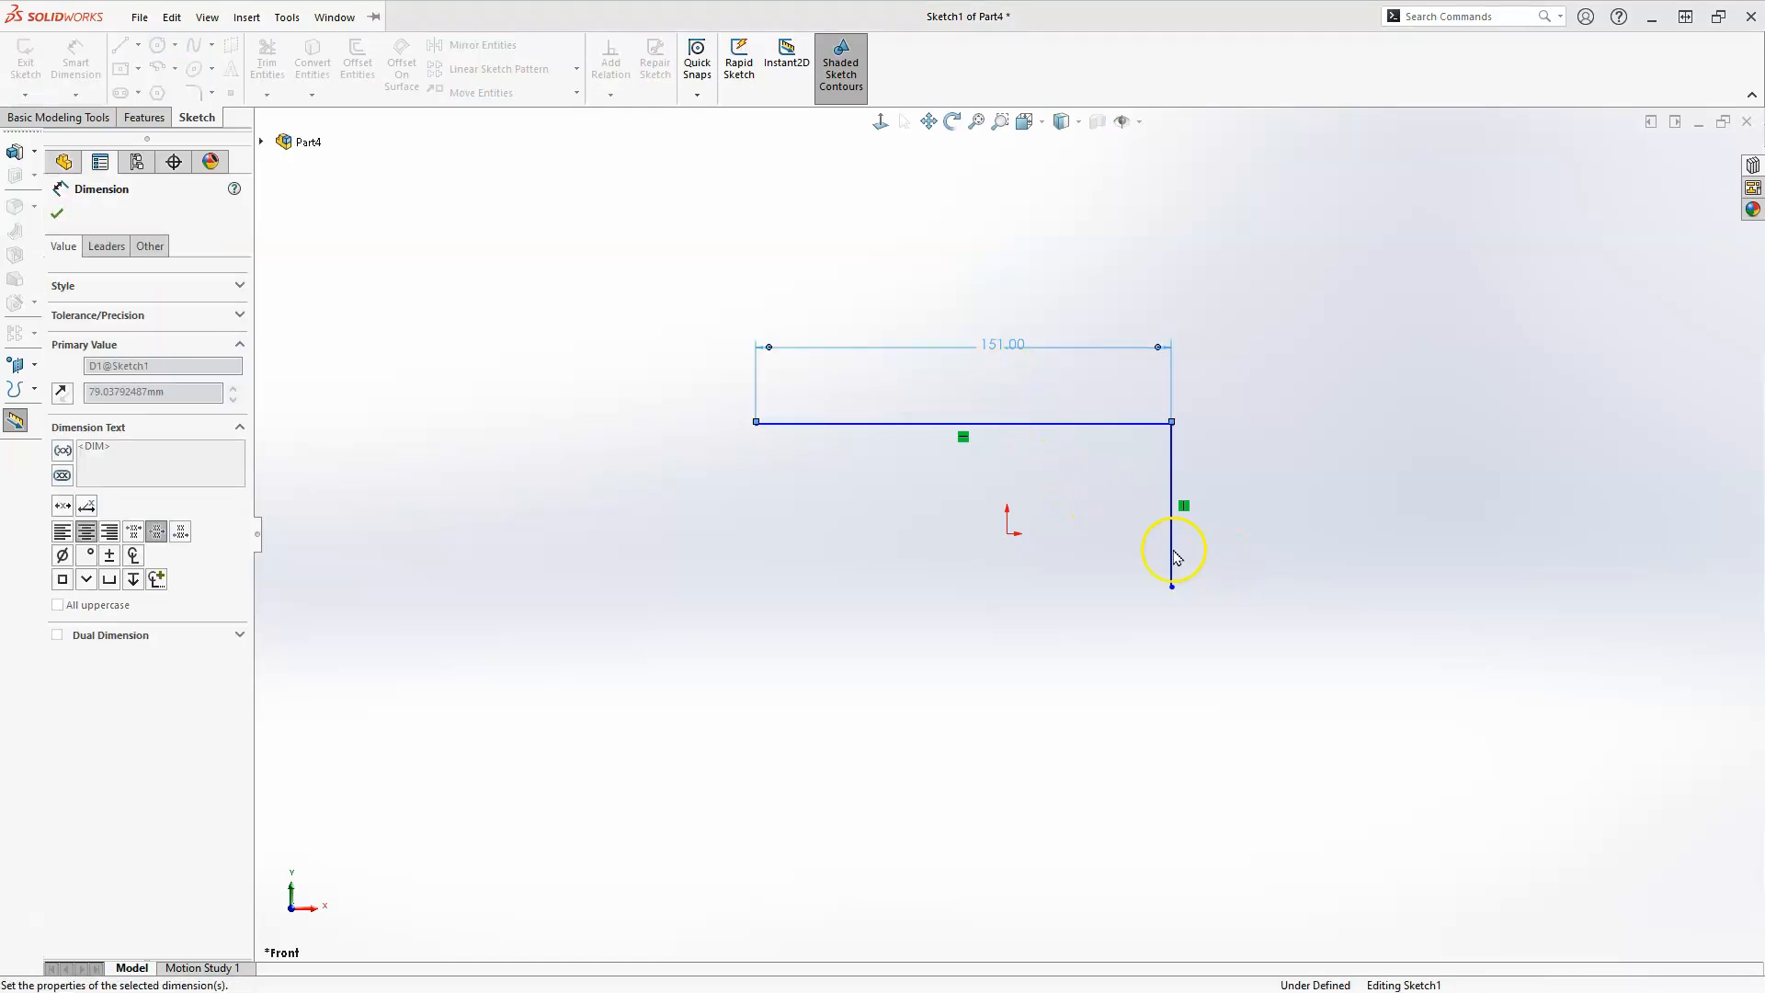
Dimension the vertical line's length and set it to 52 mm.
{"action": "left_click", "coordinate": [1173, 551]}
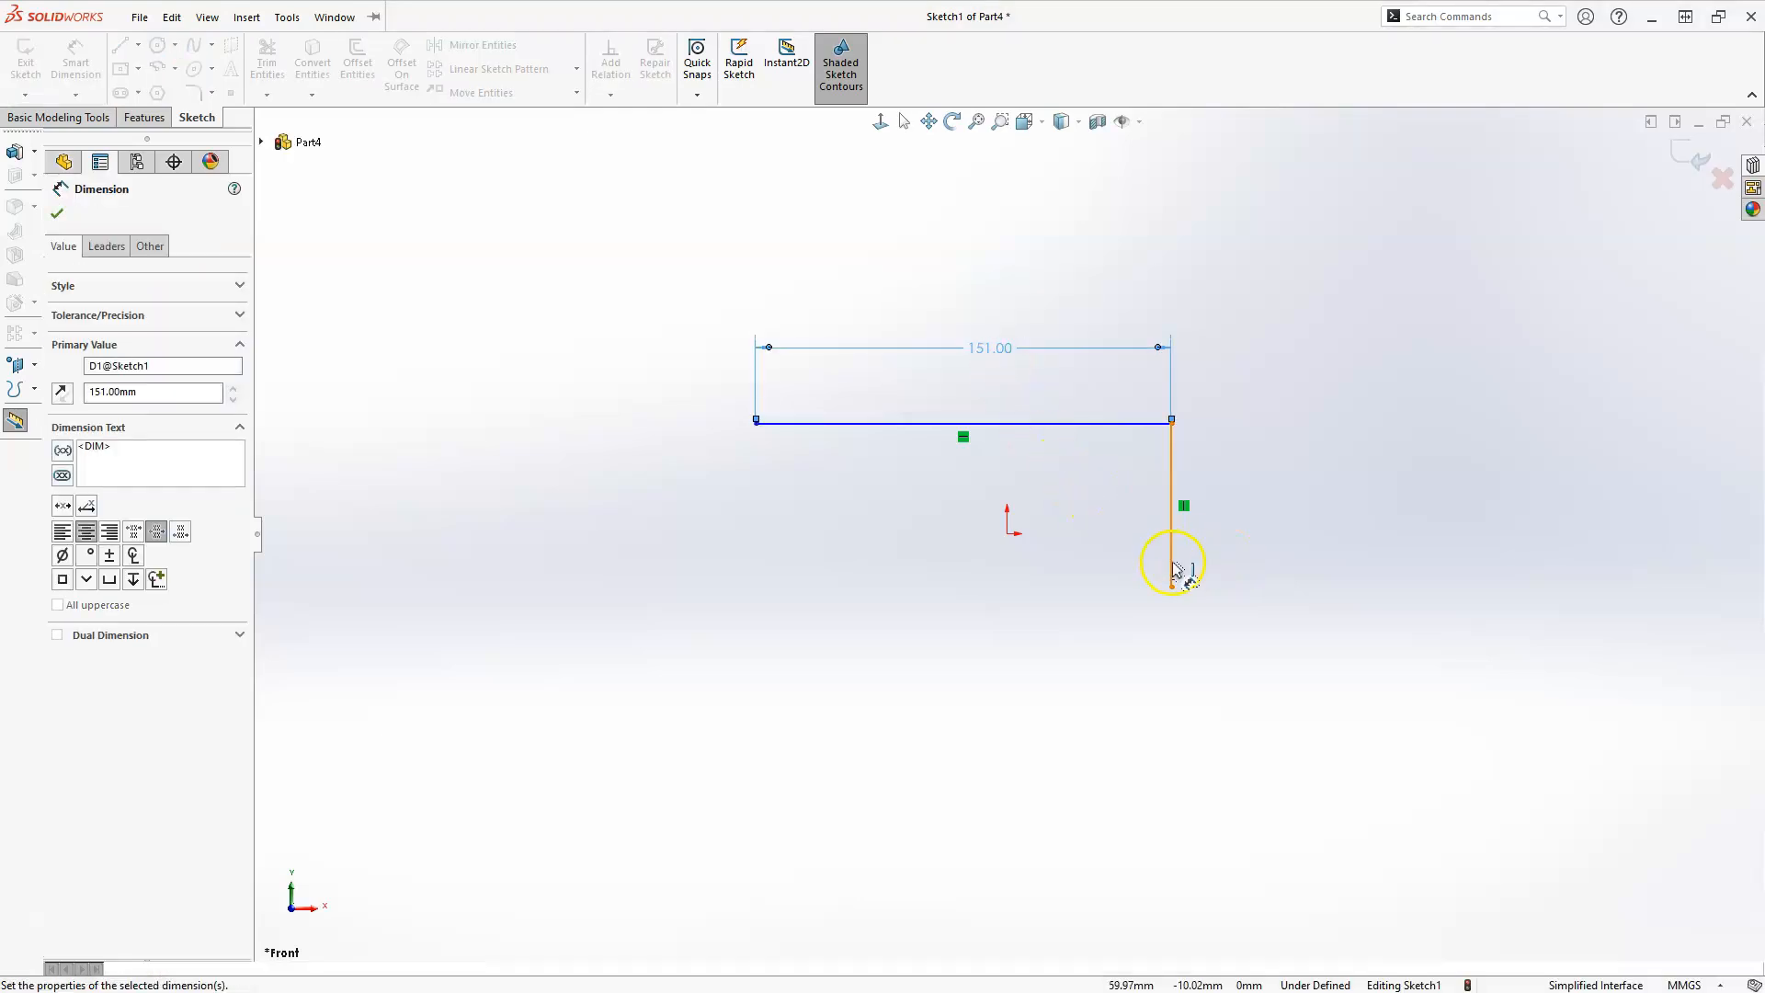
{"action": "left_click", "coordinate": [1231, 512]}
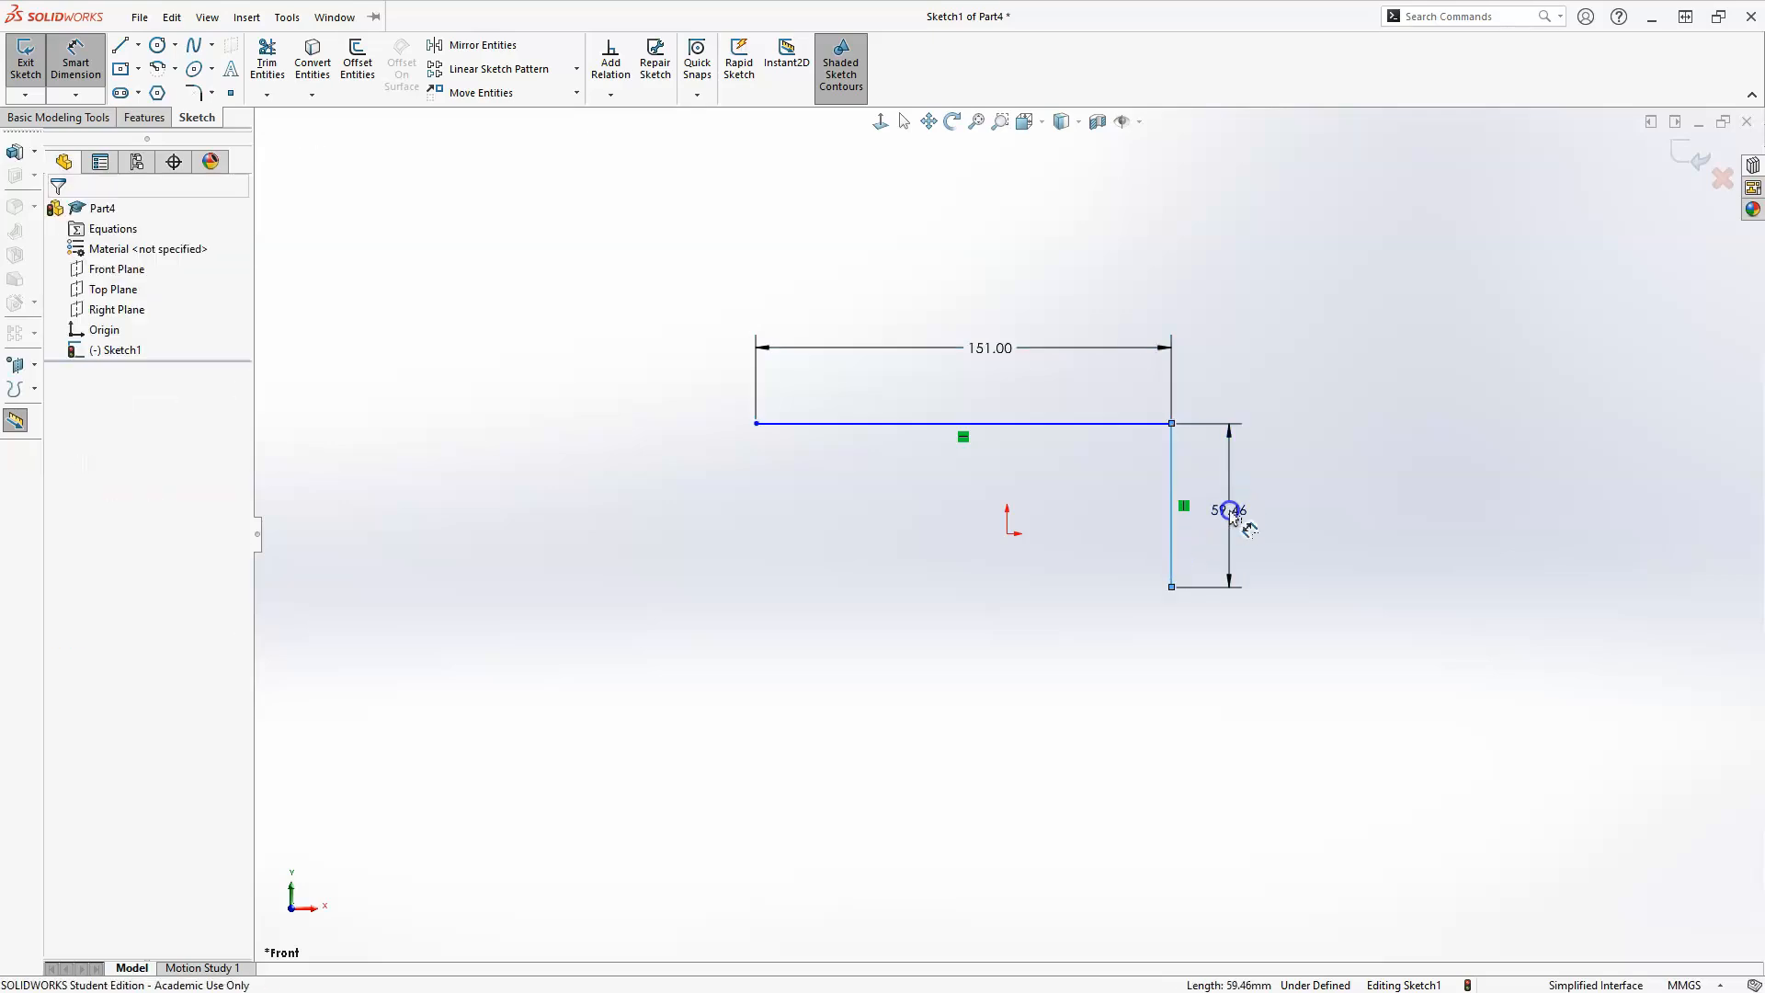
{"action": "type", "text": "52"}
{"action": "key", "text": "Return"}
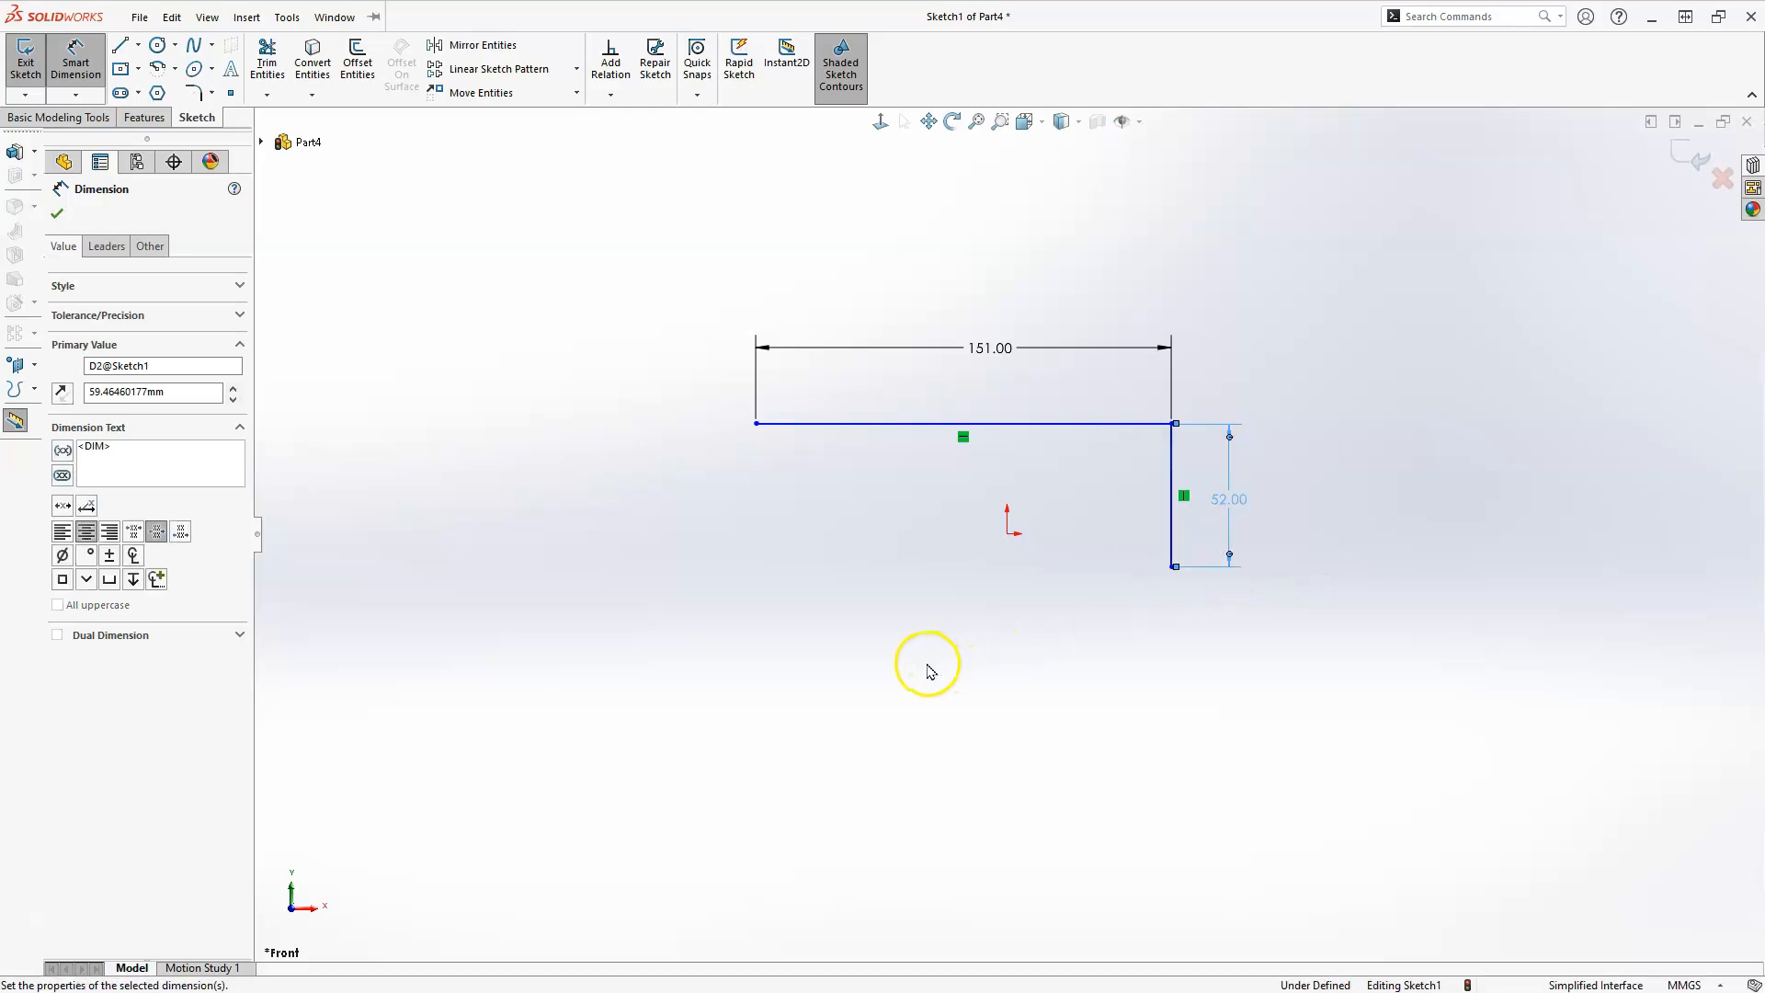
{"action": "key", "text": "Escape"}
{"action": "key", "text": "Escape"}
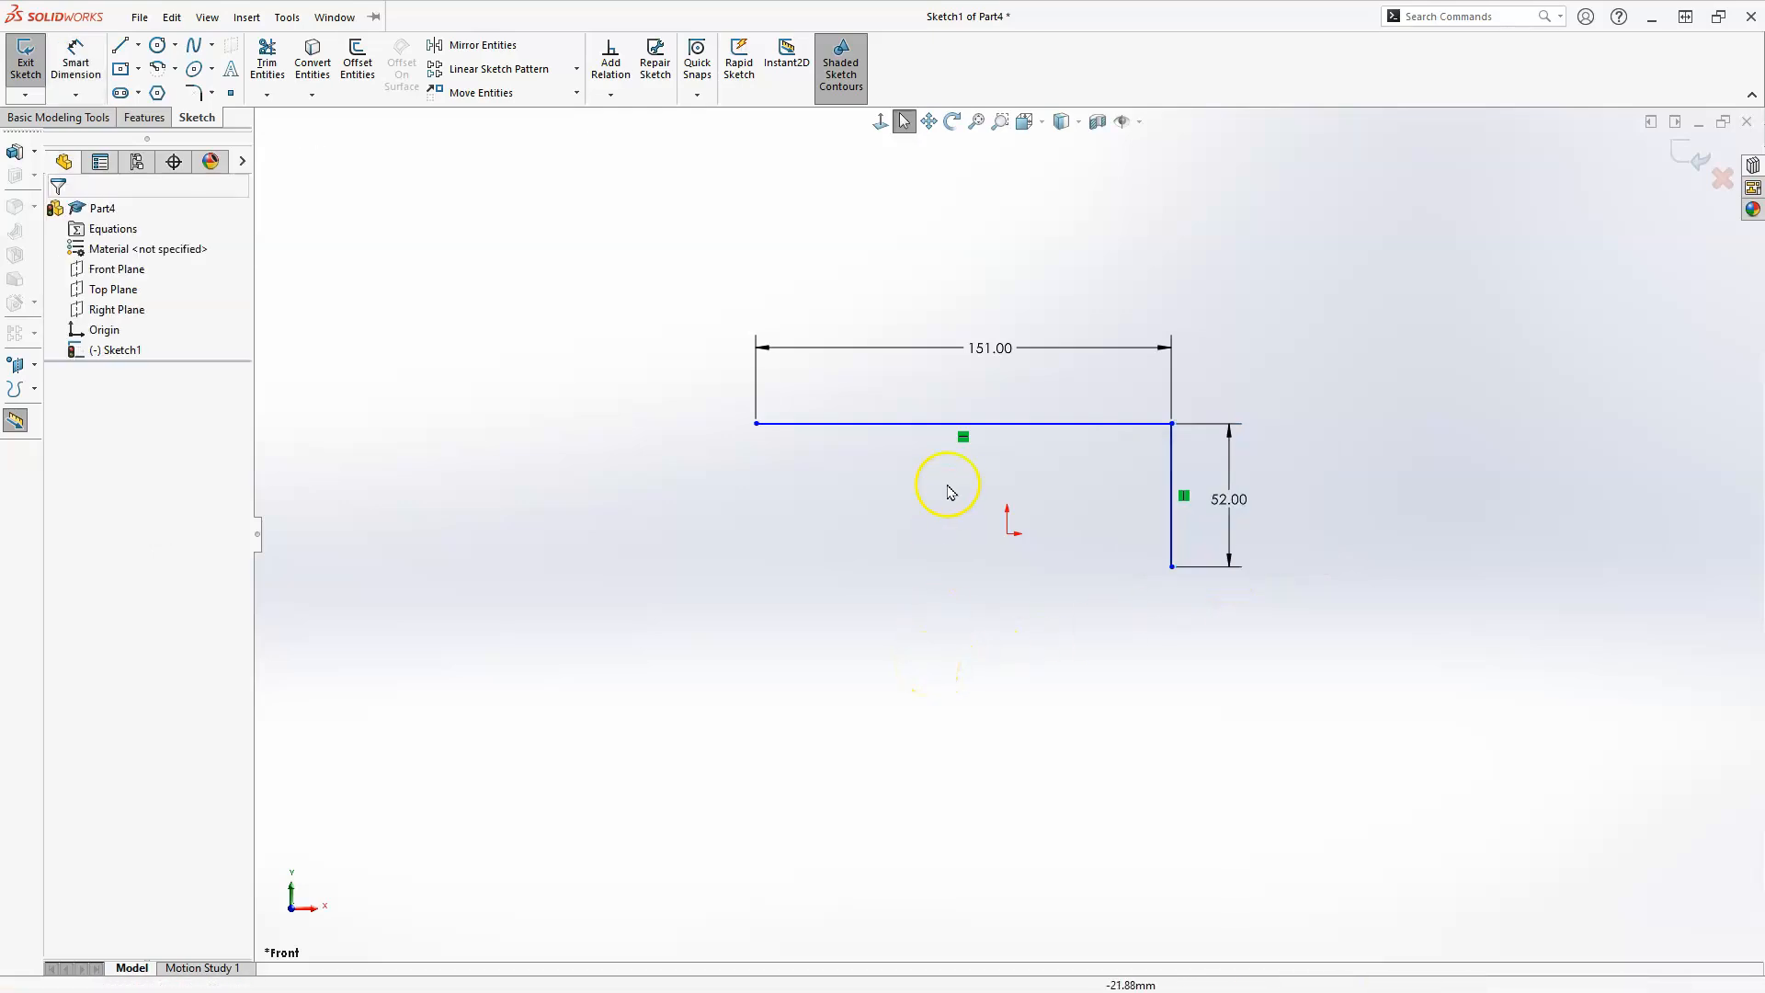
Add a vertical relation between the origin and the midpoint of the horizontal line.
{"action": "left_click", "coordinate": [1007, 534]}
{"action": "left_click", "coordinate": [1005, 472]}
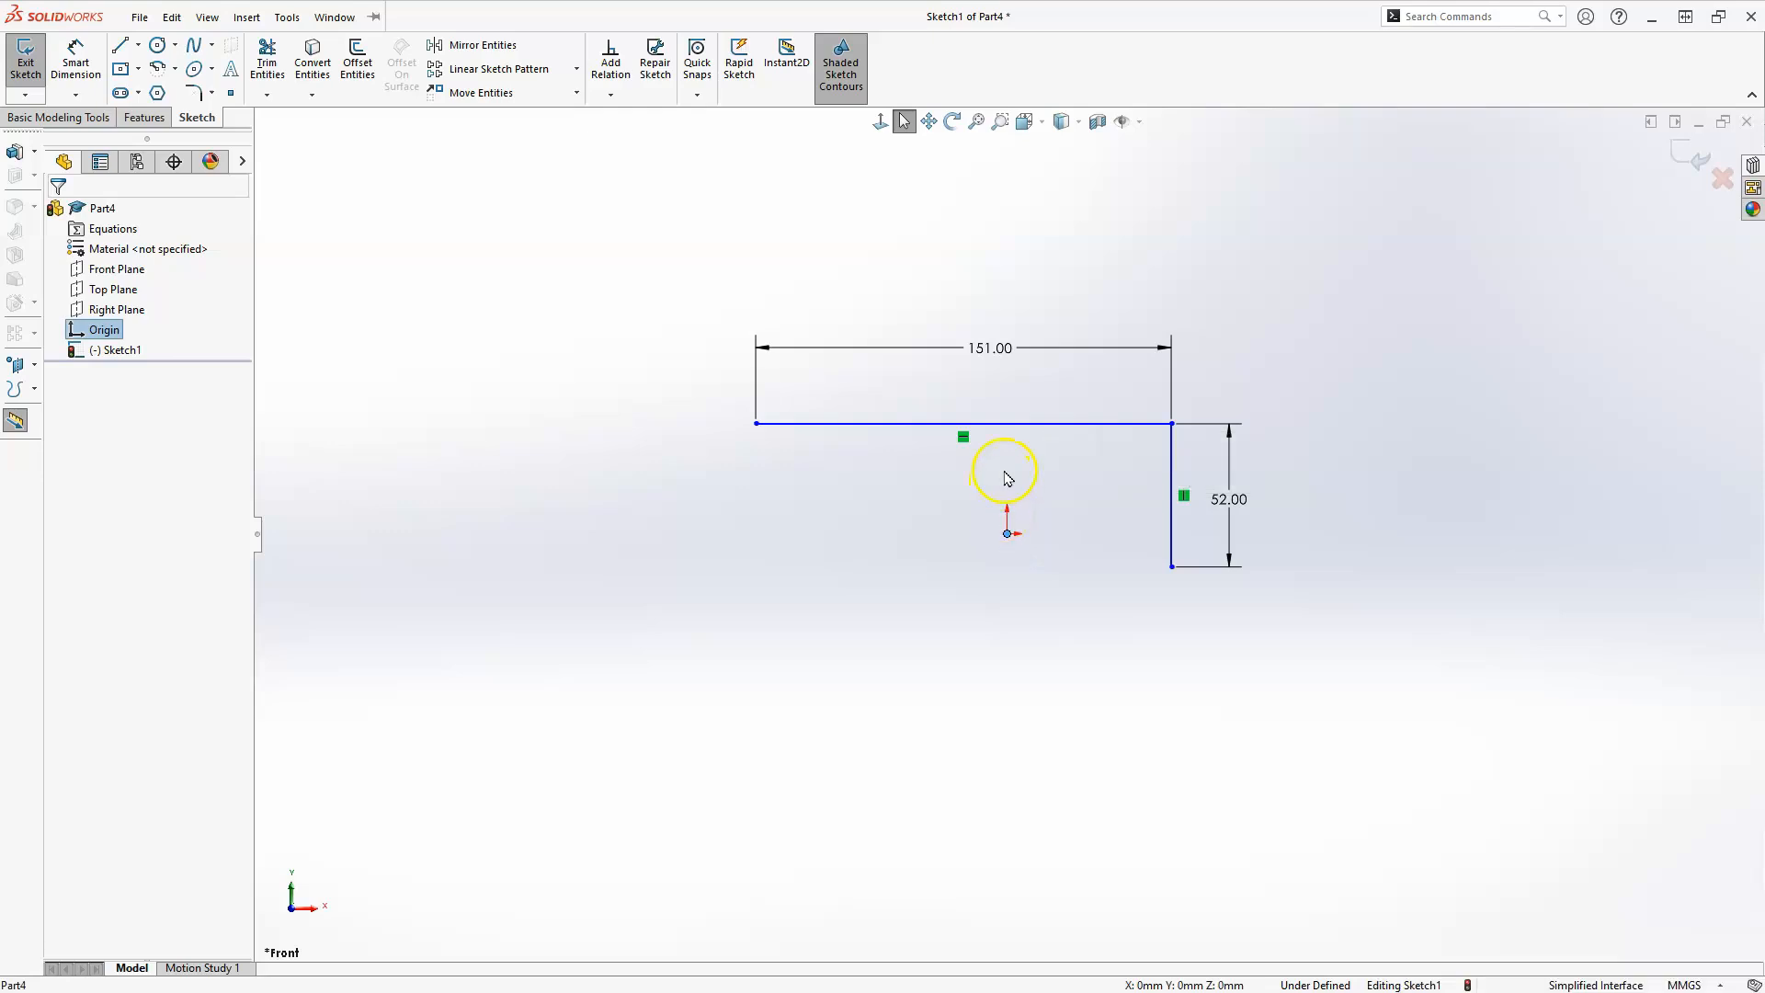
{"action": "left_click", "coordinate": [964, 425], "text": "ctrl"}
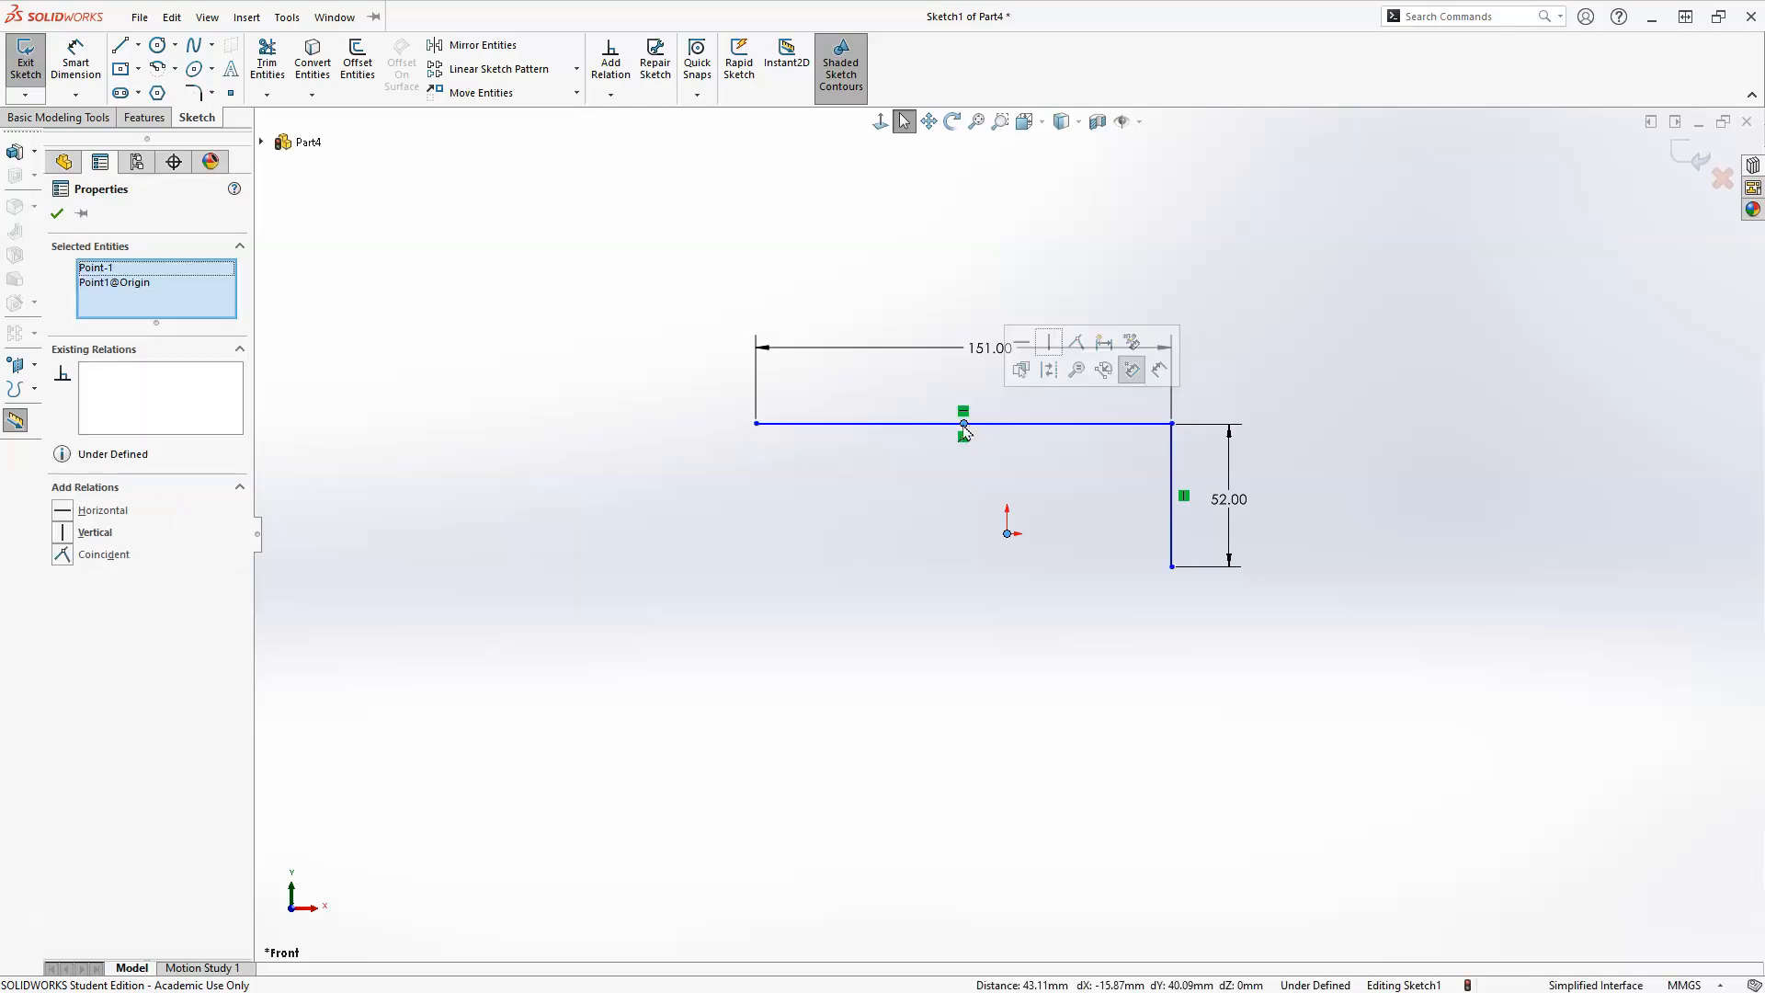
{"action": "left_click", "coordinate": [1048, 343]}
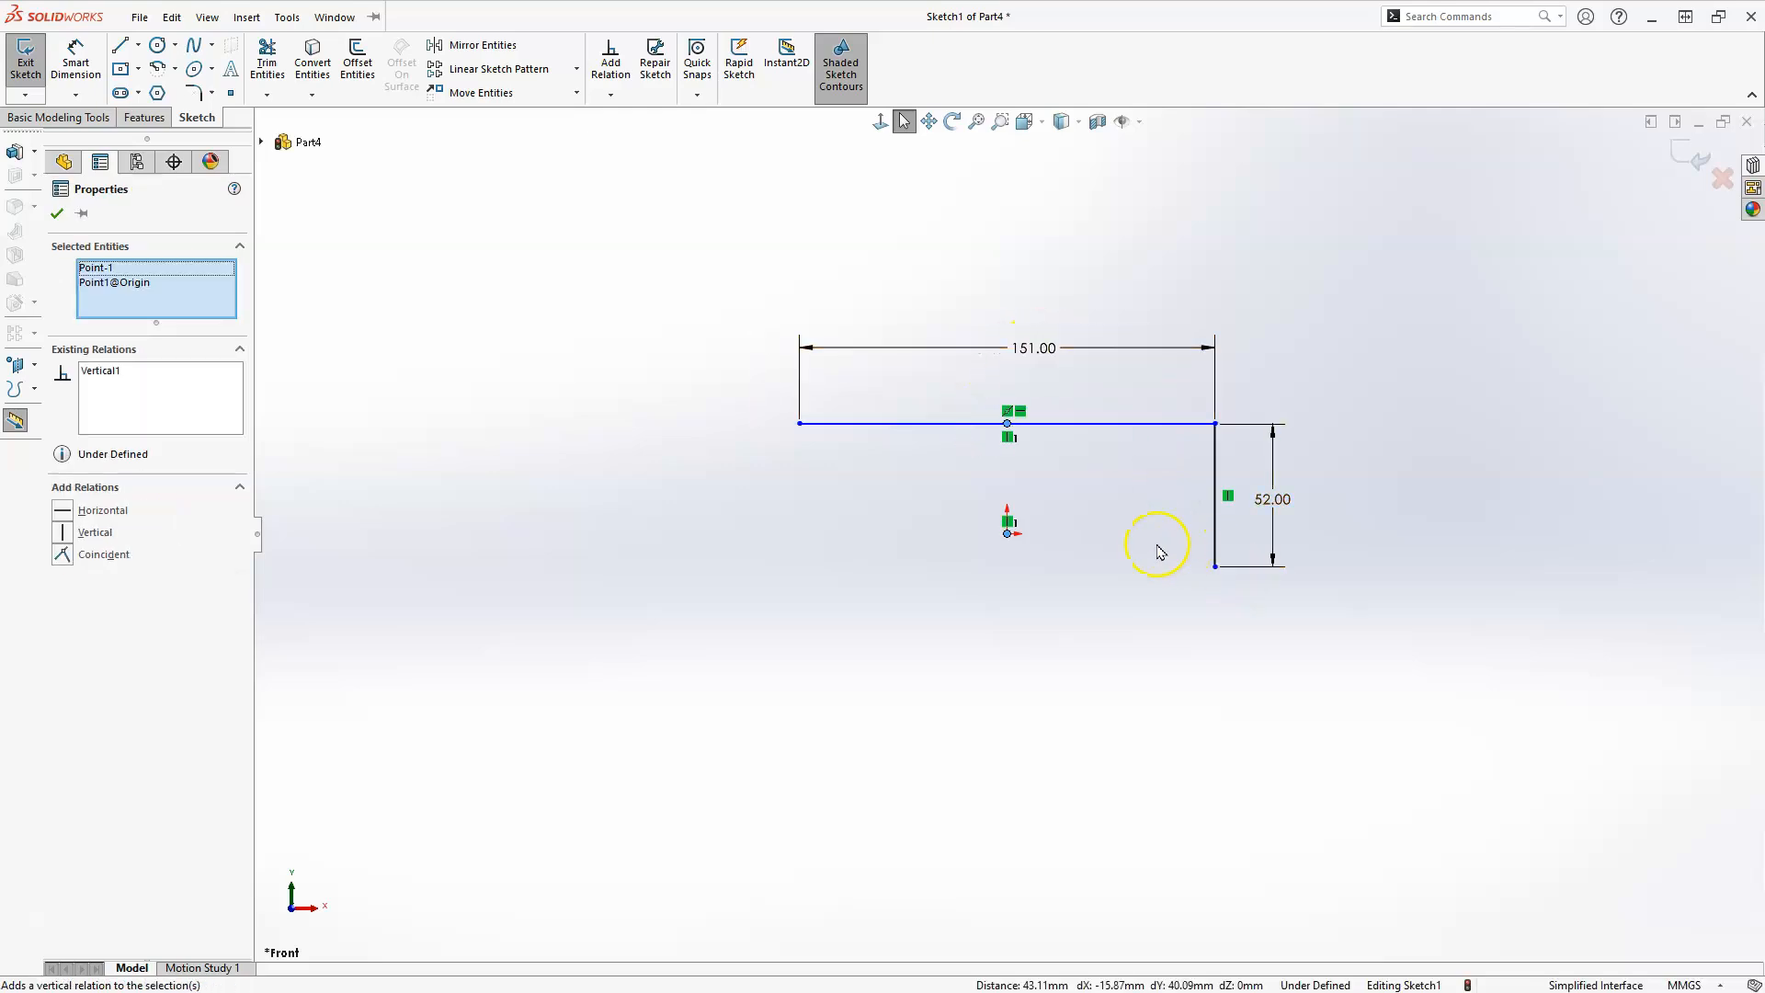
{"action": "left_click", "coordinate": [1110, 555]}
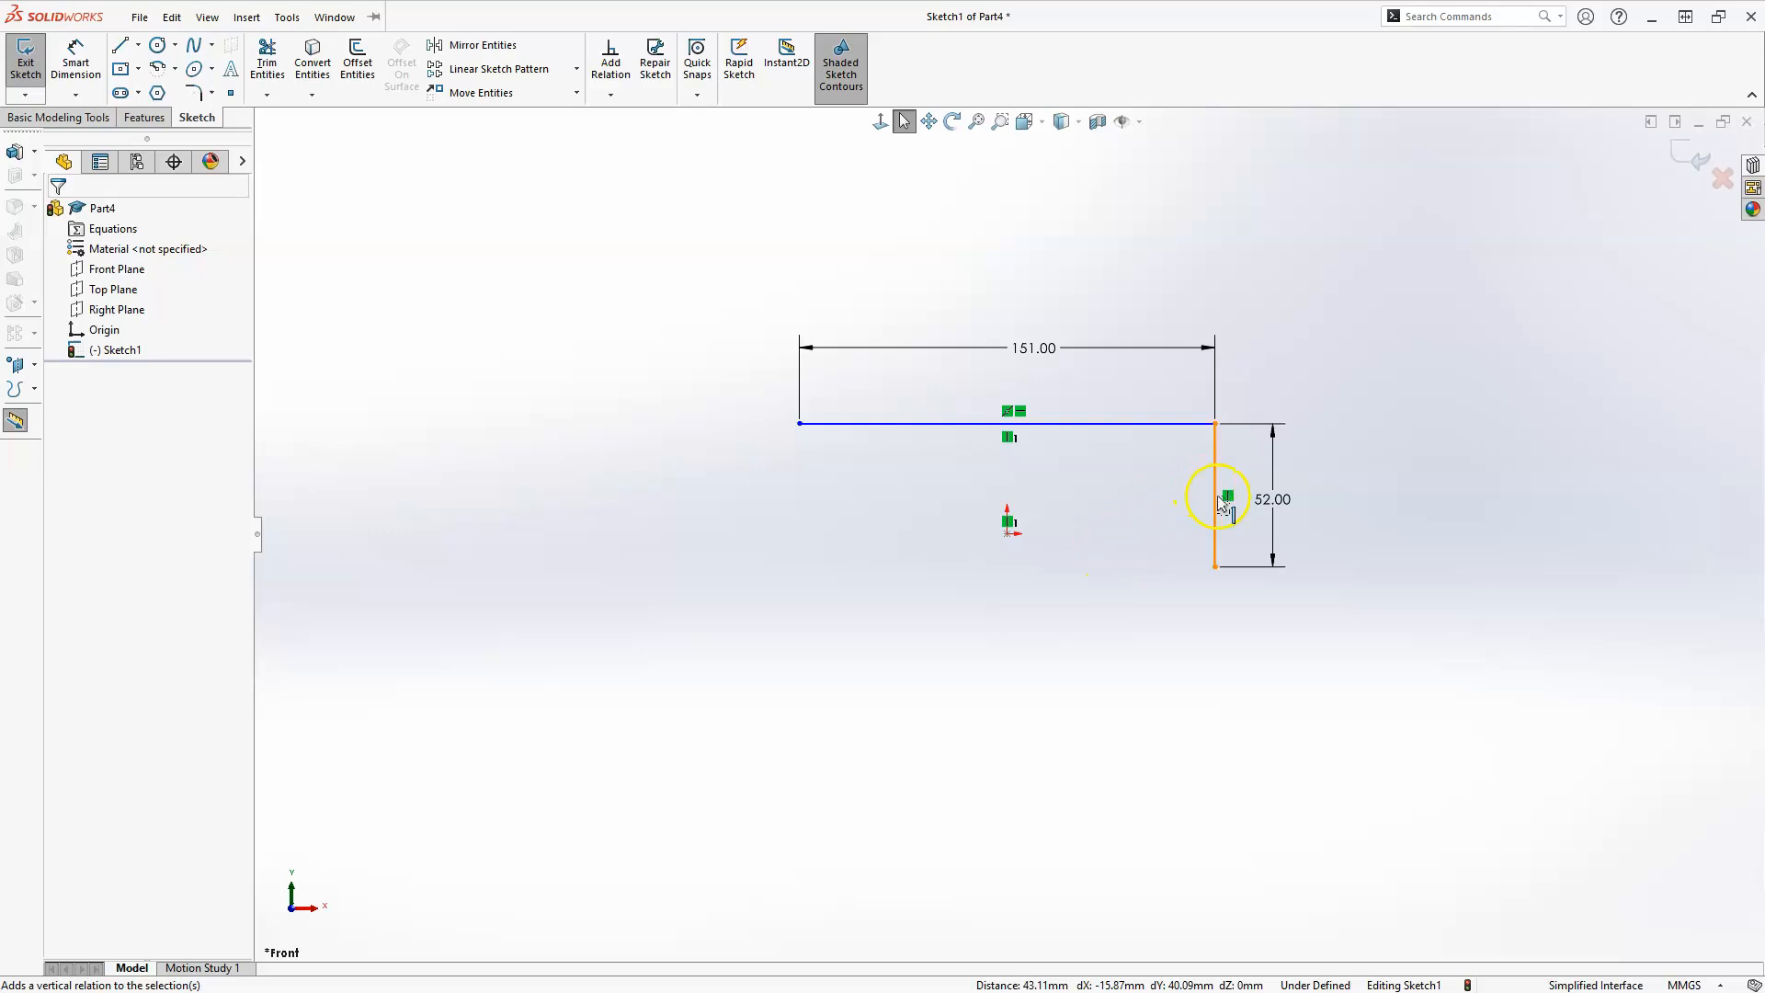
Add a horizontal relation between the origin and the midpoint of the vertical line.
{"action": "left_click", "coordinate": [1006, 533]}
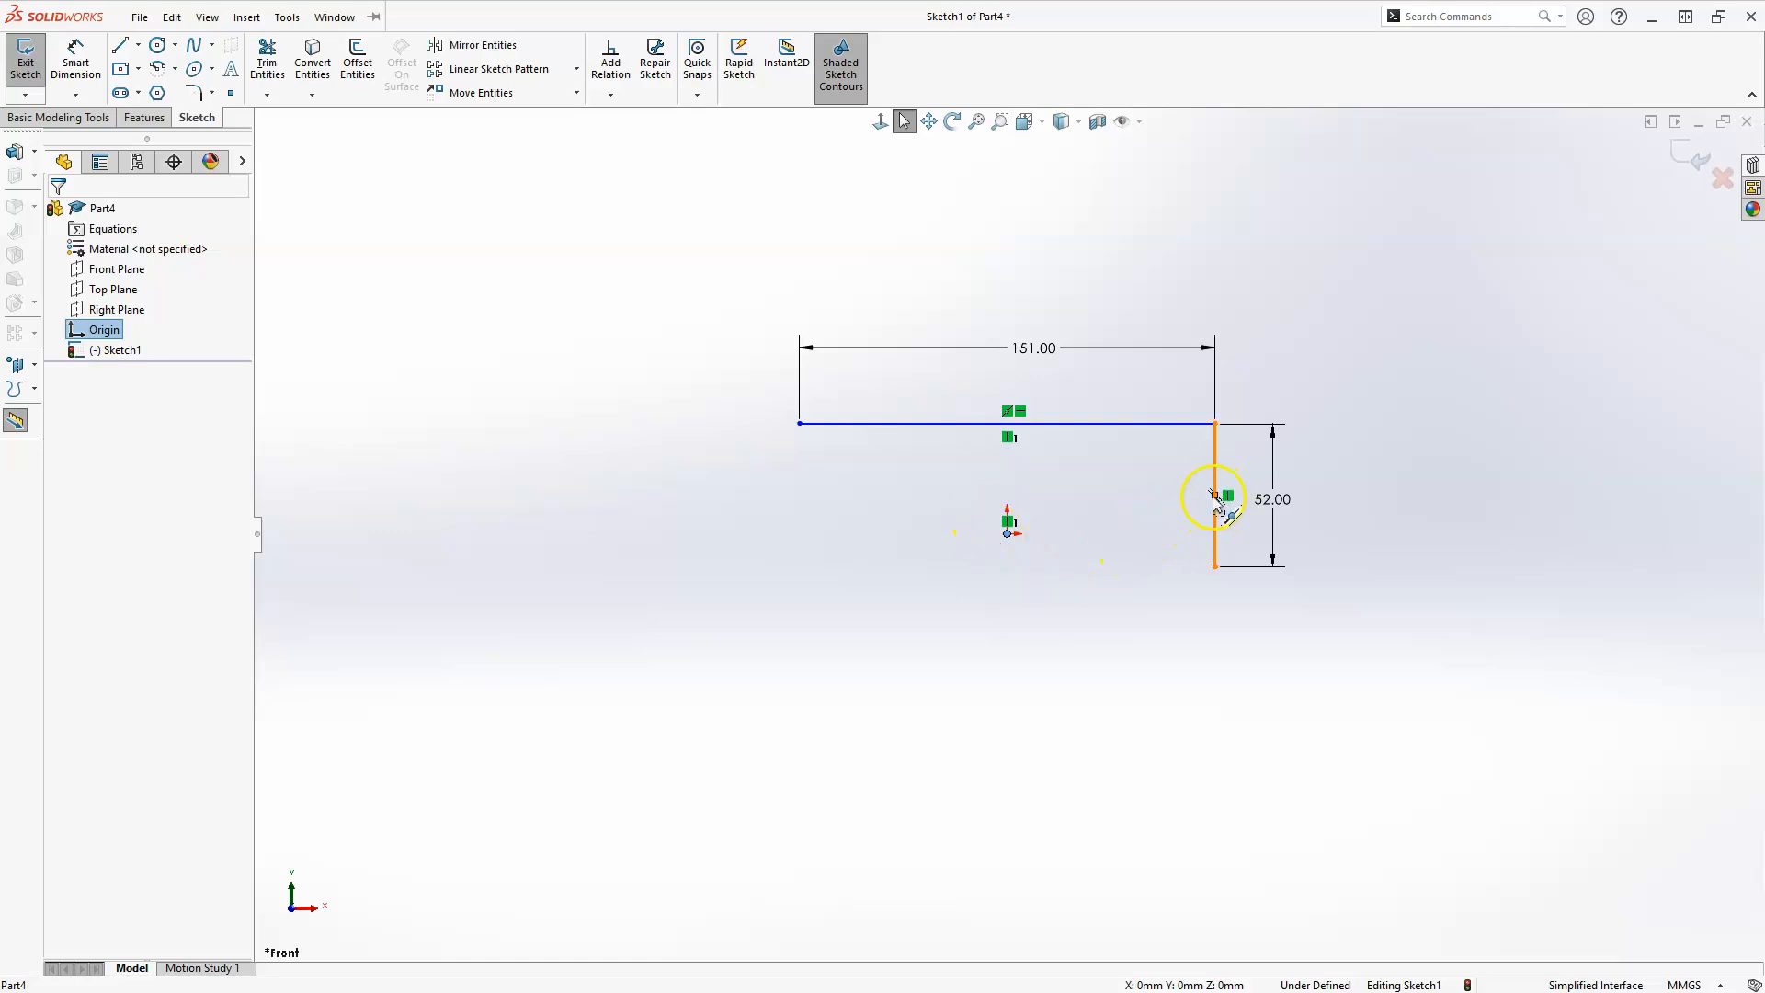
{"action": "left_click", "coordinate": [1214, 497], "text": "ctrl"}
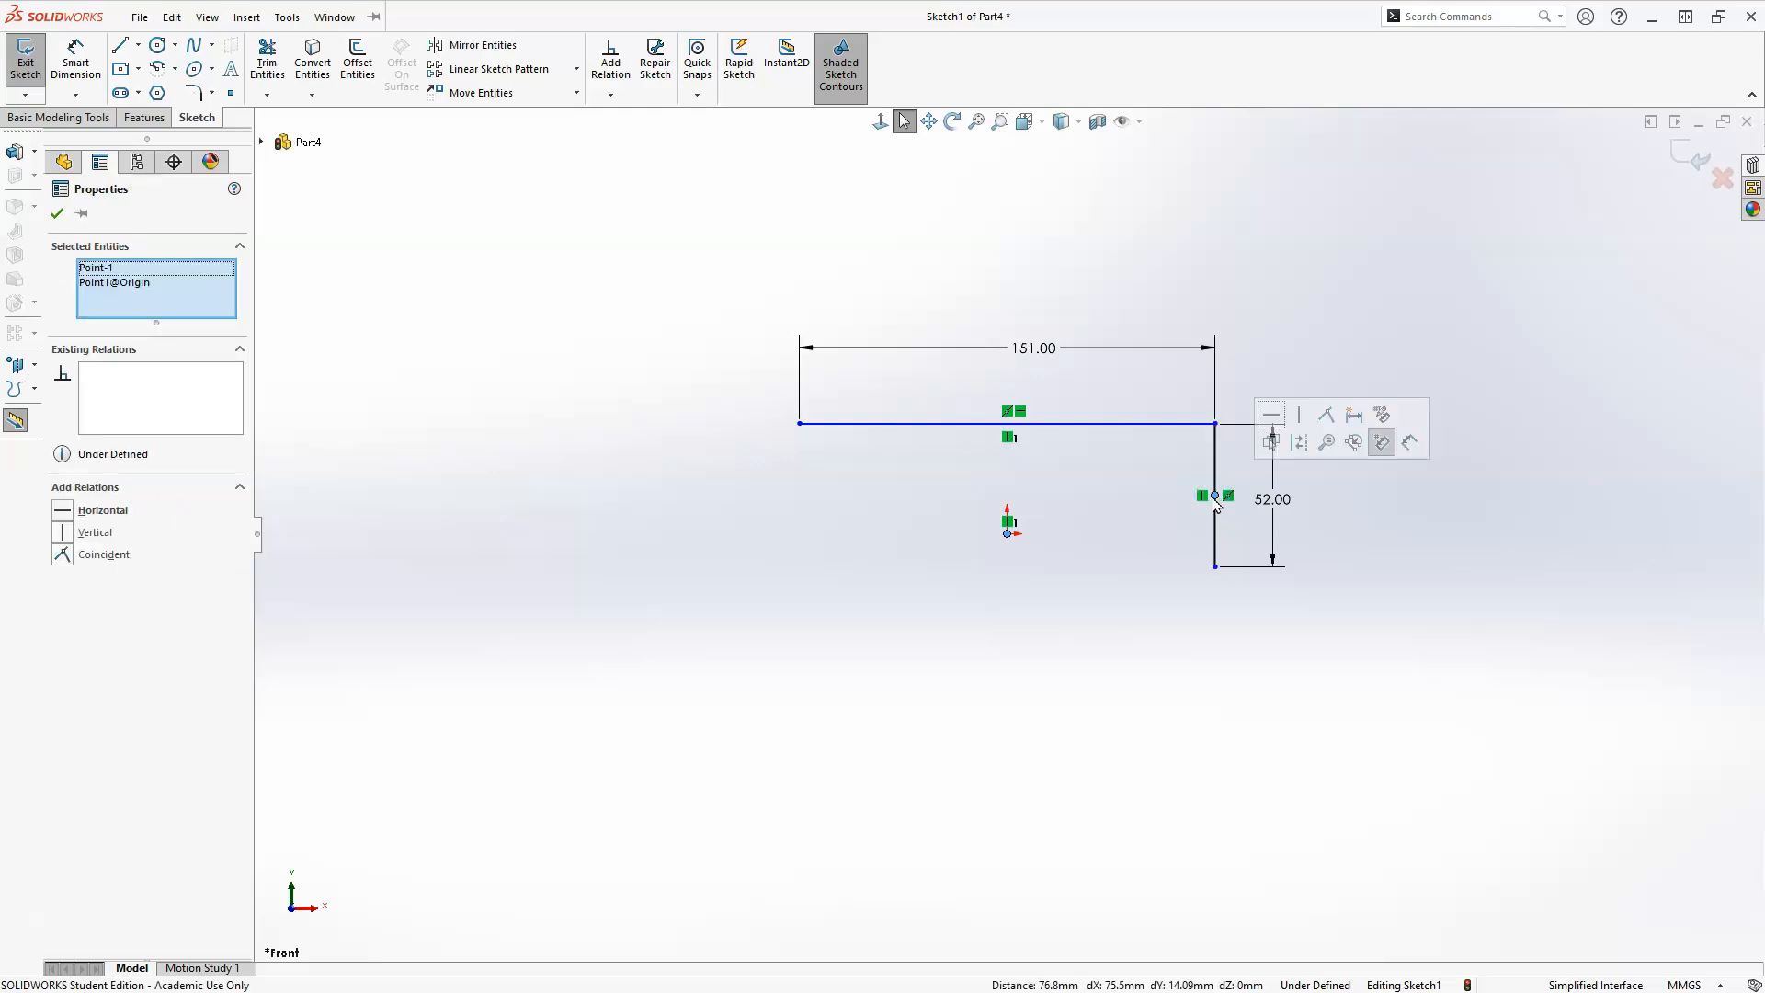
{"action": "left_click", "coordinate": [1272, 415]}
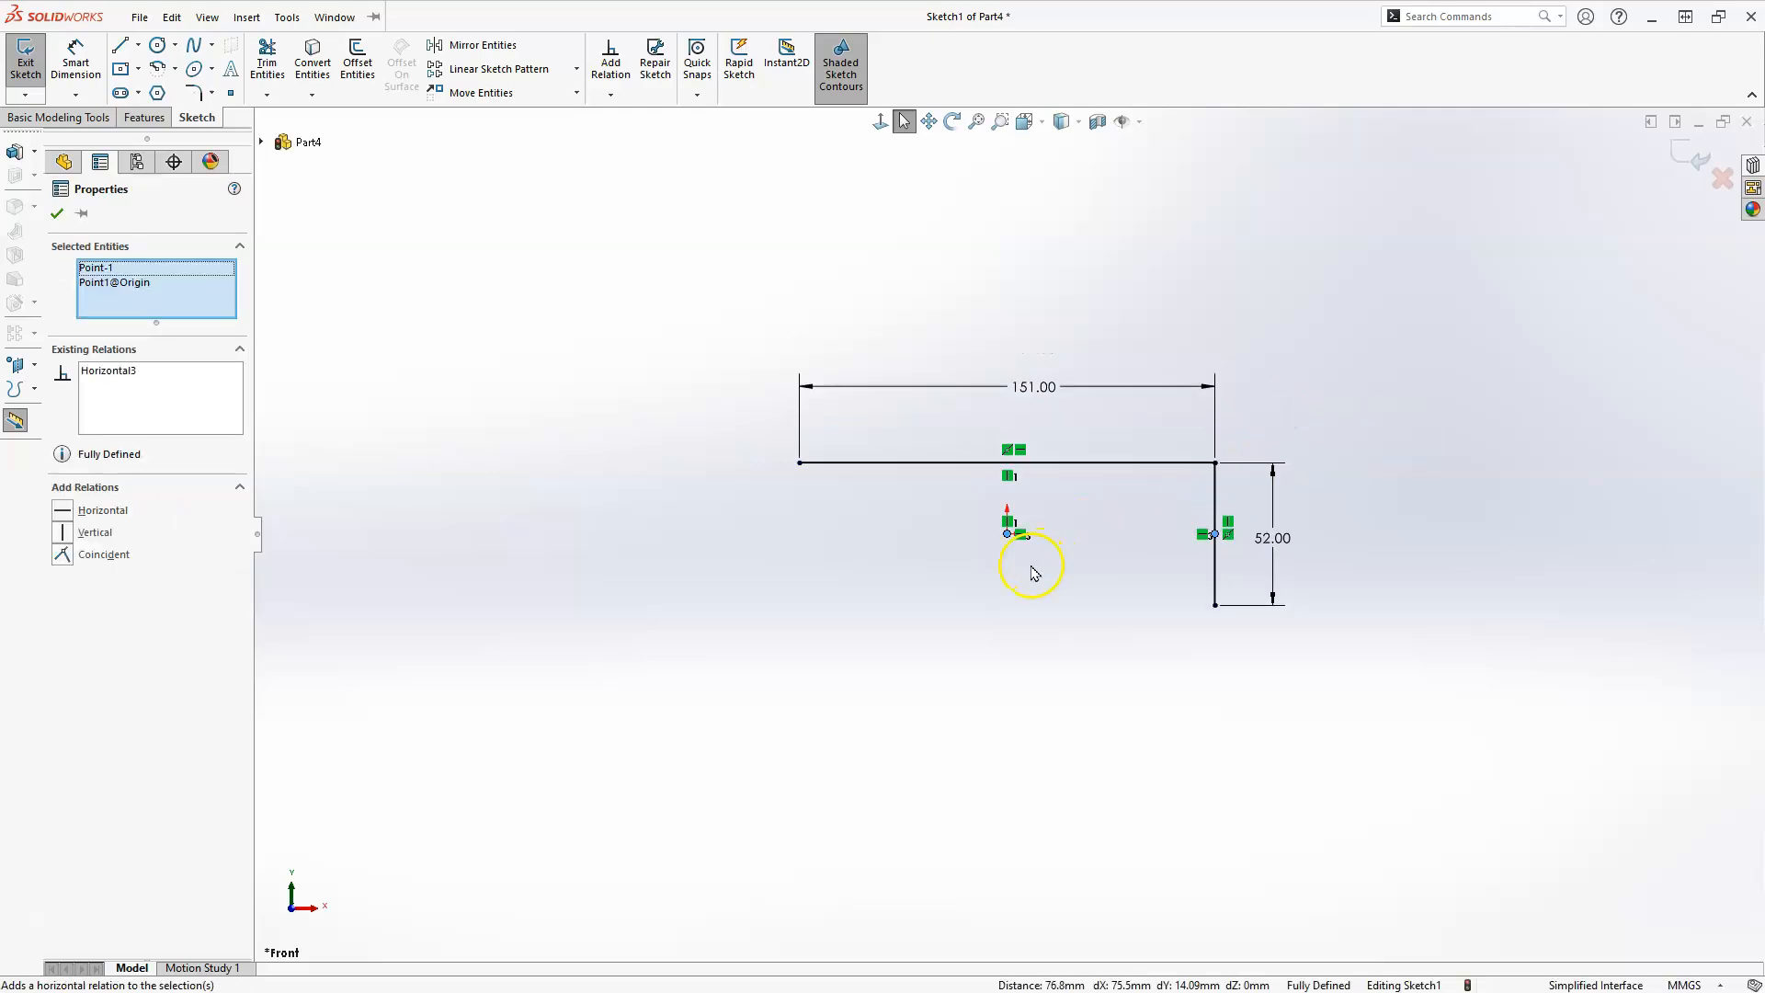
{"action": "left_click", "coordinate": [1034, 574]}
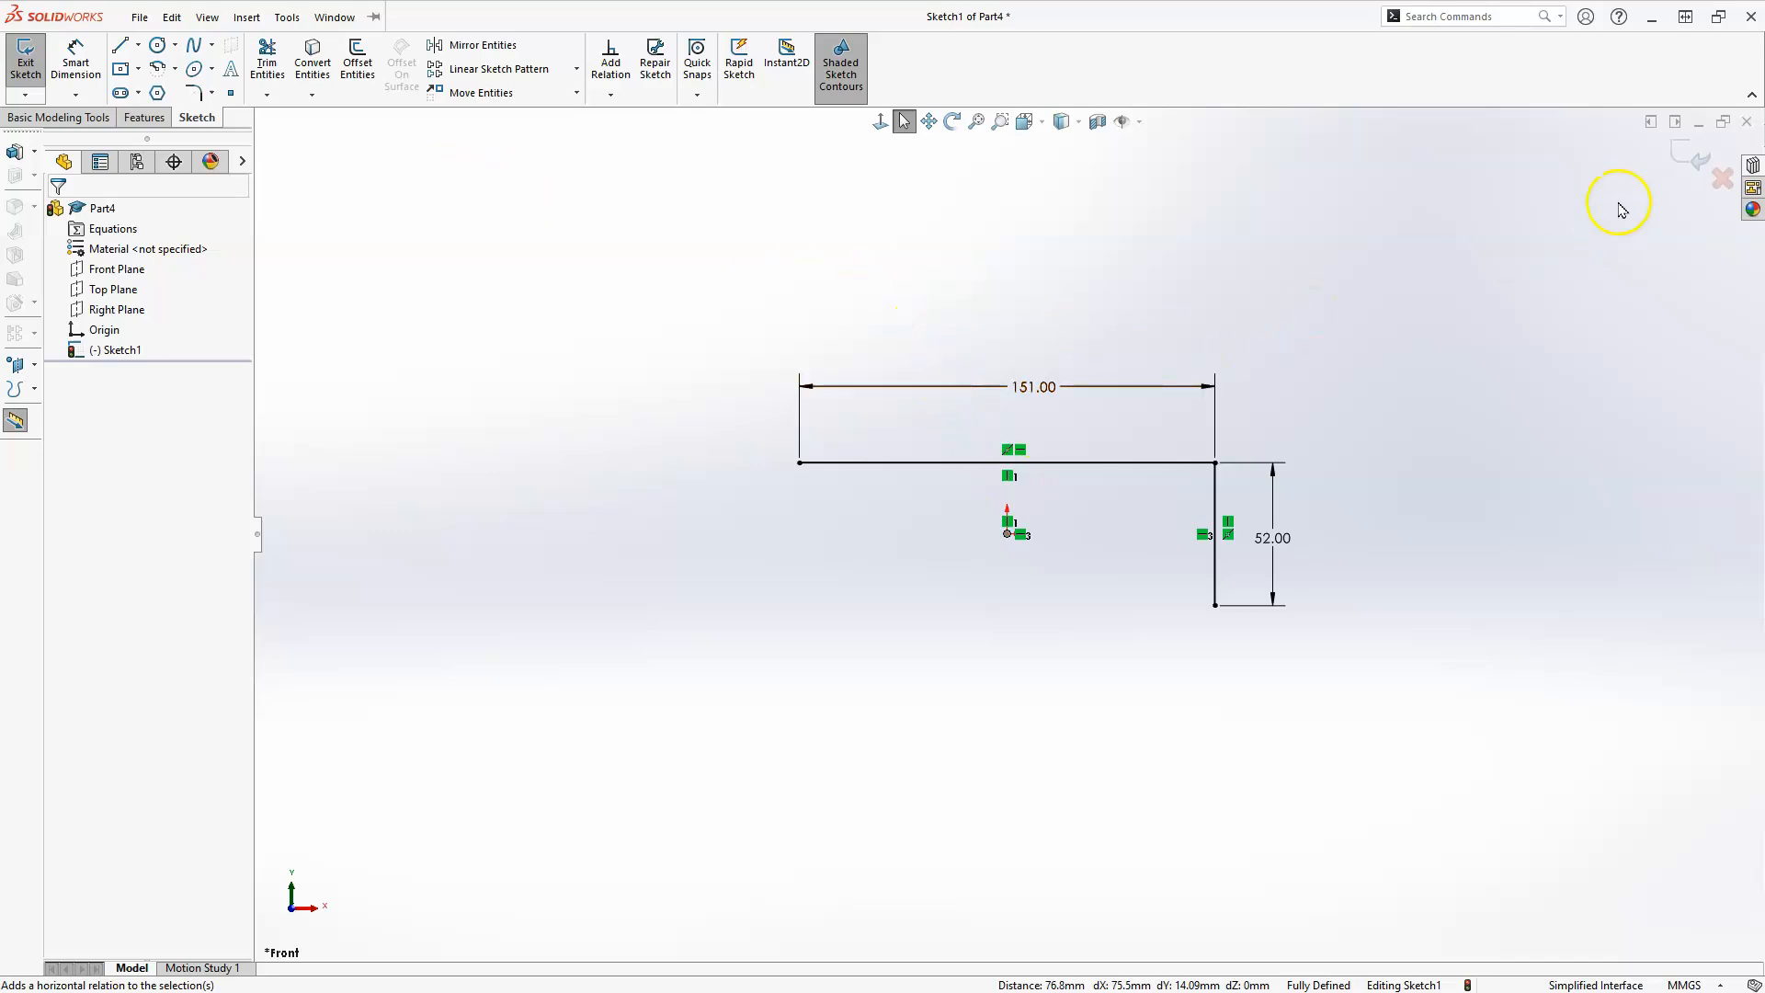
Finish the L-shaped sketch and set the thin boss extrusion's end condition to Mid Plane.
{"action": "left_click", "coordinate": [1681, 159]}
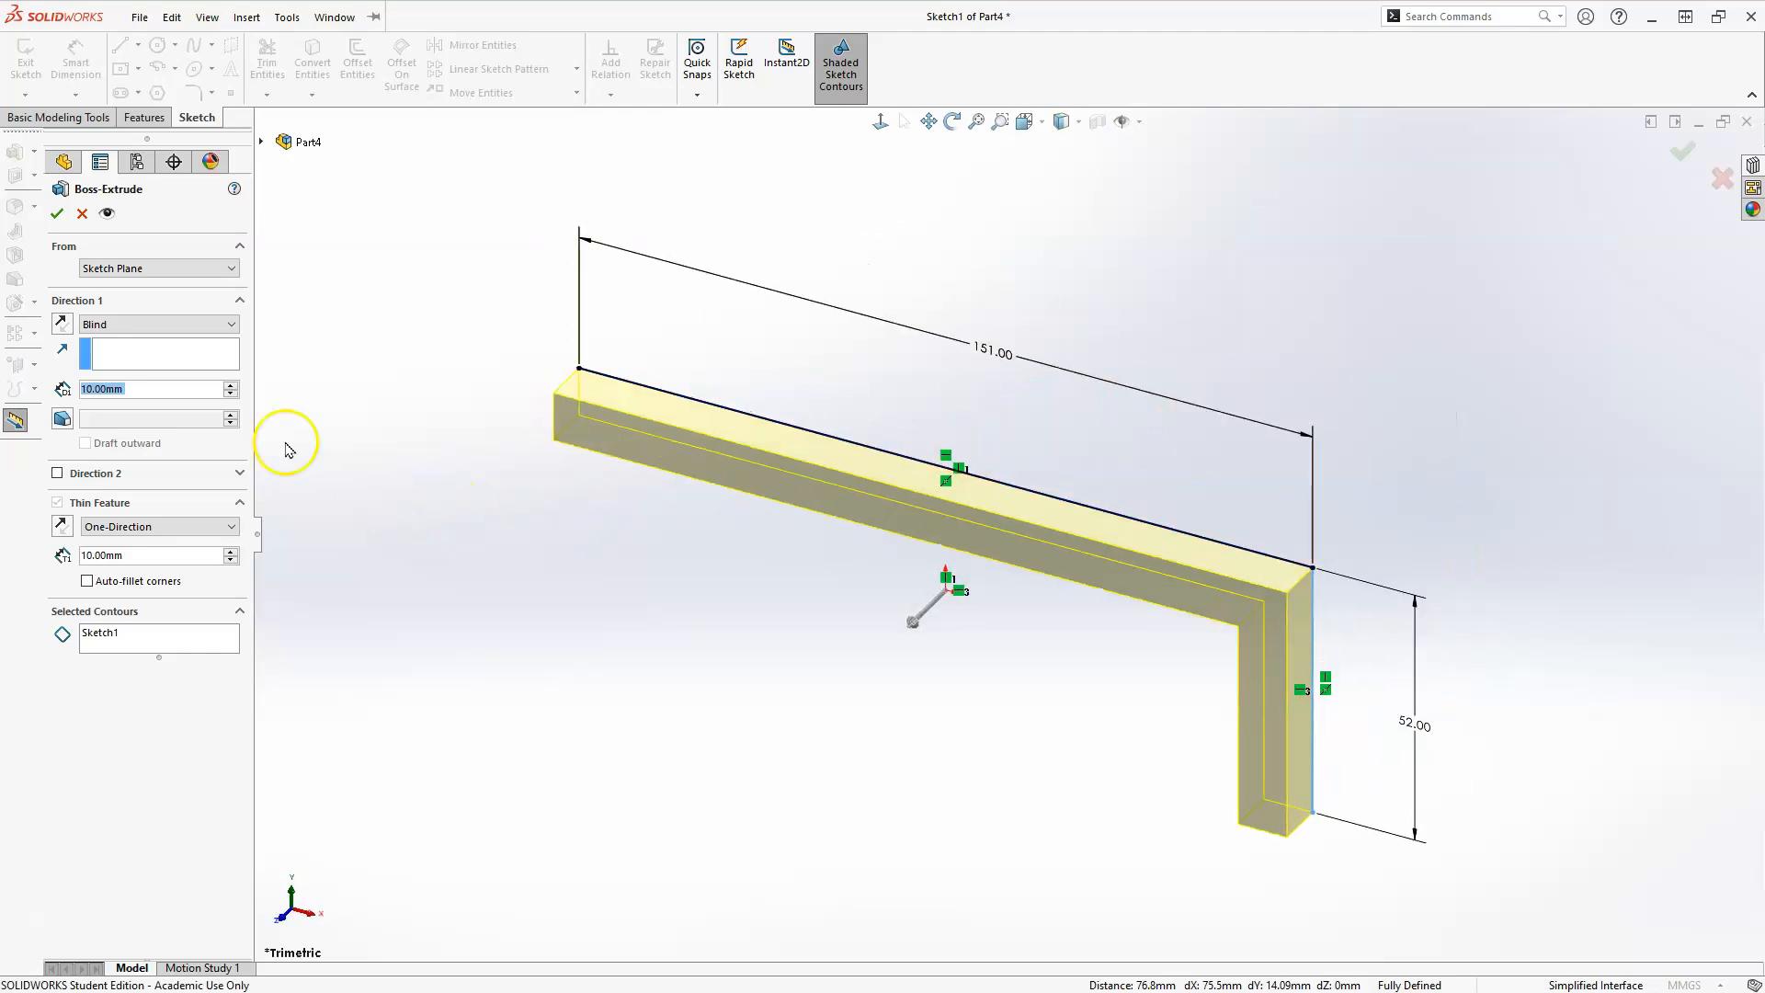
{"action": "left_click", "coordinate": [140, 333]}
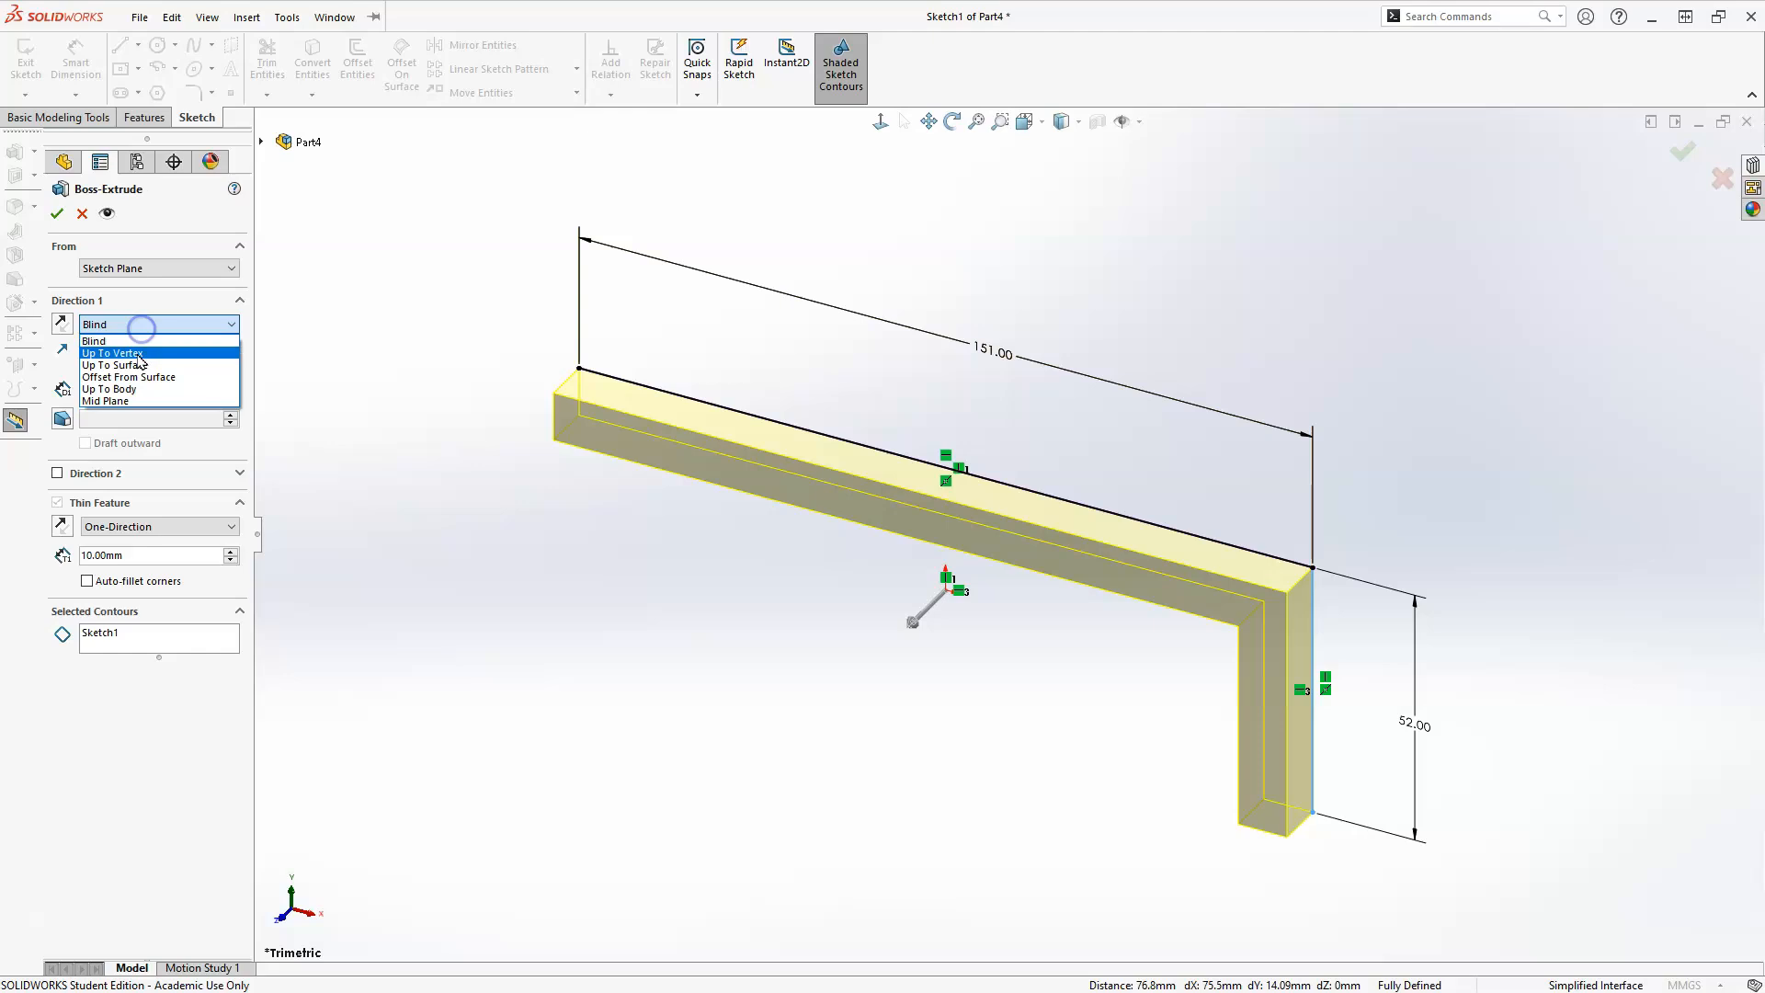
{"action": "left_click", "coordinate": [134, 401]}
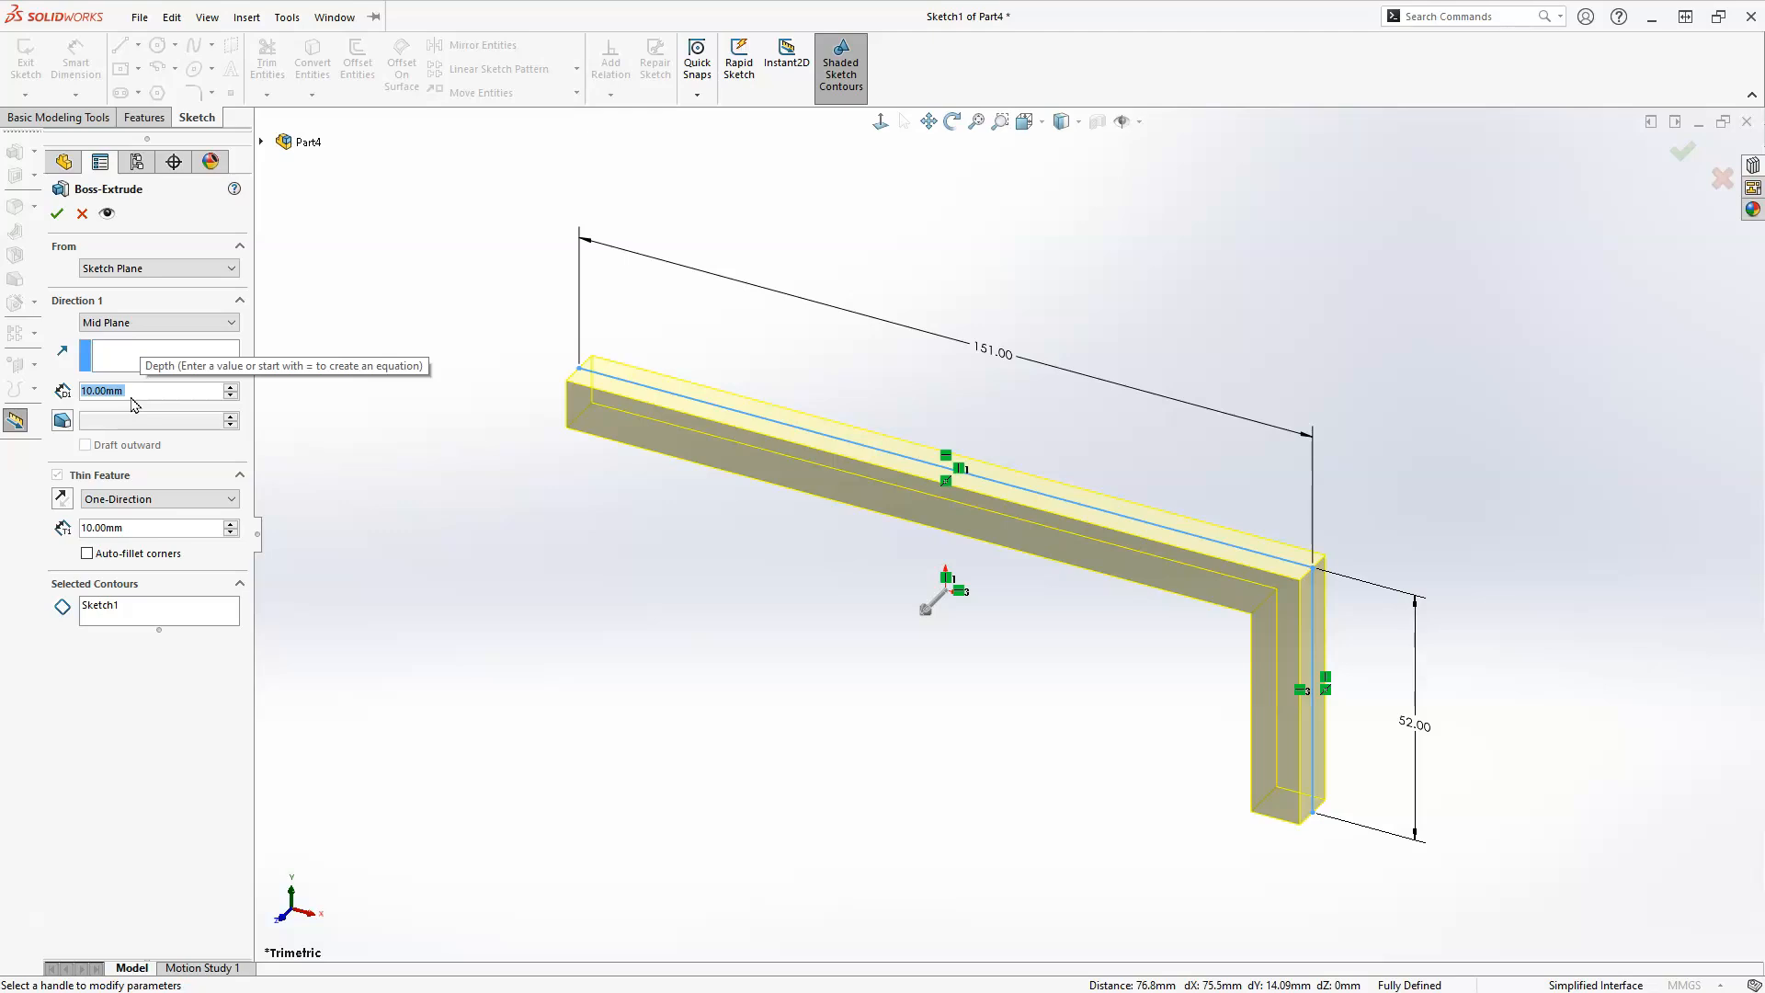
Set the thin feature's one-direction wall thickness to 20 mm.
{"action": "left_click", "coordinate": [130, 478]}
{"action": "left_click", "coordinate": [119, 527]}
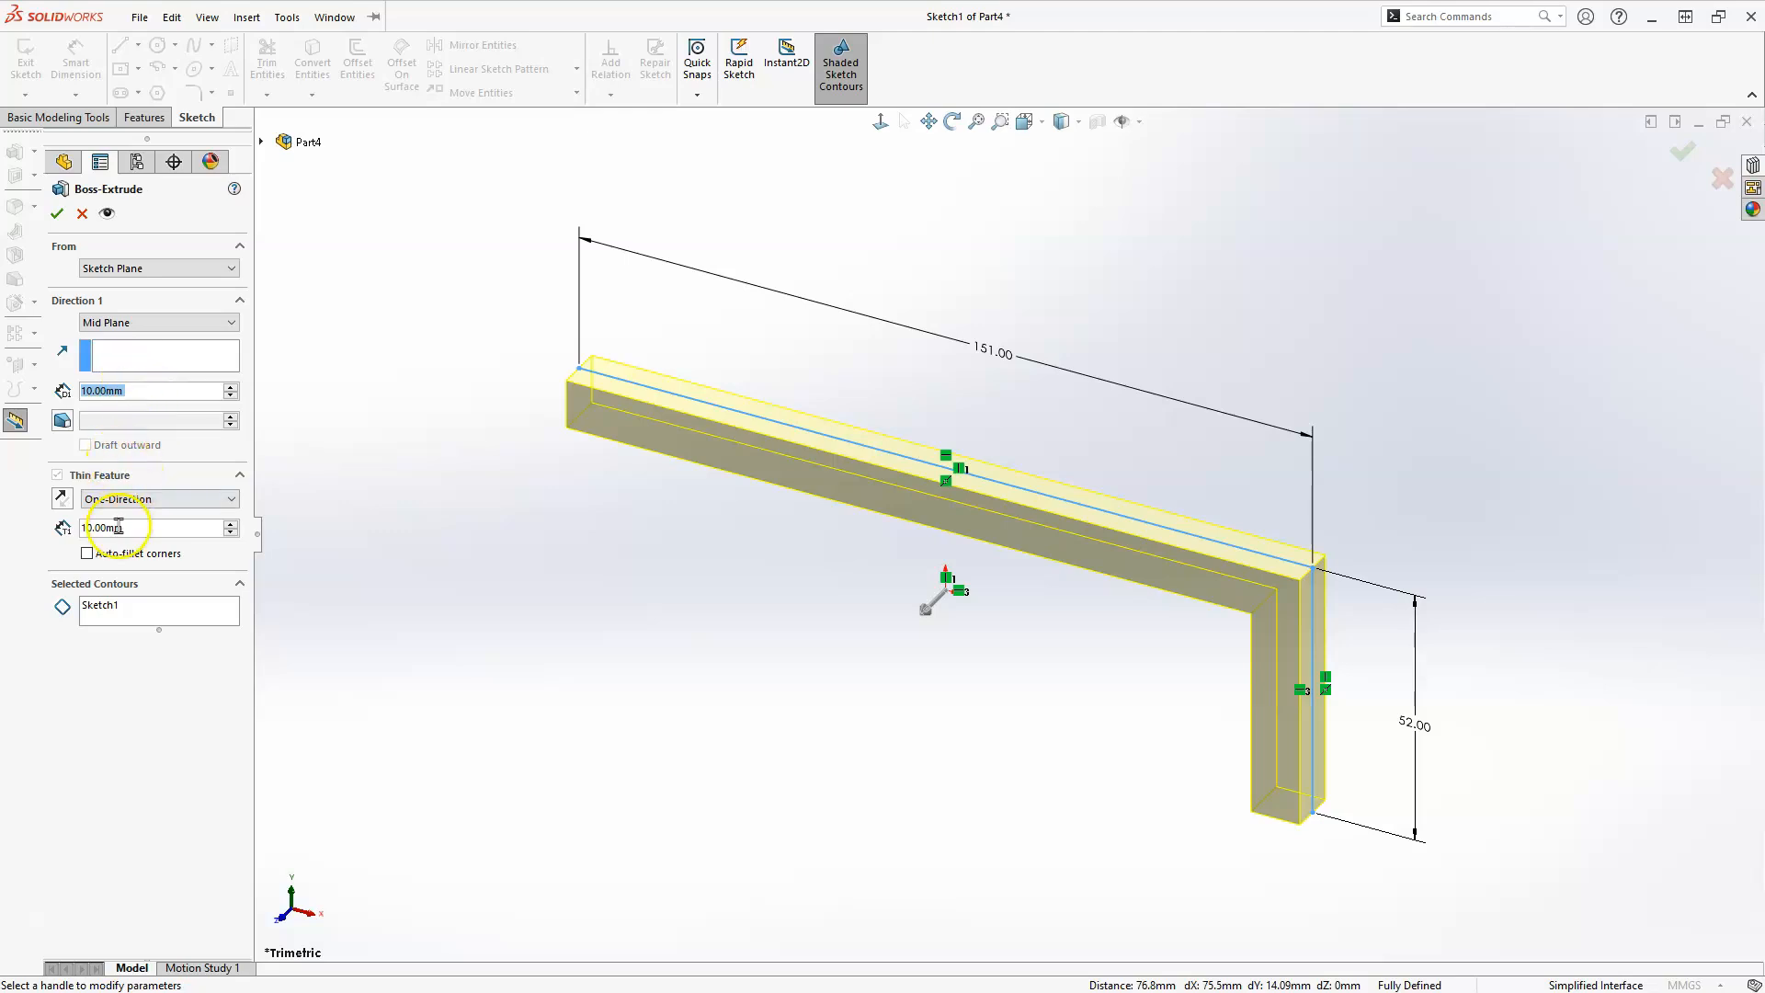
{"action": "type", "text": "76"}
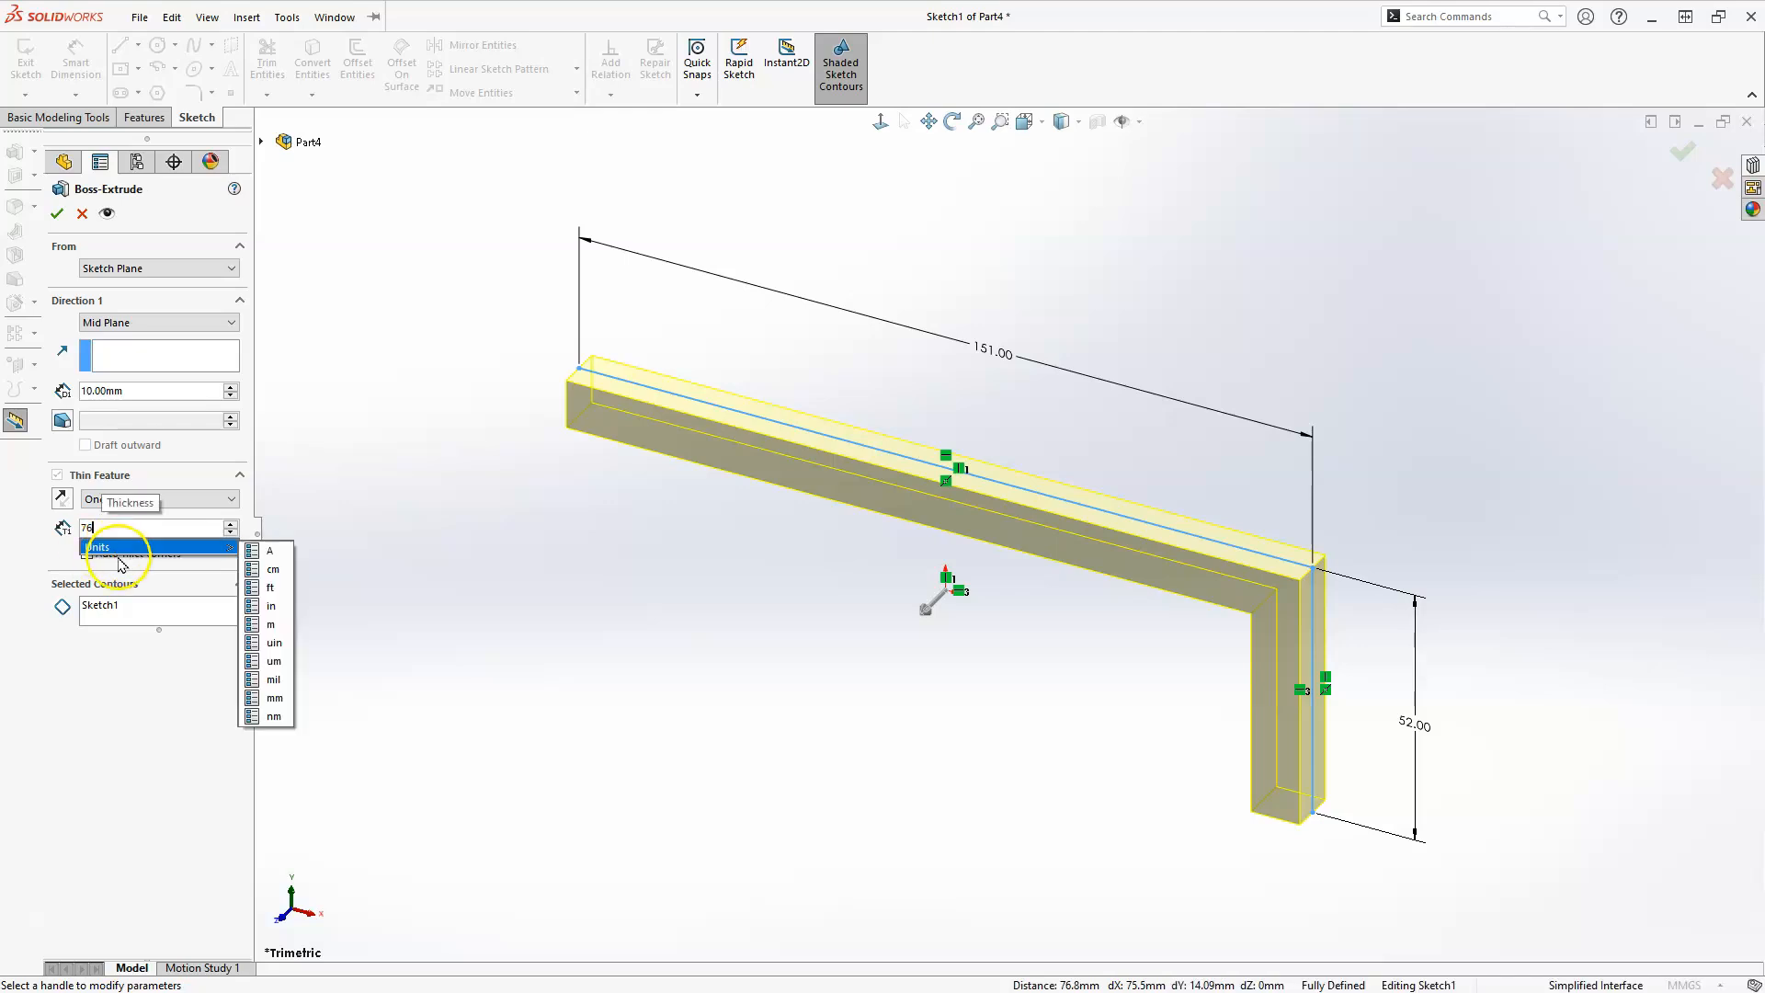
{"action": "left_click_drag", "start_coordinate": [106, 529], "coordinate": [84, 530]}
{"action": "type", "text": "20"}
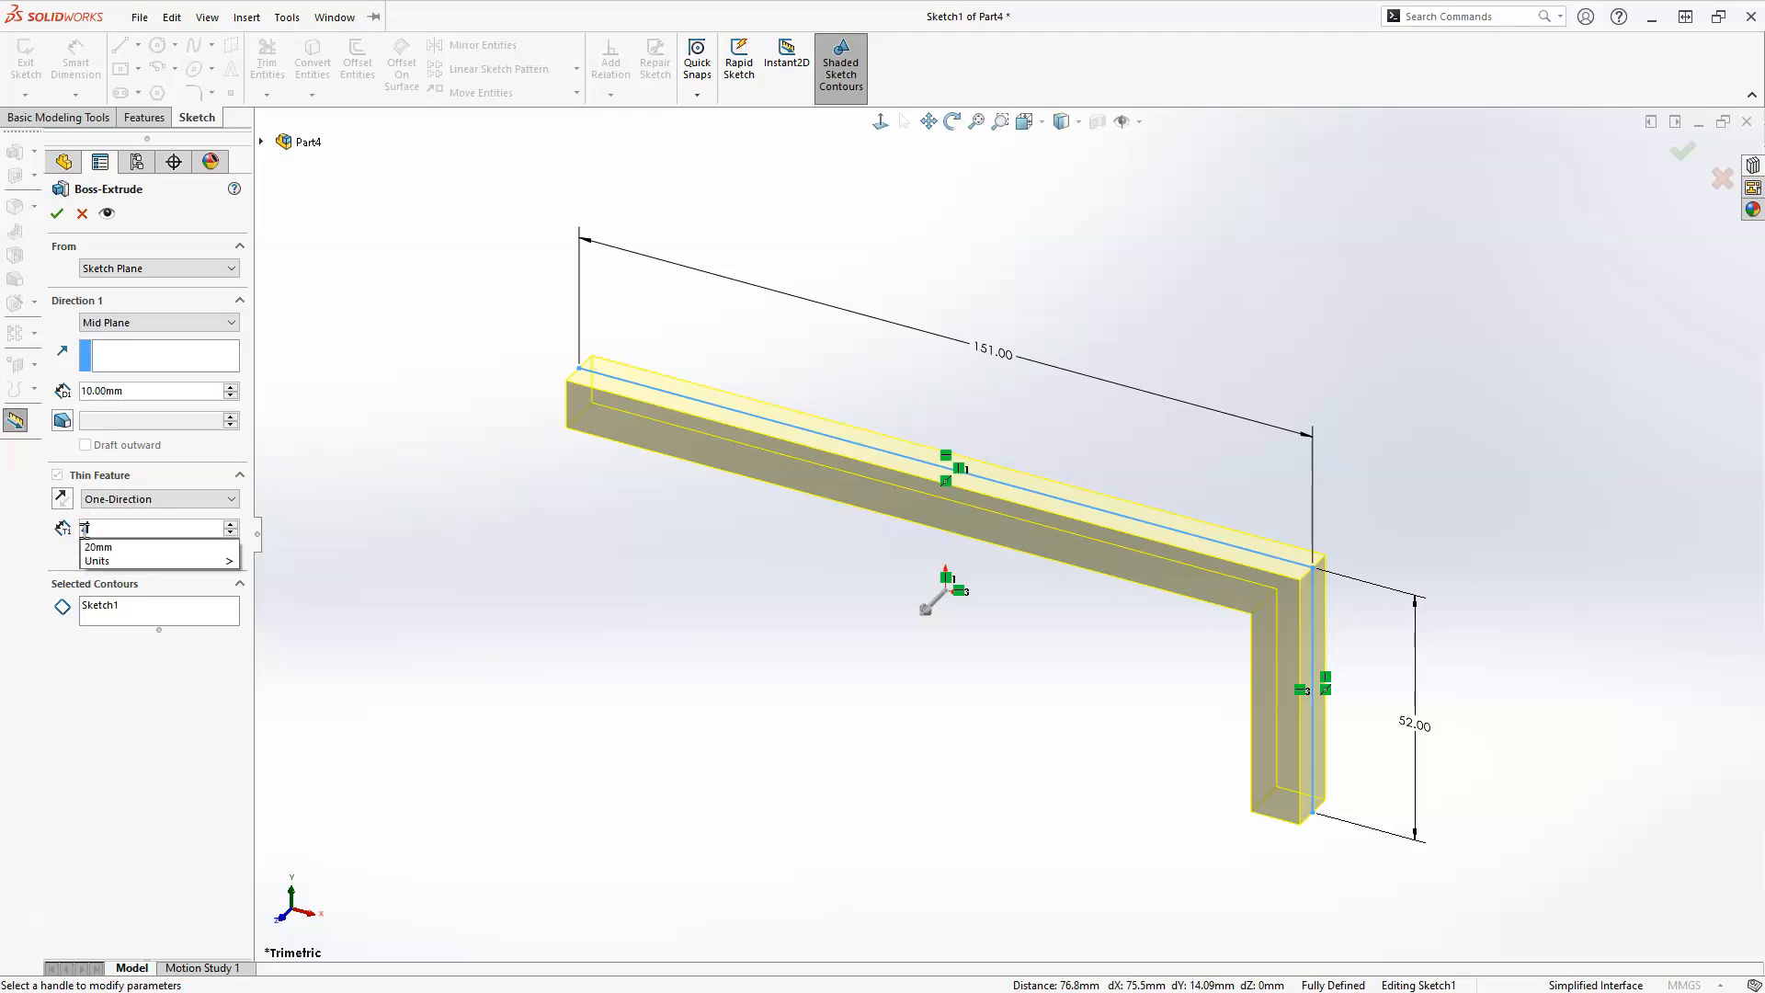
Set the mid-plane extrusion depth to 76 mm and view the preview from the front.
{"action": "left_click", "coordinate": [125, 392]}
{"action": "type", "text": "76"}
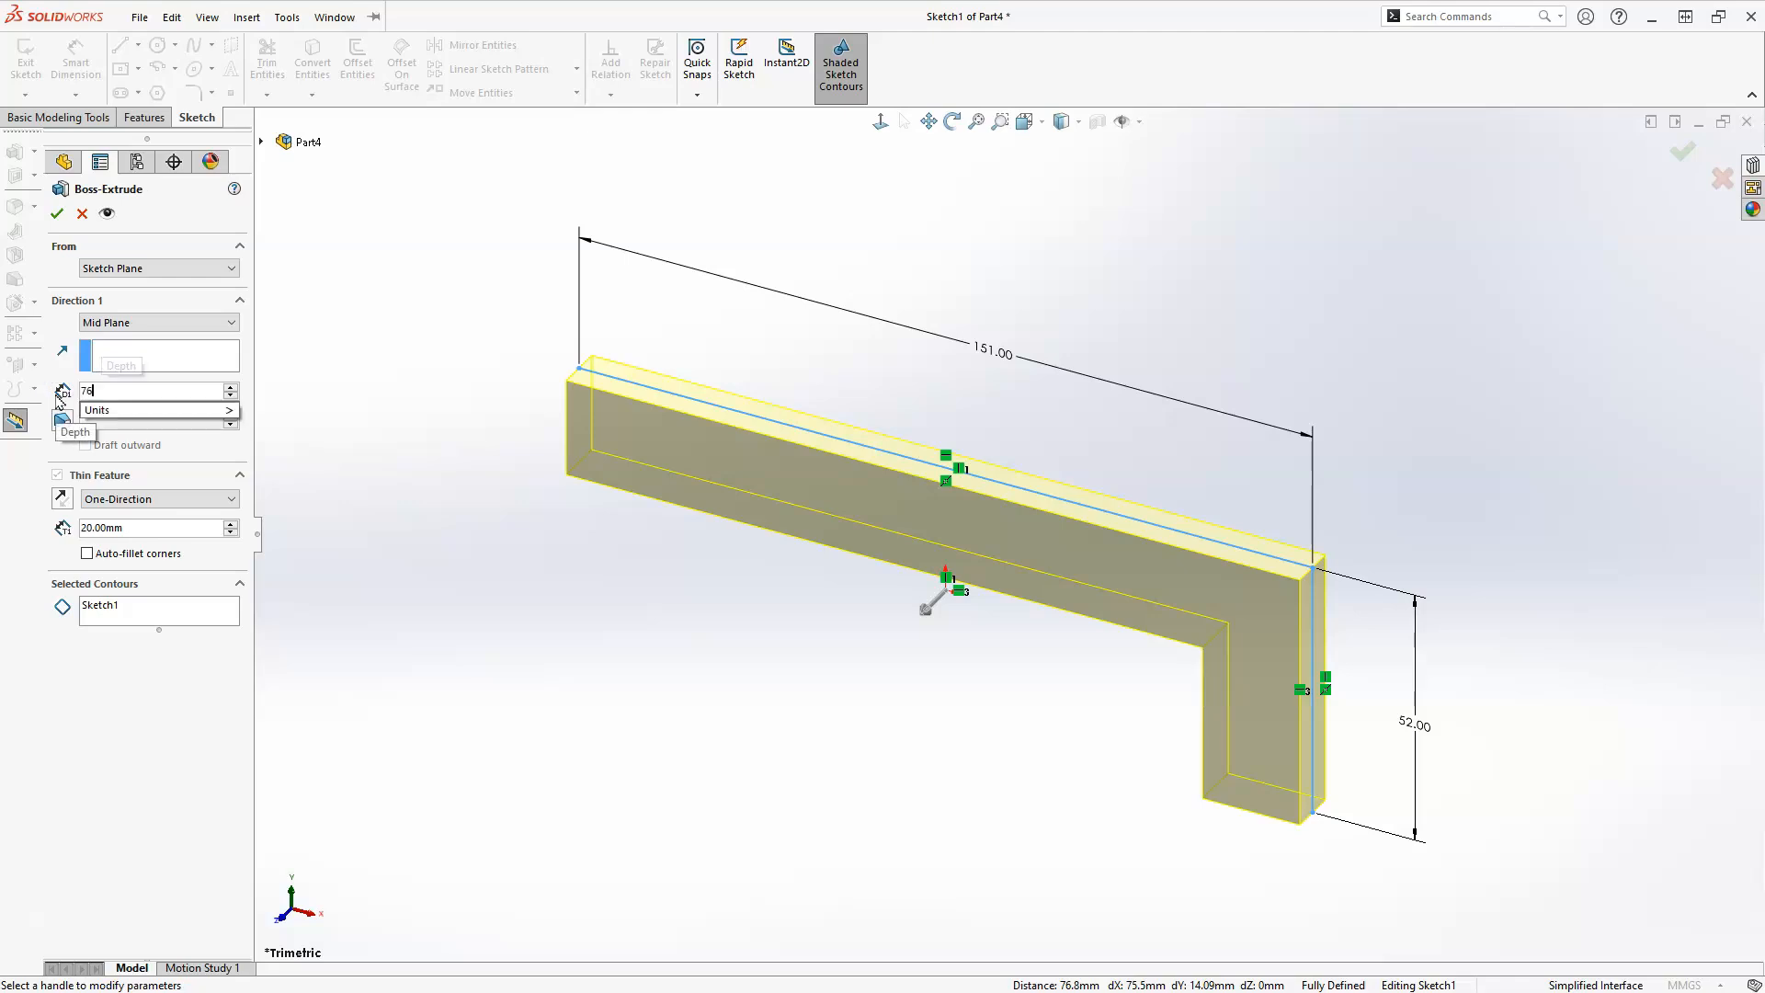
{"action": "left_click", "coordinate": [549, 585]}
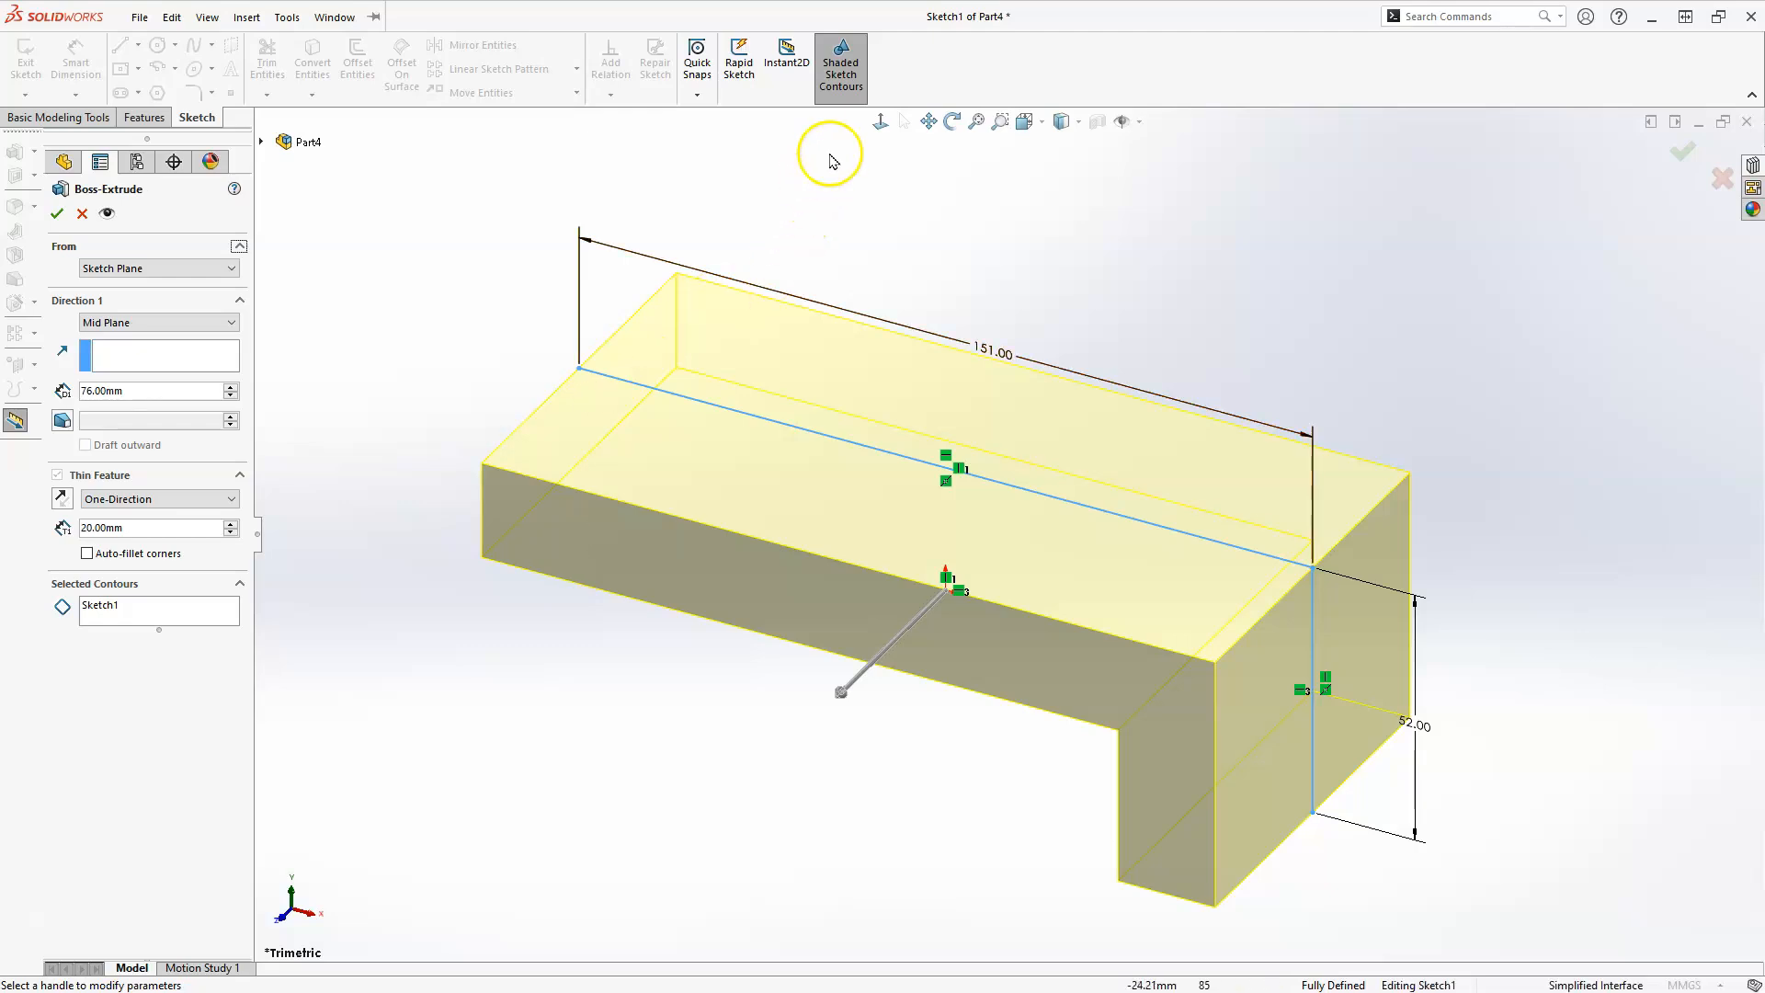
{"action": "left_click", "coordinate": [880, 122]}
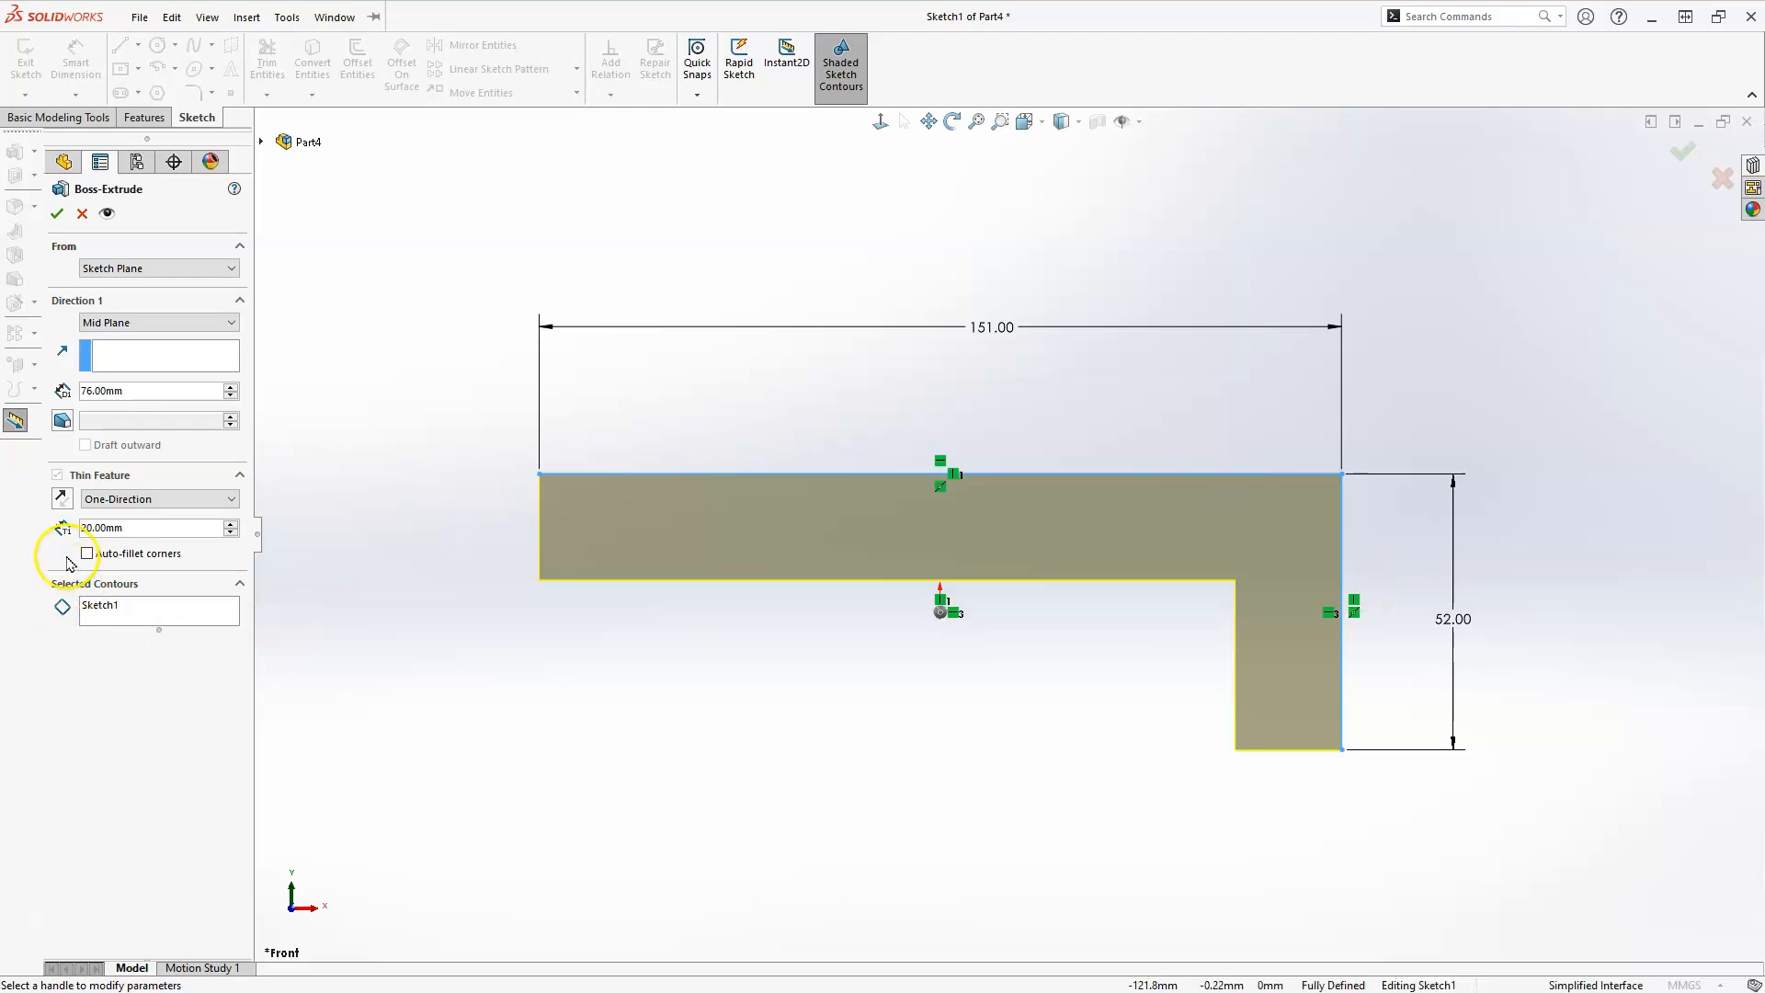
Accept the thin extrusion and start a sketch on the outer end face of the L's short leg.
{"action": "left_click", "coordinate": [1681, 151]}
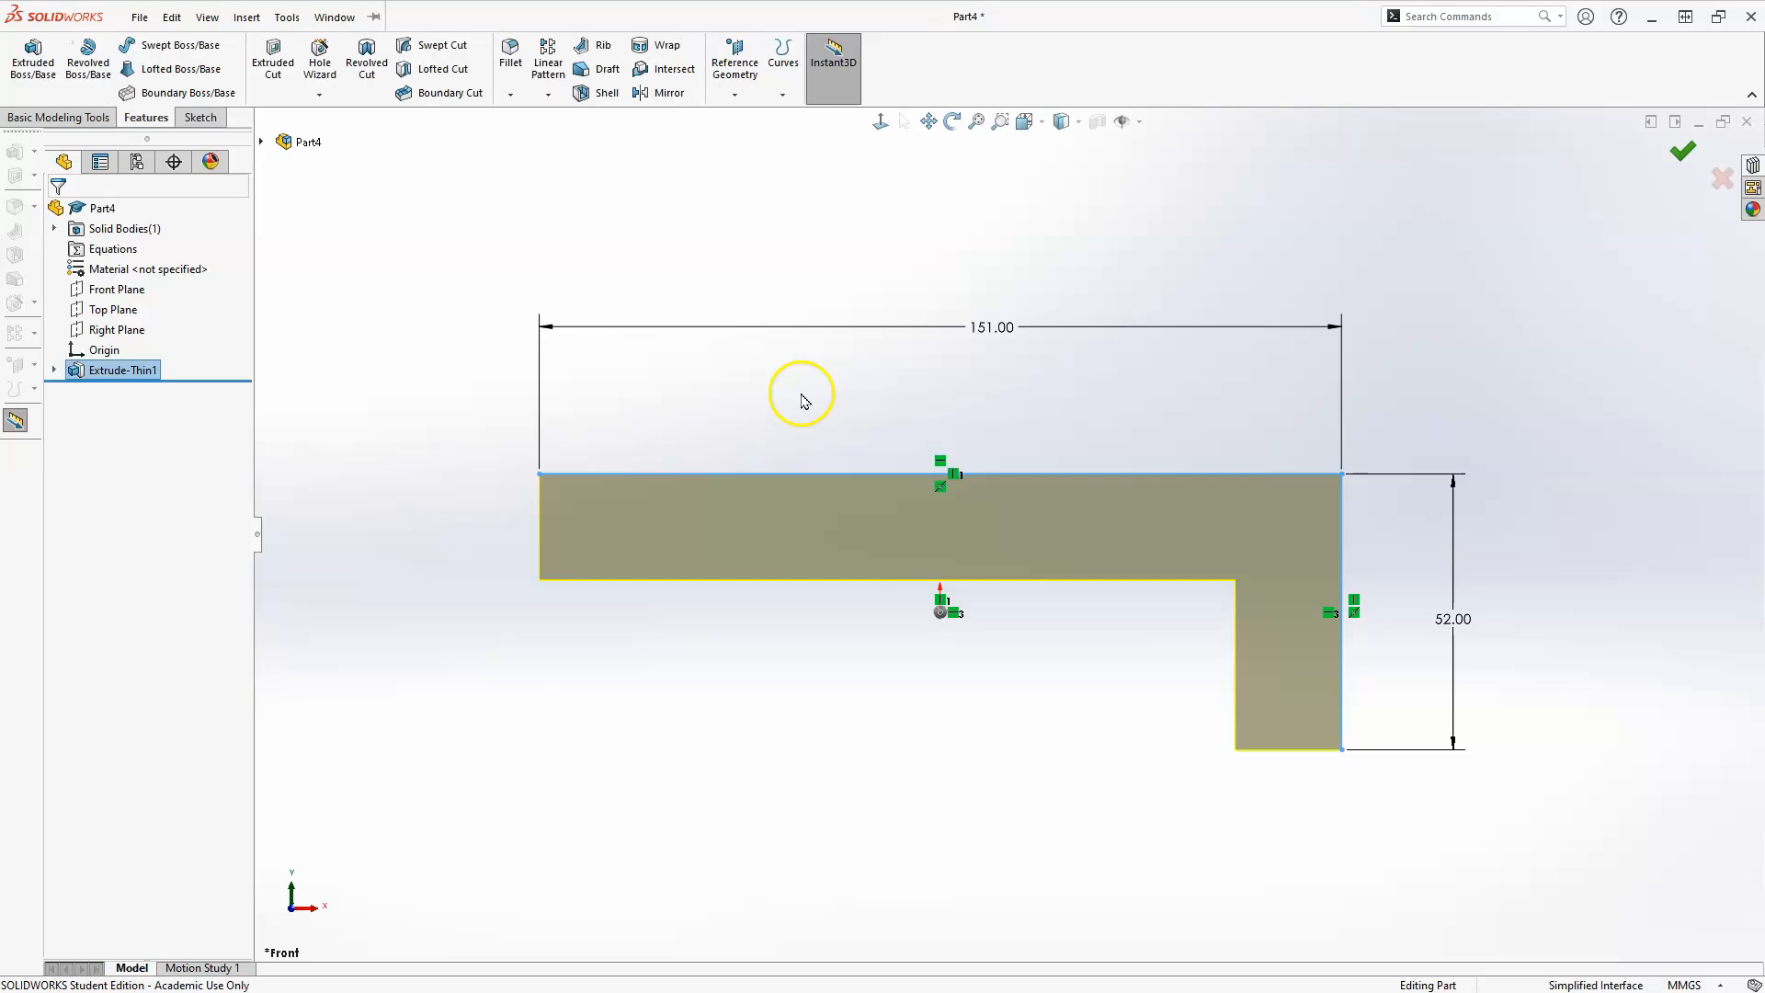
{"action": "middle_click_drag", "start_coordinate": [1216, 331], "coordinate": [1080, 337]}
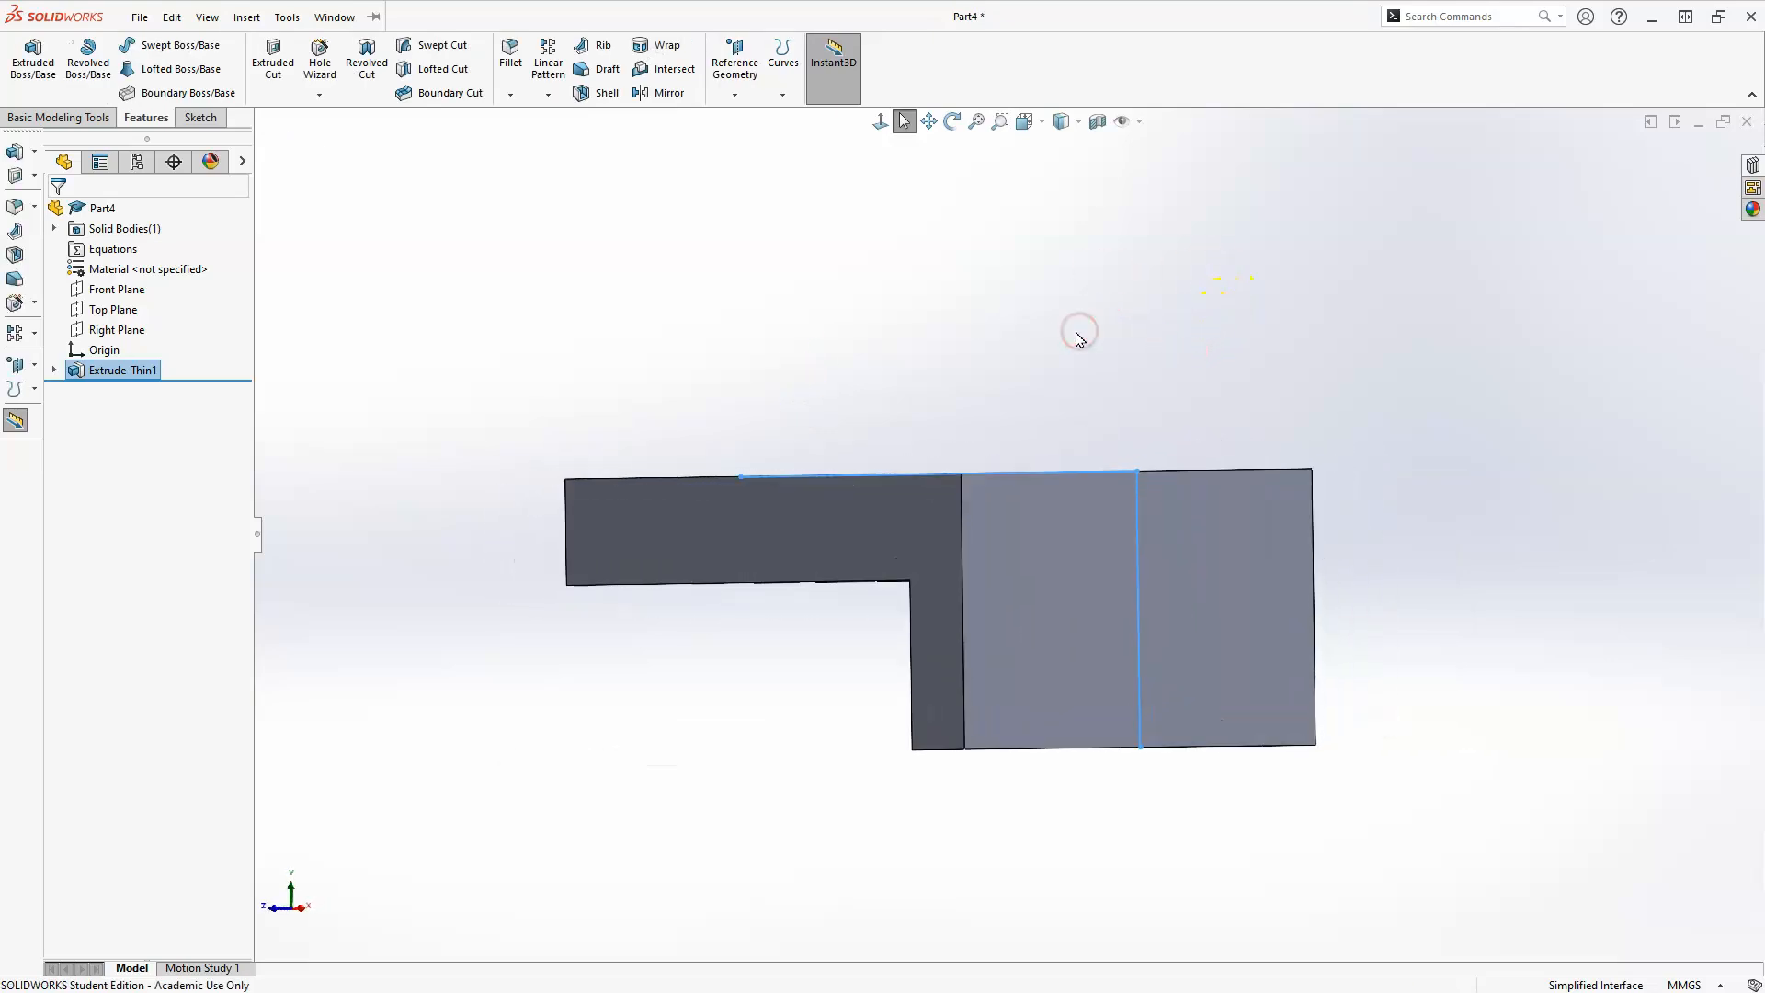
{"action": "left_click", "coordinate": [1072, 610]}
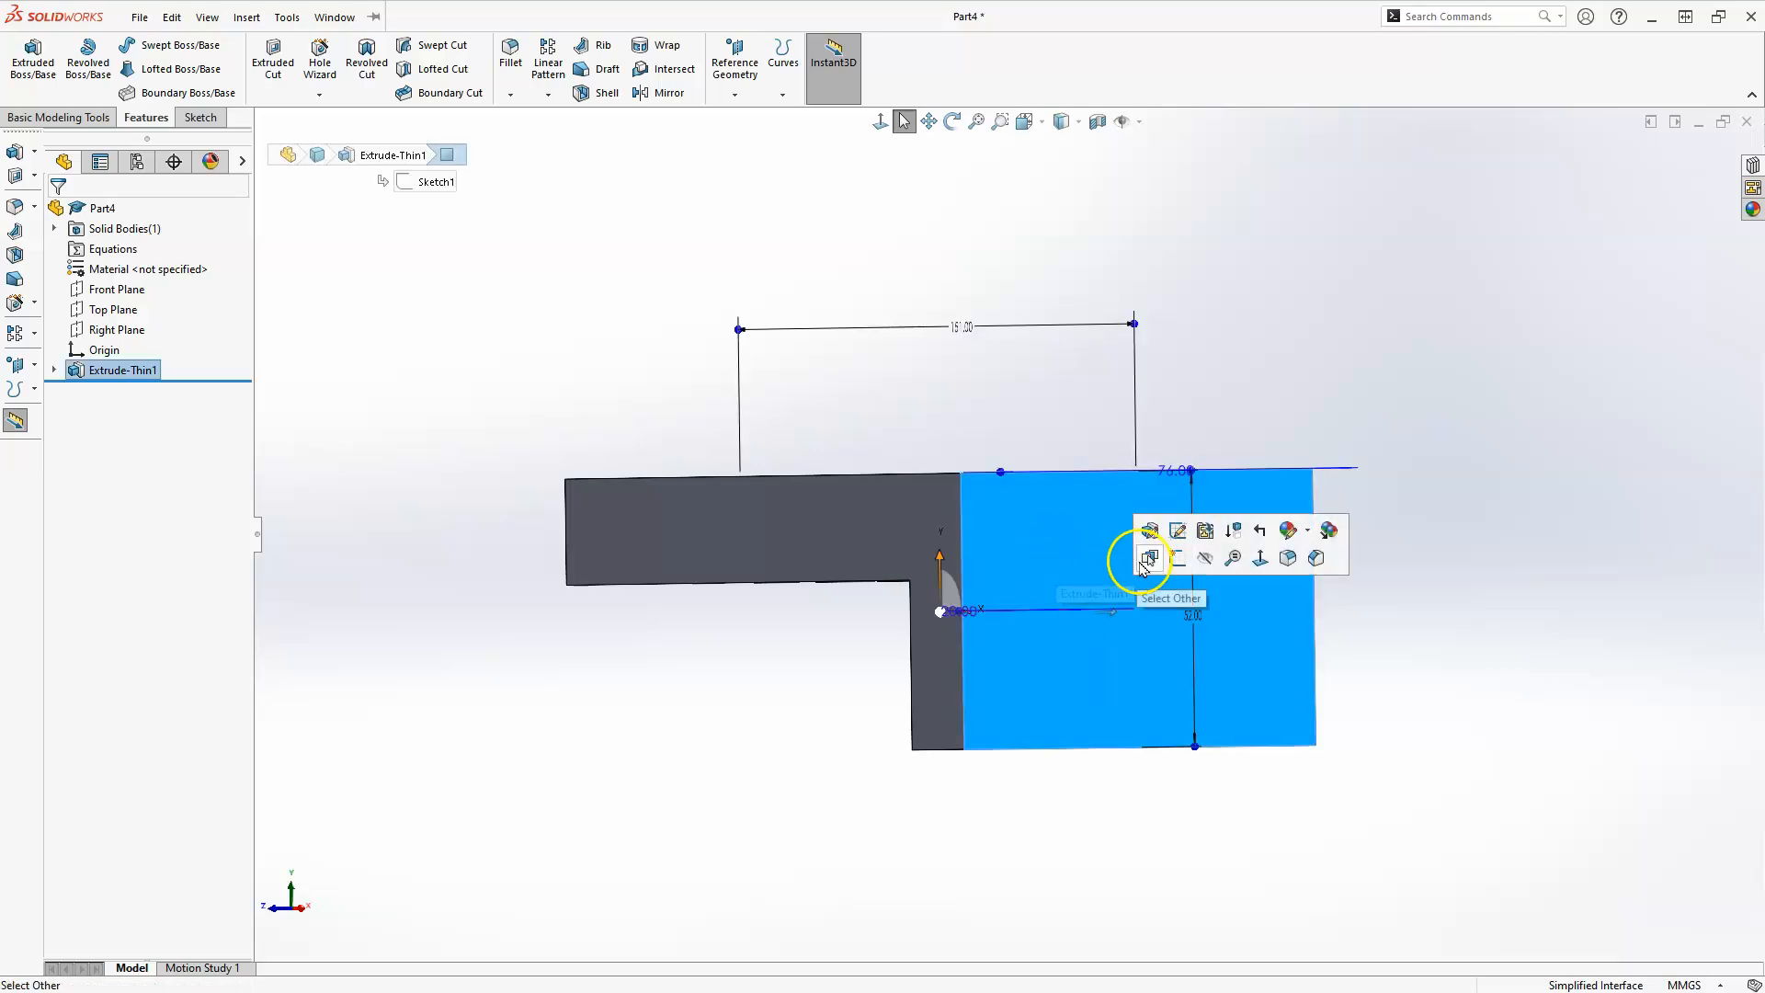
{"action": "left_click", "coordinate": [1177, 559]}
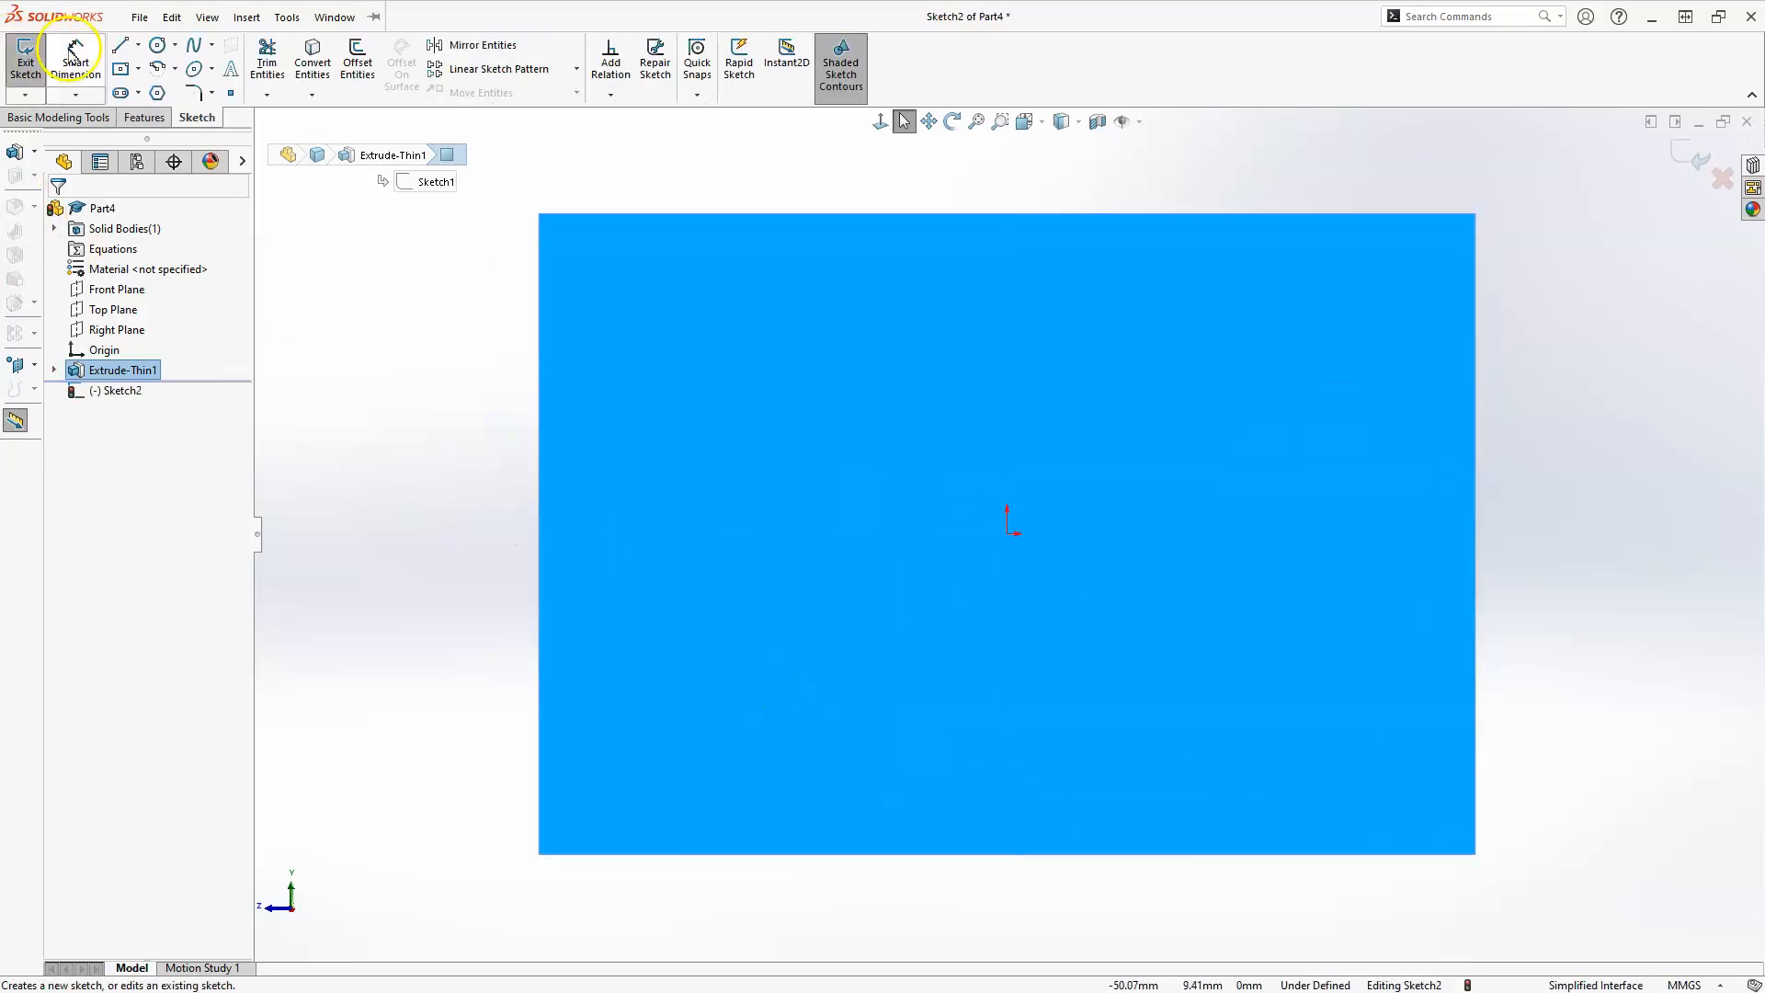
Sketch a center rectangle about 16.4 mm wide in the middle of the end face, below the origin.
{"action": "left_click", "coordinate": [123, 72]}
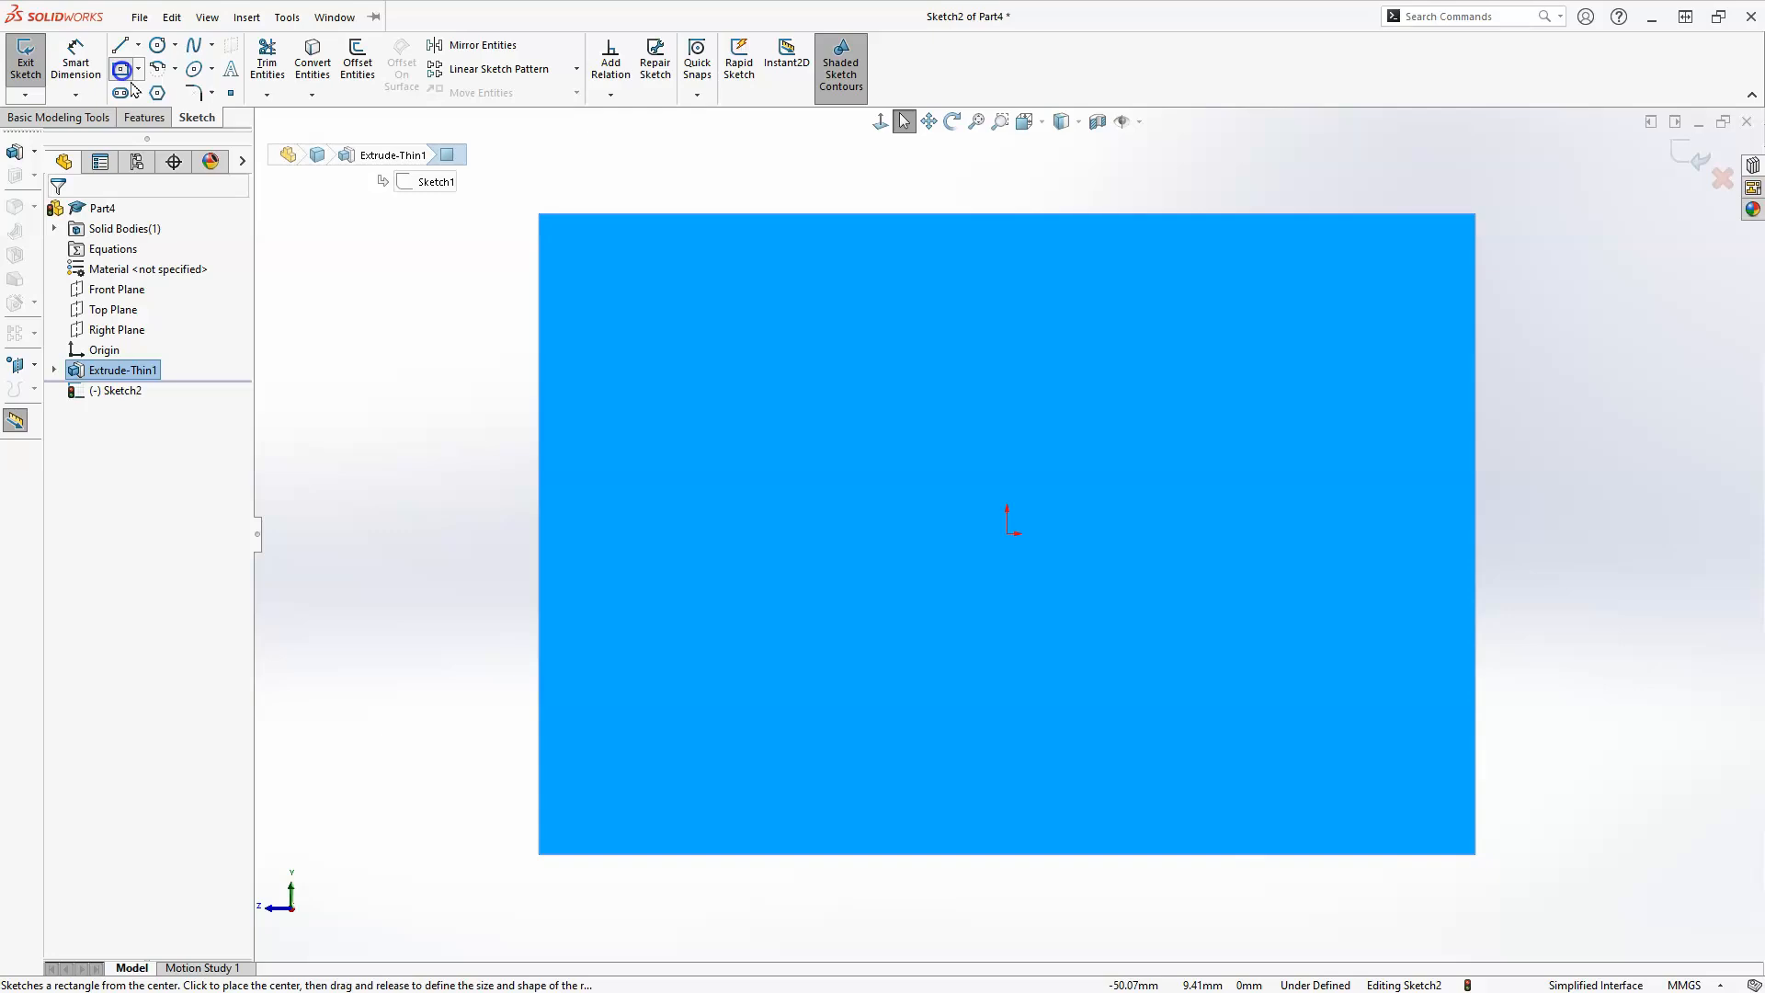
{"action": "left_click", "coordinate": [1017, 603]}
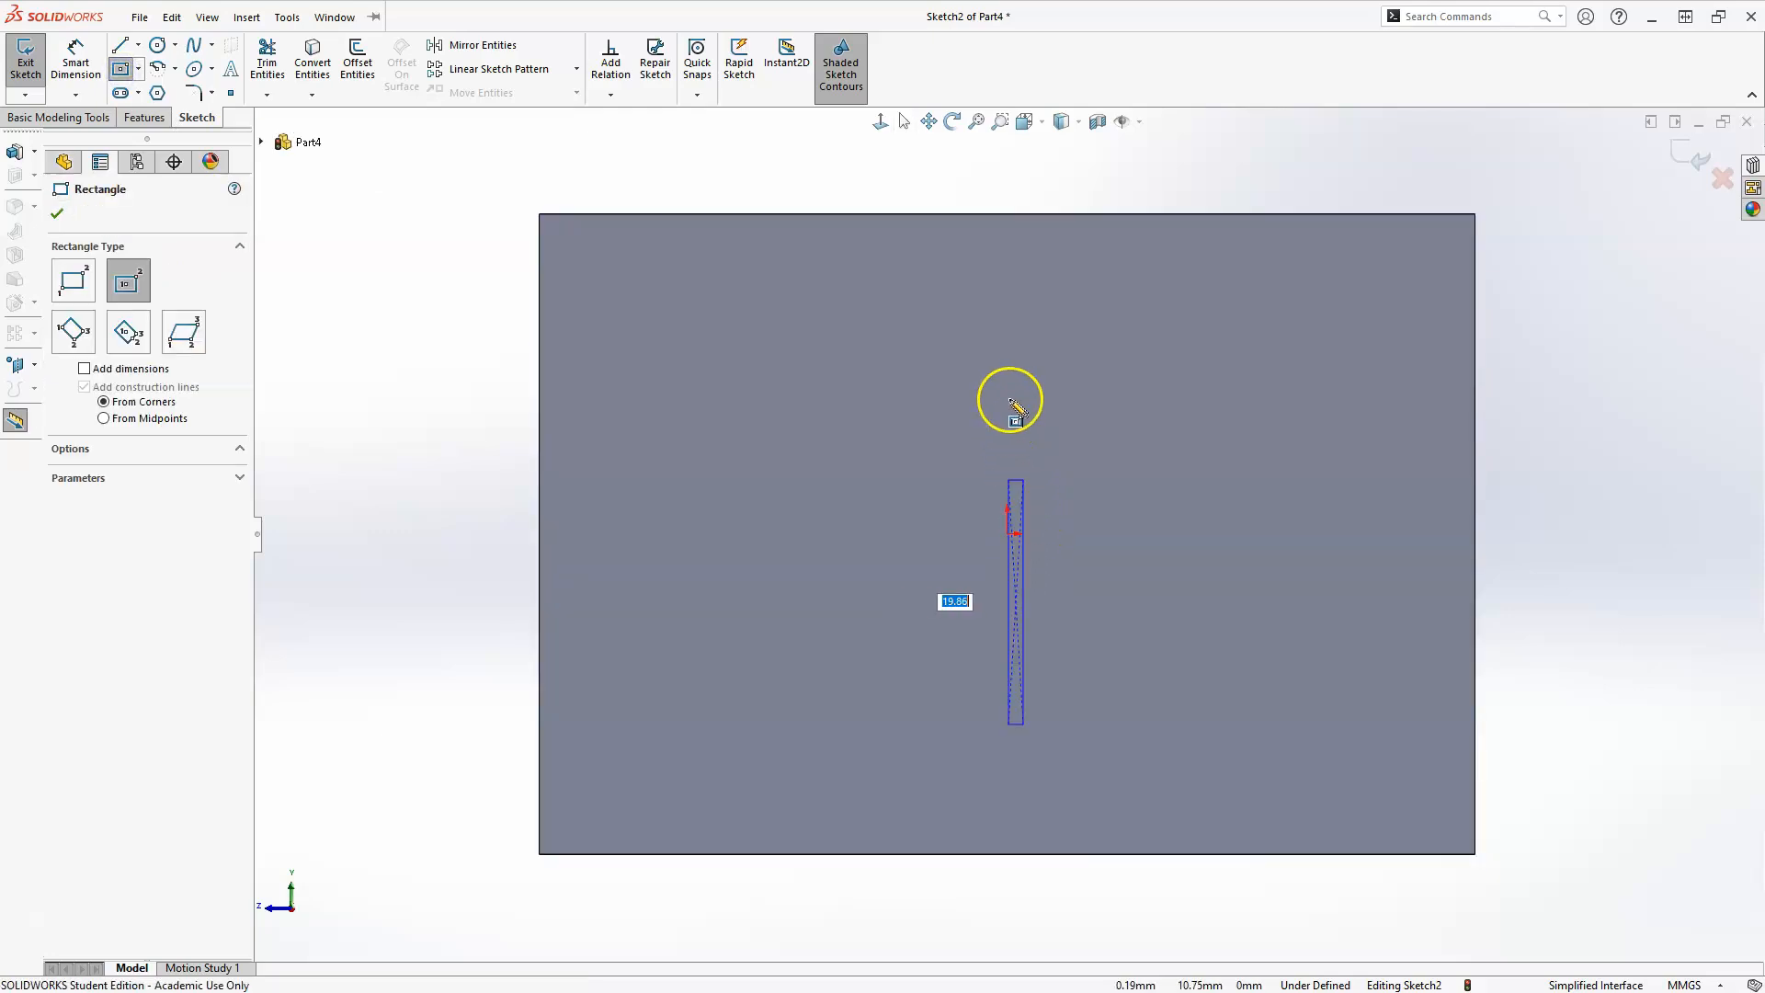
{"action": "left_click", "coordinate": [916, 374]}
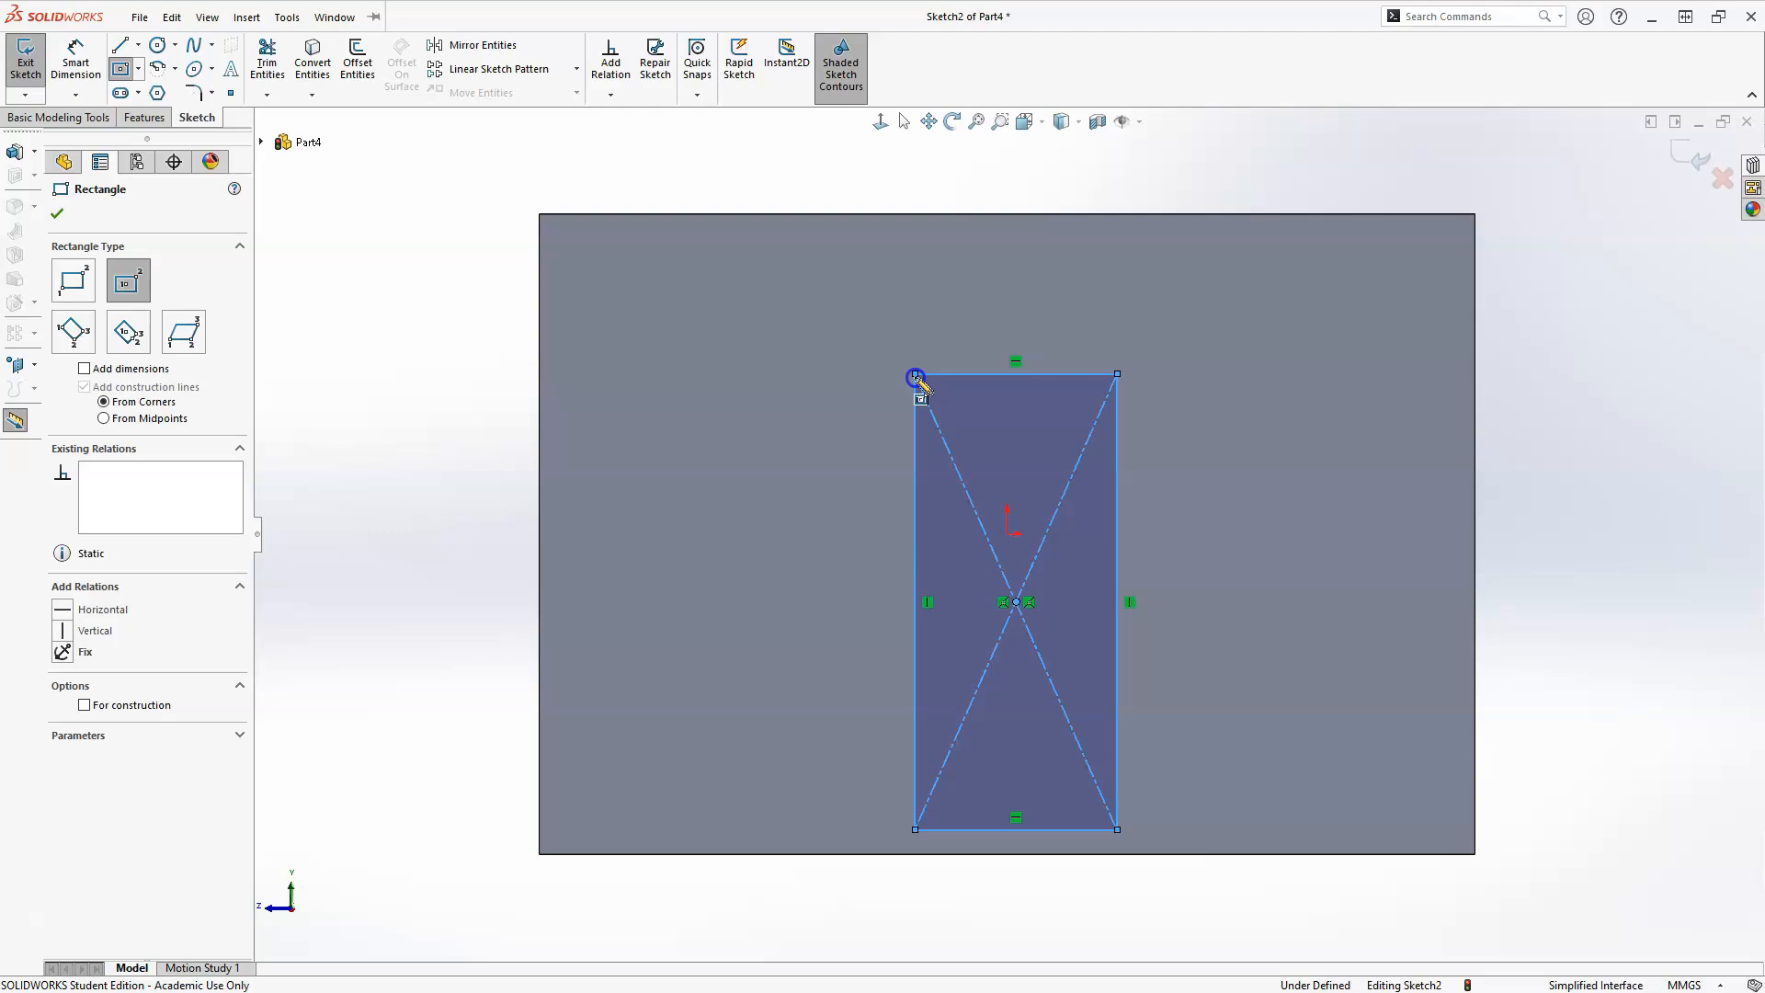
{"action": "key", "text": "Escape"}
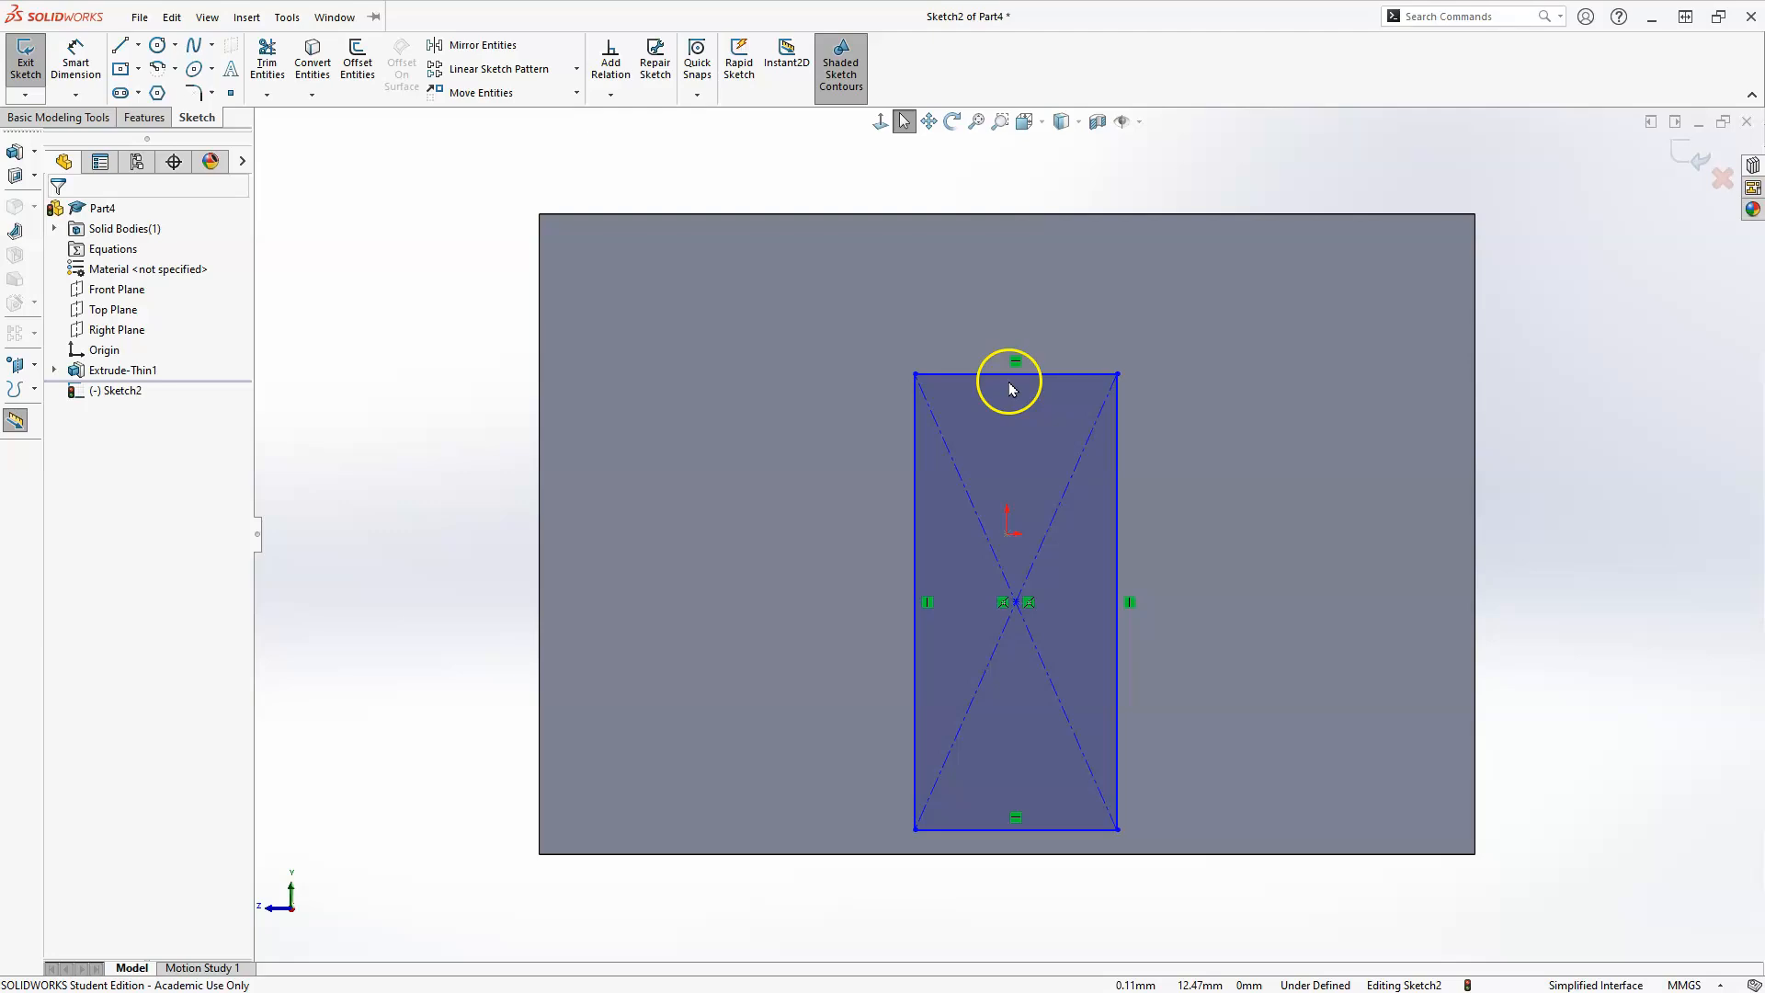
Make the rectangle's upper line collinear with the upper edge of the end face.
{"action": "left_click", "coordinate": [1062, 375]}
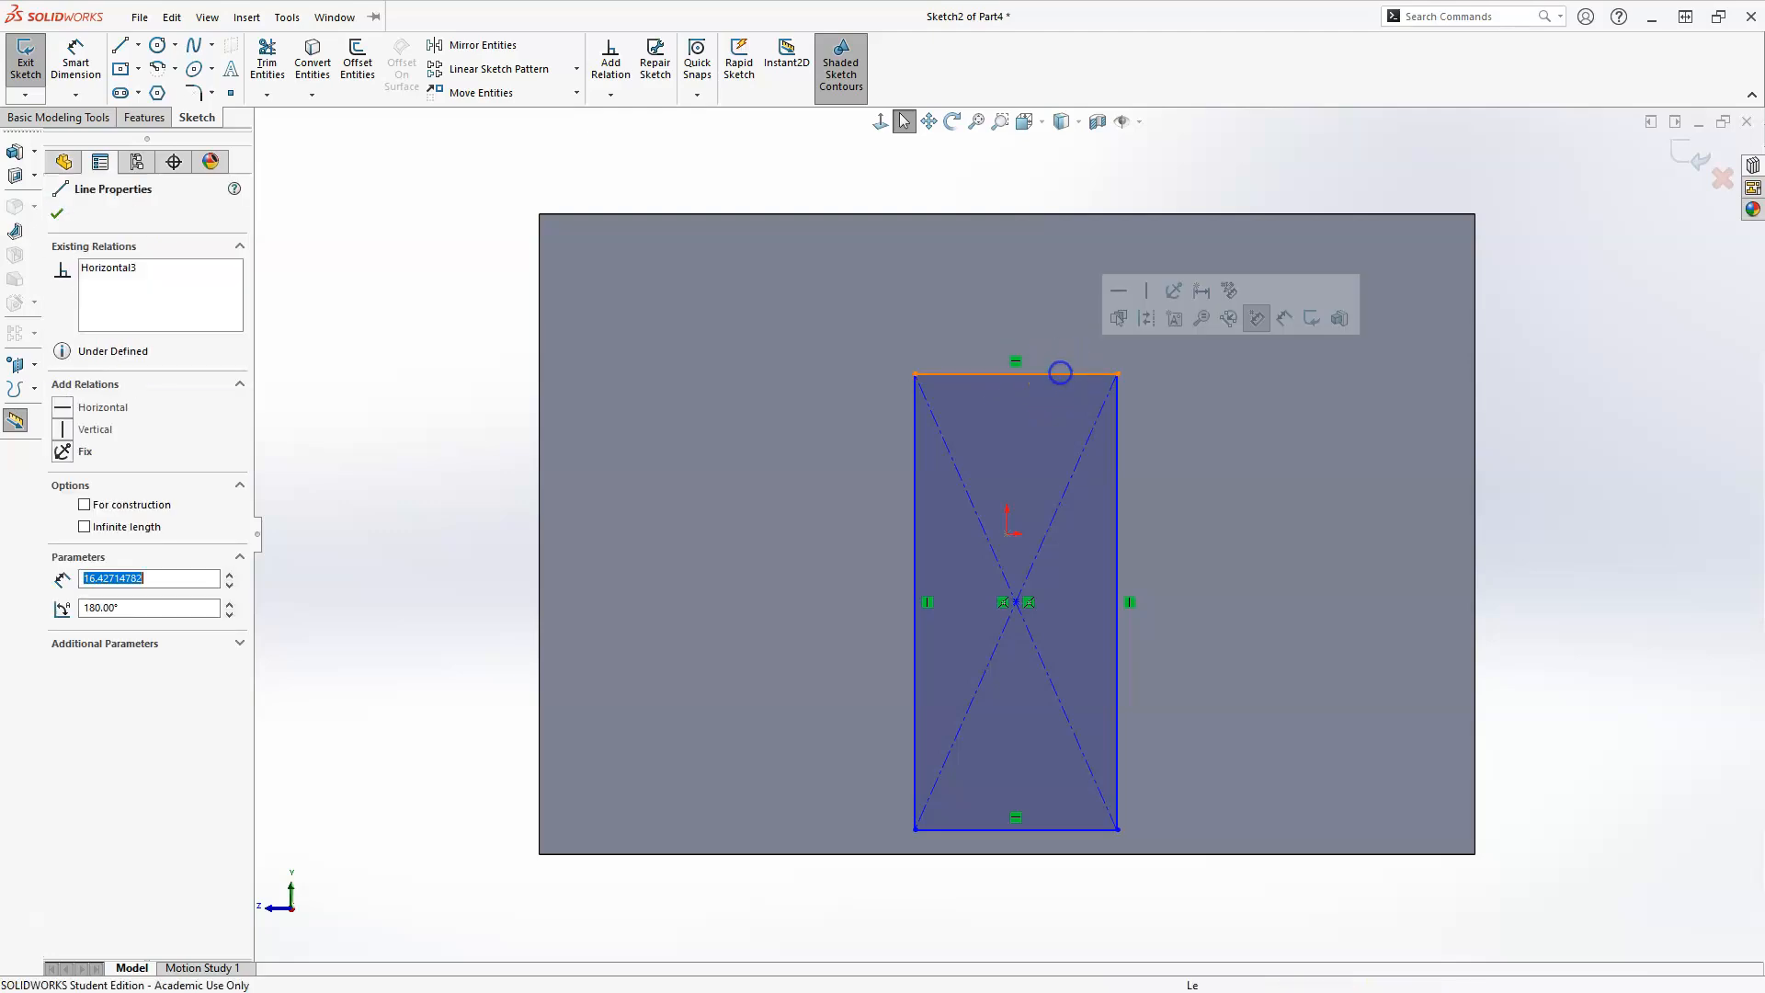
{"action": "left_click", "coordinate": [1059, 215]}
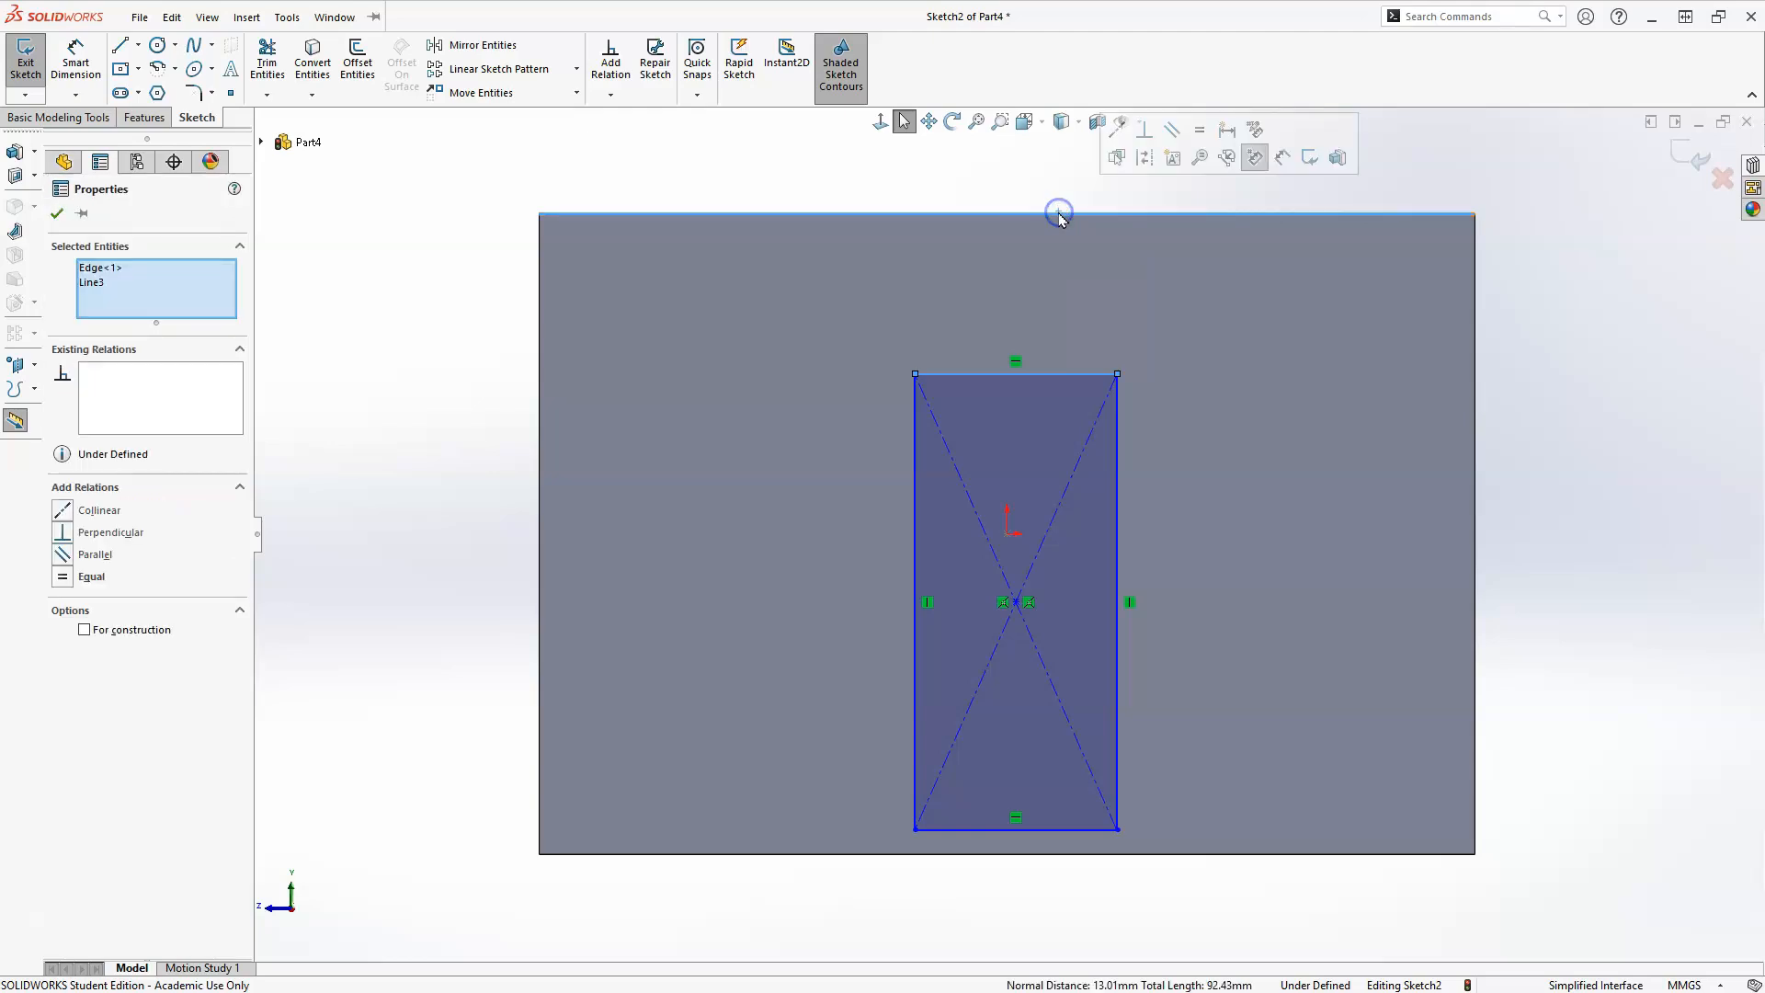
{"action": "left_click", "coordinate": [1117, 130]}
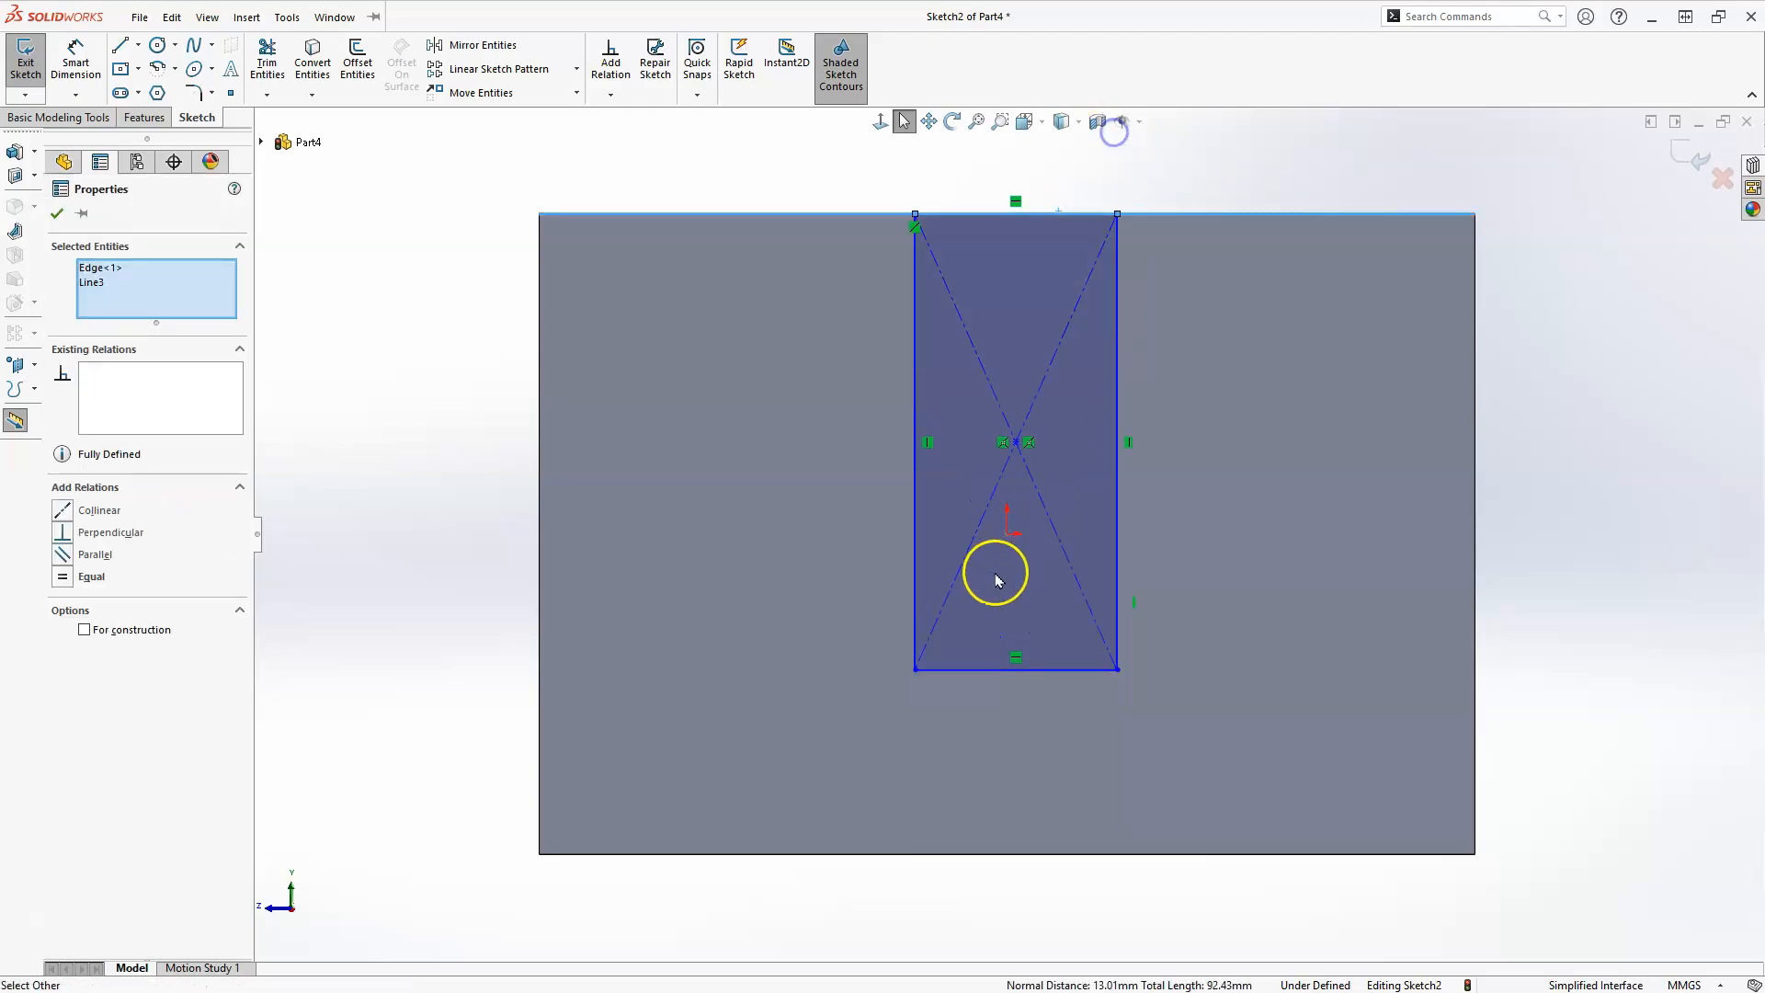
{"action": "left_click", "coordinate": [1006, 668]}
{"action": "left_click", "coordinate": [886, 782]}
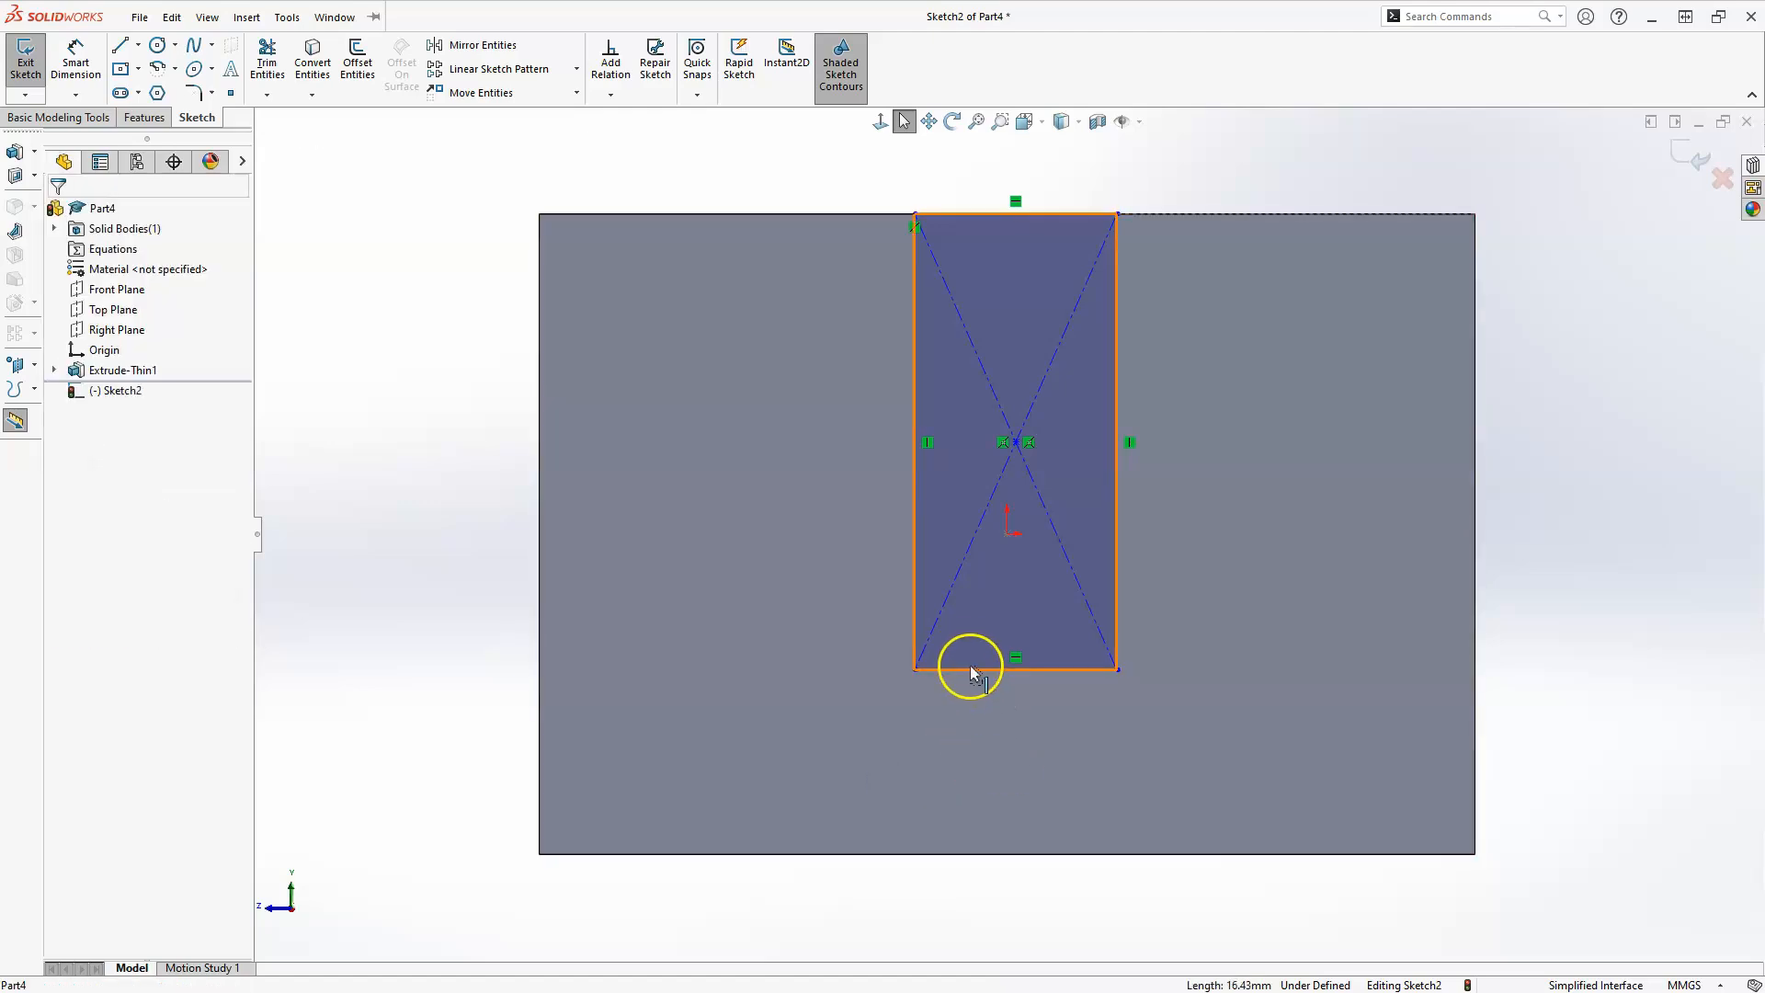
{"action": "left_click", "coordinate": [973, 671]}
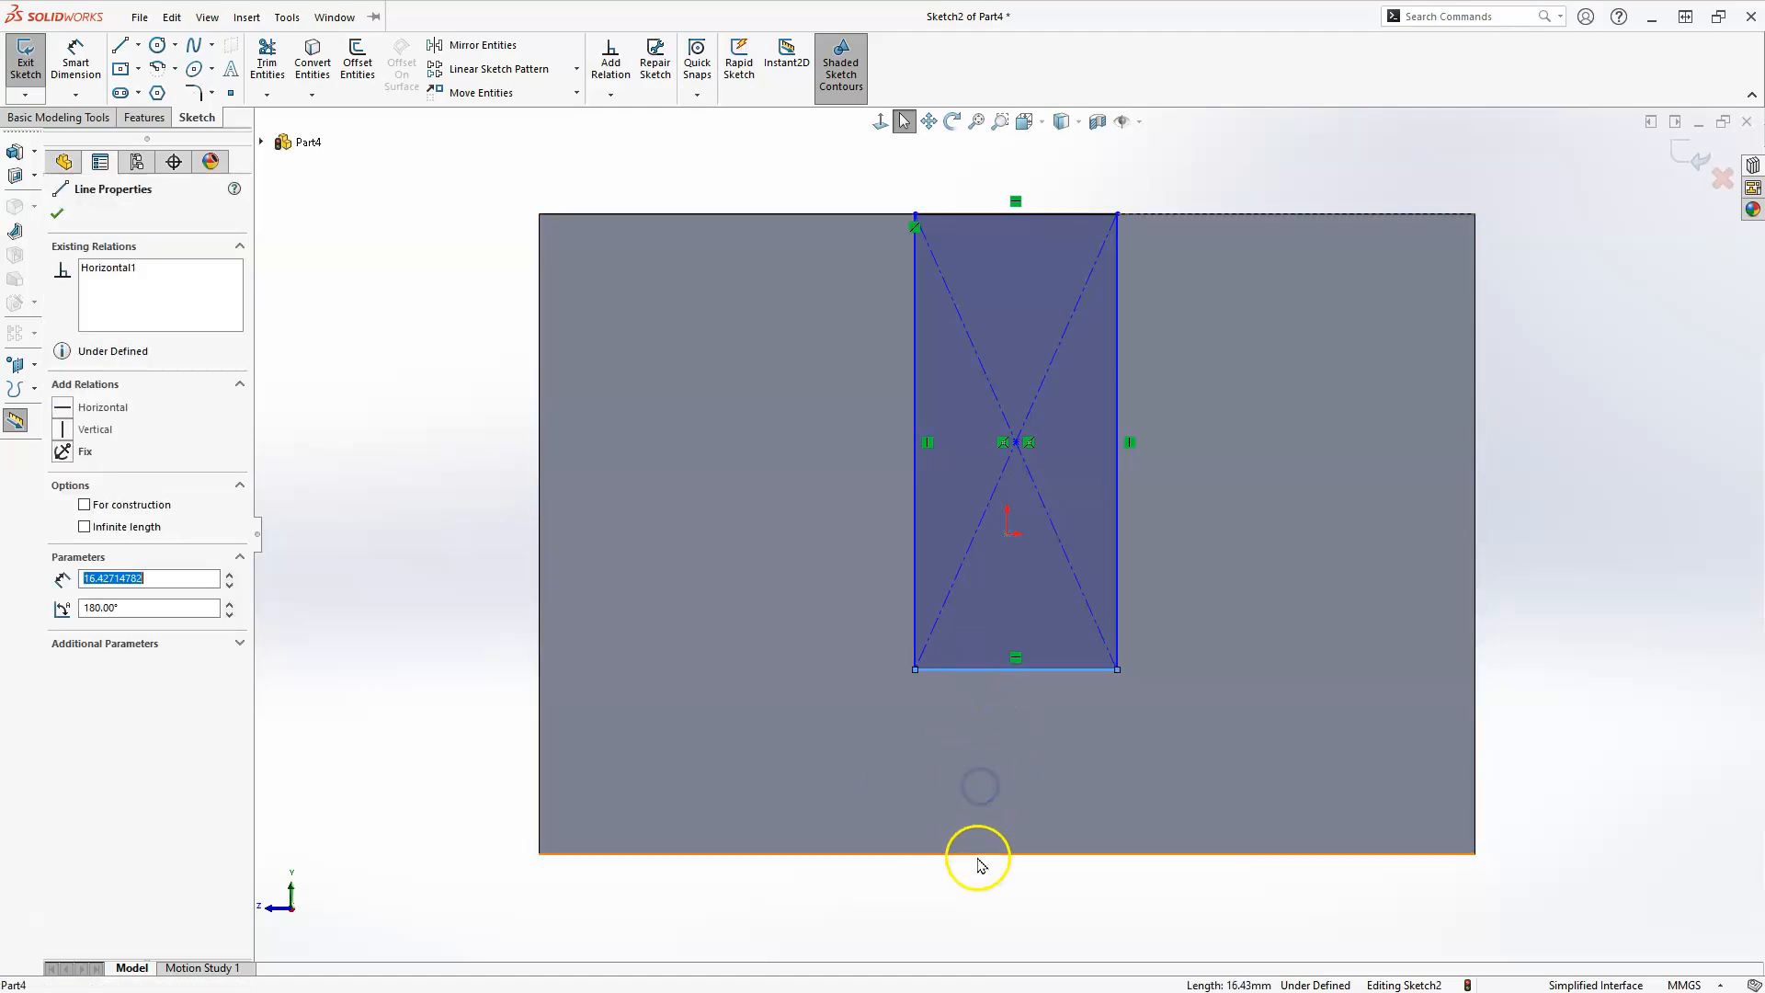
{"action": "left_click", "coordinate": [976, 851], "text": "ctrl"}
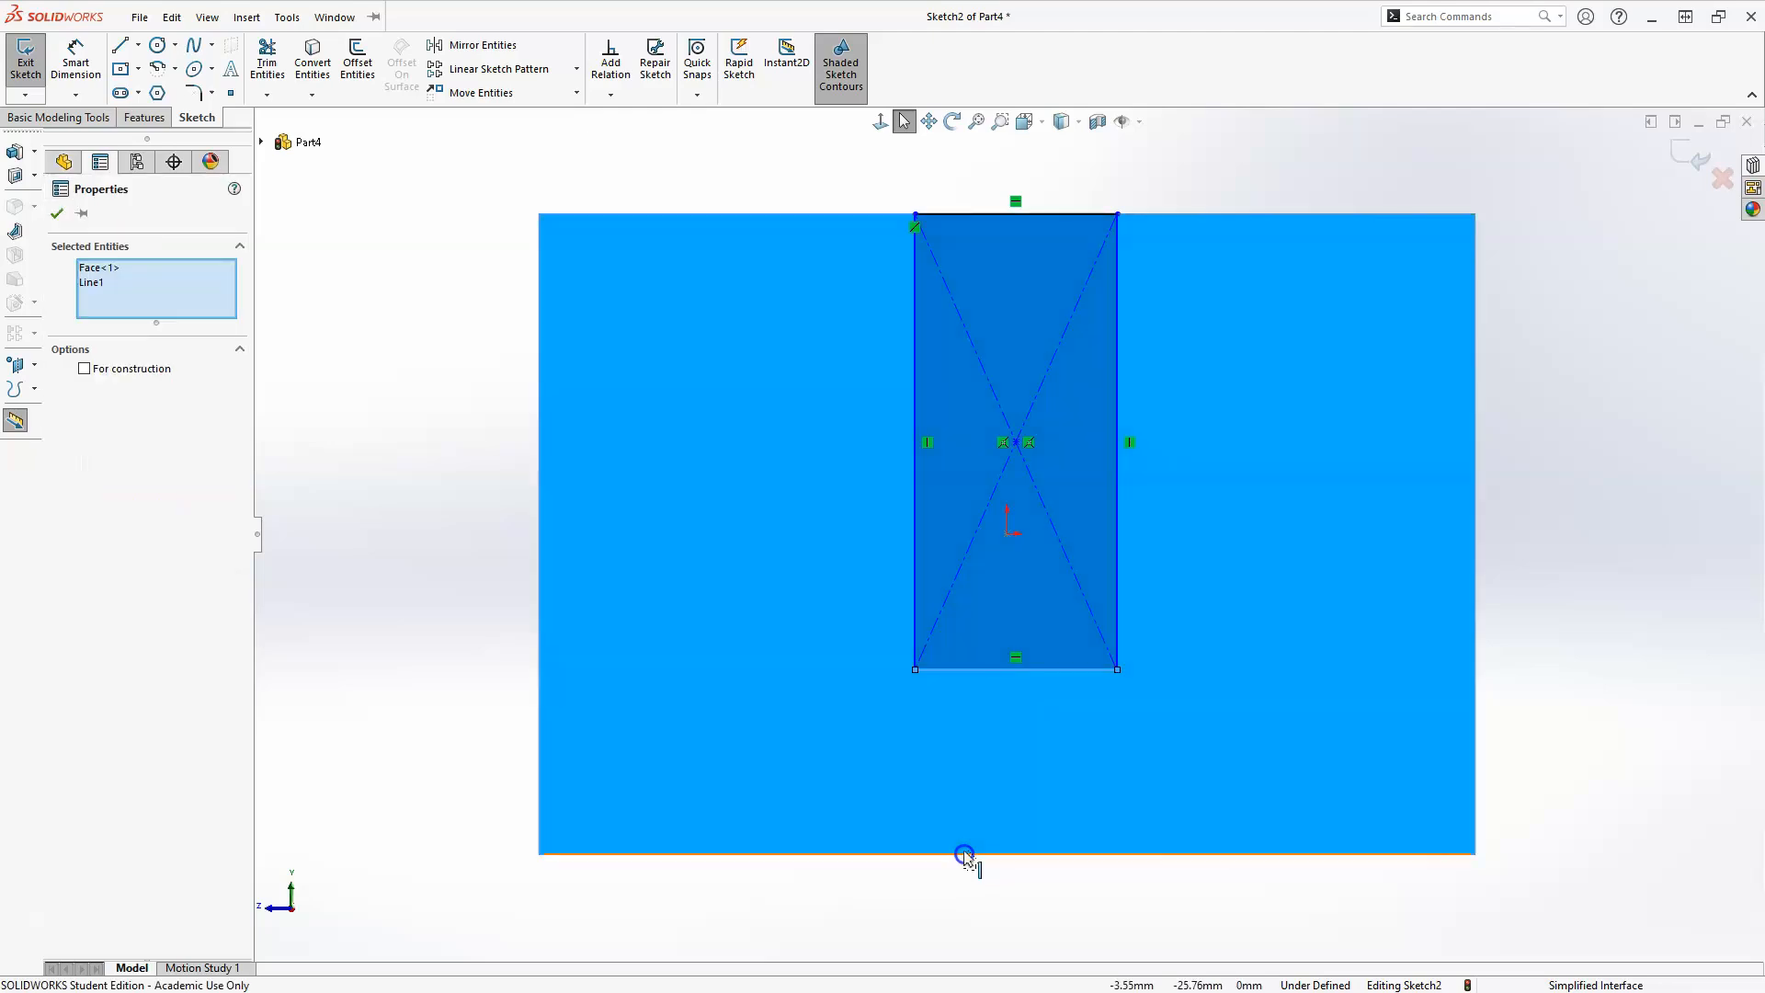
{"action": "key", "text": "Escape"}
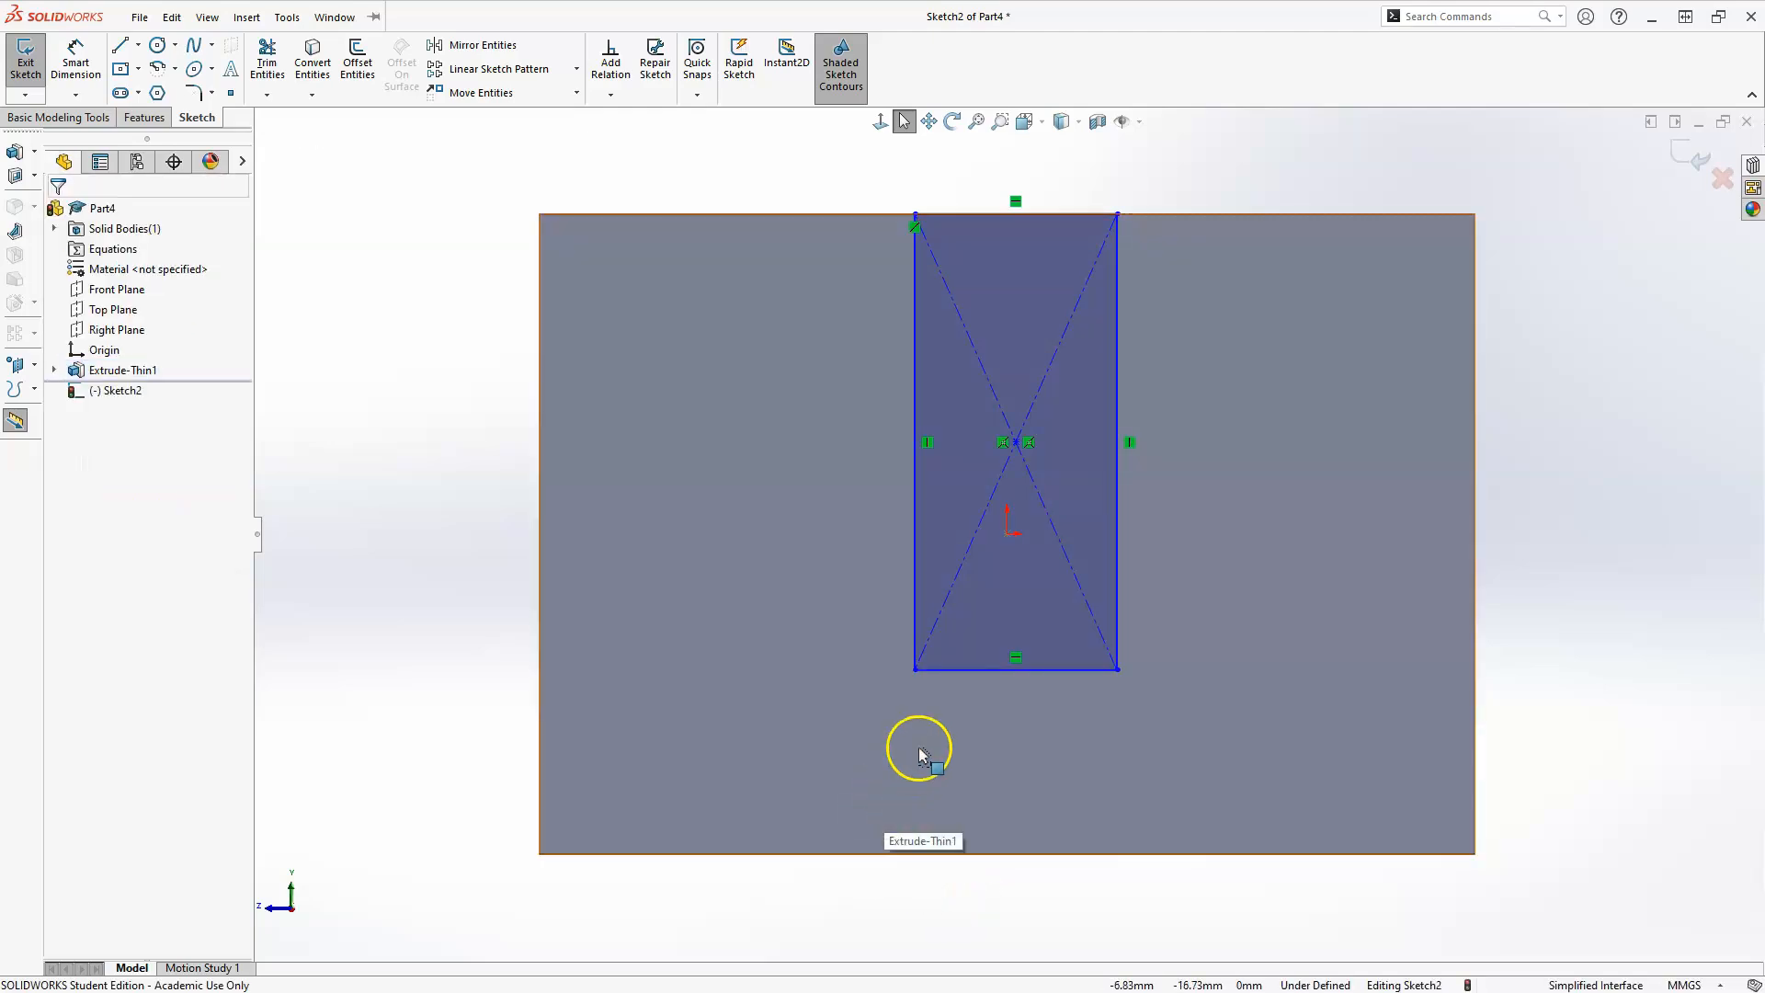
Make the rectangle's lower line collinear with the lower edge of the end face.
{"action": "left_click", "coordinate": [977, 670]}
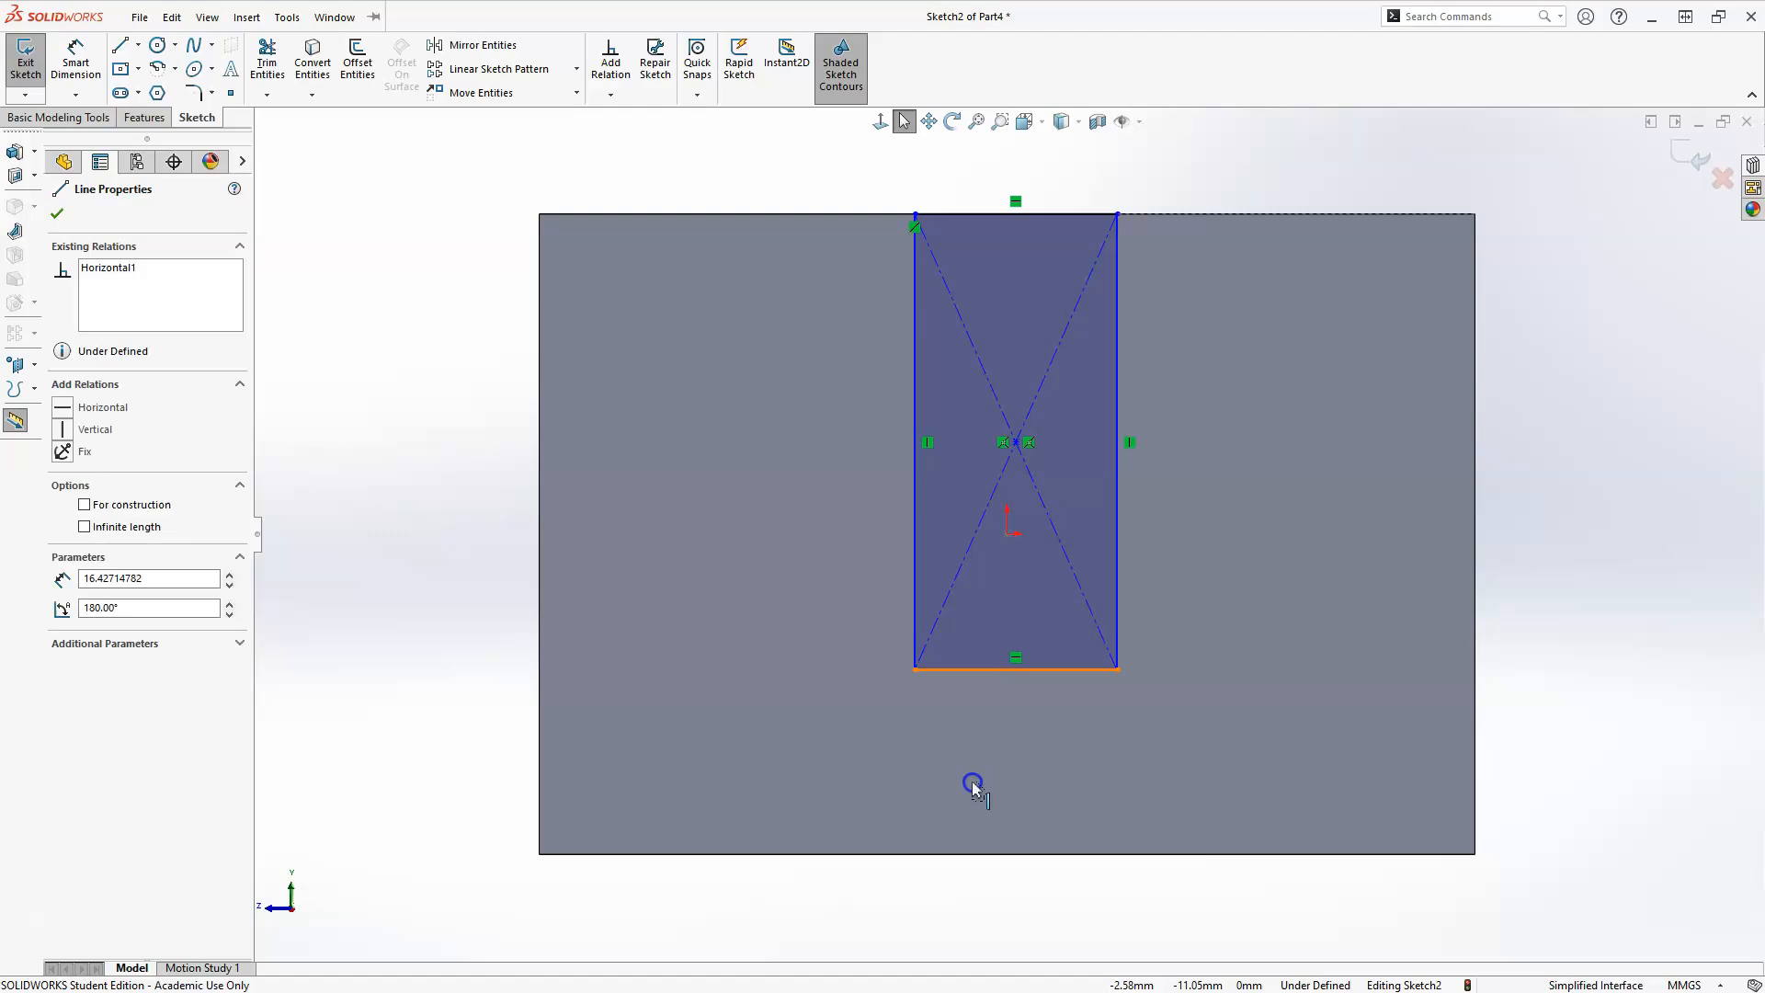
{"action": "left_click", "coordinate": [969, 854], "text": "ctrl"}
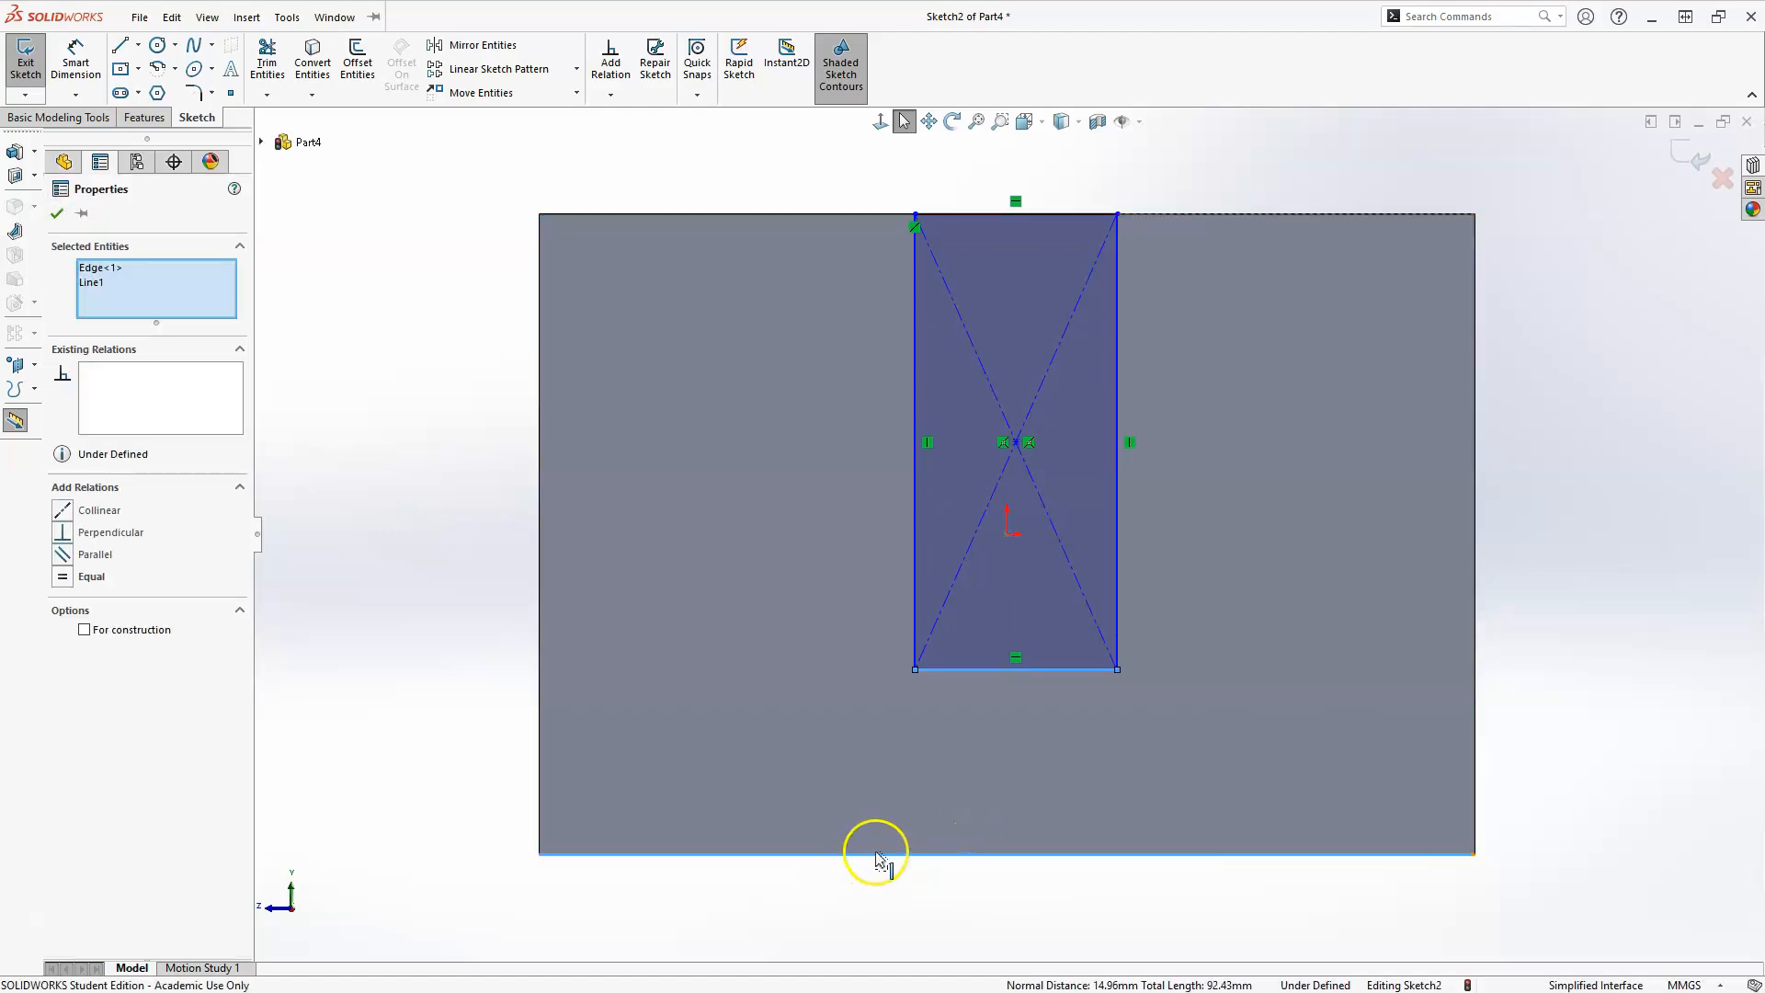
{"action": "left_click", "coordinate": [62, 511]}
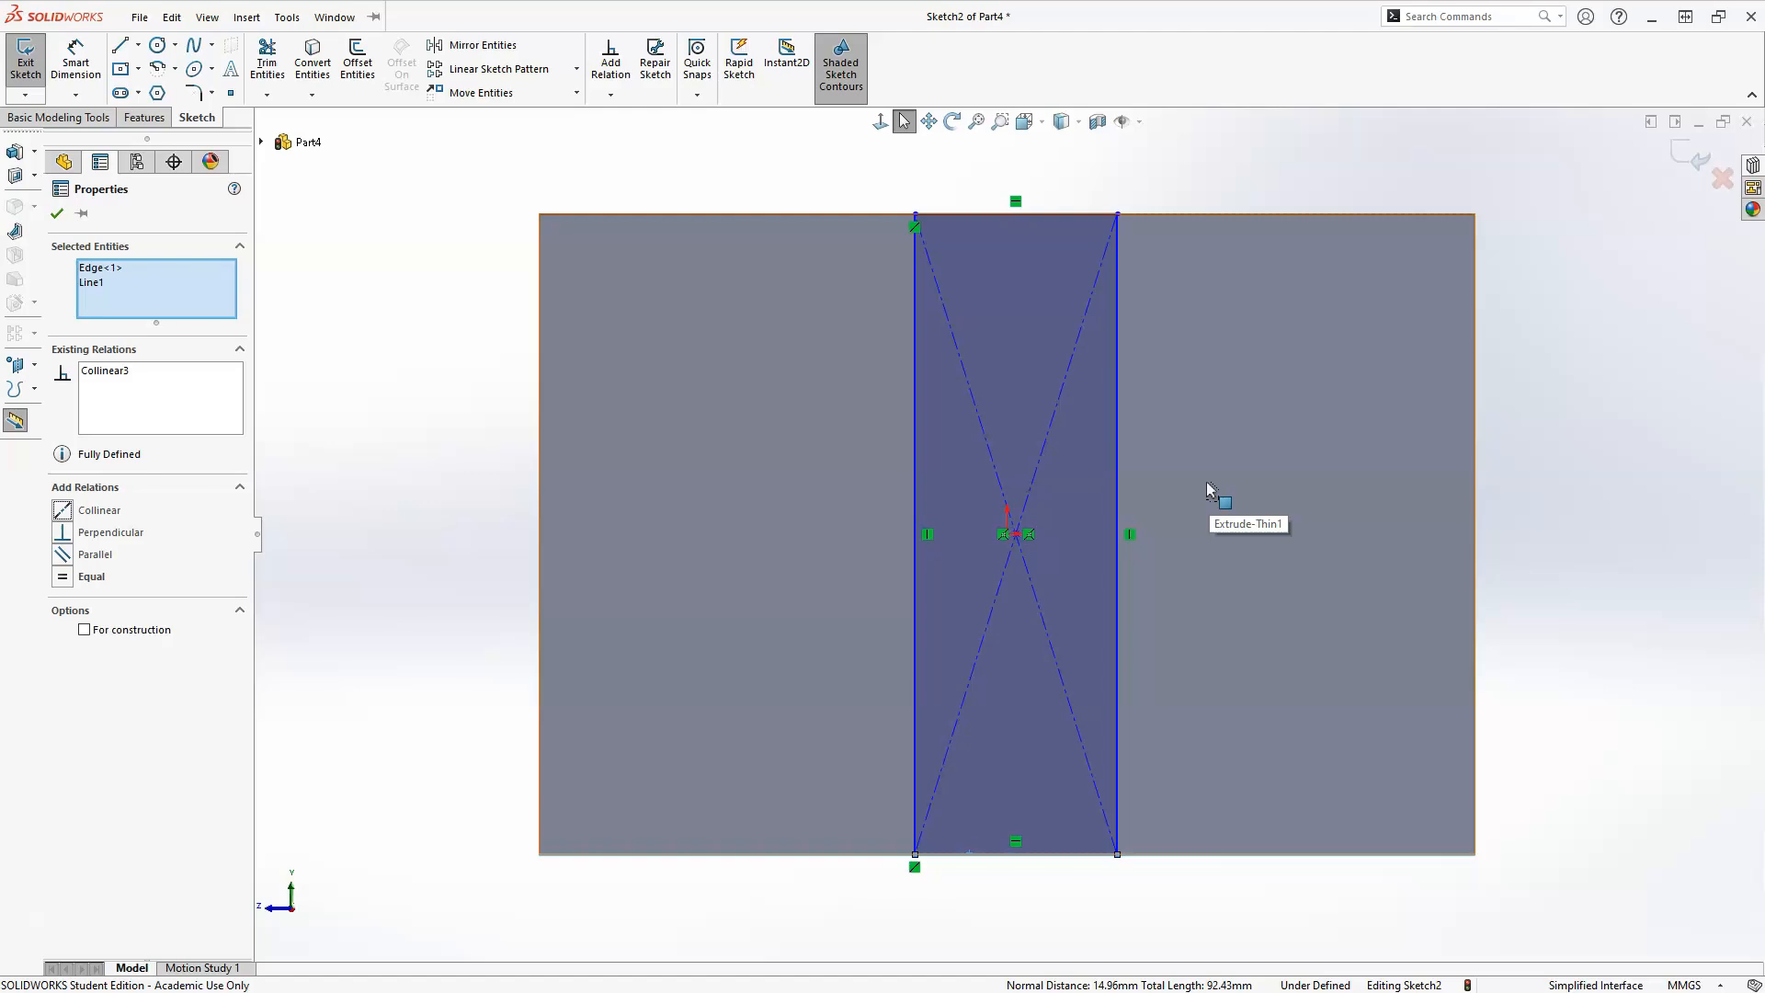
{"action": "key", "text": "Escape"}
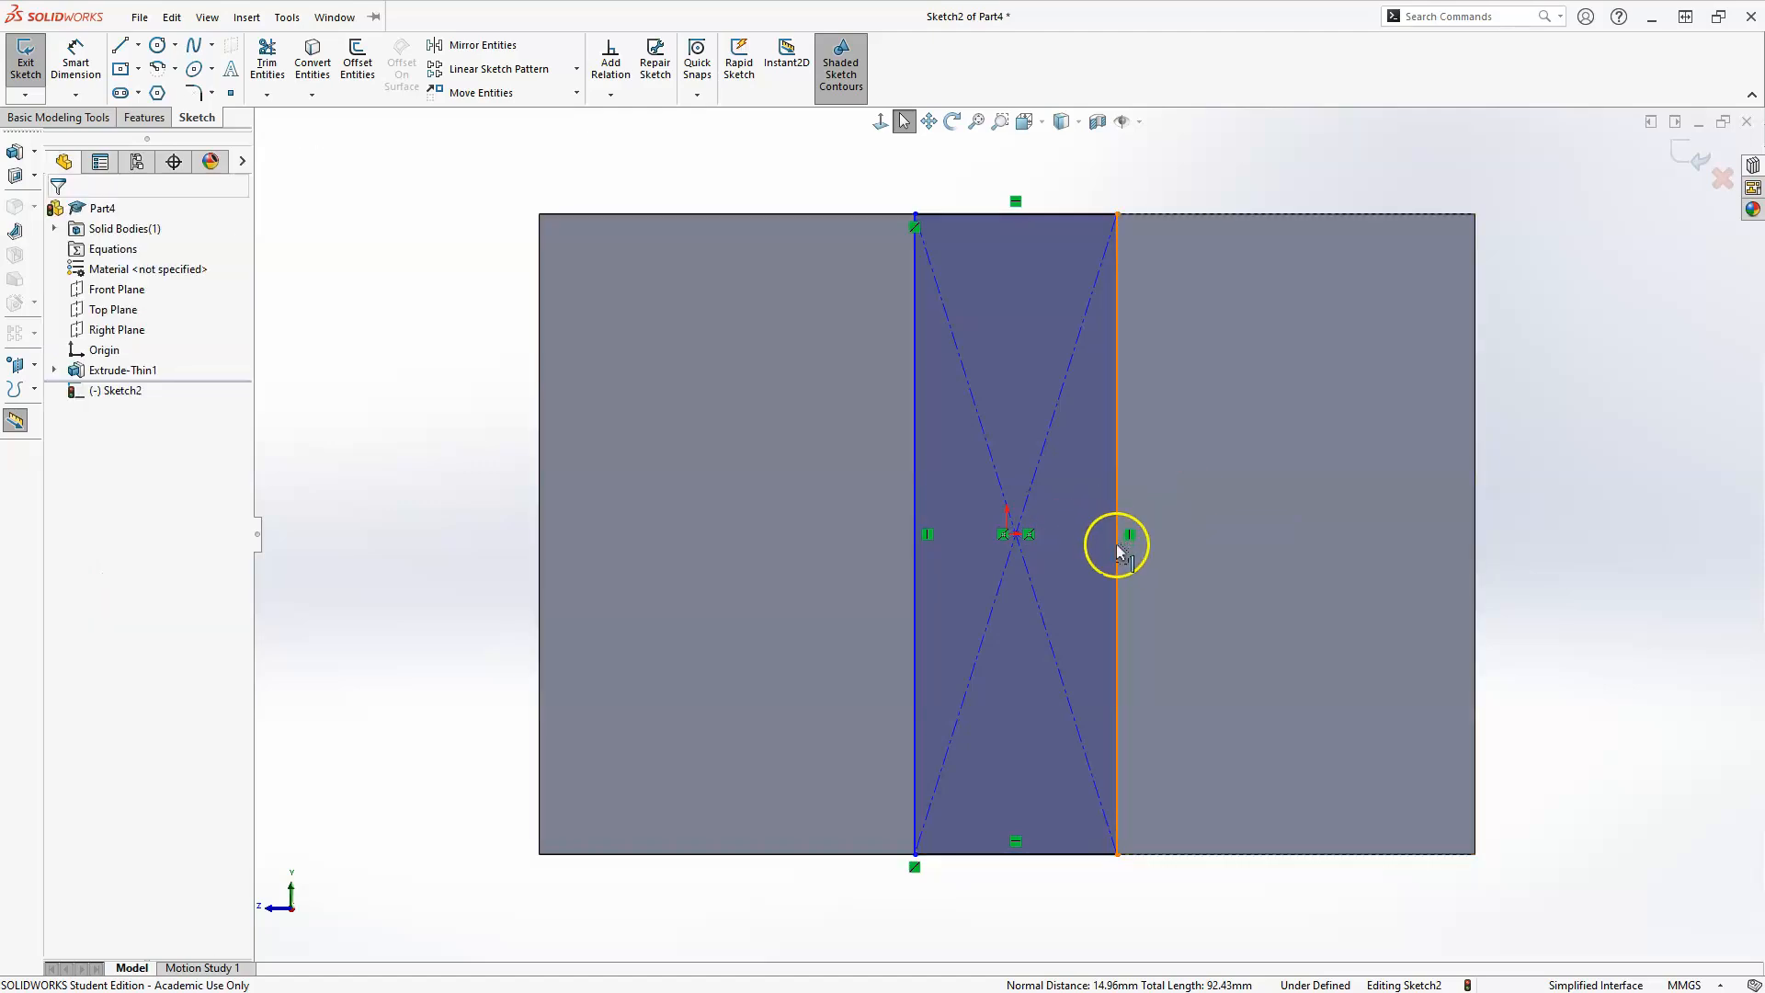
Stretch the rectangle to about 29.6 mm wide and make its center point coincident with the origin.
{"action": "left_click_drag", "start_coordinate": [1118, 587], "coordinate": [1280, 582]}
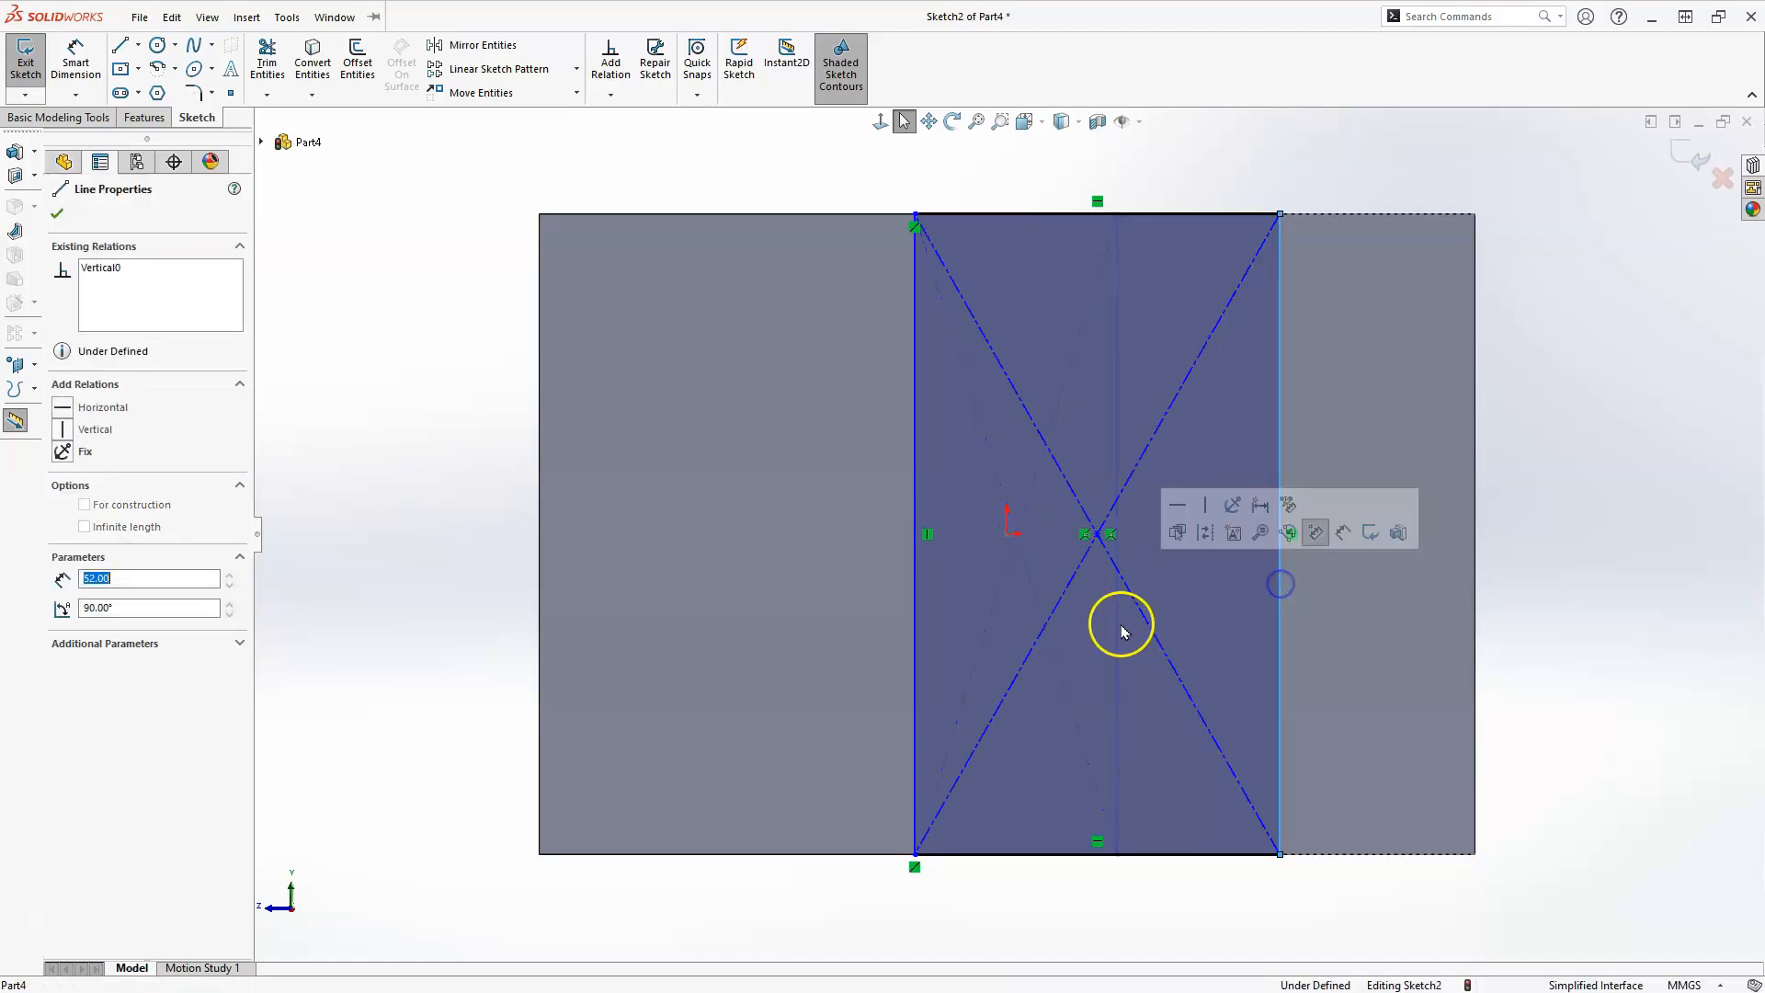
{"action": "left_click", "coordinate": [1074, 636]}
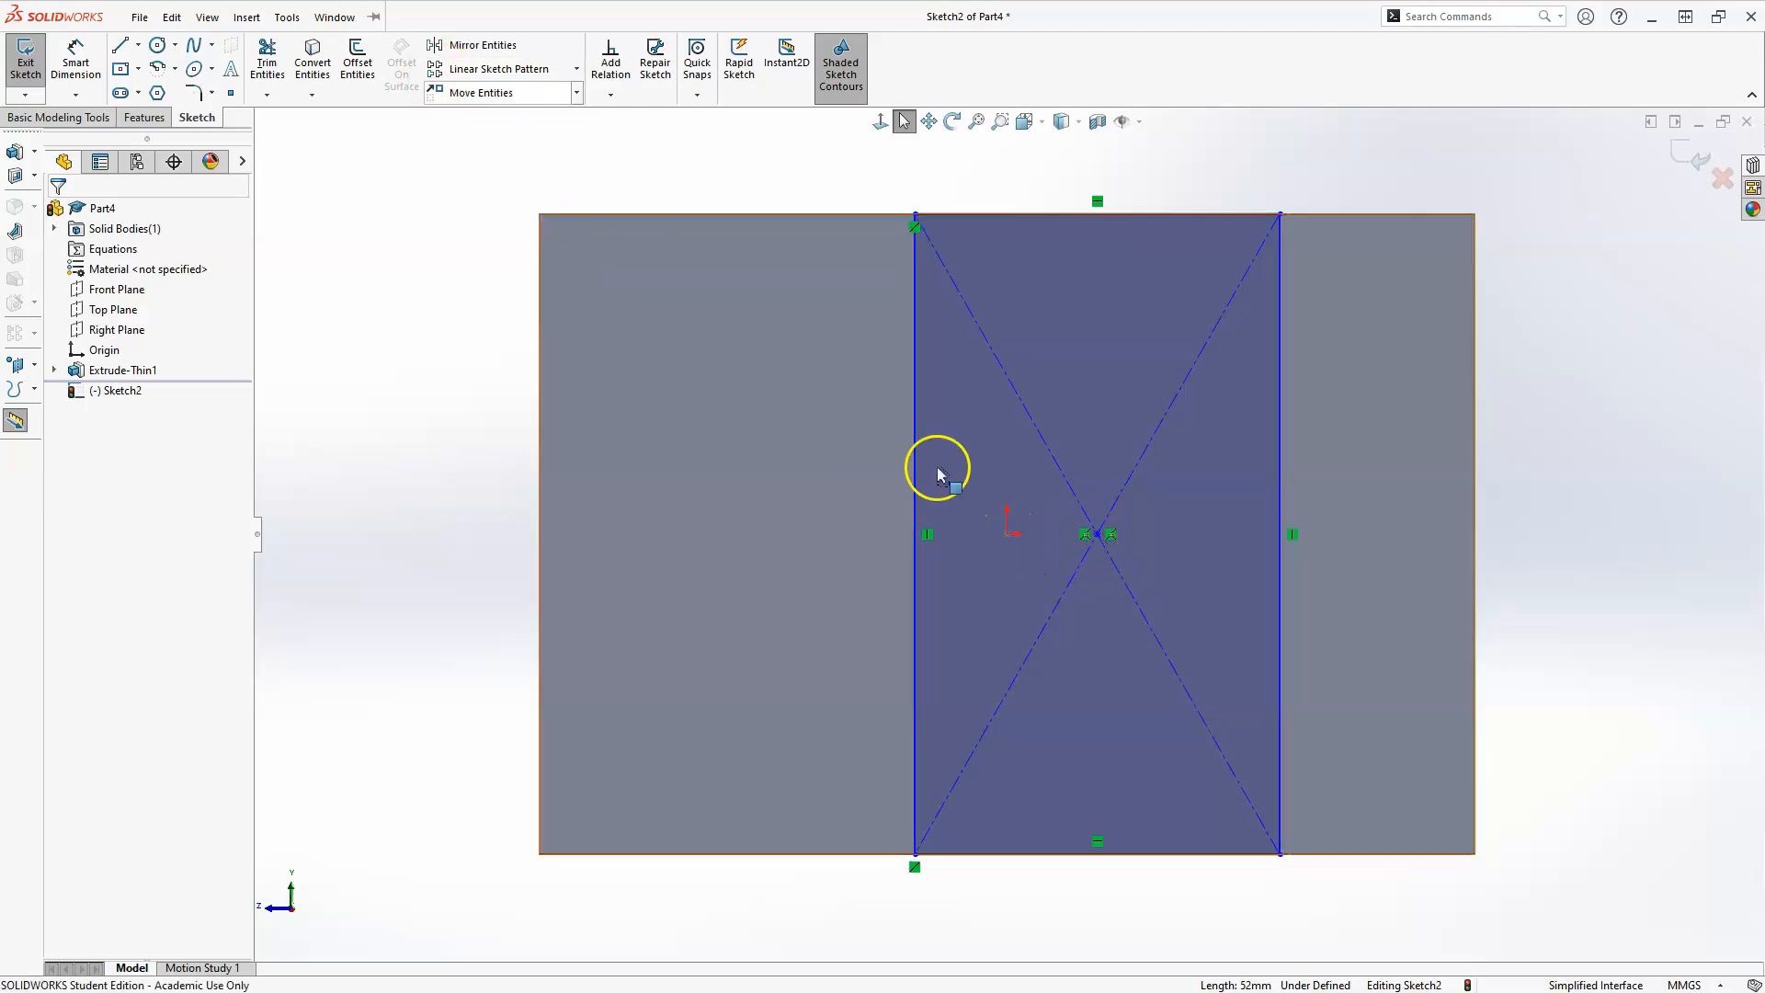
{"action": "left_click", "coordinate": [1009, 542]}
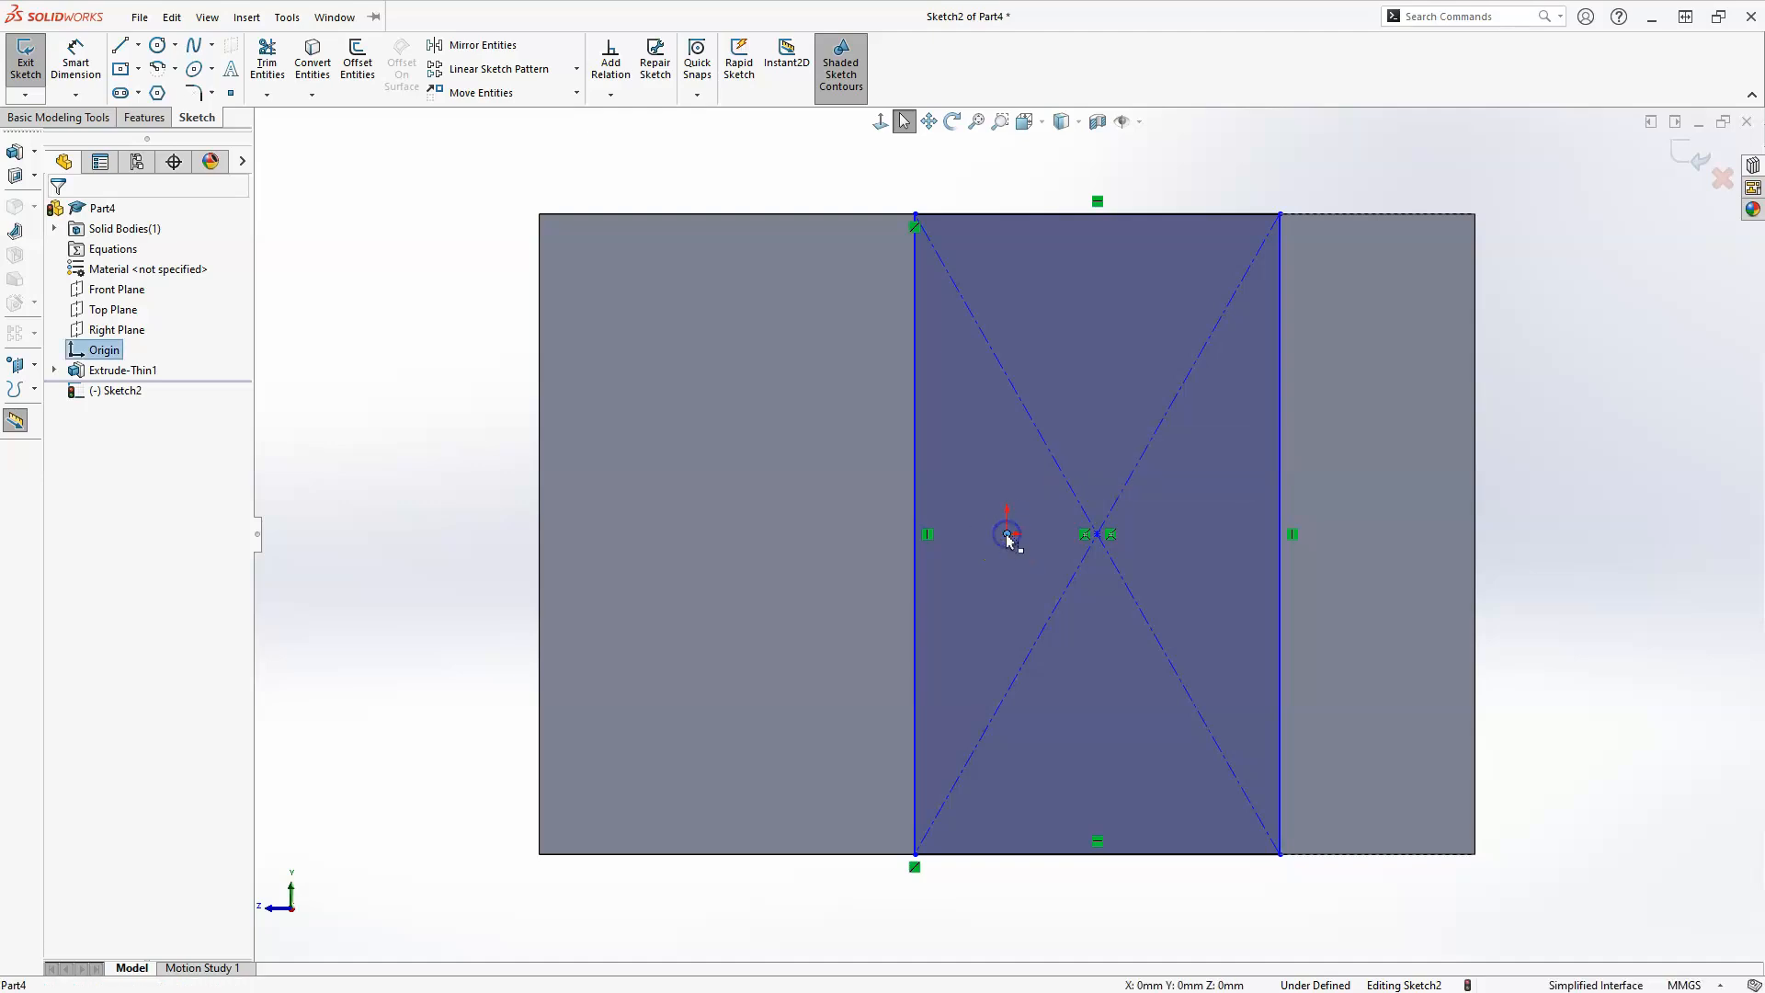
{"action": "left_click", "coordinate": [1108, 540], "text": "ctrl"}
{"action": "left_click", "coordinate": [1098, 535], "text": "ctrl"}
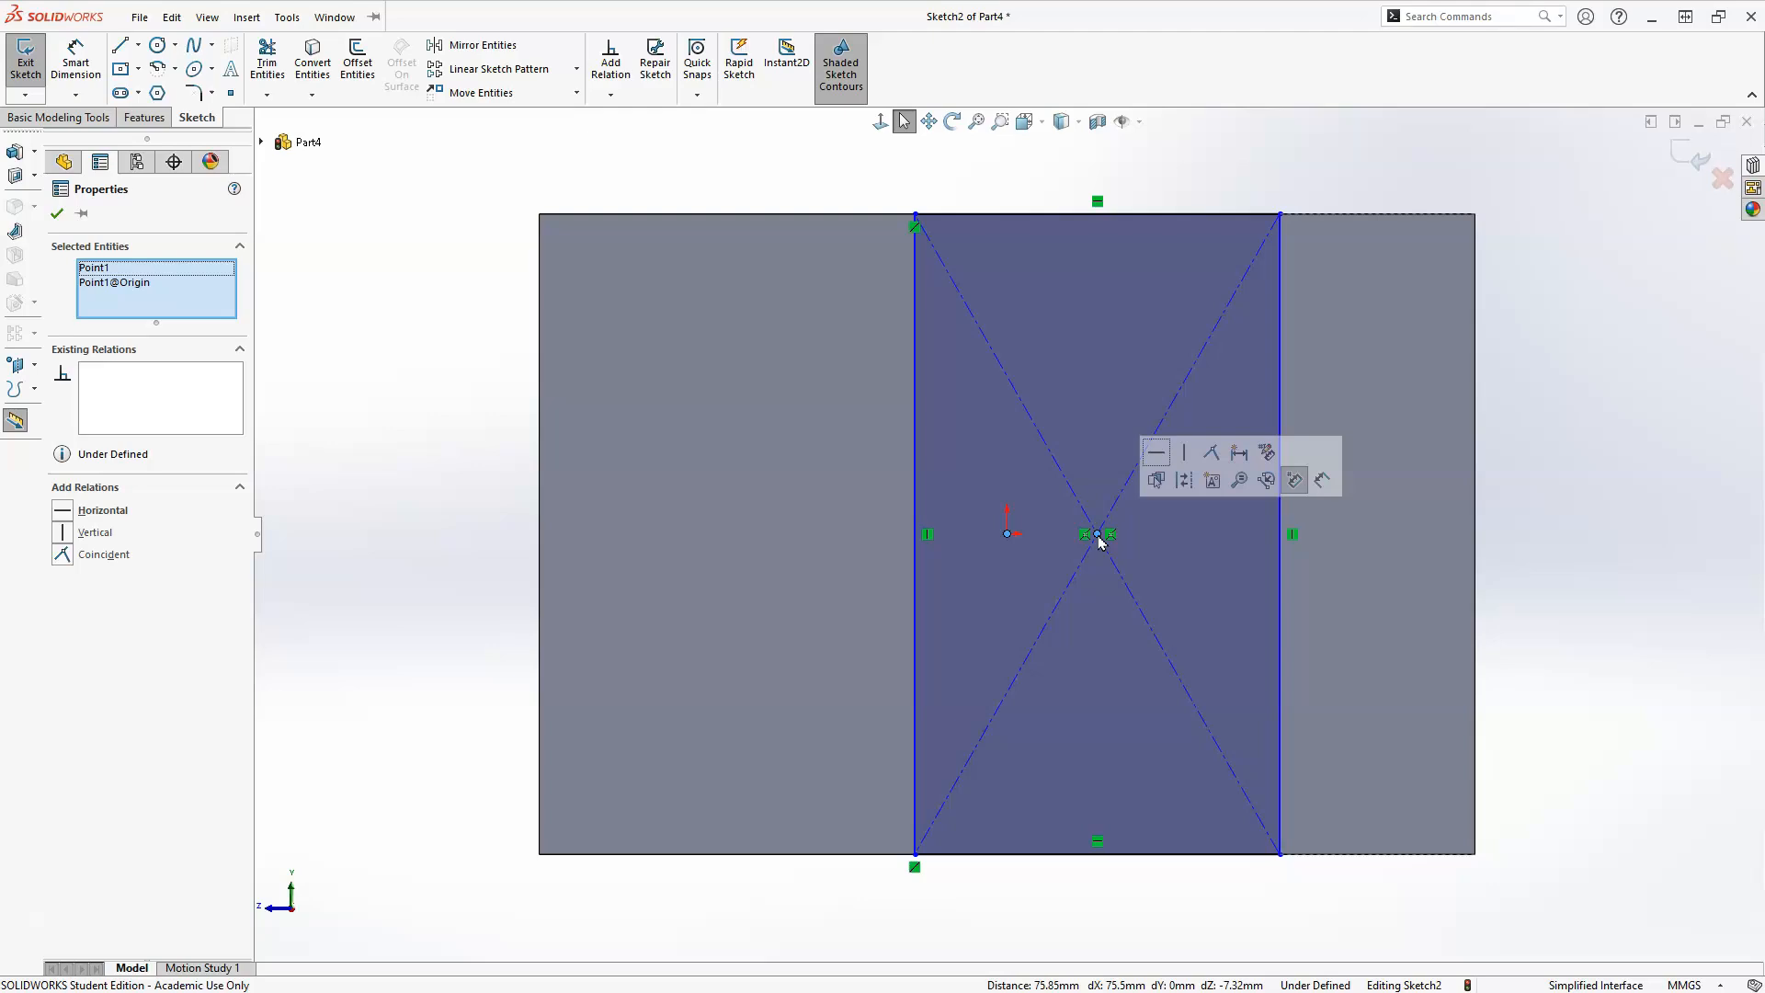
{"action": "left_click", "coordinate": [1214, 454]}
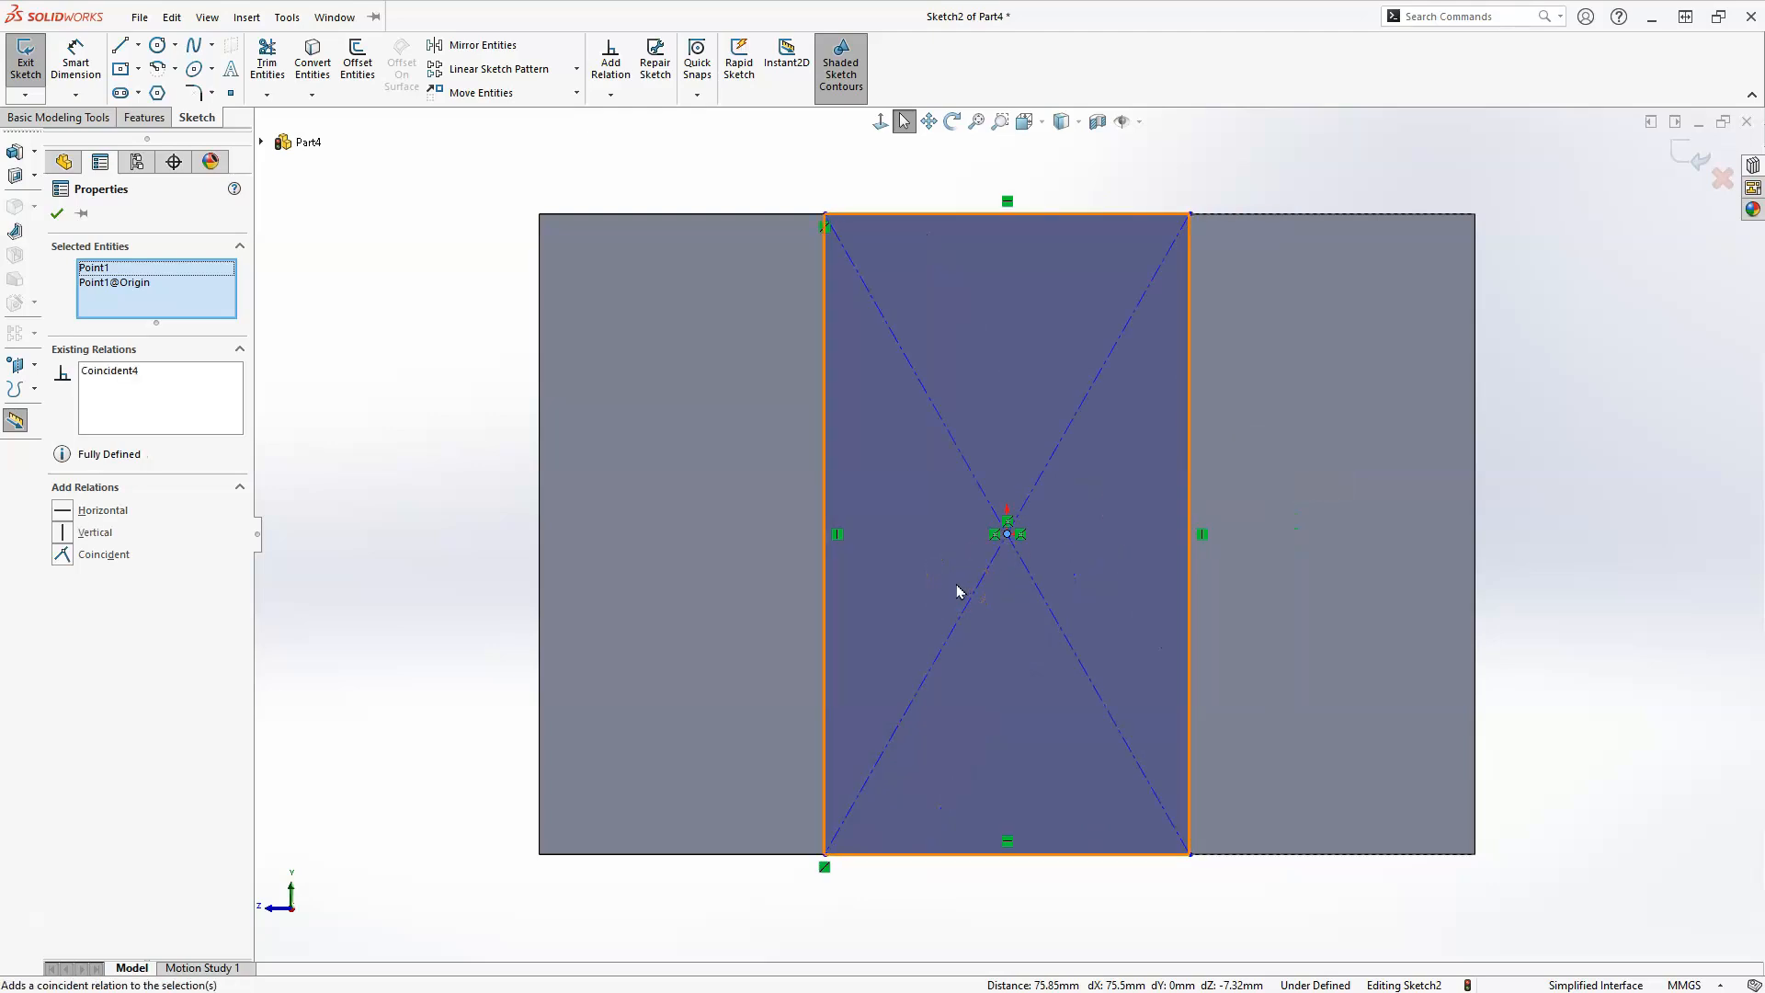
{"action": "key", "text": "Escape"}
Dimension the distance between the rectangle's two vertical sides as 20 mm.
{"action": "left_click", "coordinate": [75, 61]}
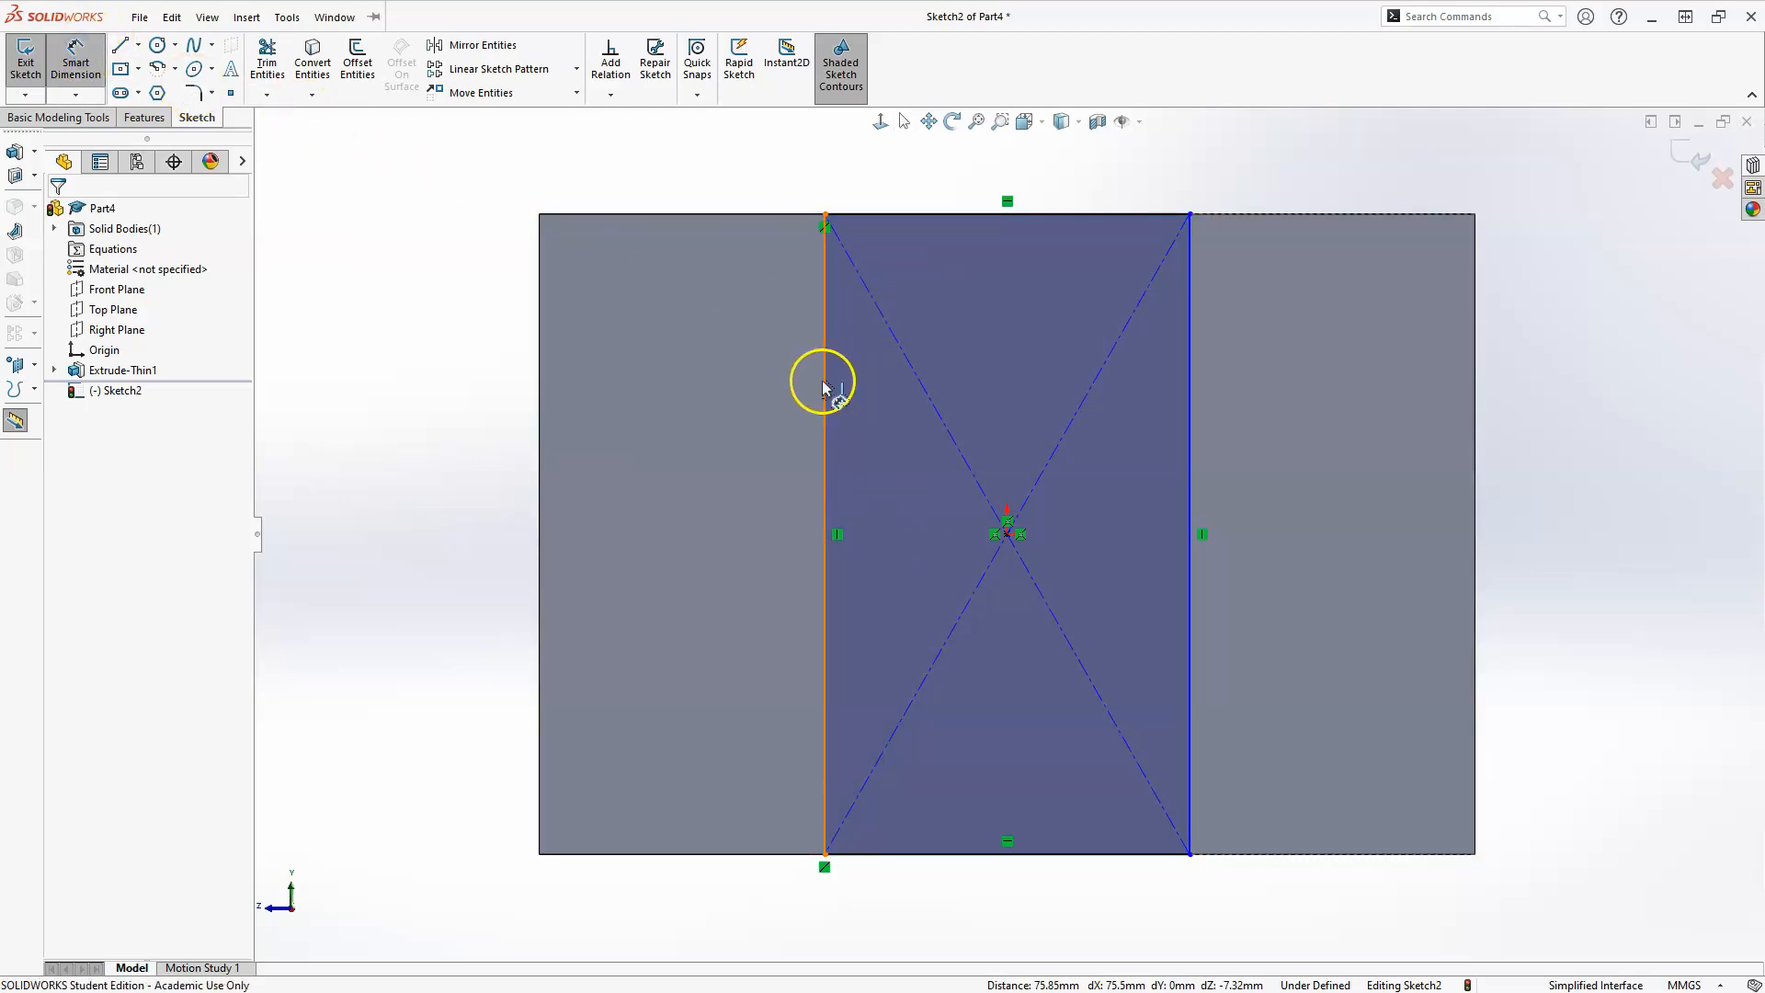
{"action": "left_click", "coordinate": [1189, 430]}
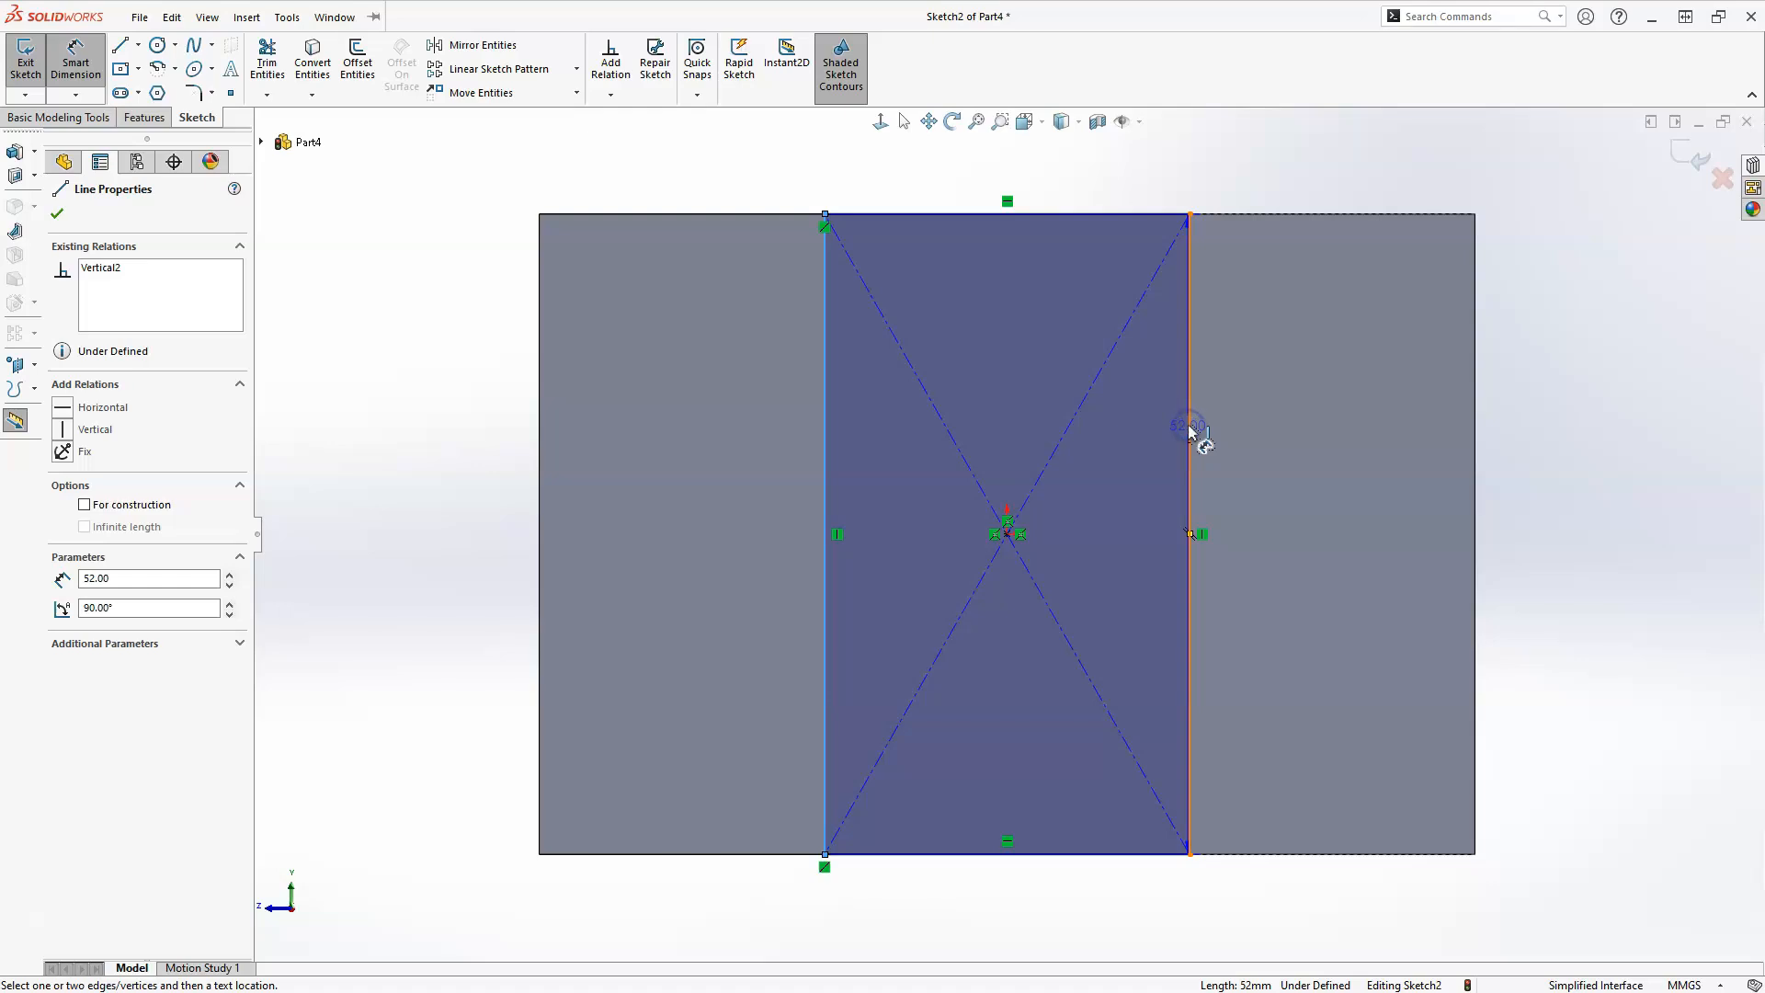
{"action": "left_click", "coordinate": [1190, 430]}
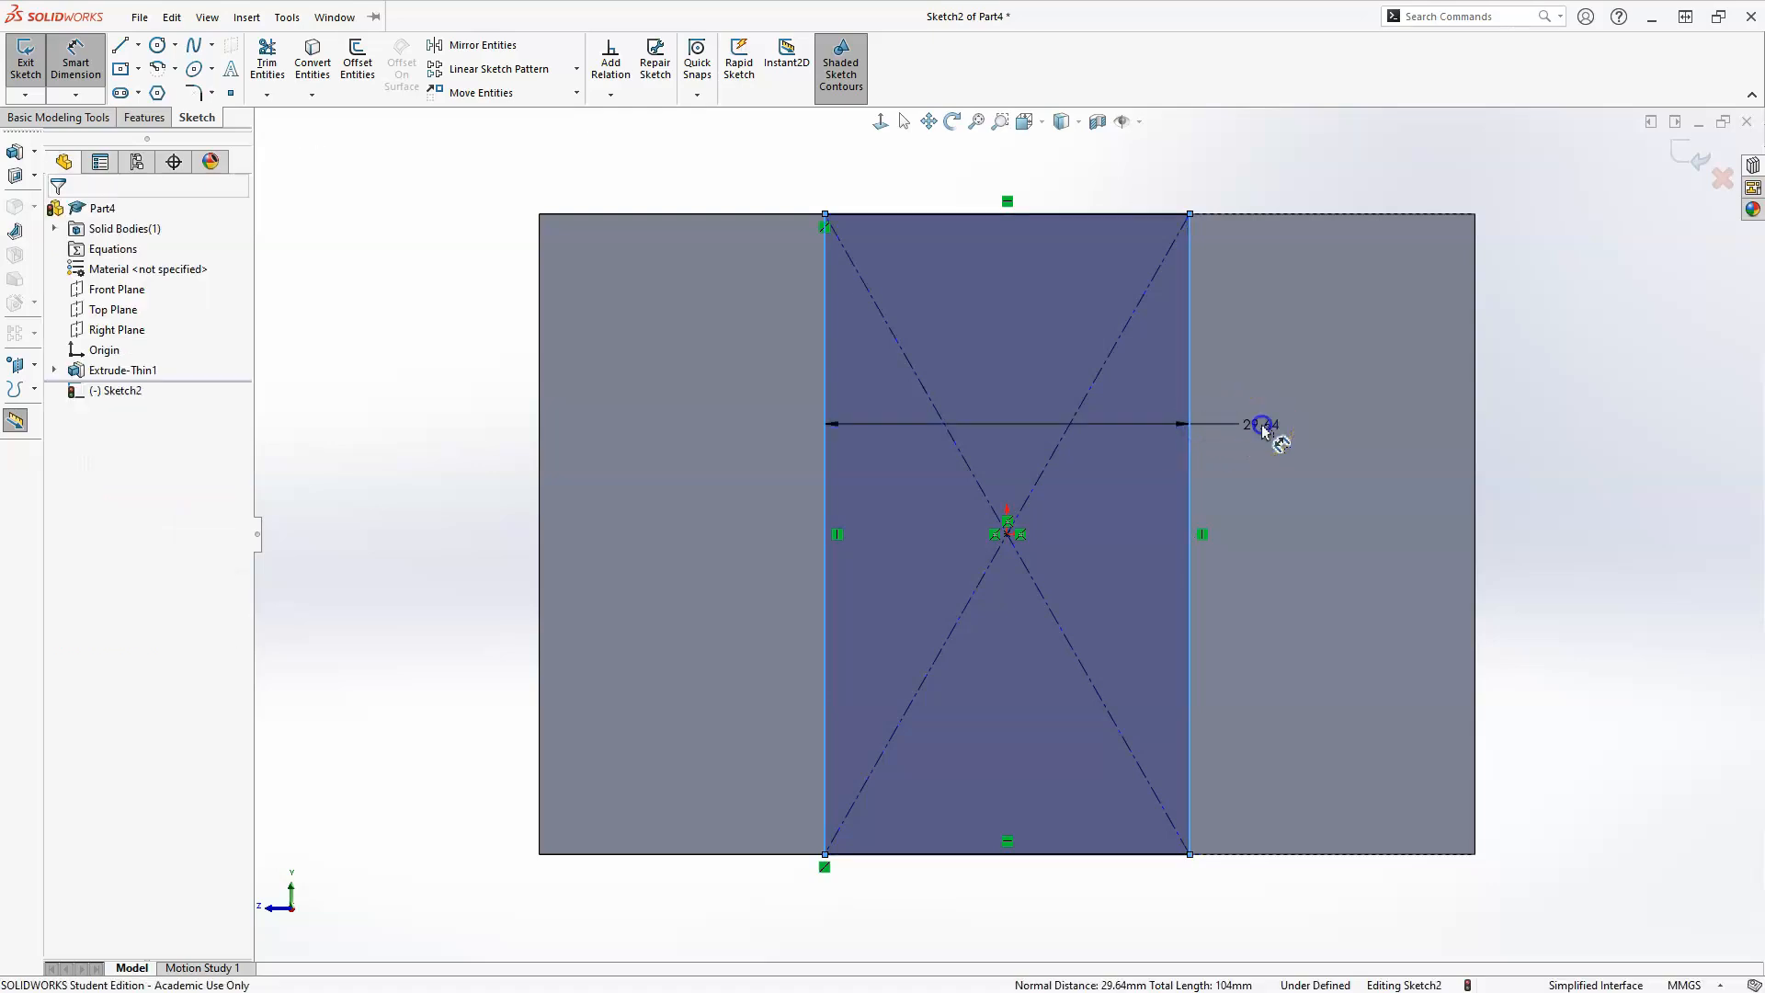
{"action": "left_click", "coordinate": [1263, 430]}
{"action": "type", "text": "20"}
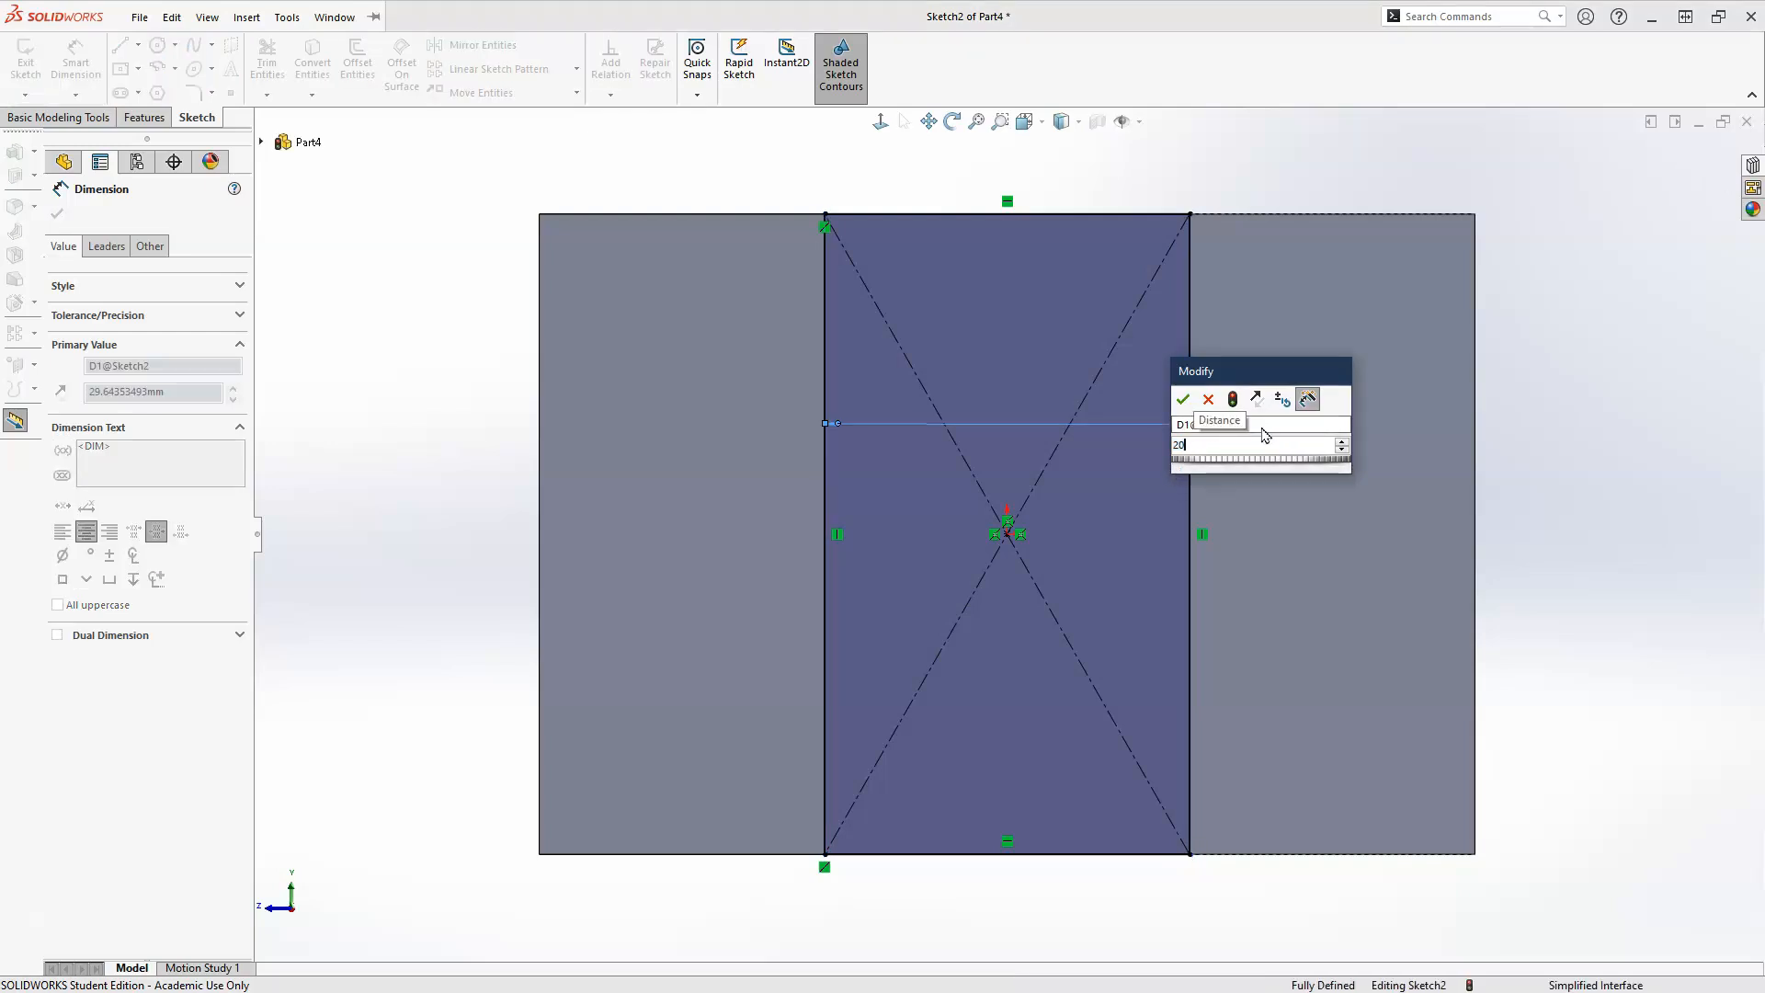
{"action": "key", "text": "Escape"}
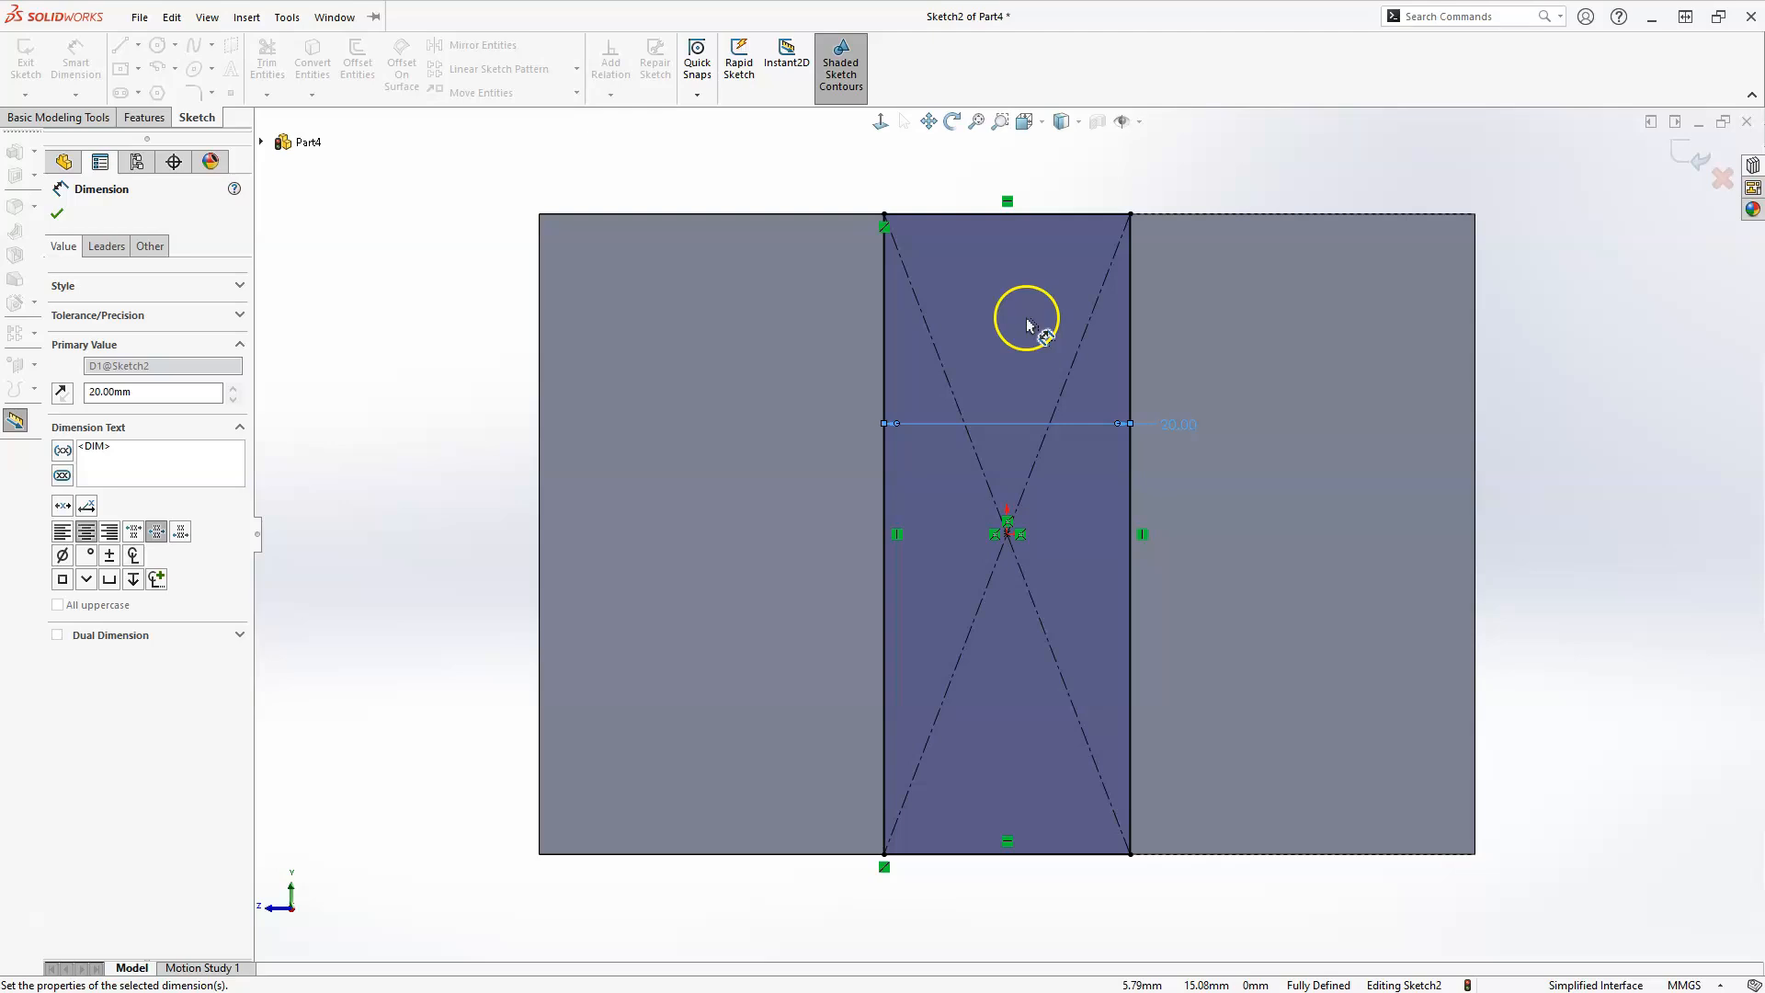
{"action": "key", "text": "Escape"}
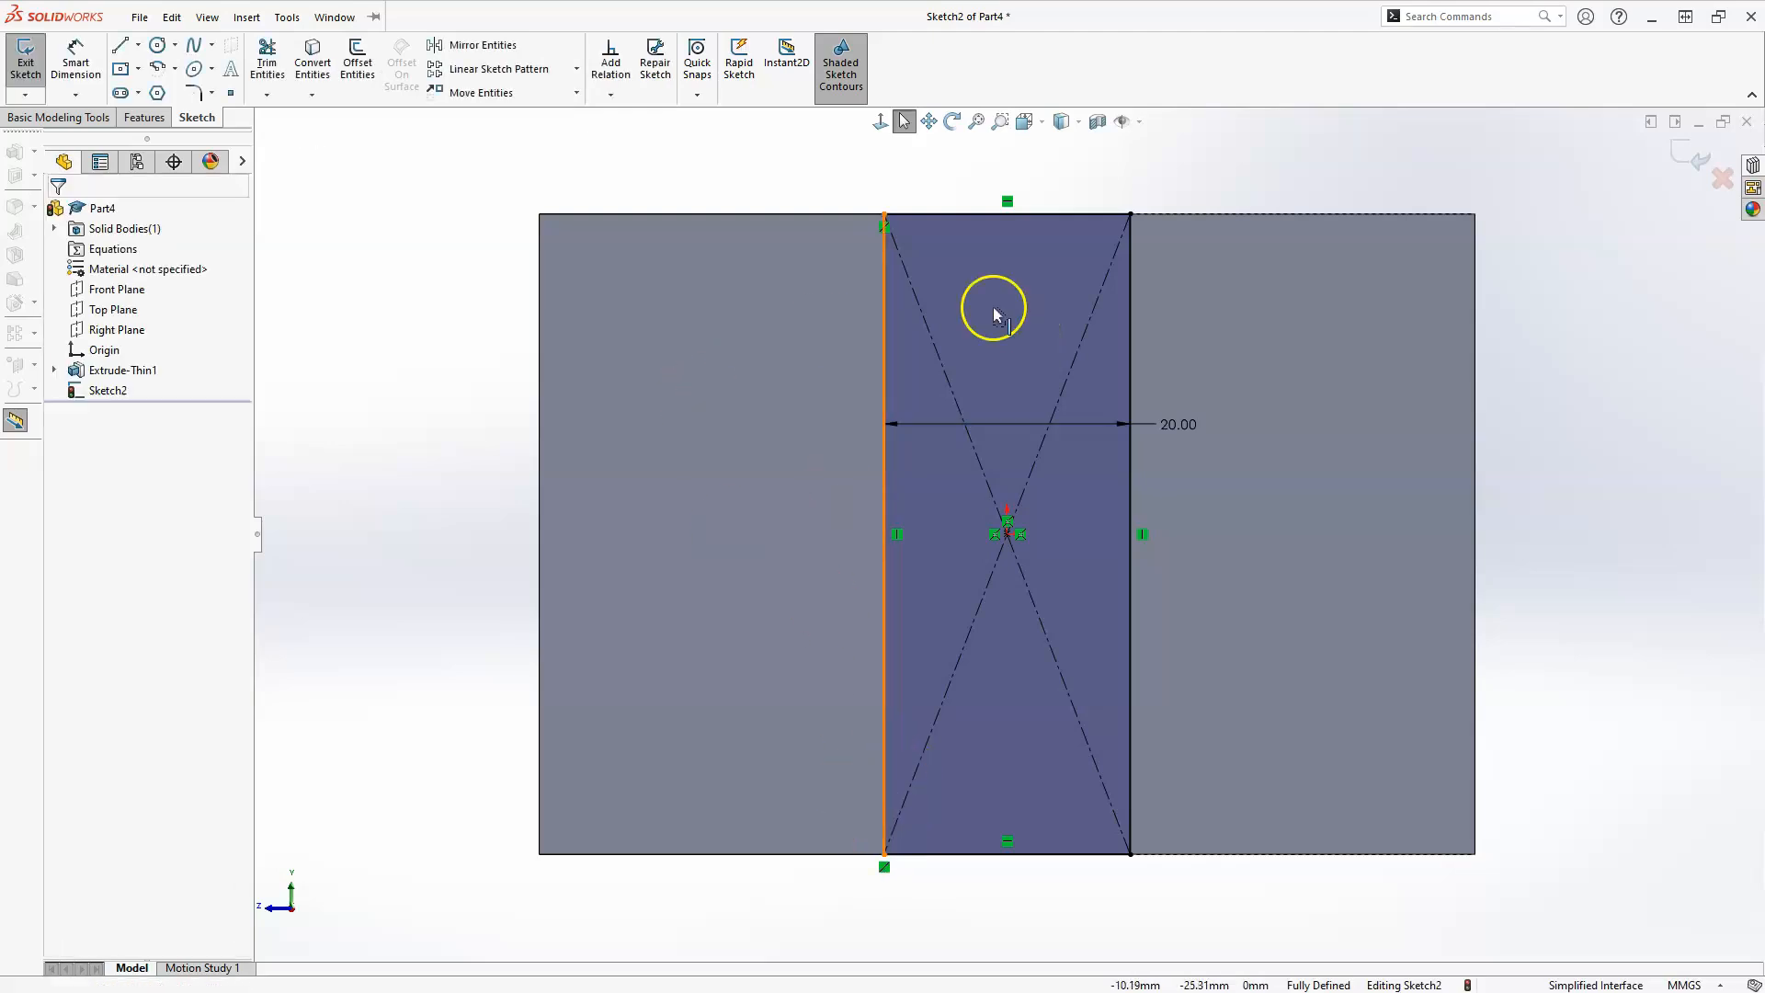
Finish the rectangle sketch and extrude it as a blind boss 6 mm outward from the end face, merged with the body.
{"action": "left_click", "coordinate": [1692, 164]}
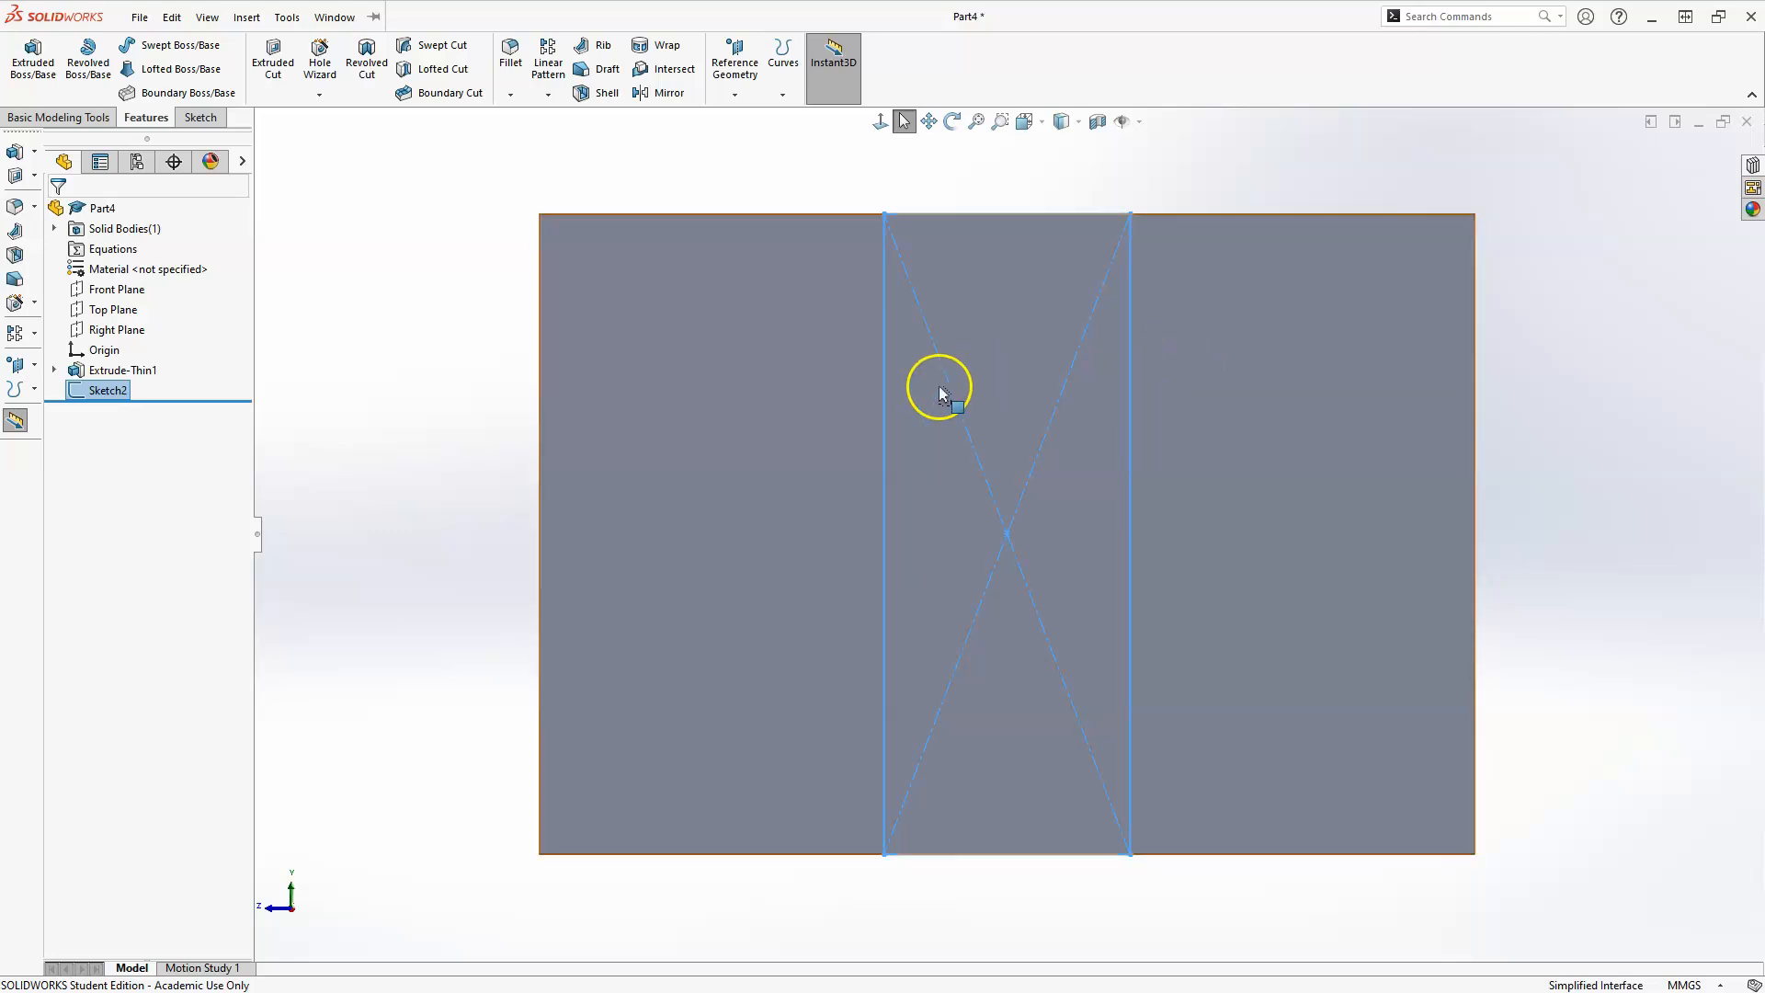
{"action": "middle_click_drag", "start_coordinate": [736, 394], "coordinate": [750, 477]}
{"action": "scroll", "coordinate": [736, 460], "scroll_direction": "up", "scroll_amount": 3}
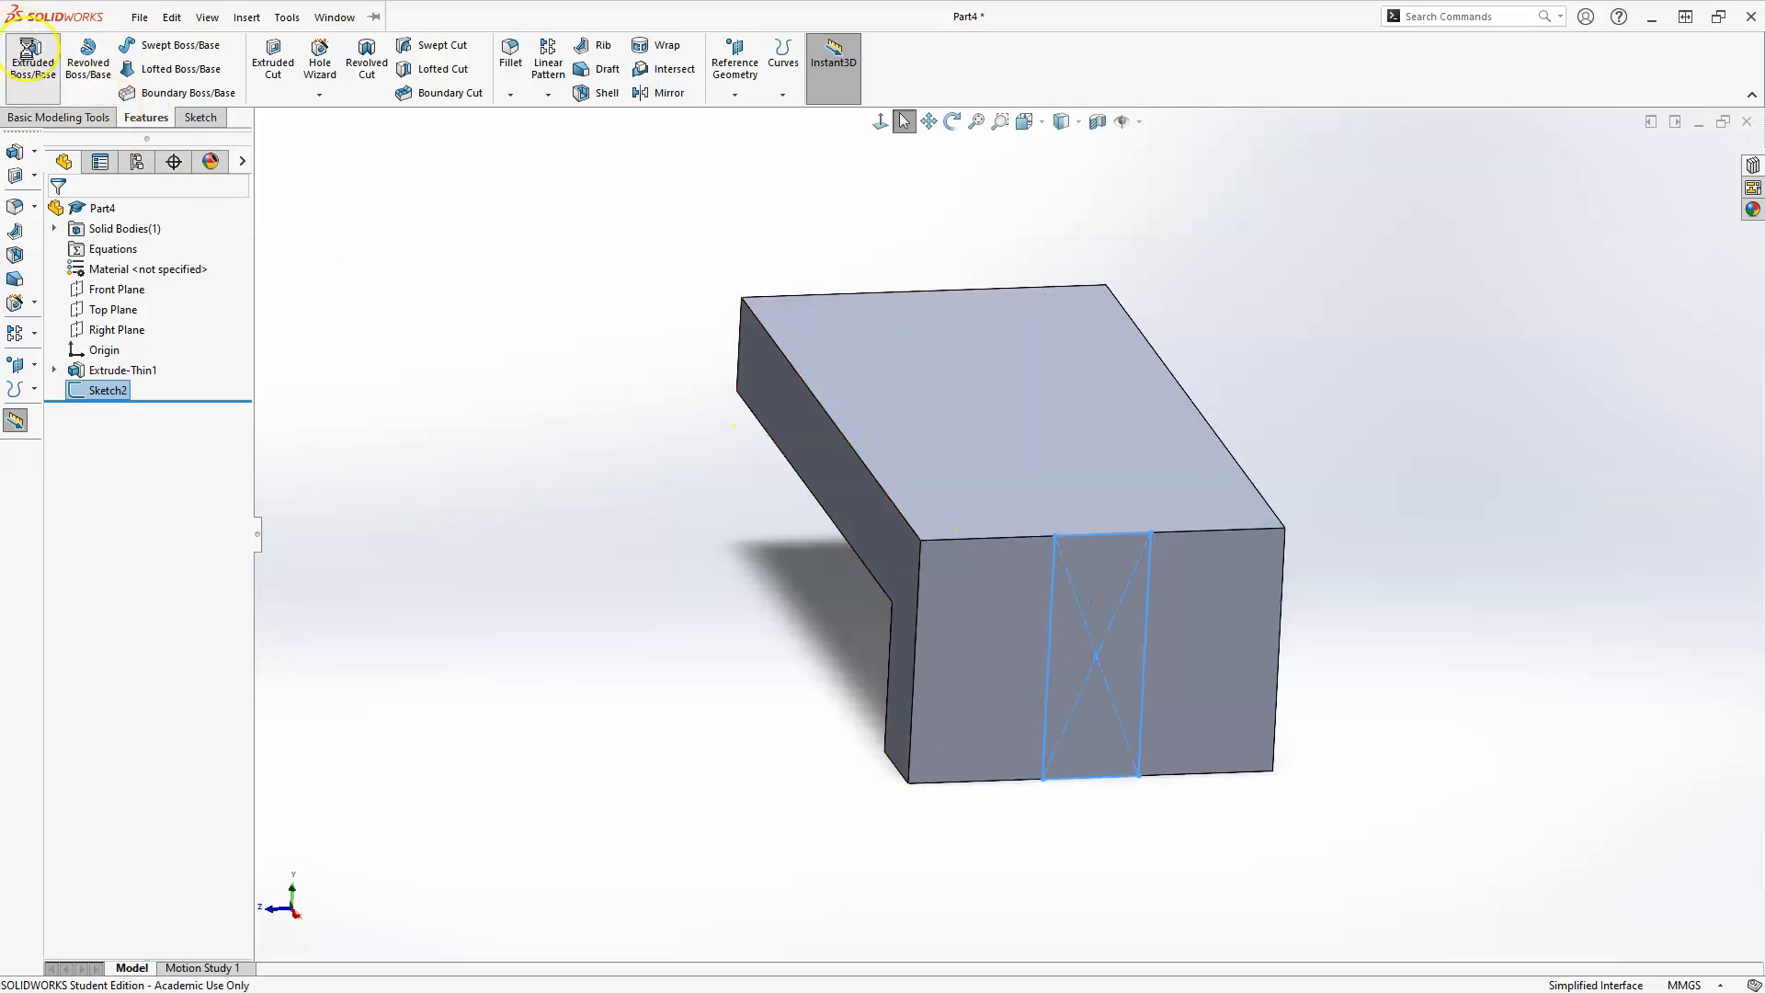
{"action": "left_click", "coordinate": [32, 57]}
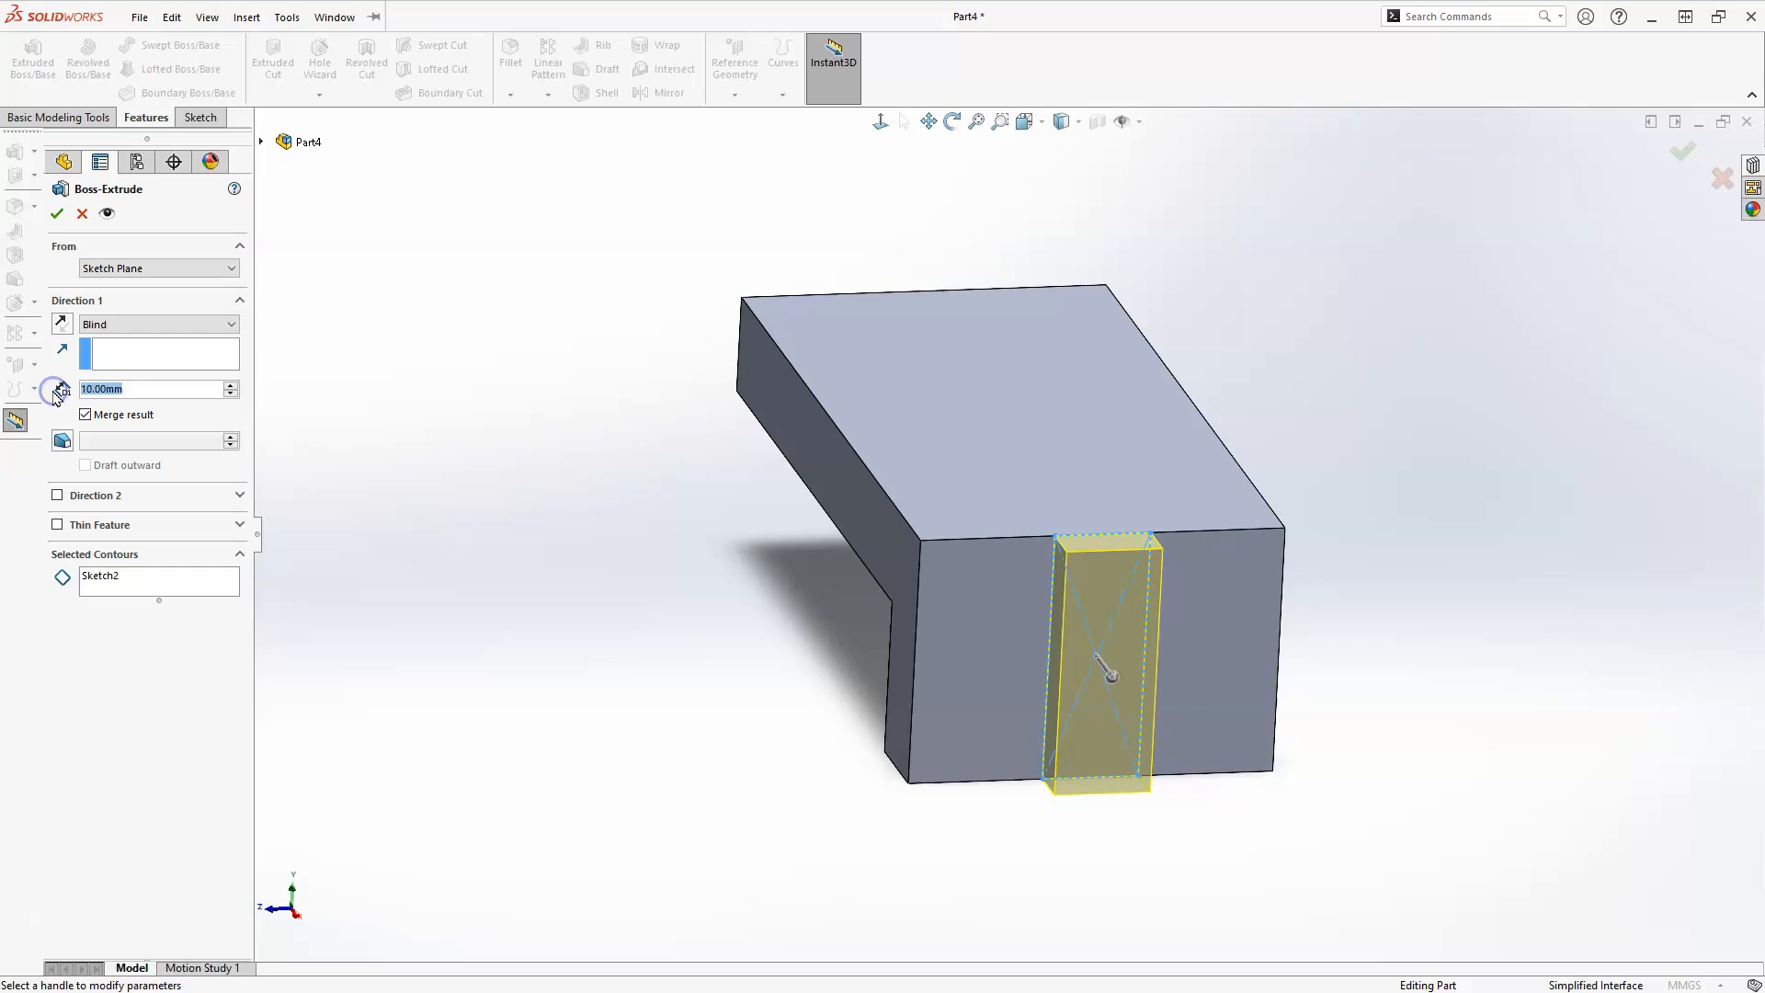
{"action": "type", "text": "6"}
{"action": "key", "text": "Return"}
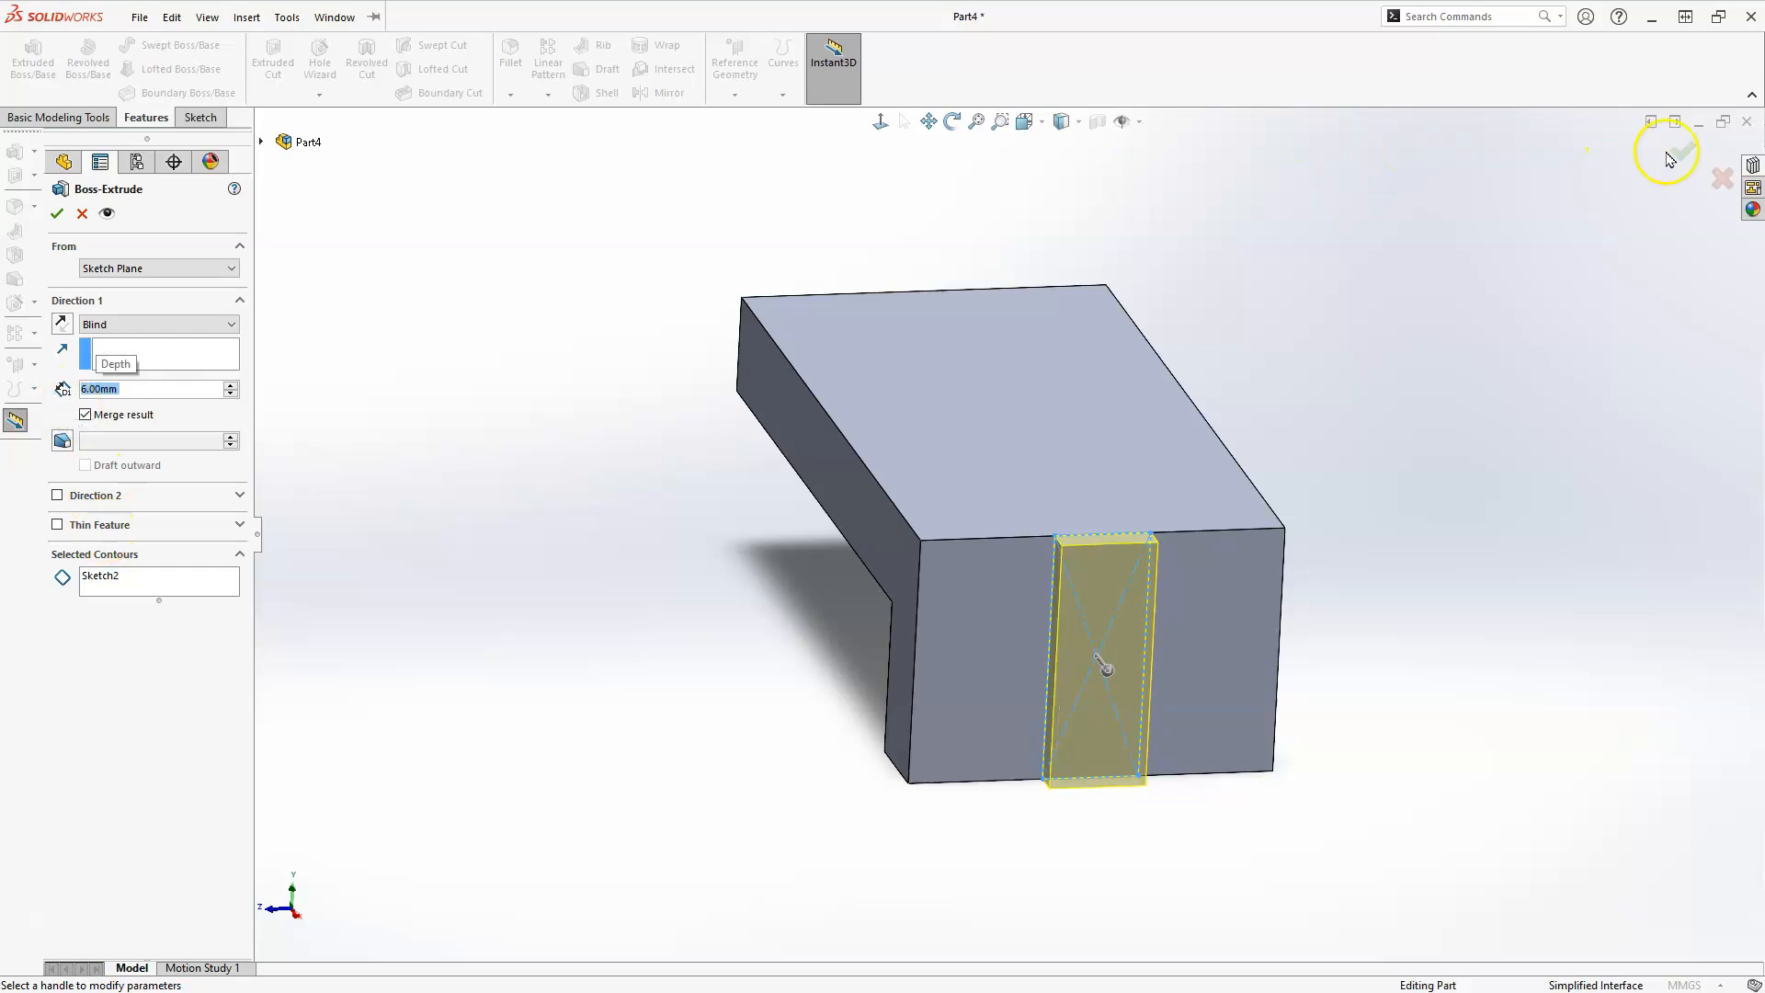
{"action": "key", "text": "Return"}
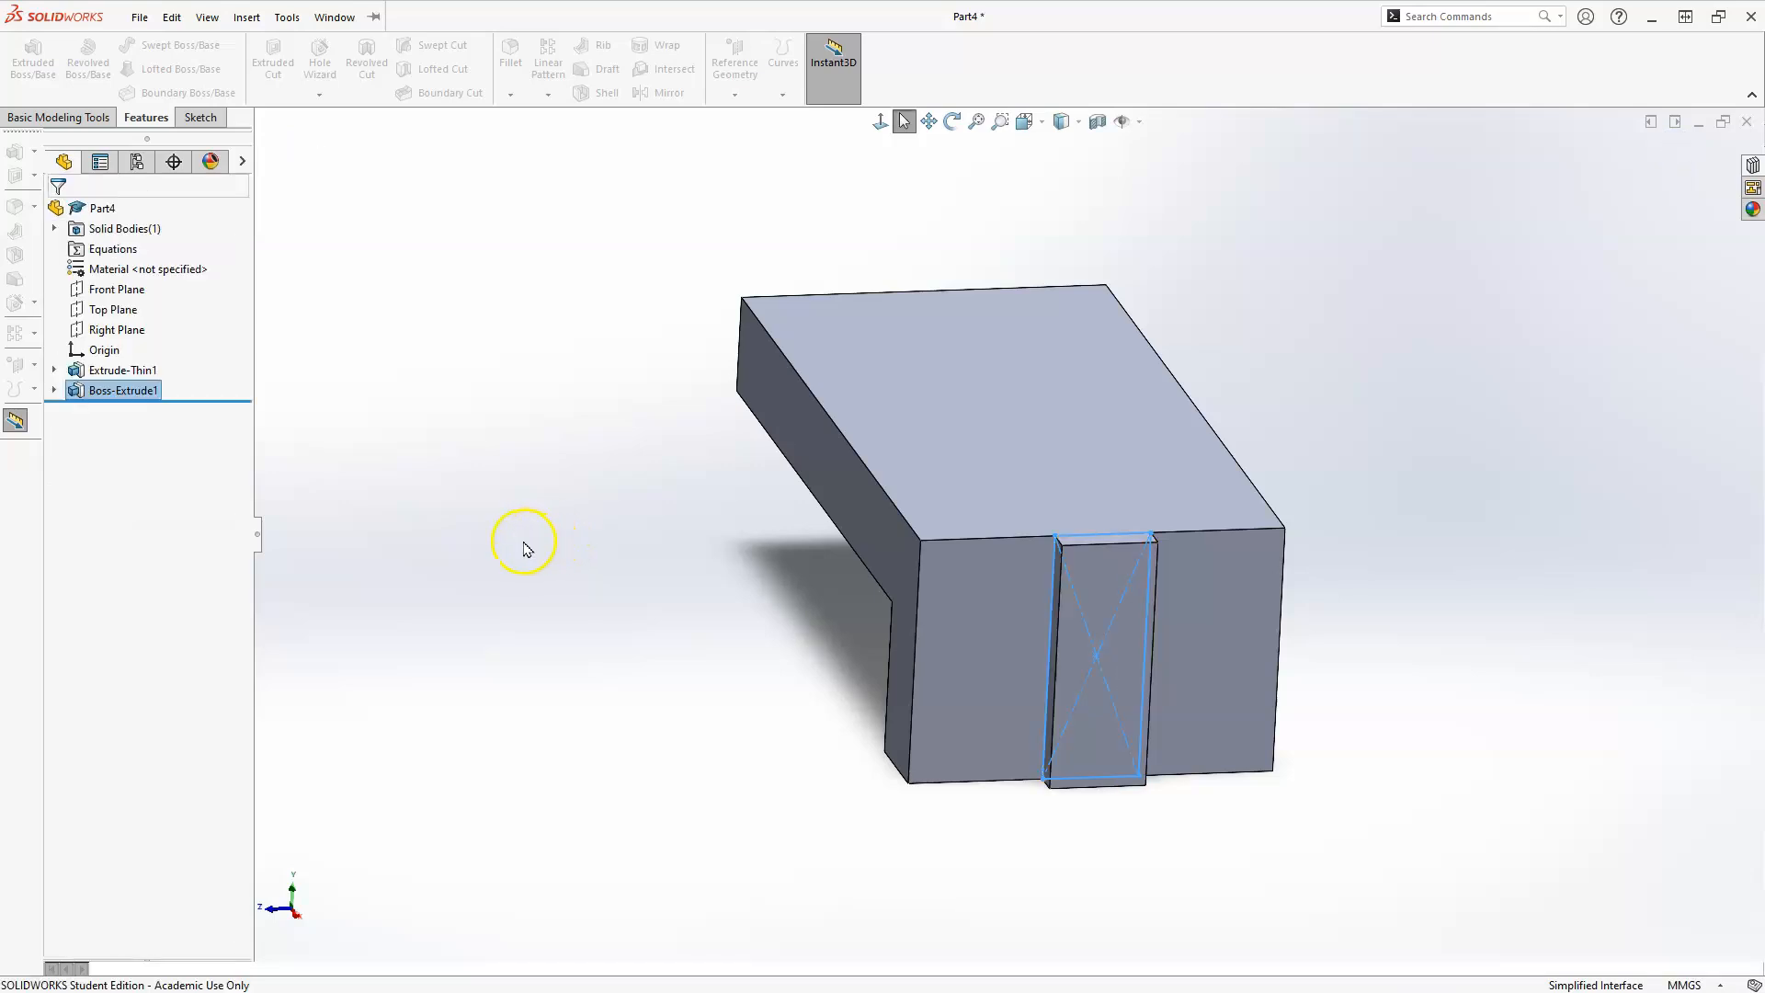
Create a reference plane at 45° to the large upper face, passing through that face's edge at the raised-strip end.
{"action": "left_click", "coordinate": [593, 533]}
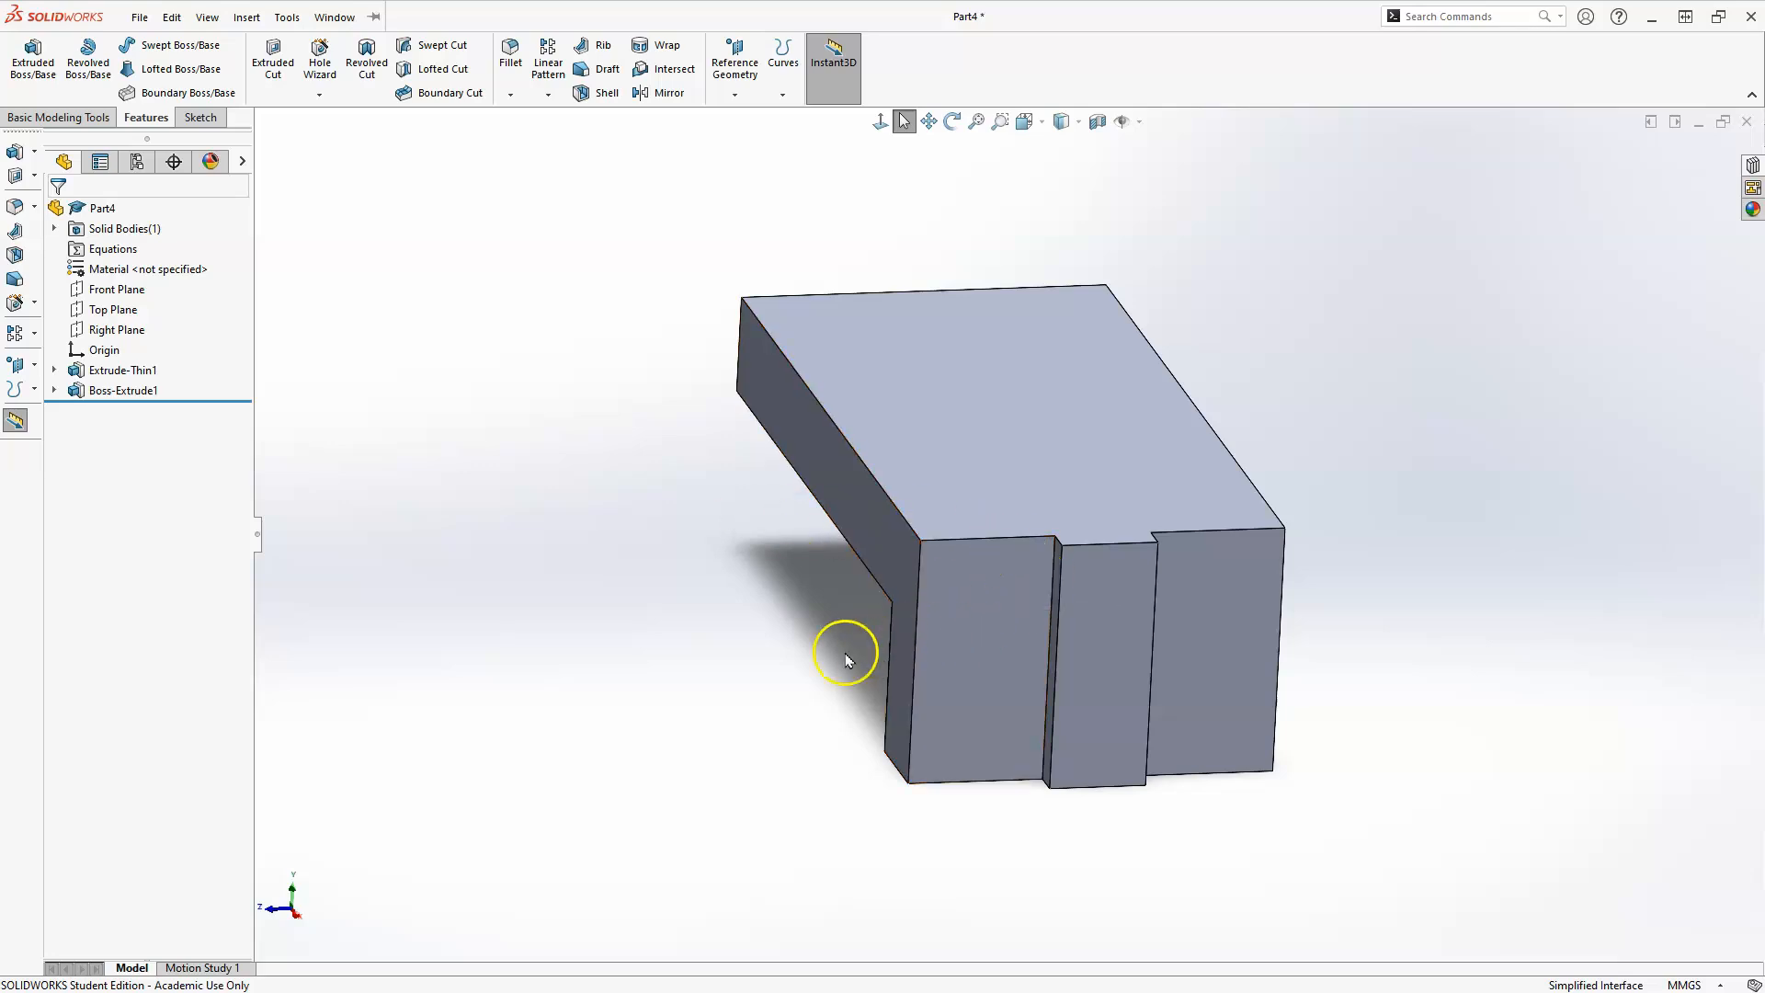
{"action": "middle_click_drag", "start_coordinate": [617, 583], "coordinate": [665, 685]}
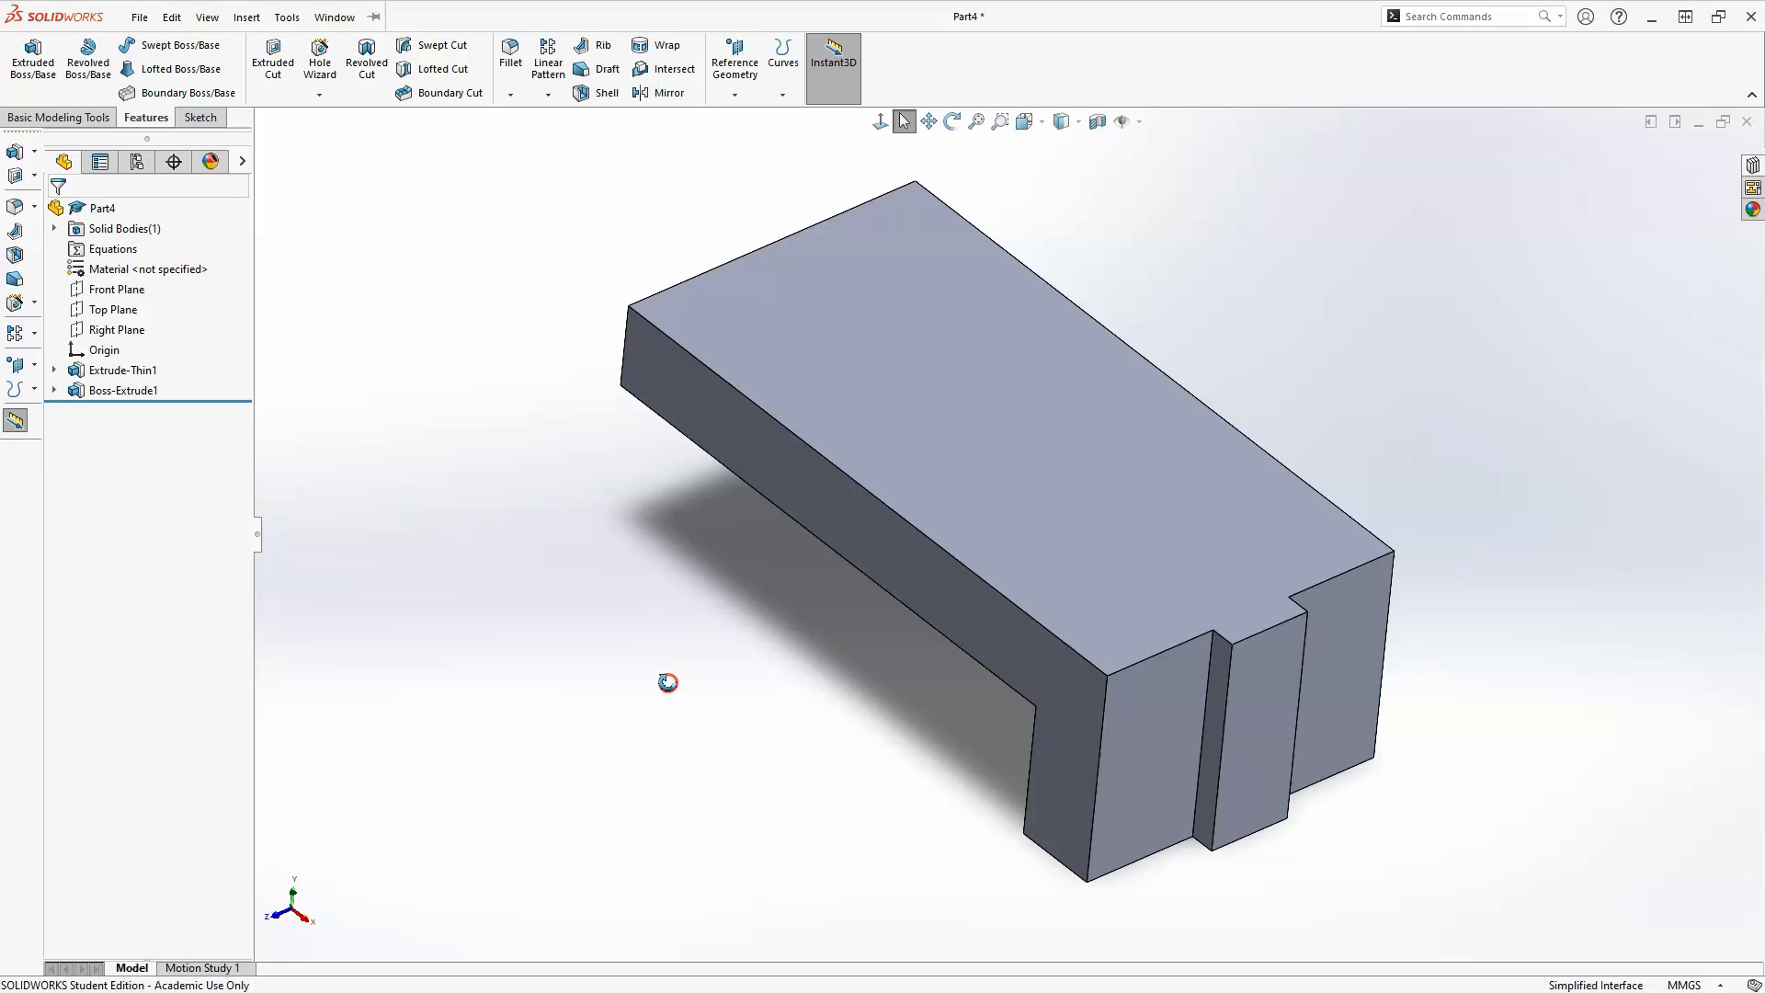
{"action": "left_click", "coordinate": [735, 96]}
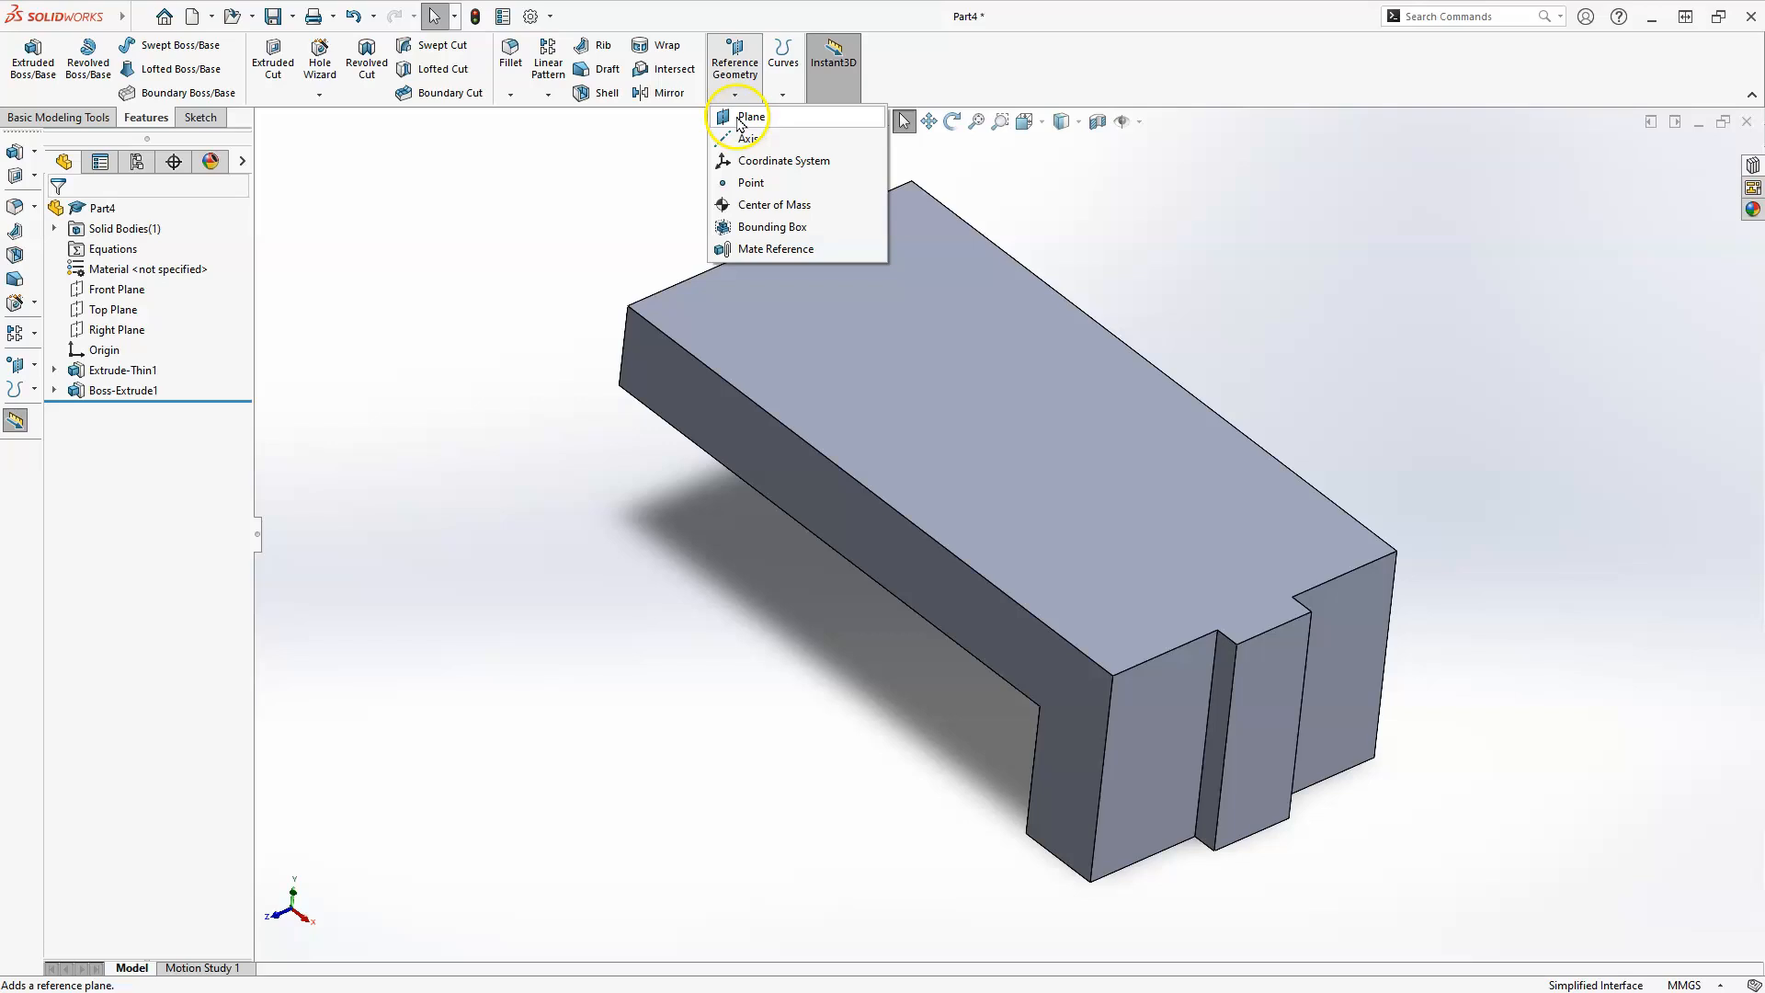
{"action": "left_click", "coordinate": [745, 117]}
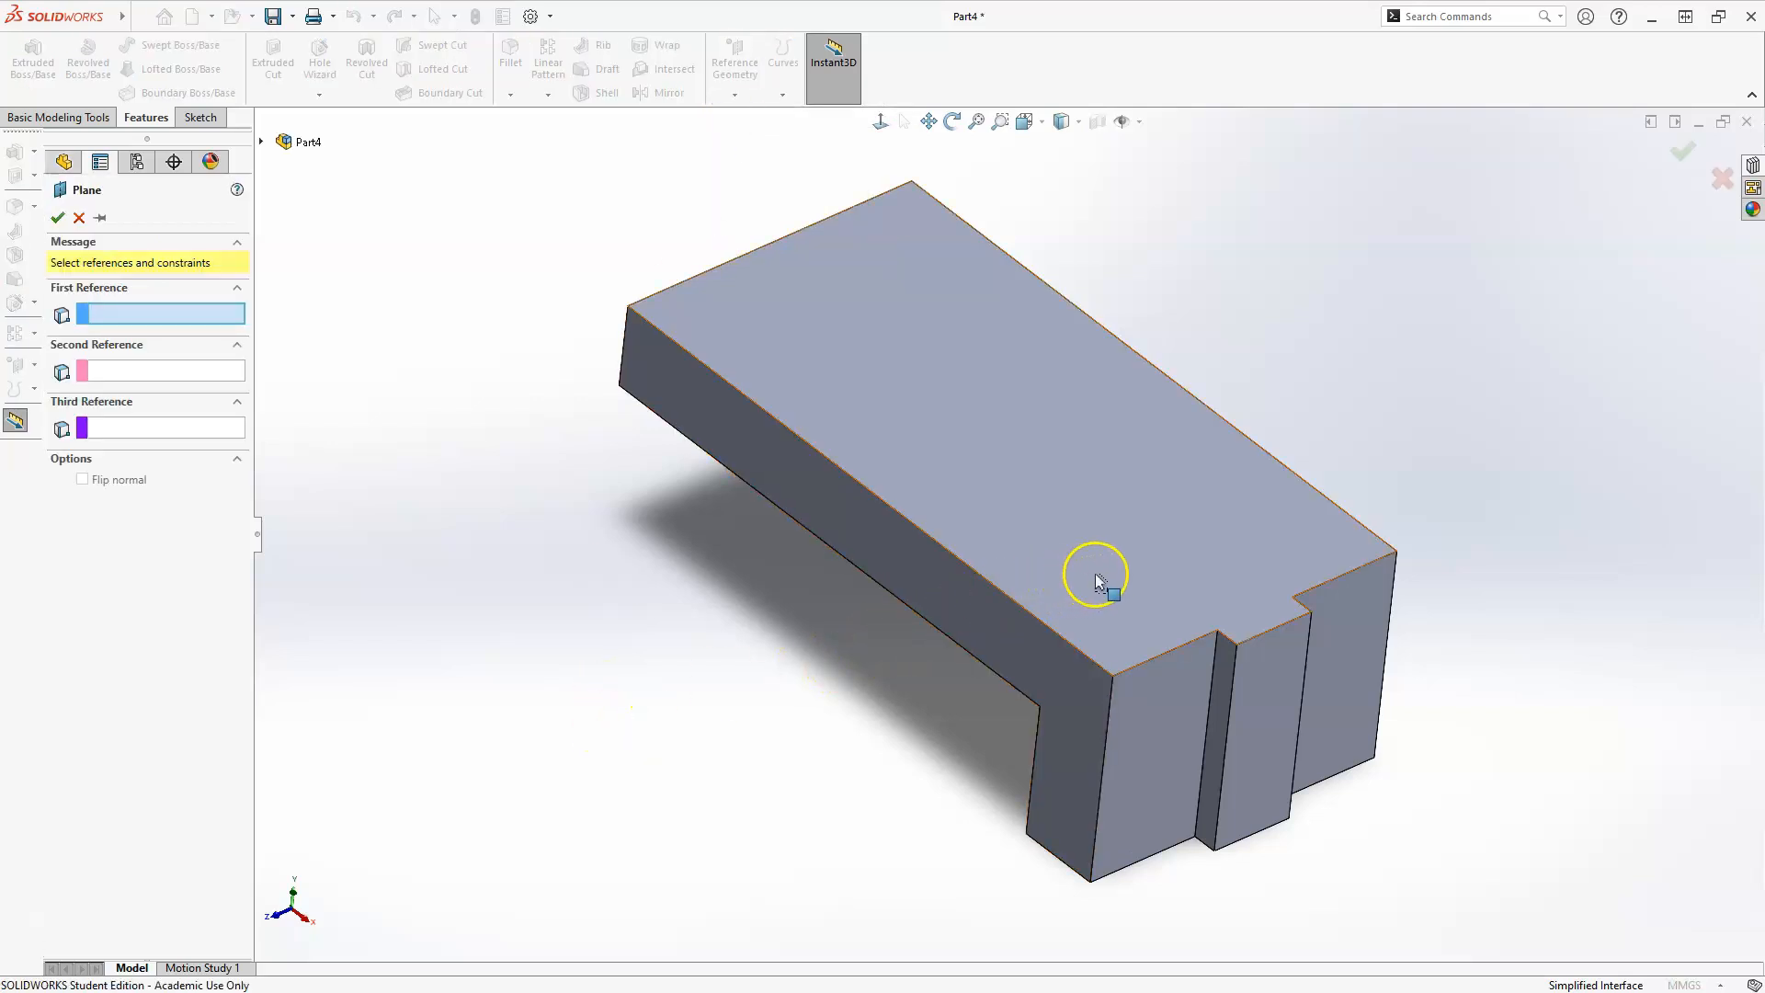
{"action": "left_click", "coordinate": [1061, 629]}
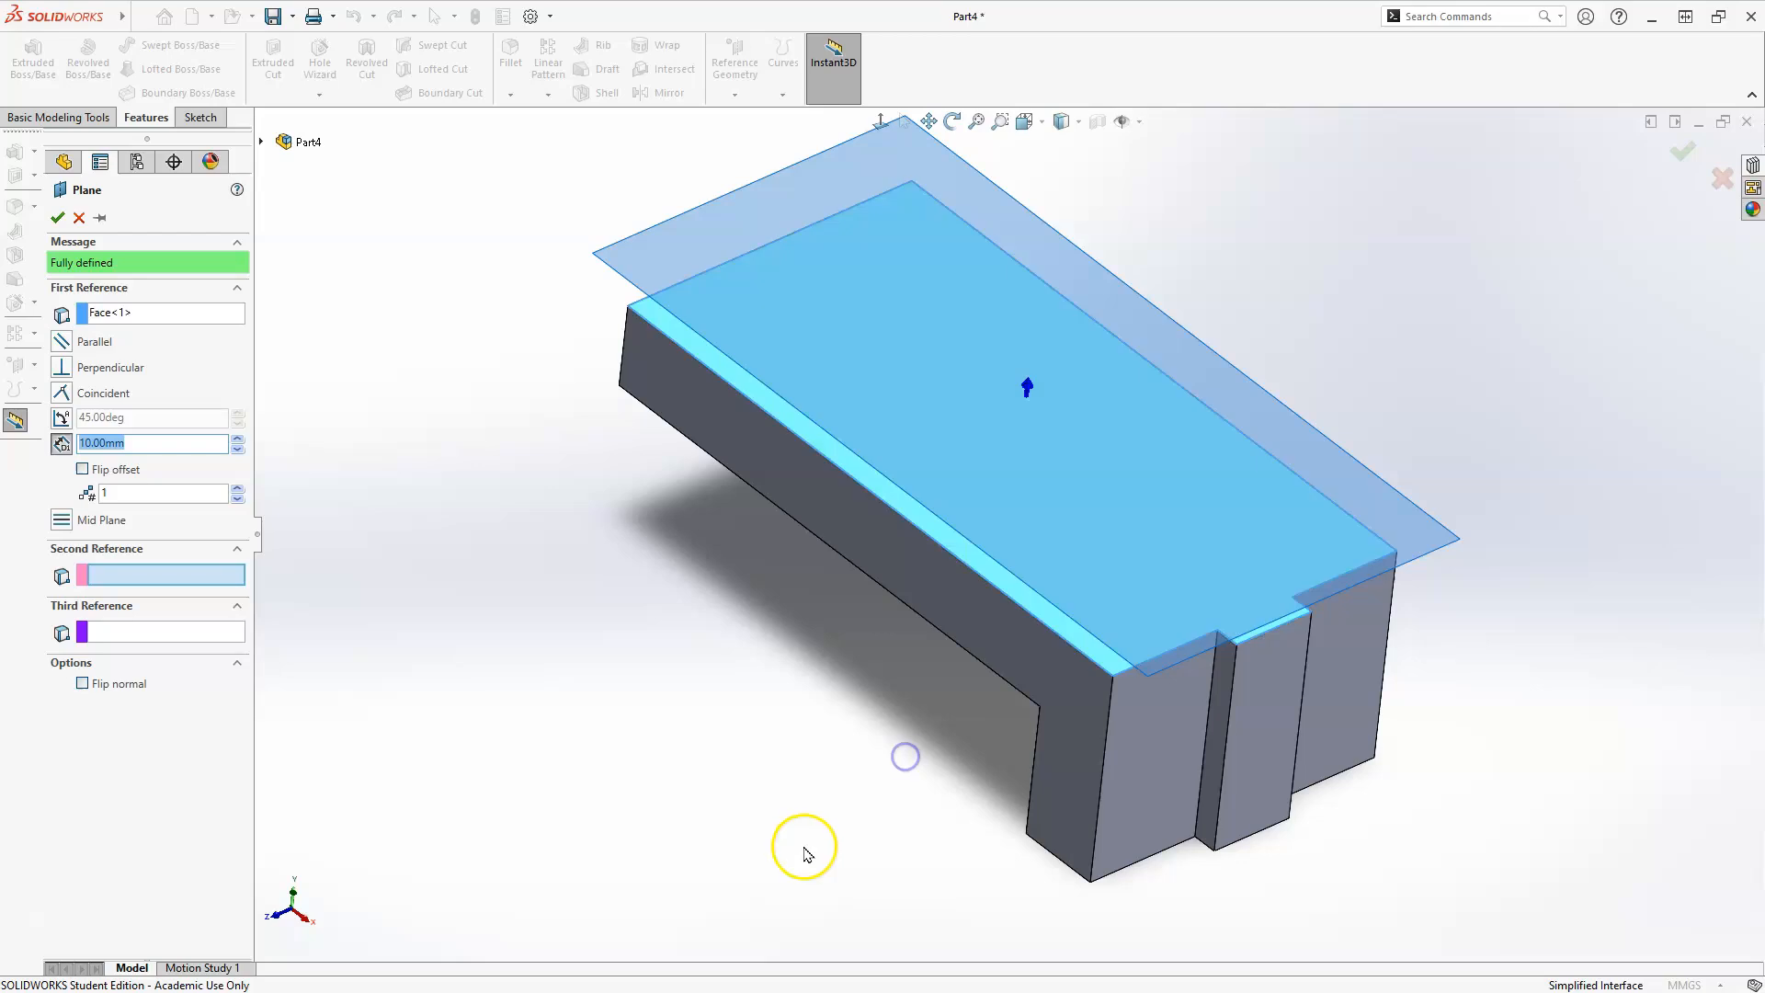
{"action": "left_click", "coordinate": [1127, 678]}
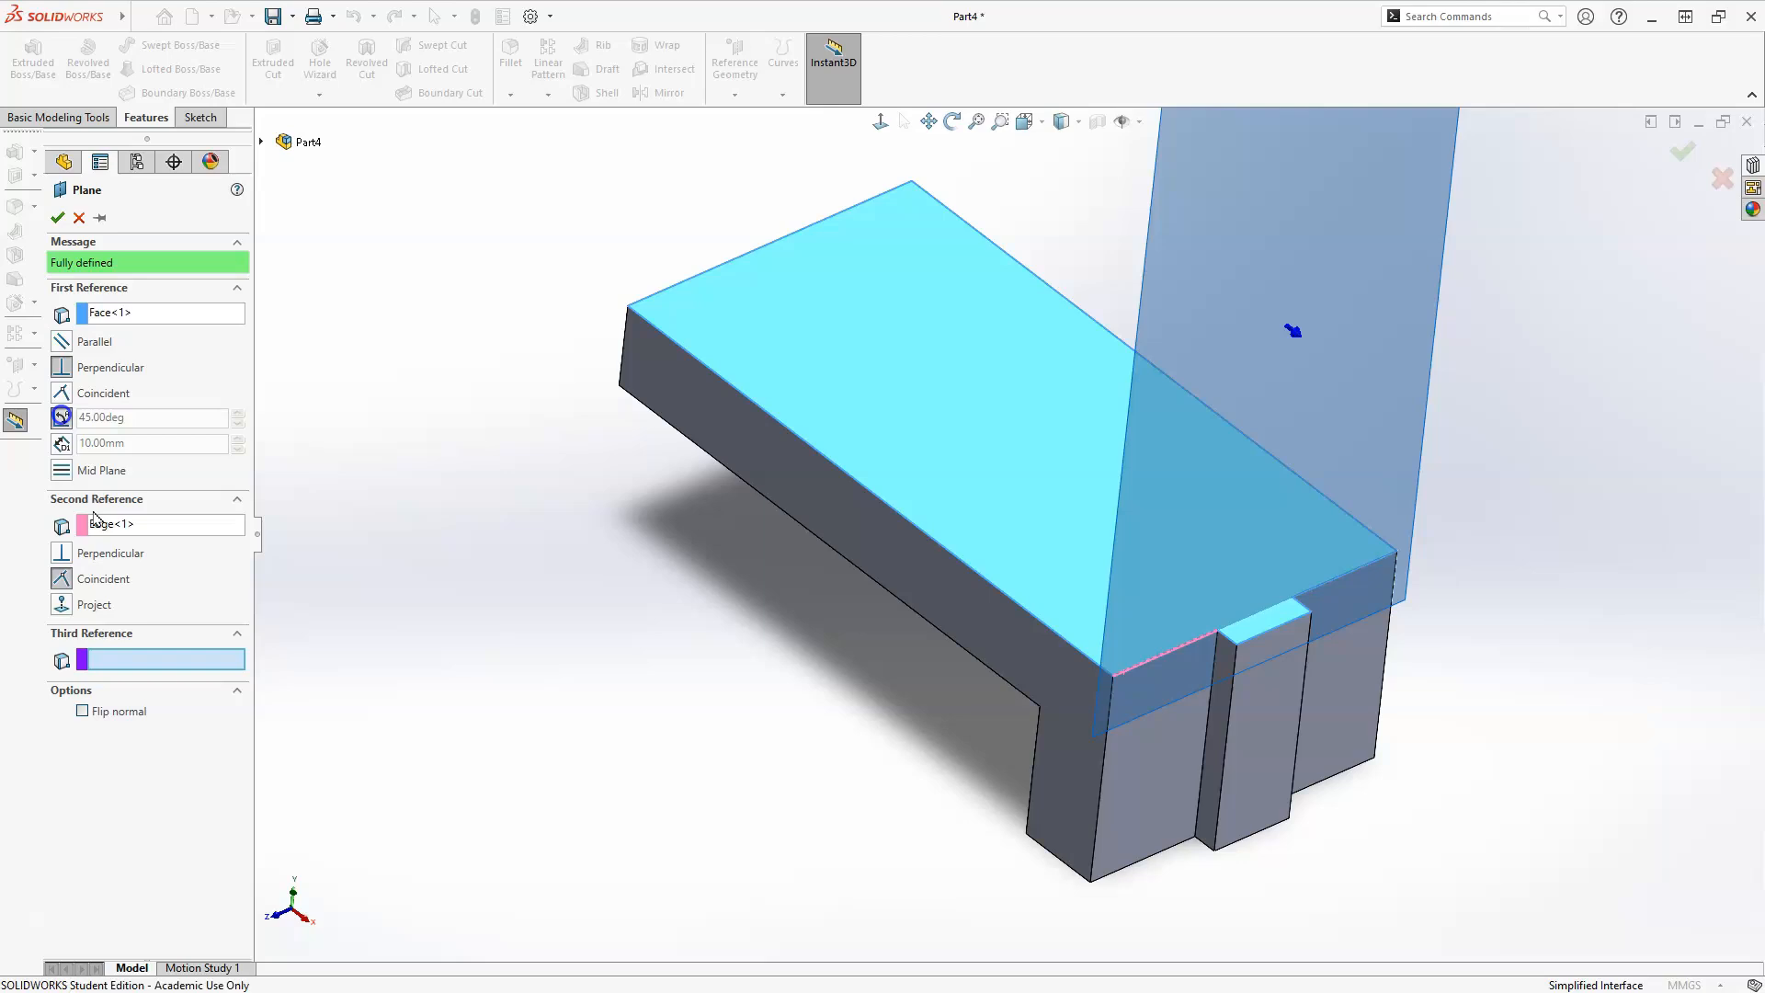
{"action": "left_click", "coordinate": [60, 417]}
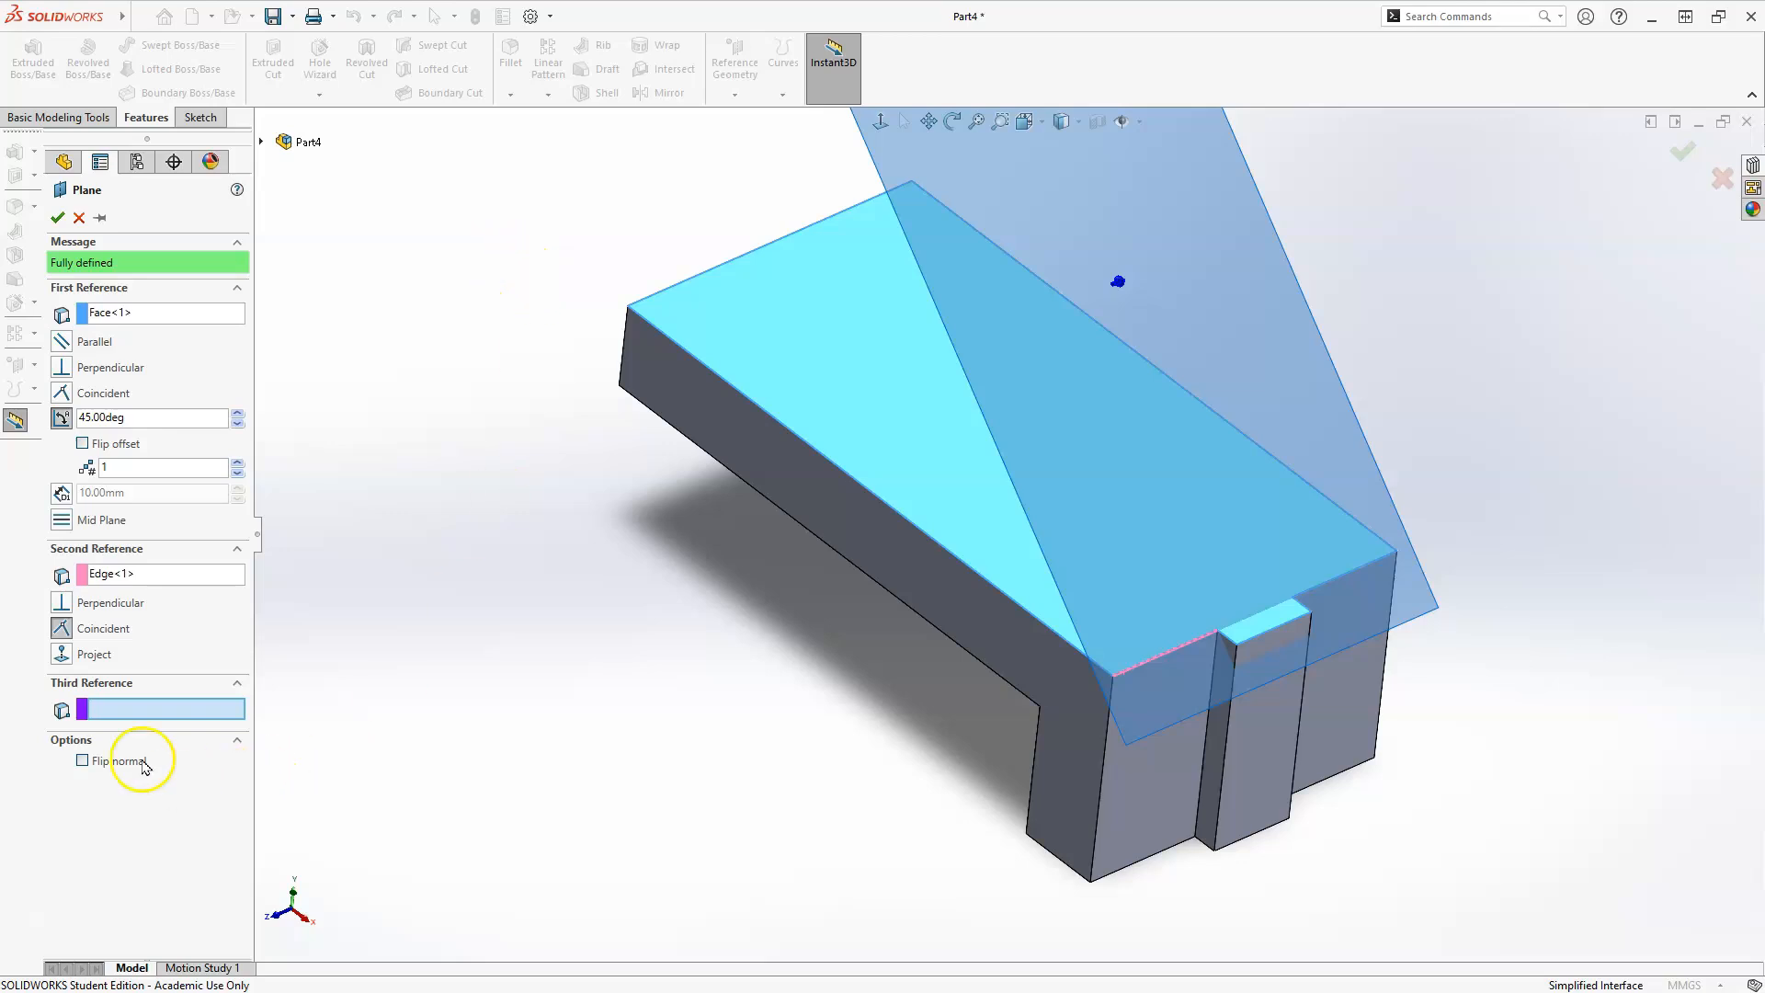
{"action": "left_click", "coordinate": [57, 218]}
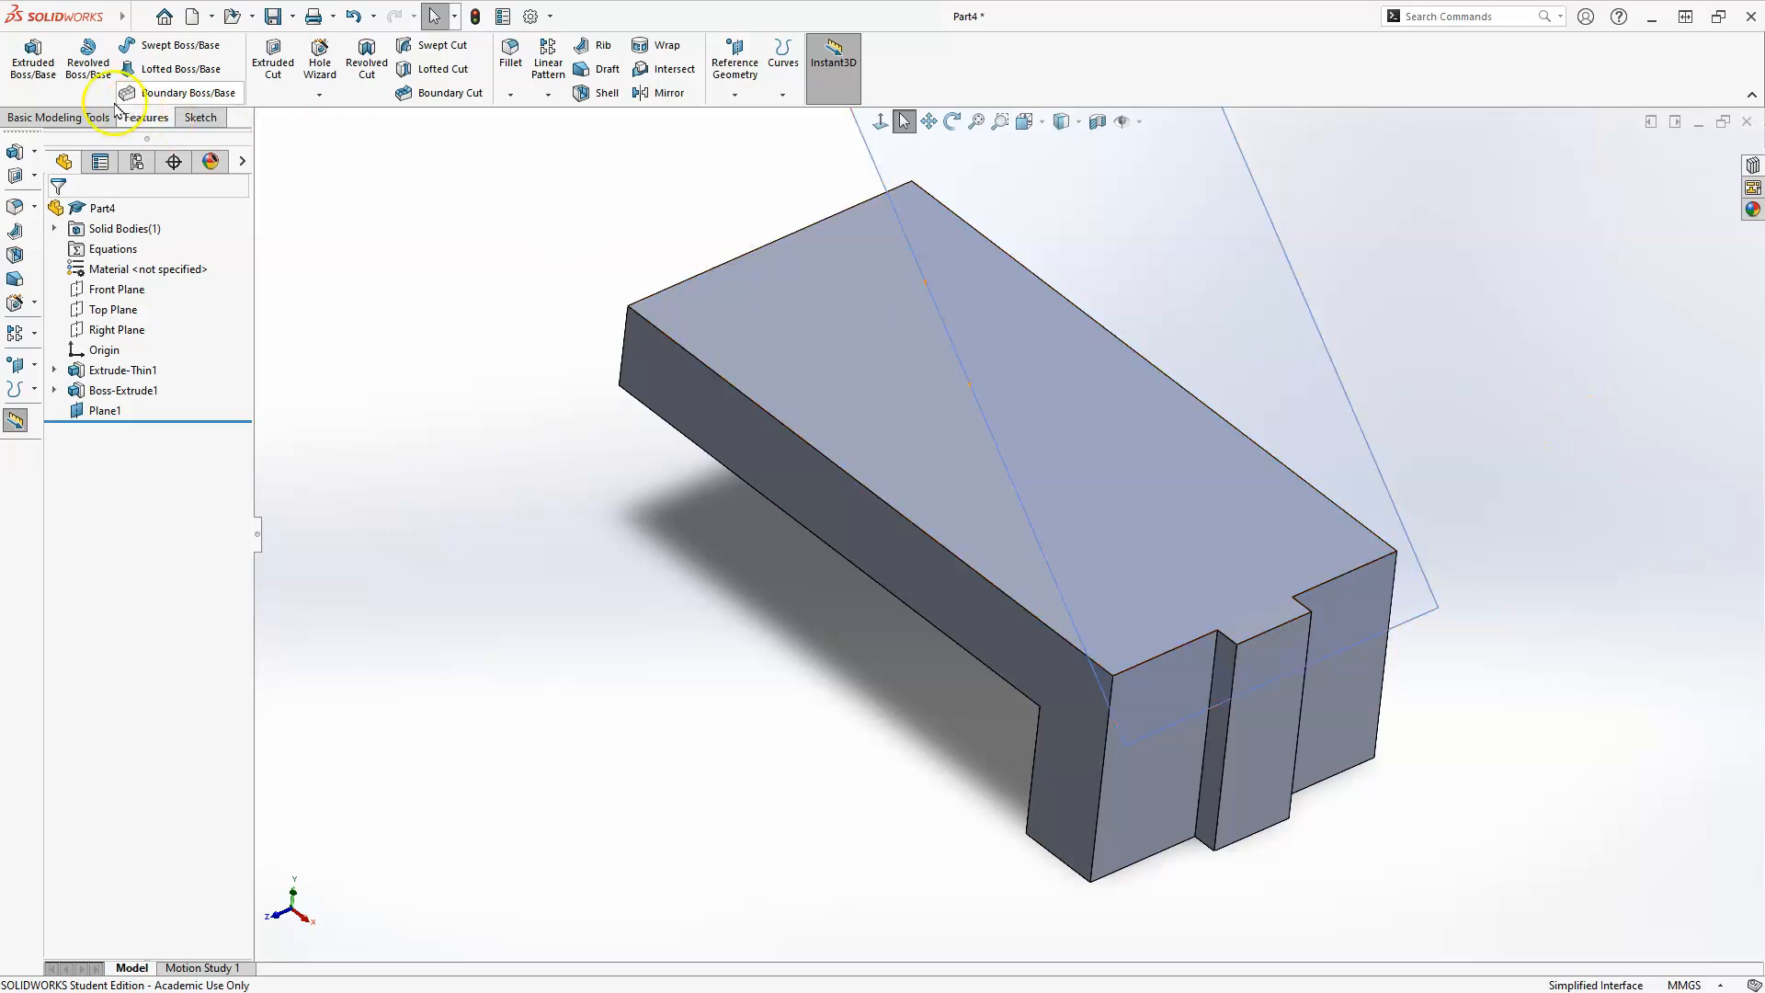
Start an extruded boss sketch on the angled plane and draw a center rectangle about 30 mm wide and 40 mm high near the origin.
{"action": "left_click", "coordinate": [38, 52]}
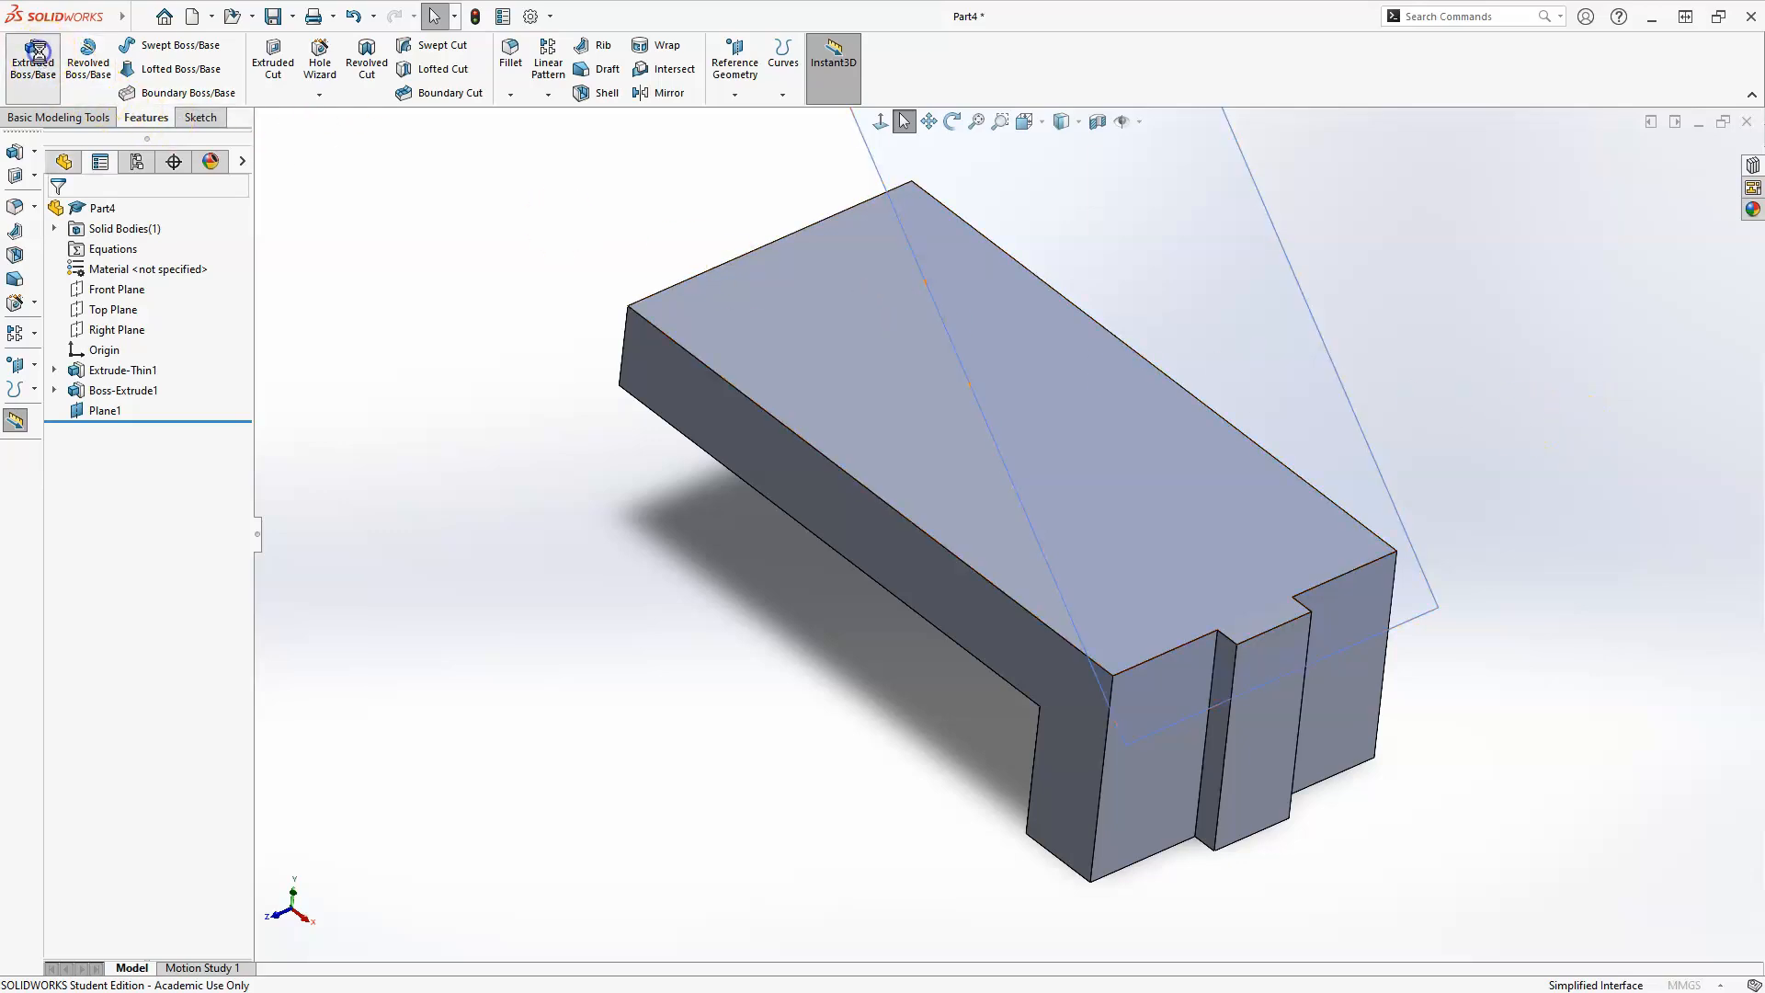
{"action": "left_click", "coordinate": [1287, 258]}
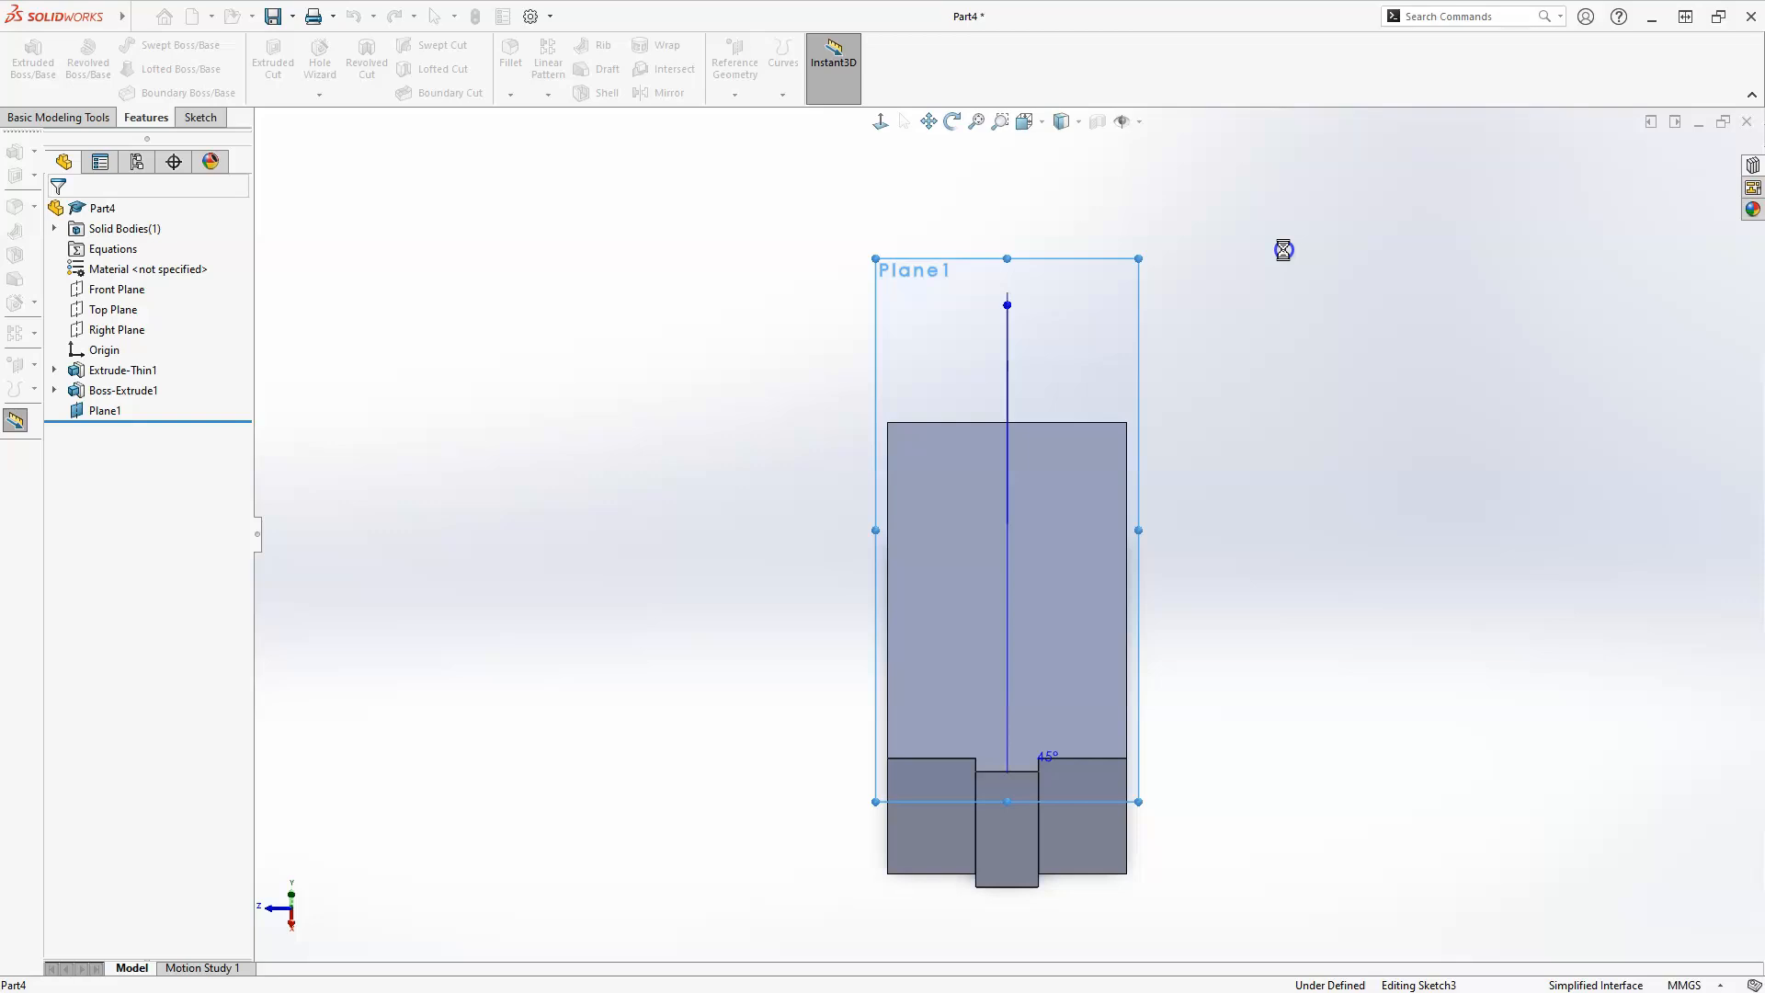
{"action": "scroll", "coordinate": [895, 721], "scroll_direction": "down", "scroll_amount": 2}
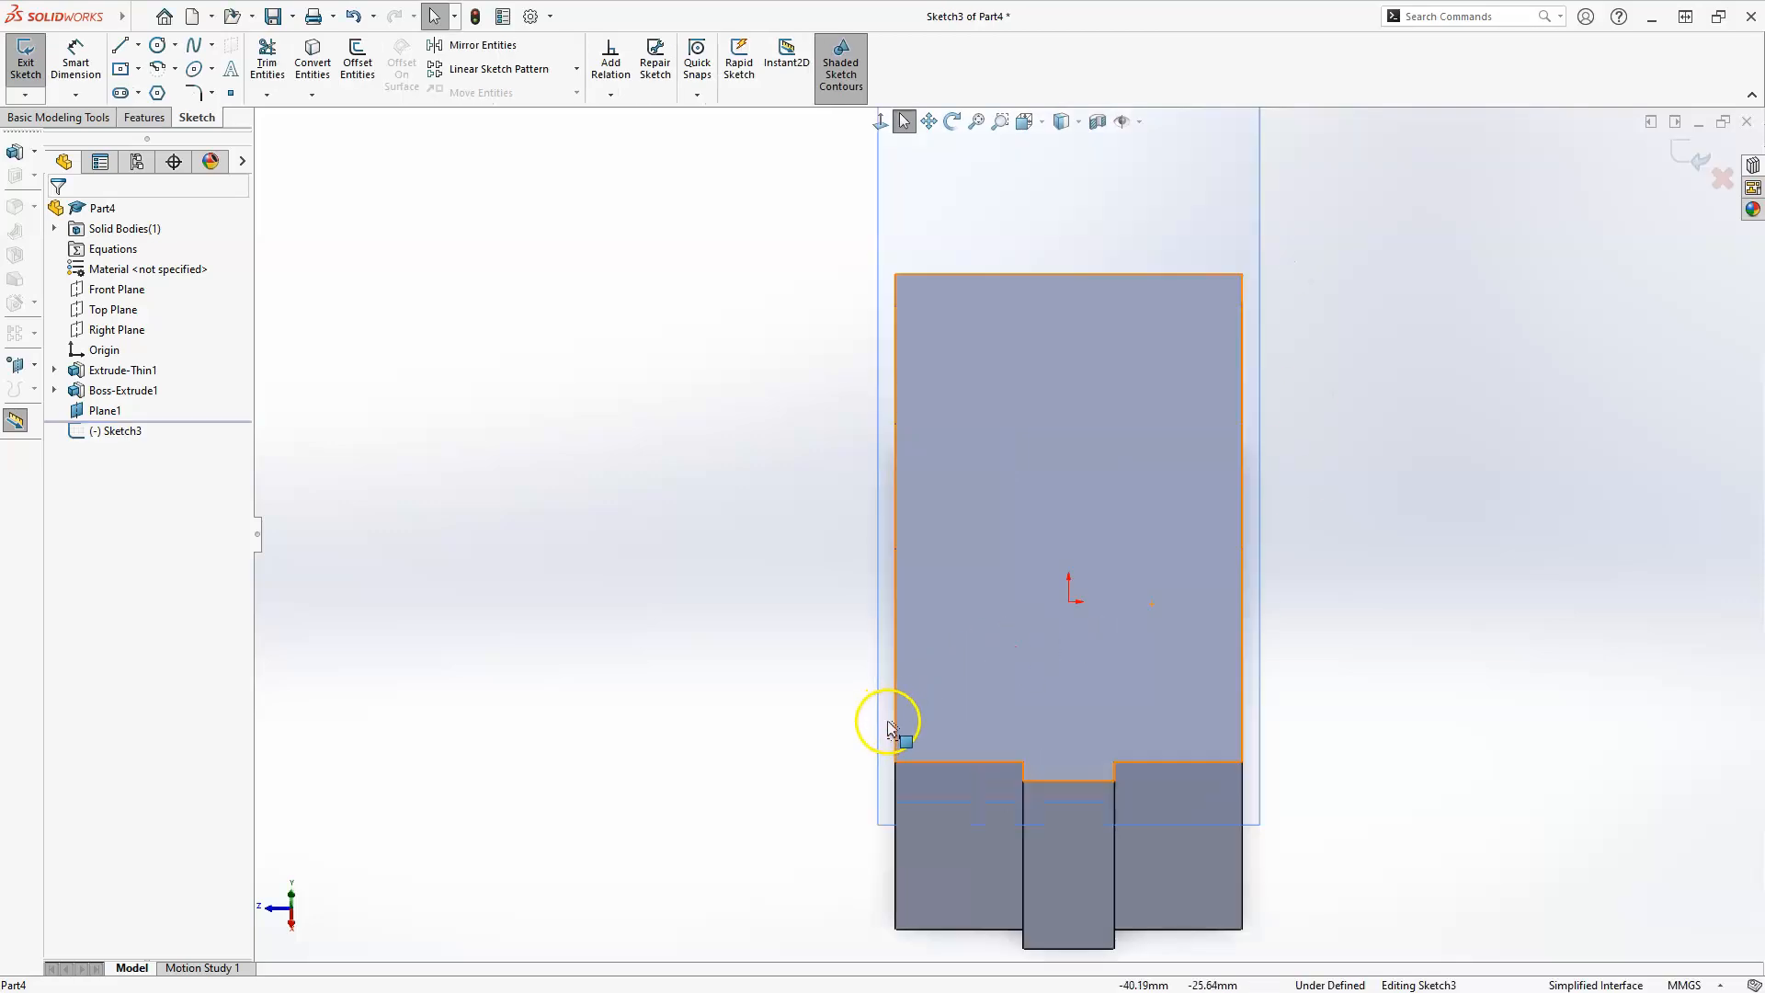
{"action": "scroll", "coordinate": [1217, 760], "scroll_direction": "down", "scroll_amount": 1}
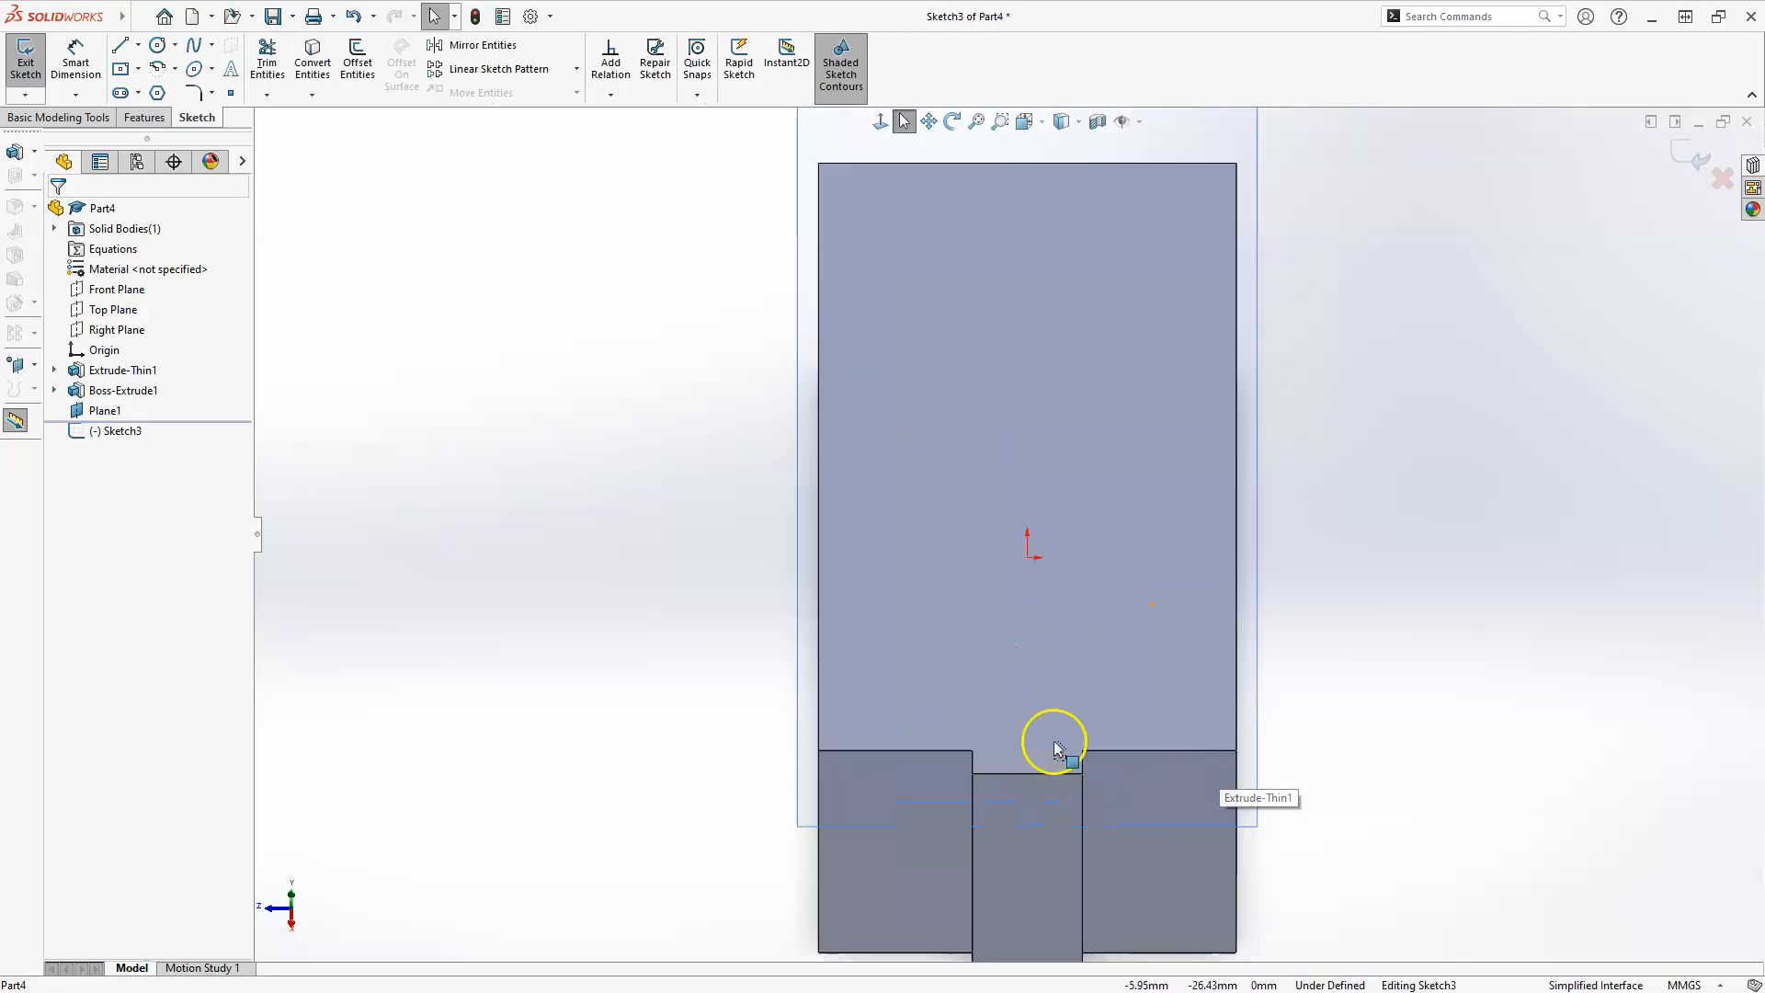
{"action": "left_click", "coordinate": [119, 71]}
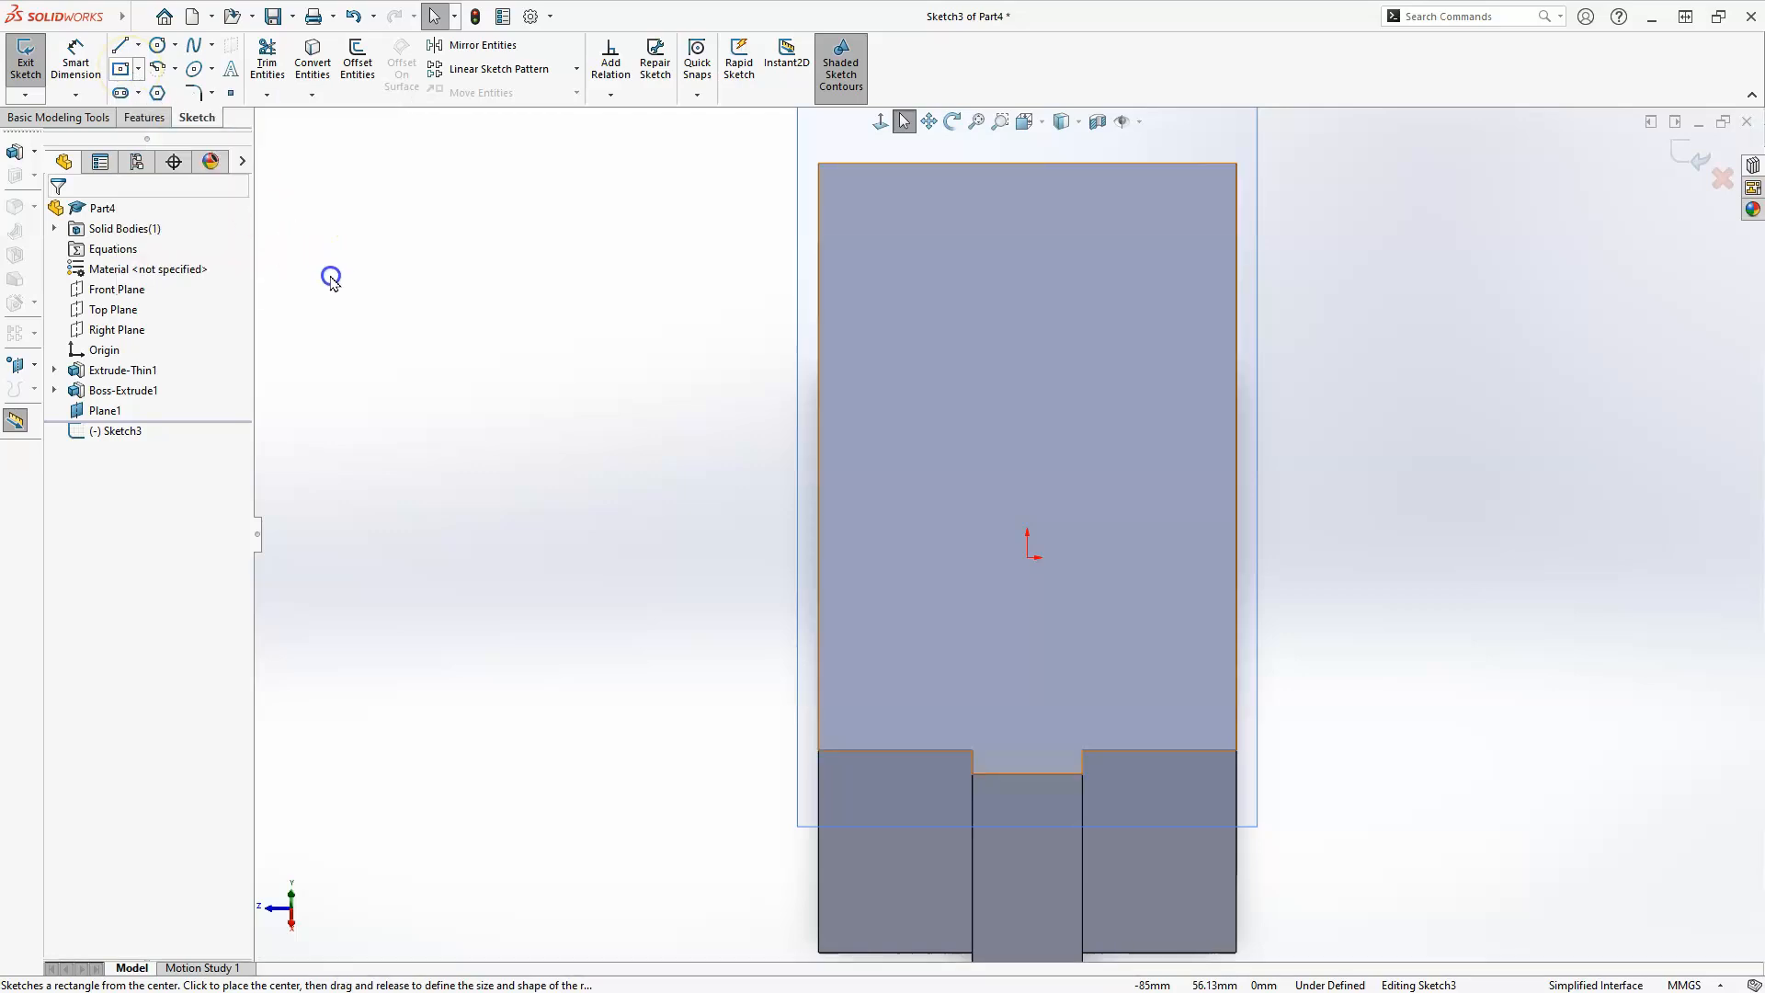
{"action": "left_click_drag", "start_coordinate": [1033, 601], "coordinate": [952, 494]}
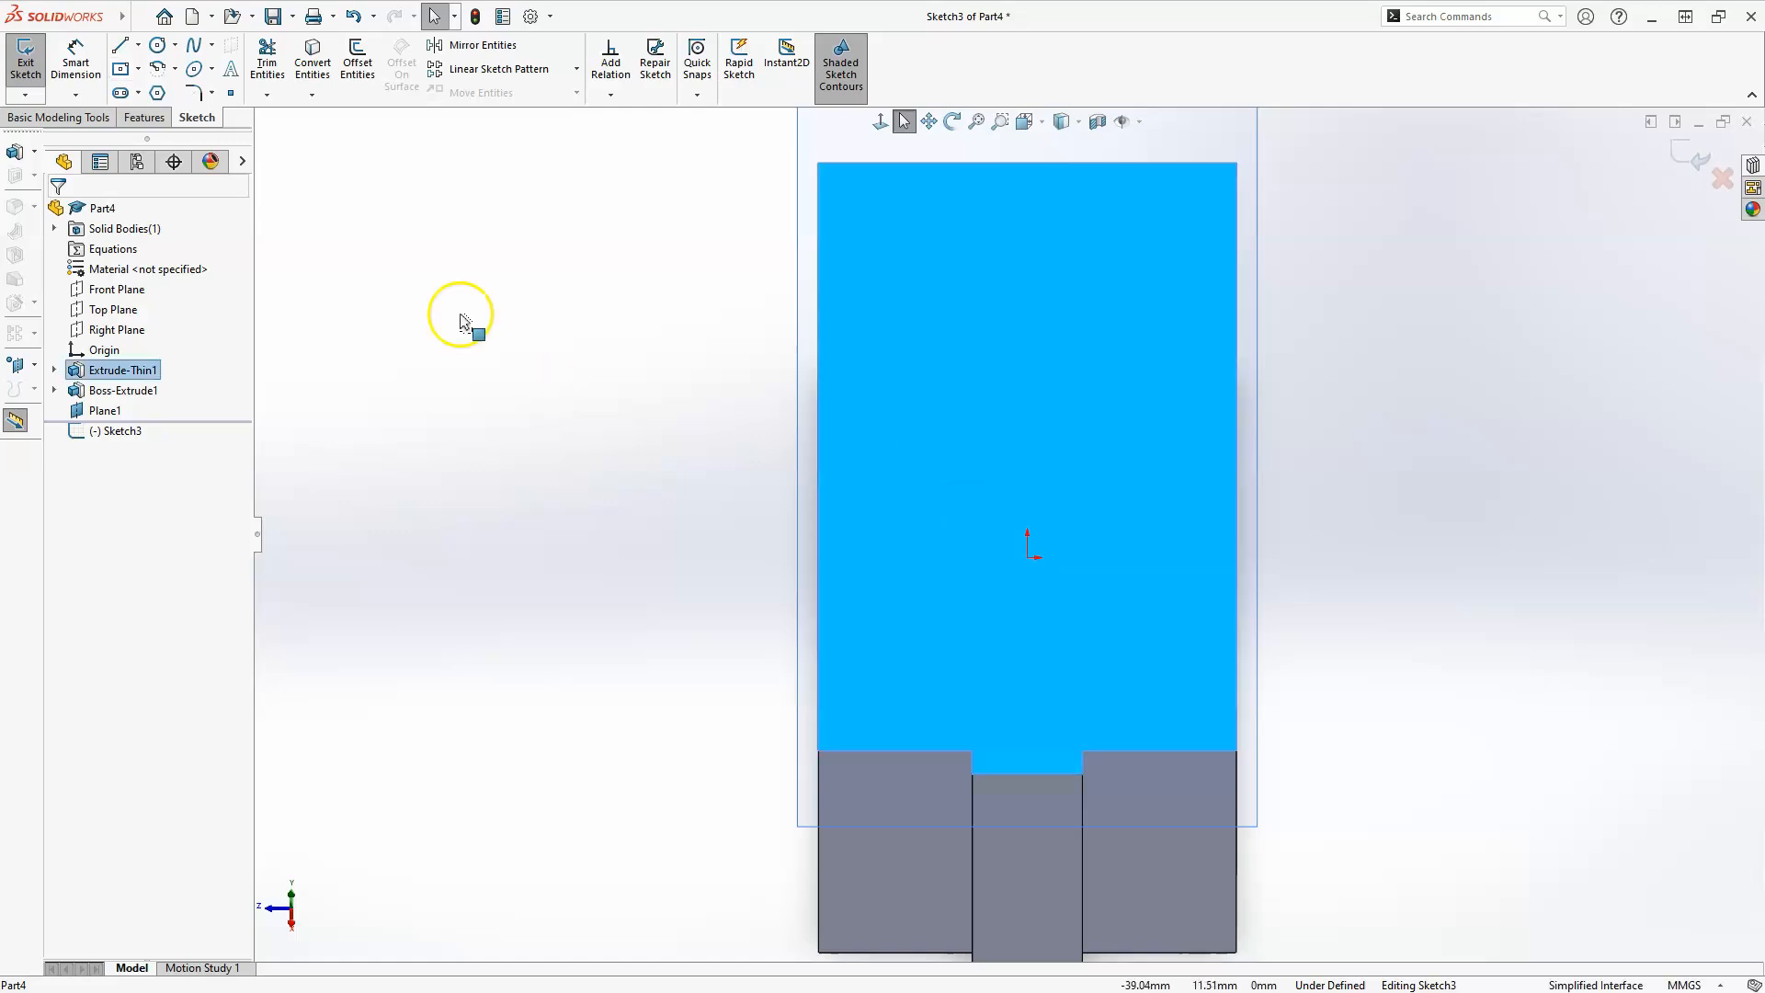
{"action": "left_click", "coordinate": [118, 70]}
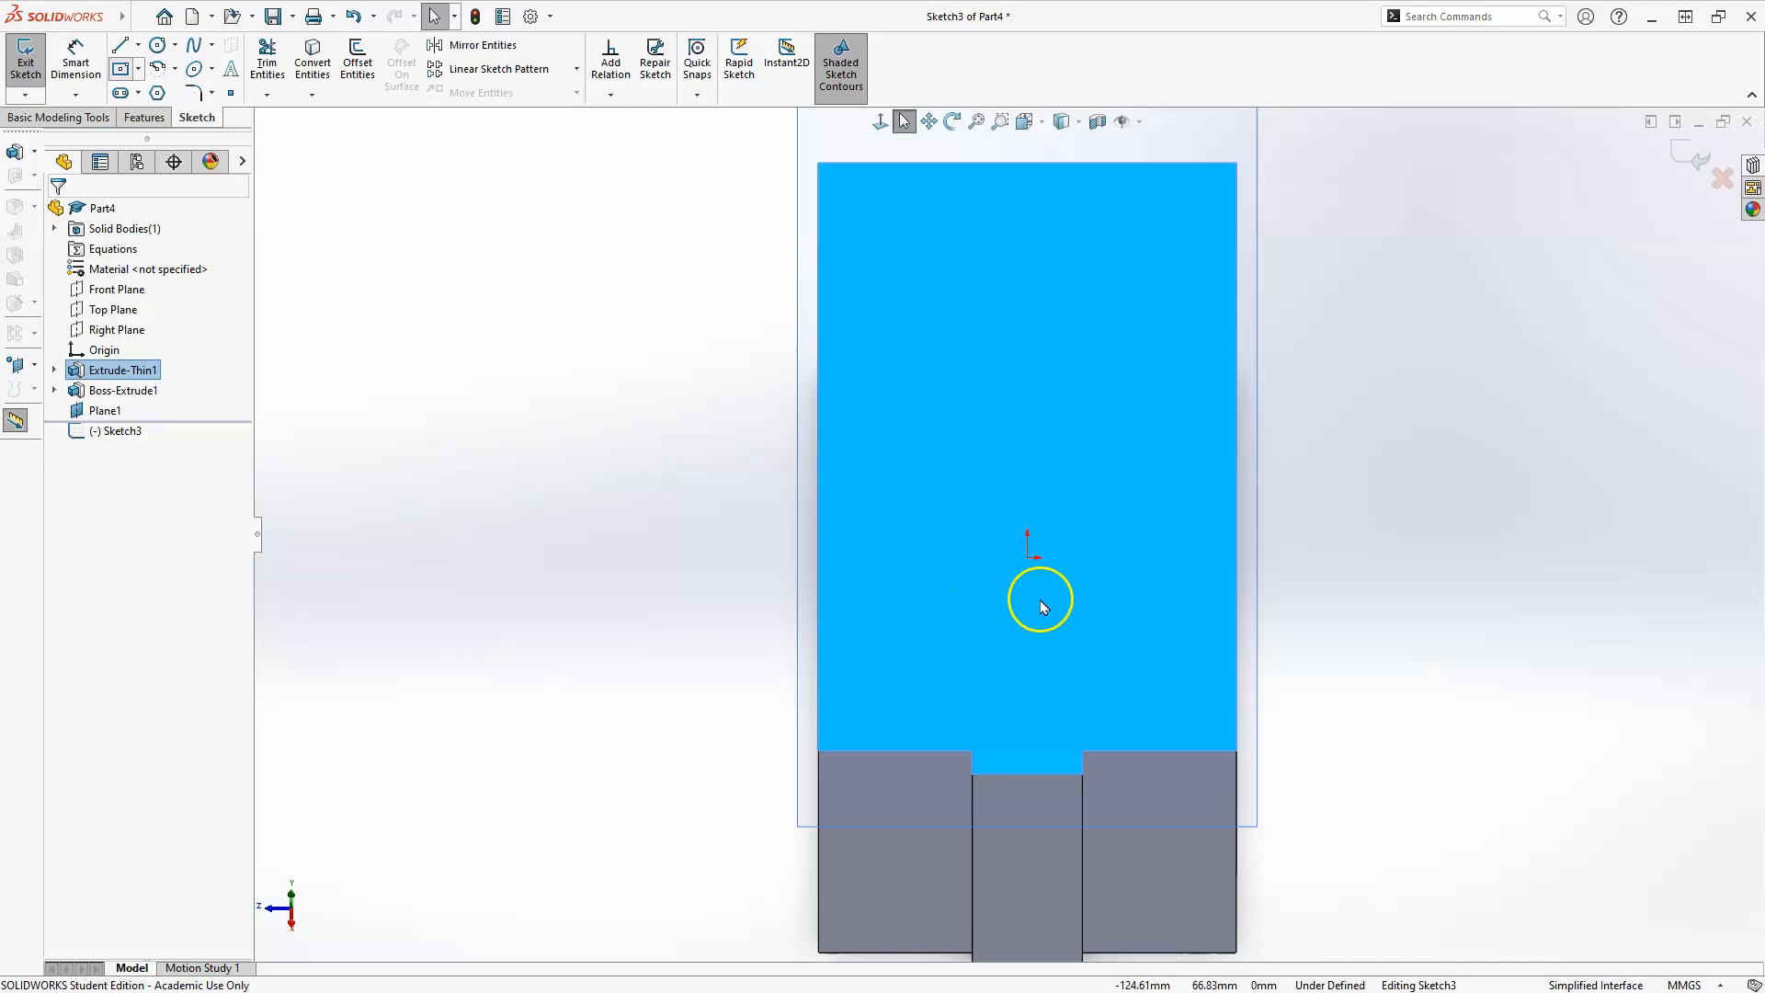
{"action": "left_click", "coordinate": [1046, 638]}
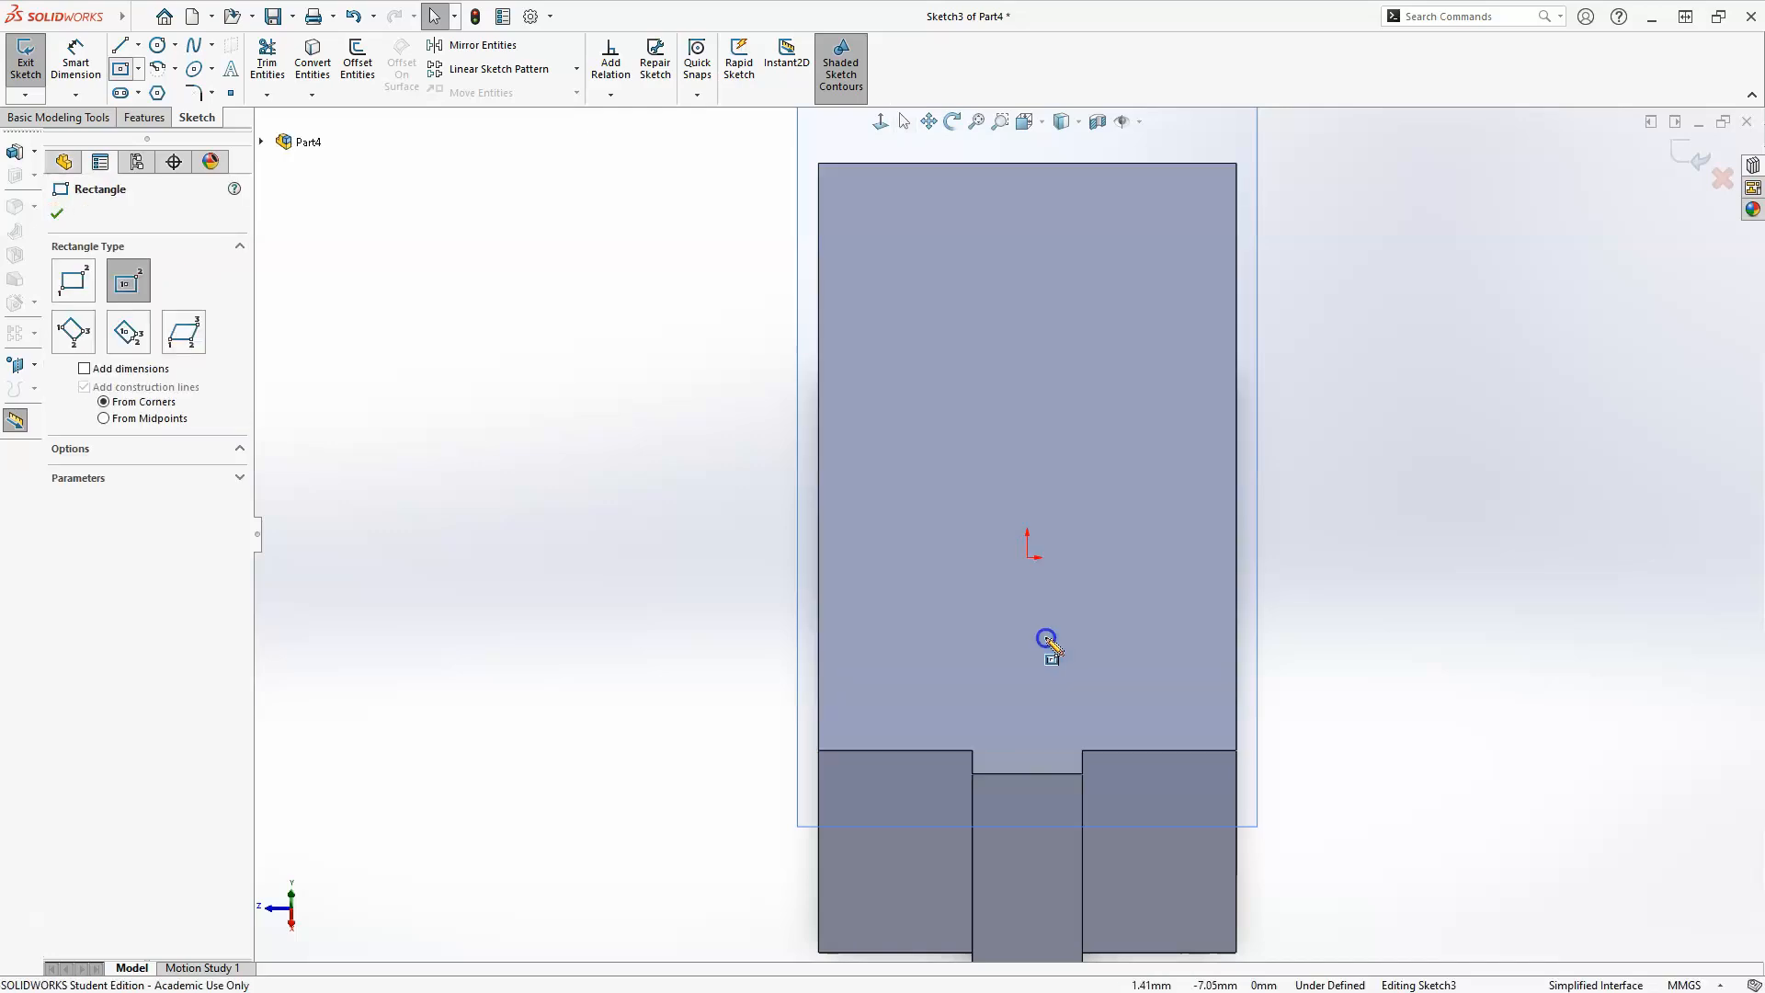
{"action": "left_click", "coordinate": [952, 707]}
{"action": "key", "text": "Escape"}
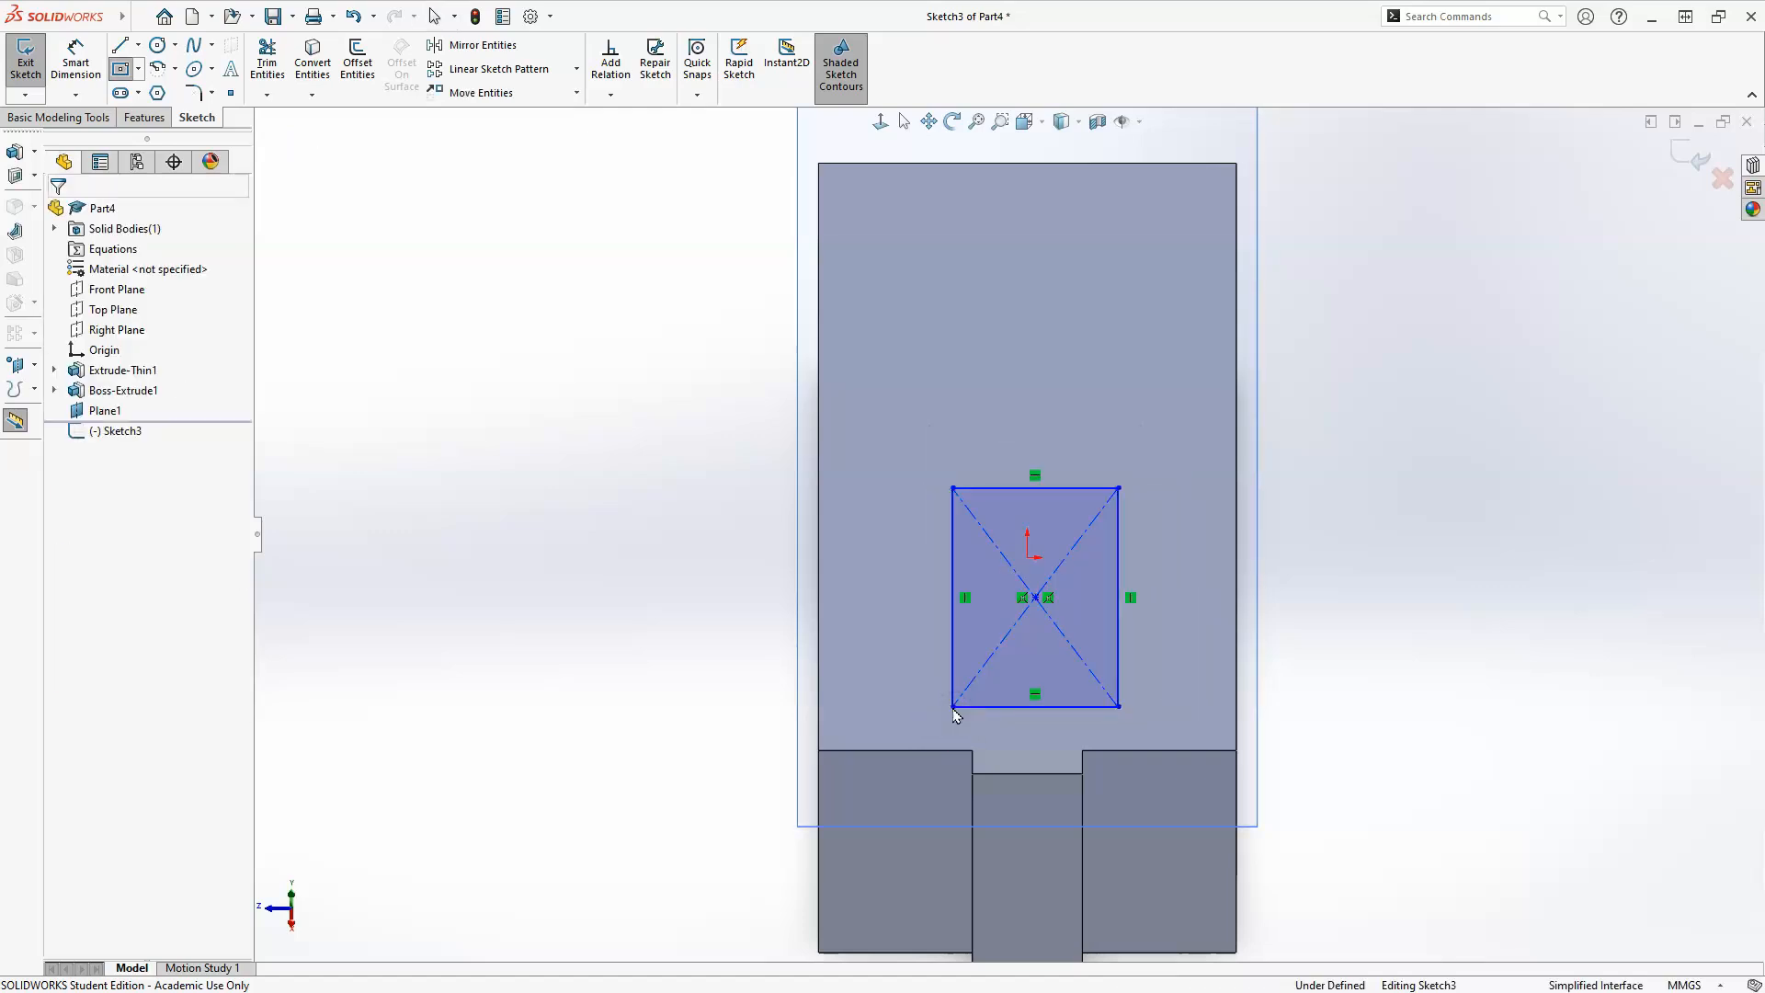
{"action": "scroll", "coordinate": [978, 465], "scroll_direction": "down", "scroll_amount": 3}
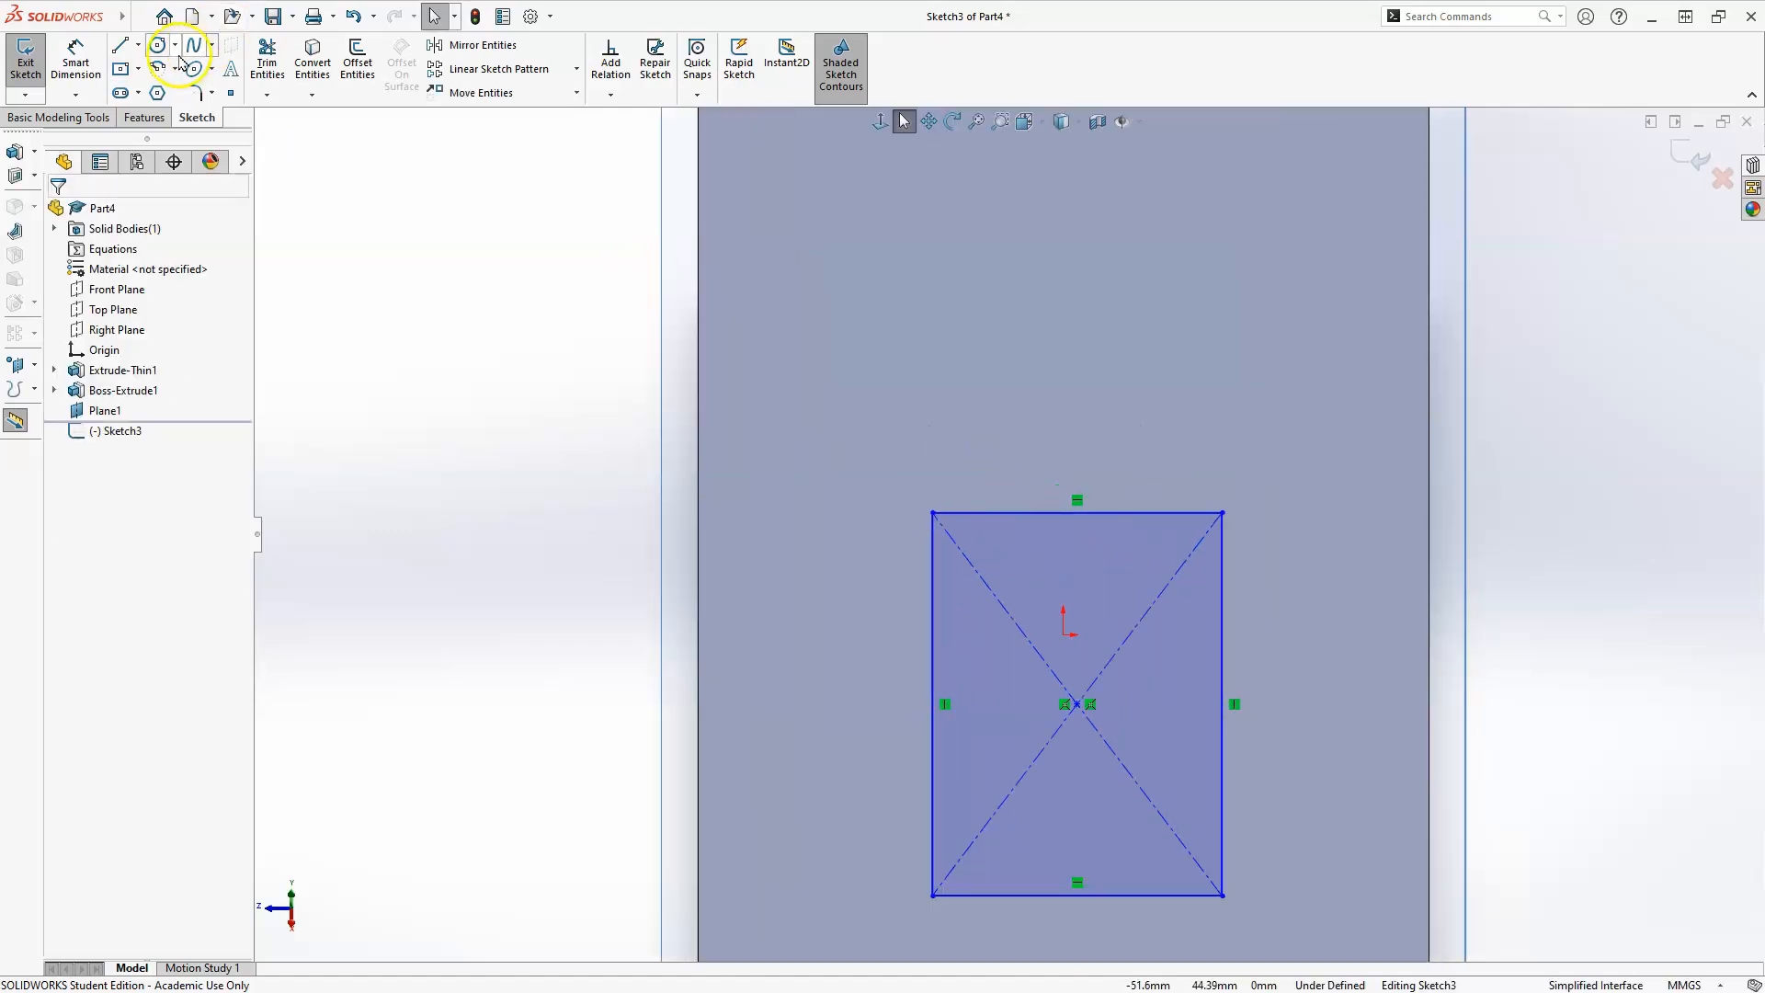
{"action": "left_click", "coordinate": [174, 69]}
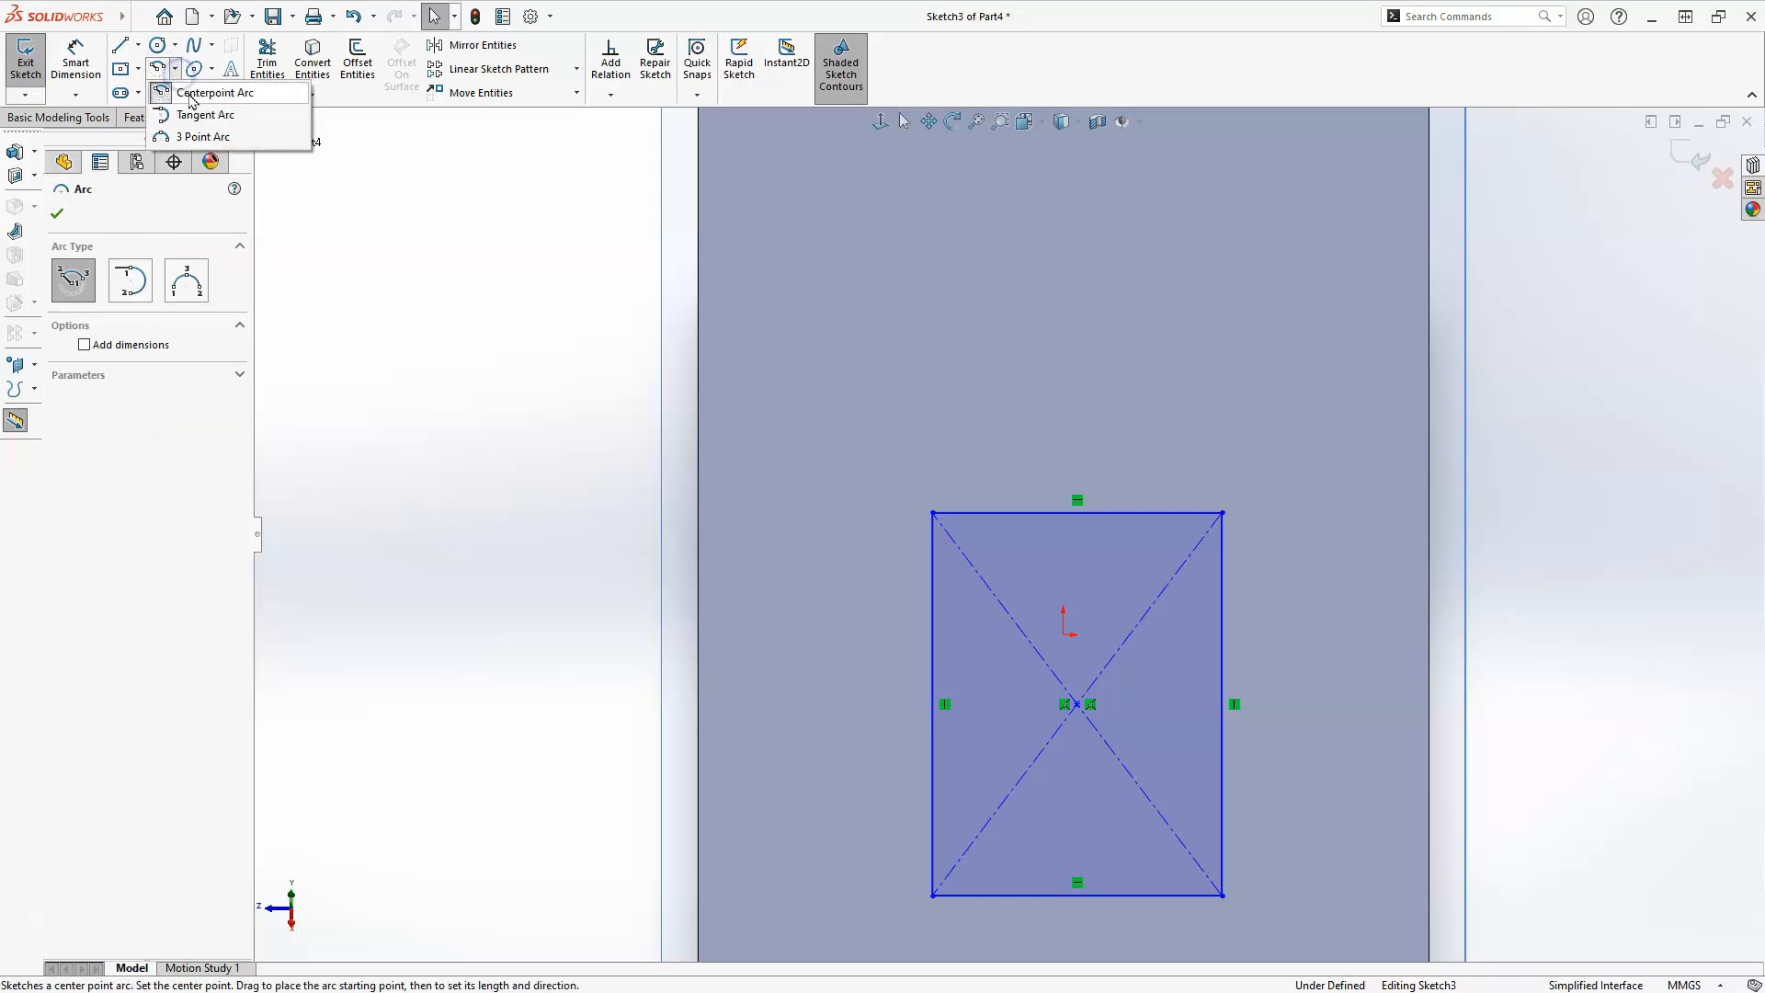
{"action": "left_click", "coordinate": [196, 95]}
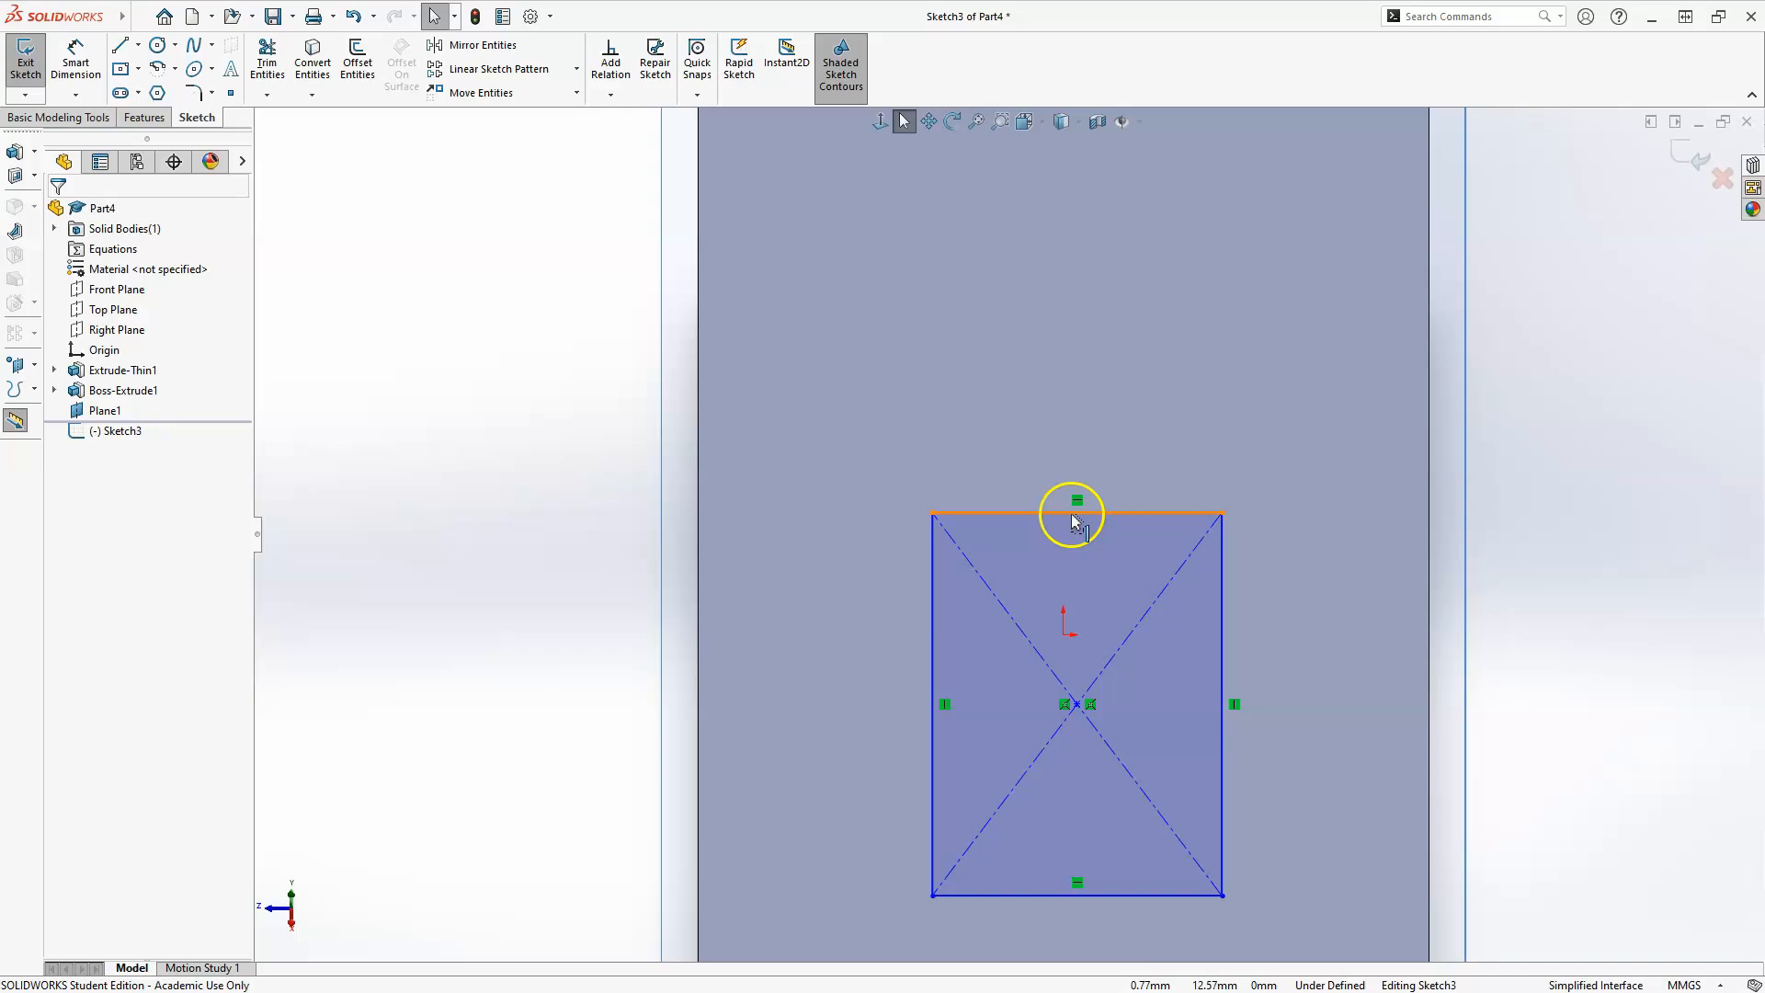
{"action": "left_click", "coordinate": [983, 514]}
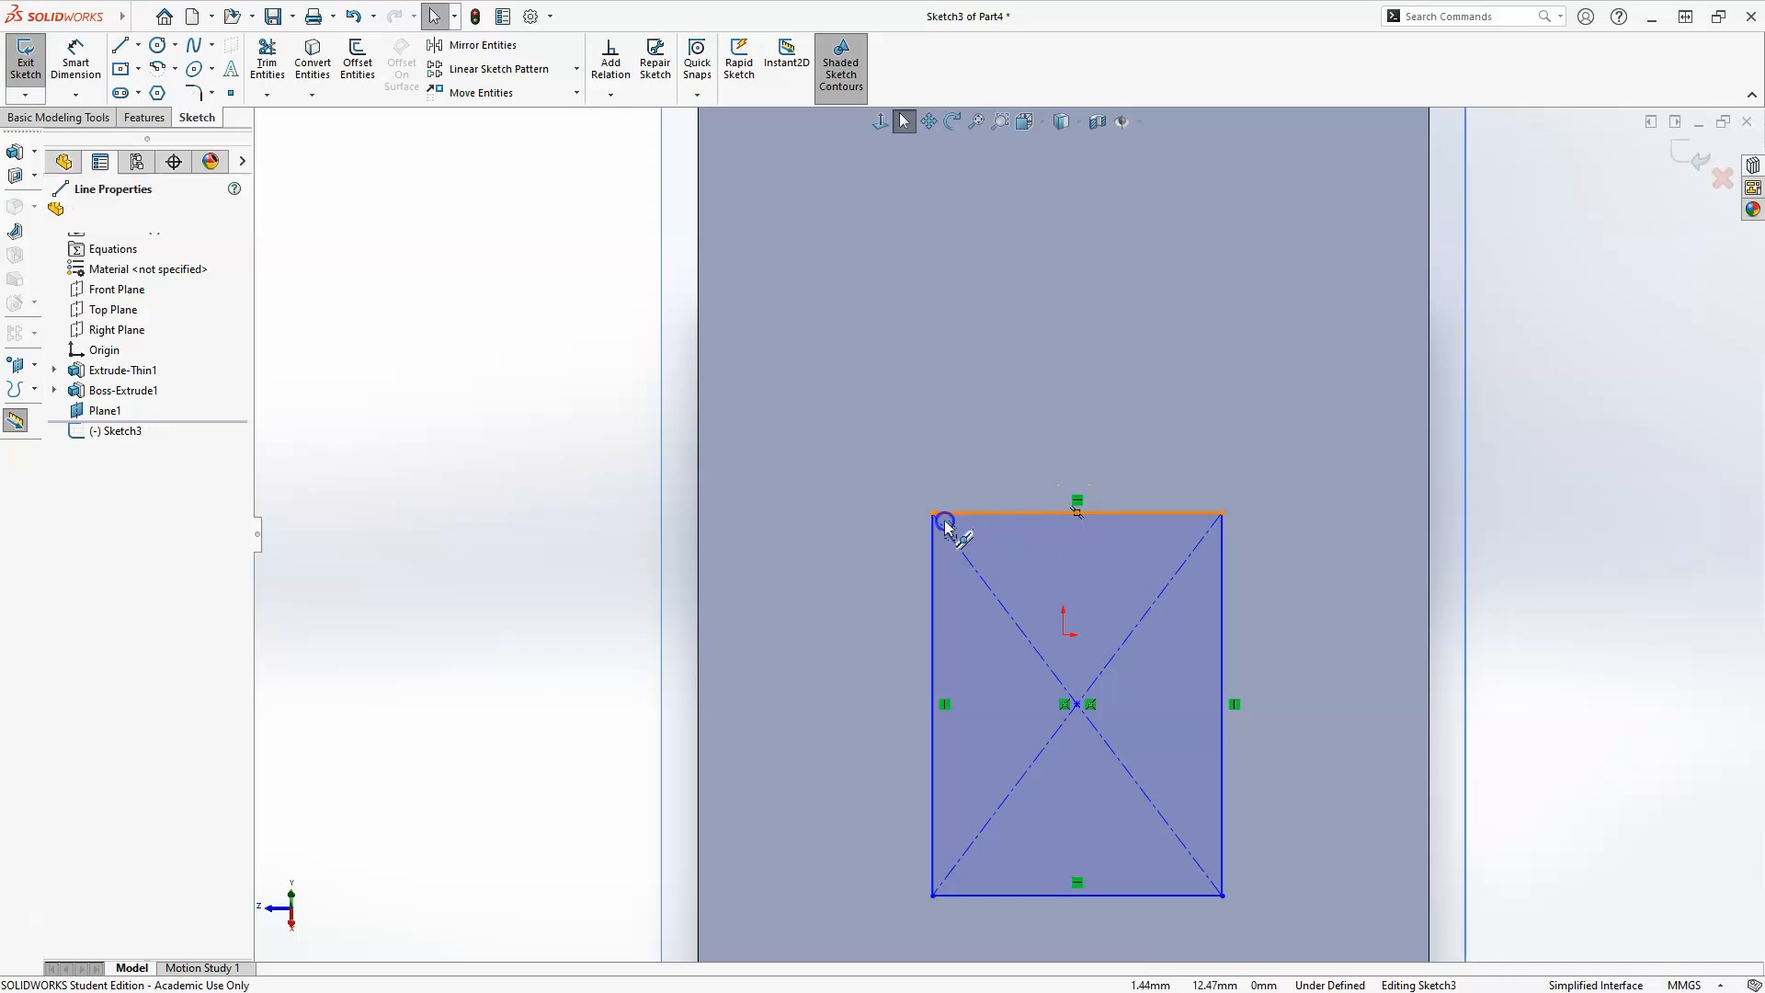
{"action": "left_click", "coordinate": [934, 515]}
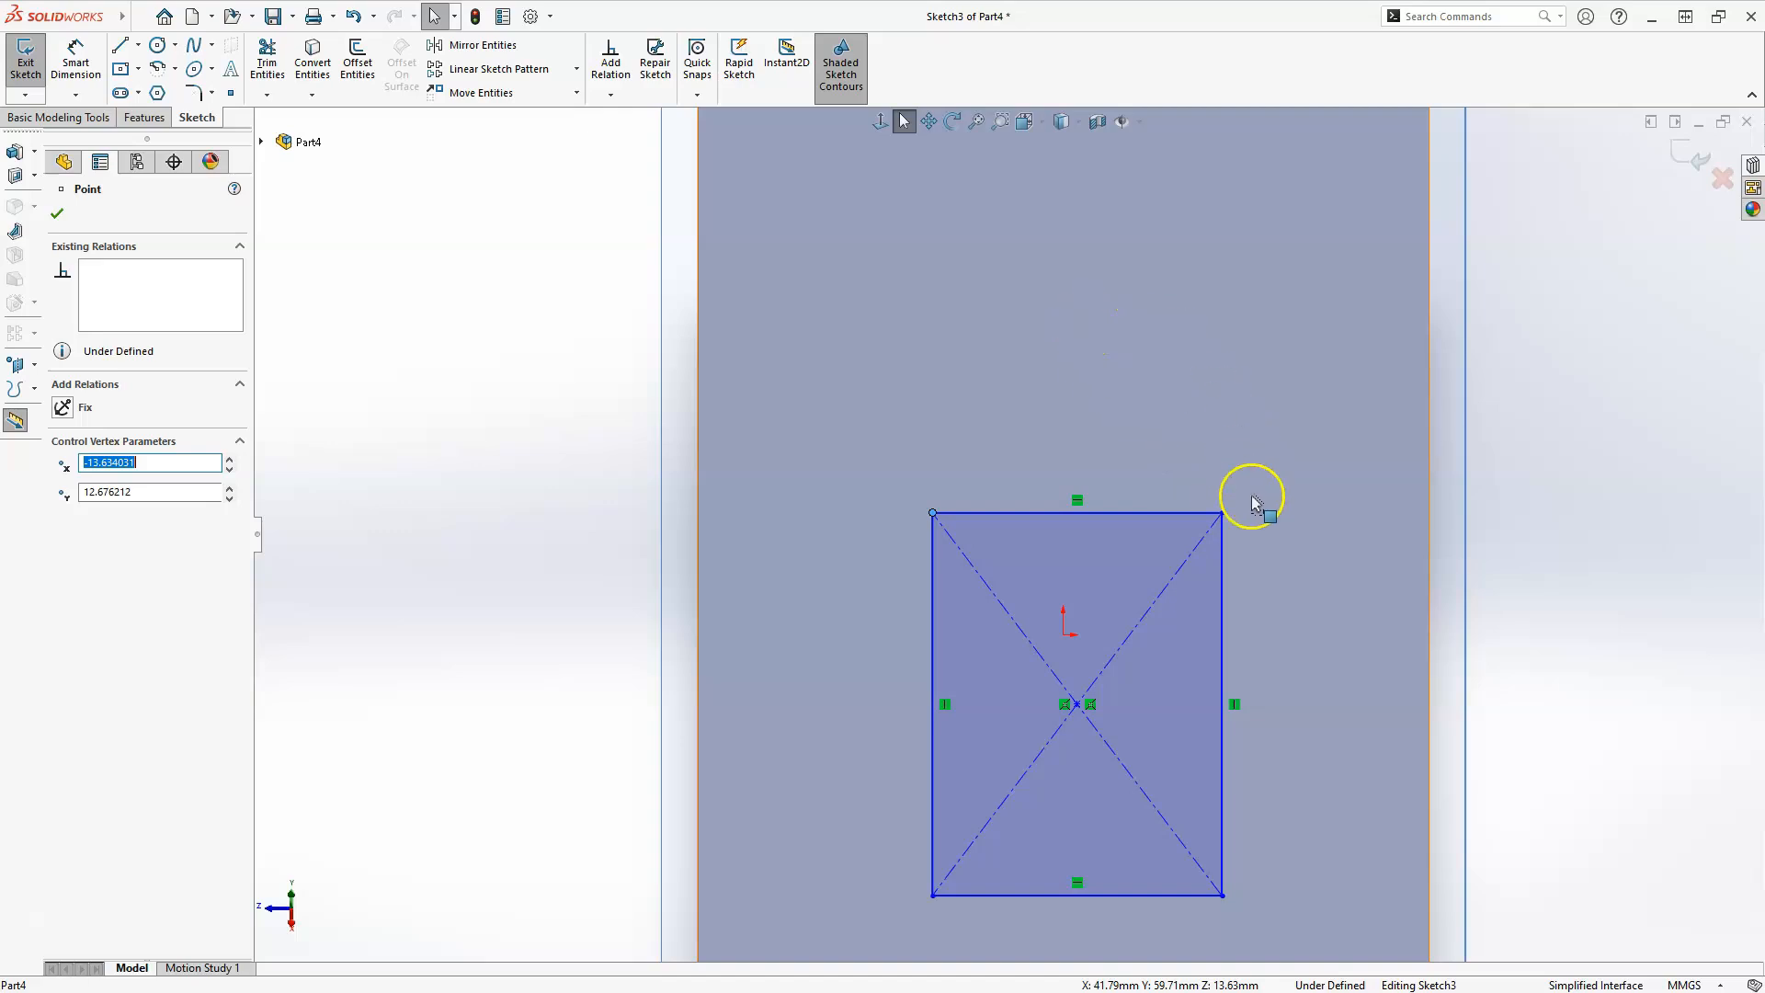
{"action": "left_click", "coordinate": [627, 223]}
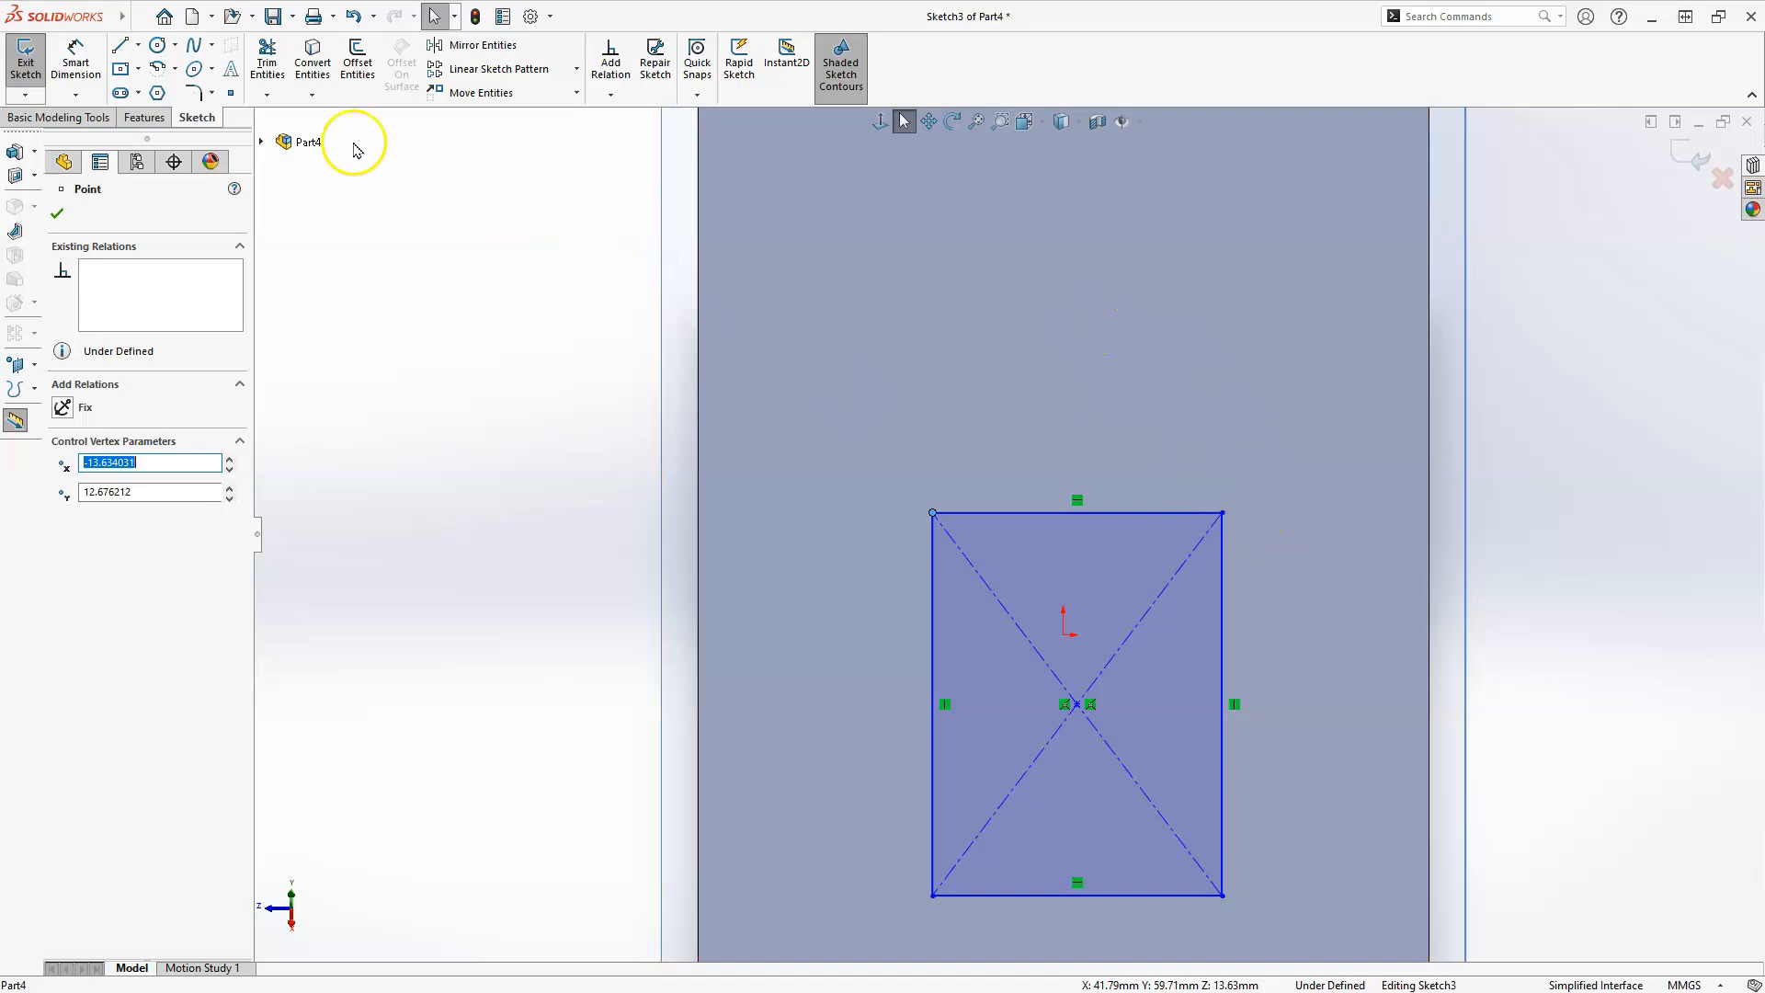
Draw a 180° centerpoint arc of about 15 mm radius above the rectangle, centered on its upper line's midpoint and ending at its upper corners.
{"action": "left_click", "coordinate": [159, 71]}
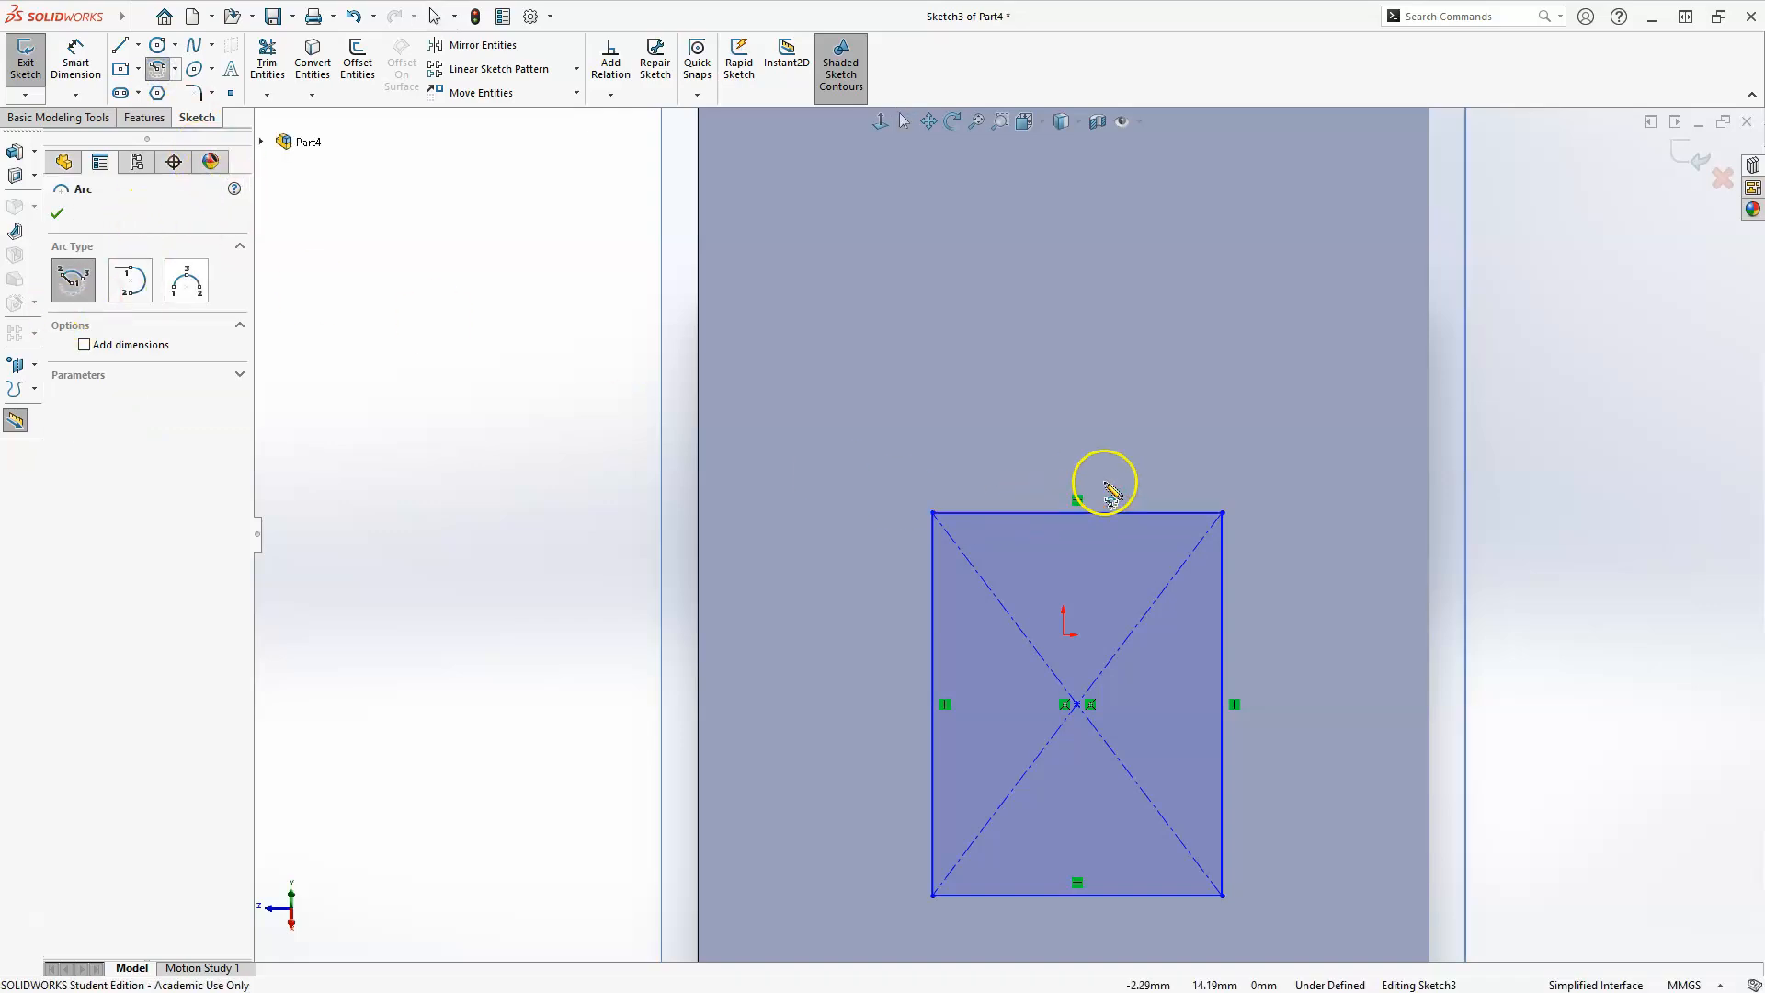
{"action": "left_click", "coordinate": [1078, 512]}
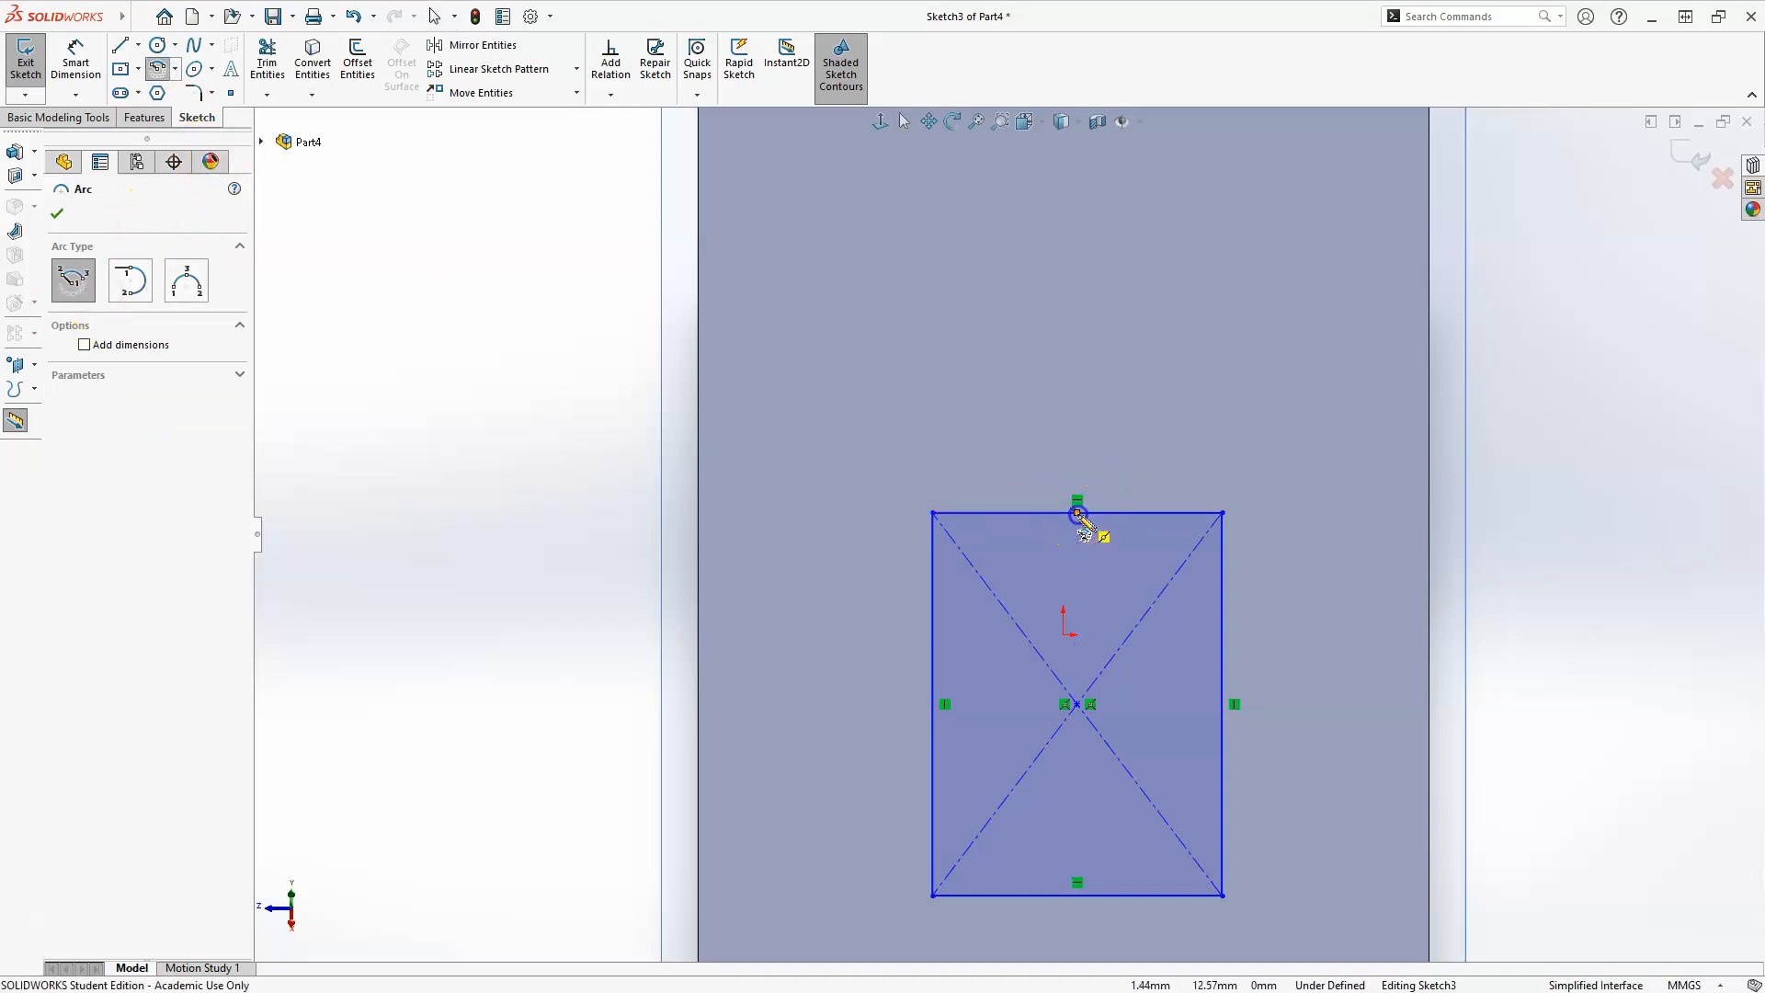
{"action": "left_click", "coordinate": [932, 513]}
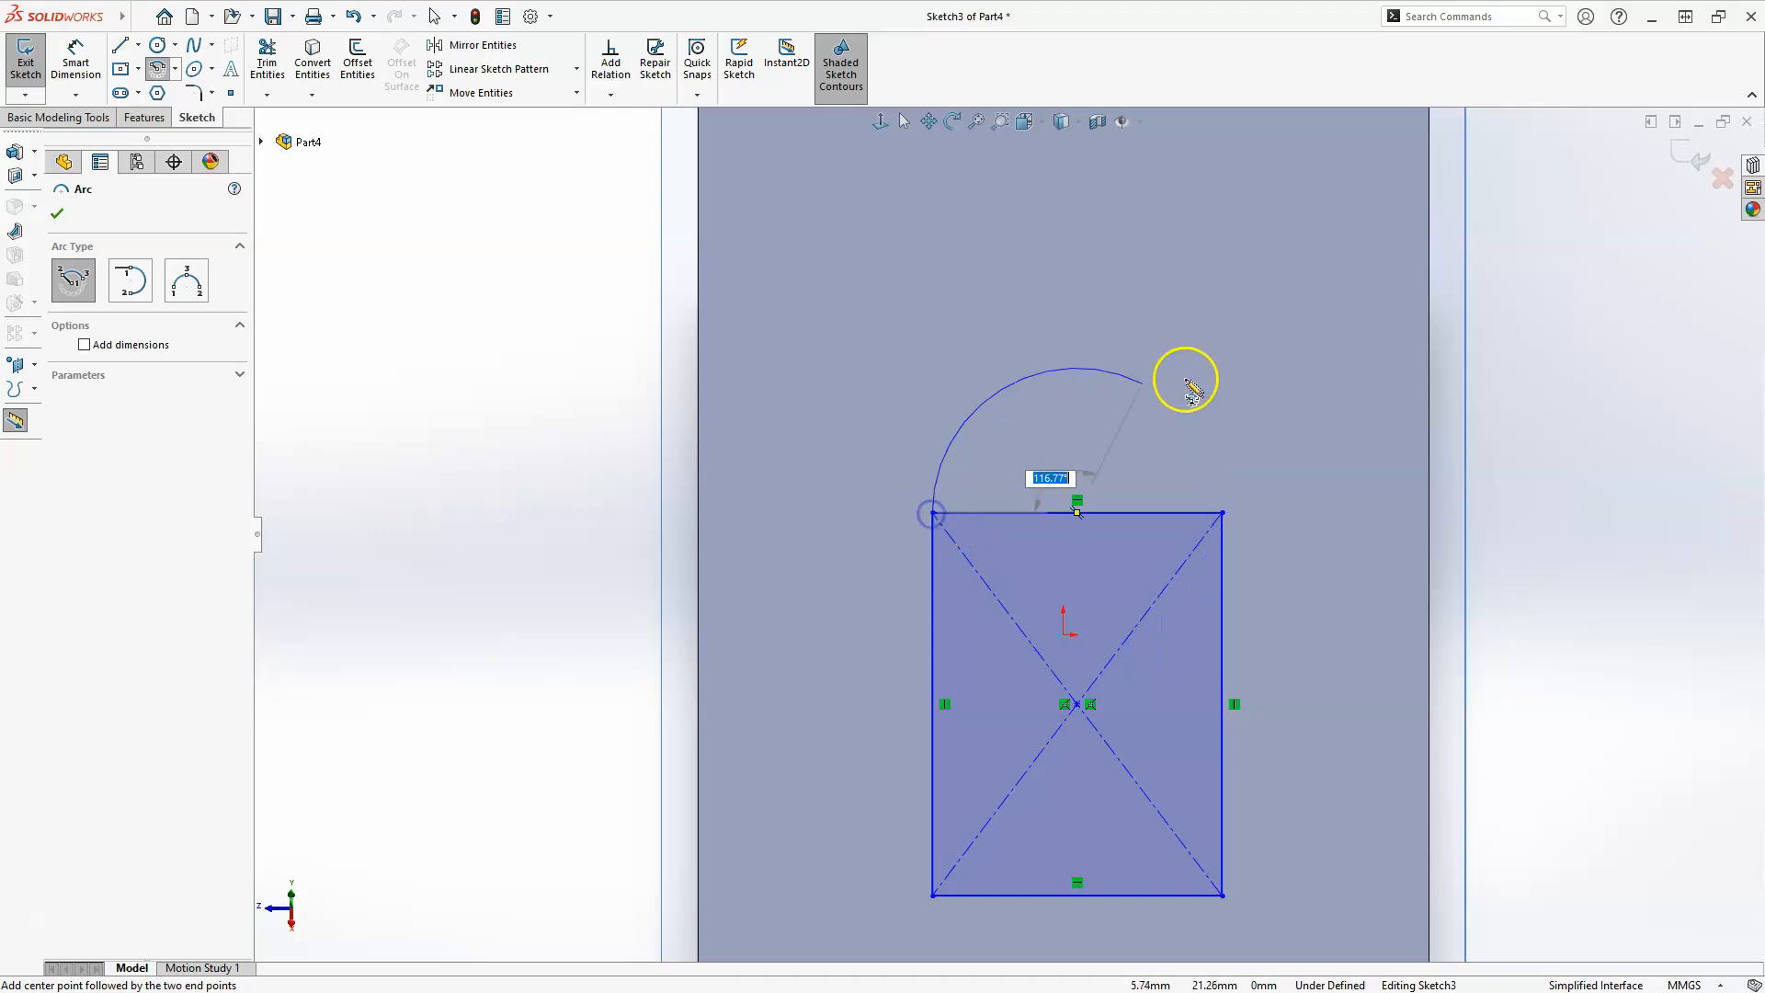
{"action": "left_click", "coordinate": [1223, 514]}
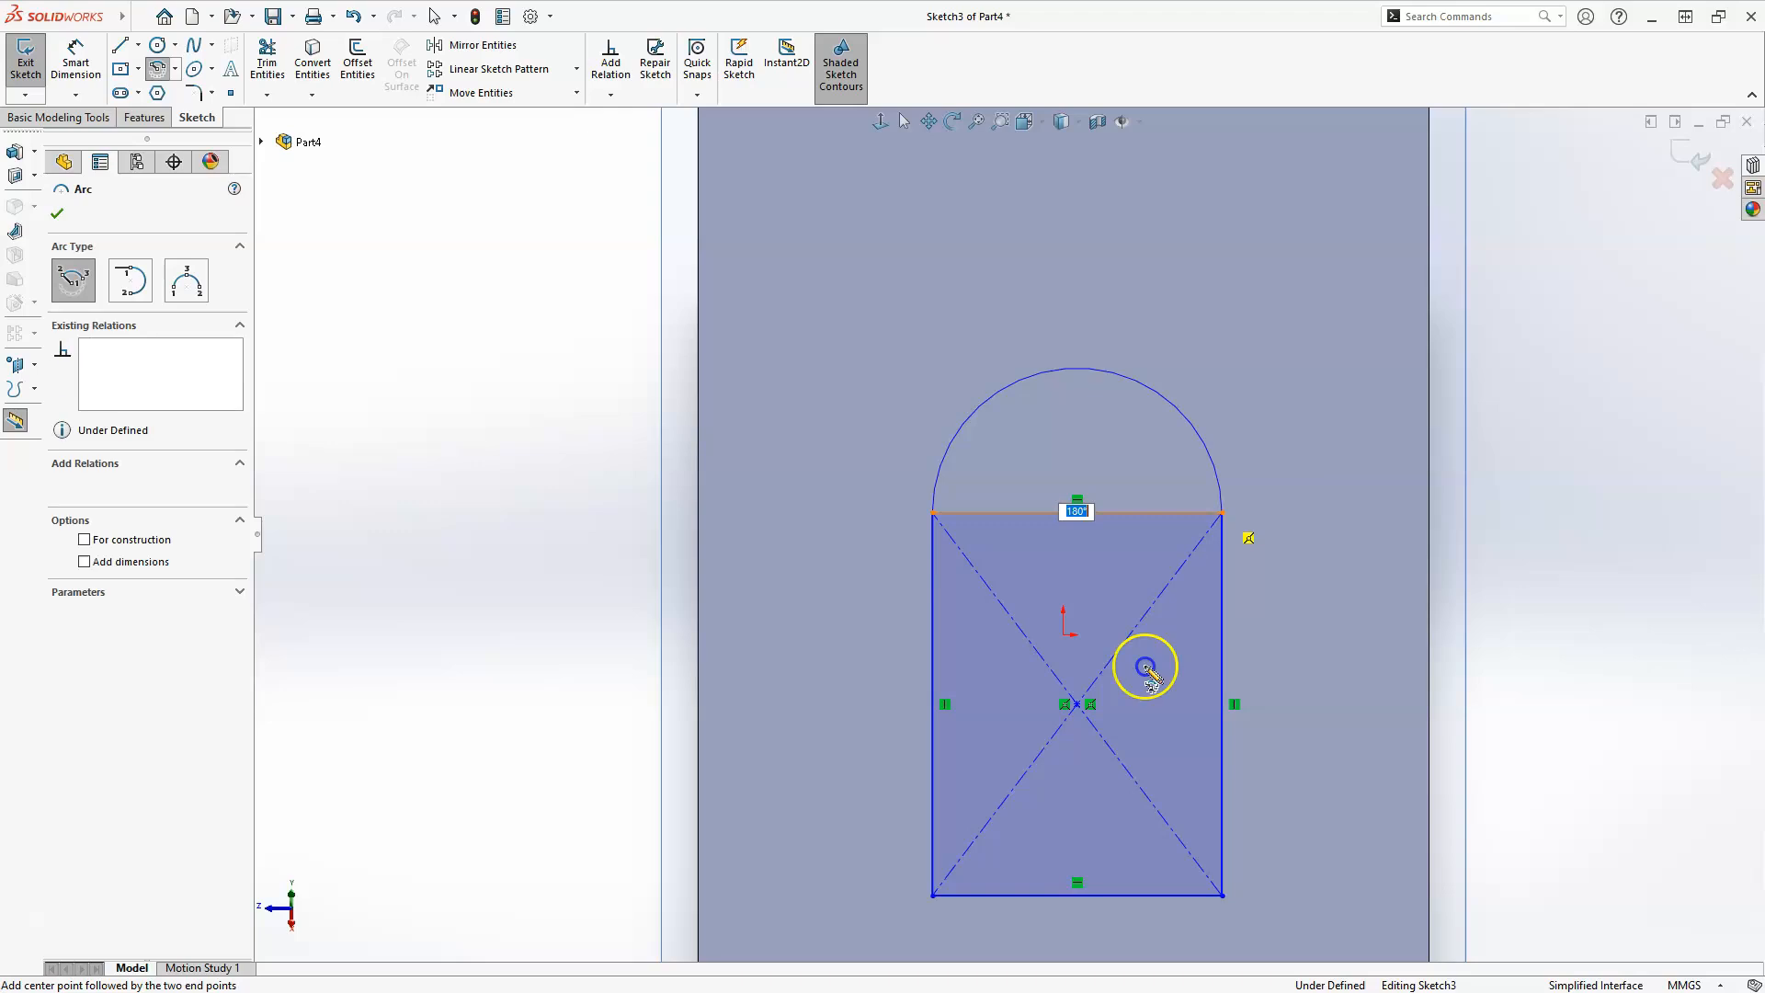
{"action": "key", "text": "Escape"}
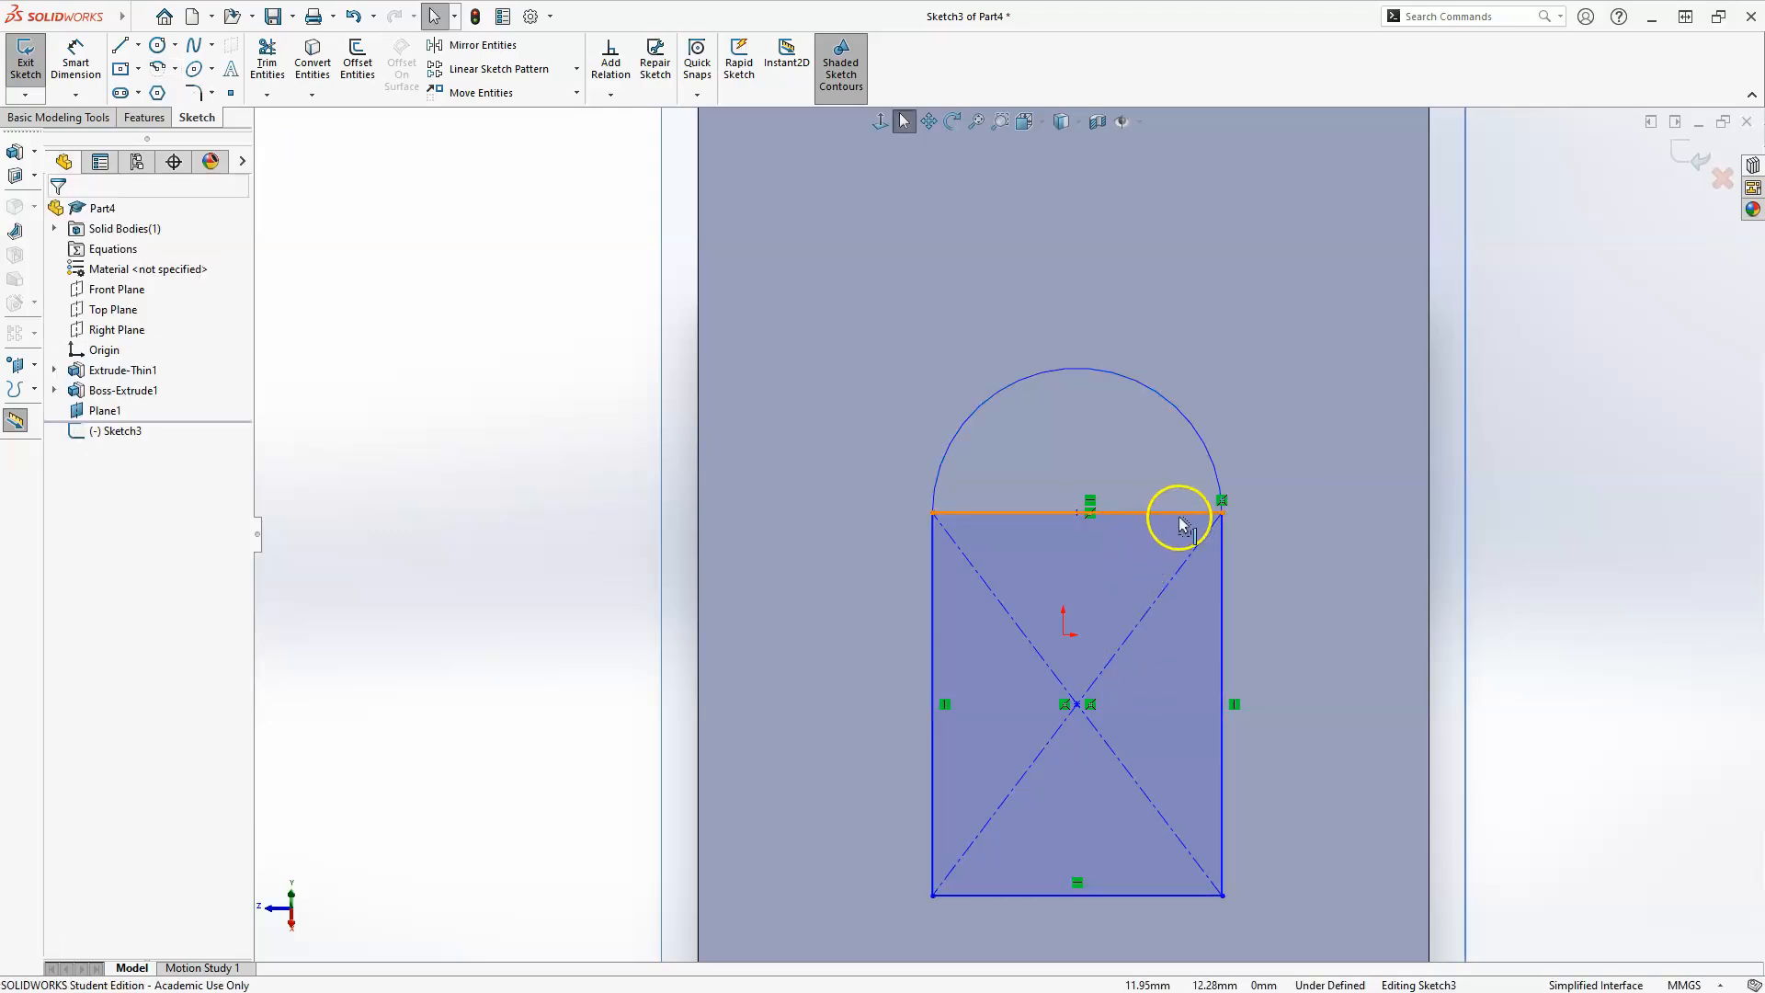
Convert the rectangle's upper line, between the arc's endpoints, to construction geometry.
{"action": "left_click", "coordinate": [1181, 515]}
{"action": "right_click", "coordinate": [1181, 517]}
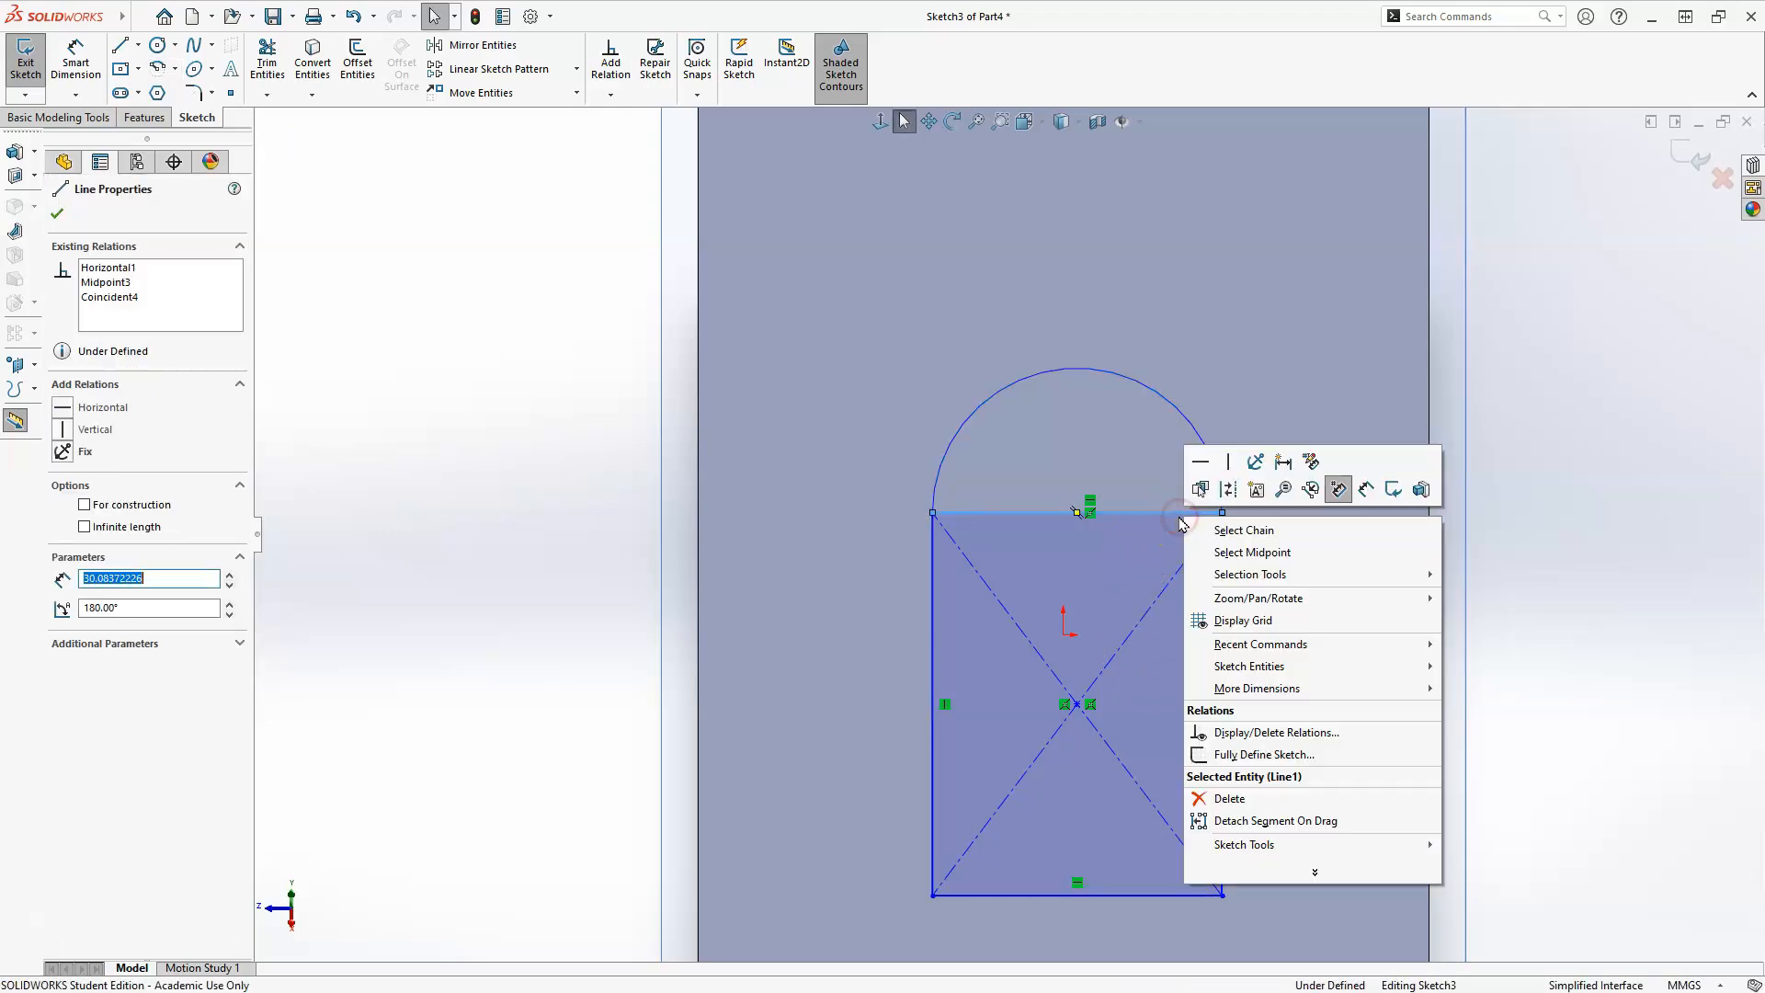
{"action": "left_click", "coordinate": [1230, 482]}
{"action": "left_click", "coordinate": [1104, 651]}
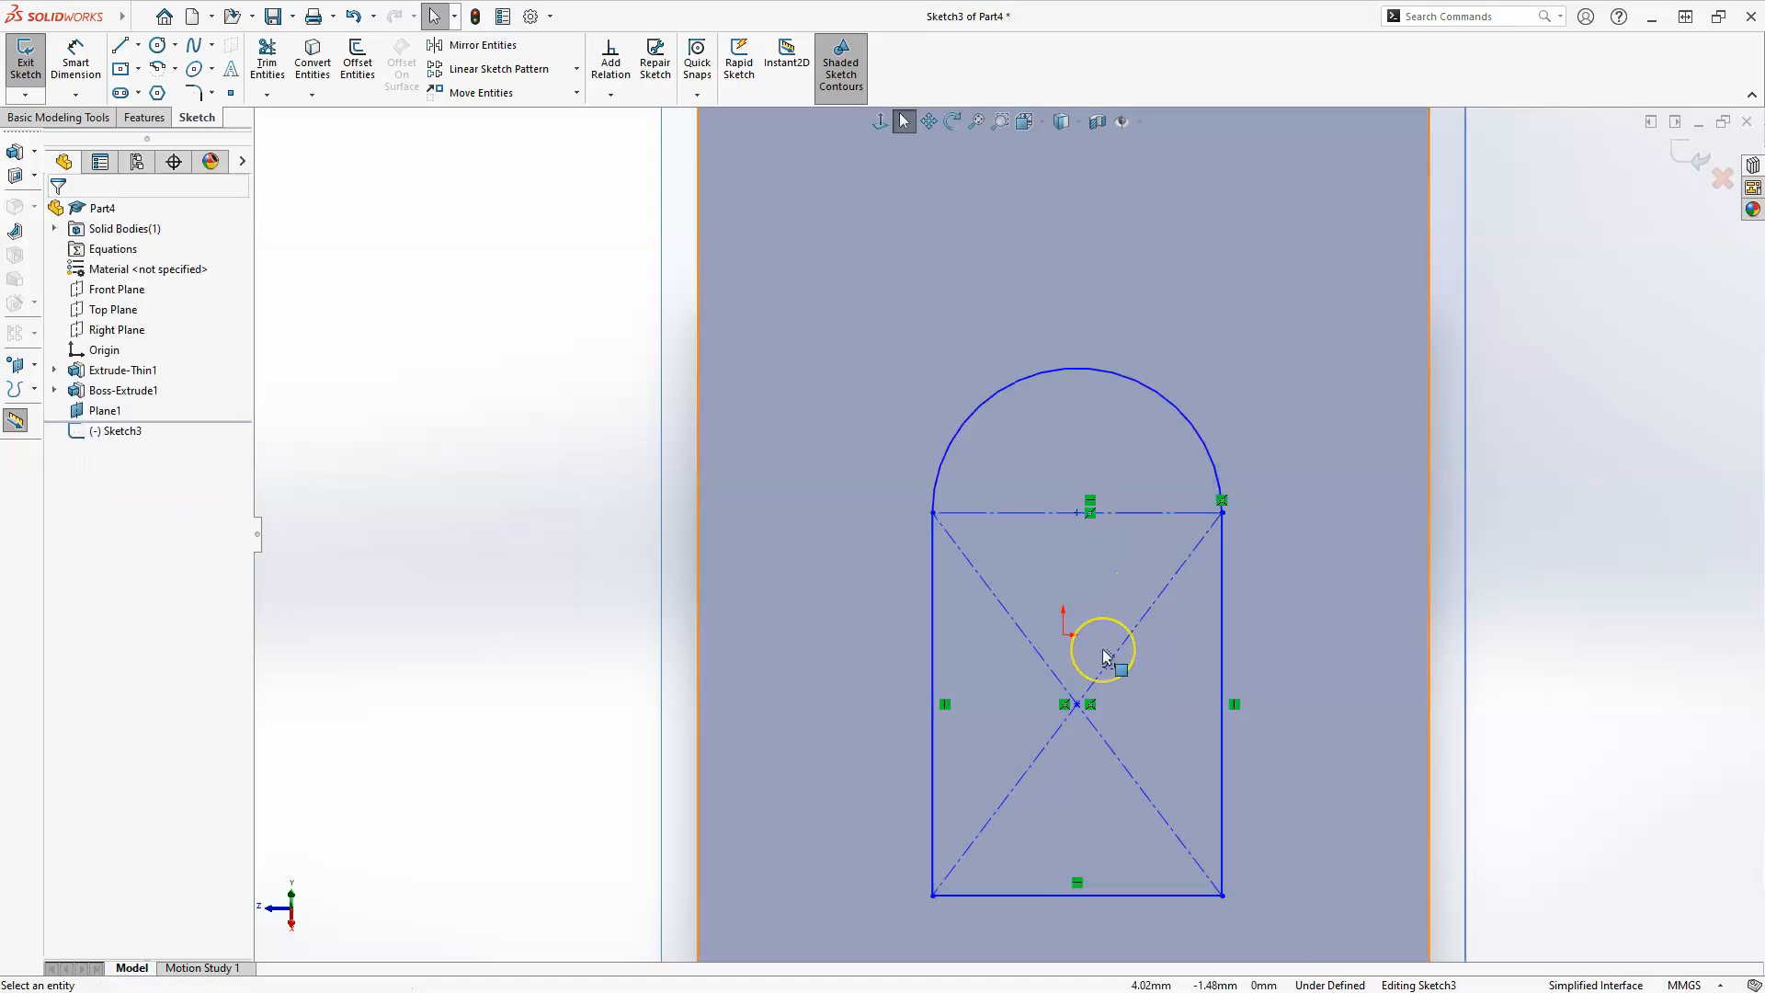
Add tangent relations between the arc and both vertical side lines of the rectangle.
{"action": "left_click", "coordinate": [943, 469]}
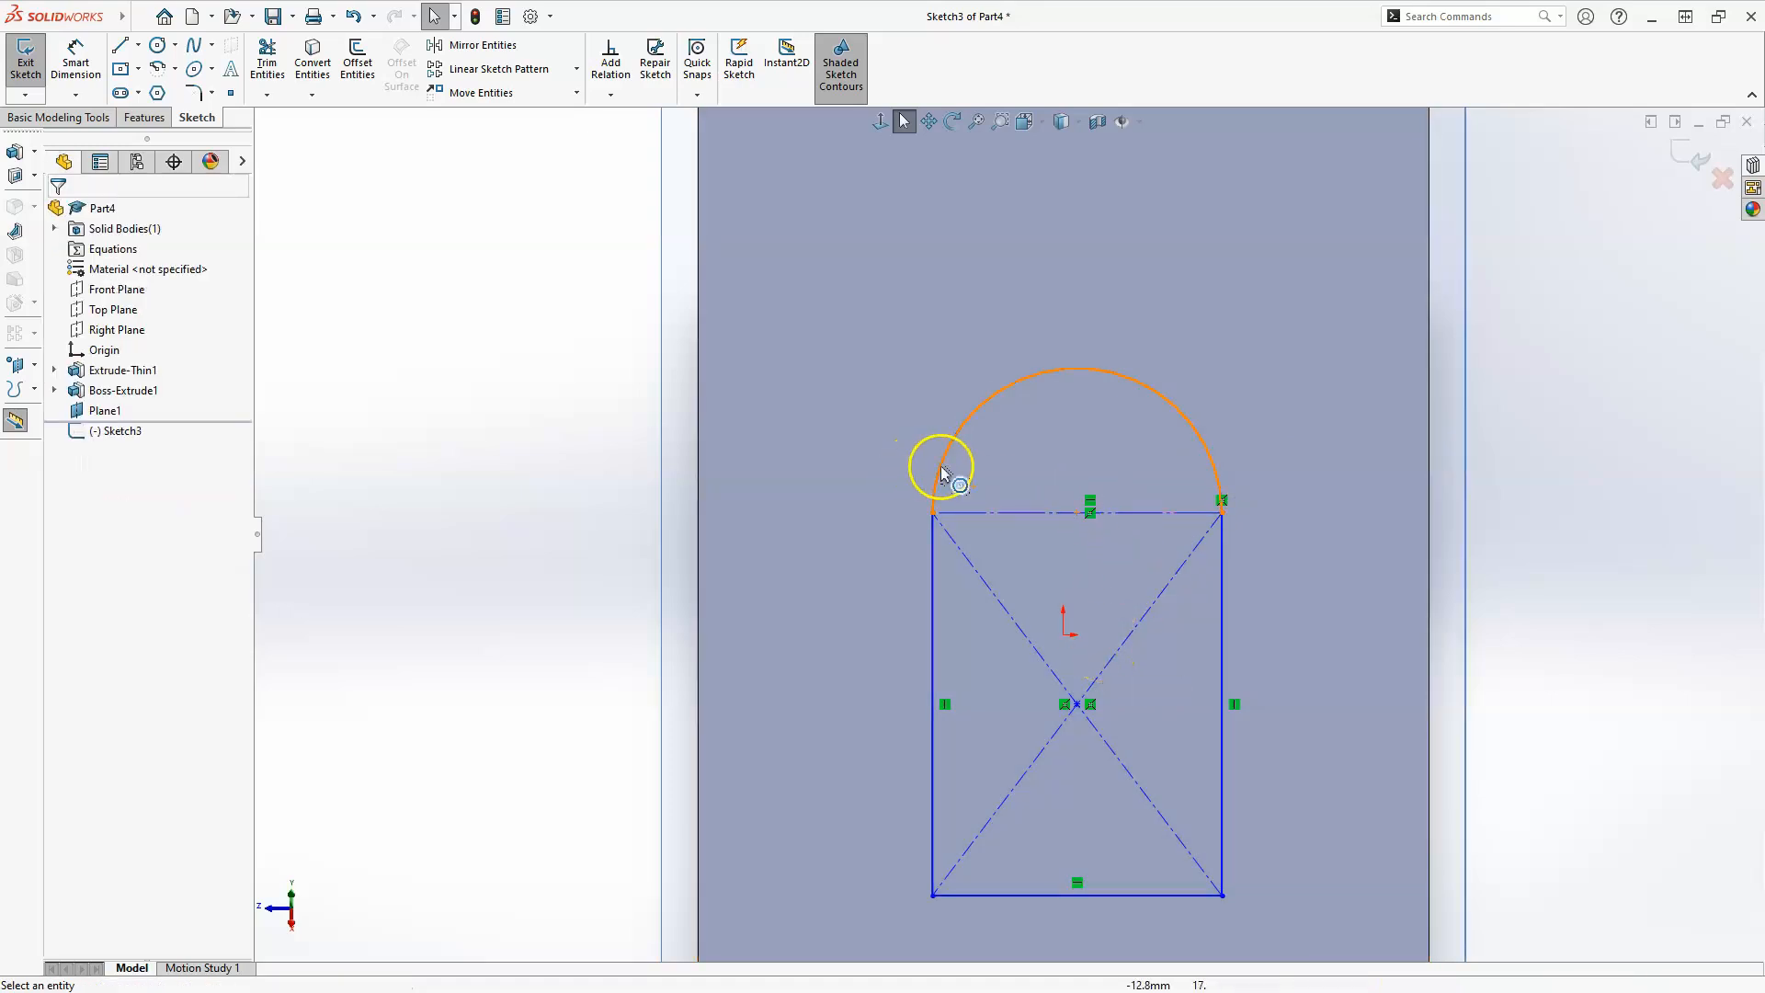
{"action": "left_click", "coordinate": [933, 598]}
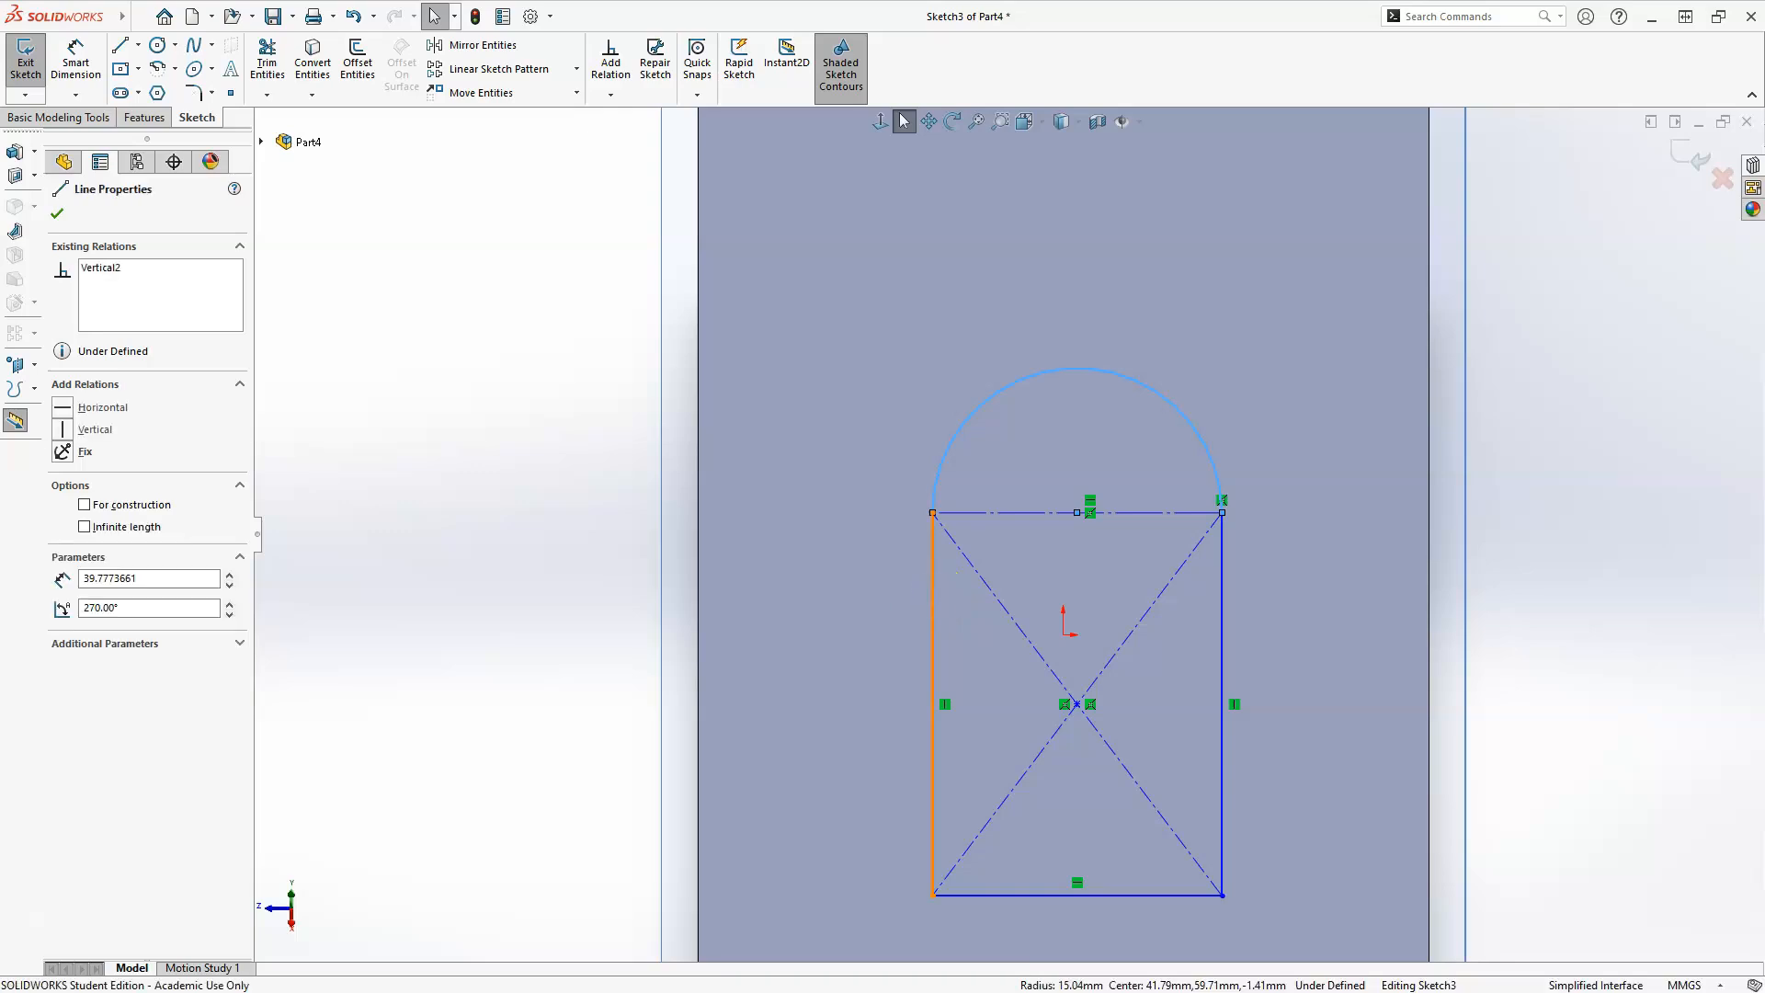
{"action": "left_click", "coordinate": [988, 514]}
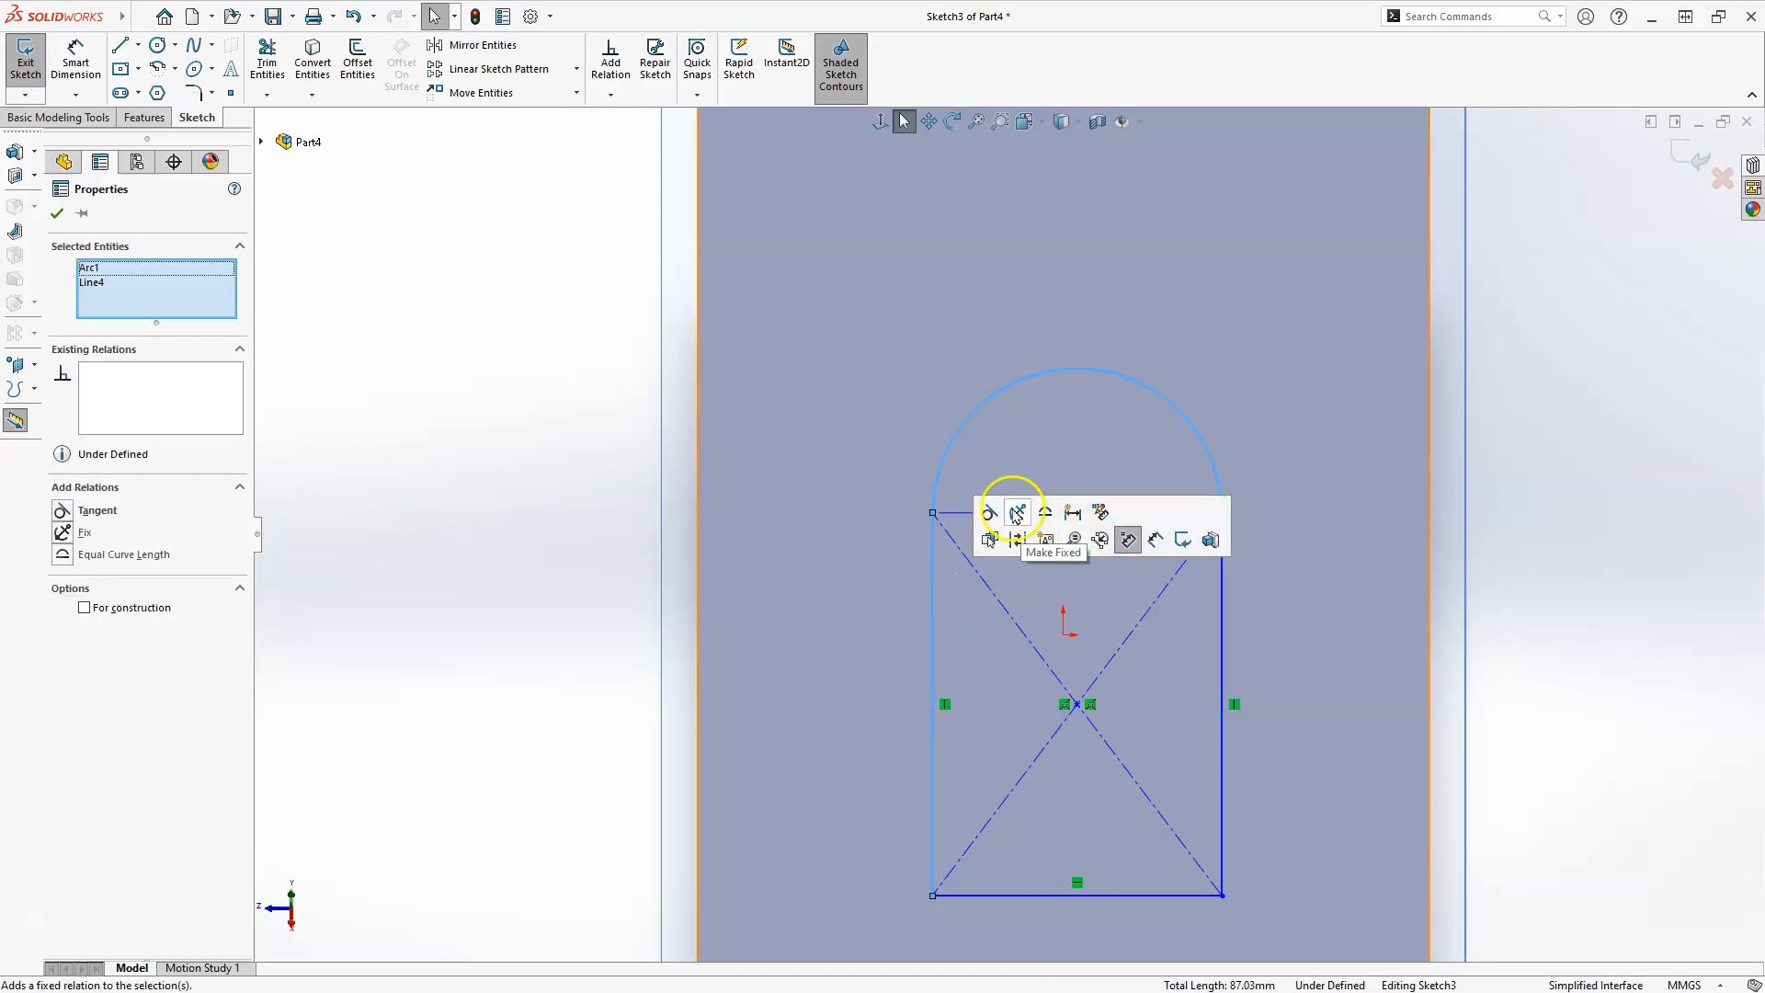
{"action": "left_click", "coordinate": [1239, 701]}
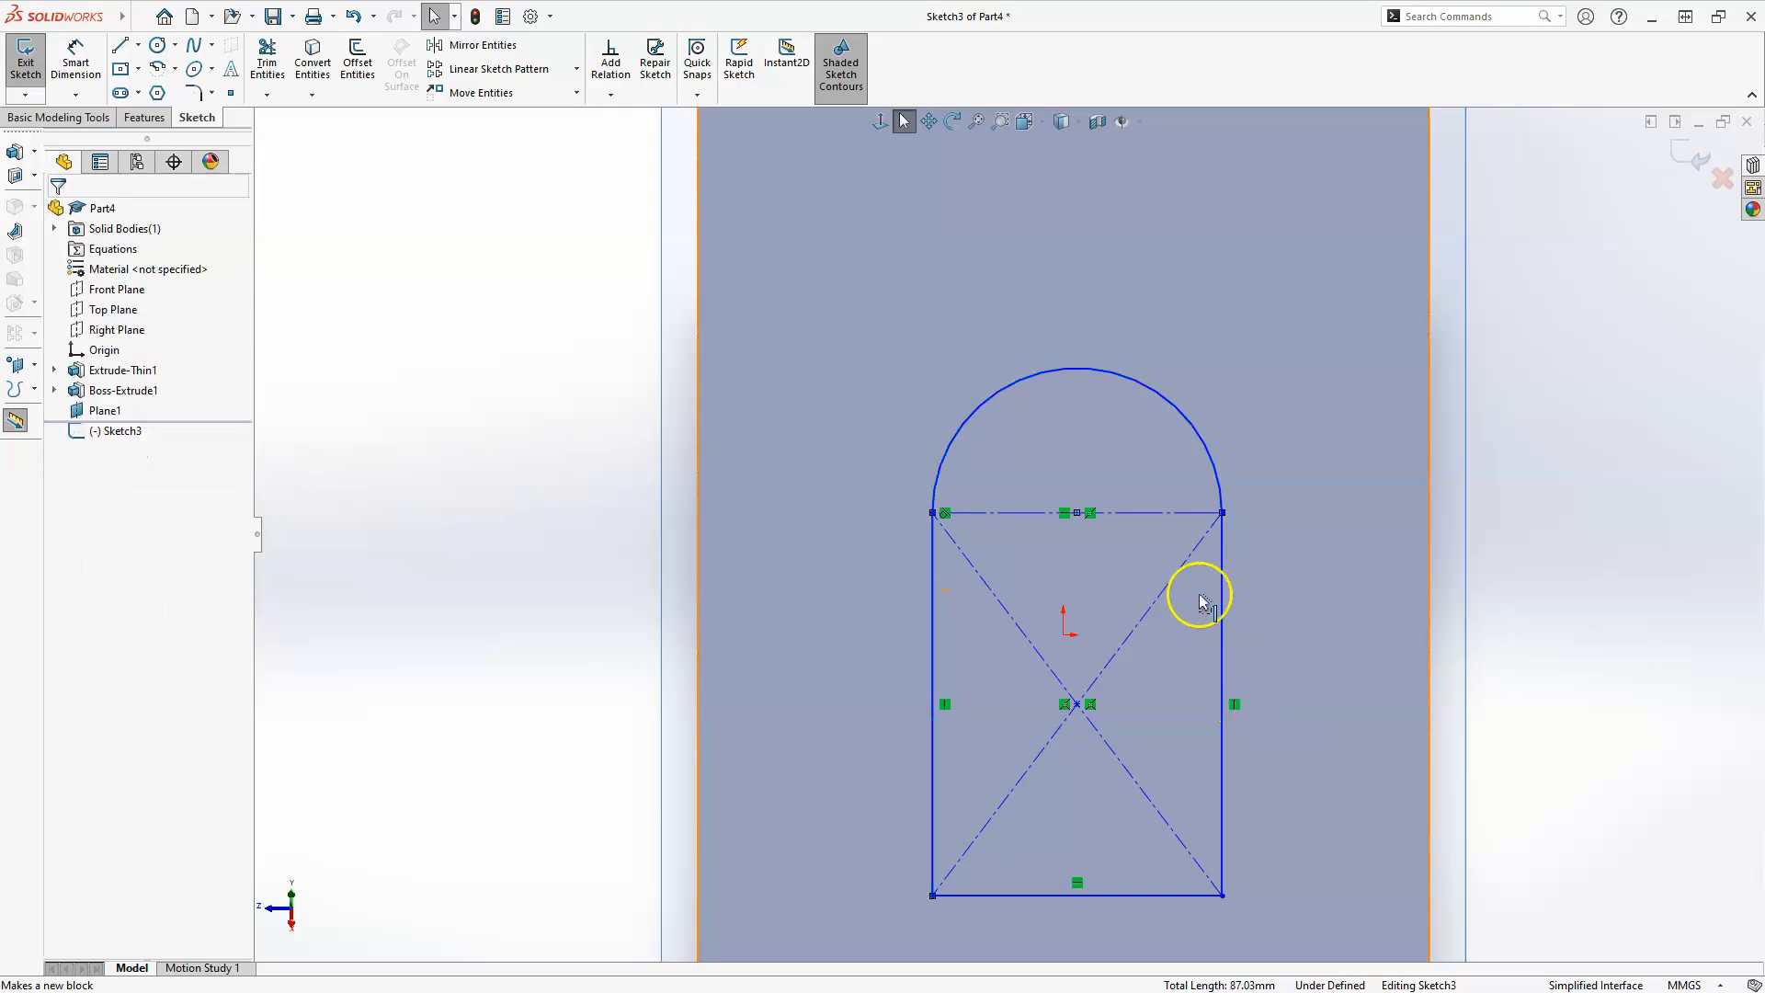
{"action": "left_click", "coordinate": [1221, 577]}
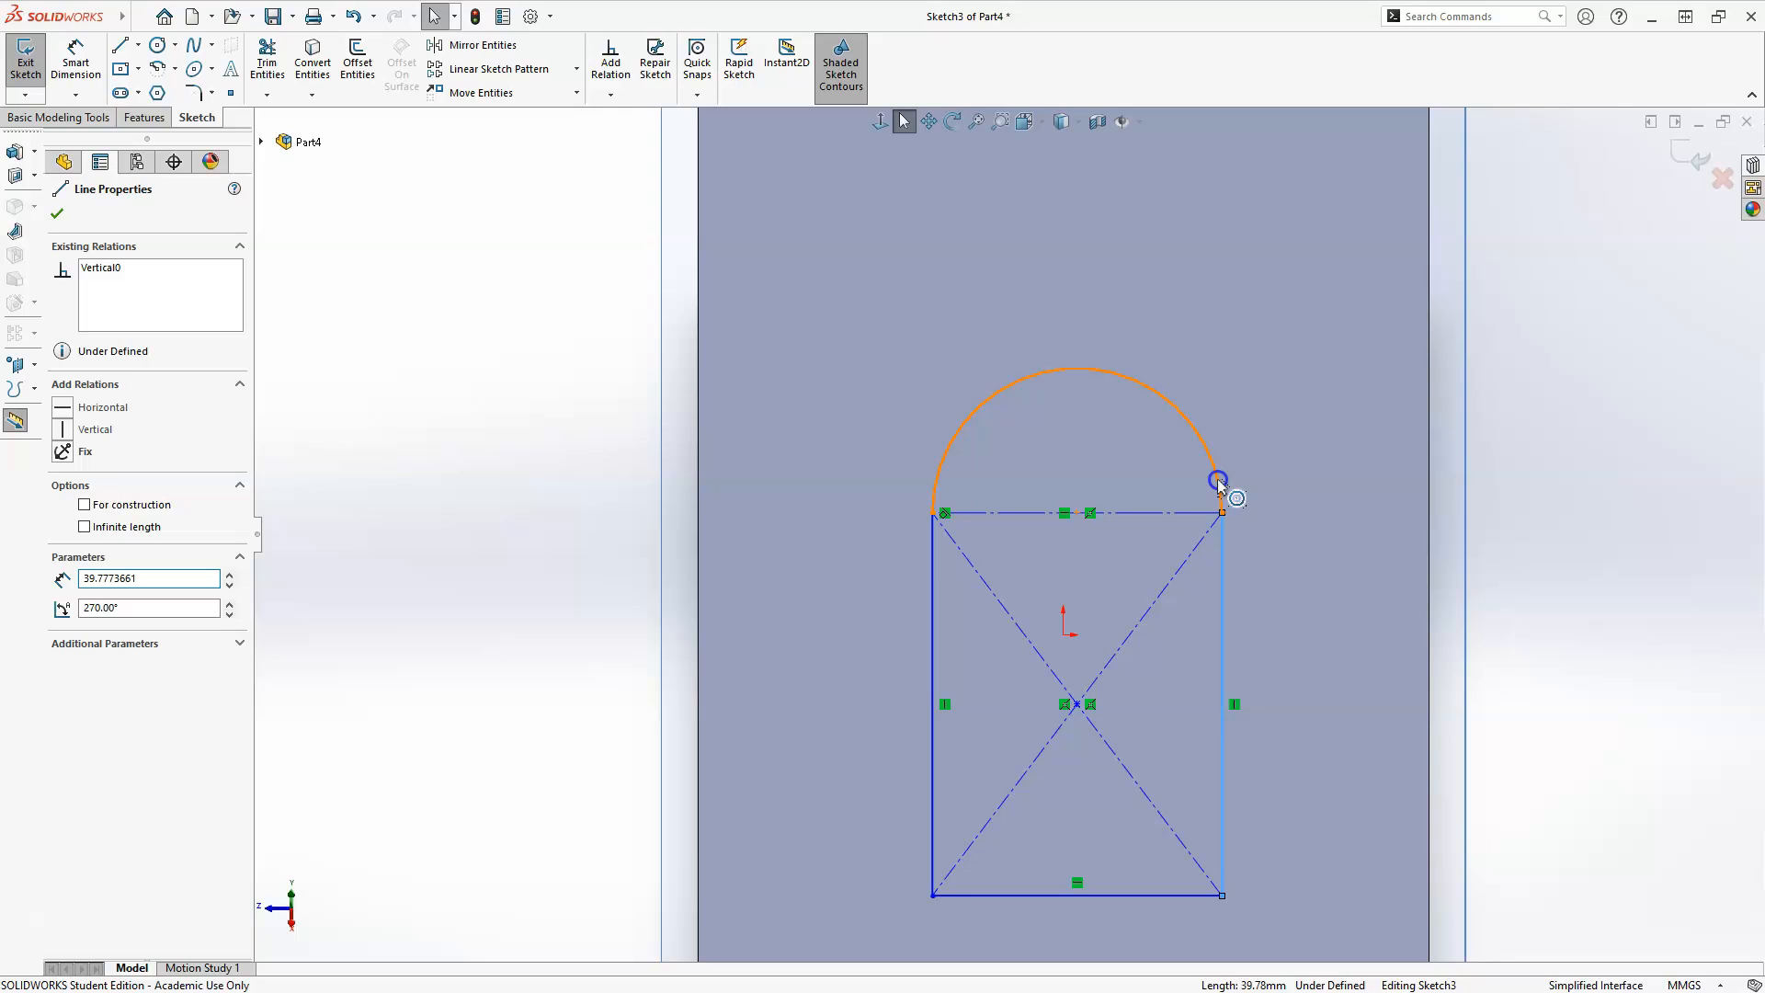
{"action": "left_click", "coordinate": [1218, 478], "text": "ctrl"}
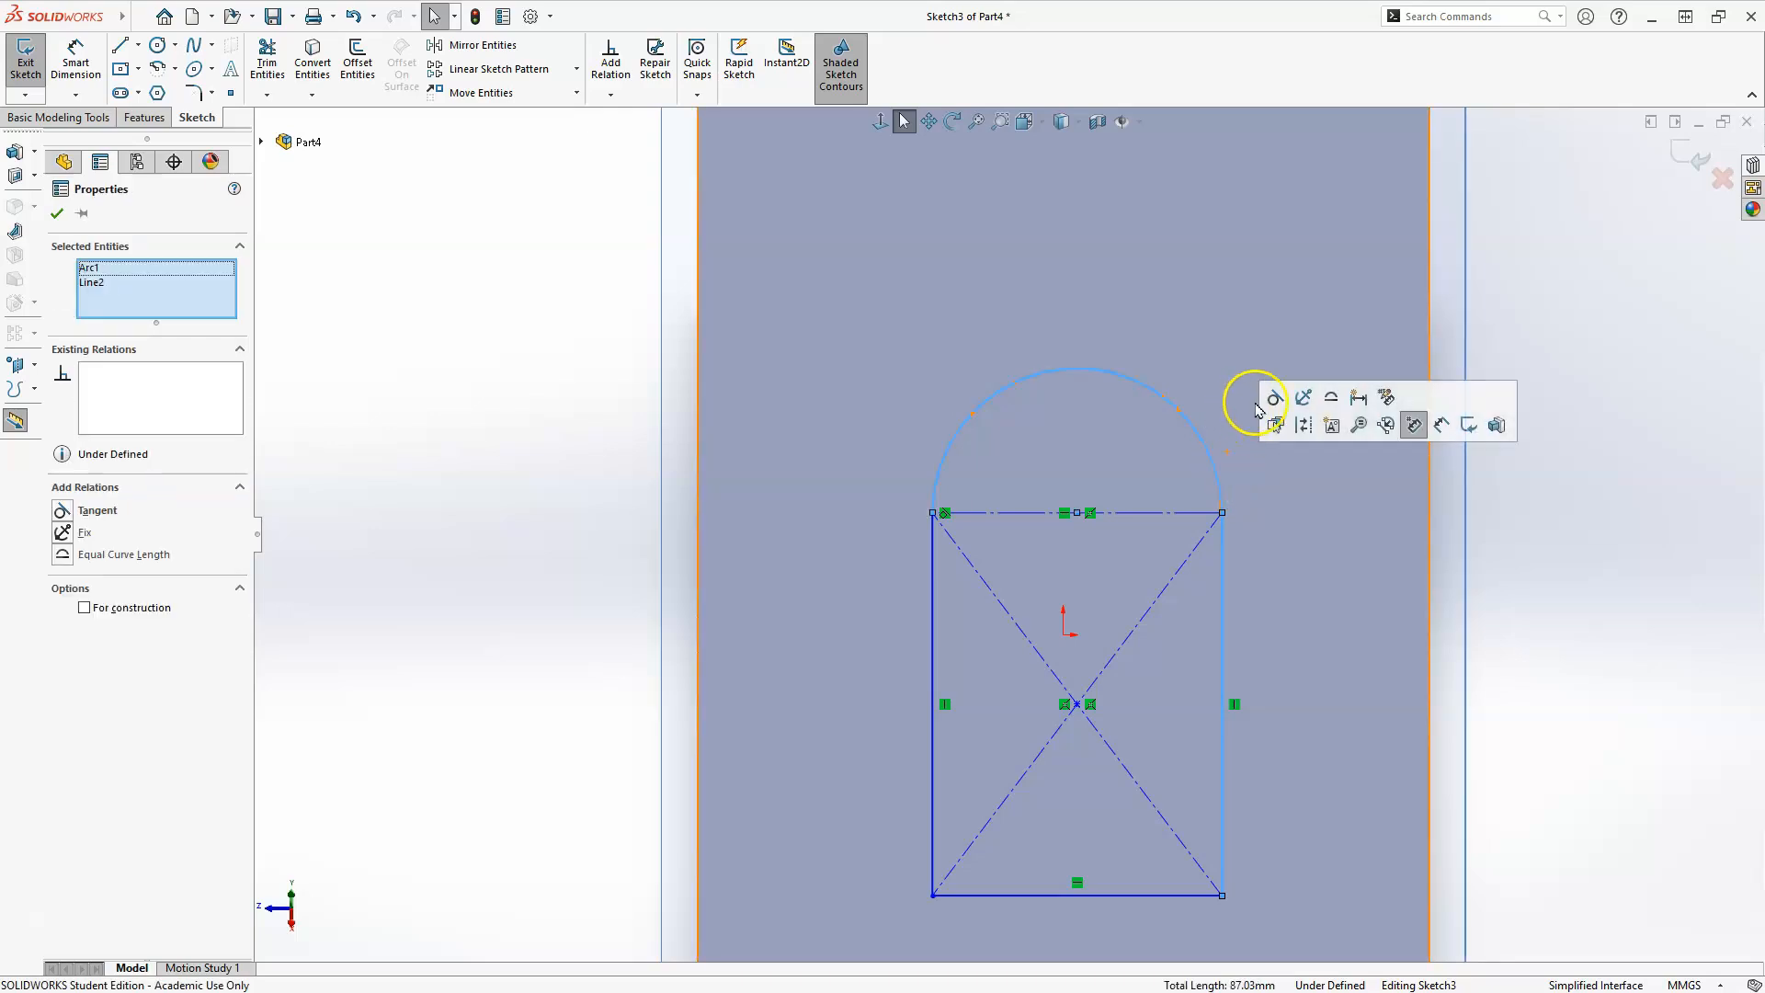
{"action": "left_click", "coordinate": [1273, 398]}
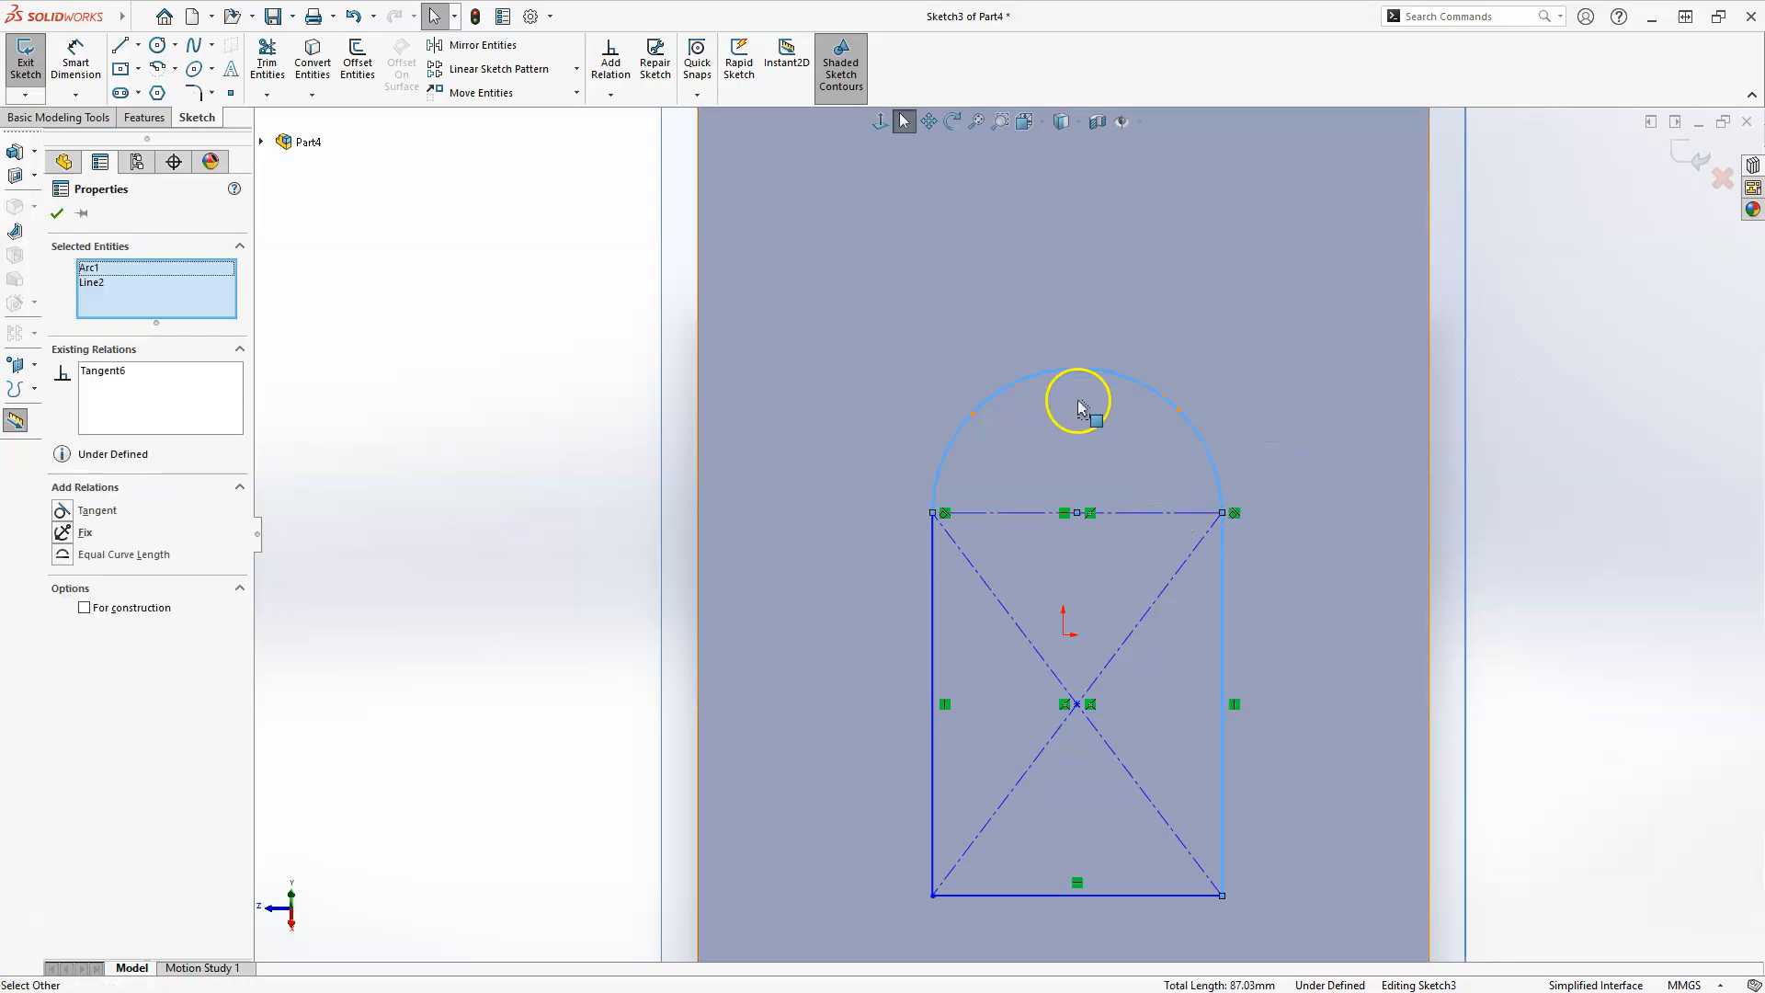
{"action": "scroll", "coordinate": [1081, 394], "scroll_direction": "up", "scroll_amount": 2}
{"action": "scroll", "coordinate": [1031, 846], "scroll_direction": "down", "scroll_amount": 2}
{"action": "key", "text": "Escape"}
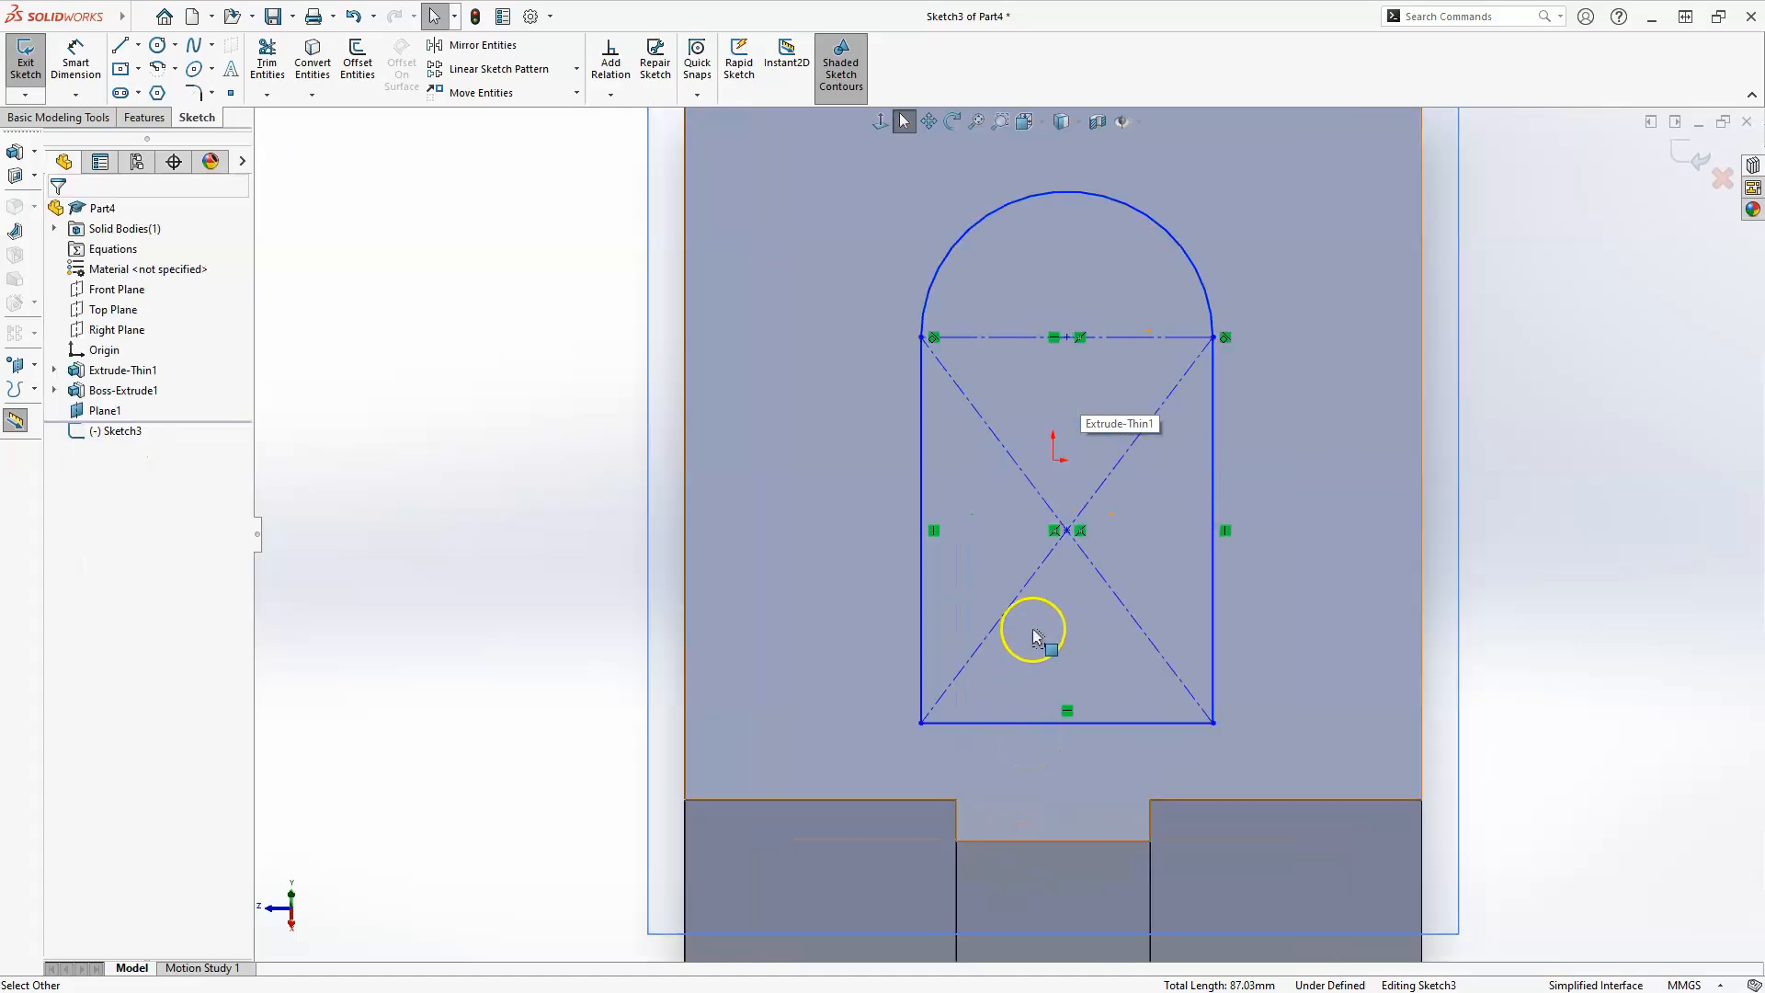
Dimension the arc at the top of the profile with a 22 mm radius.
{"action": "scroll", "coordinate": [1104, 671], "scroll_direction": "up", "scroll_amount": 2}
{"action": "scroll", "coordinate": [1009, 236], "scroll_direction": "down", "scroll_amount": 1}
{"action": "scroll", "coordinate": [668, 125], "scroll_direction": "down", "scroll_amount": 2}
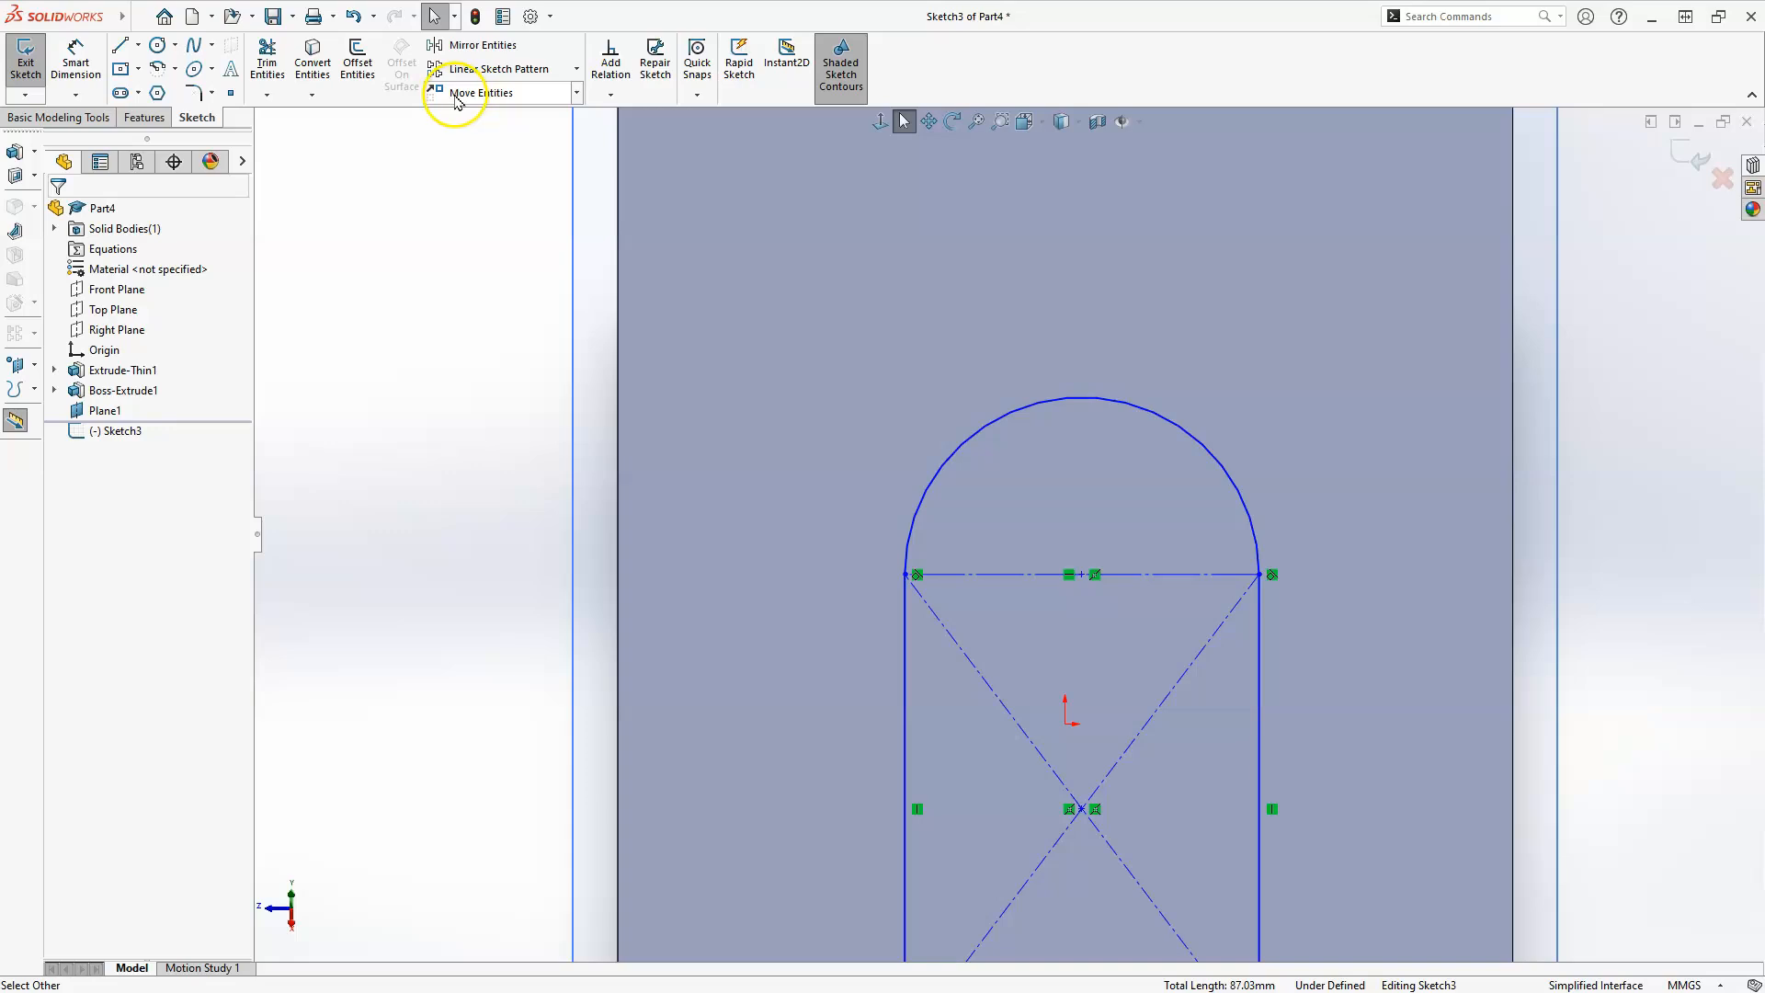
{"action": "left_click", "coordinate": [92, 81]}
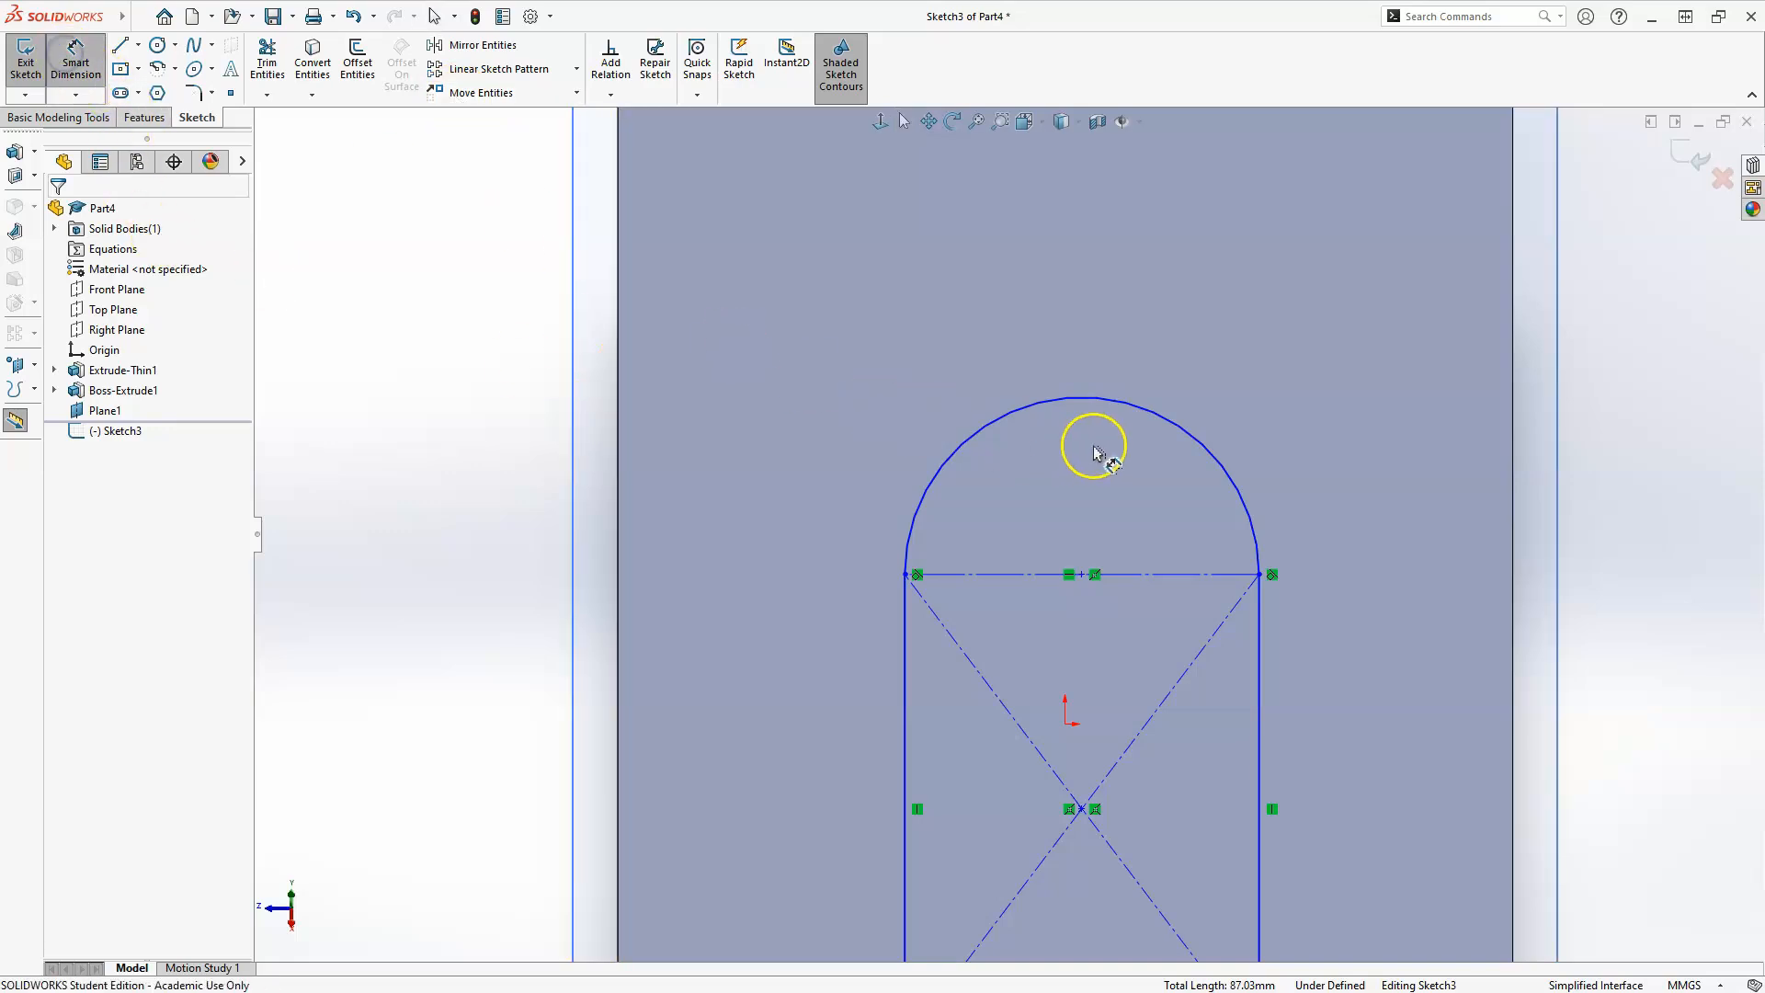
{"action": "left_click", "coordinate": [1206, 455]}
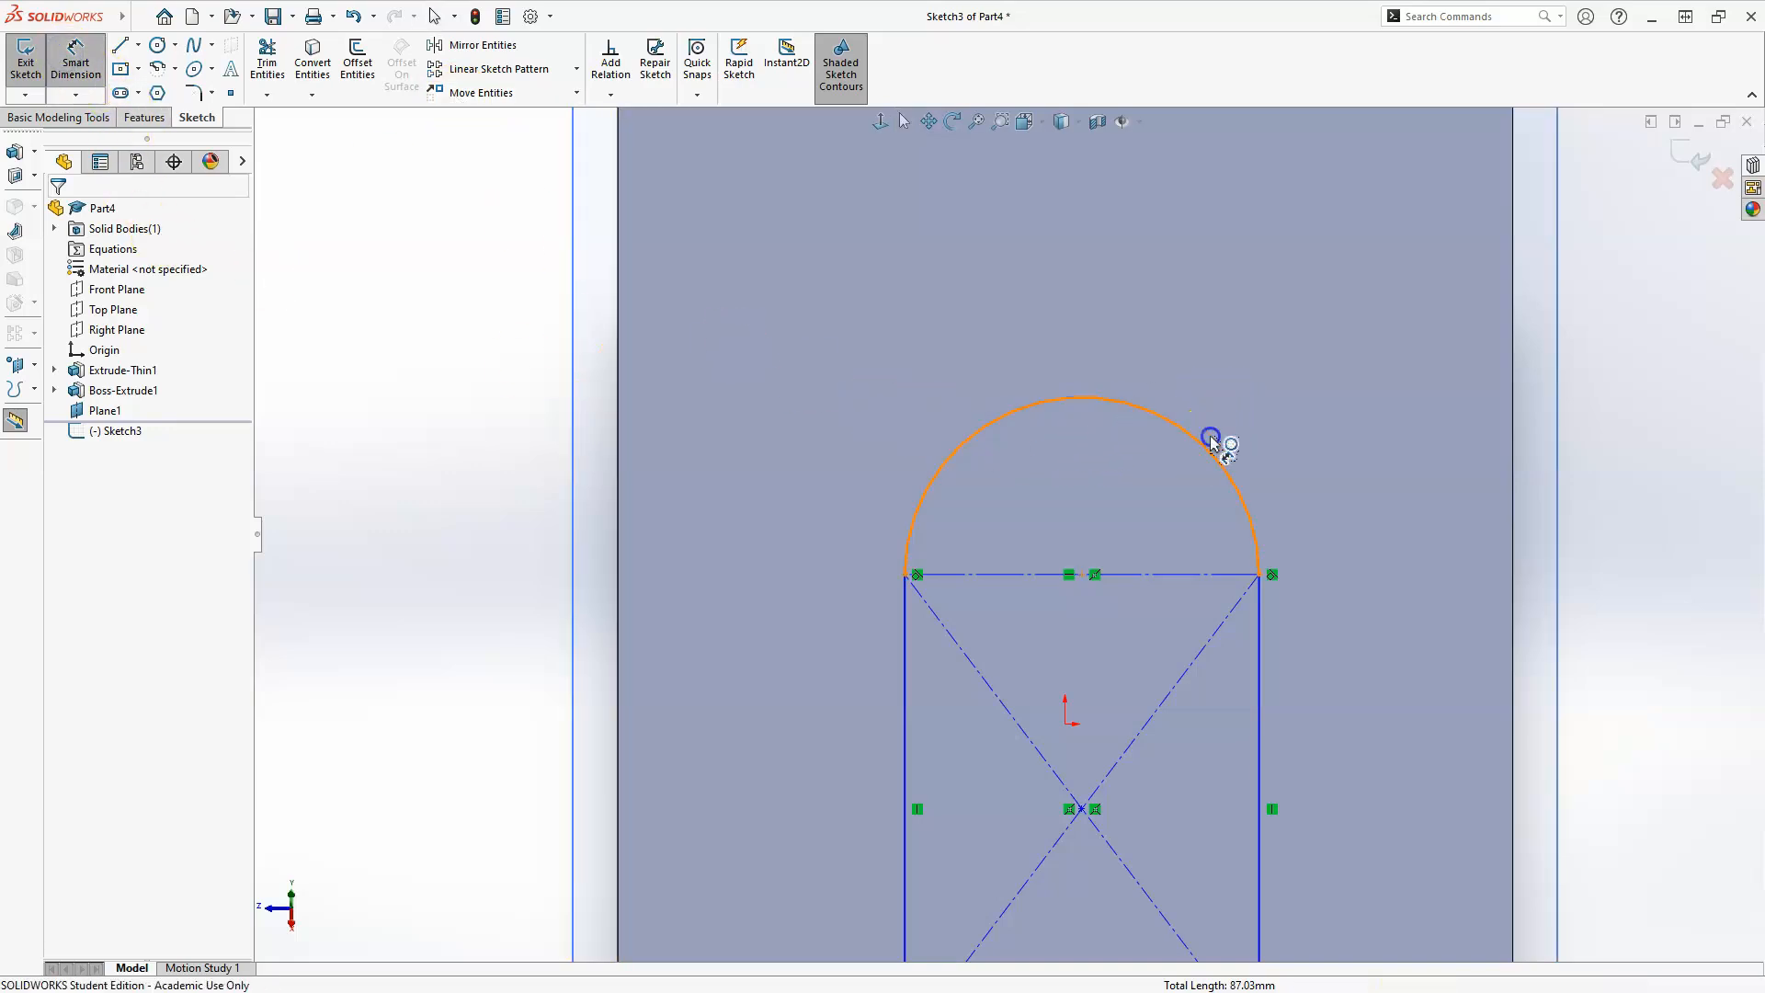
{"action": "left_click", "coordinate": [1261, 374]}
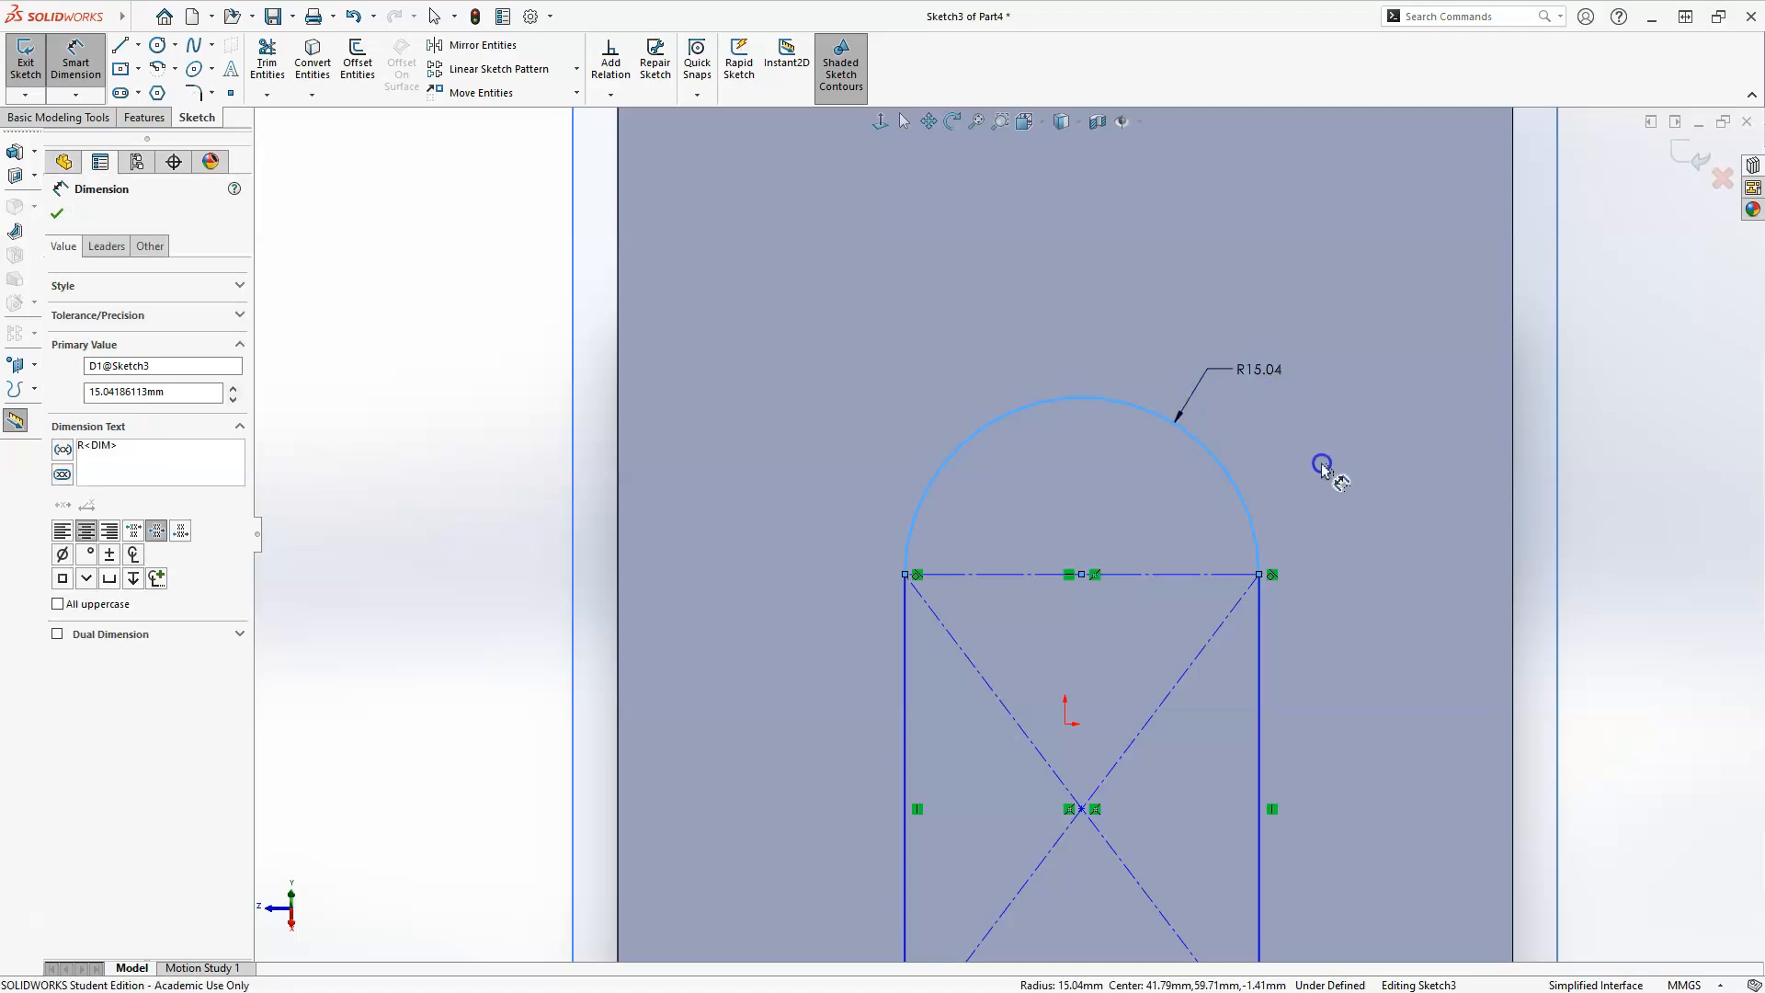
{"action": "type", "text": "8"}
{"action": "key", "text": "Return"}
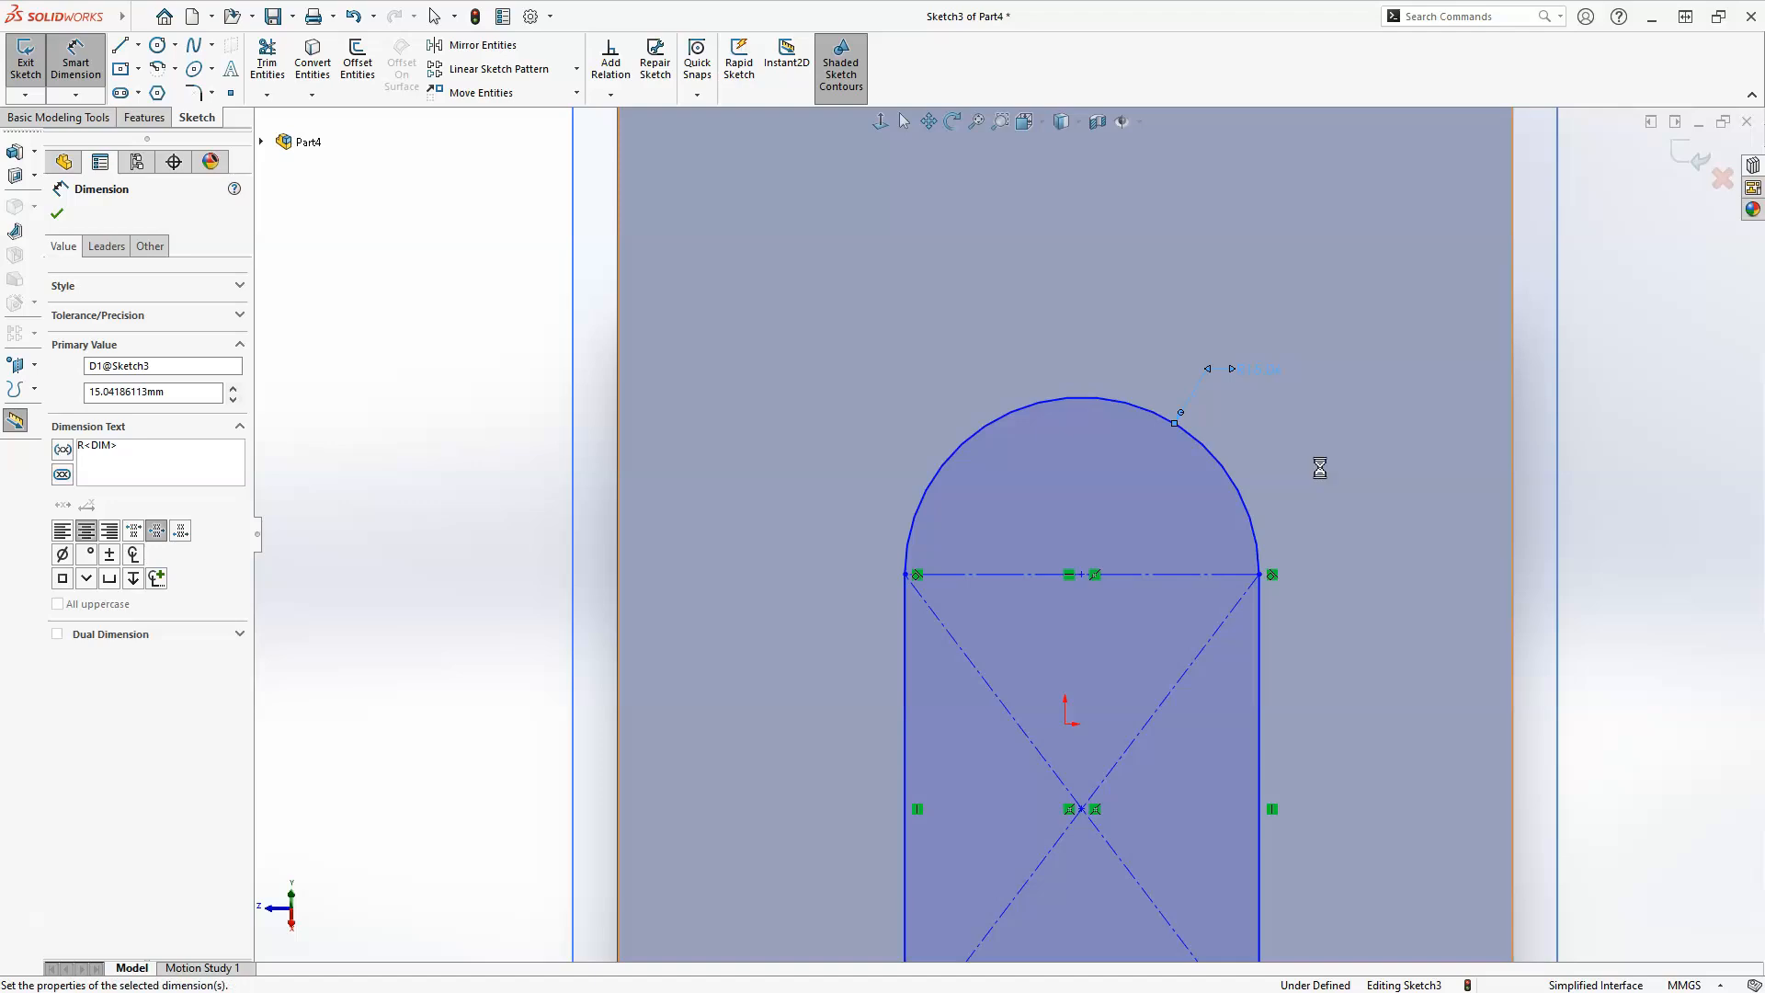
{"action": "left_click", "coordinate": [1353, 388]}
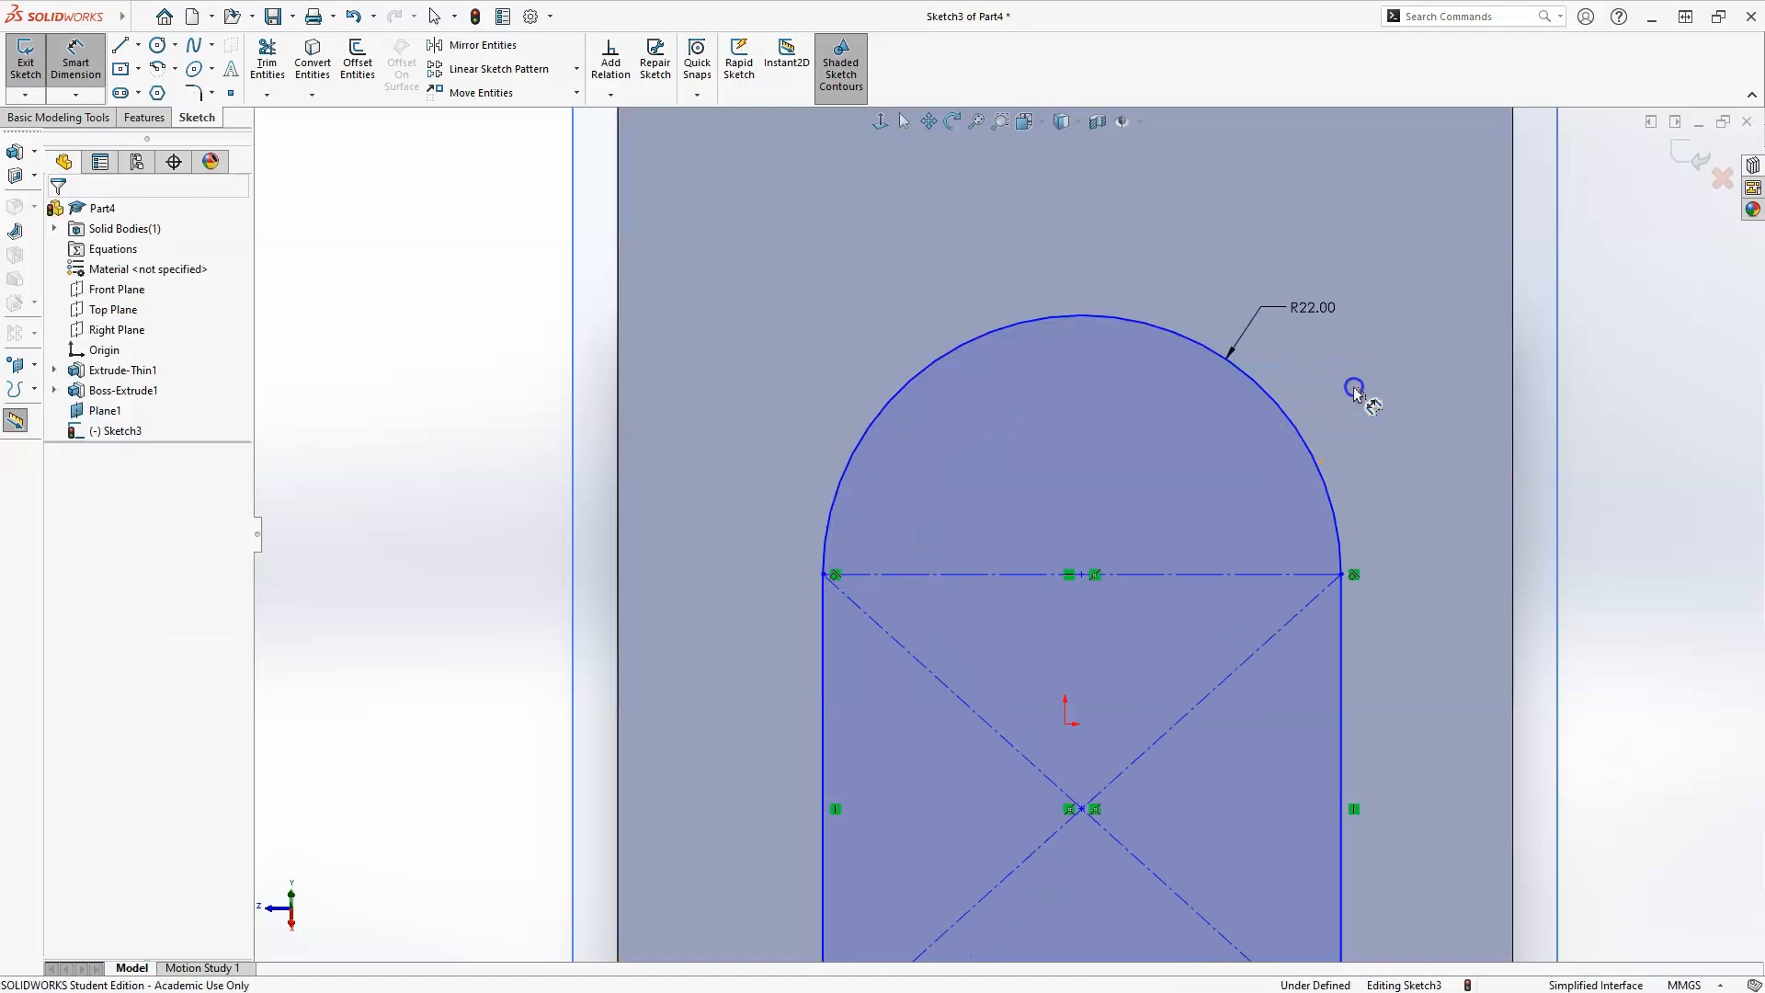
Dimension the rectangle's vertical side line to 30 mm.
{"action": "scroll", "coordinate": [1071, 305], "scroll_direction": "up", "scroll_amount": 1}
{"action": "scroll", "coordinate": [824, 822], "scroll_direction": "up", "scroll_amount": 3}
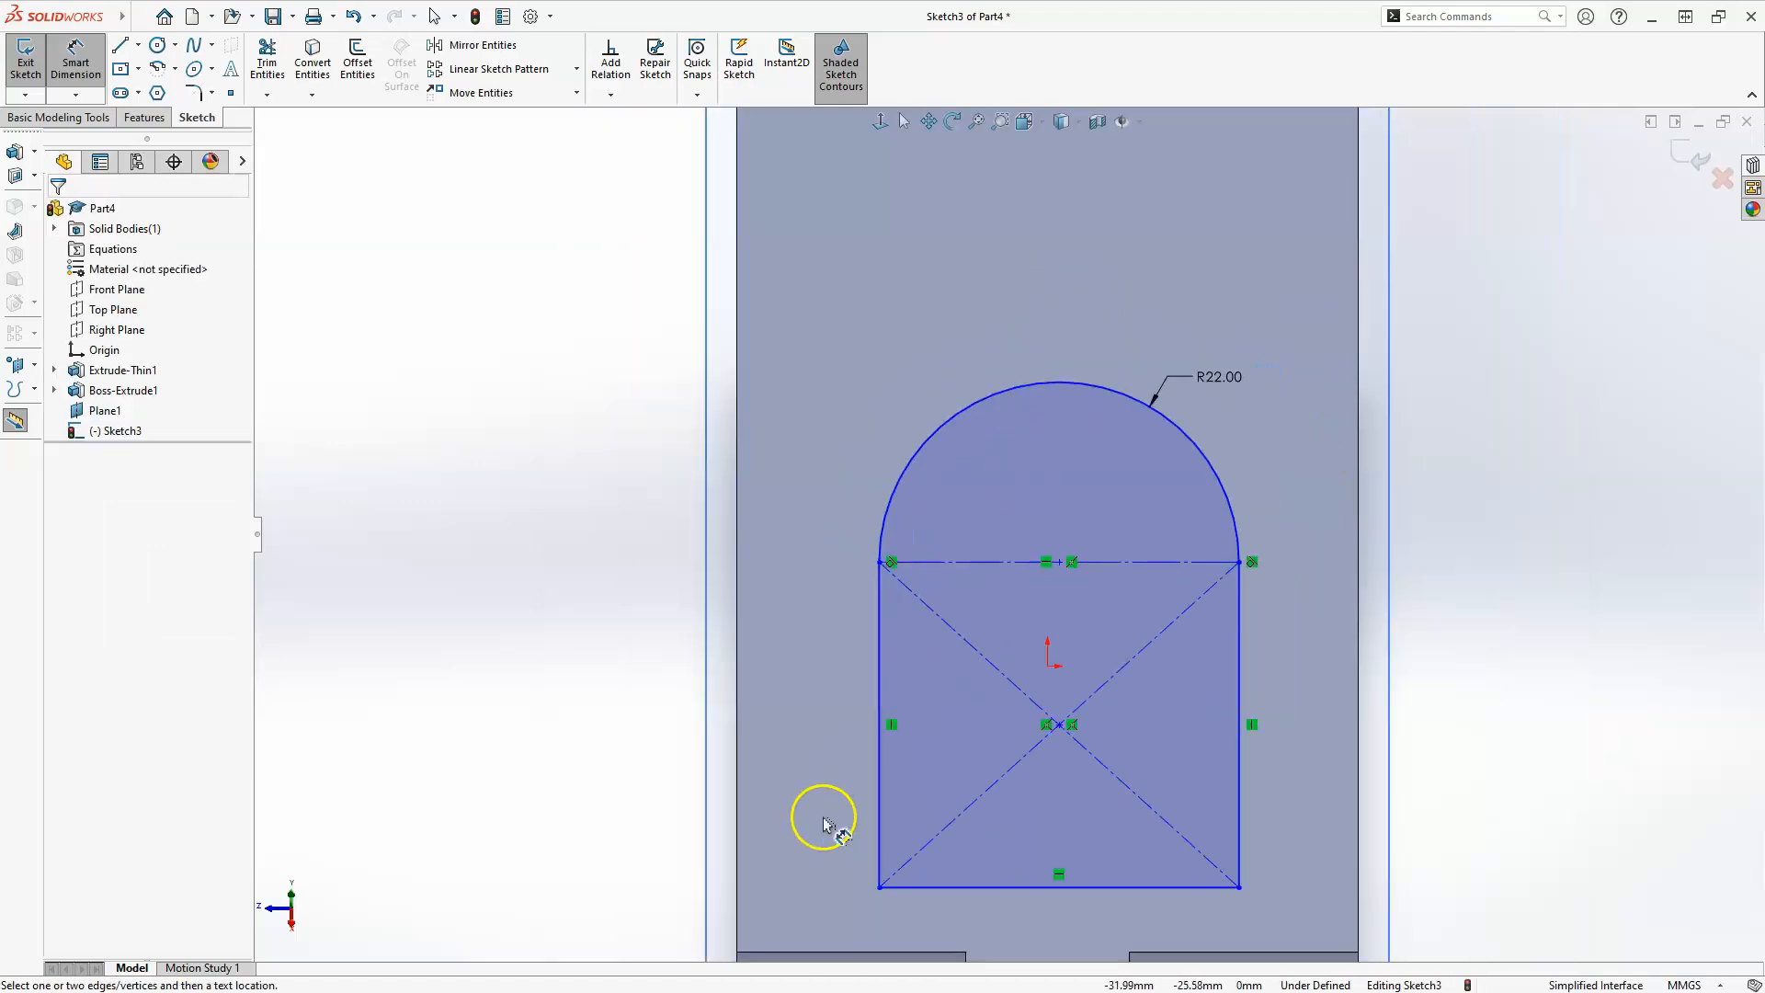
{"action": "scroll", "coordinate": [824, 804], "scroll_direction": "down", "scroll_amount": 2}
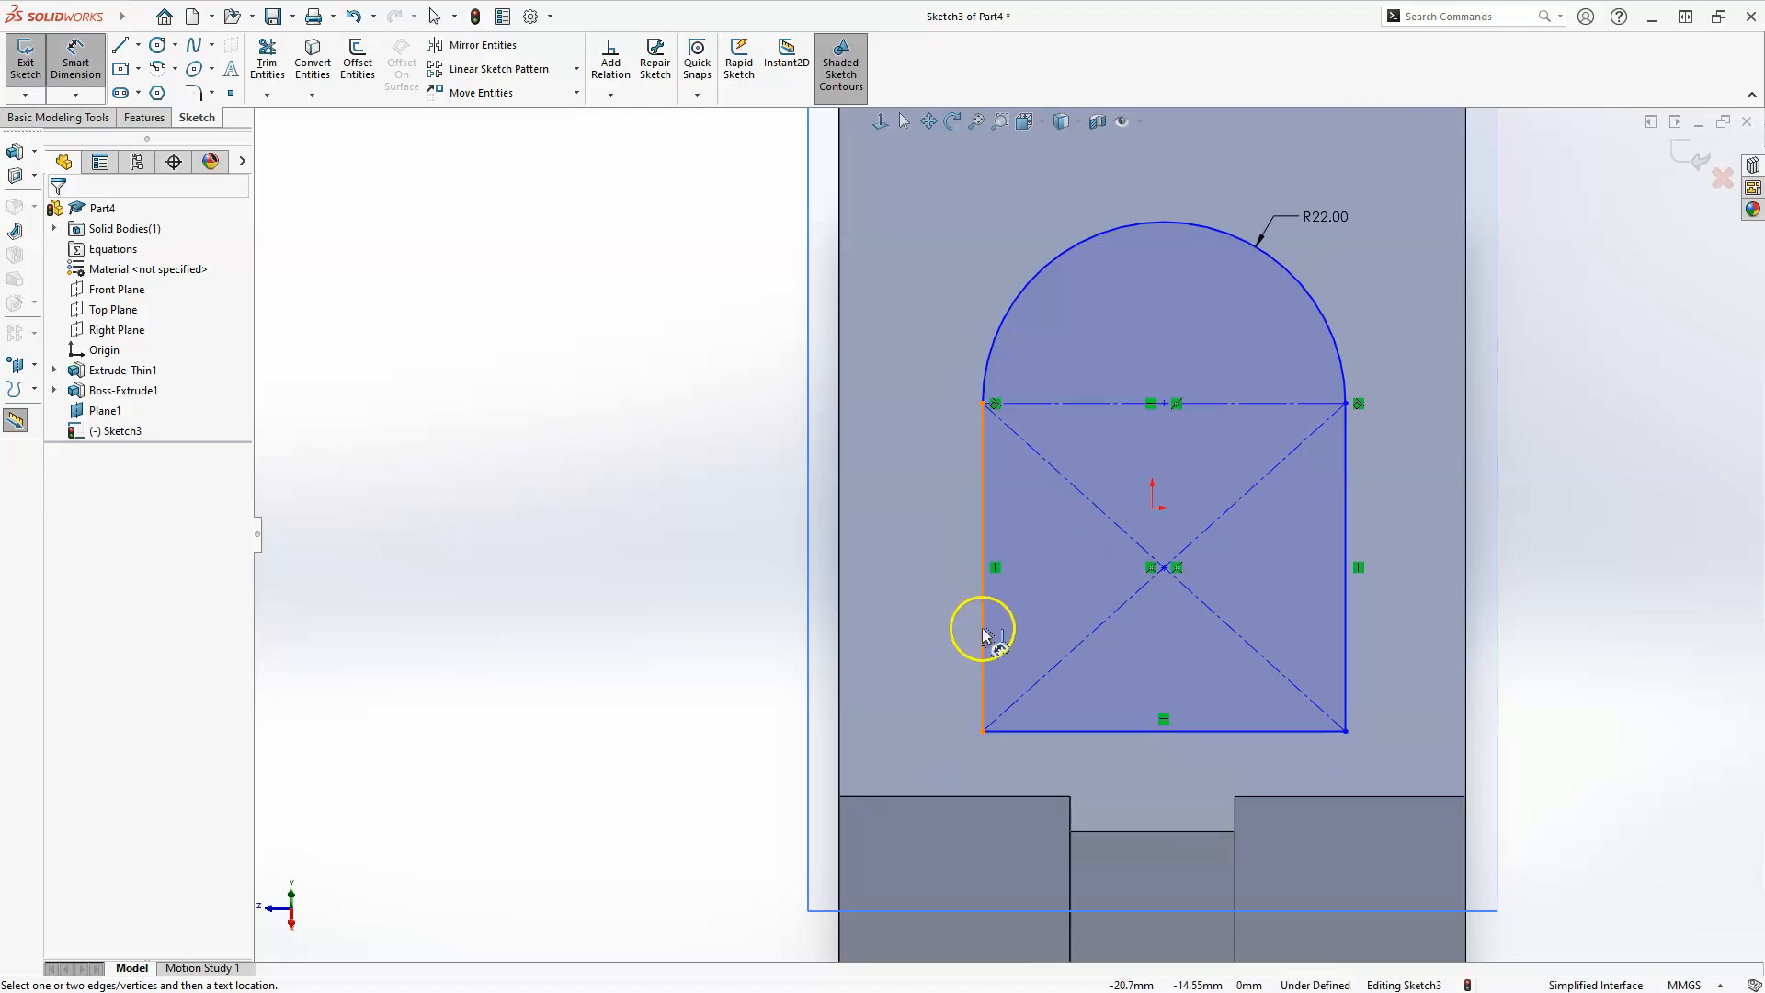
{"action": "left_click", "coordinate": [932, 614]}
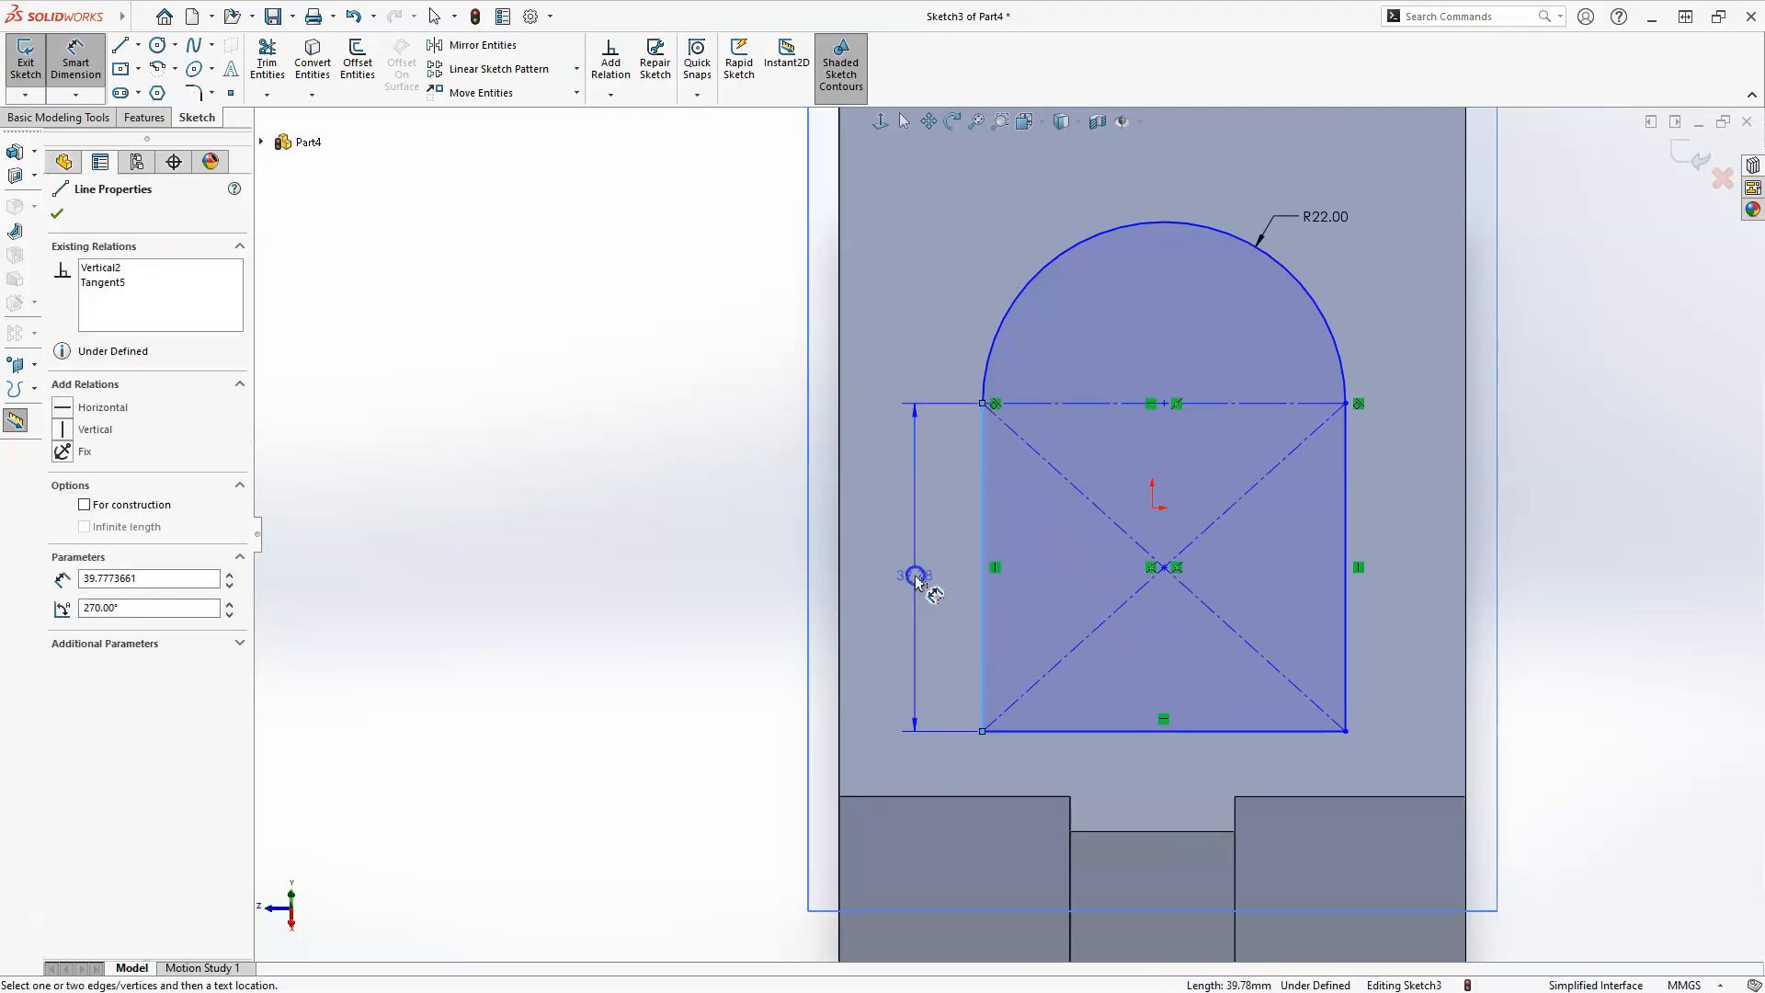
{"action": "left_click", "coordinate": [918, 579]}
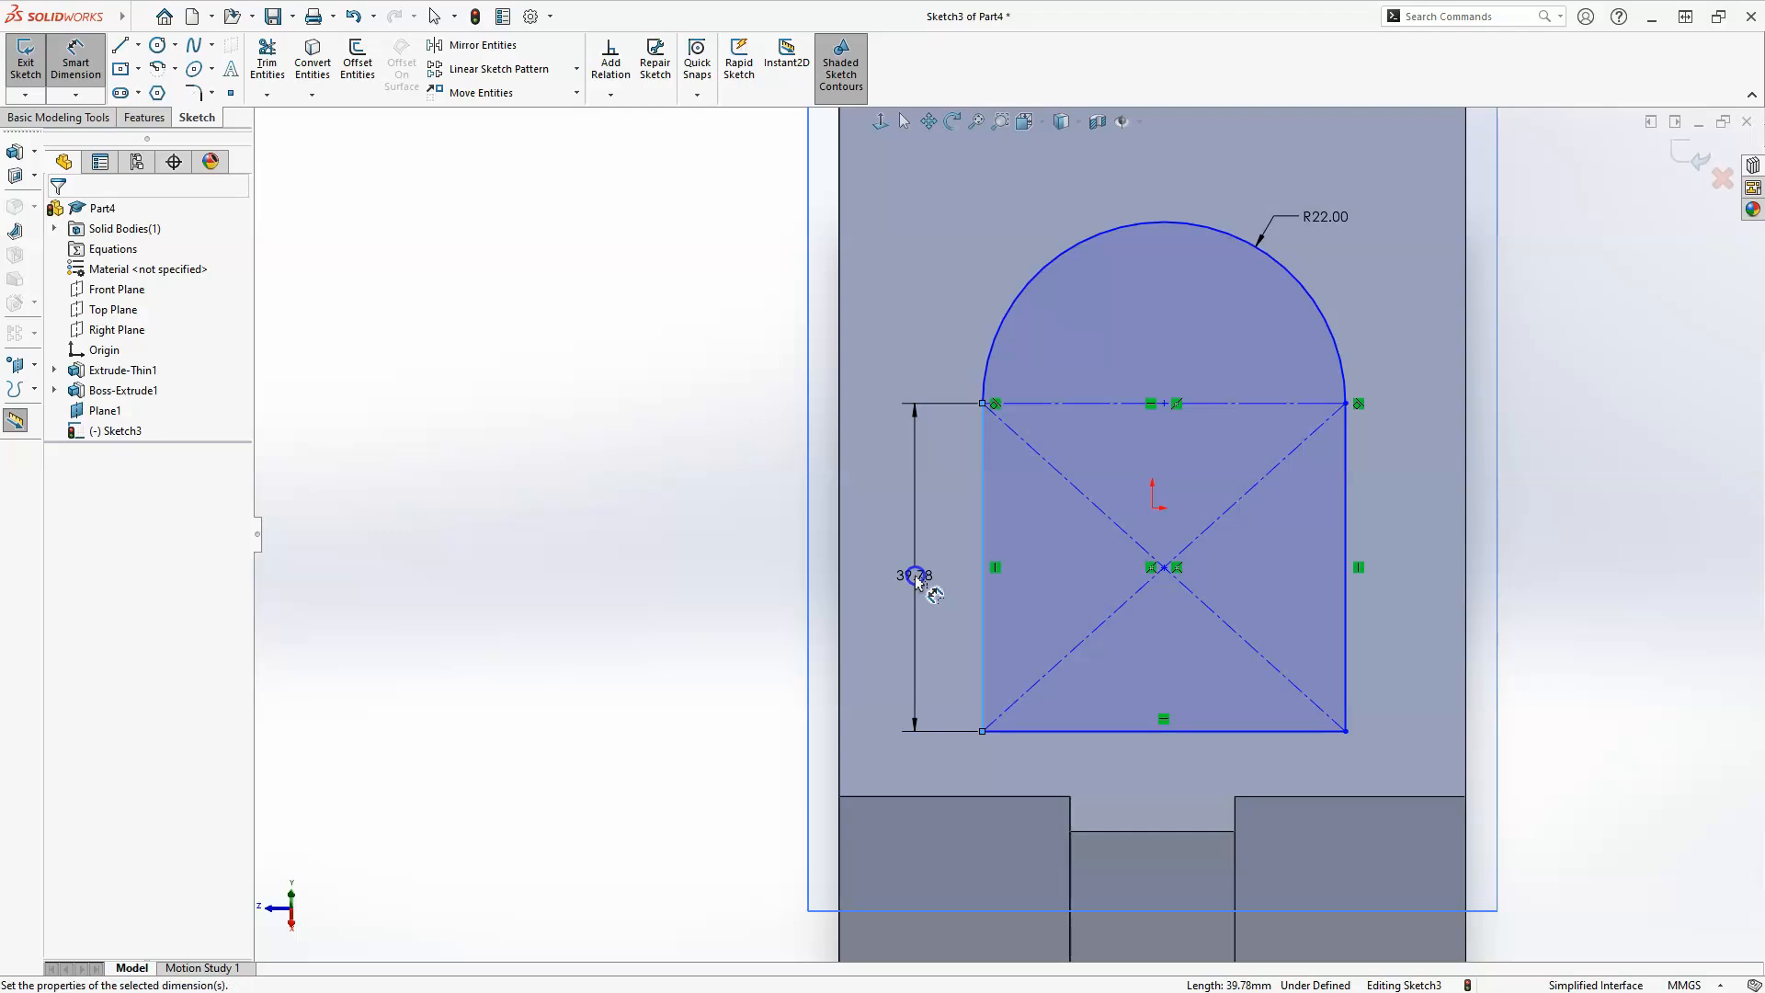
{"action": "type", "text": "30"}
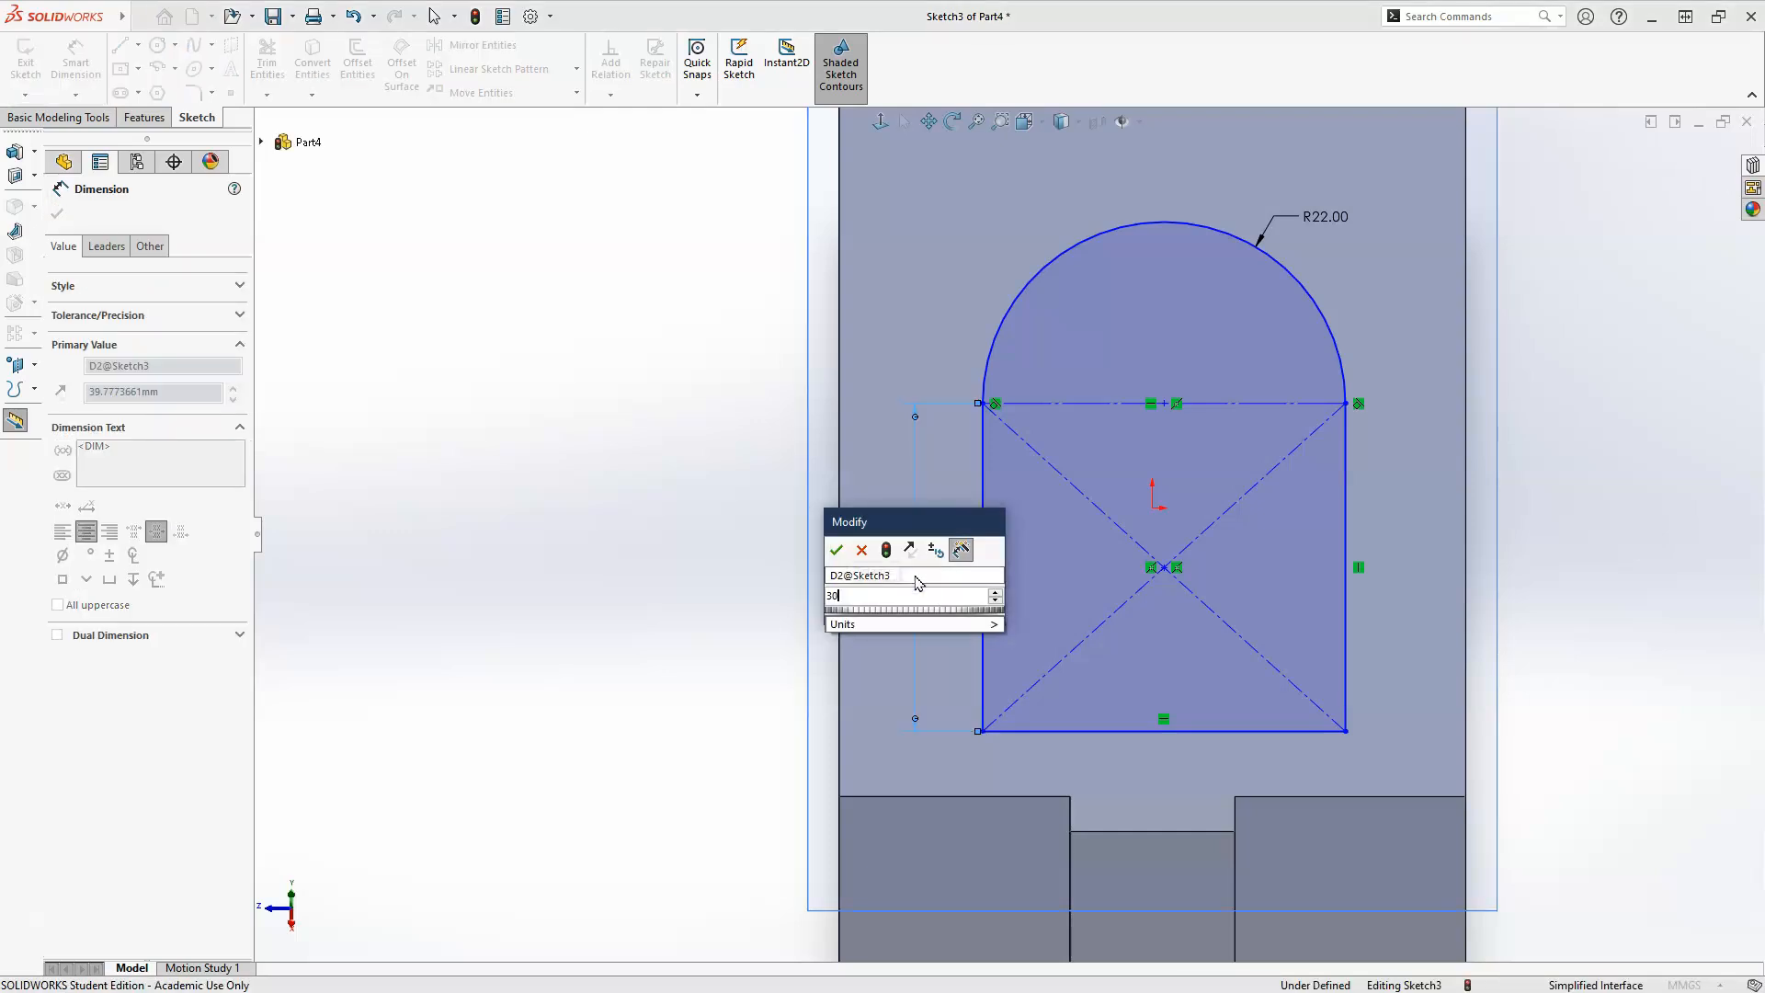
{"action": "key", "text": "Return"}
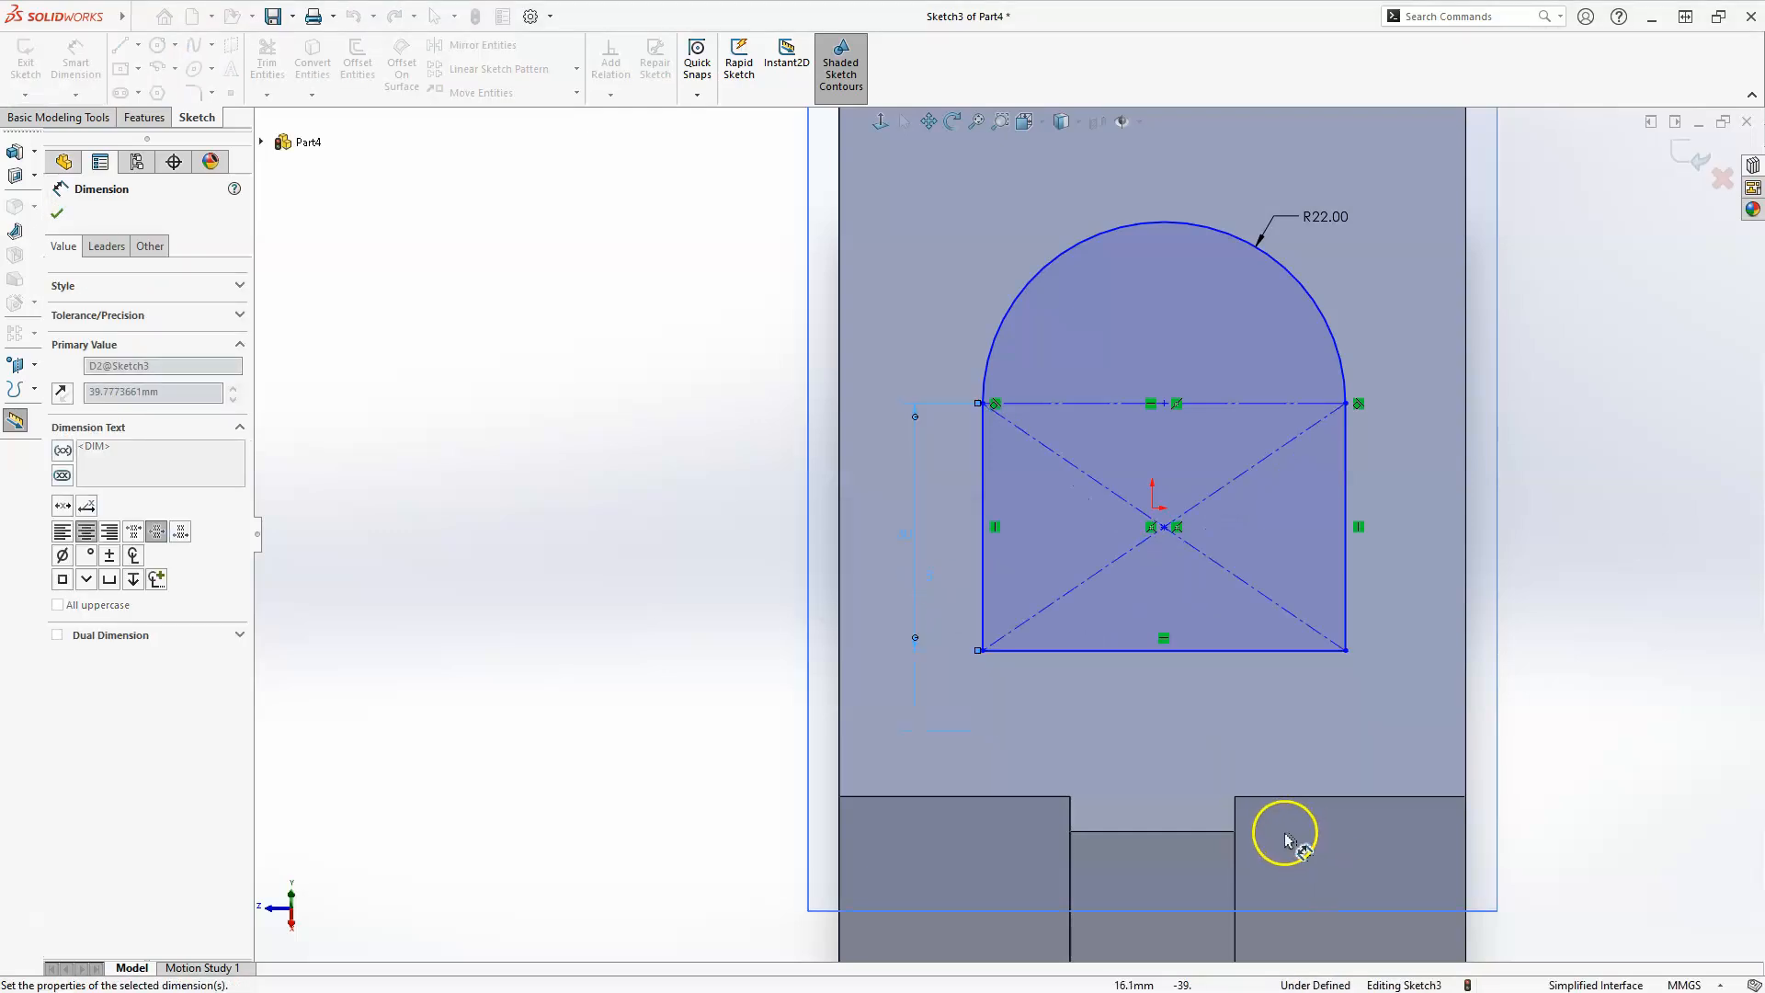
{"action": "key", "text": "Escape"}
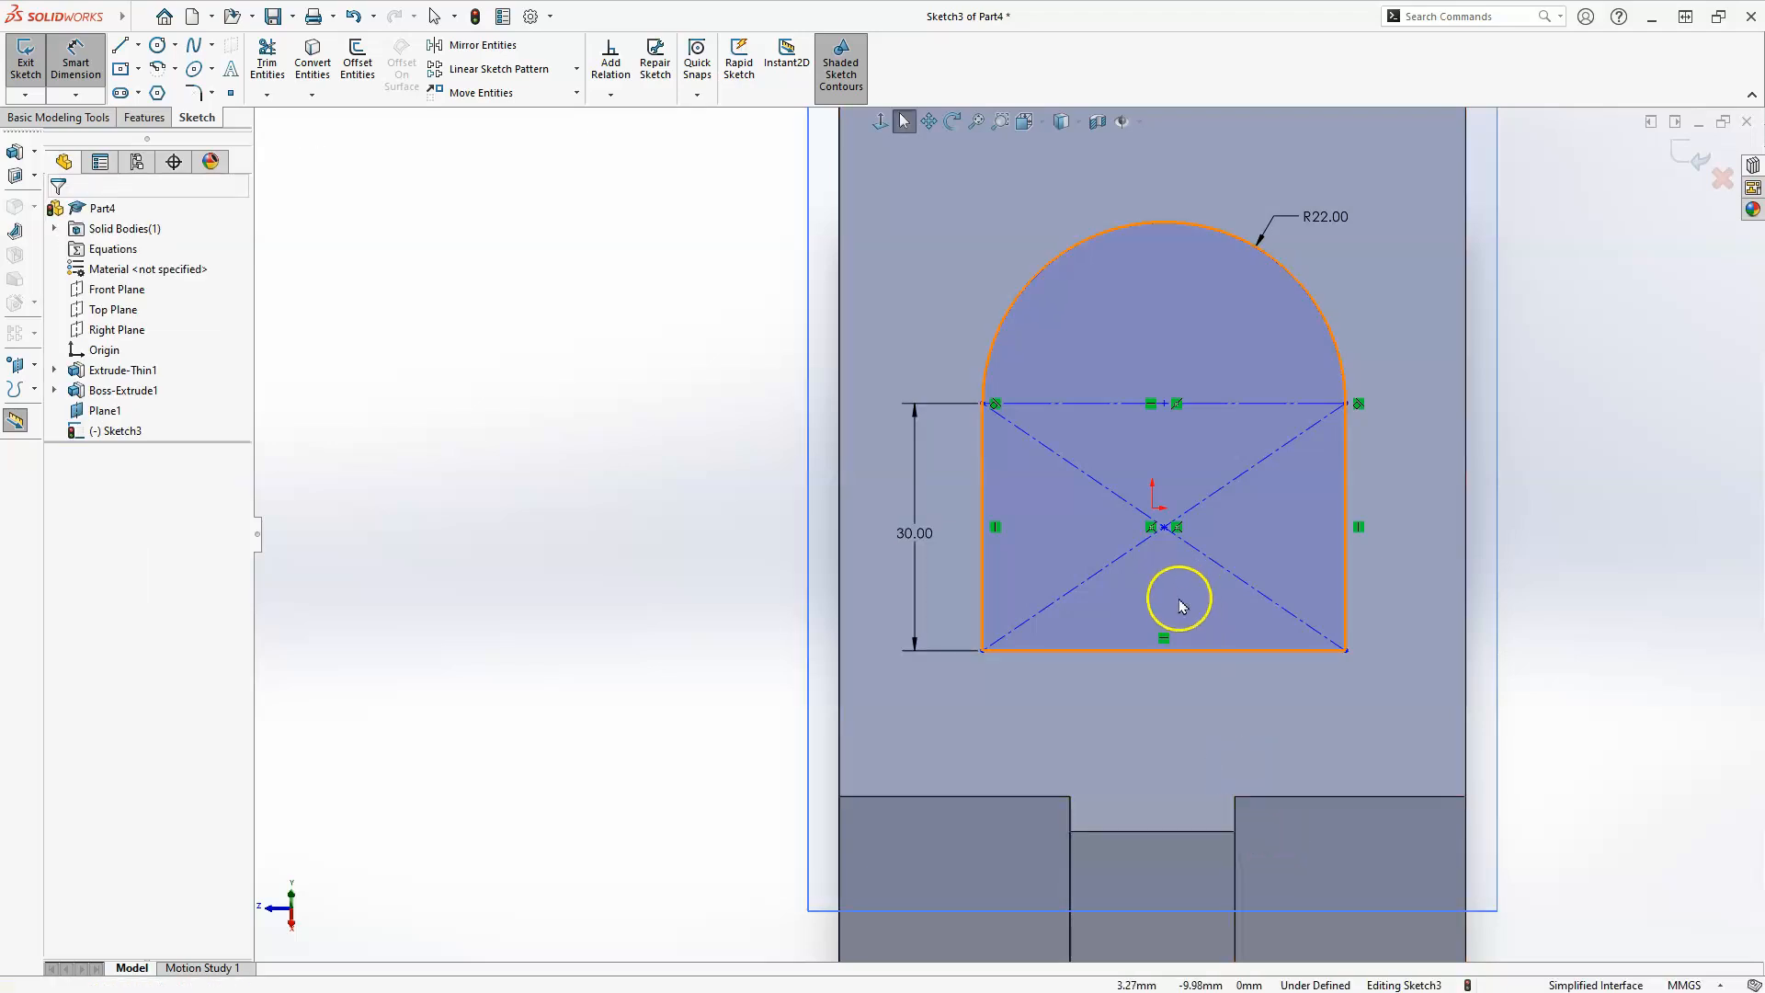
Make the profile's bottom line collinear with the large upper face's edge beside the raised strip.
{"action": "left_click", "coordinate": [1277, 651]}
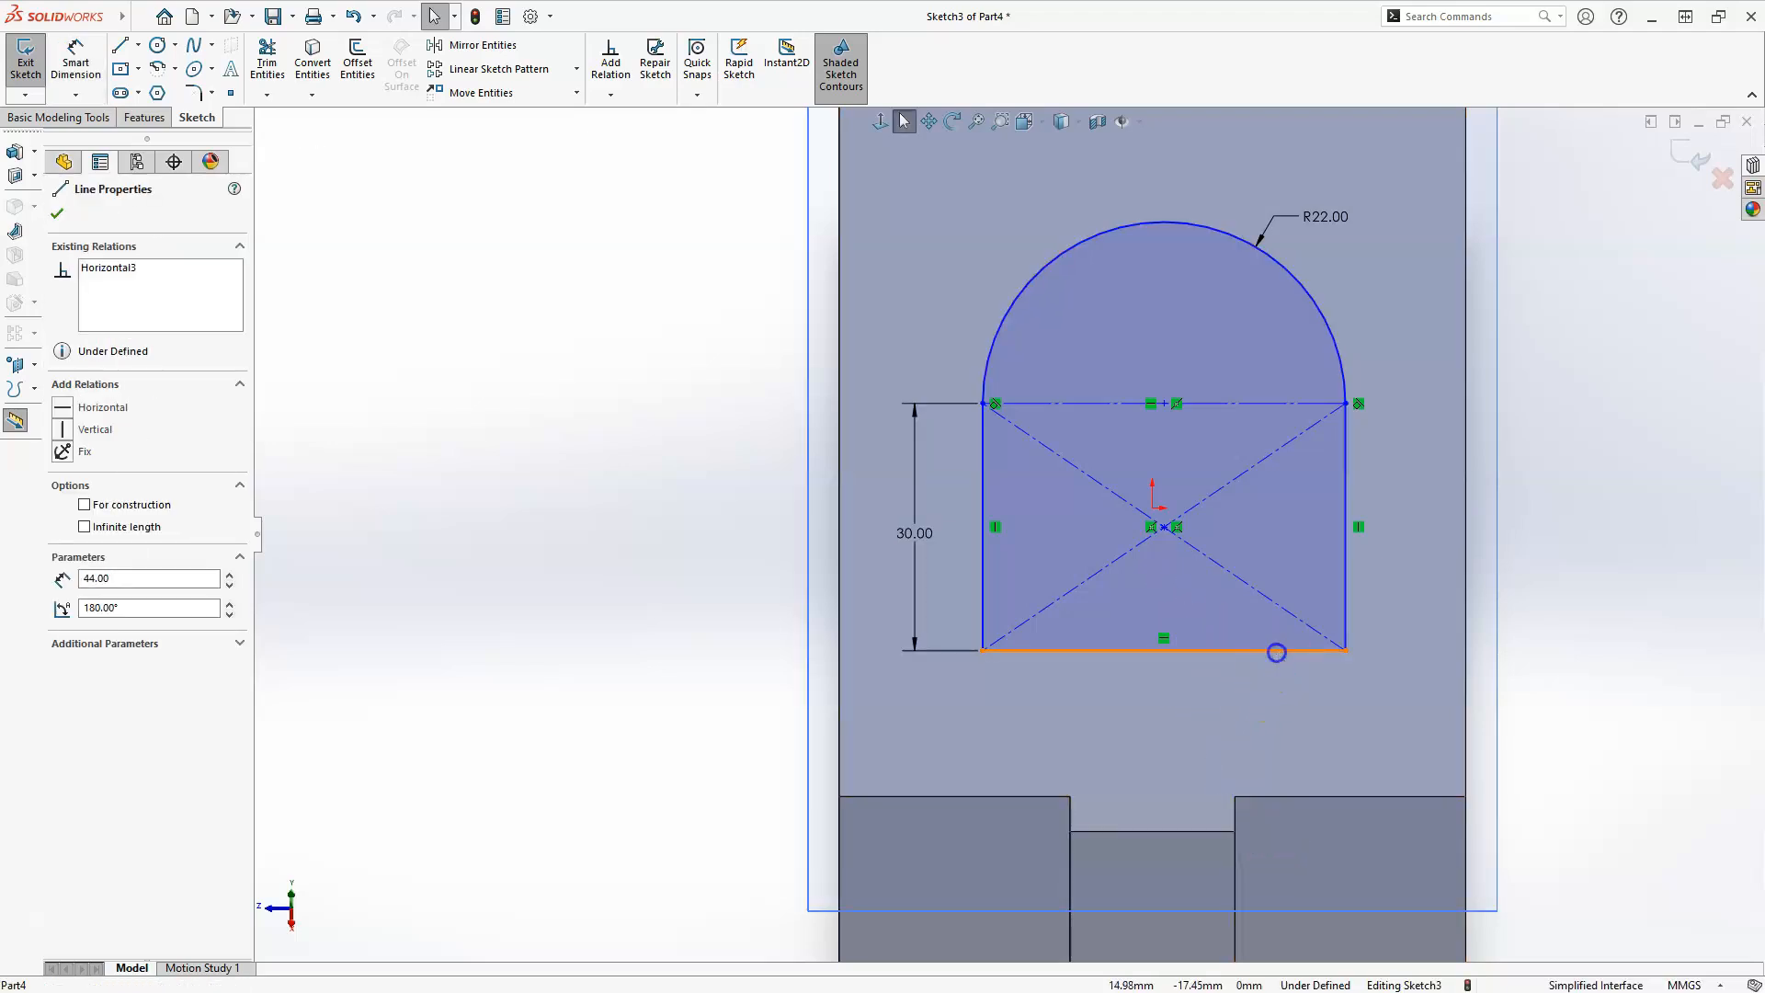
{"action": "left_click", "coordinate": [1364, 800], "text": "ctrl"}
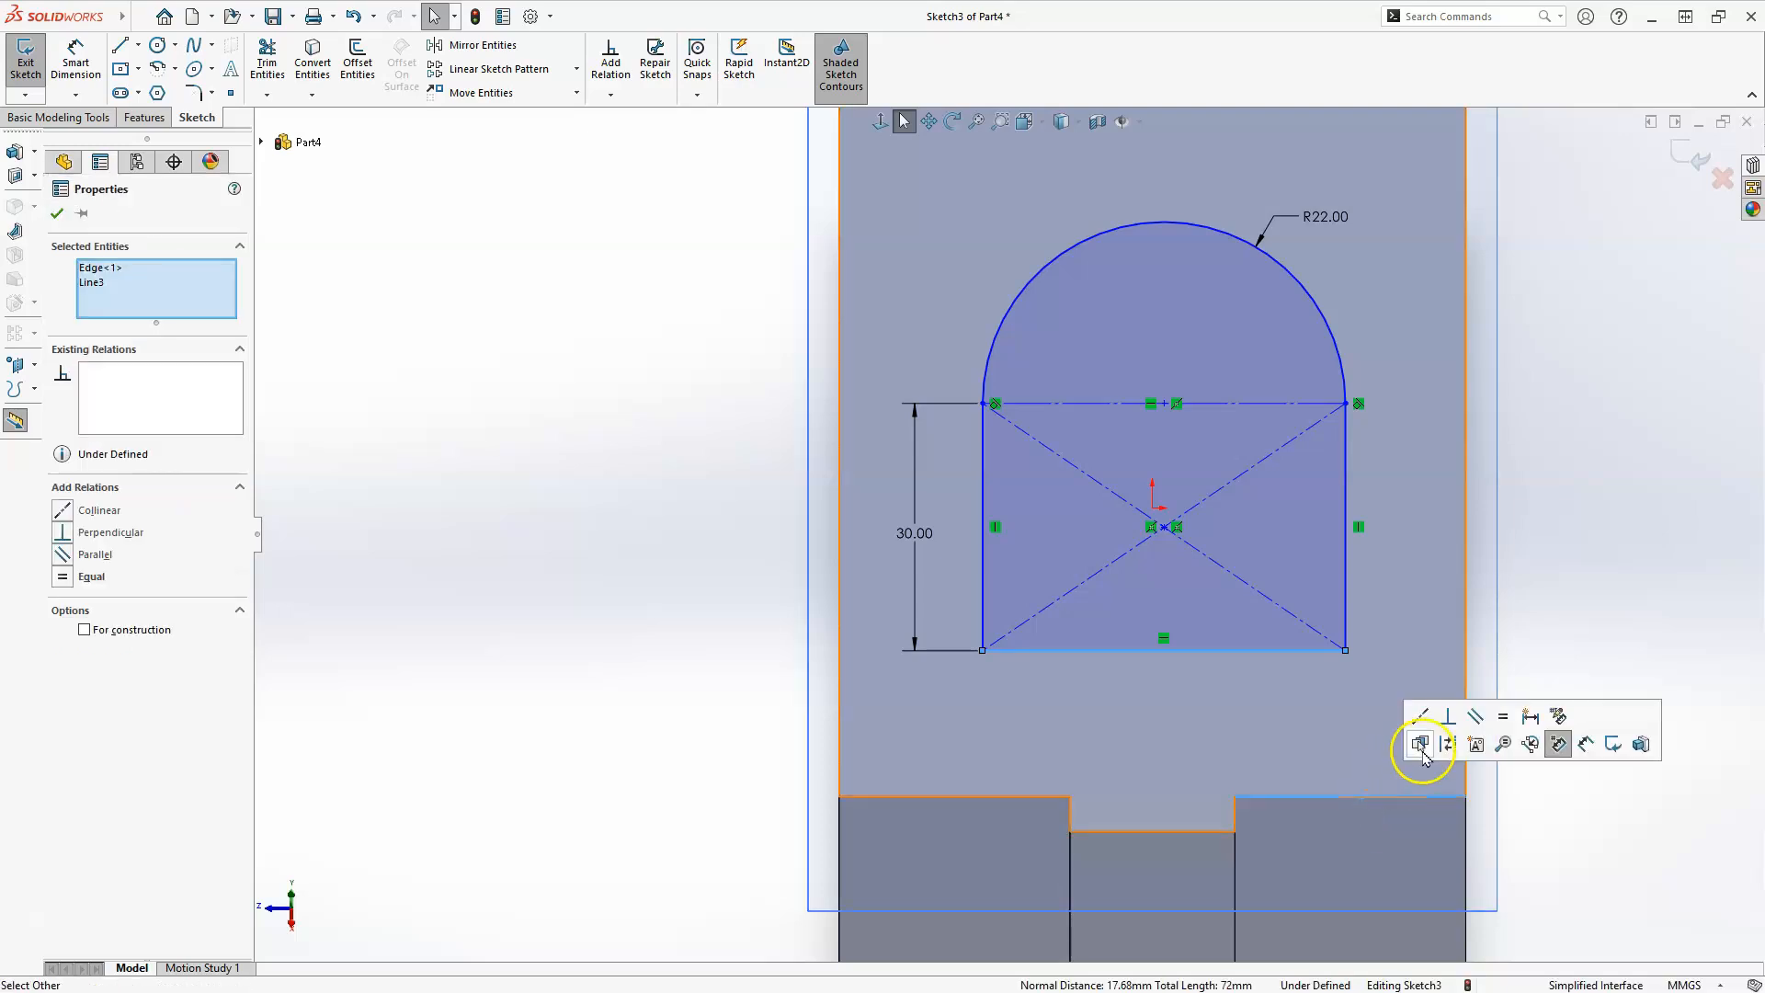
{"action": "left_click", "coordinate": [1421, 745]}
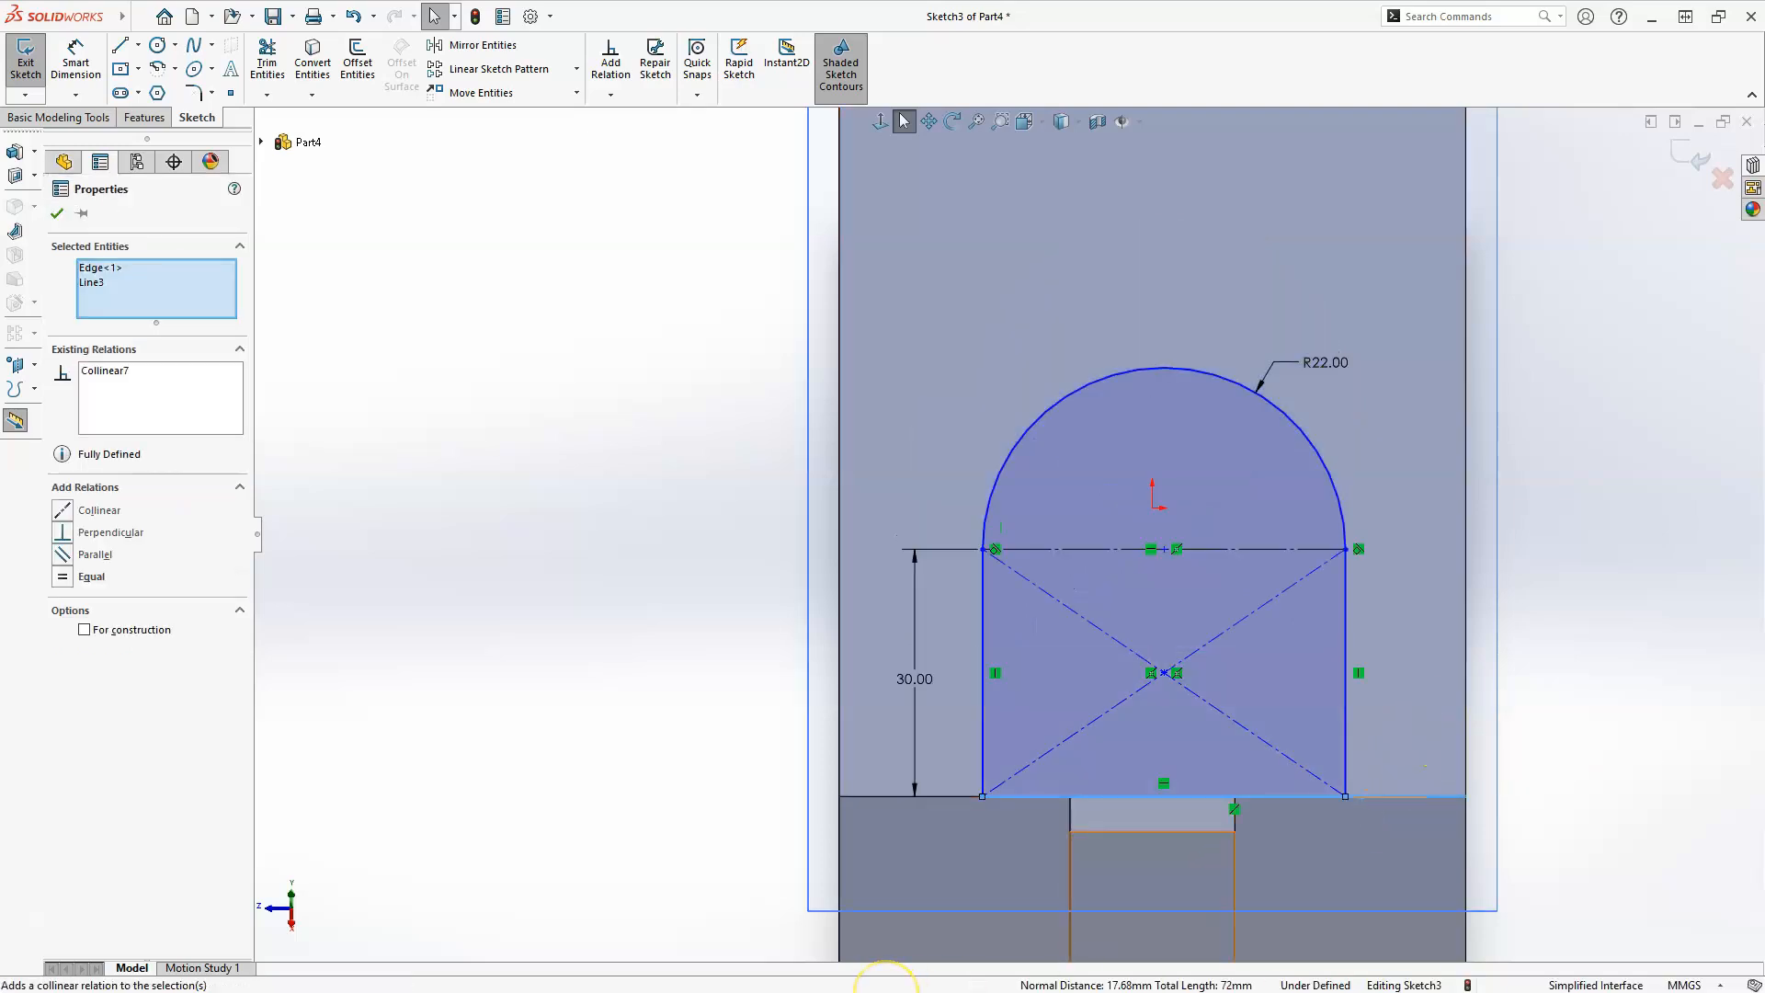
{"action": "key", "text": "Escape"}
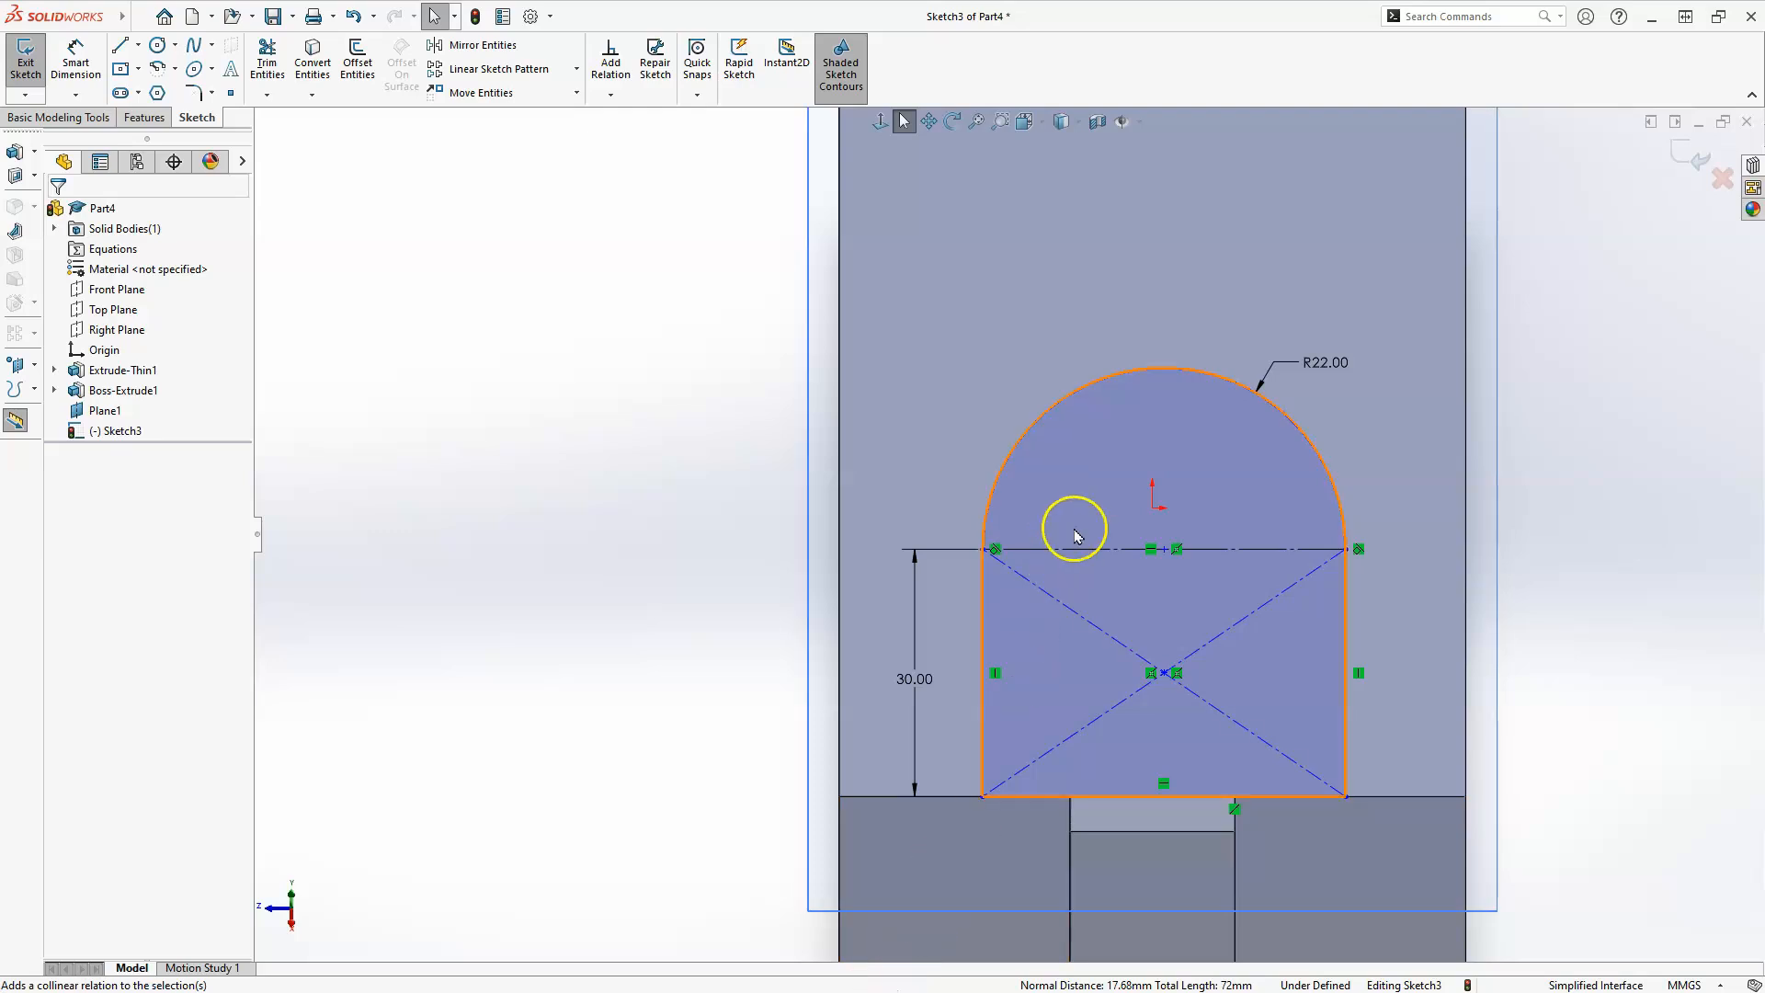
Add a vertical relation between the rectangle's center point and the origin.
{"action": "left_click", "coordinate": [1166, 675]}
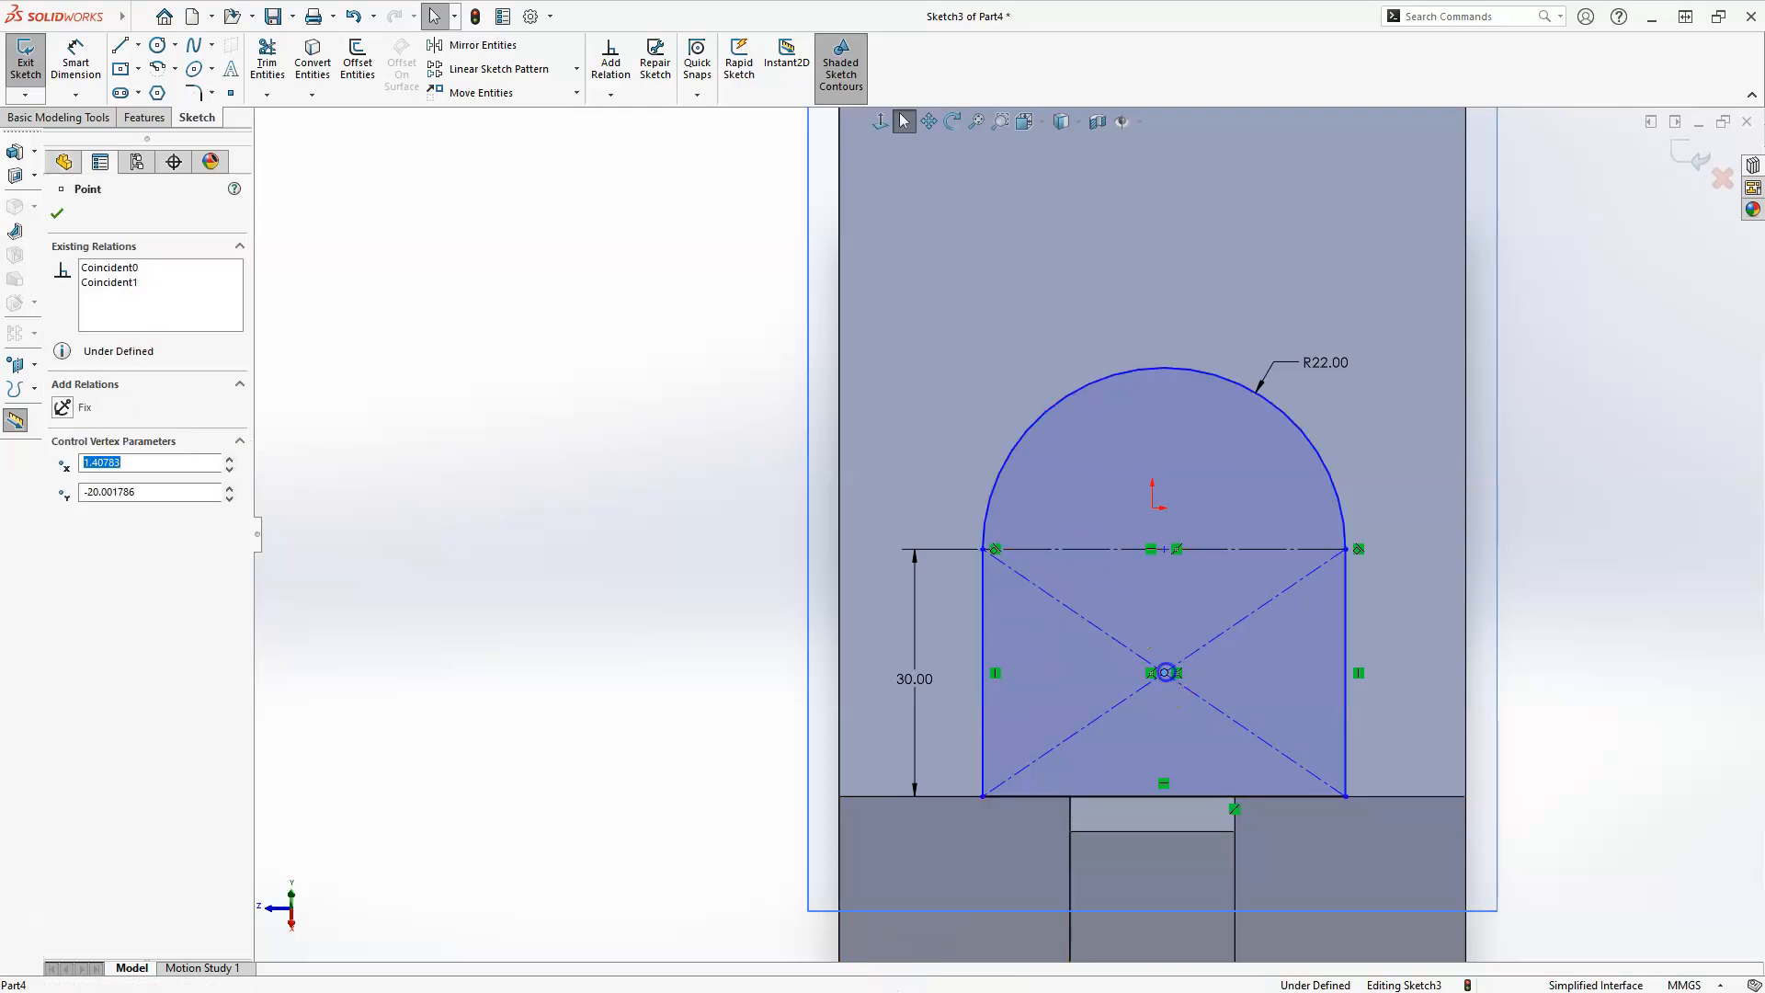
{"action": "left_click", "coordinate": [1157, 512], "text": "ctrl"}
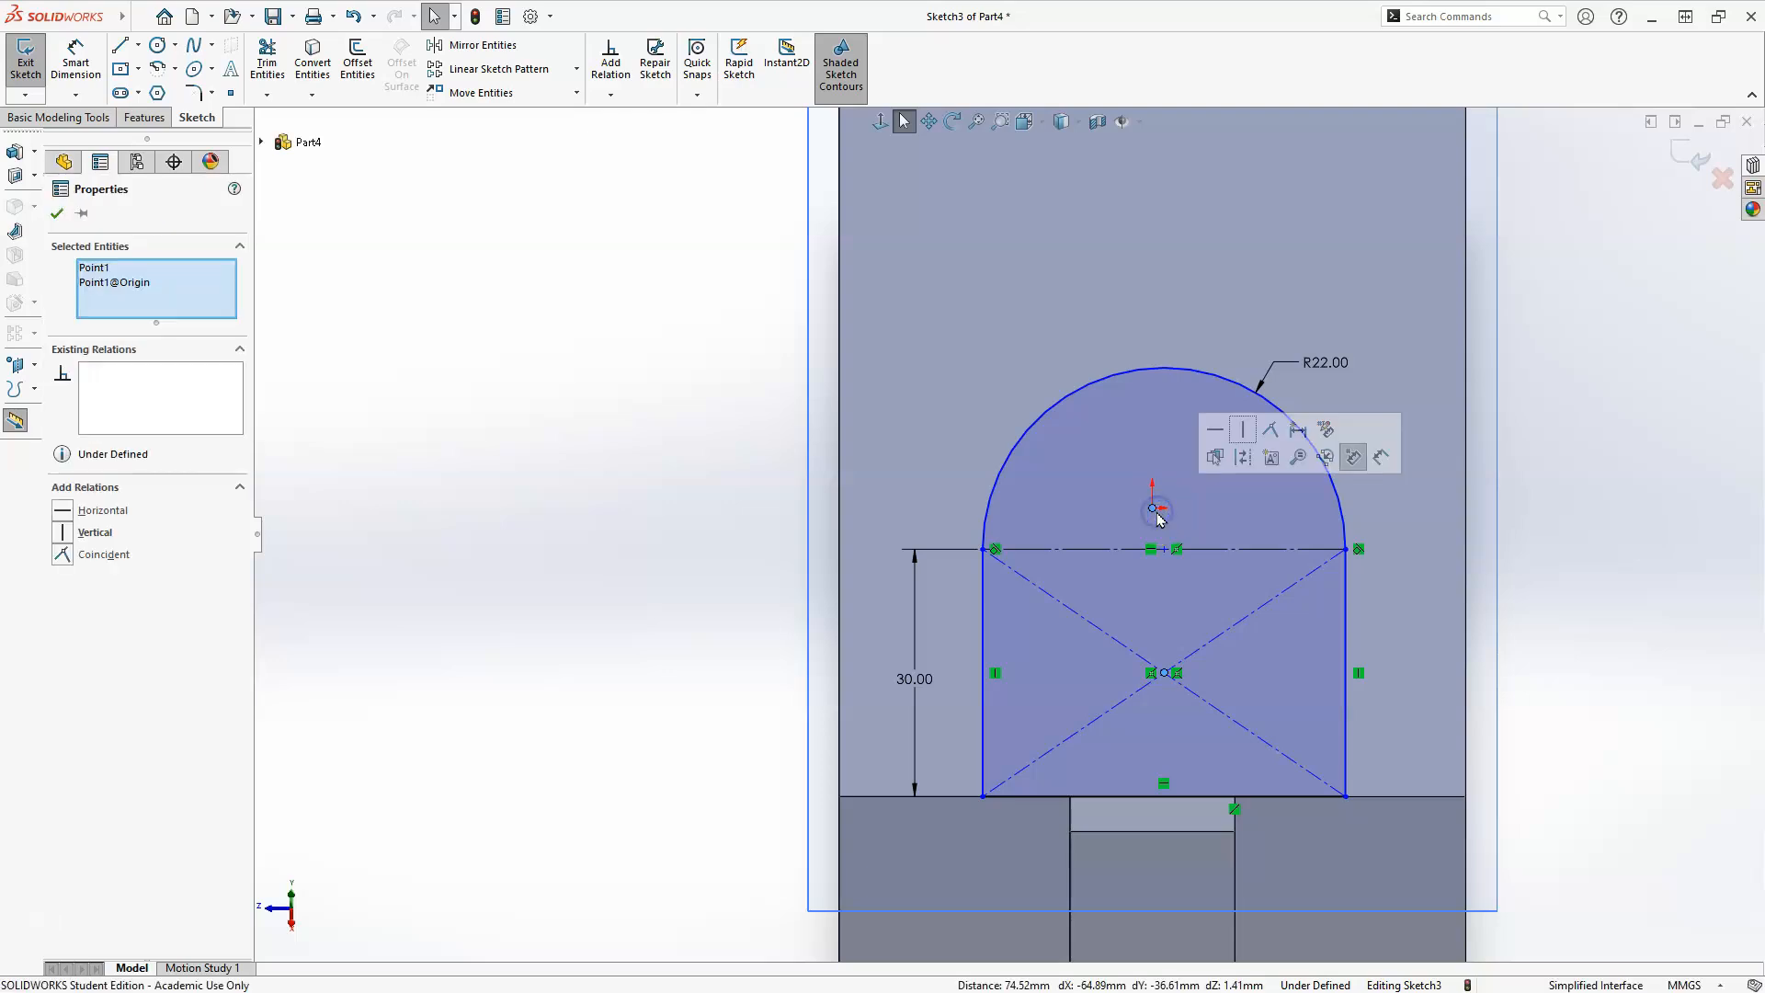
{"action": "left_click", "coordinate": [1243, 428]}
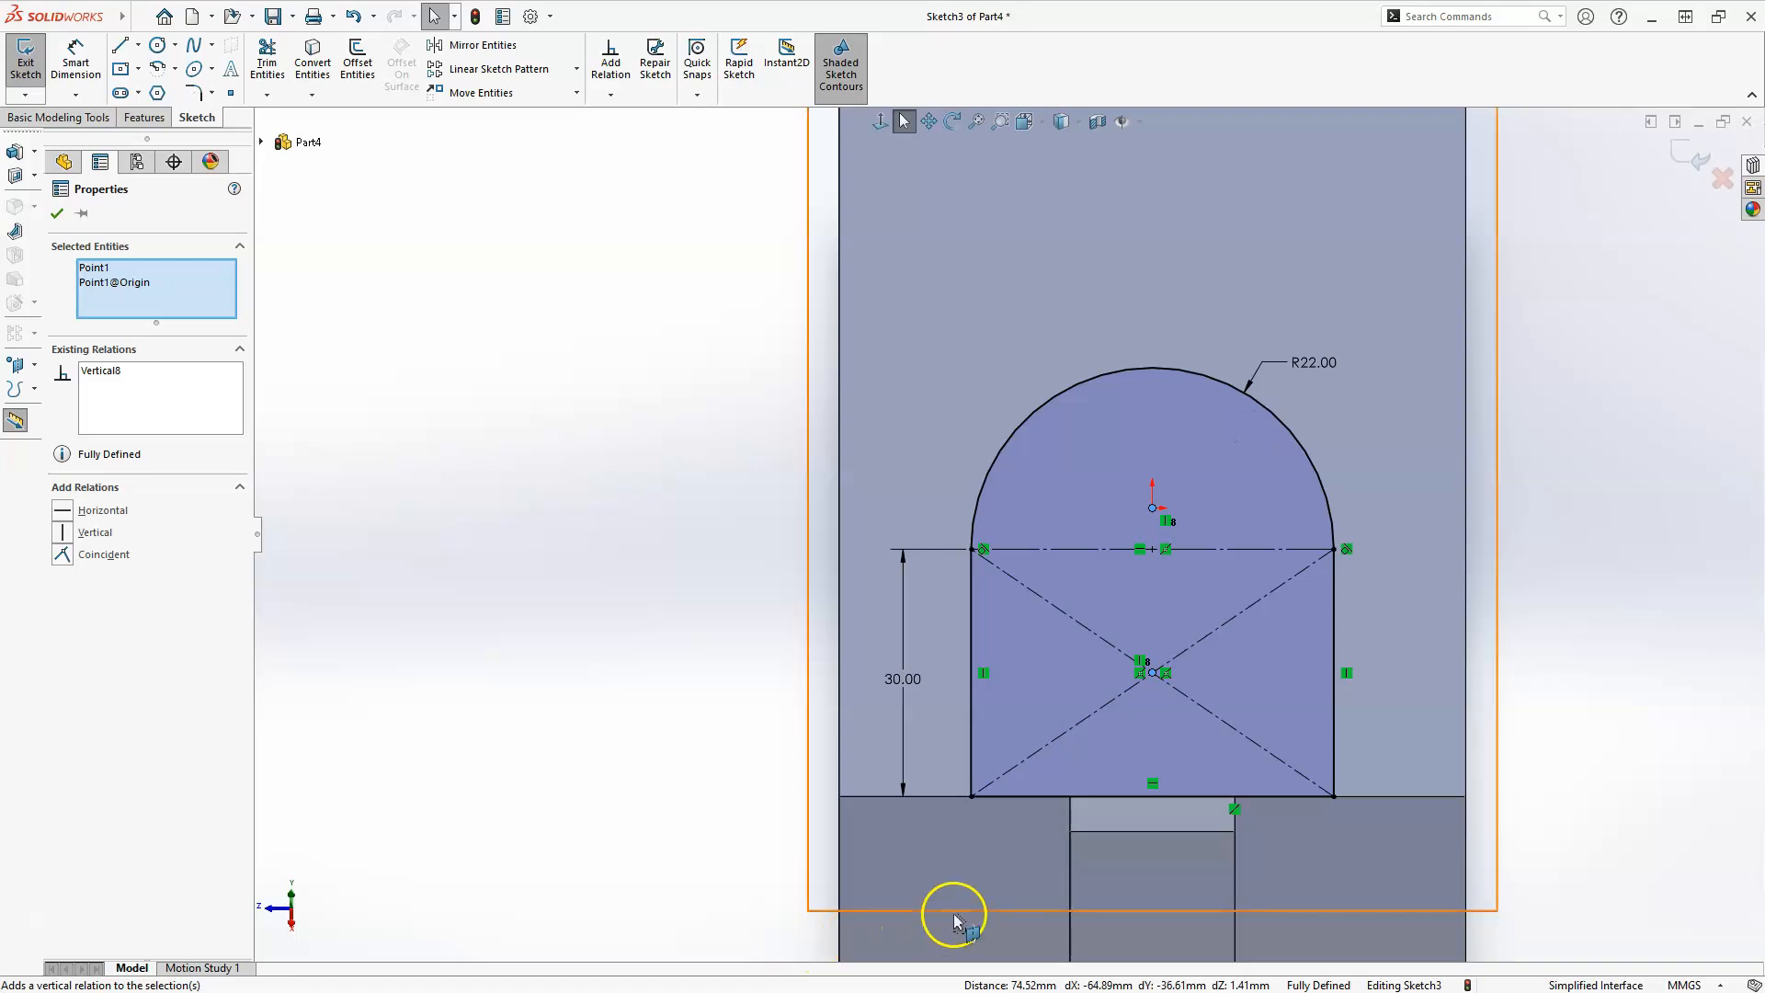
{"action": "key", "text": "Escape"}
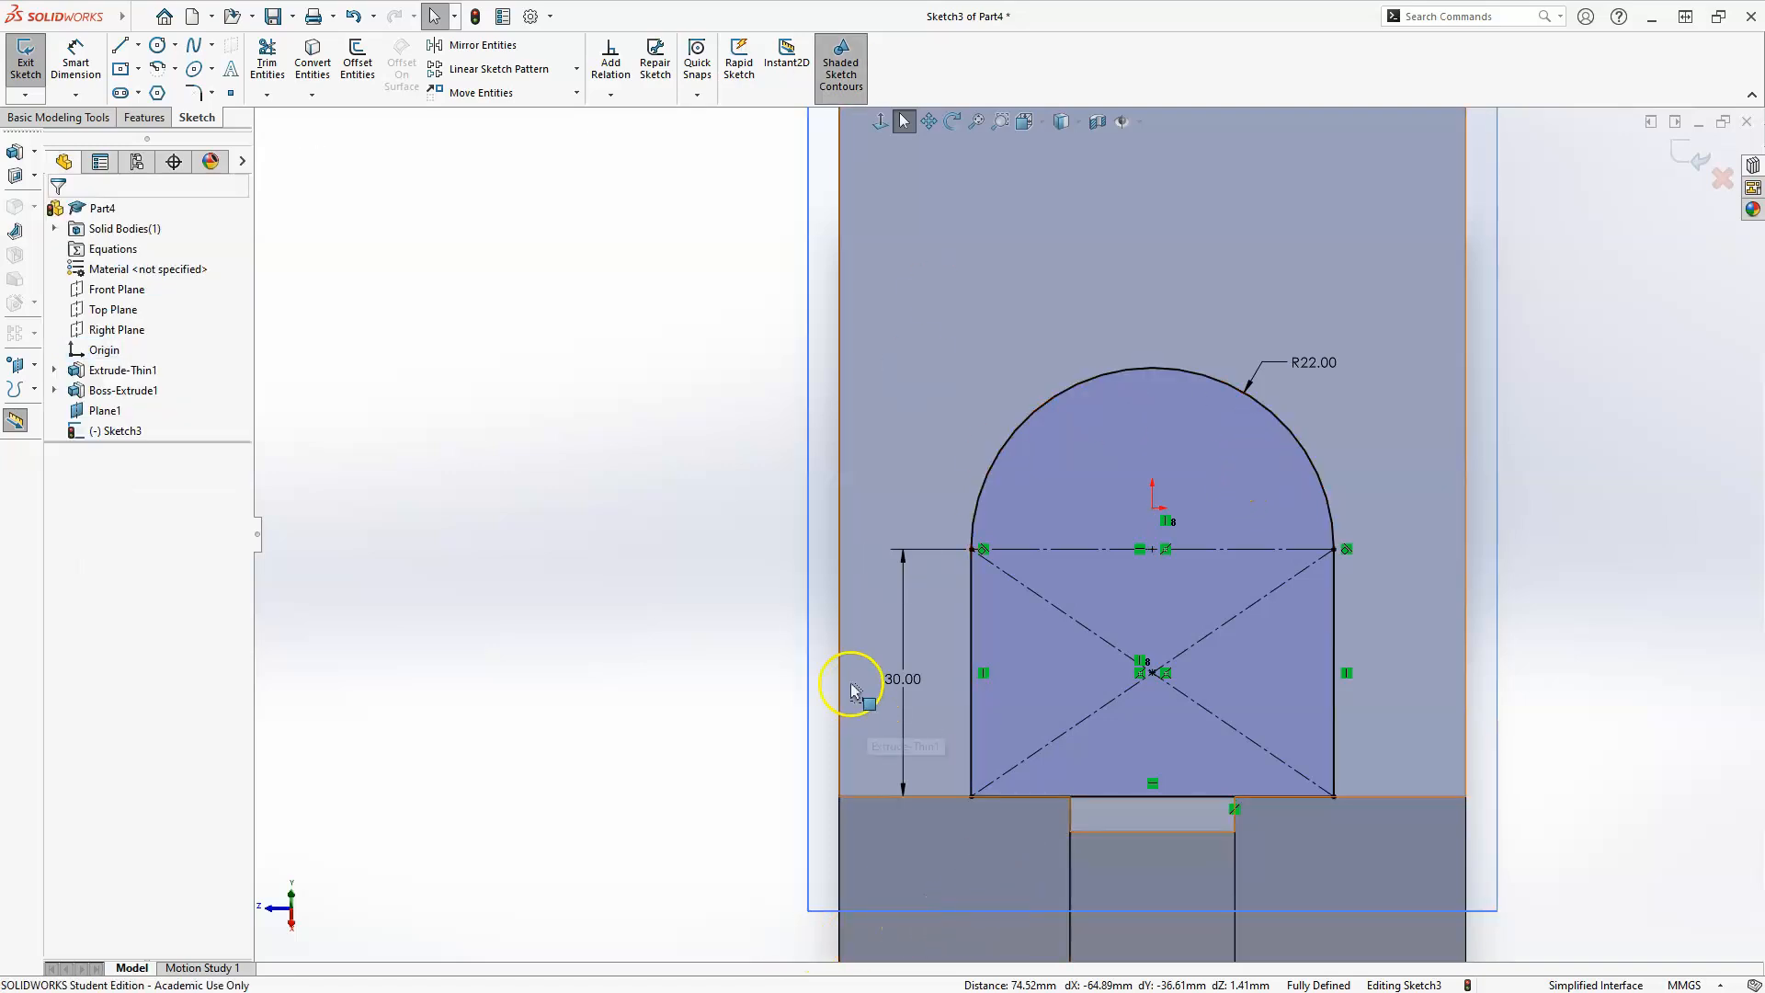
Finish the sketch and extrude the round-topped profile with the Up To Body end condition, using the existing L-shaped body as the target.
{"action": "left_click", "coordinate": [1690, 152]}
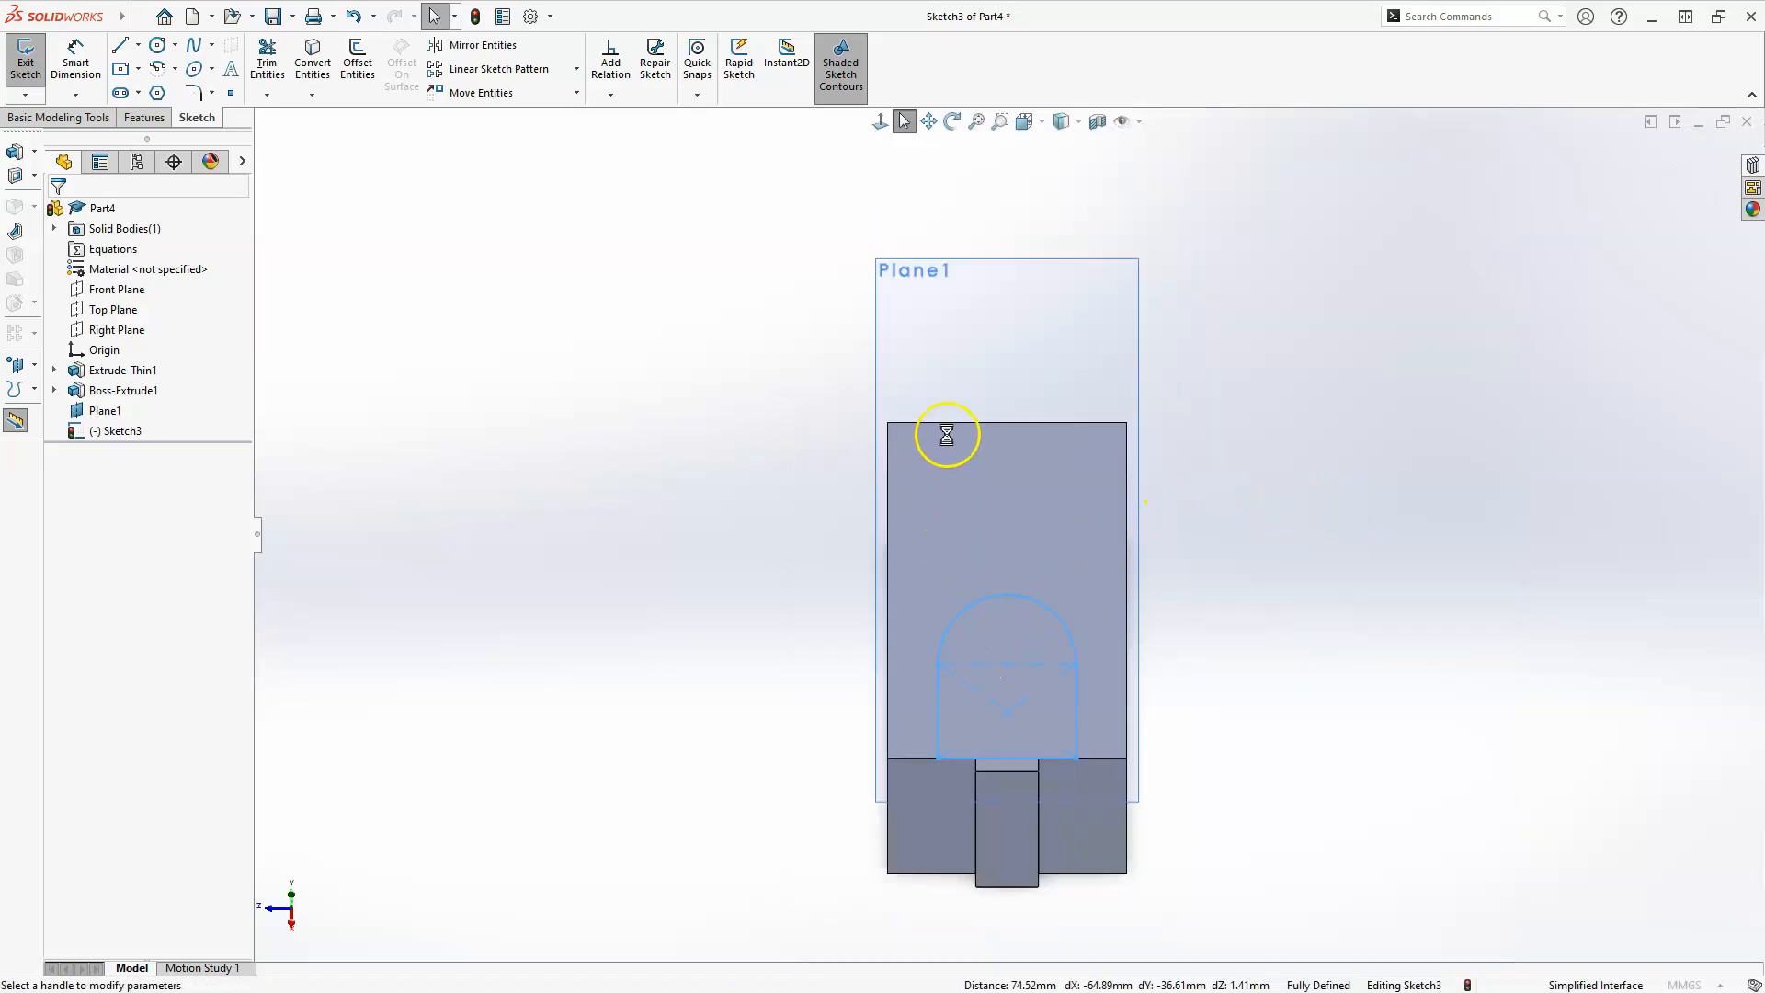
{"action": "middle_click_drag", "start_coordinate": [946, 467], "coordinate": [1089, 536]}
{"action": "scroll", "coordinate": [1055, 506], "scroll_direction": "up", "scroll_amount": 2}
{"action": "scroll", "coordinate": [1052, 492], "scroll_direction": "down", "scroll_amount": 5}
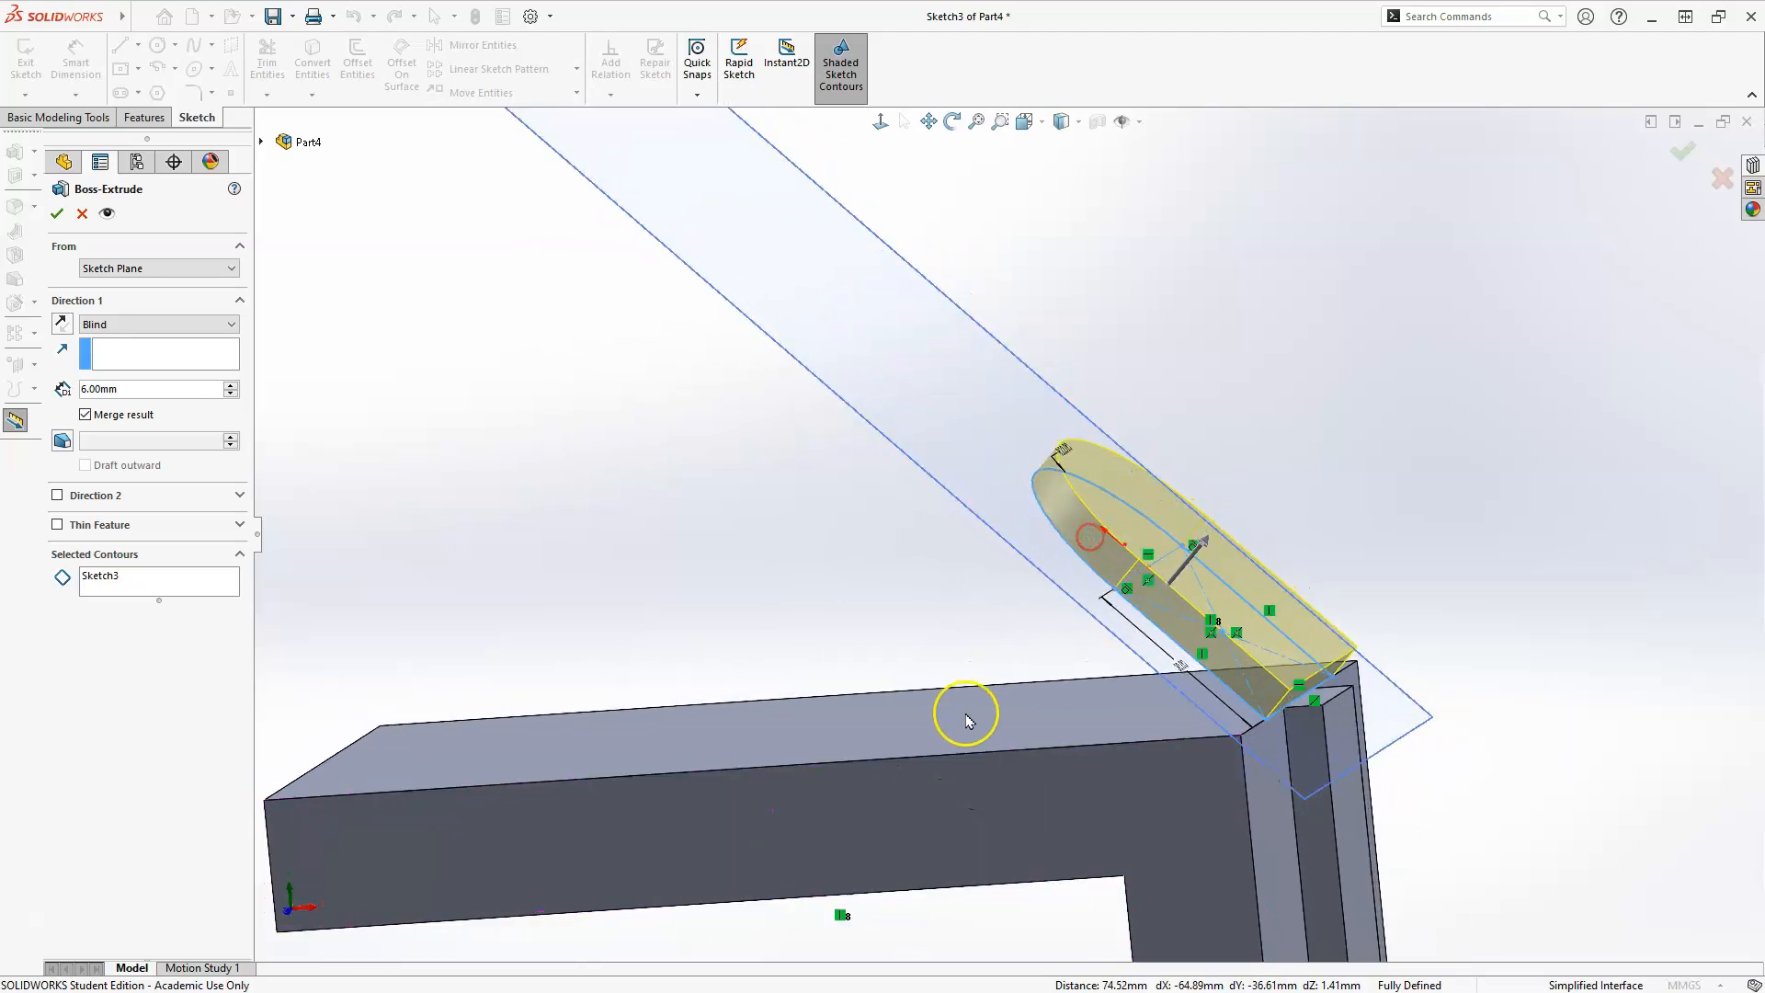
{"action": "left_click", "coordinate": [213, 332]}
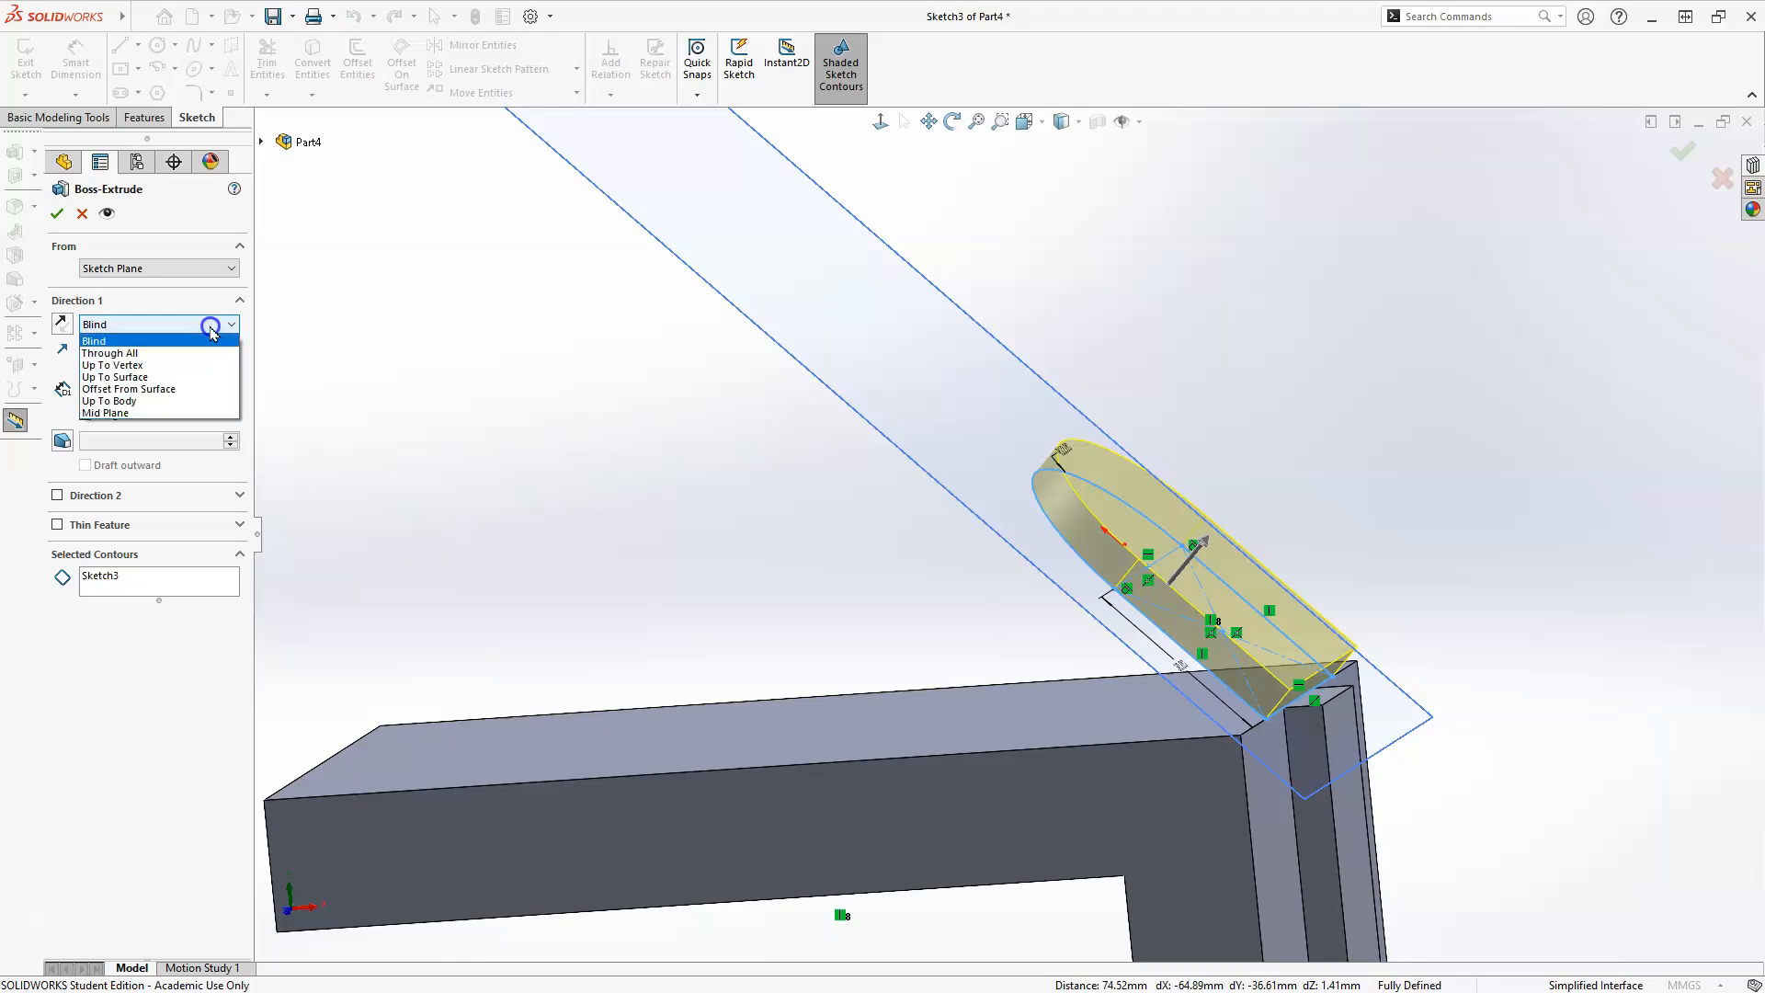
{"action": "left_click", "coordinate": [129, 402]}
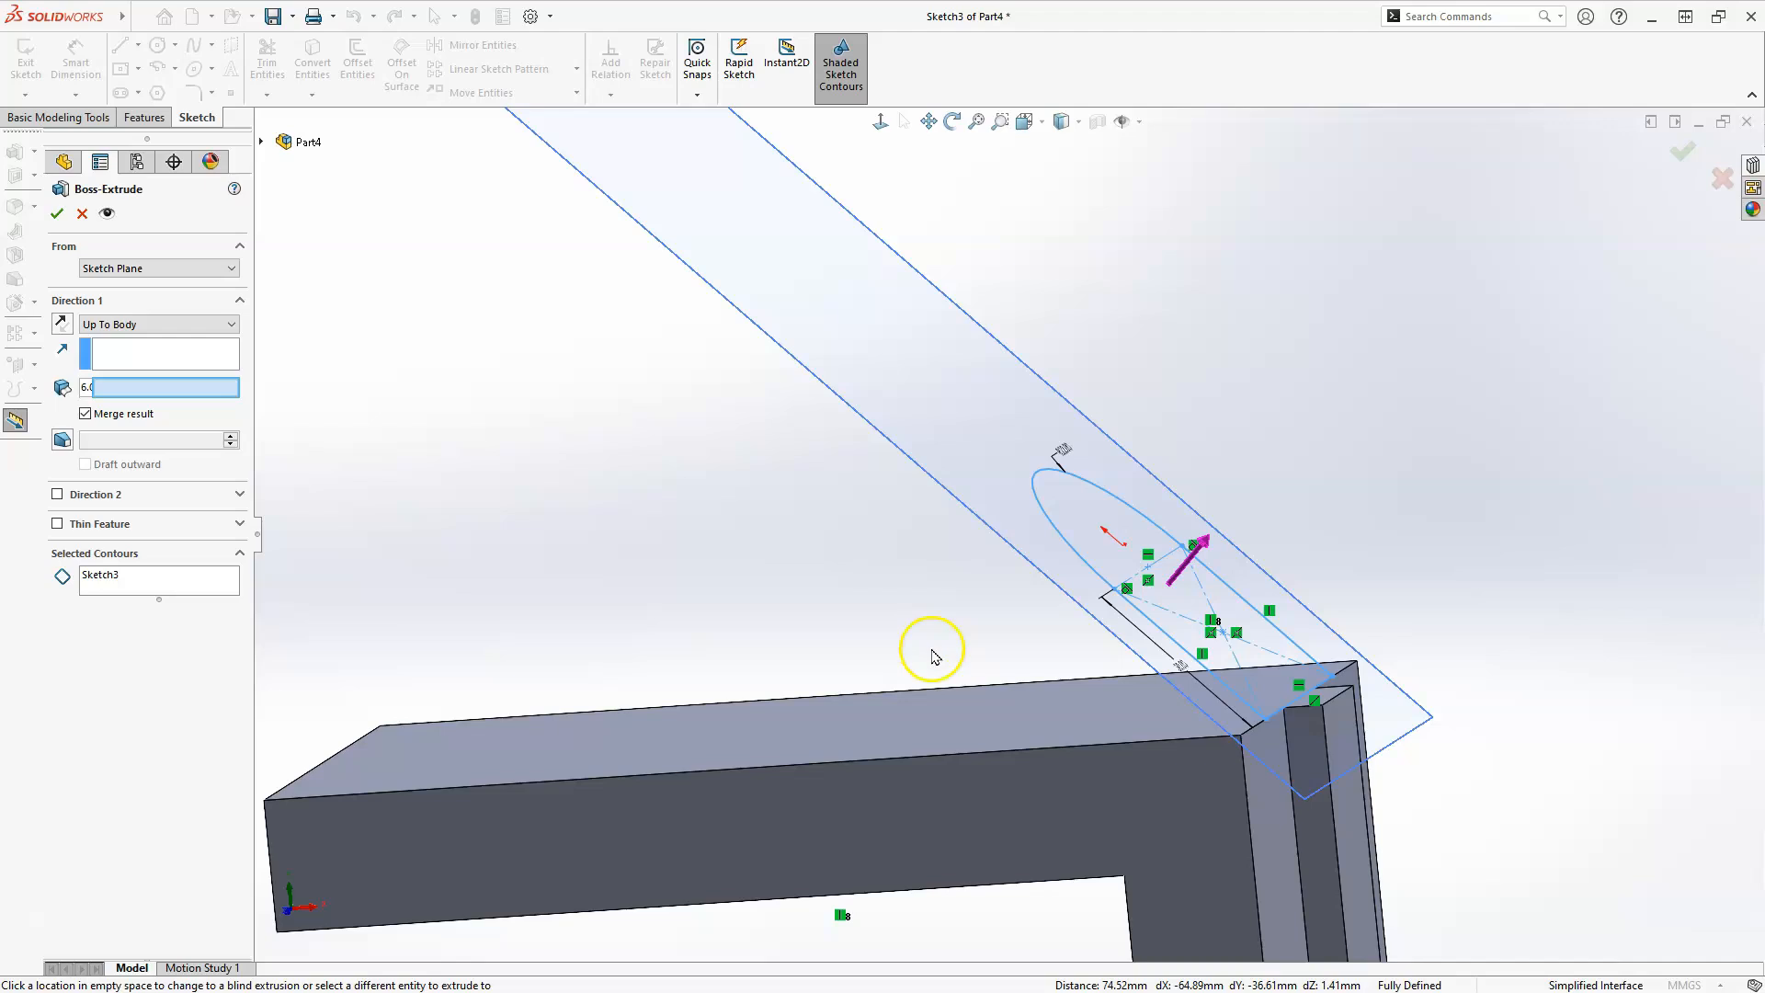
{"action": "left_click", "coordinate": [967, 714]}
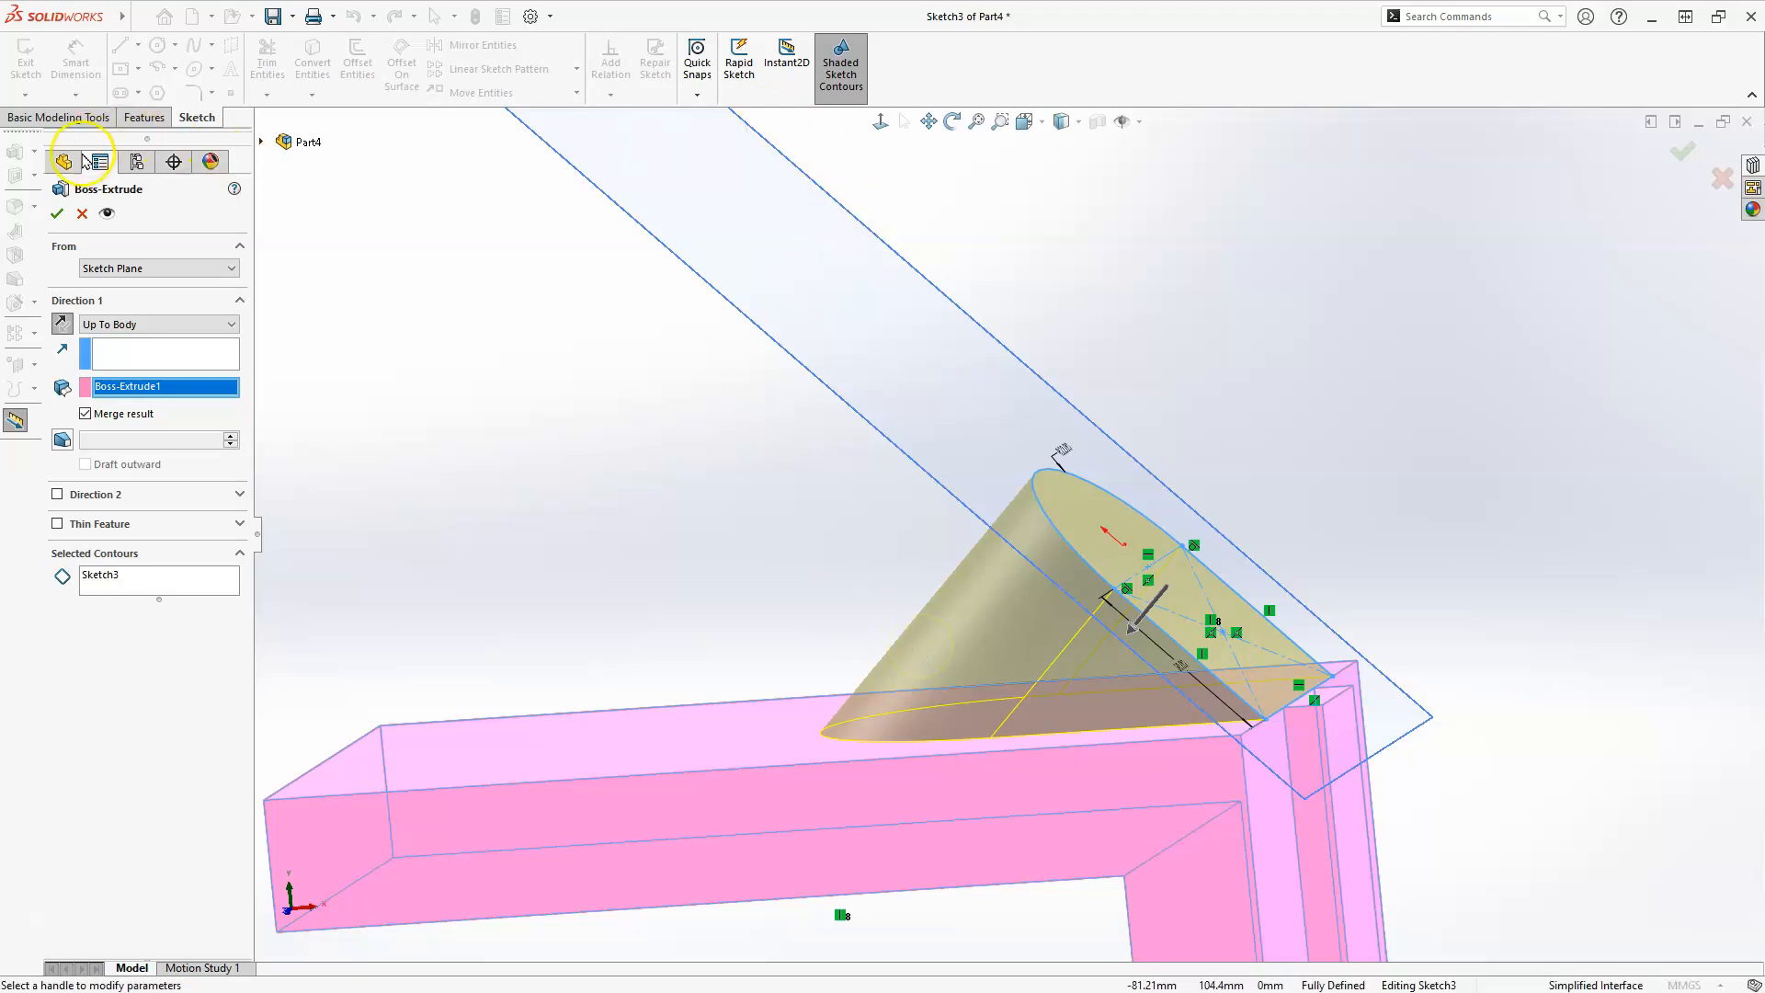
{"action": "left_click", "coordinate": [58, 215]}
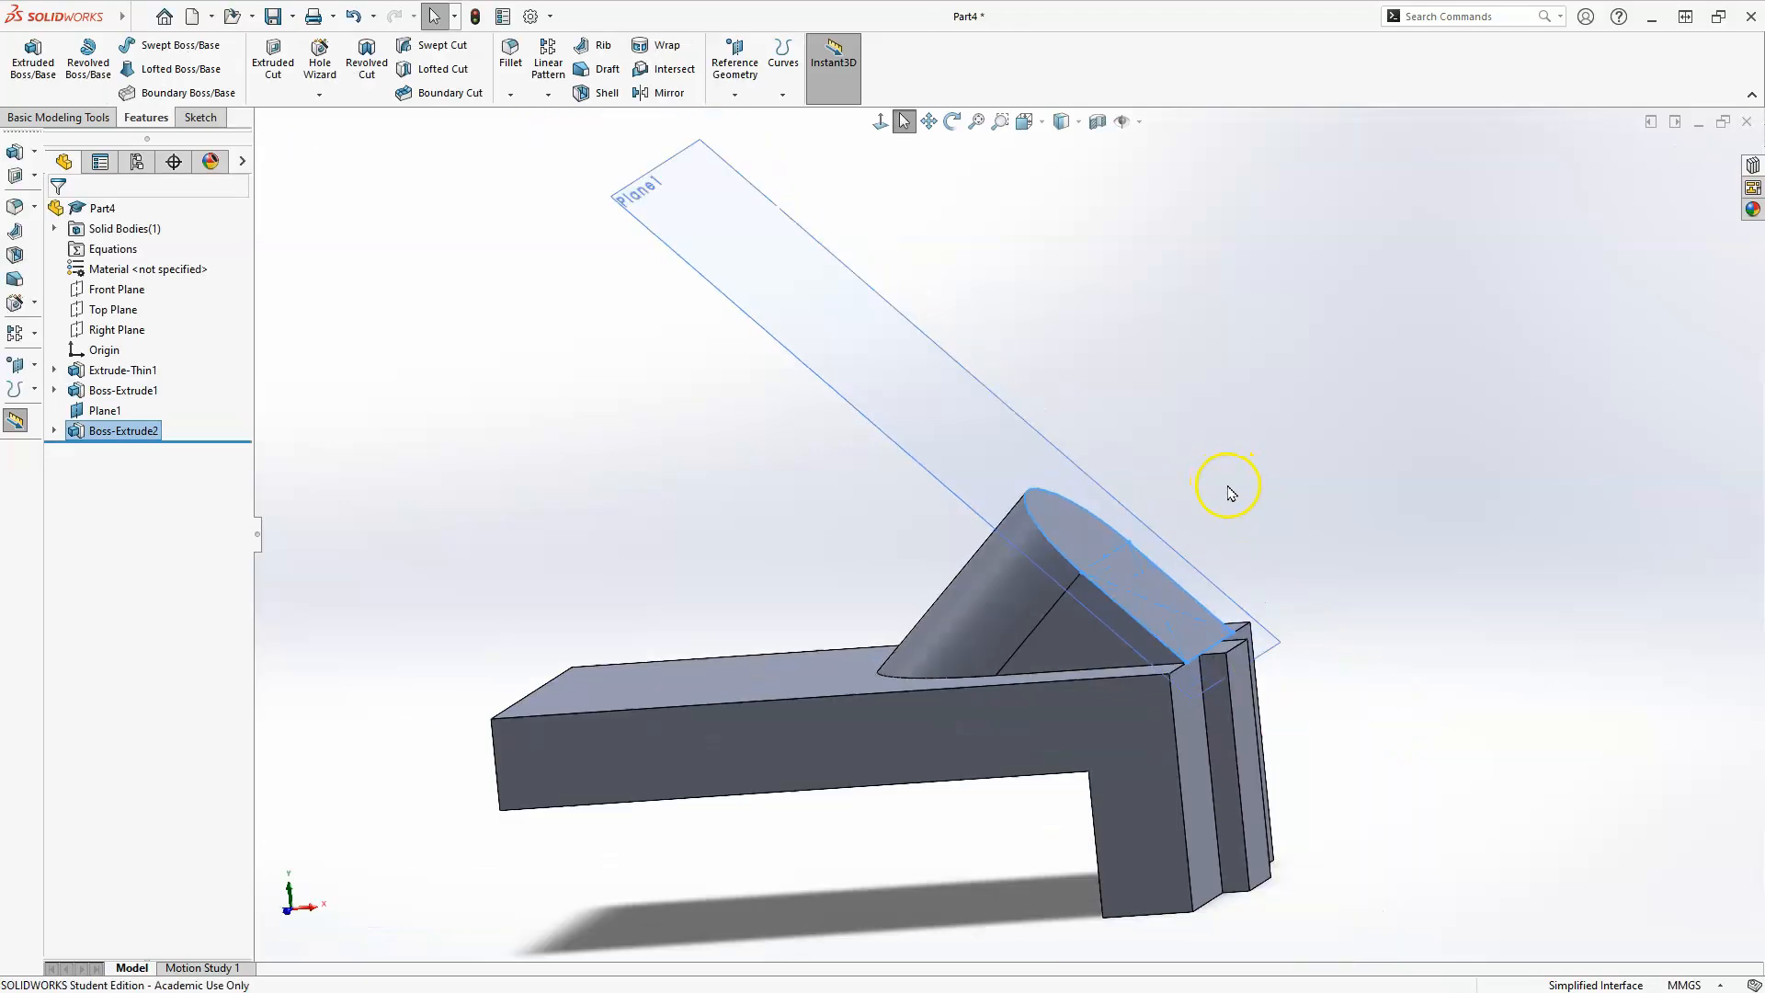
Hide the angled reference plane used for the round-topped boss's sketch.
{"action": "left_click", "coordinate": [103, 410]}
{"action": "right_click", "coordinate": [101, 411]}
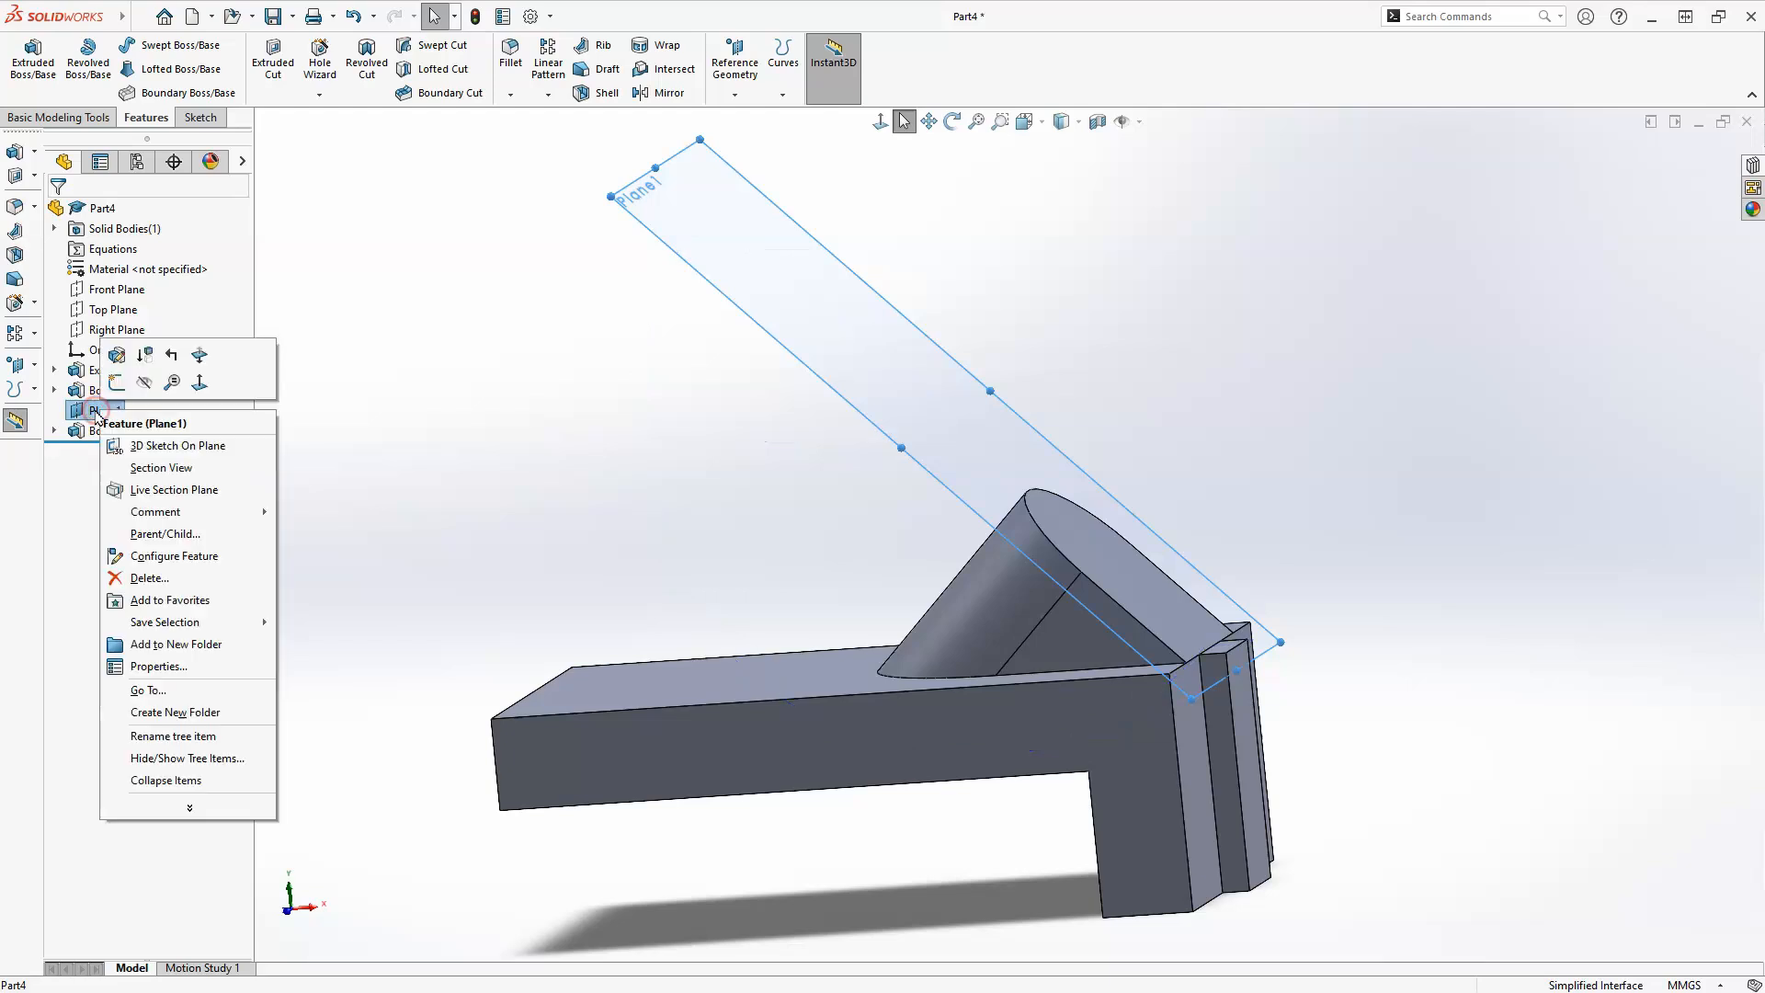
{"action": "left_click", "coordinate": [149, 381]}
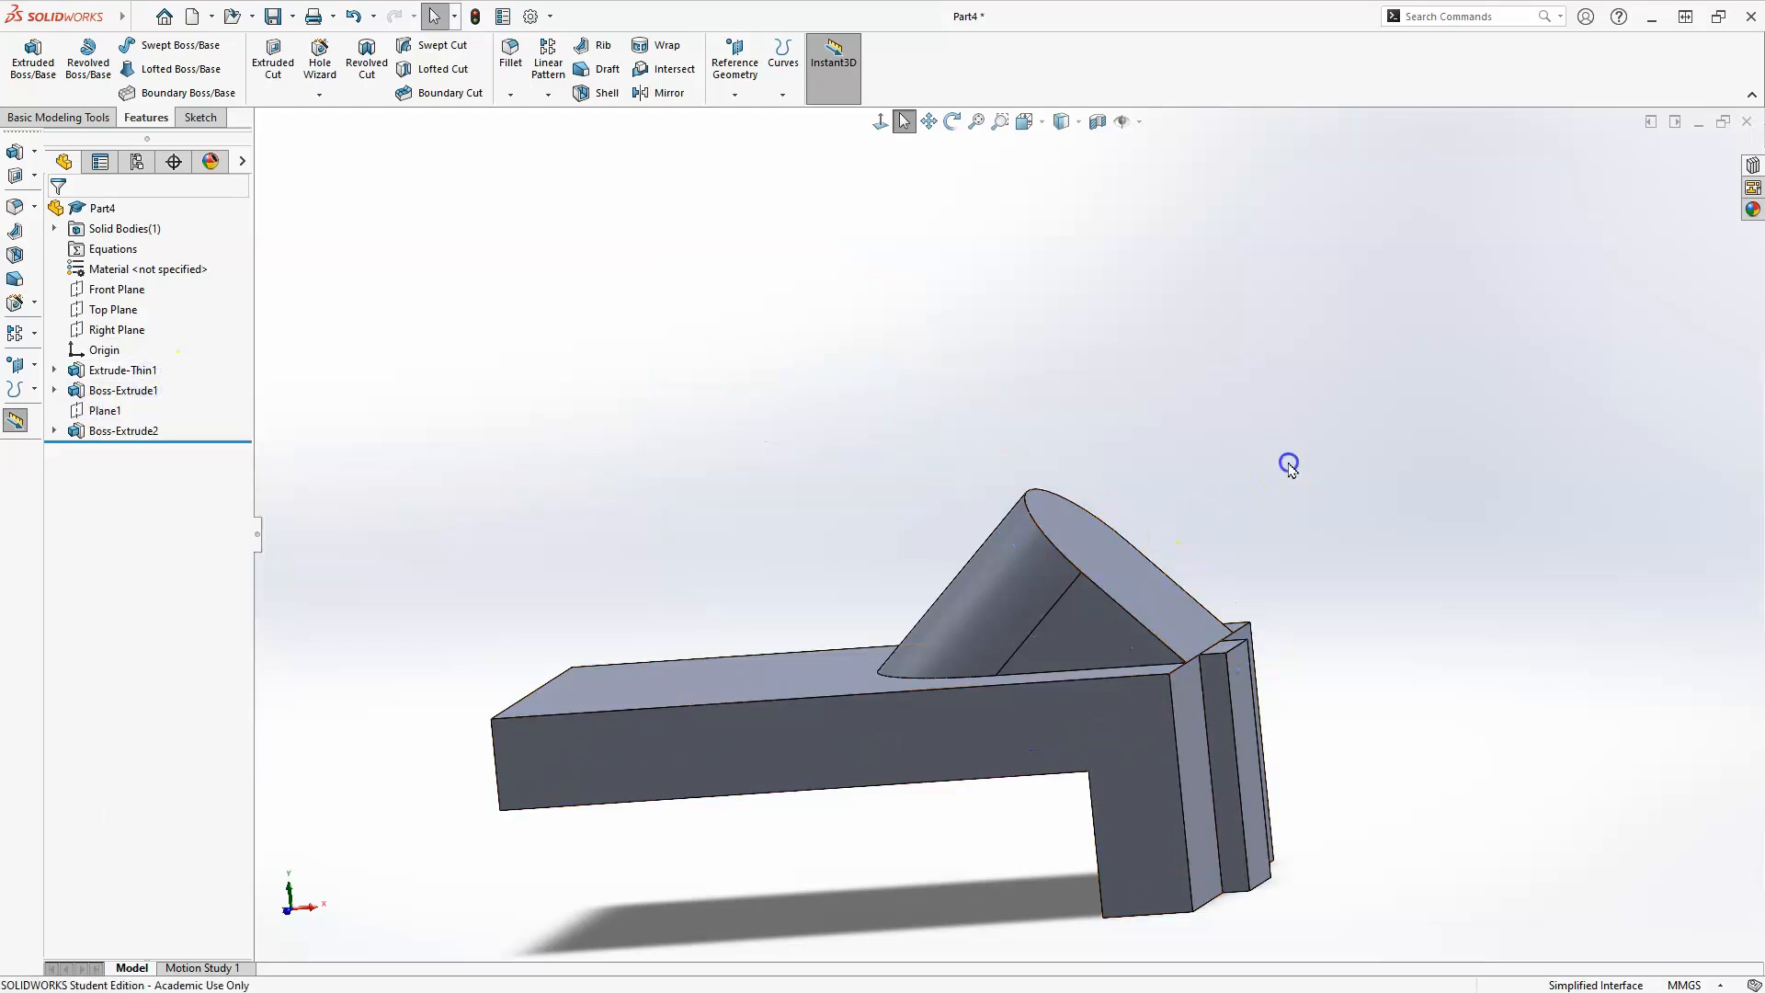
{"action": "middle_click_drag", "start_coordinate": [1273, 520], "coordinate": [1296, 444]}
{"action": "middle_click_drag", "start_coordinate": [591, 797], "coordinate": [685, 802]}
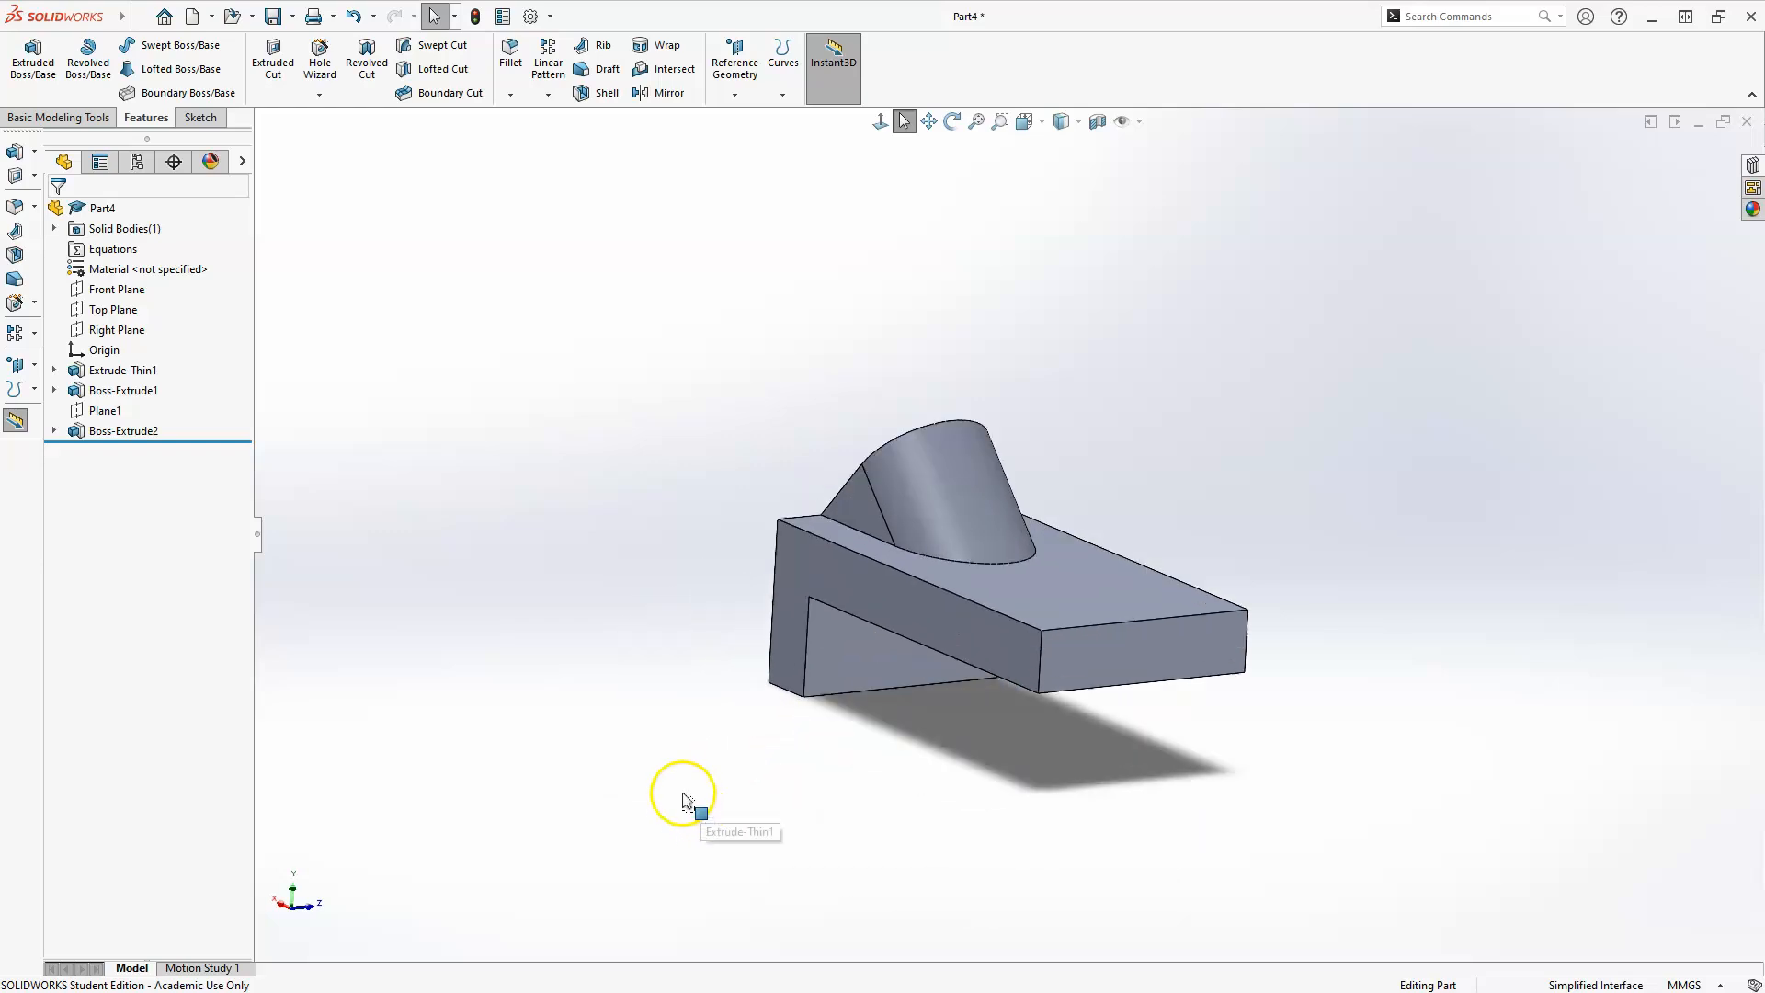
{"action": "left_click", "coordinate": [724, 96]}
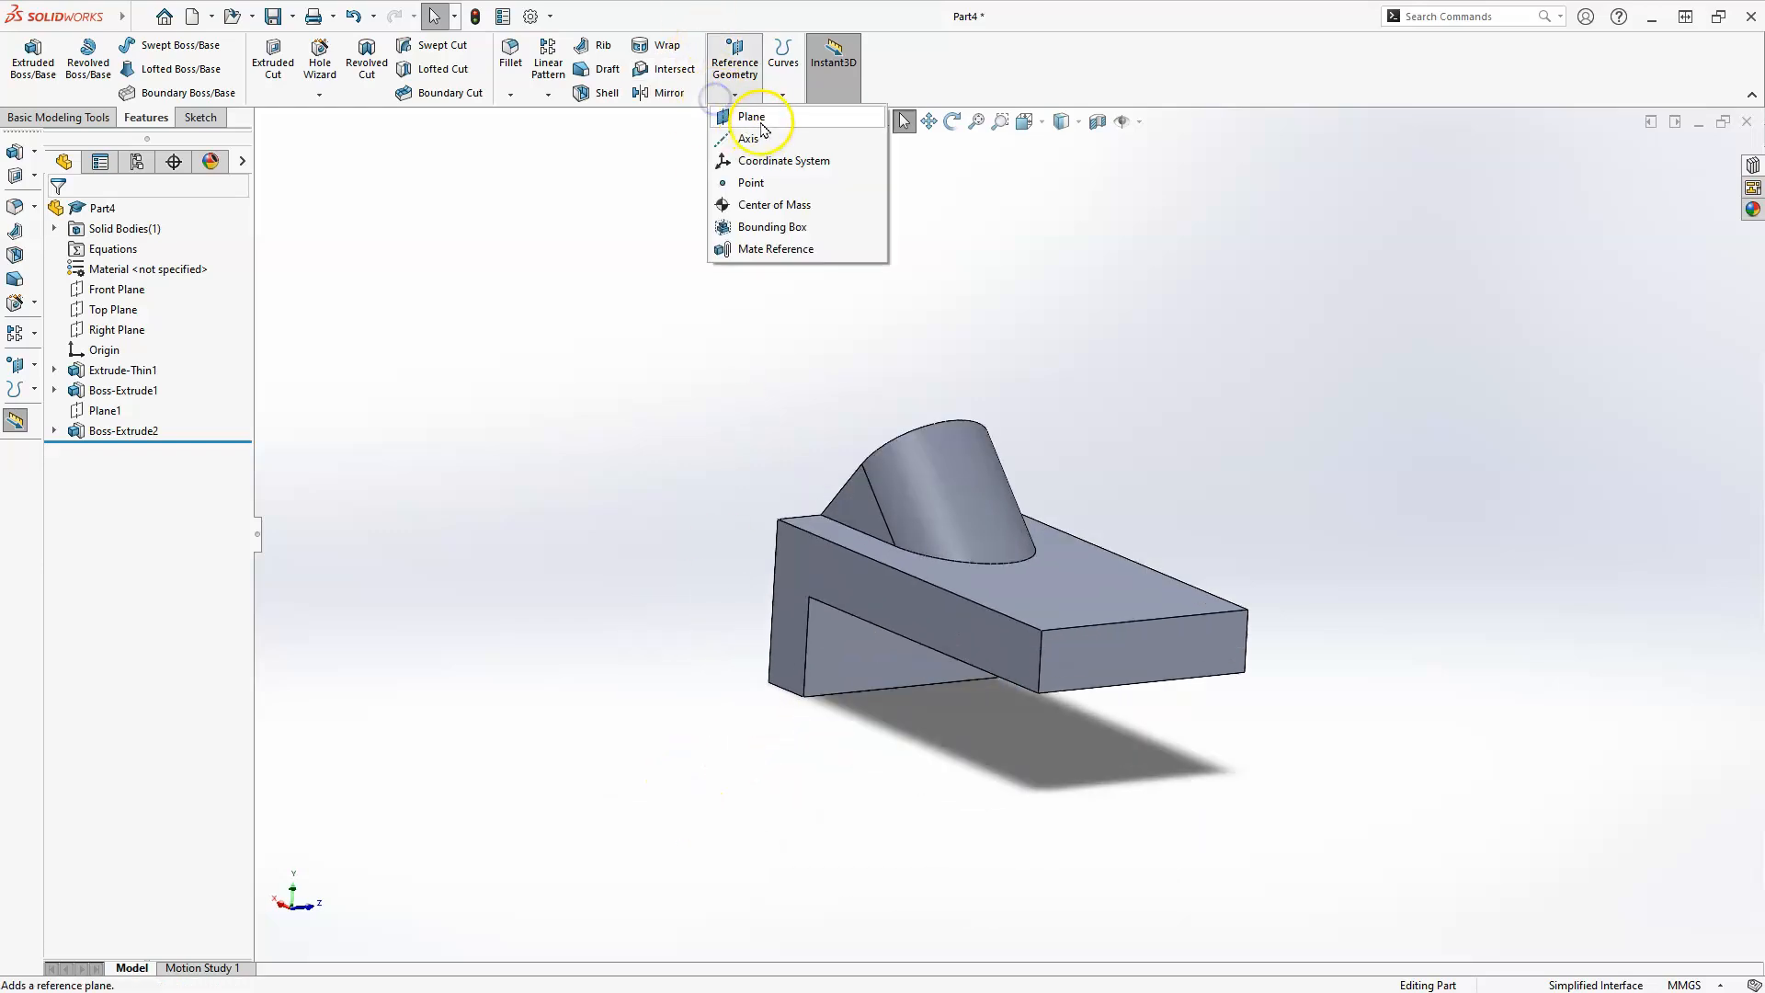
{"action": "left_click", "coordinate": [754, 117]}
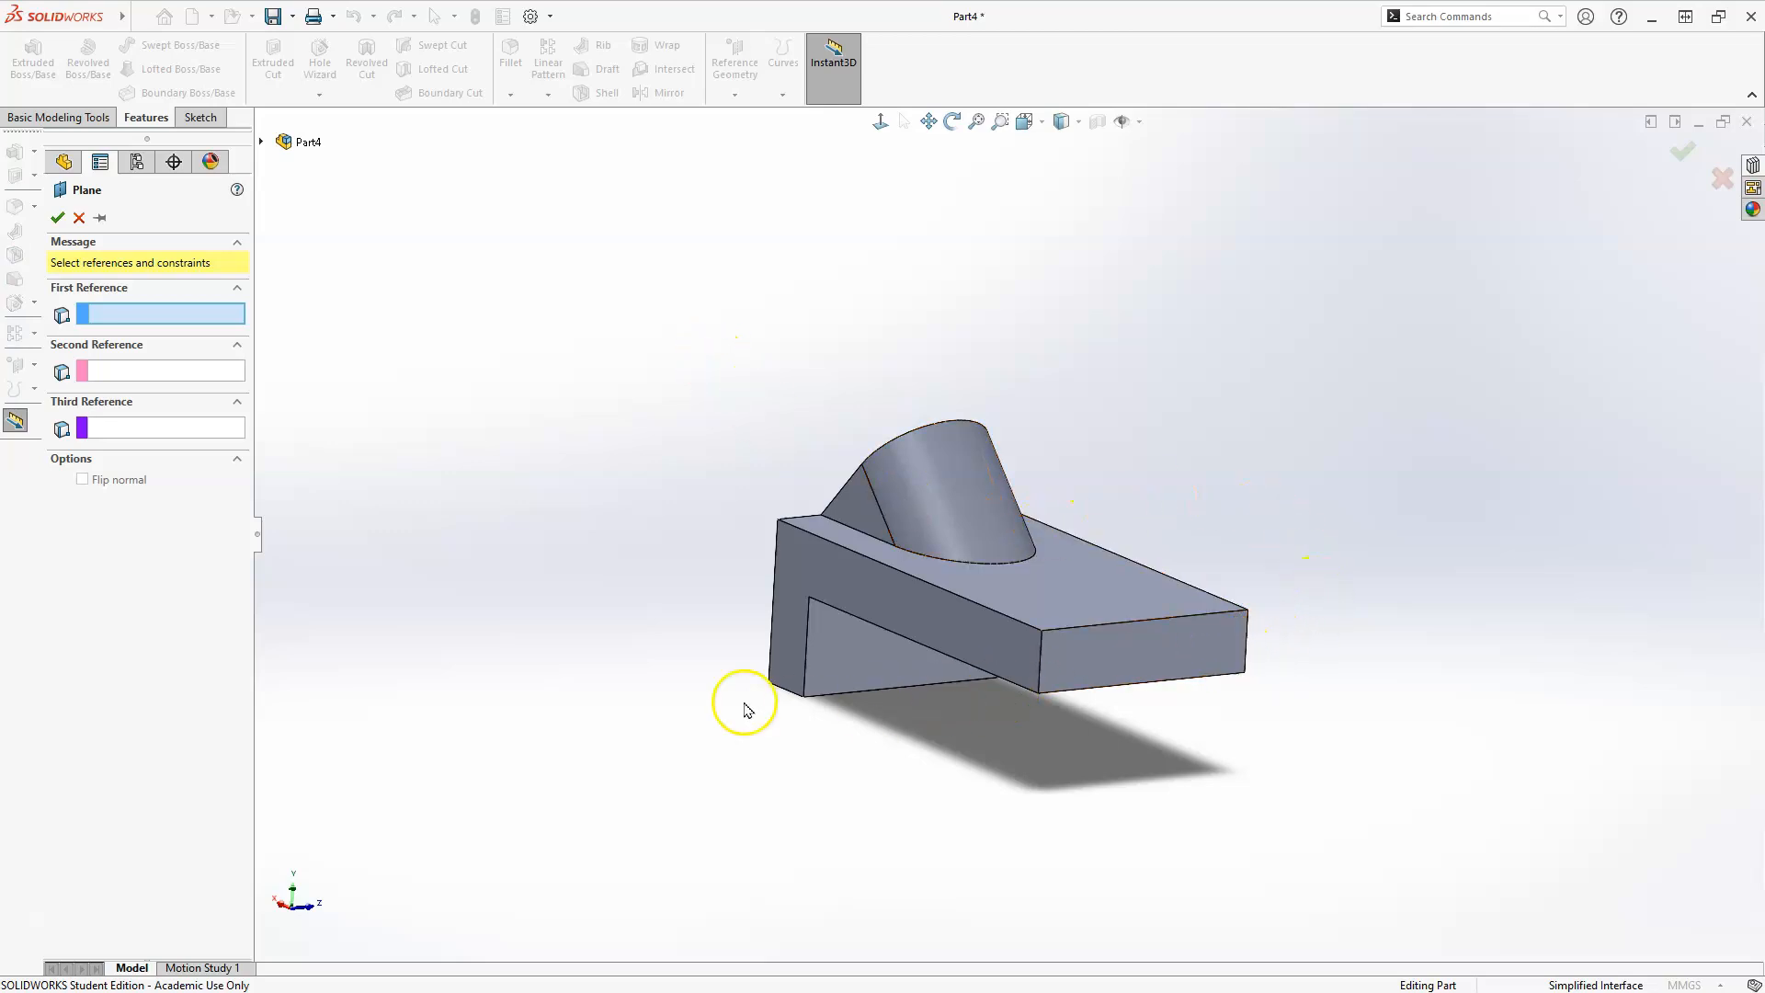
{"action": "left_click", "coordinate": [1114, 679]}
{"action": "middle_click_drag", "start_coordinate": [961, 675], "coordinate": [960, 740]}
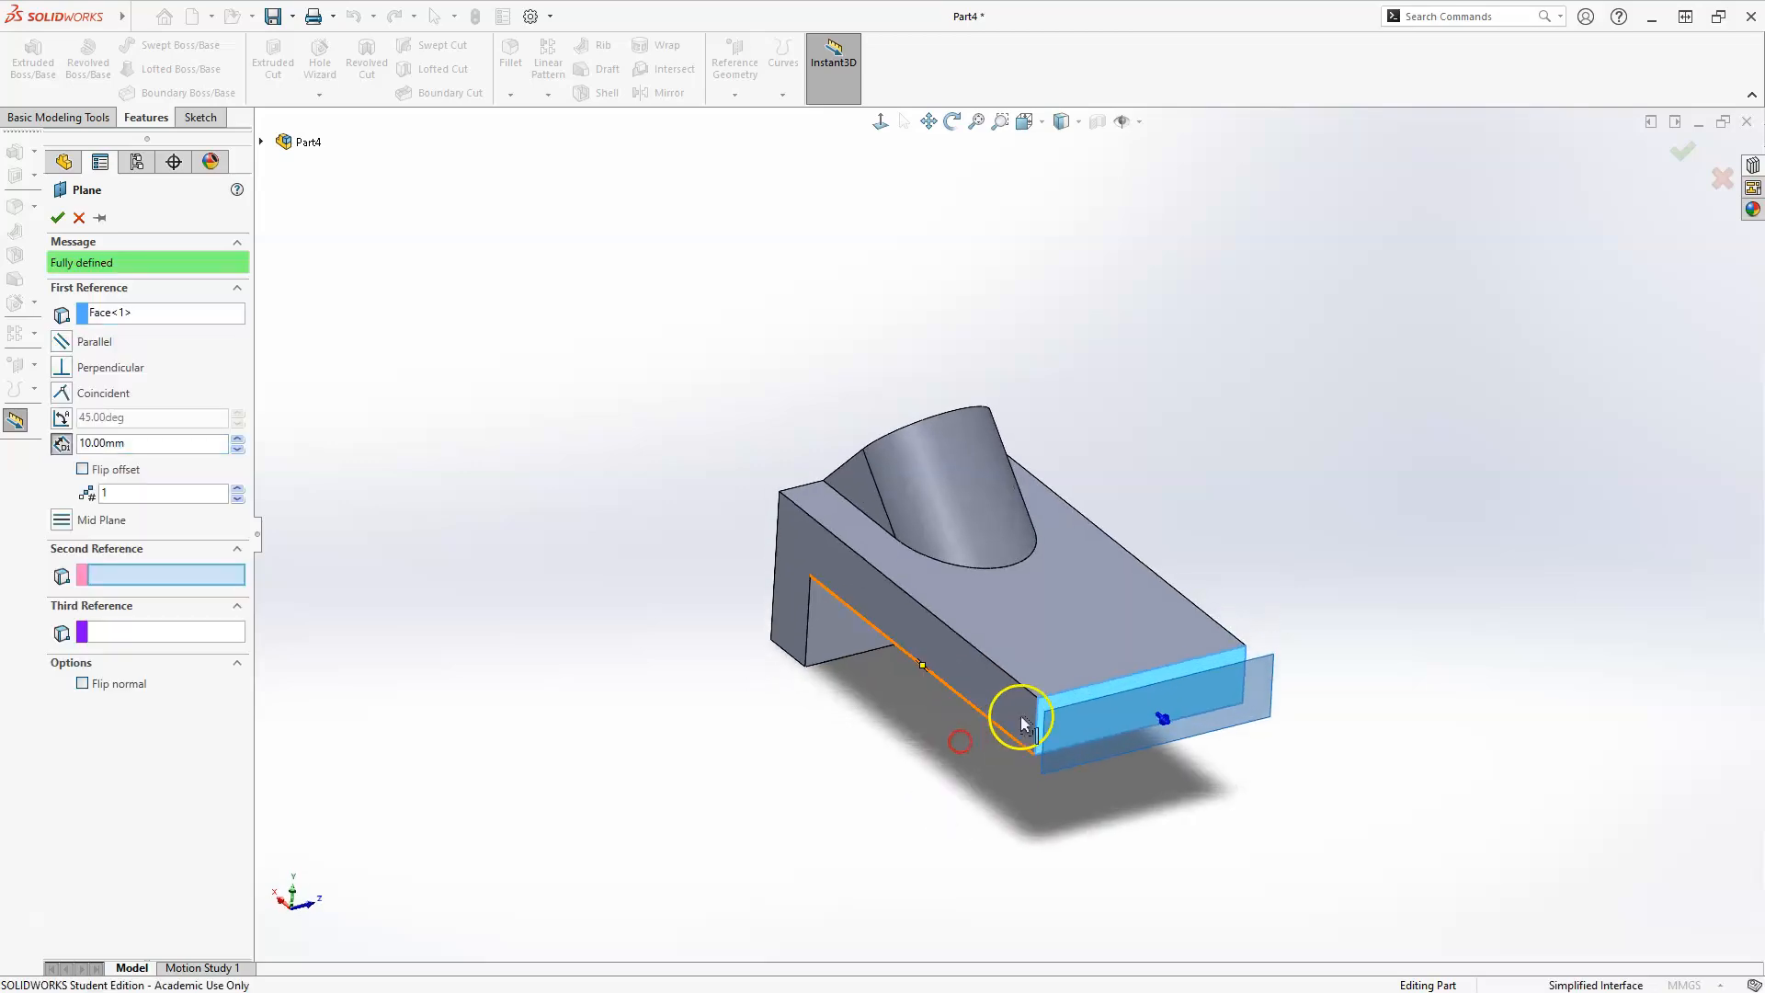
{"action": "left_click", "coordinate": [1064, 694]}
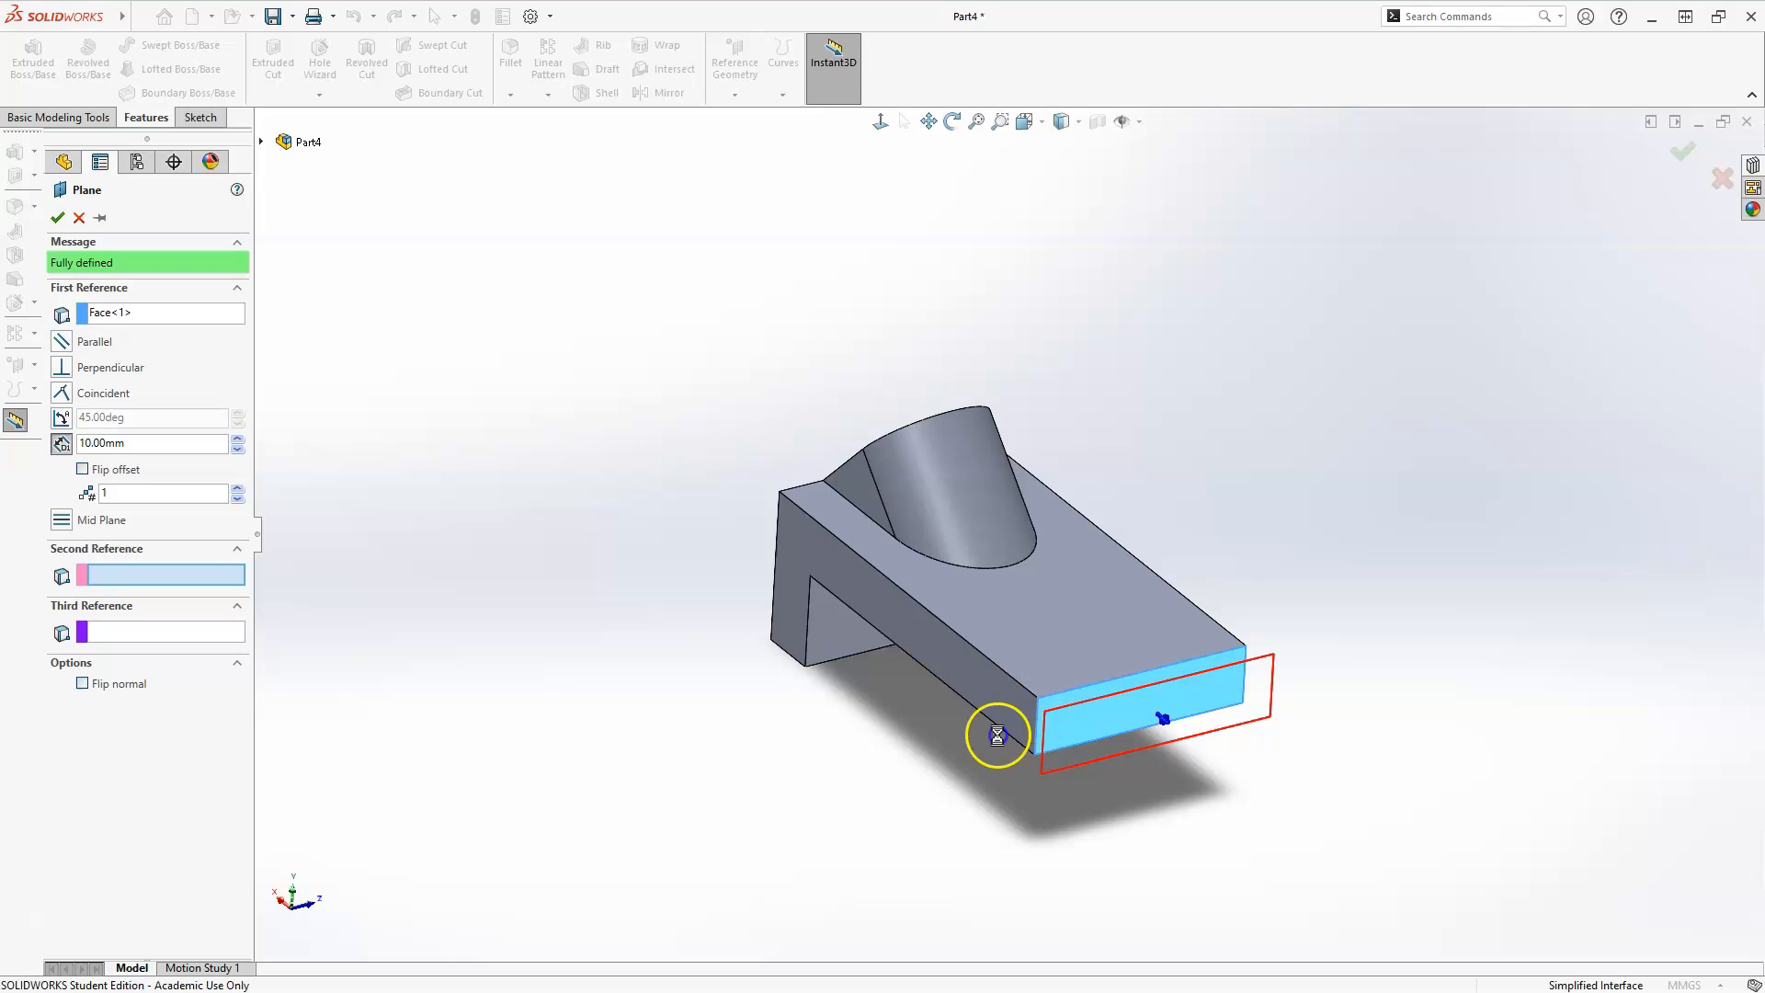
{"action": "left_click", "coordinate": [61, 418]}
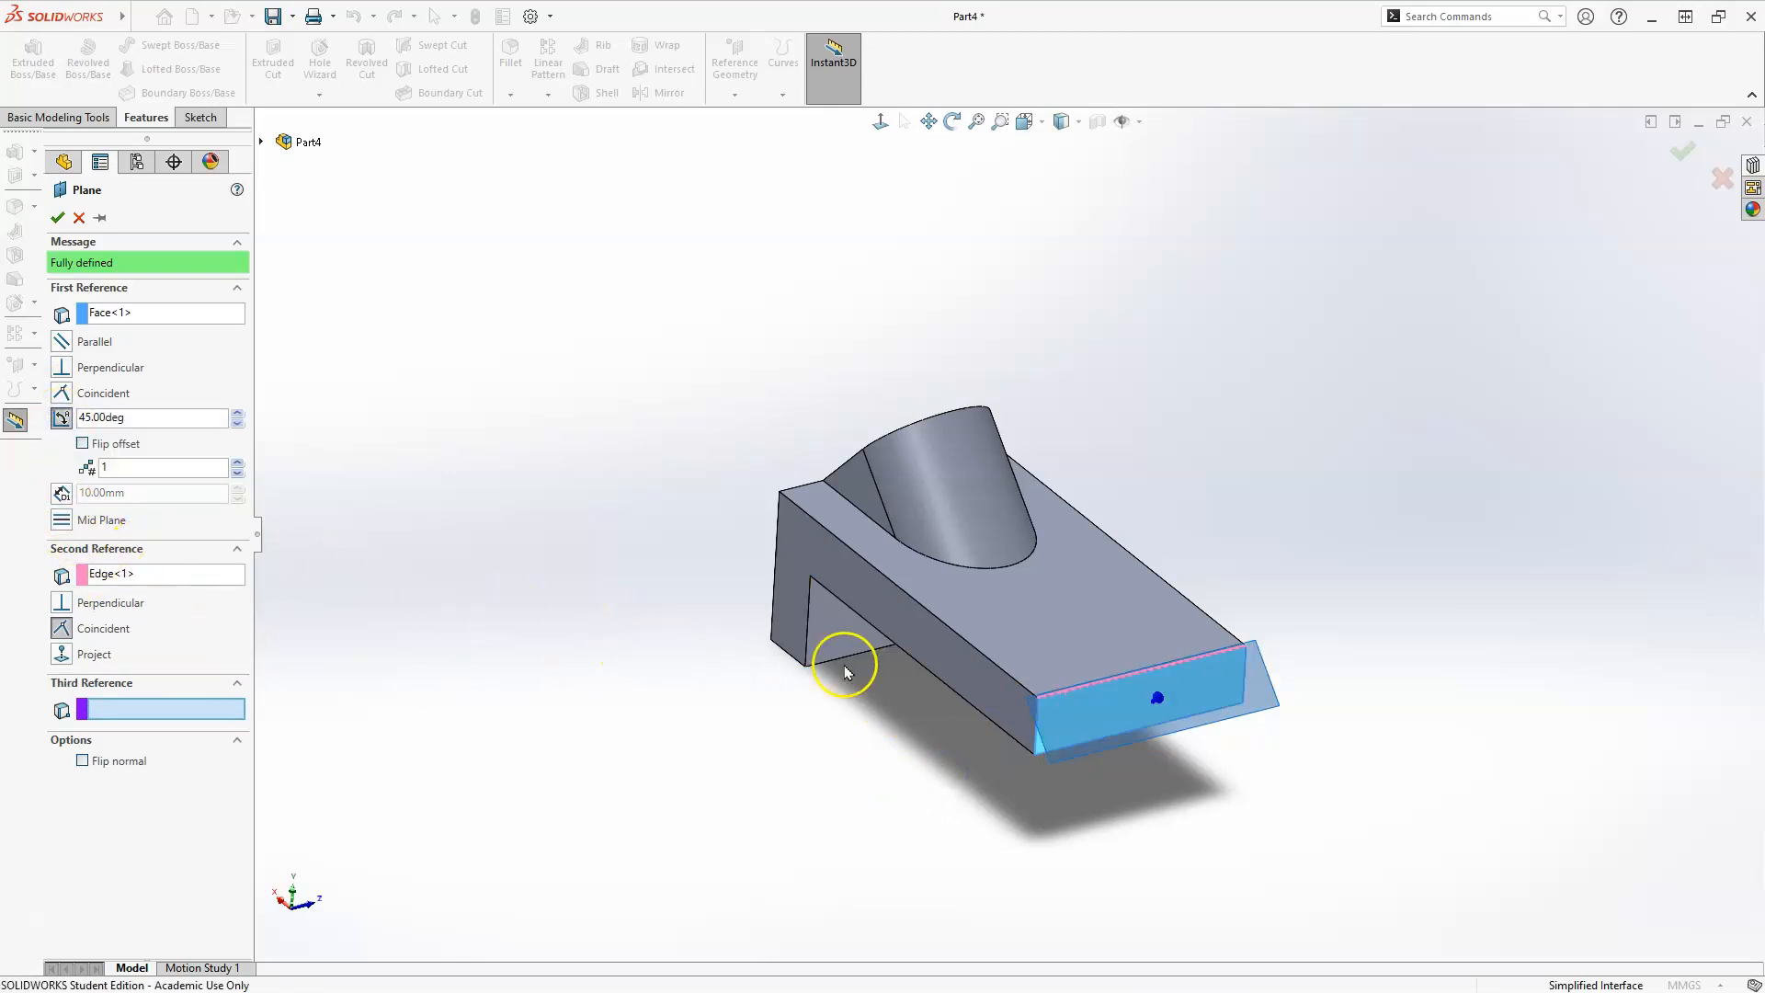
{"action": "scroll", "coordinate": [844, 671], "scroll_direction": "down", "scroll_amount": 4}
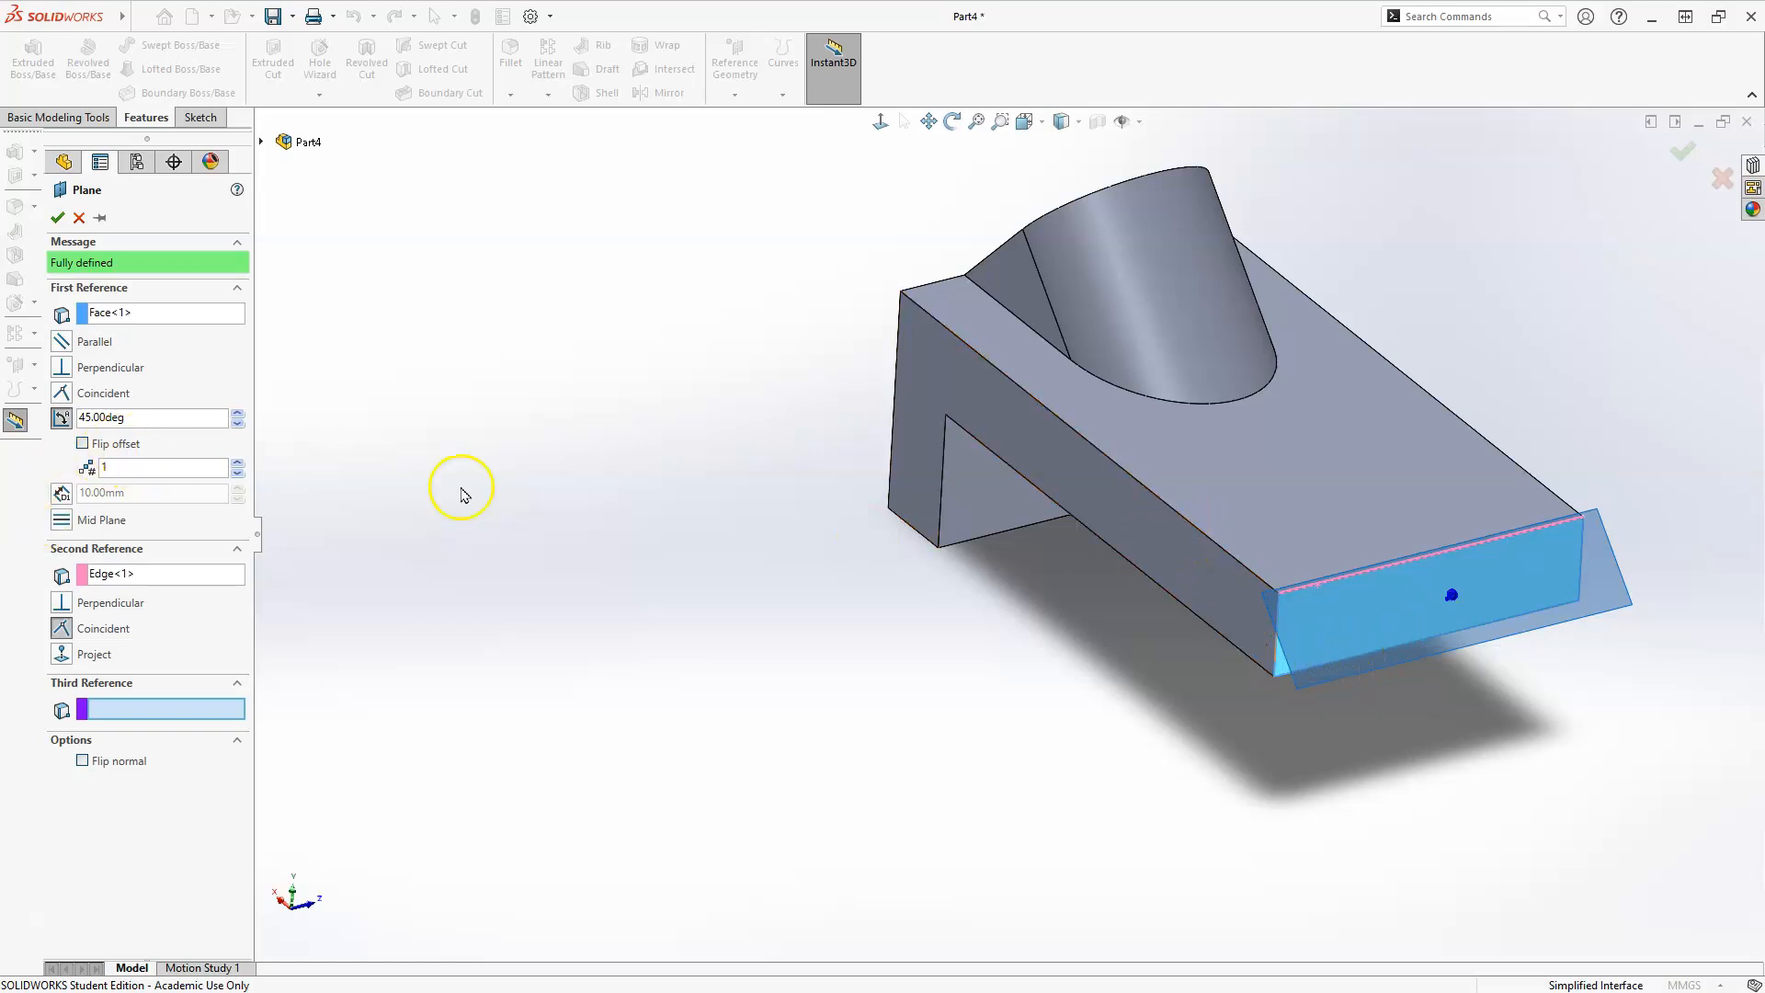
{"action": "left_click_drag", "start_coordinate": [159, 424], "coordinate": [104, 420]}
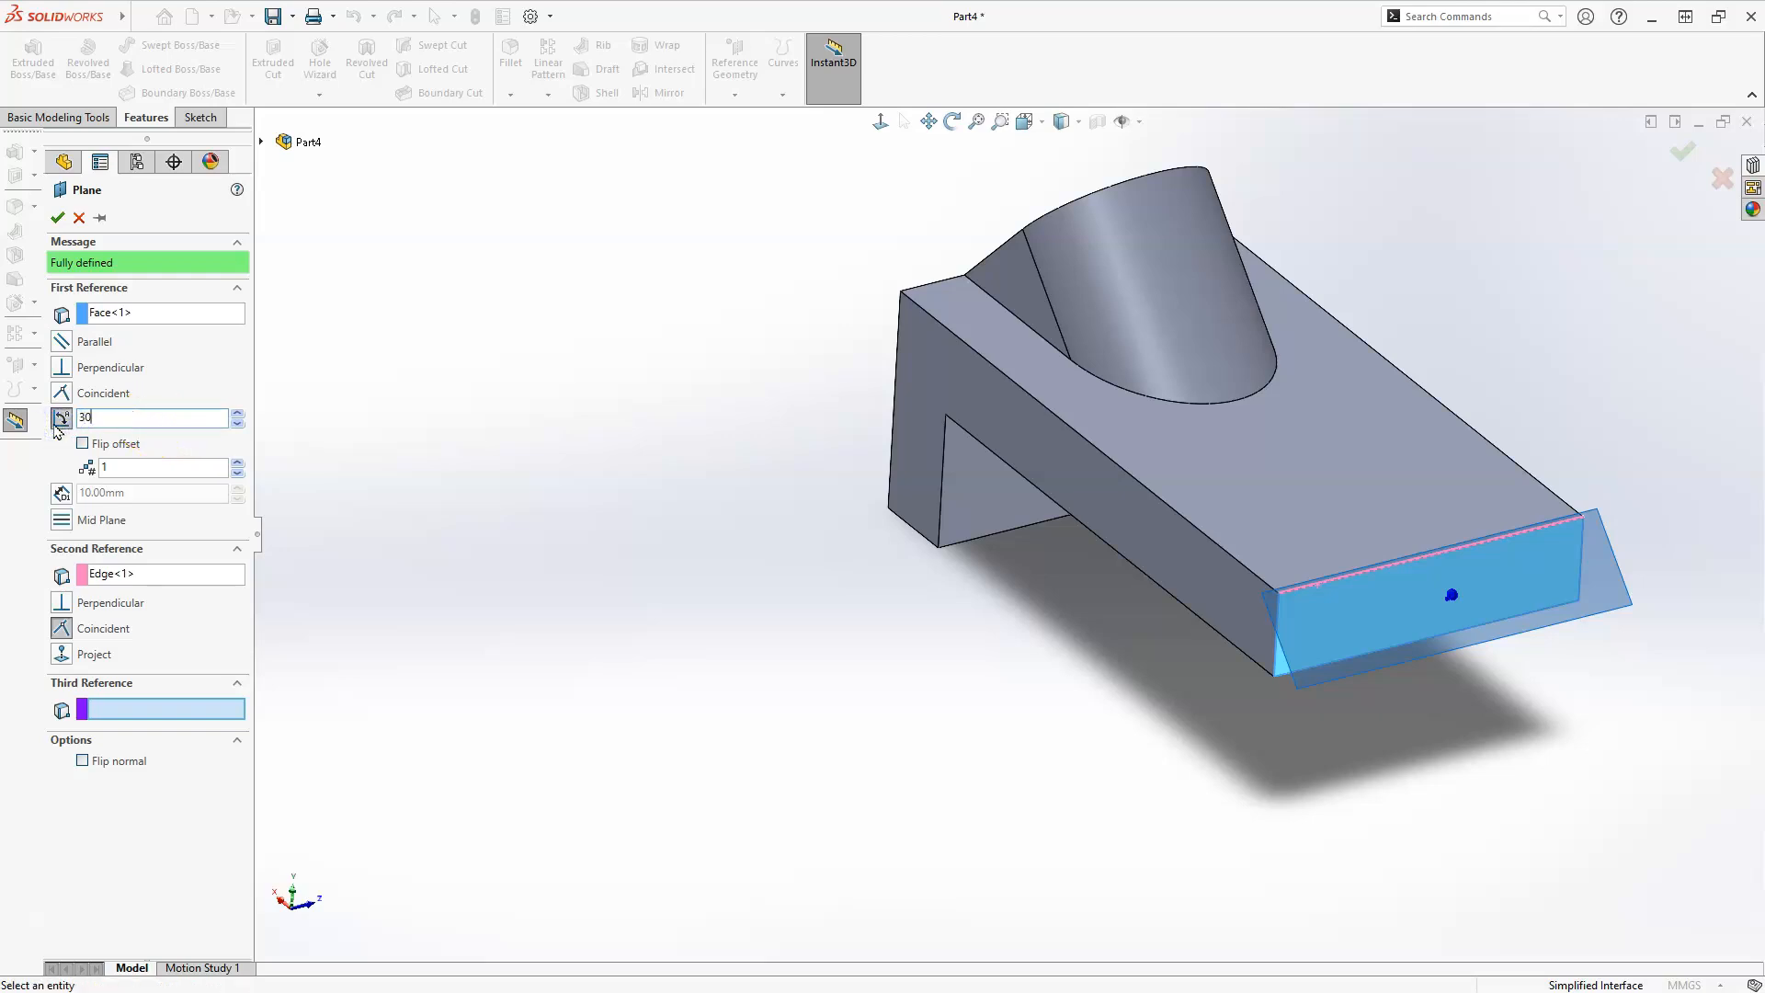
{"action": "key", "text": "Return"}
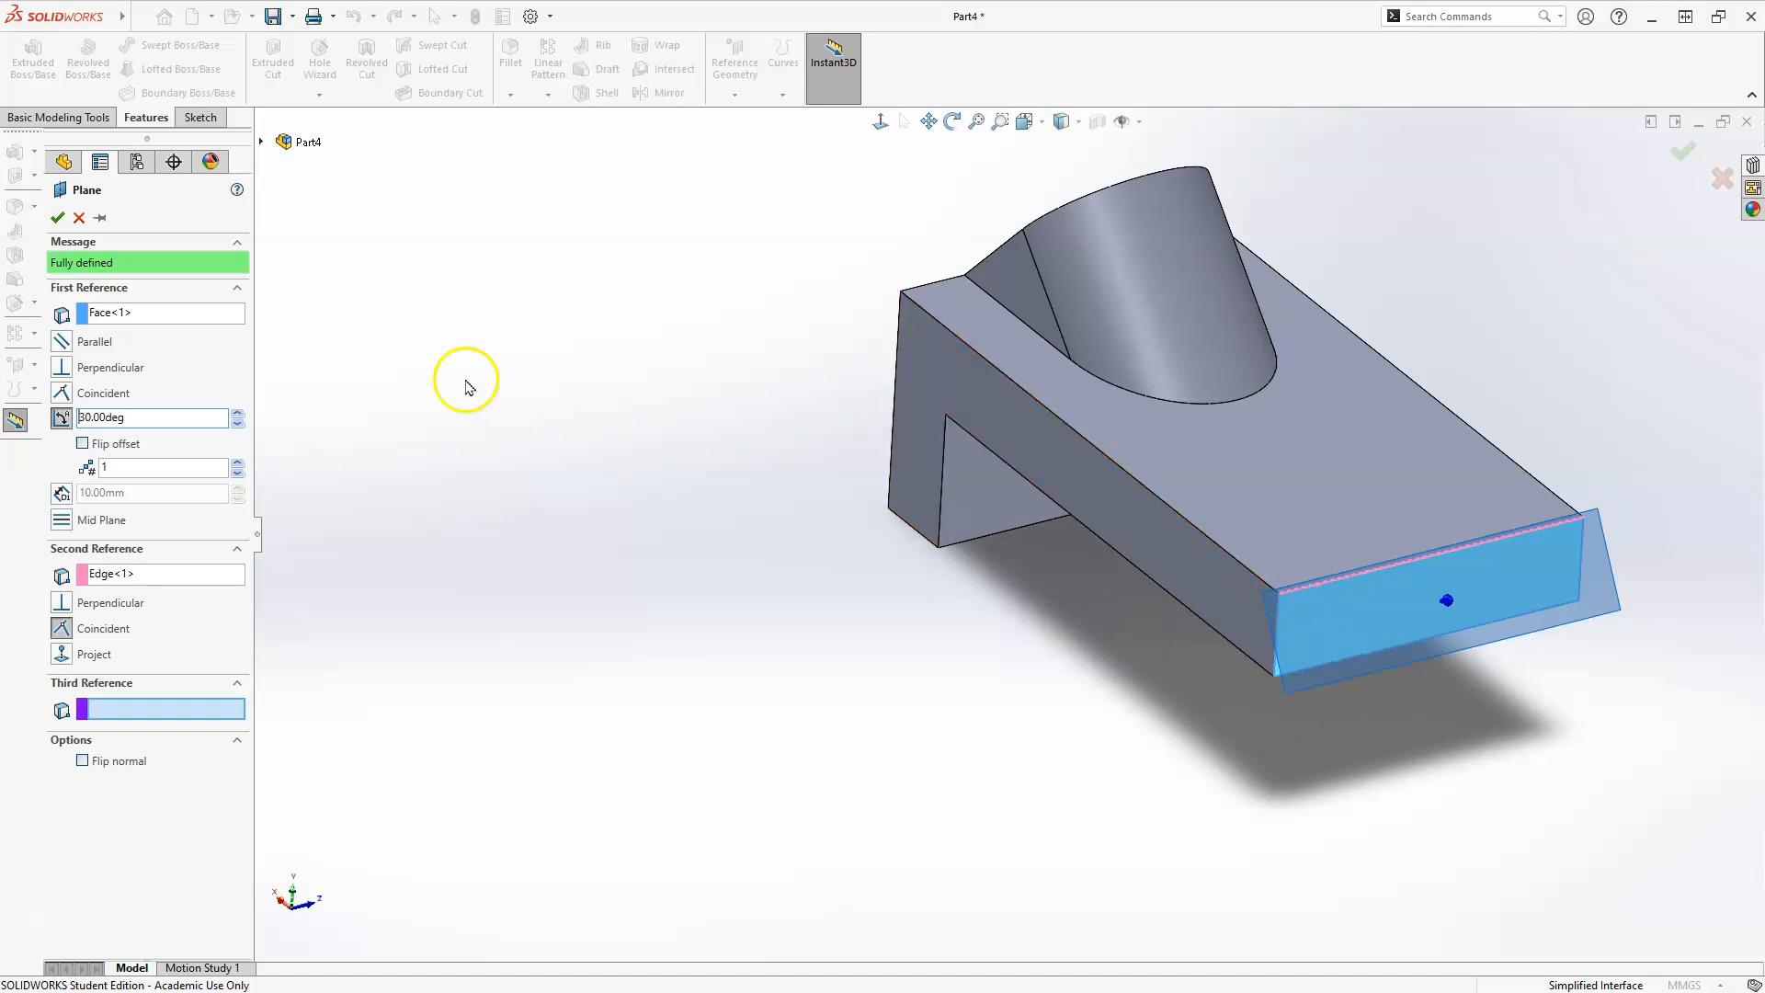
{"action": "left_click", "coordinate": [79, 218]}
{"action": "left_click", "coordinate": [496, 644]}
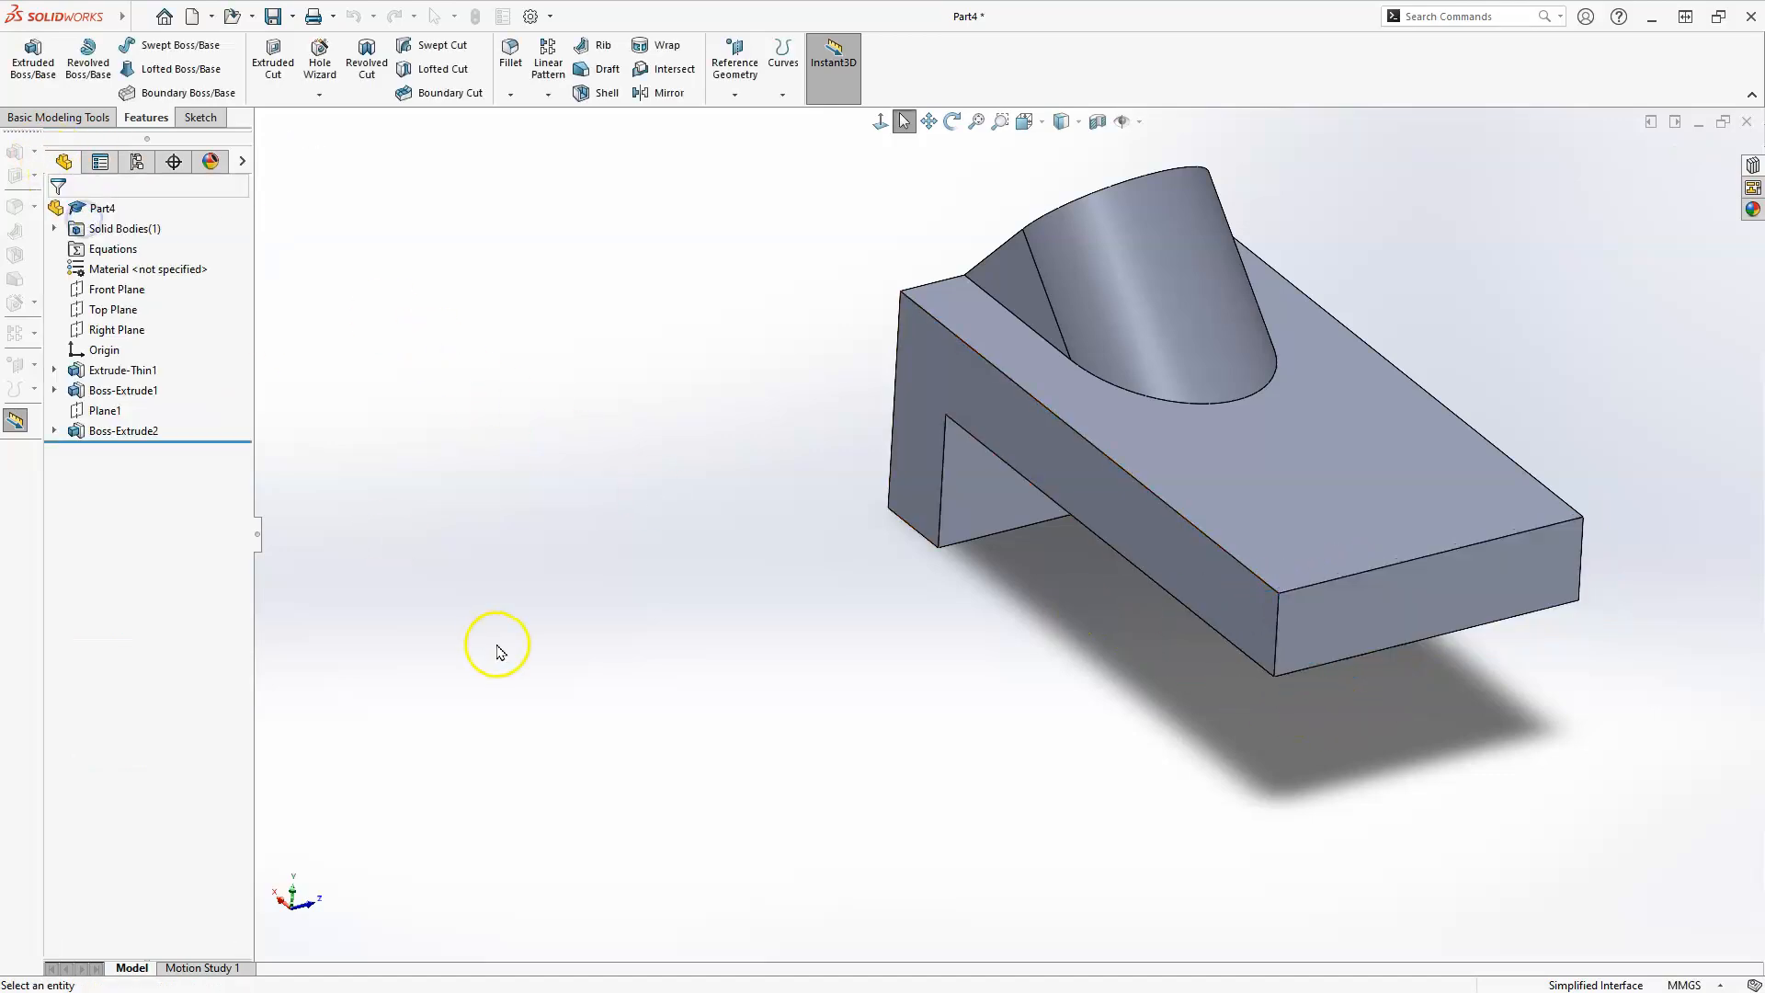
{"action": "left_click", "coordinate": [721, 67]}
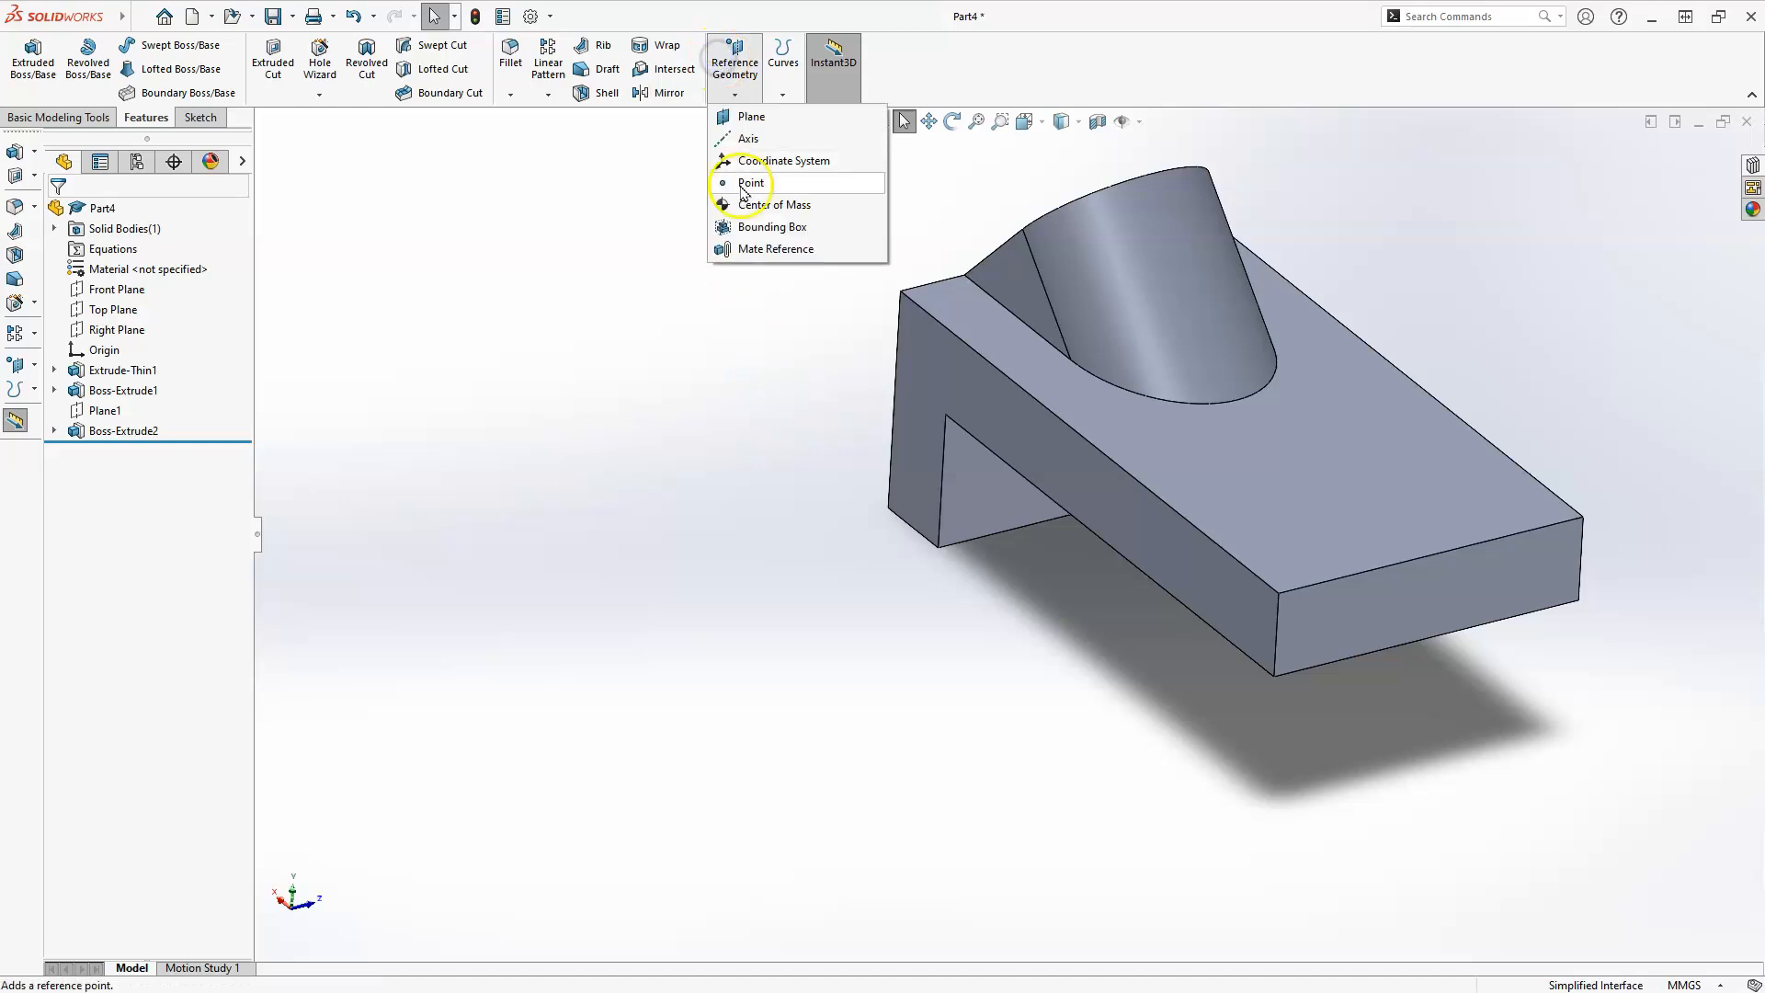
{"action": "left_click", "coordinate": [745, 118]}
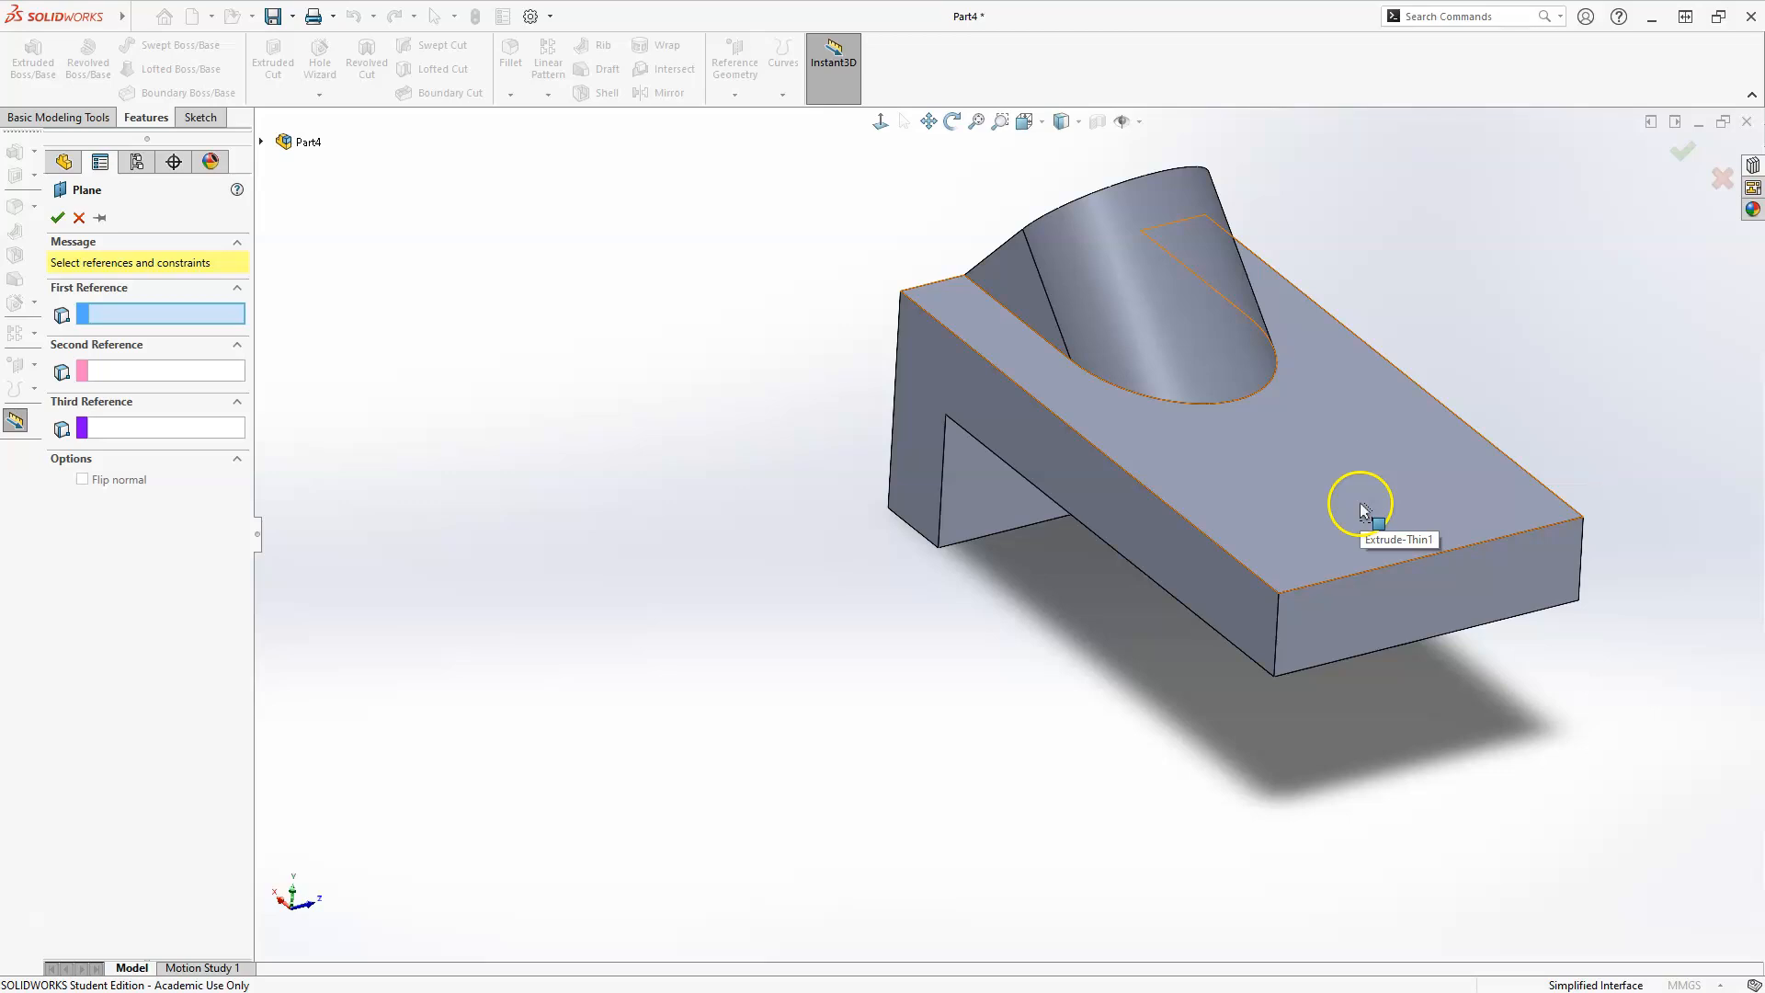
{"action": "left_click", "coordinate": [1284, 517]}
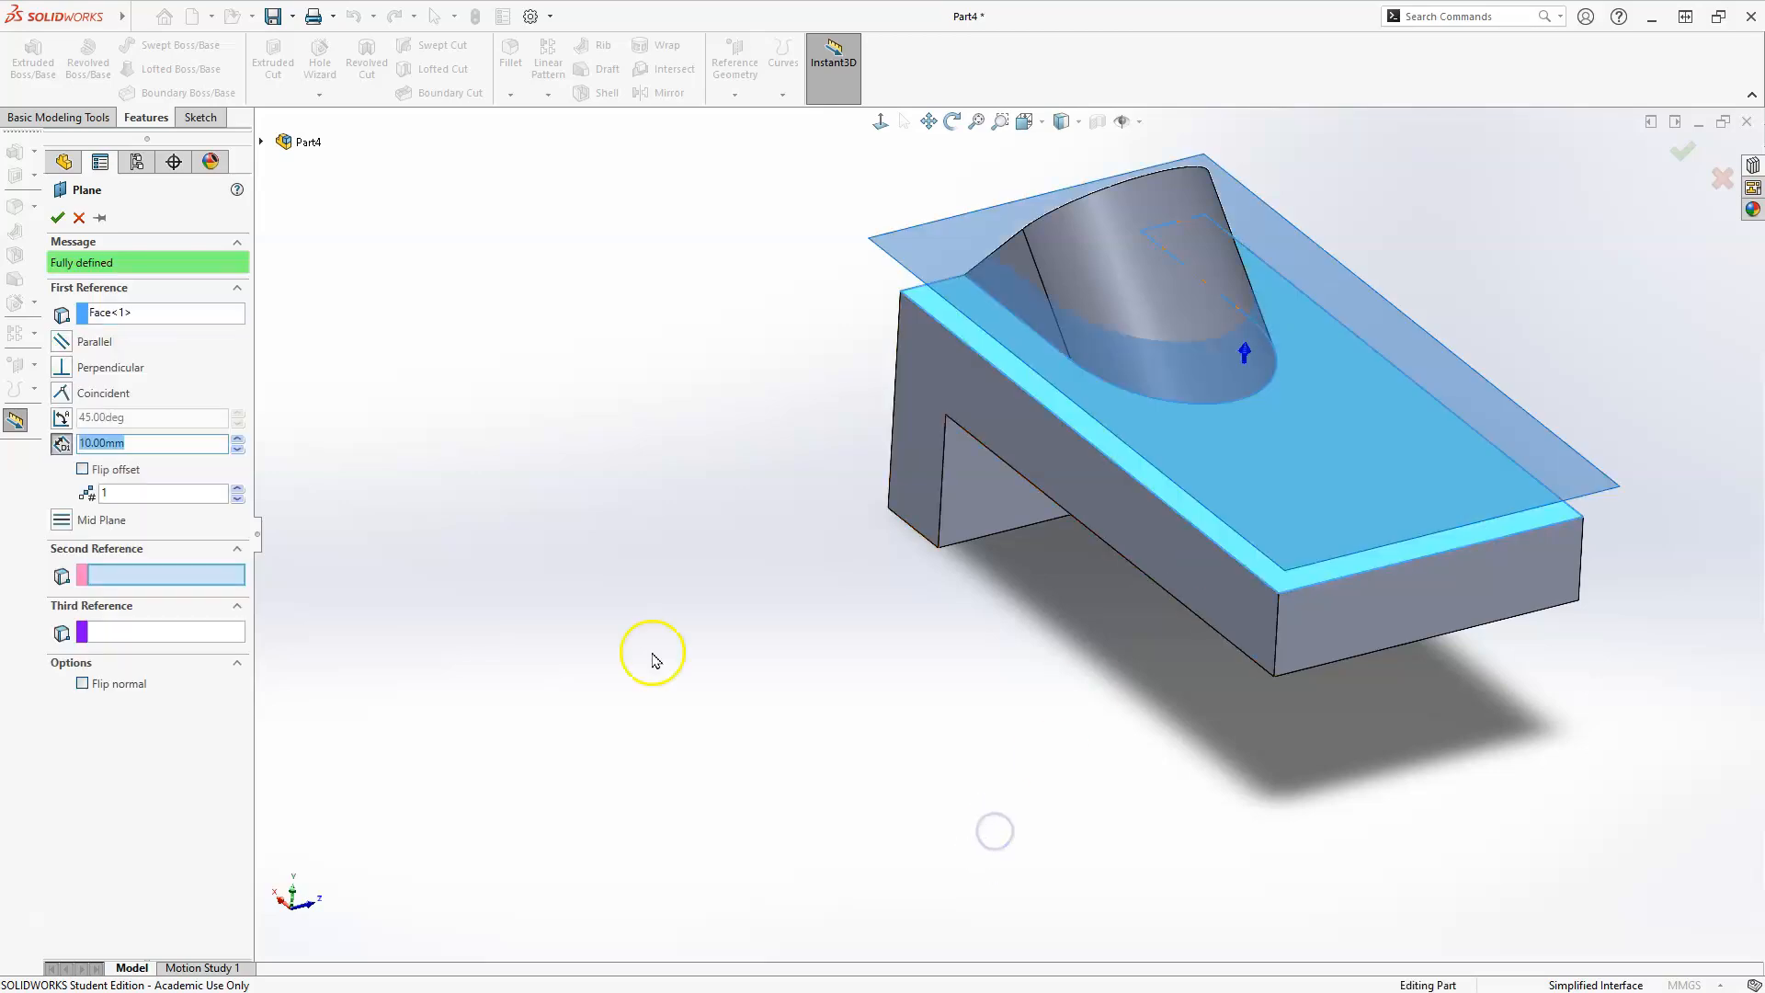
{"action": "left_click", "coordinate": [1299, 585]}
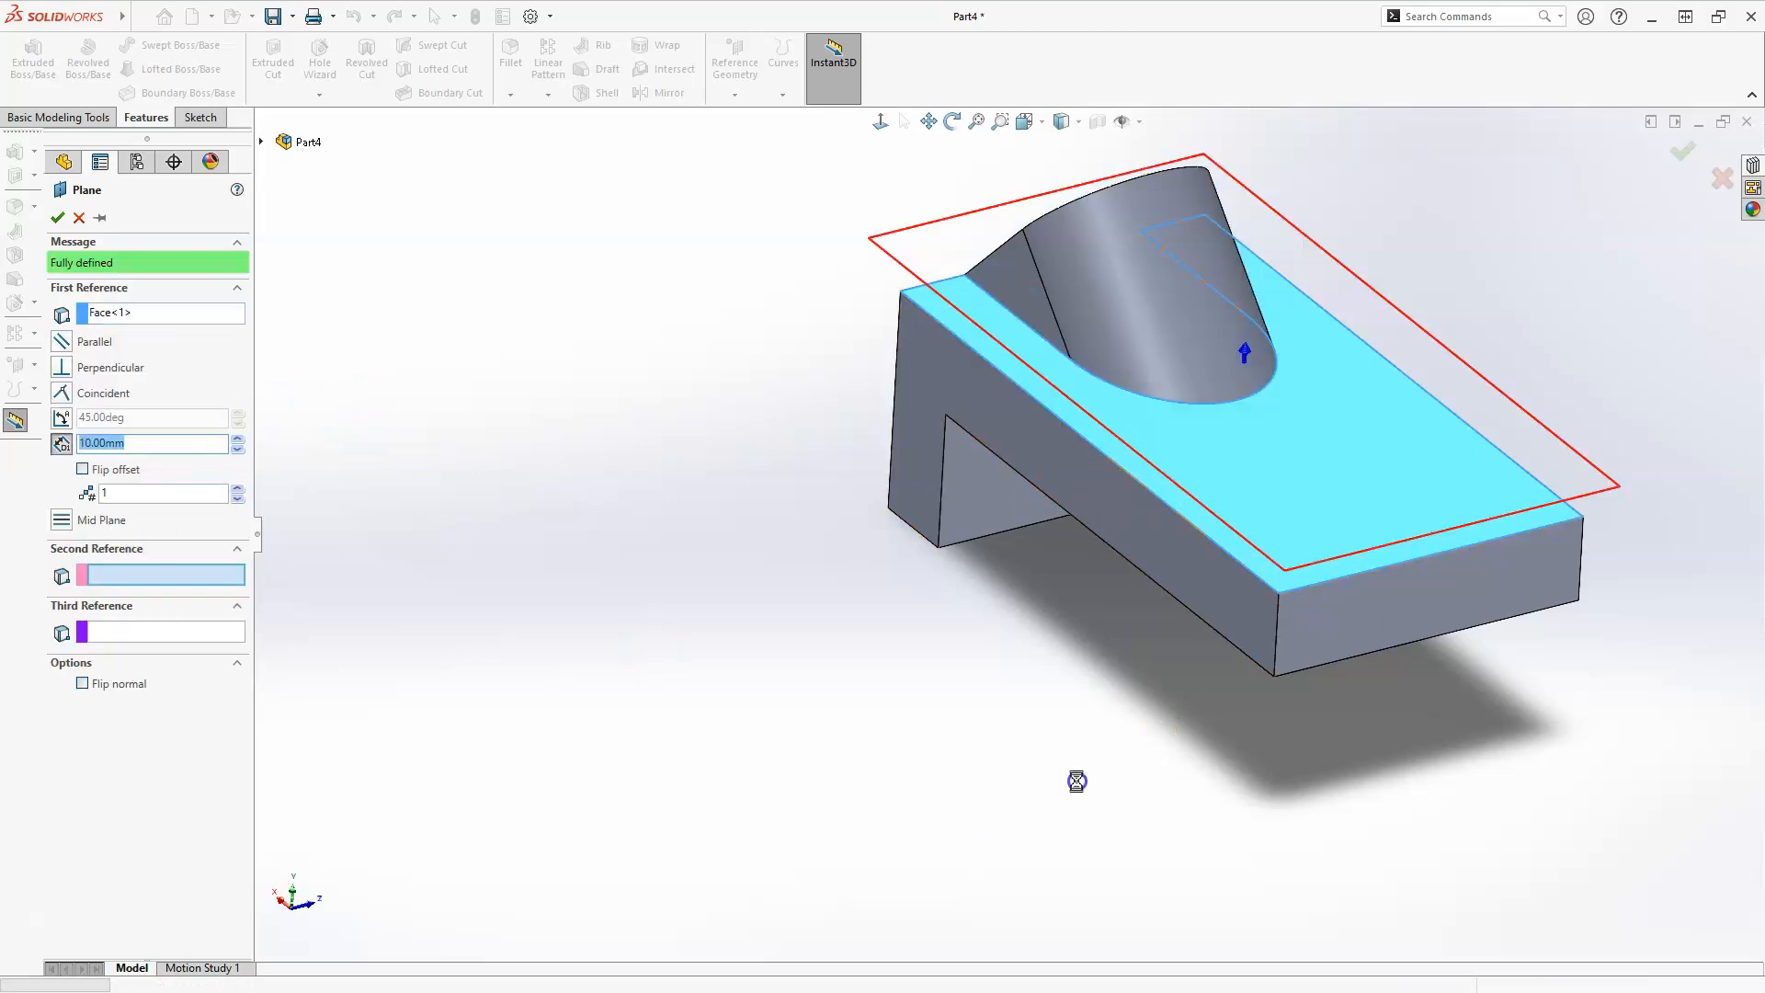
{"action": "middle_click_drag", "start_coordinate": [1027, 625], "coordinate": [1103, 652]}
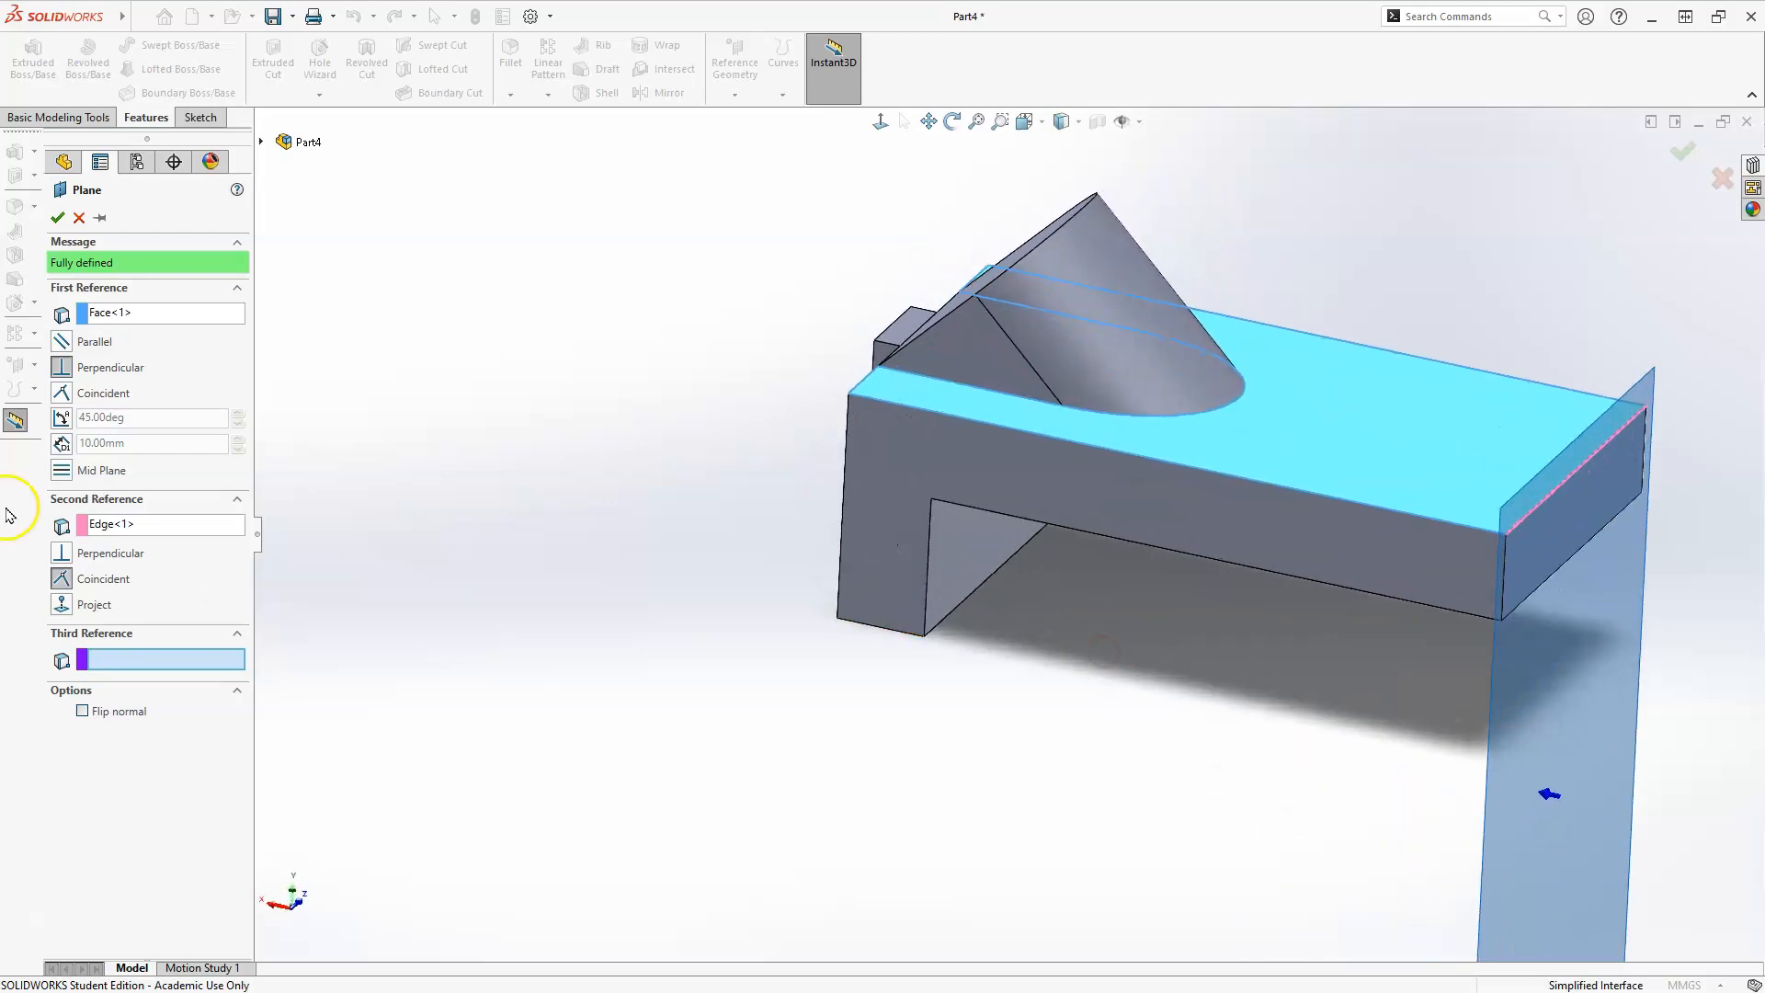
{"action": "left_click", "coordinate": [64, 420]}
{"action": "left_click", "coordinate": [144, 420]}
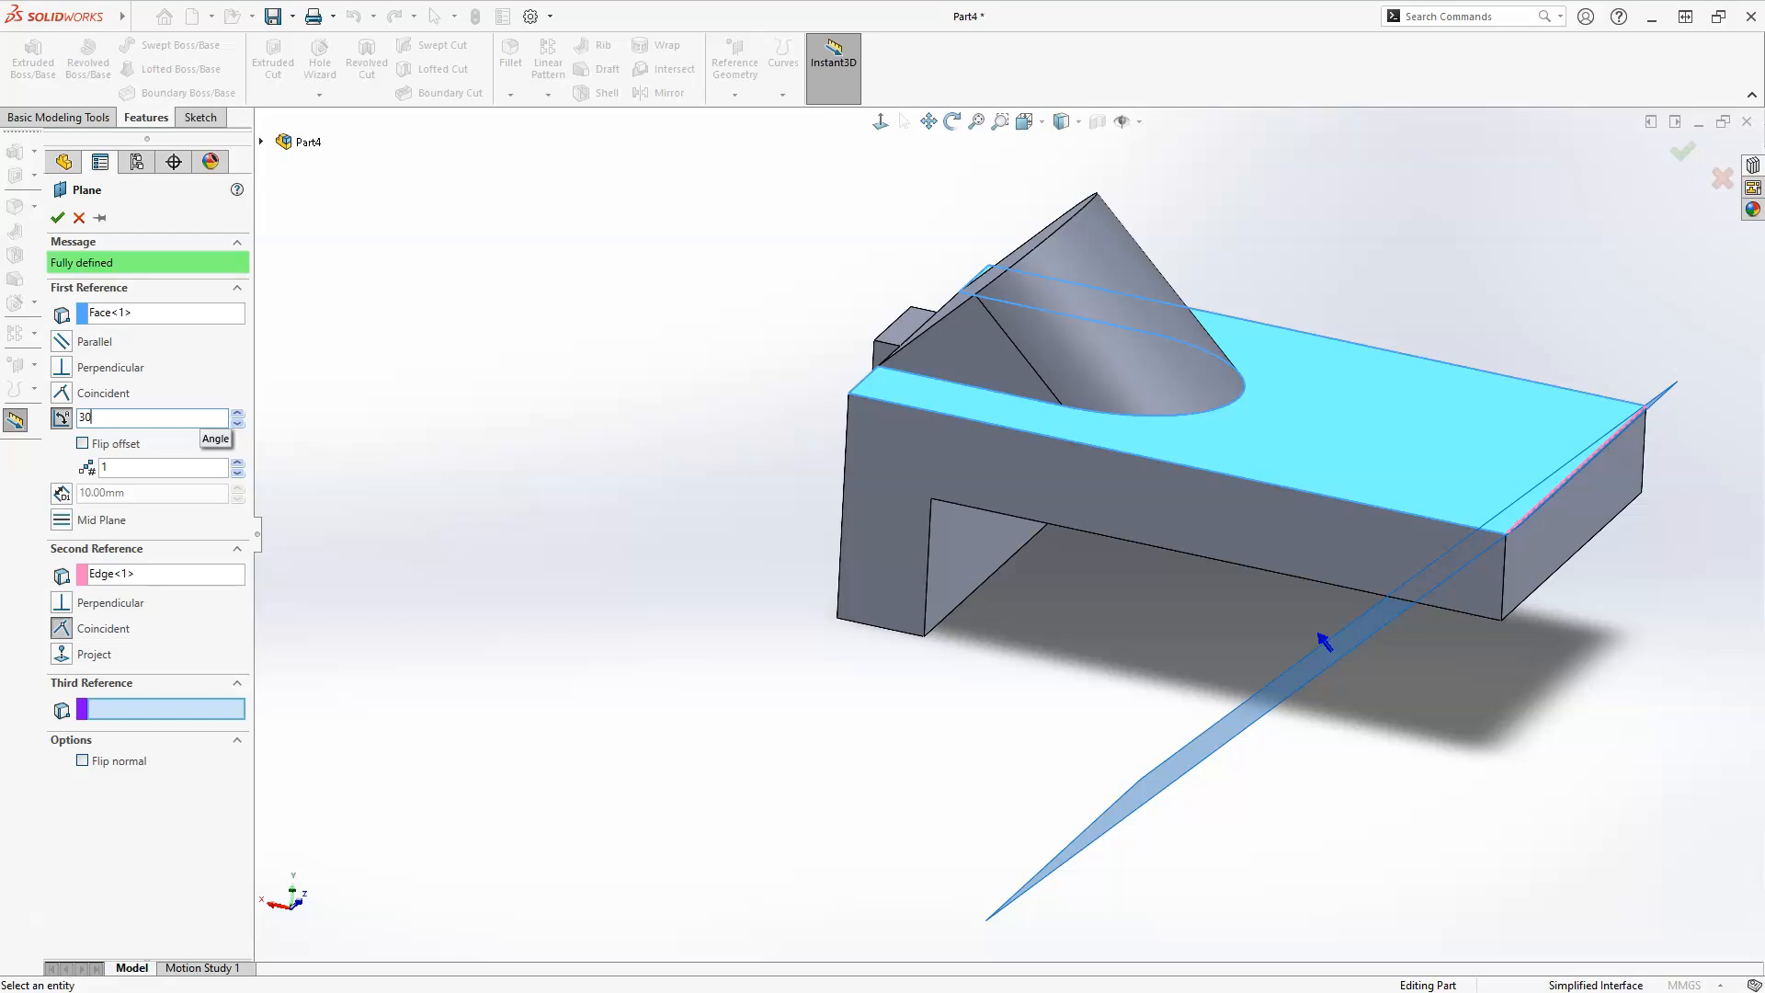
{"action": "key", "text": "Return"}
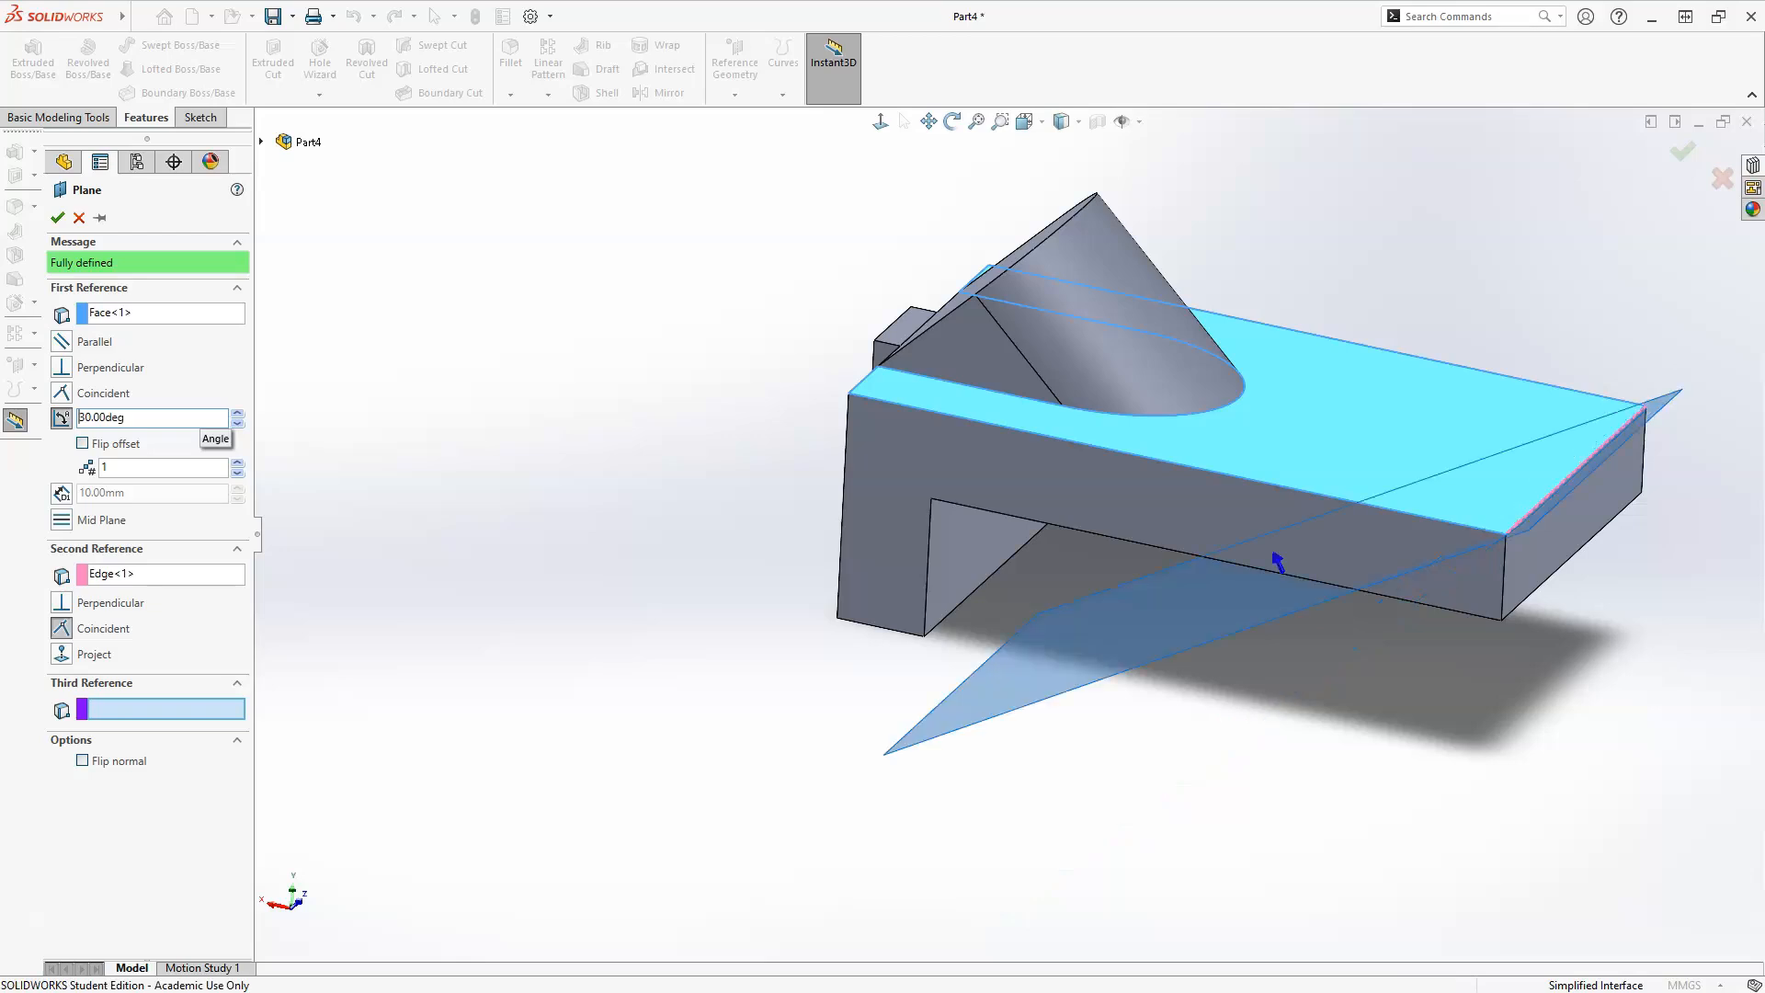
{"action": "left_click", "coordinate": [83, 444]}
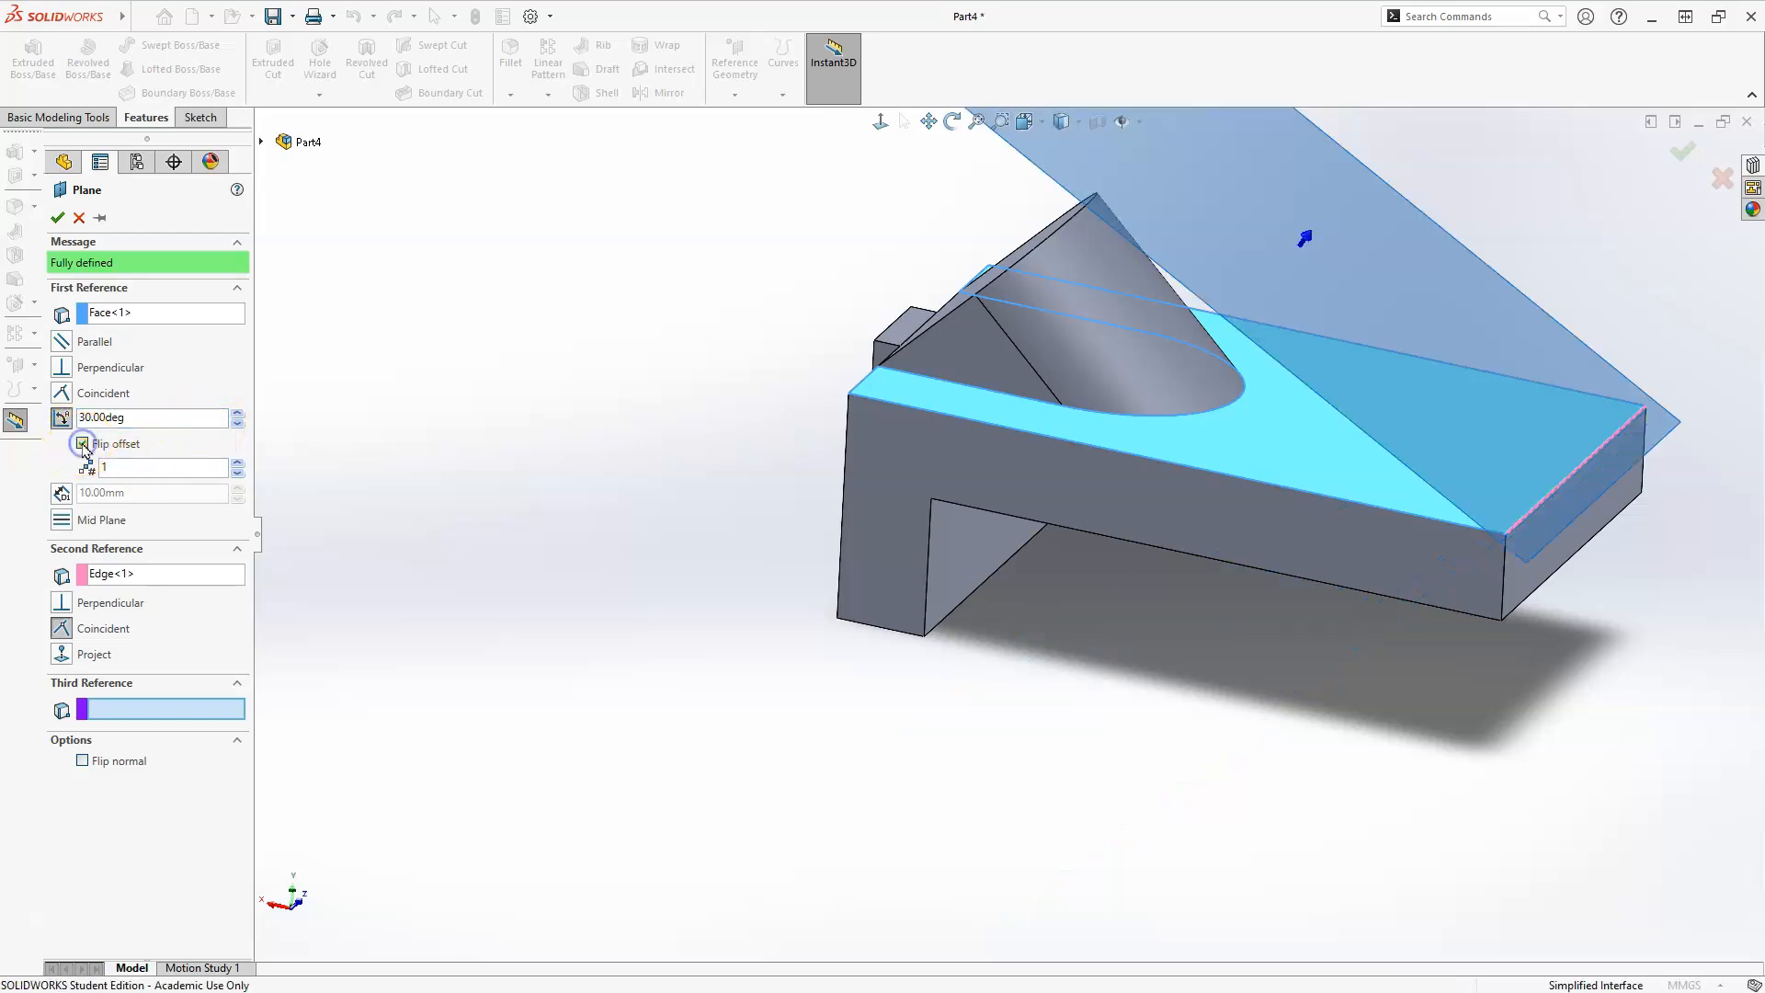
{"action": "middle_click_drag", "start_coordinate": [910, 375], "coordinate": [917, 291]}
{"action": "left_click", "coordinate": [892, 128]}
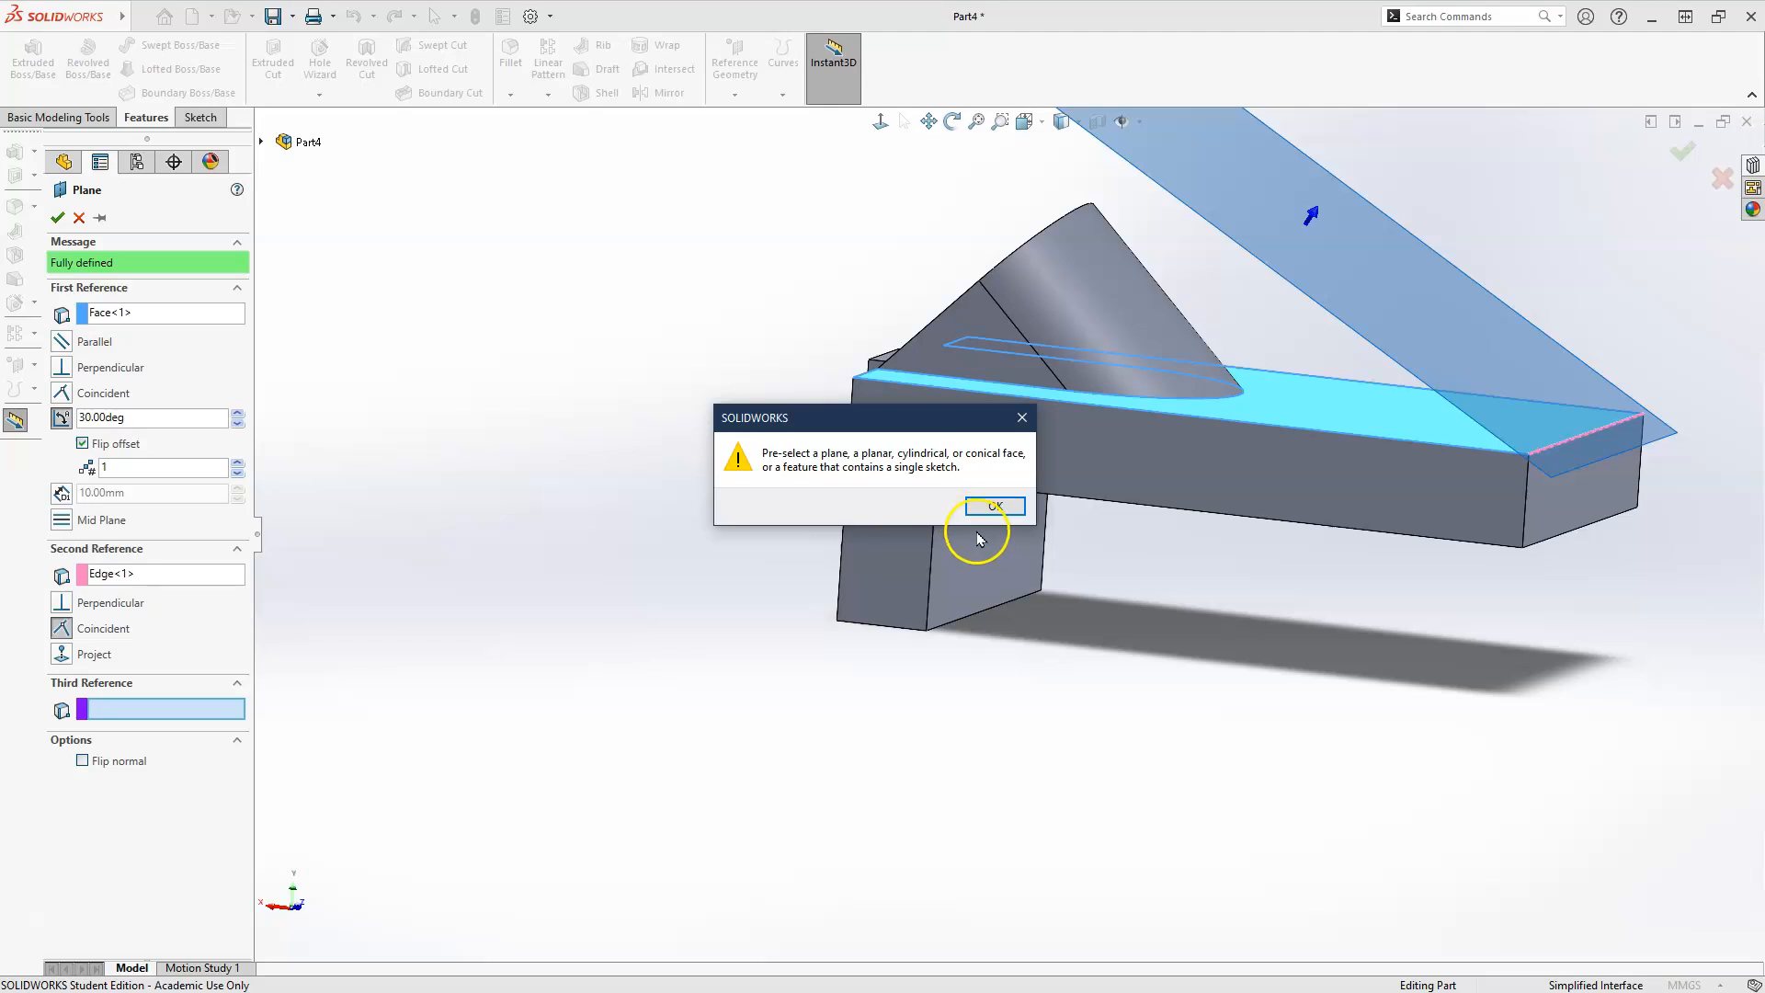
{"action": "left_click", "coordinate": [994, 507]}
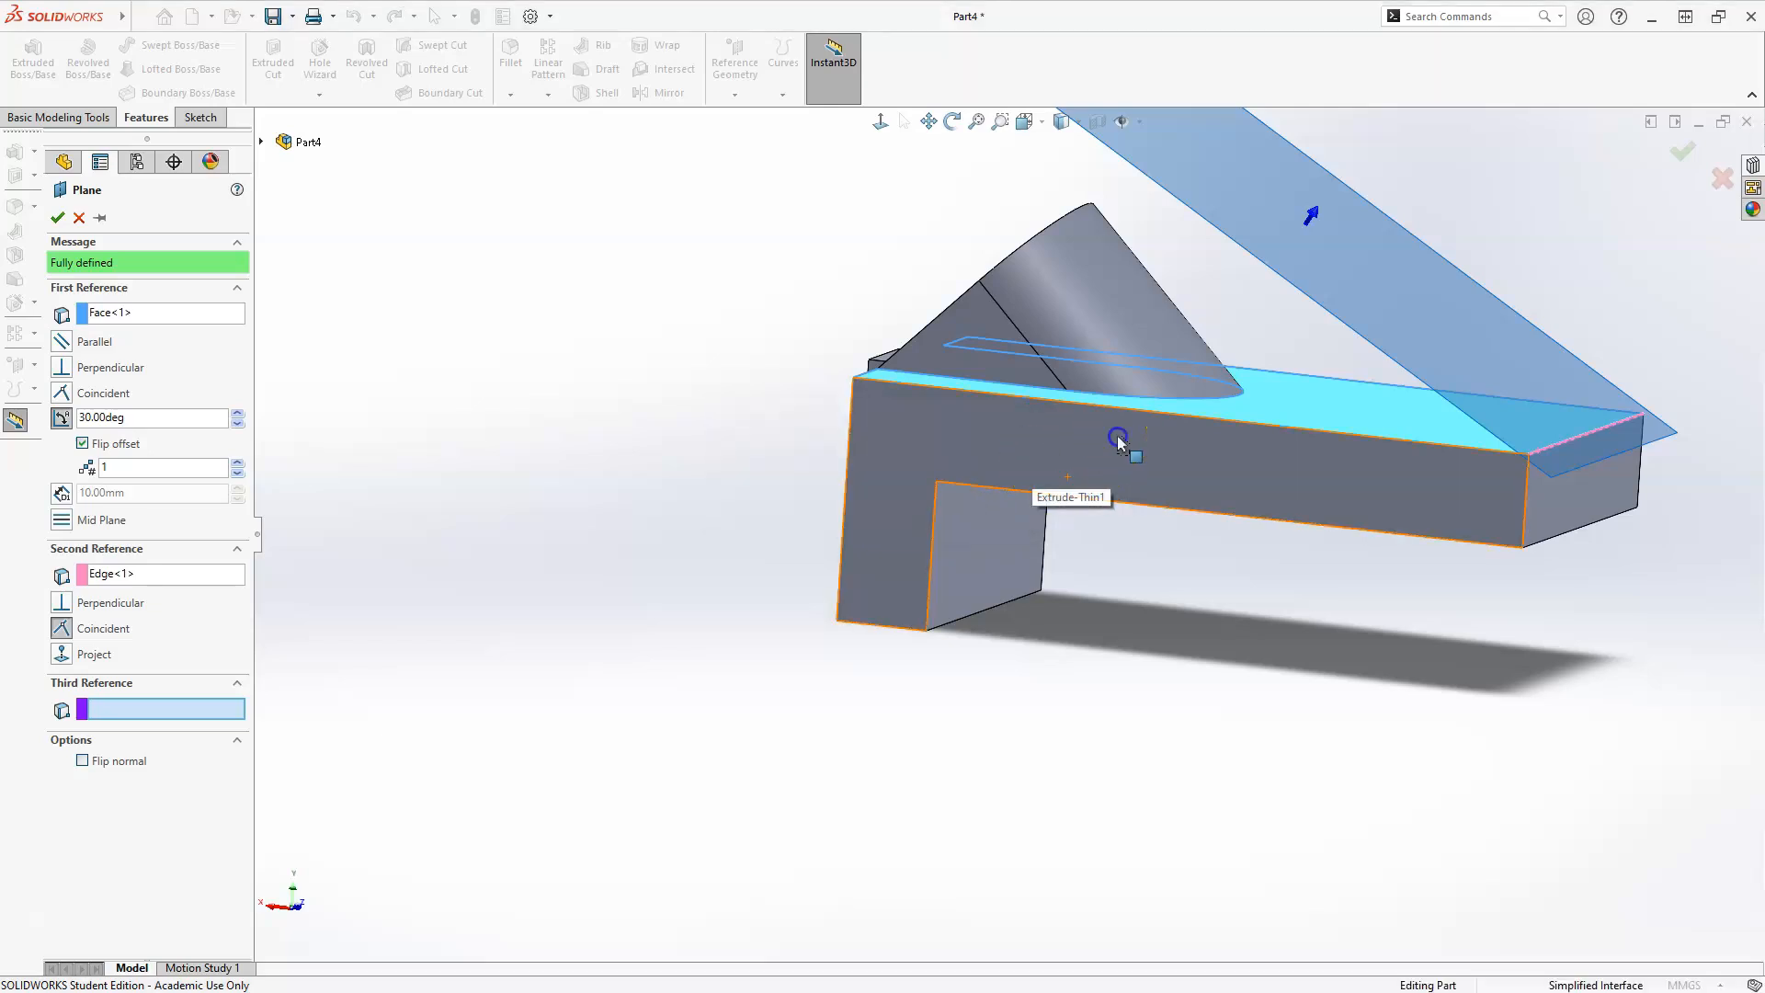
{"action": "left_click", "coordinate": [997, 354]}
{"action": "left_click", "coordinate": [993, 381]}
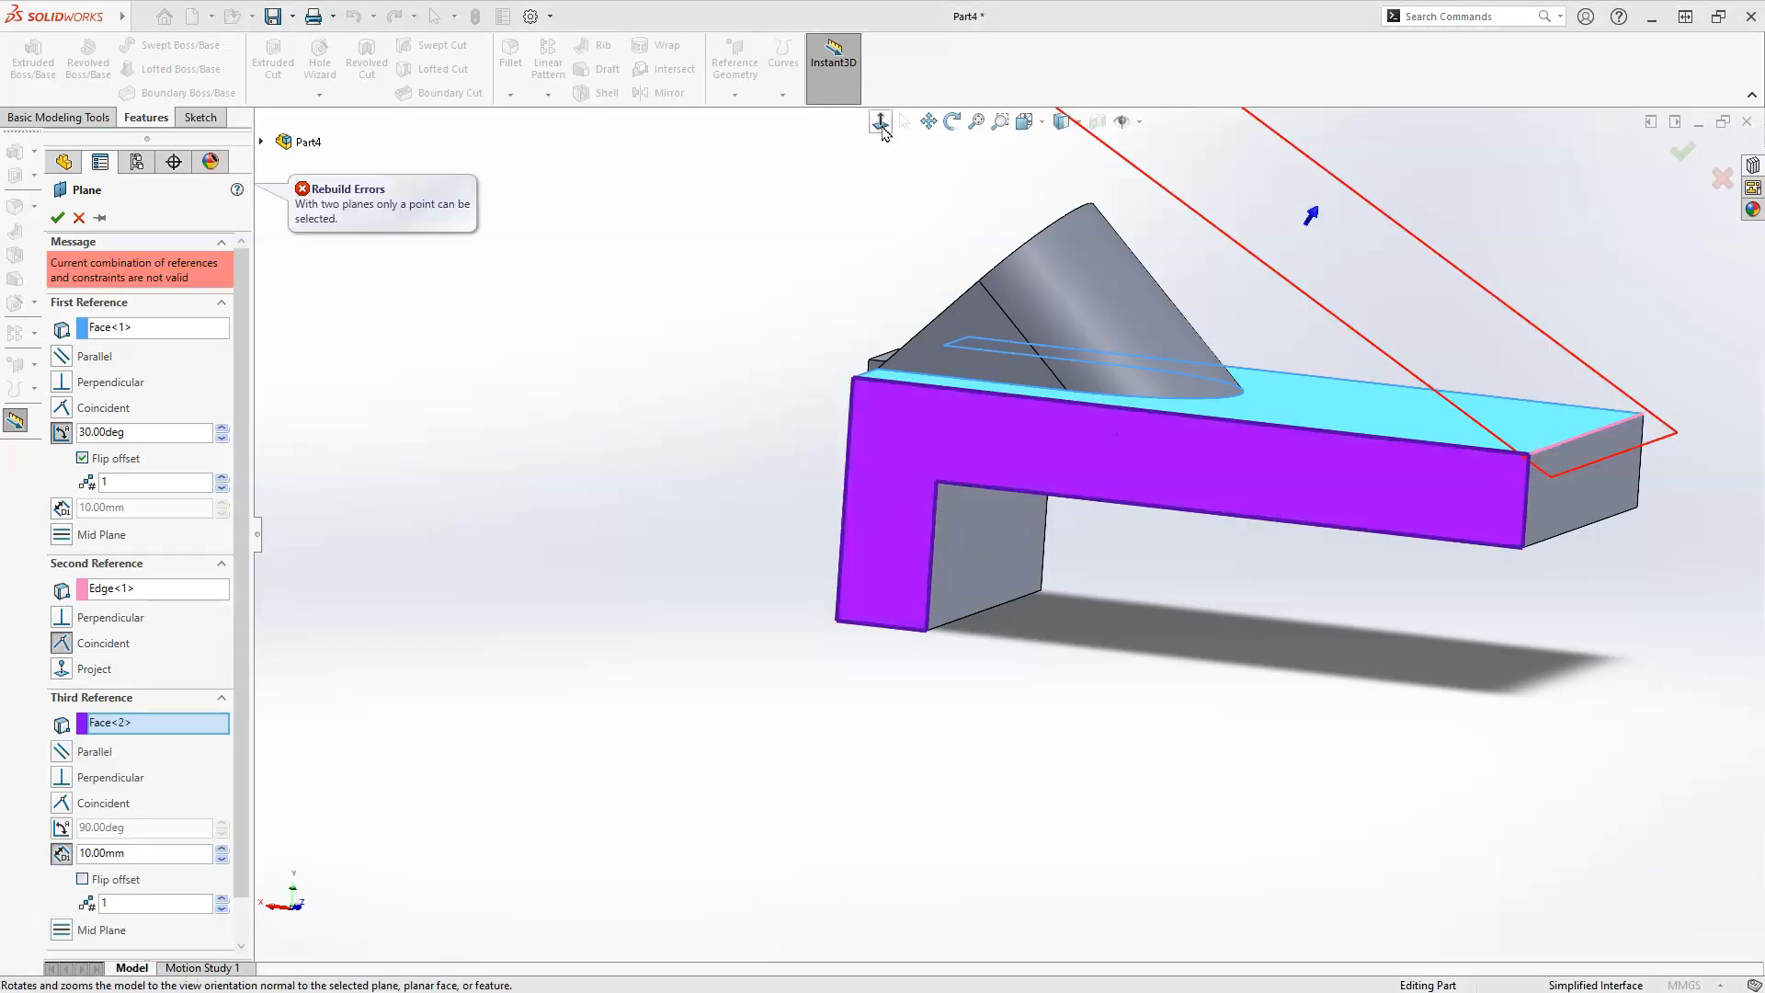
{"action": "left_click", "coordinate": [881, 121]}
{"action": "middle_click_drag", "start_coordinate": [901, 542], "coordinate": [1146, 535]}
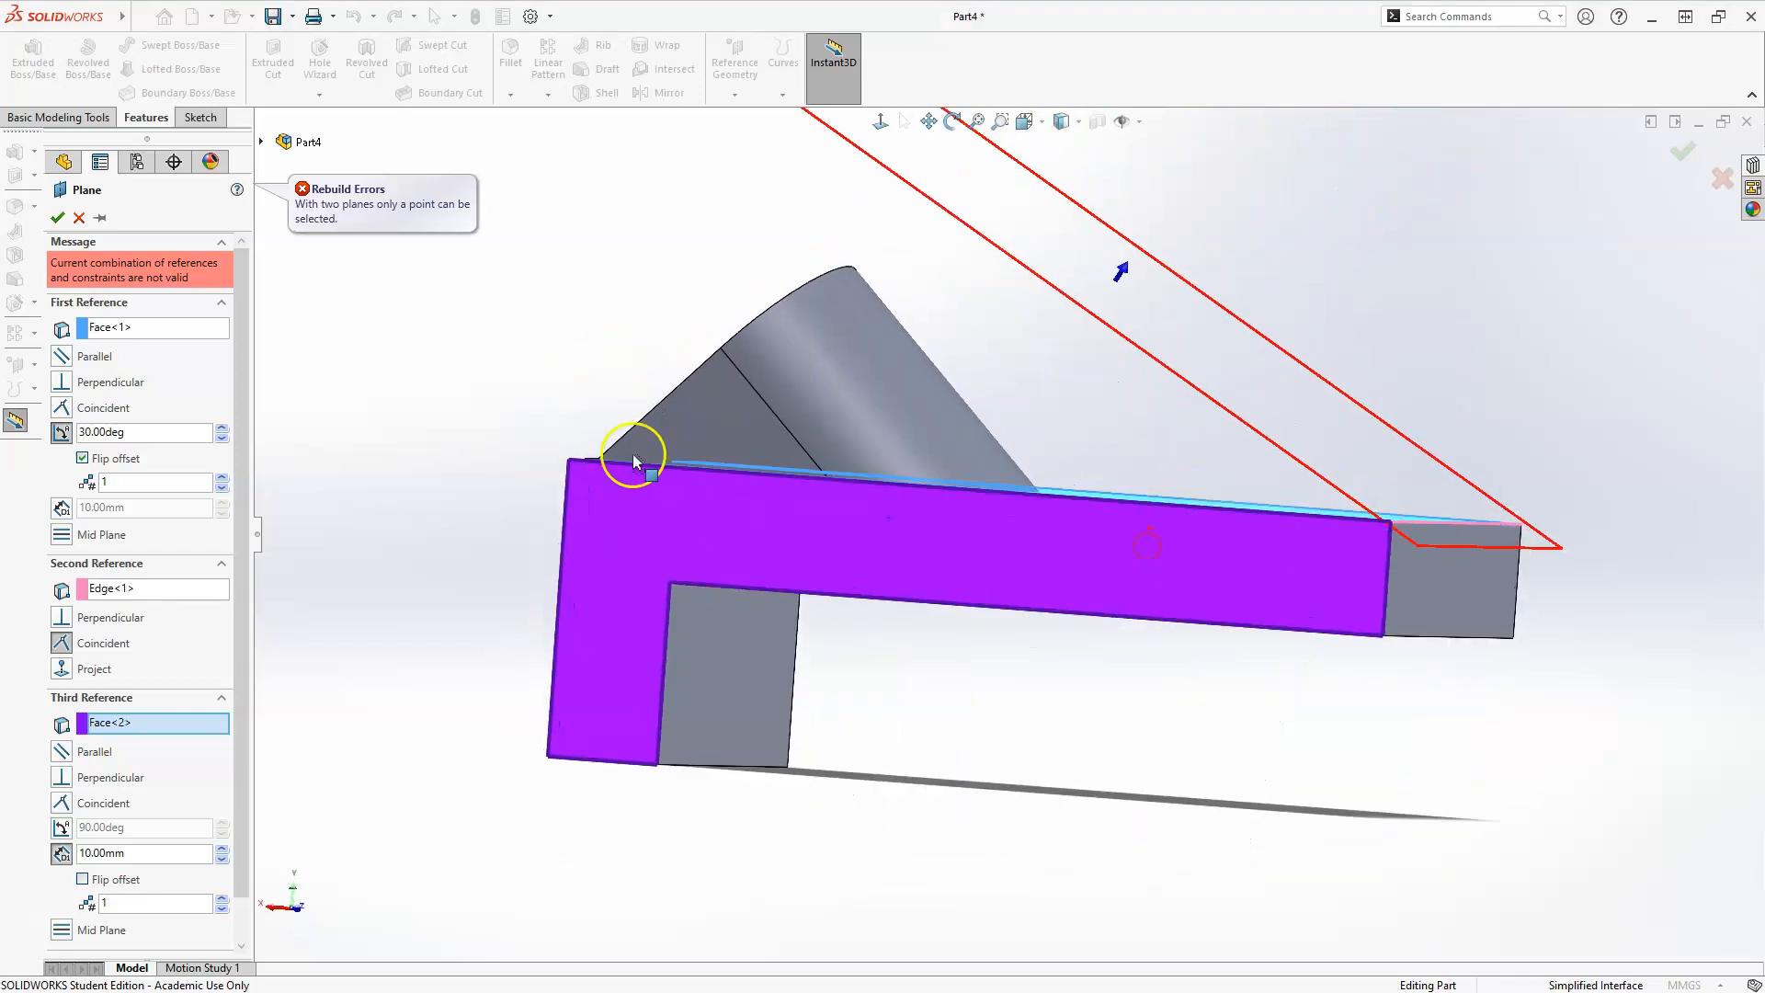
{"action": "key", "text": "Escape"}
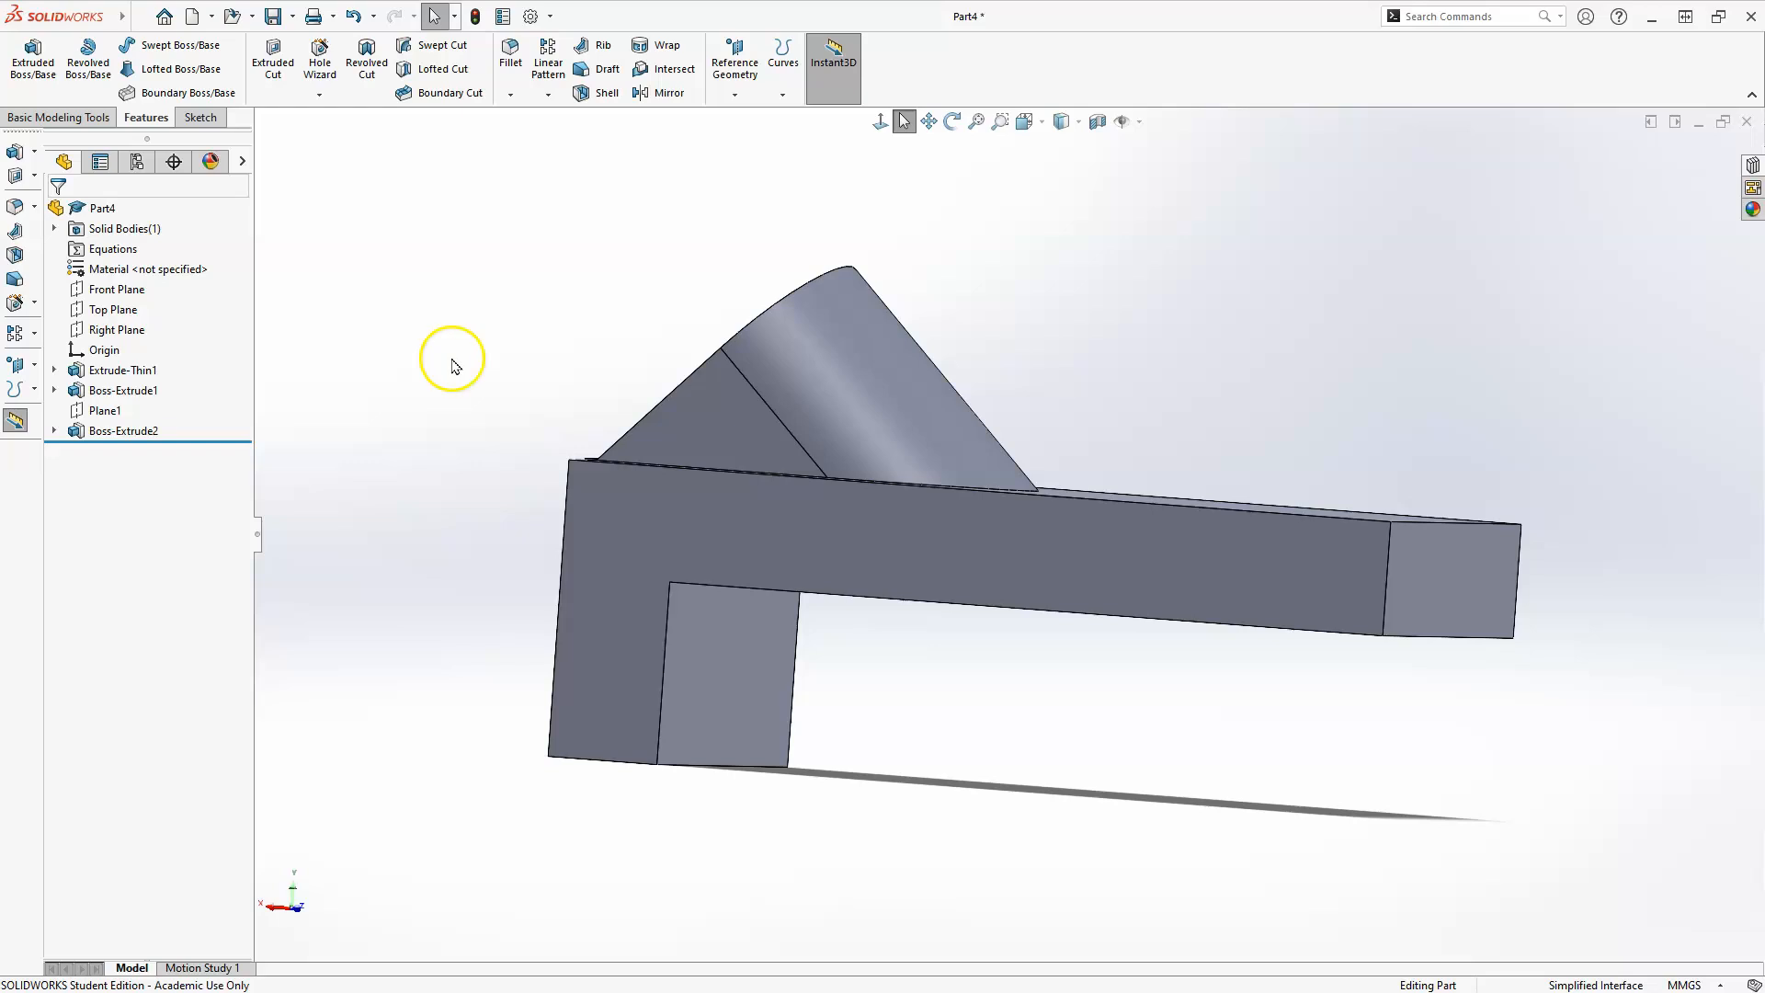
Start a reference plane from the large upper face and the upper edge at the part's free end.
{"action": "middle_click_drag", "start_coordinate": [788, 421], "coordinate": [929, 539]}
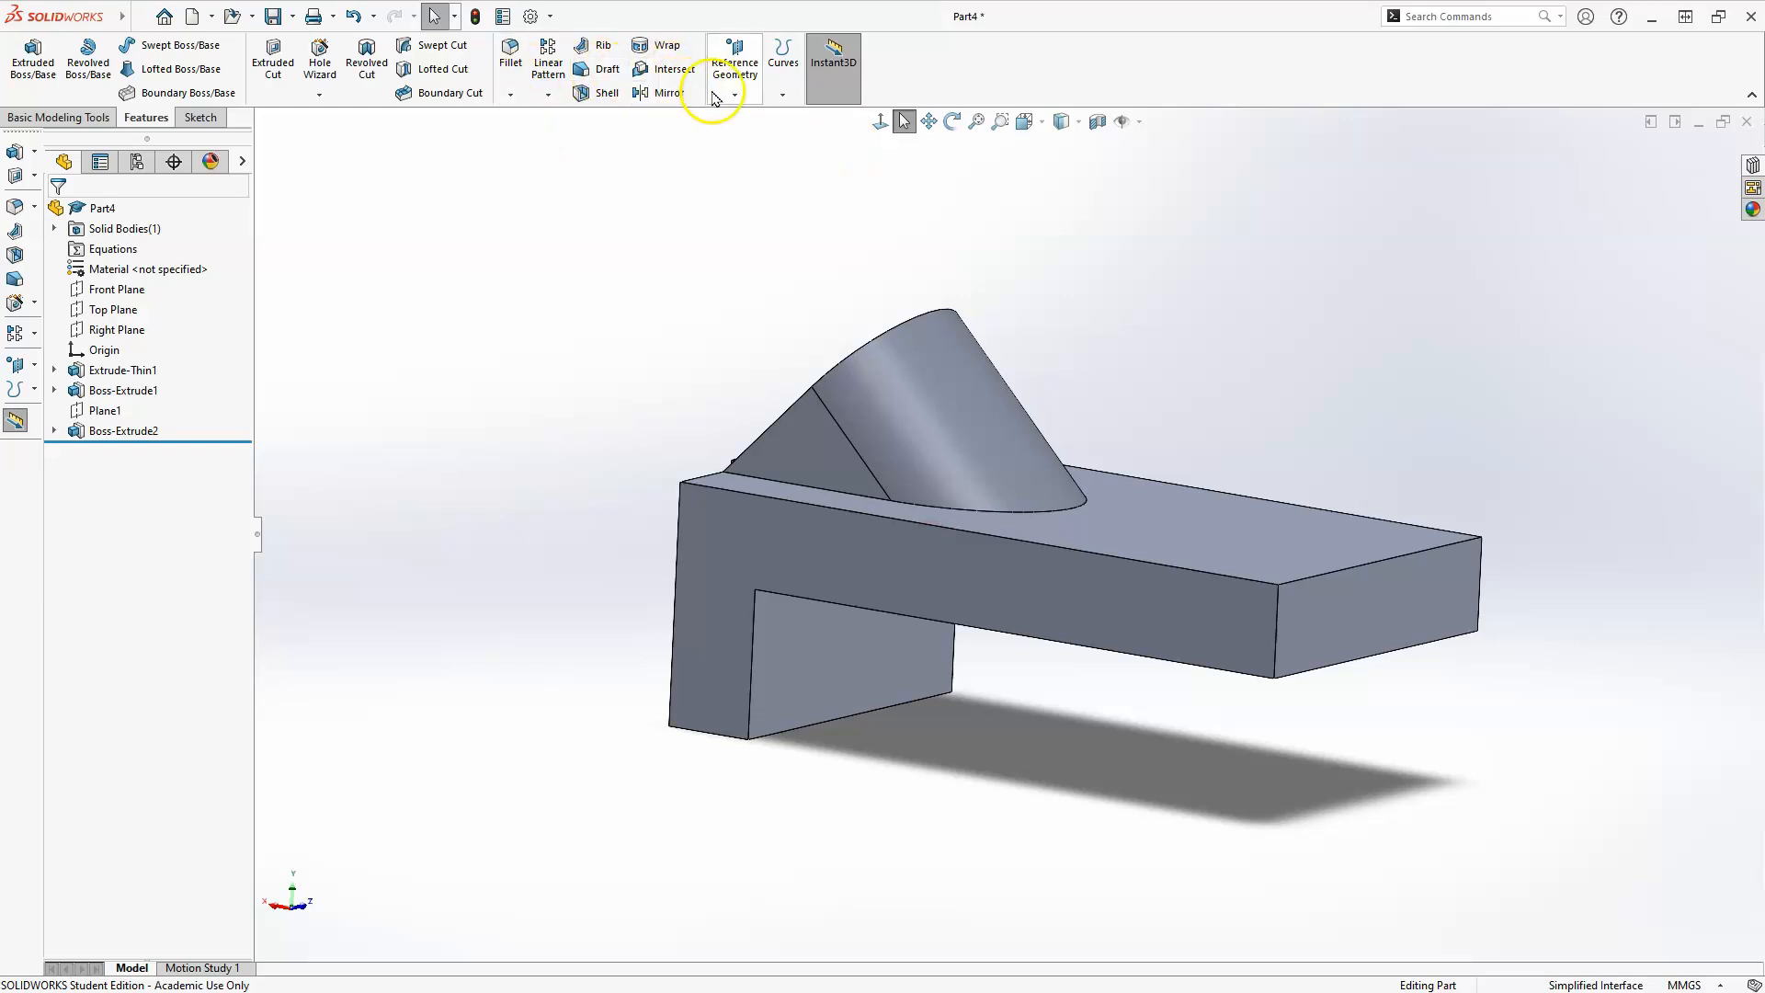
{"action": "left_click", "coordinate": [717, 97]}
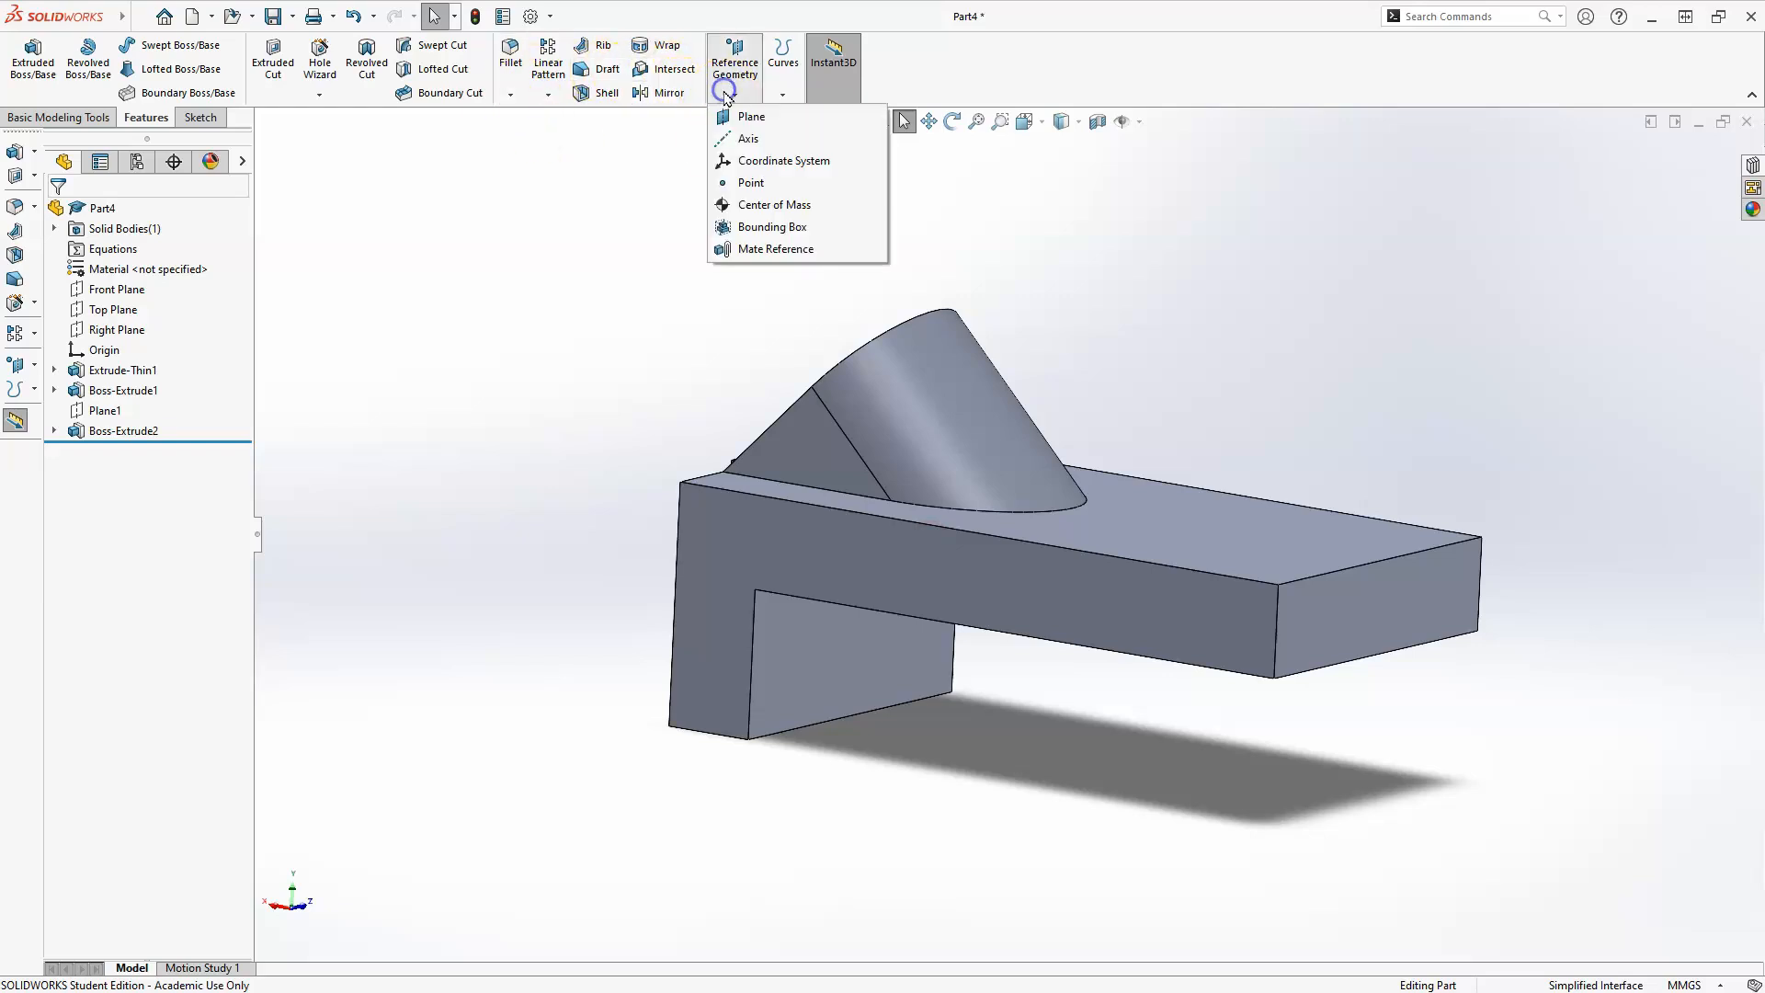
{"action": "left_click", "coordinate": [1232, 515]}
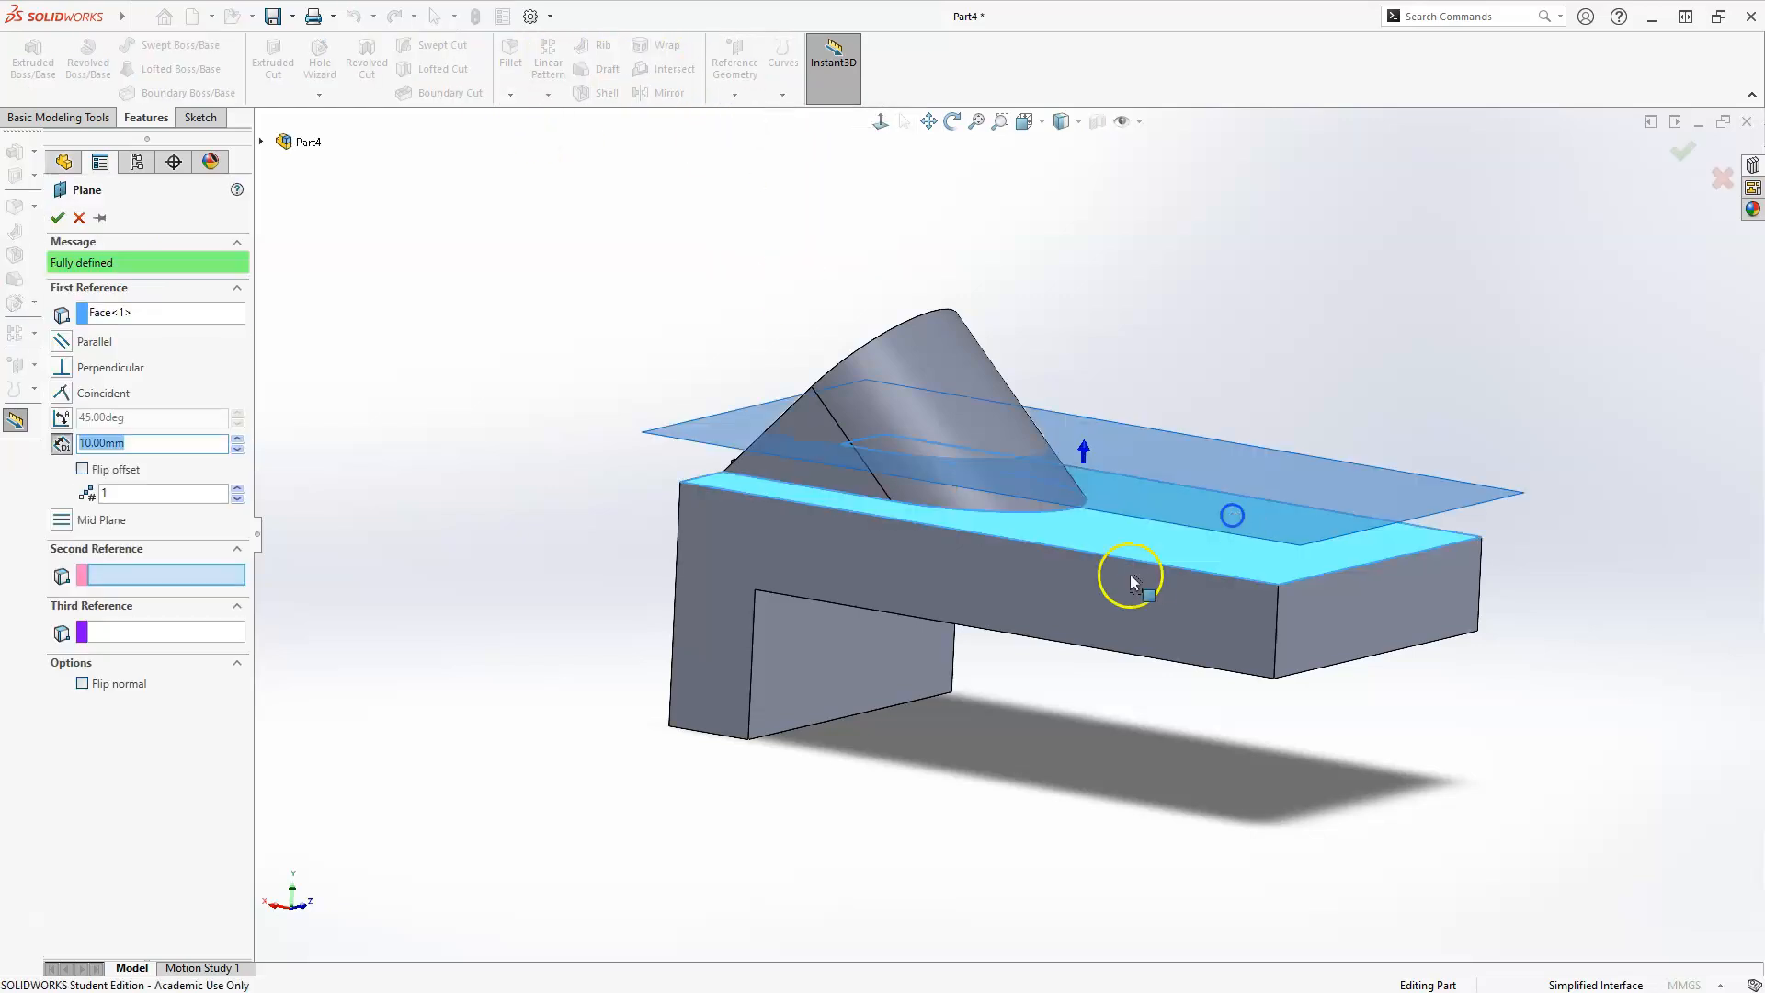
{"action": "left_click", "coordinate": [1323, 574]}
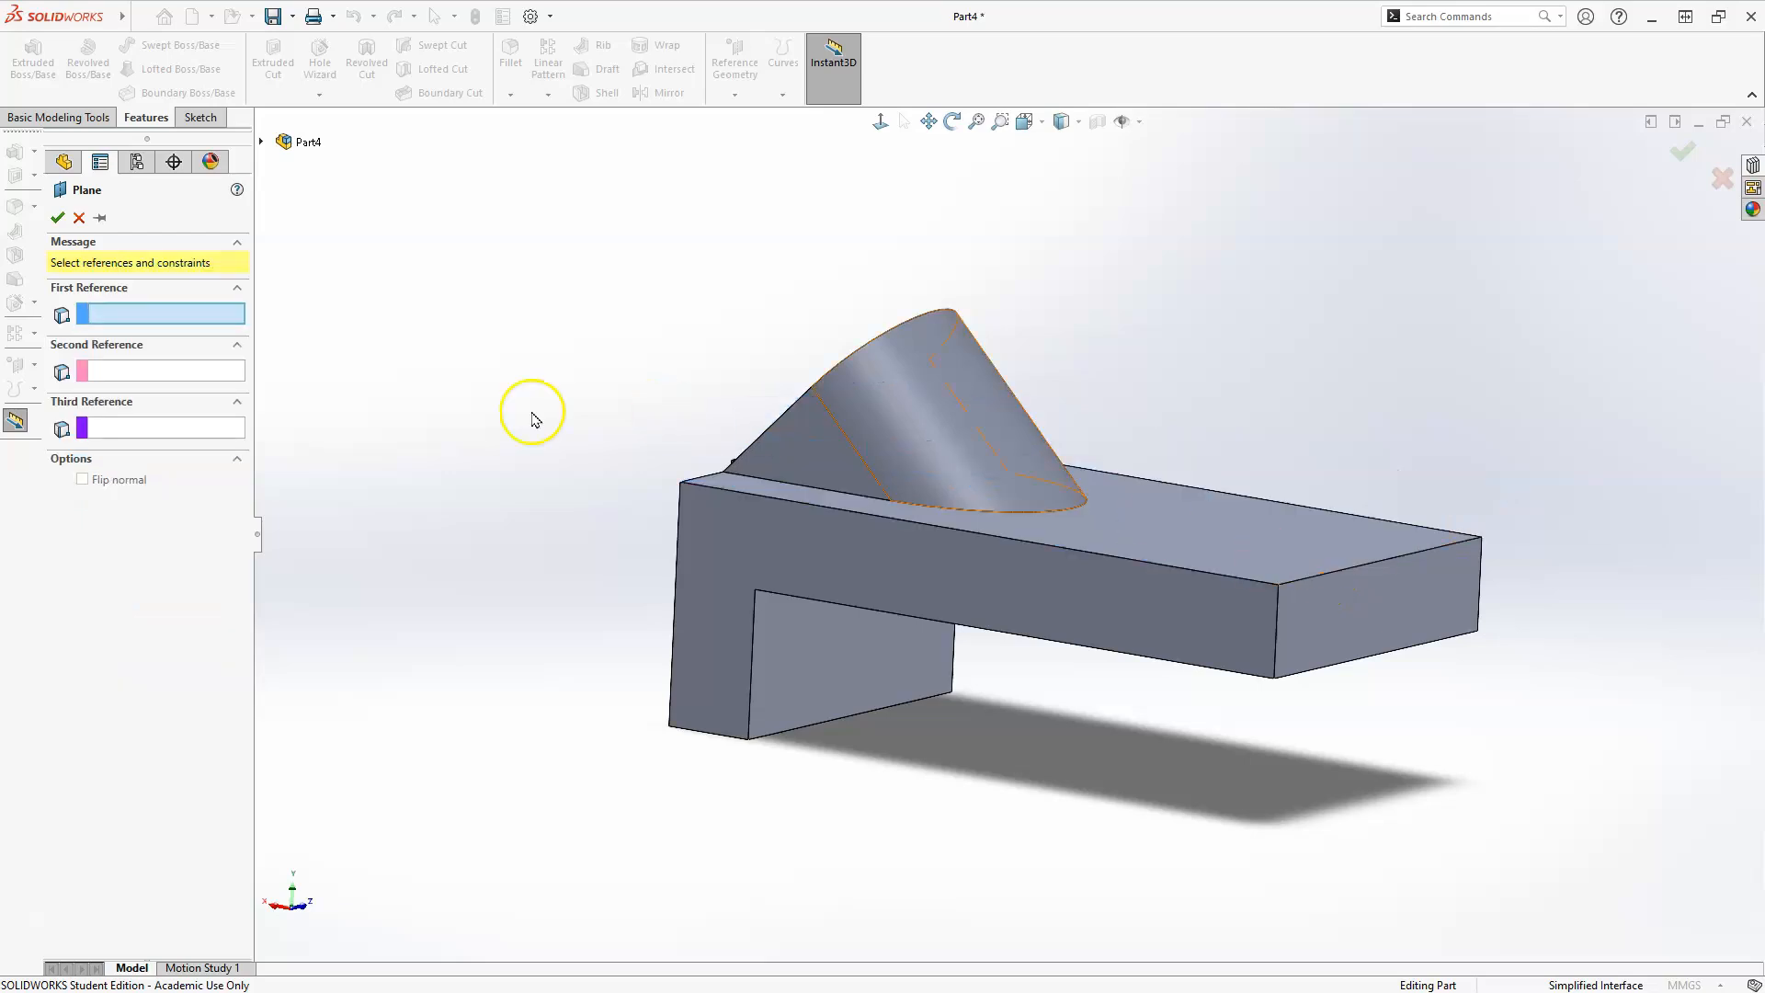
{"action": "left_click", "coordinate": [1138, 512]}
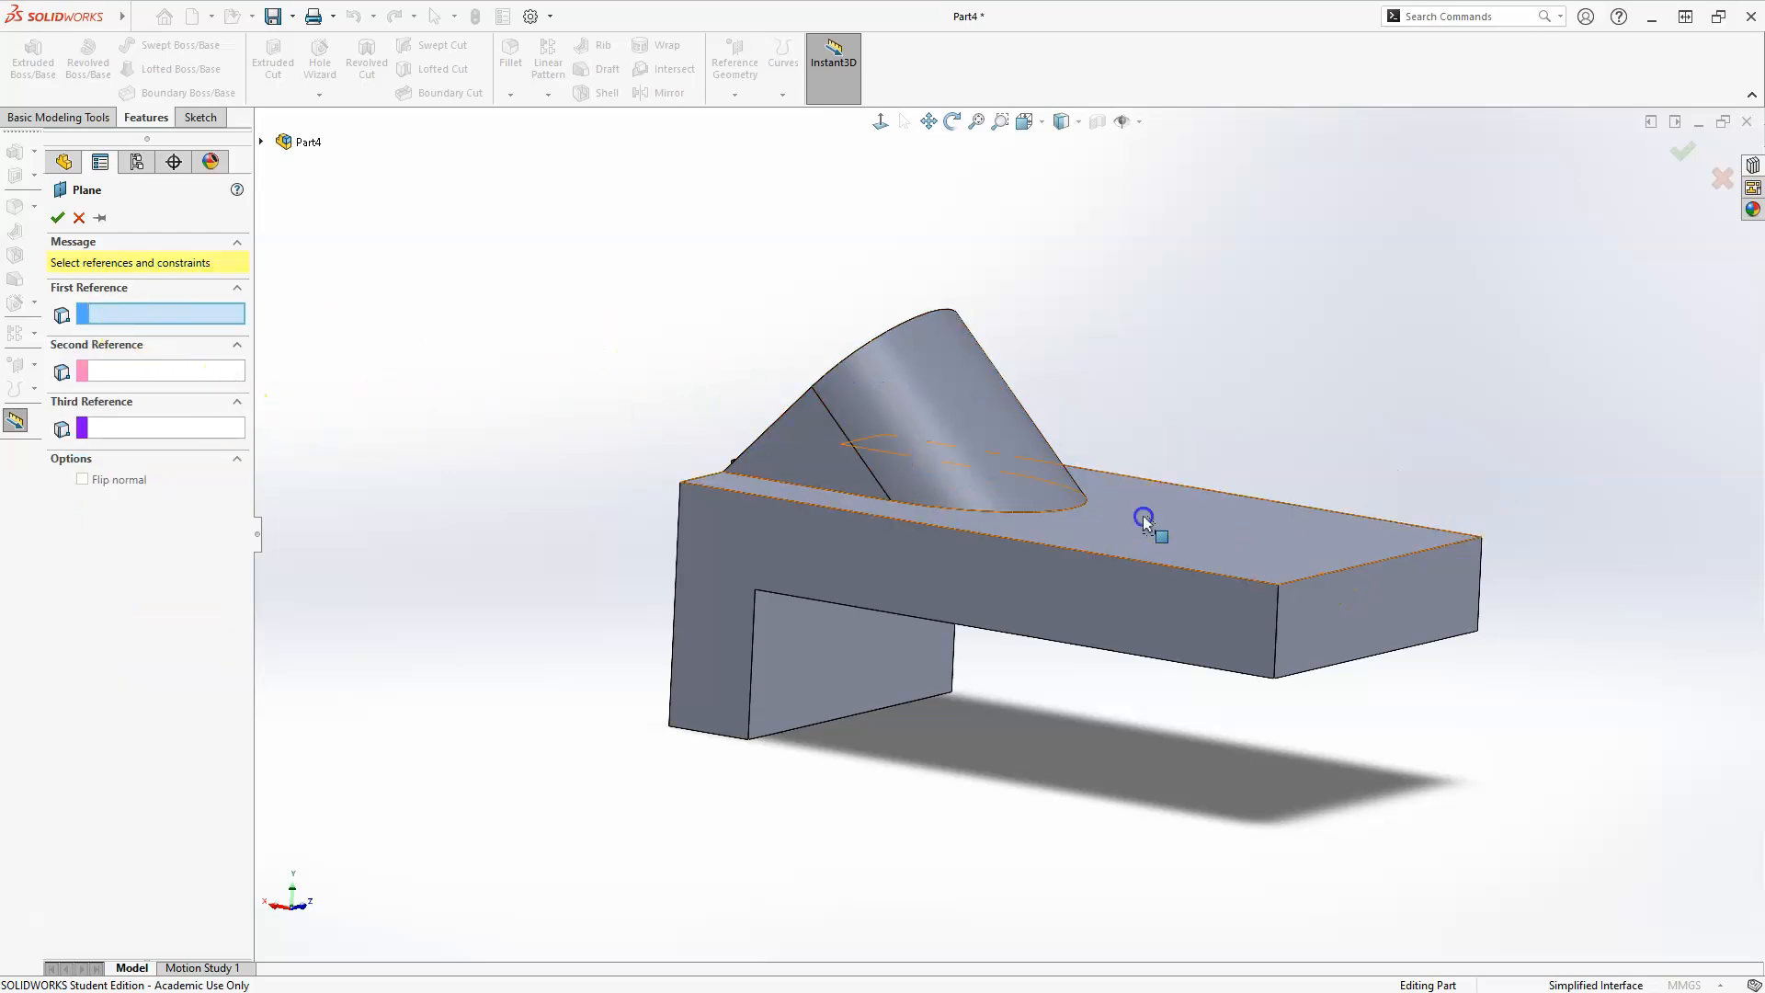
{"action": "left_click", "coordinate": [1336, 576]}
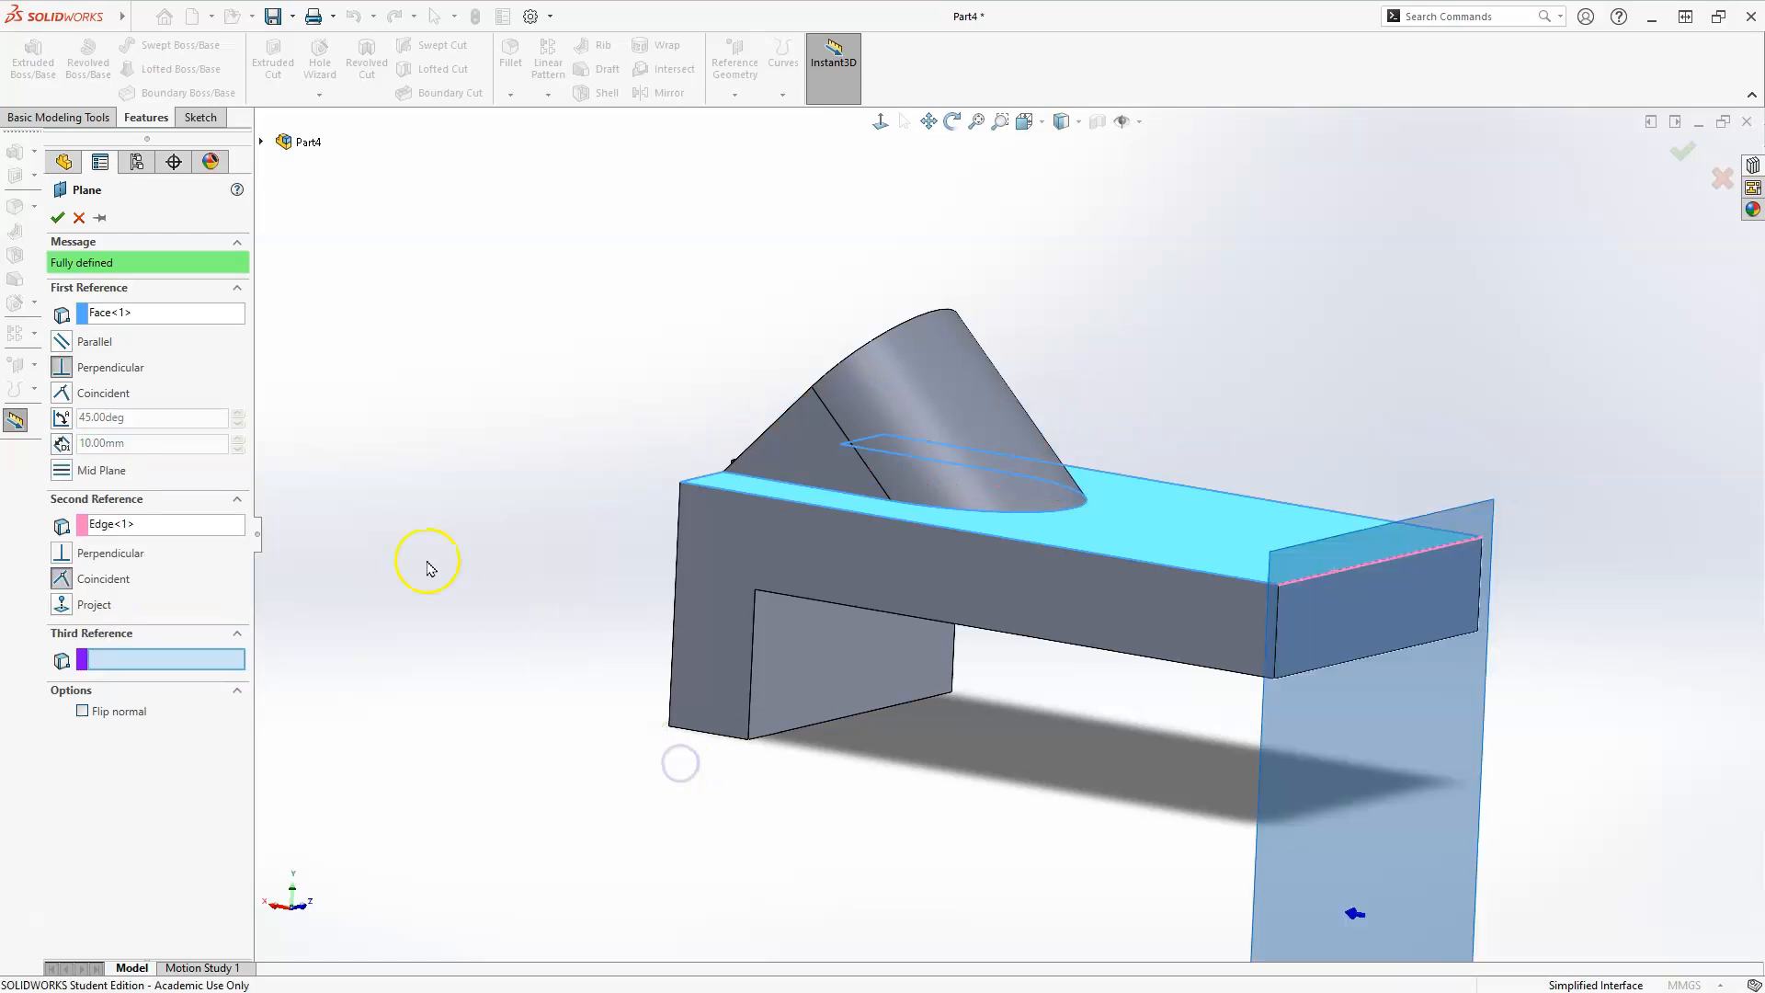
Set the reference plane's angle to the upper face to 30° and flip its offset direction.
{"action": "left_click", "coordinate": [60, 418]}
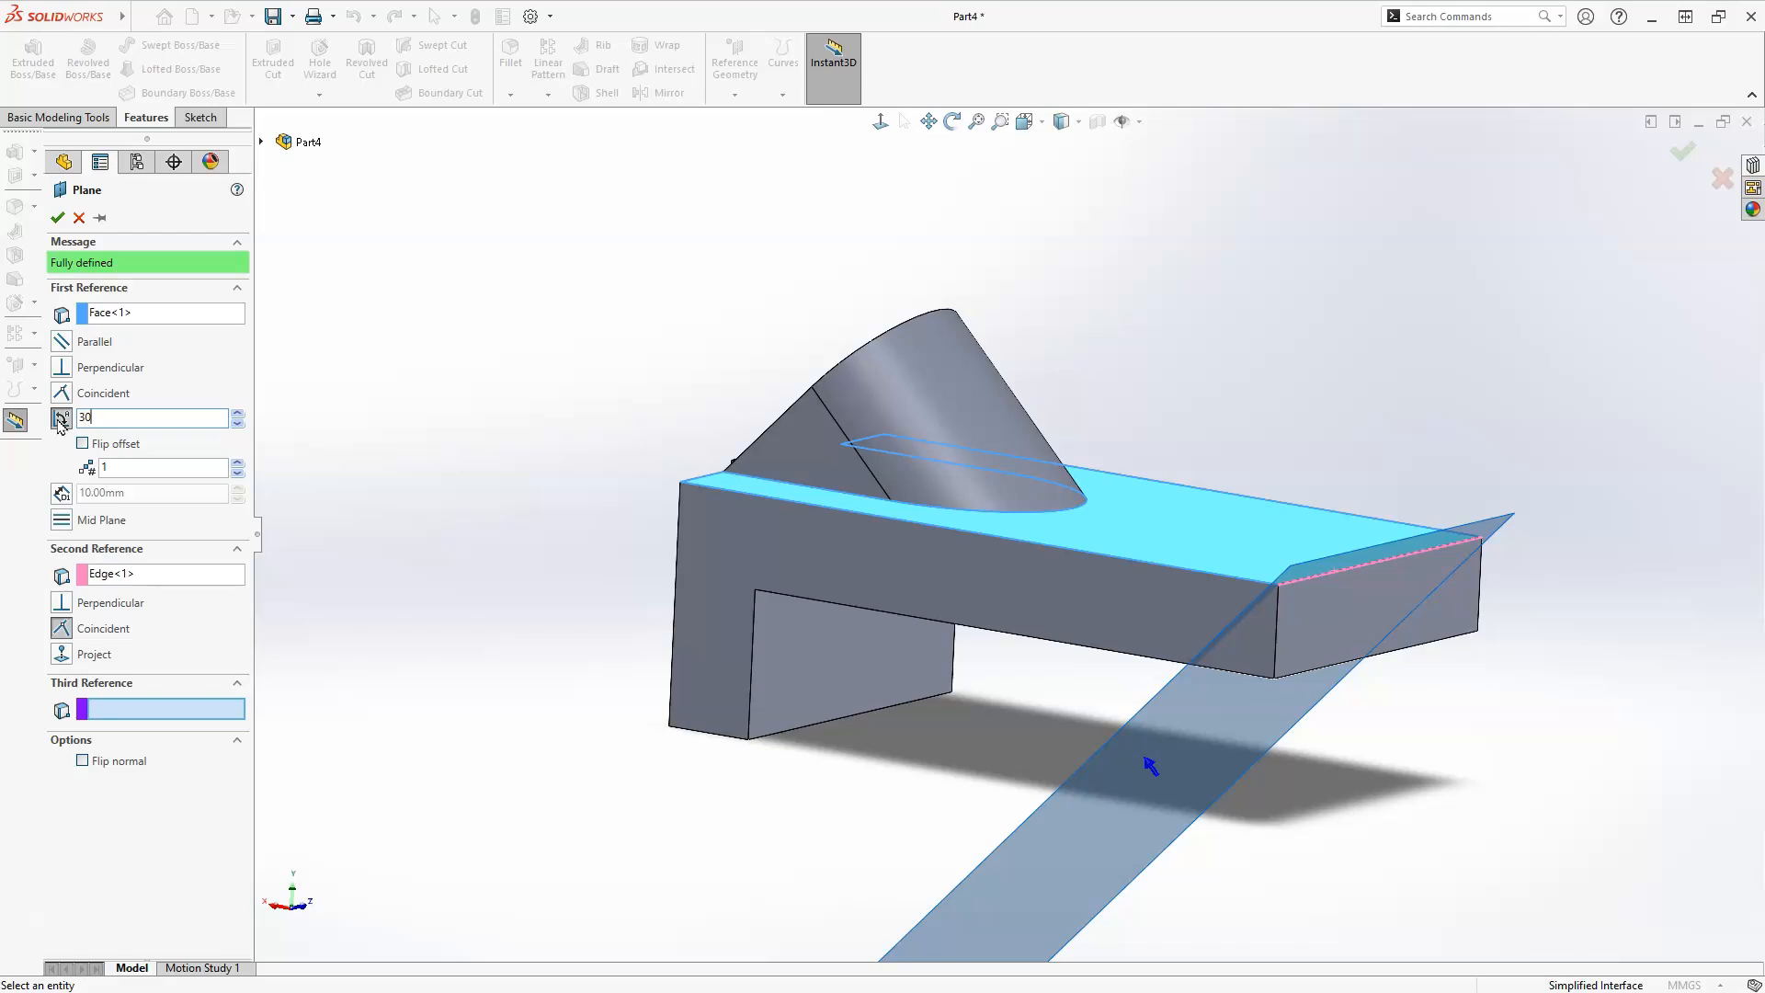
{"action": "type", "text": "30"}
{"action": "left_click", "coordinate": [83, 443]}
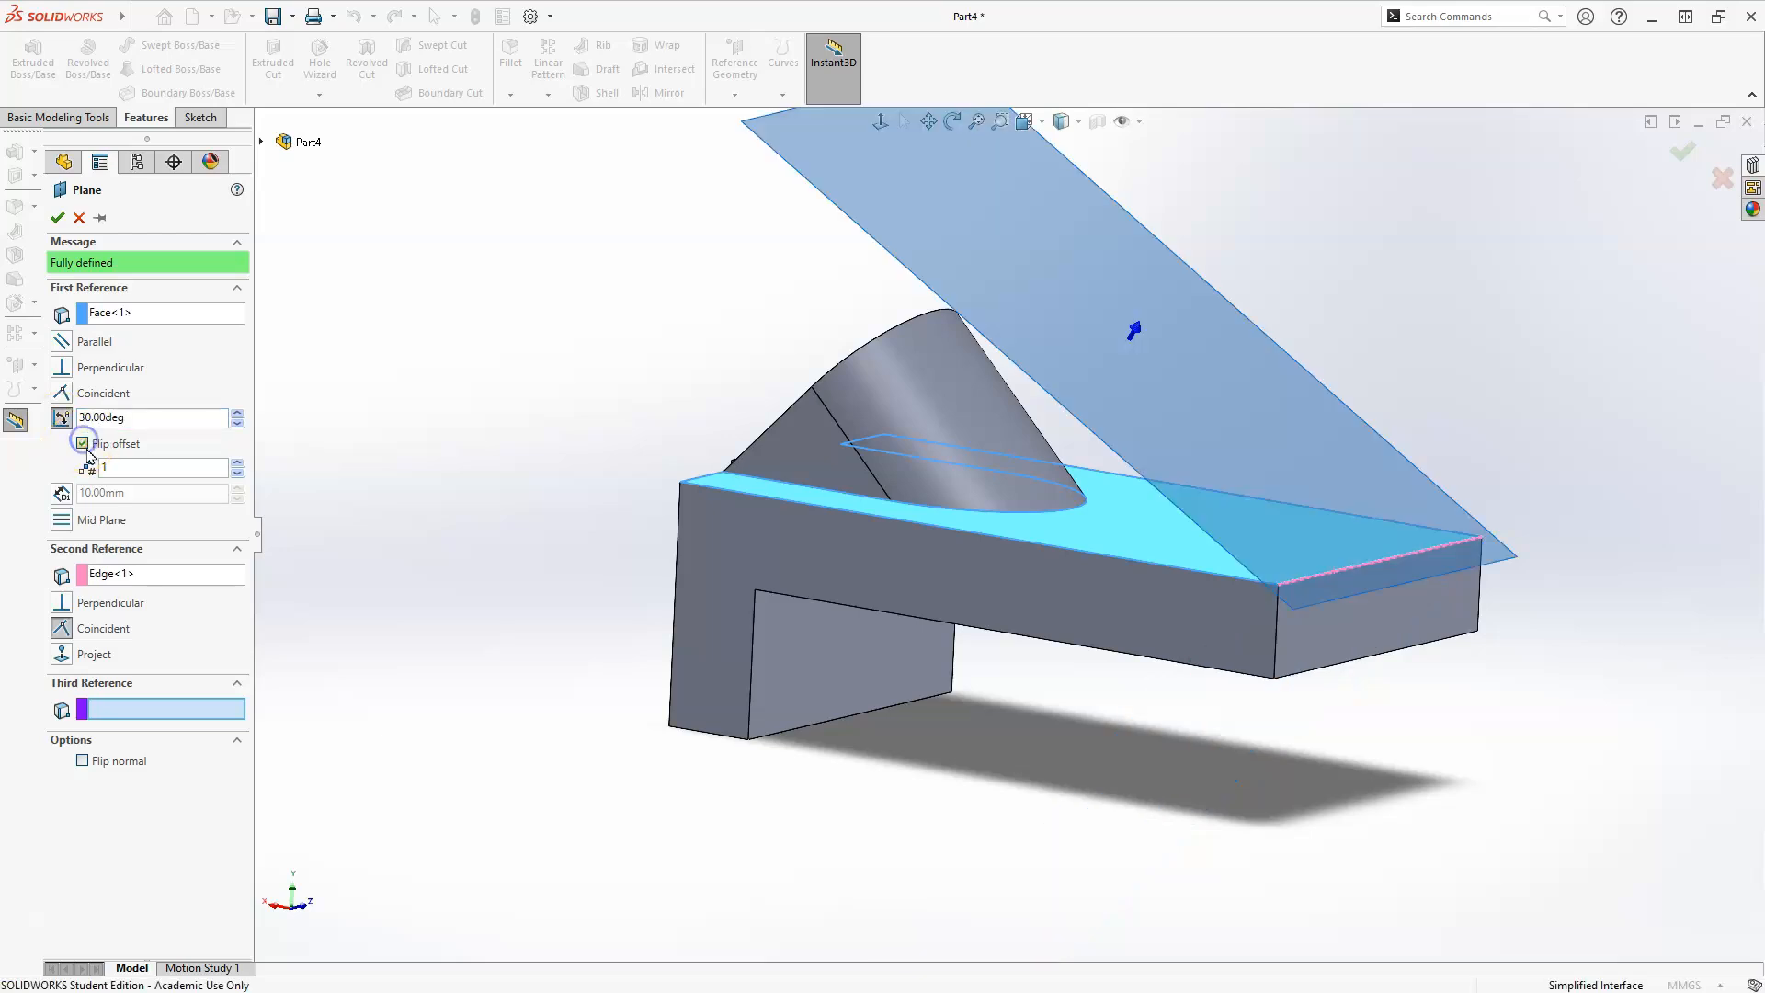
{"action": "middle_click_drag", "start_coordinate": [1032, 461], "coordinate": [1110, 431]}
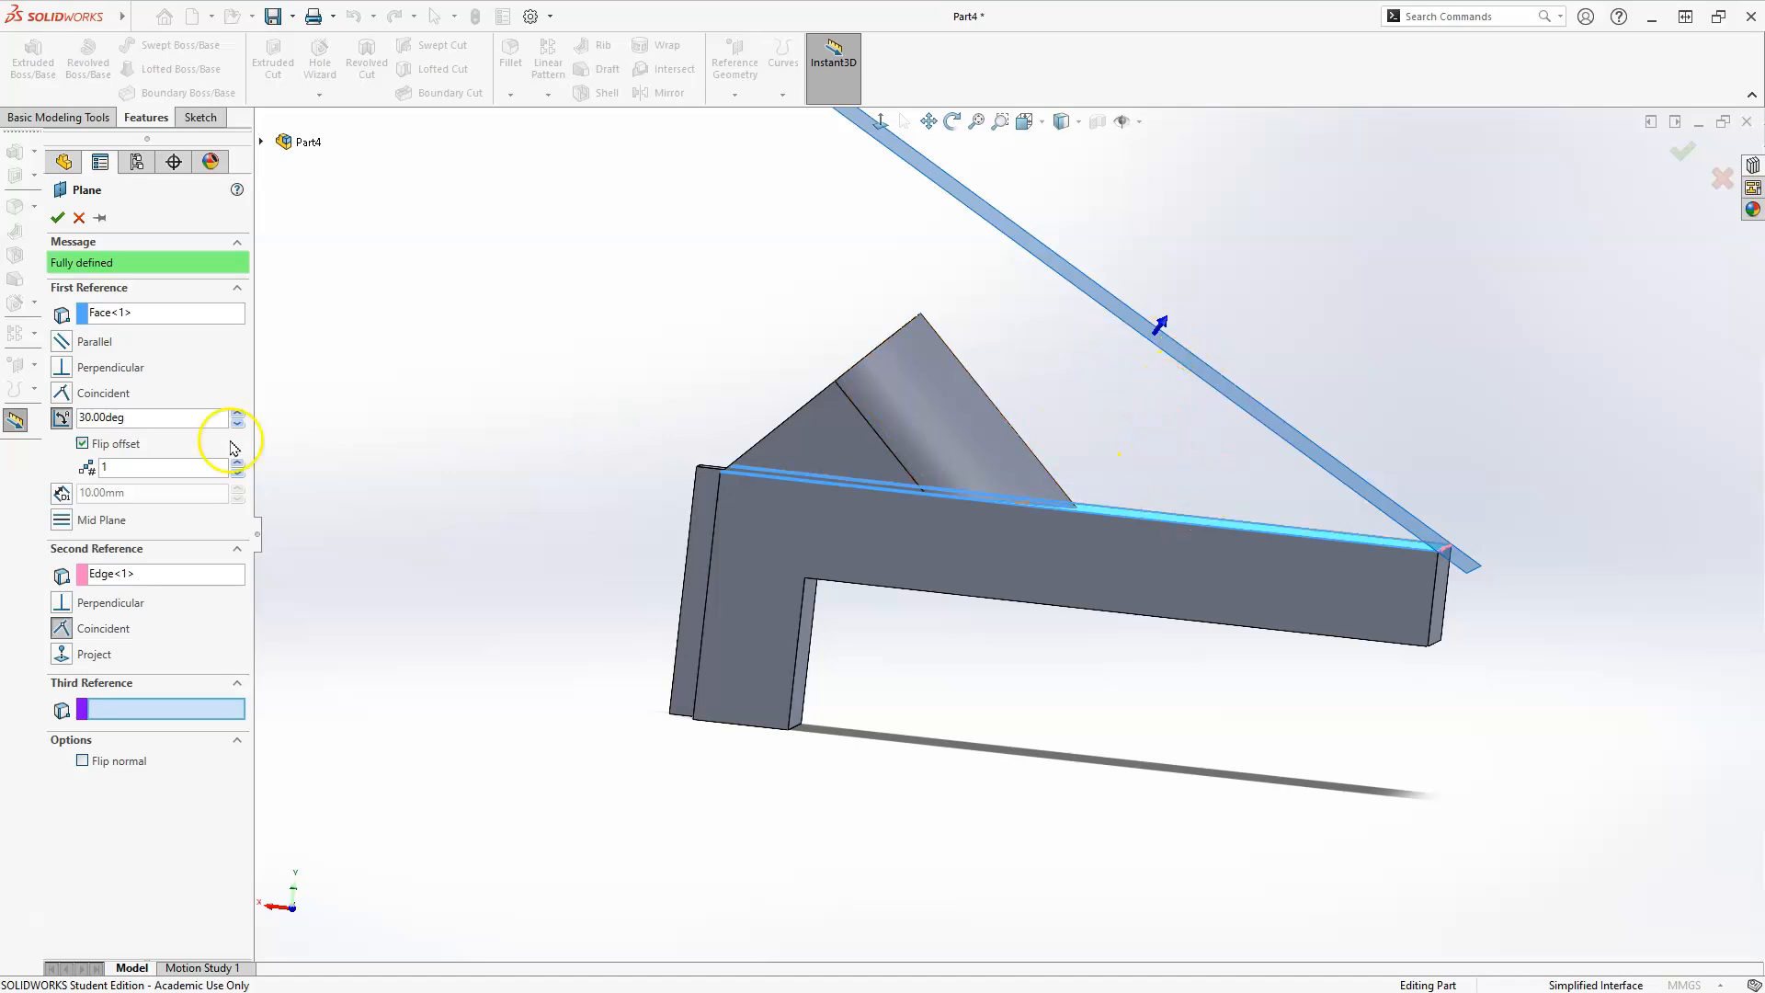
Change the reference plane's angle to 60° and create the plane.
{"action": "left_click", "coordinate": [138, 414]}
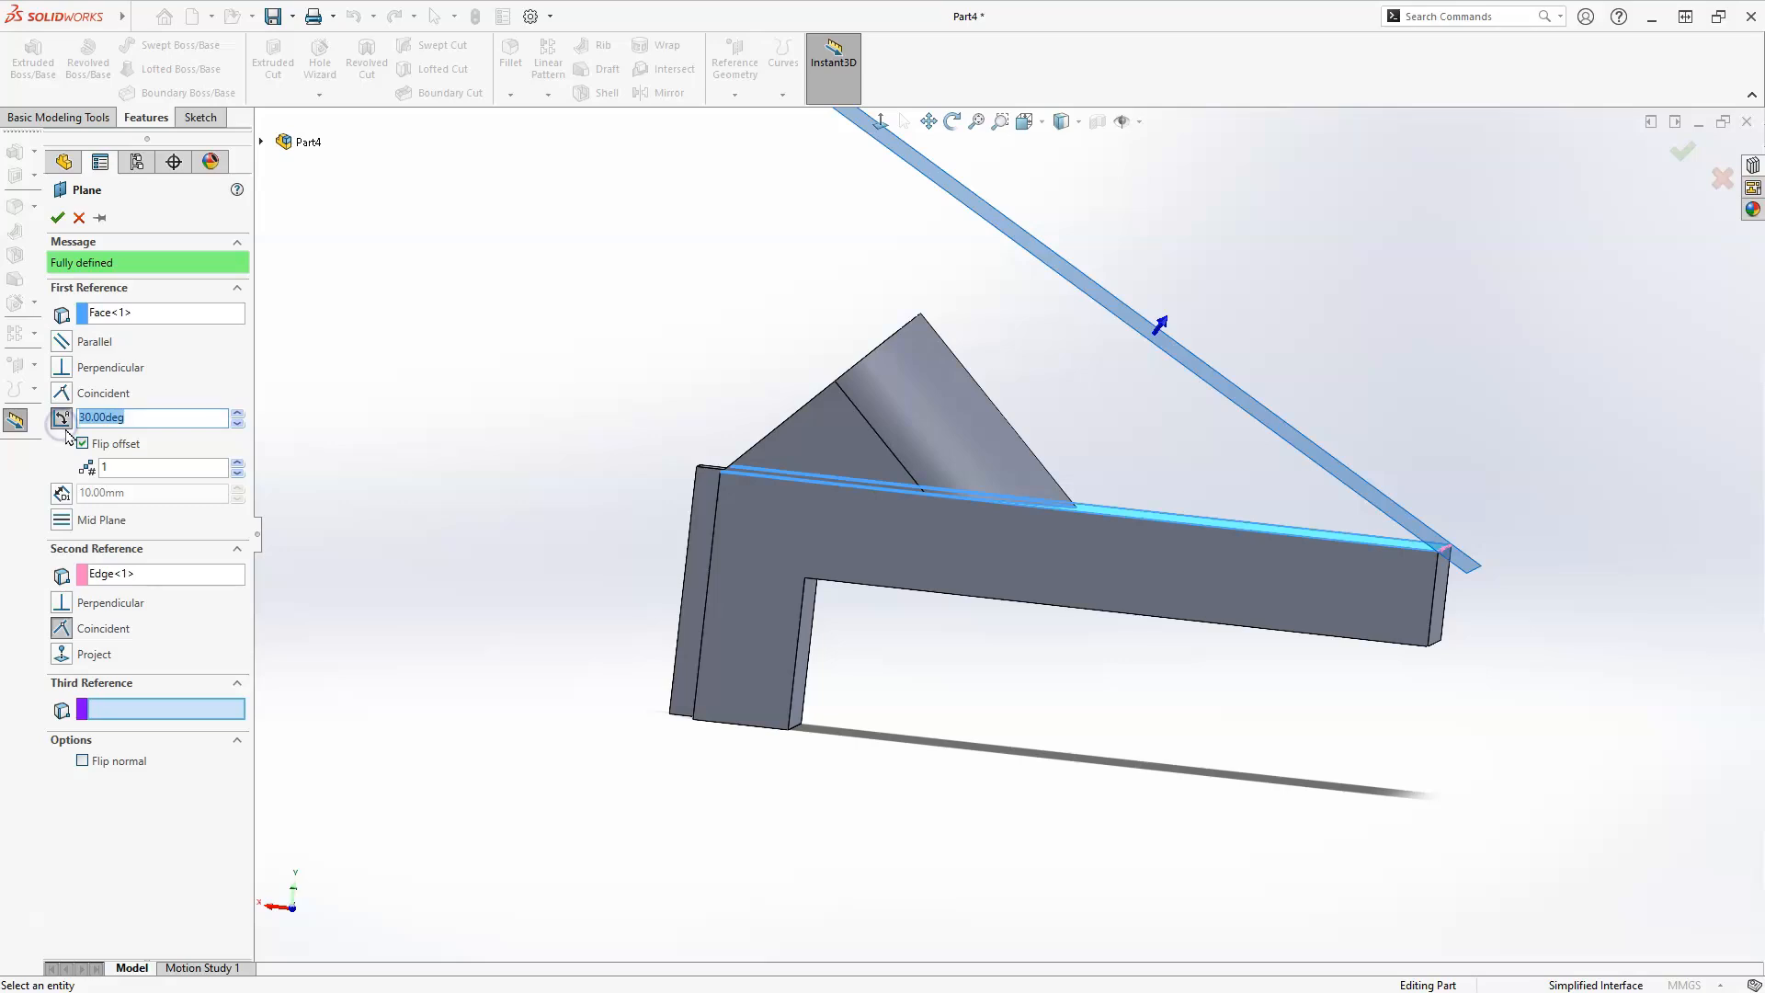
{"action": "key", "text": "Return"}
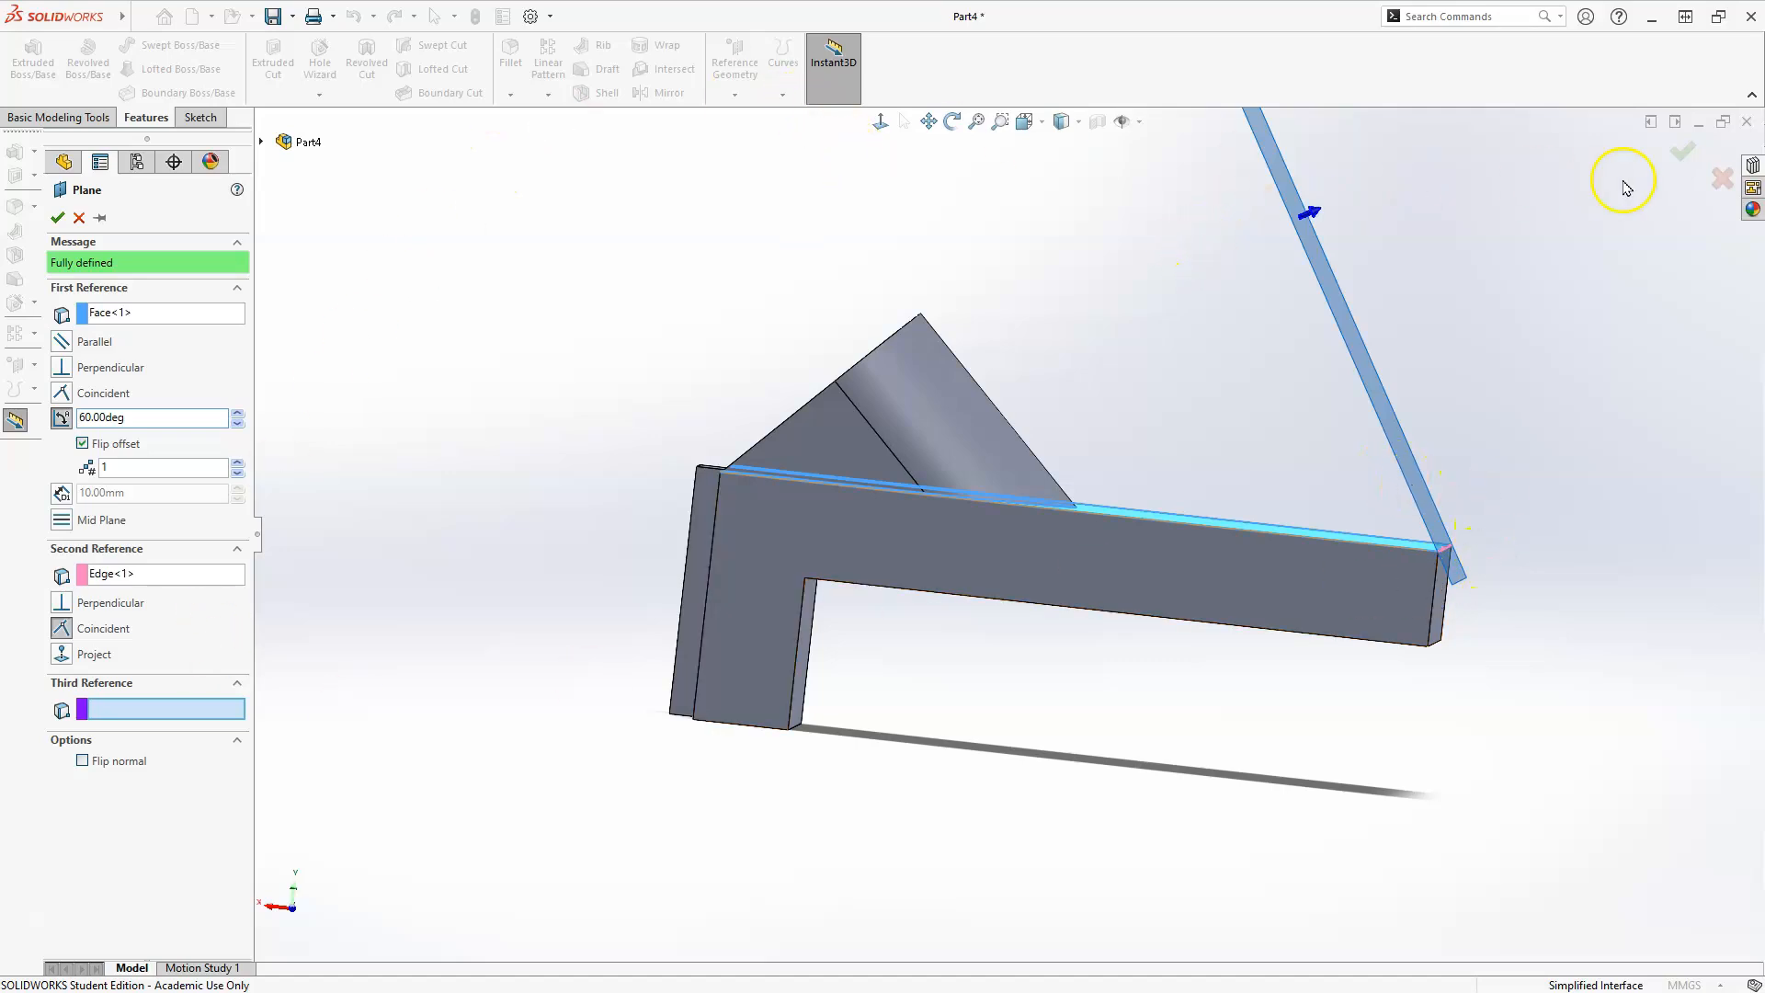
{"action": "left_click", "coordinate": [1686, 153]}
Start an extruded boss sketch on the new 60° plane at the free end.
{"action": "middle_click_drag", "start_coordinate": [1182, 395], "coordinate": [1324, 376]}
{"action": "left_click", "coordinate": [1140, 414]}
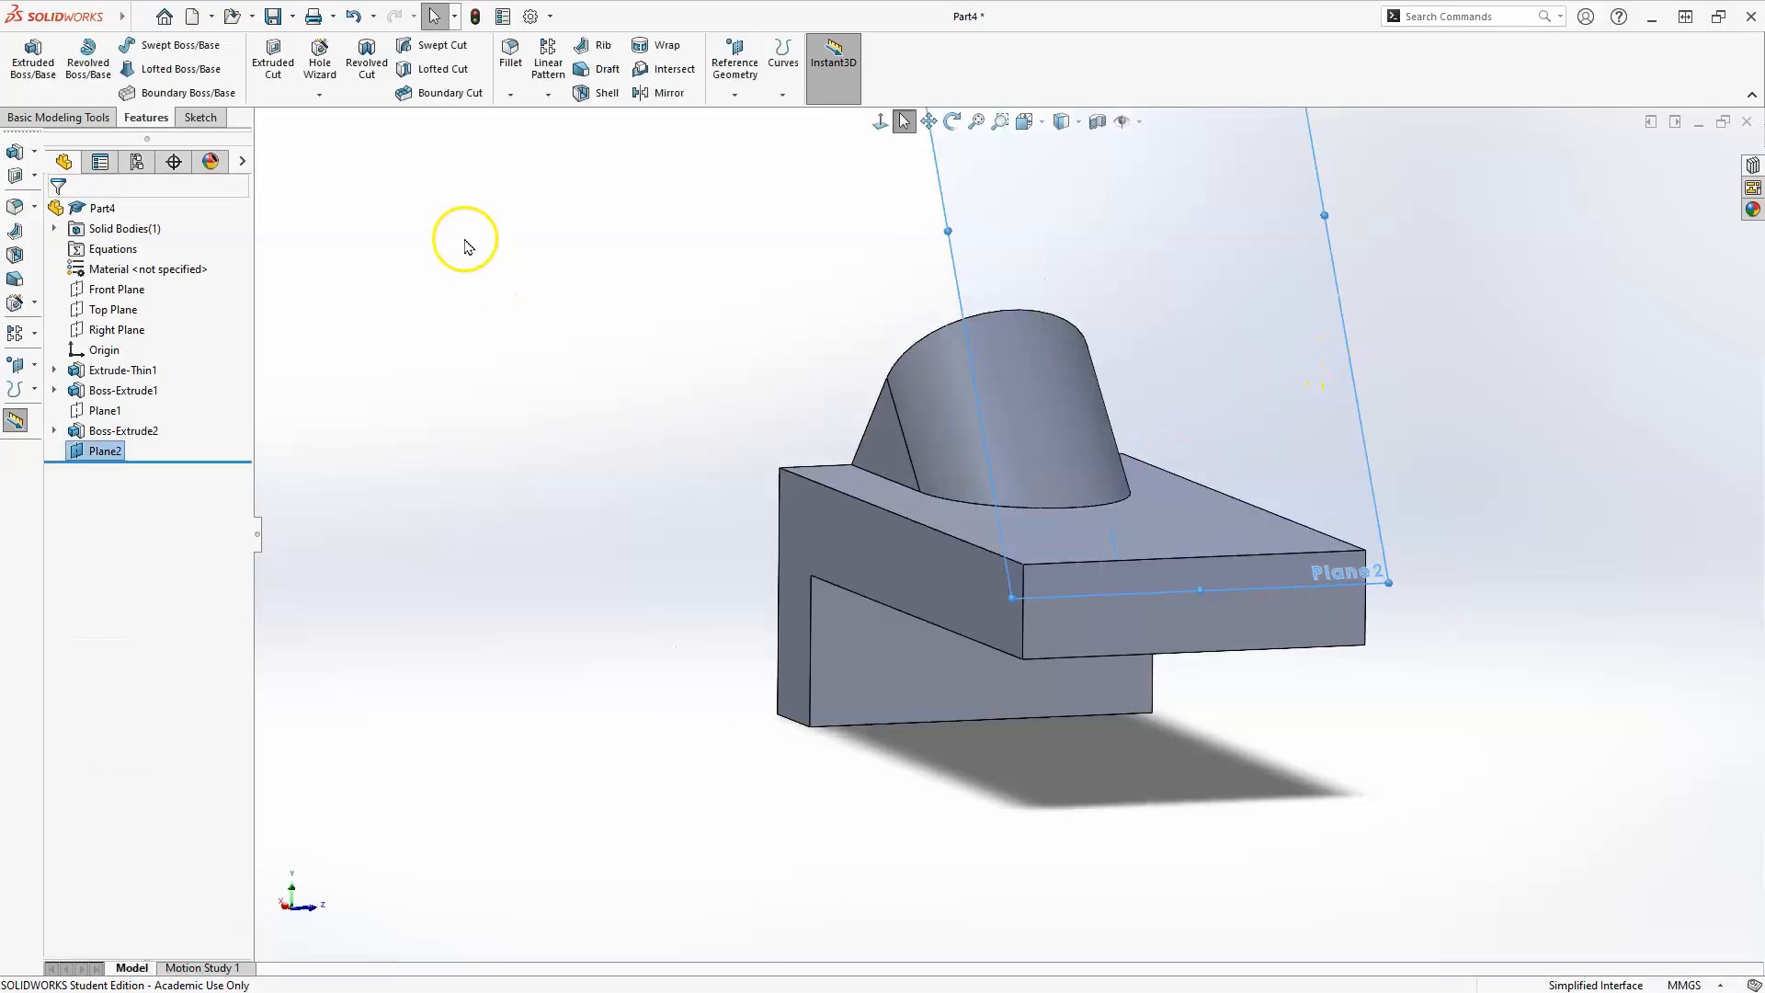
{"action": "left_click", "coordinate": [33, 57]}
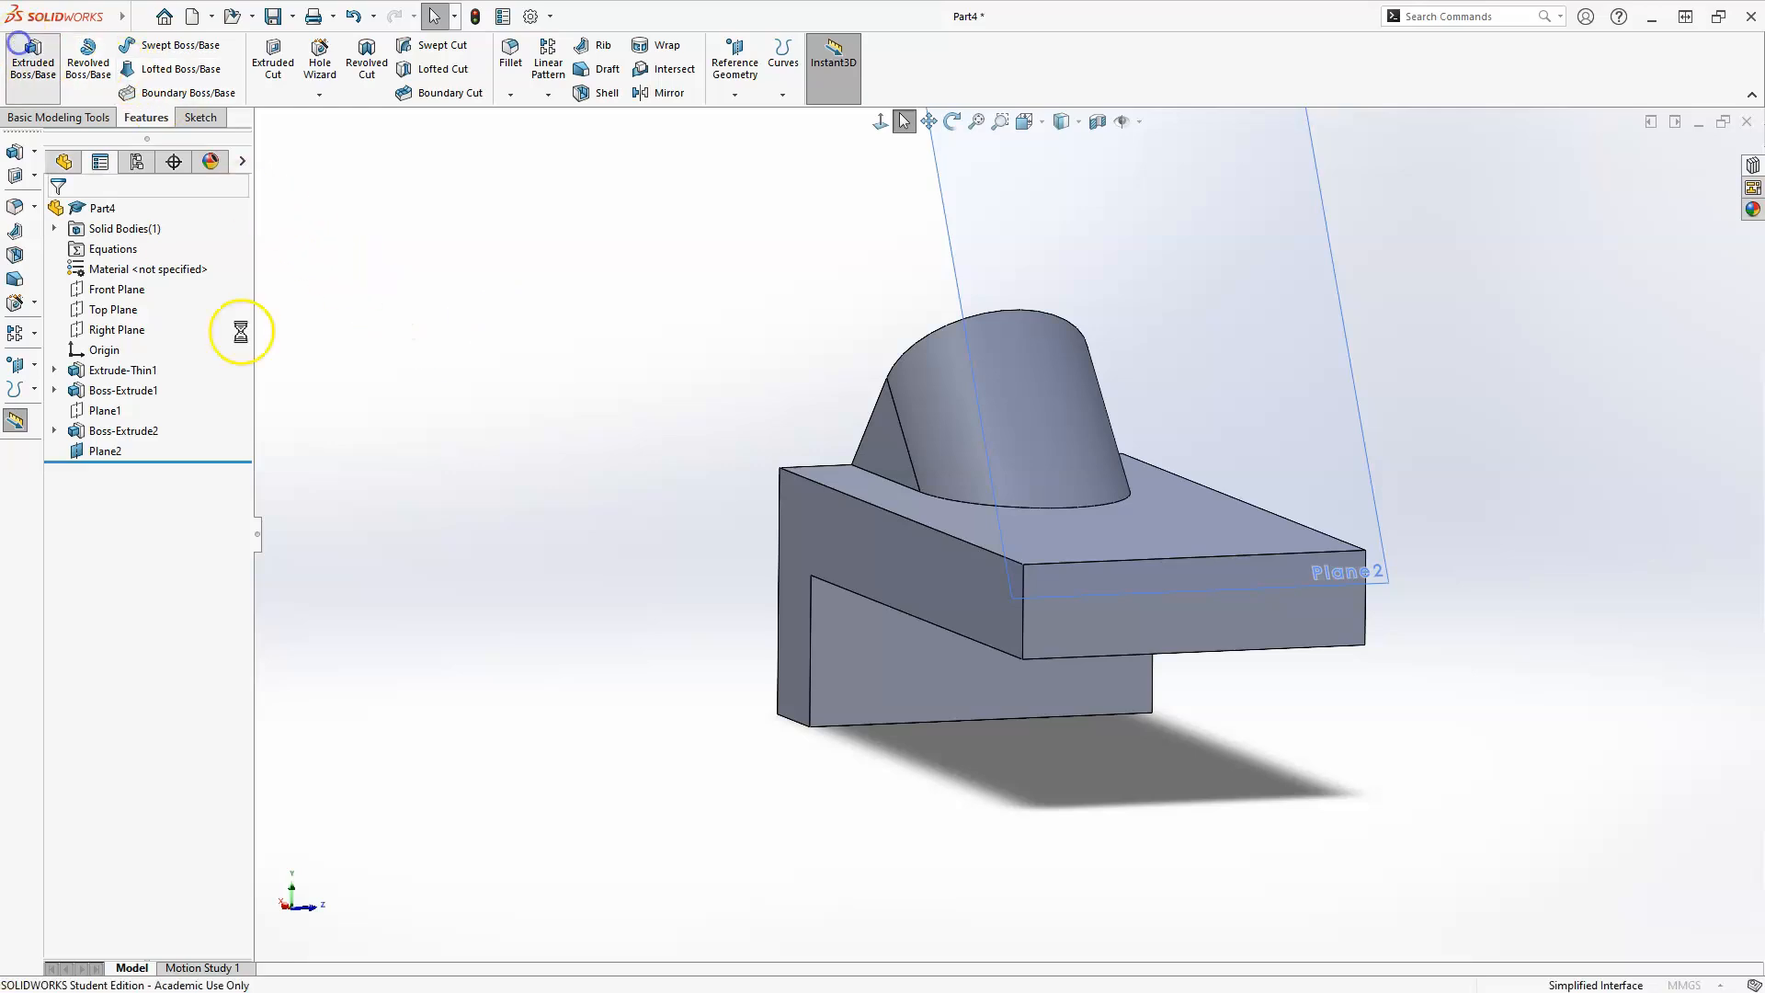
{"action": "left_click", "coordinate": [1329, 285]}
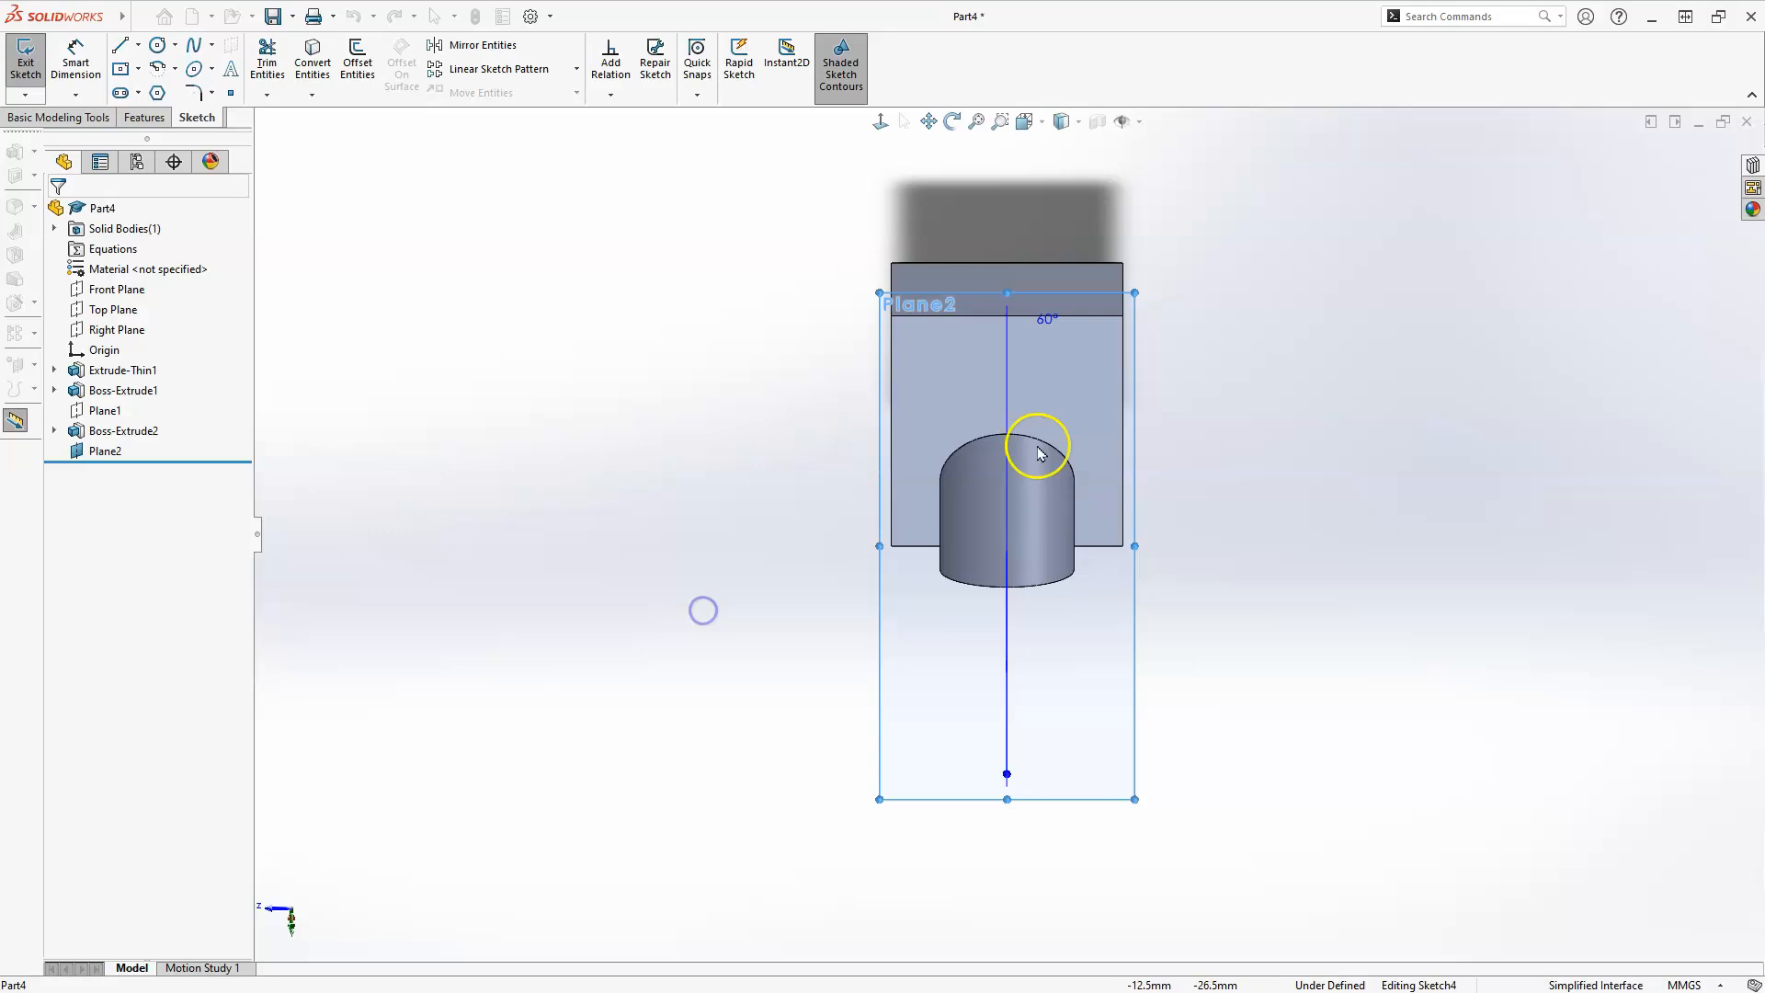
Sketch a horizontal line about 32.5 mm long near the sketch origin, parallel to the free-end edge.
{"action": "middle_click_drag", "start_coordinate": [1310, 590], "coordinate": [867, 780]}
{"action": "middle_click_drag", "start_coordinate": [957, 404], "coordinate": [949, 776]}
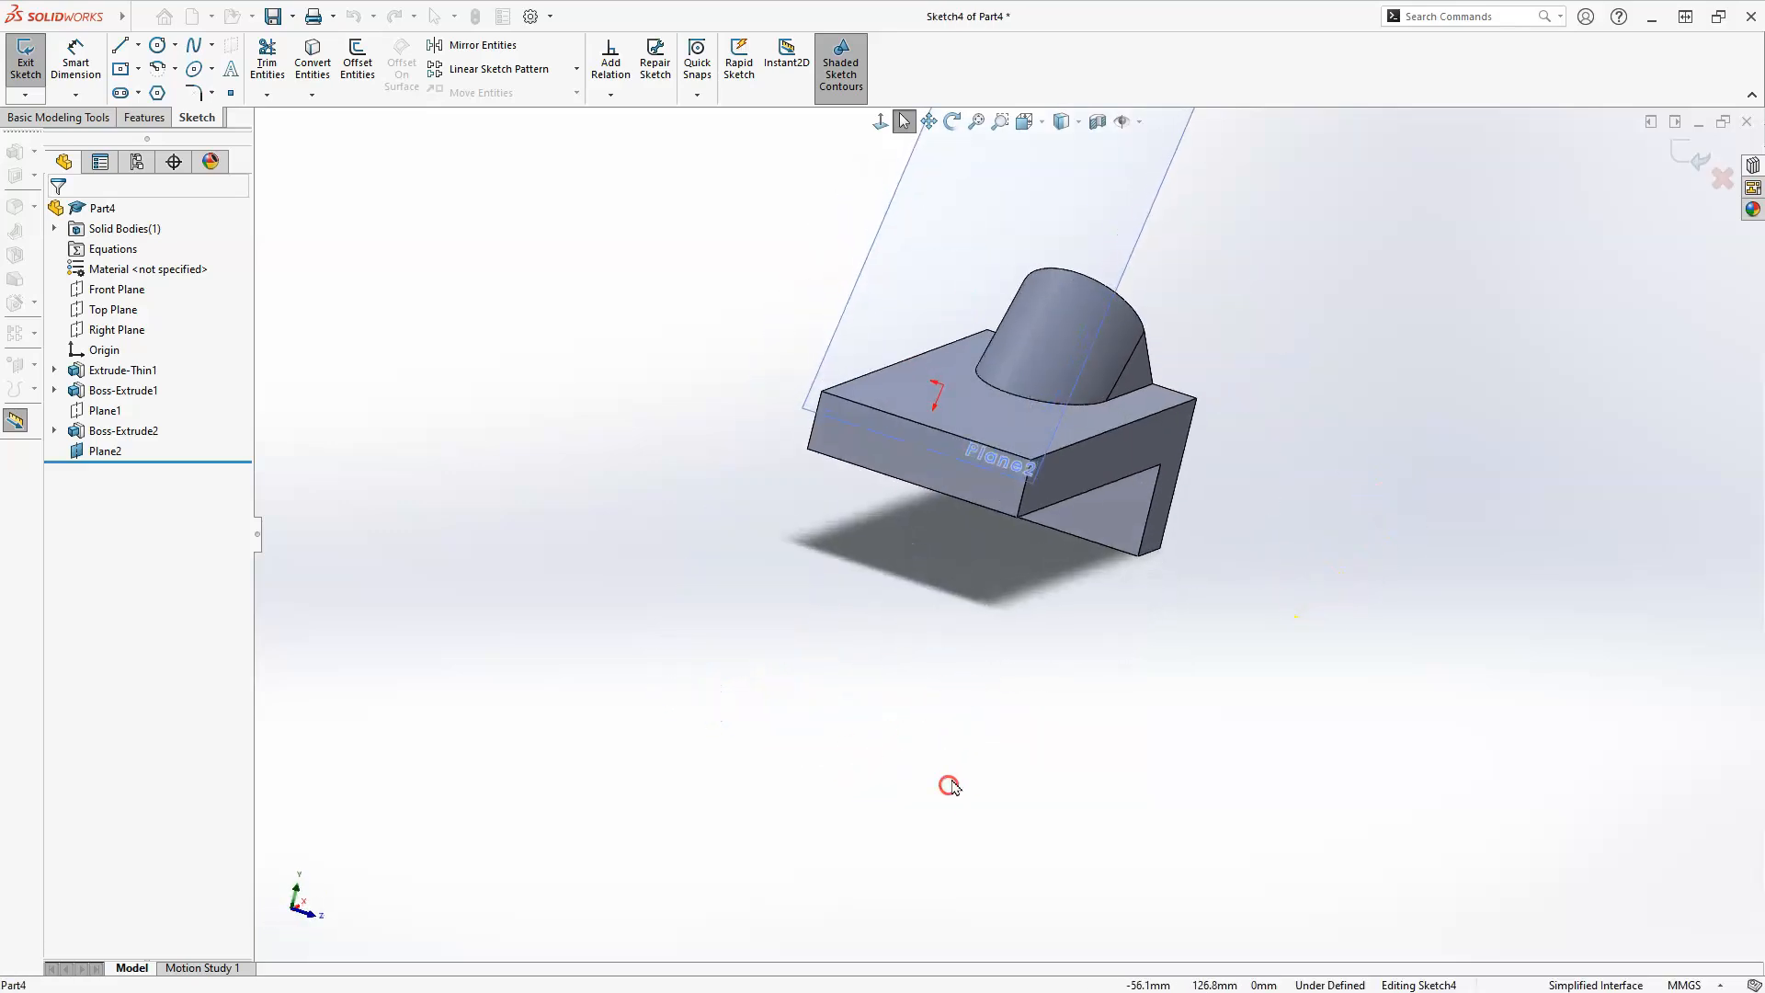
{"action": "mouse_move", "coordinate": [881, 723]}
{"action": "middle_mouse_down"}
{"action": "mouse_move", "coordinate": [748, 797]}
{"action": "mouse_move", "coordinate": [776, 689]}
{"action": "mouse_move", "coordinate": [847, 678]}
{"action": "mouse_move", "coordinate": [855, 619]}
{"action": "middle_mouse_up"}
{"action": "scroll", "coordinate": [1222, 256], "scroll_direction": "up", "scroll_amount": 4}
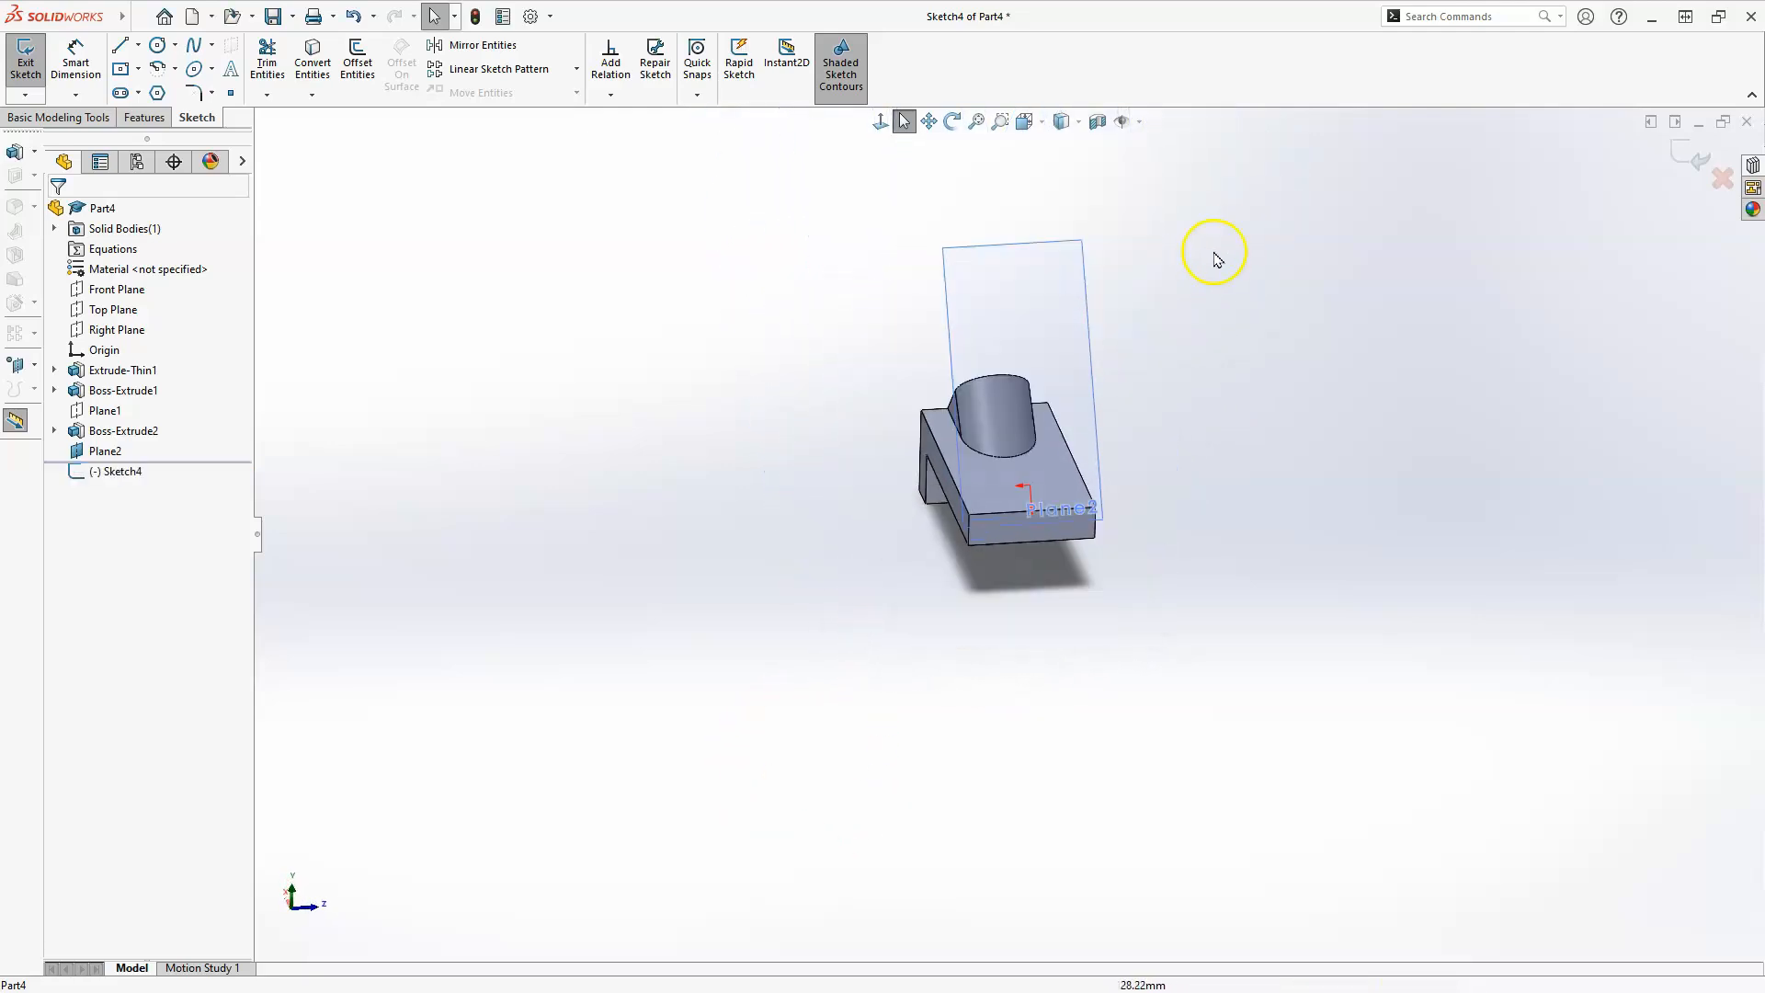
{"action": "scroll", "coordinate": [1107, 413], "scroll_direction": "down", "scroll_amount": 3}
{"action": "scroll", "coordinate": [926, 625], "scroll_direction": "down", "scroll_amount": 4}
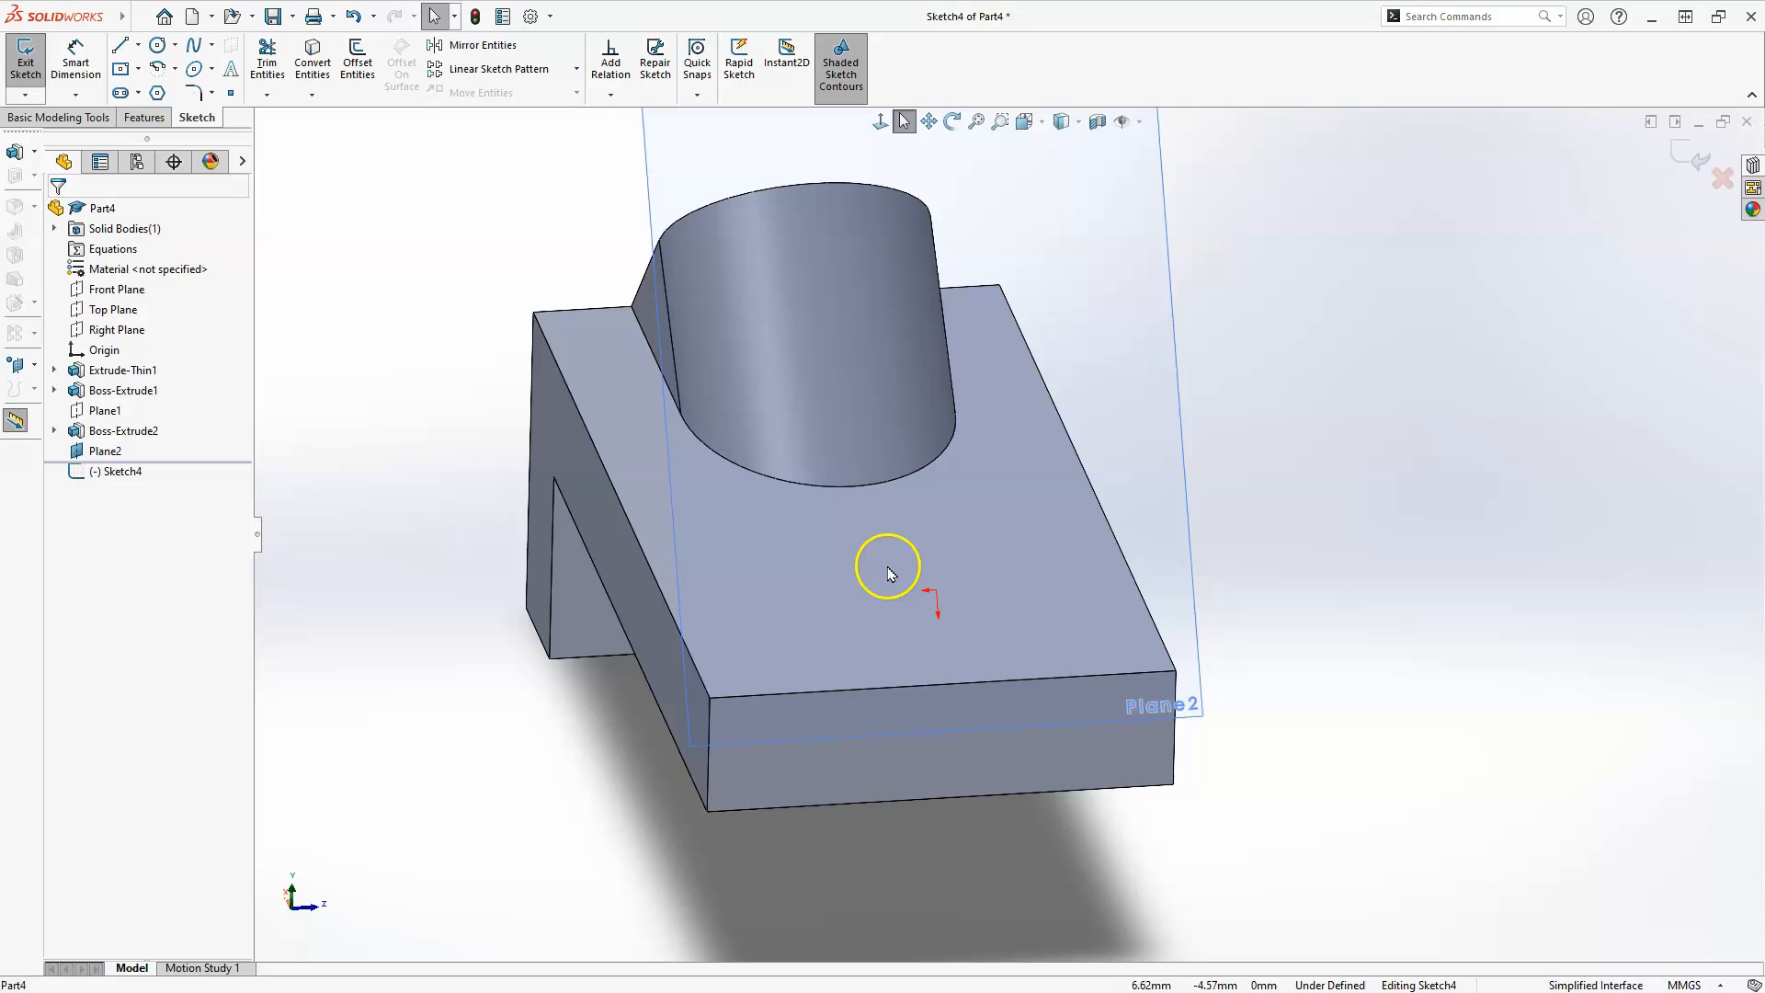
{"action": "left_click", "coordinate": [118, 46]}
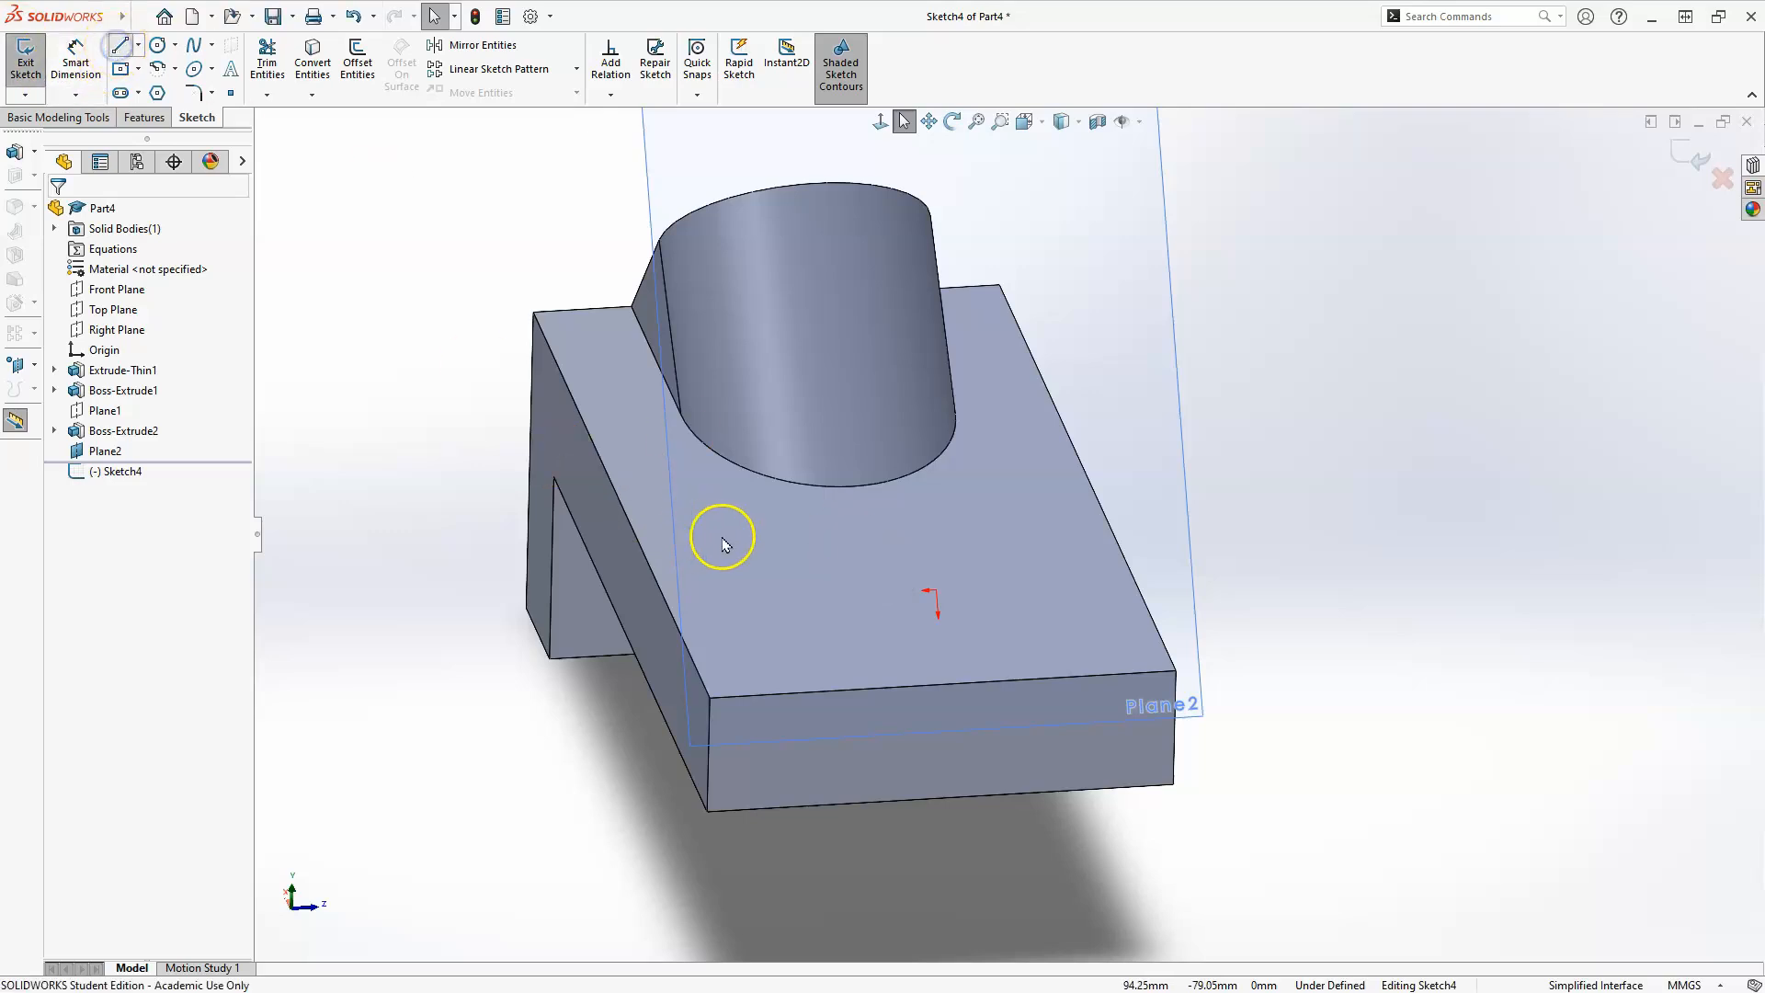
{"action": "left_click", "coordinate": [842, 625]}
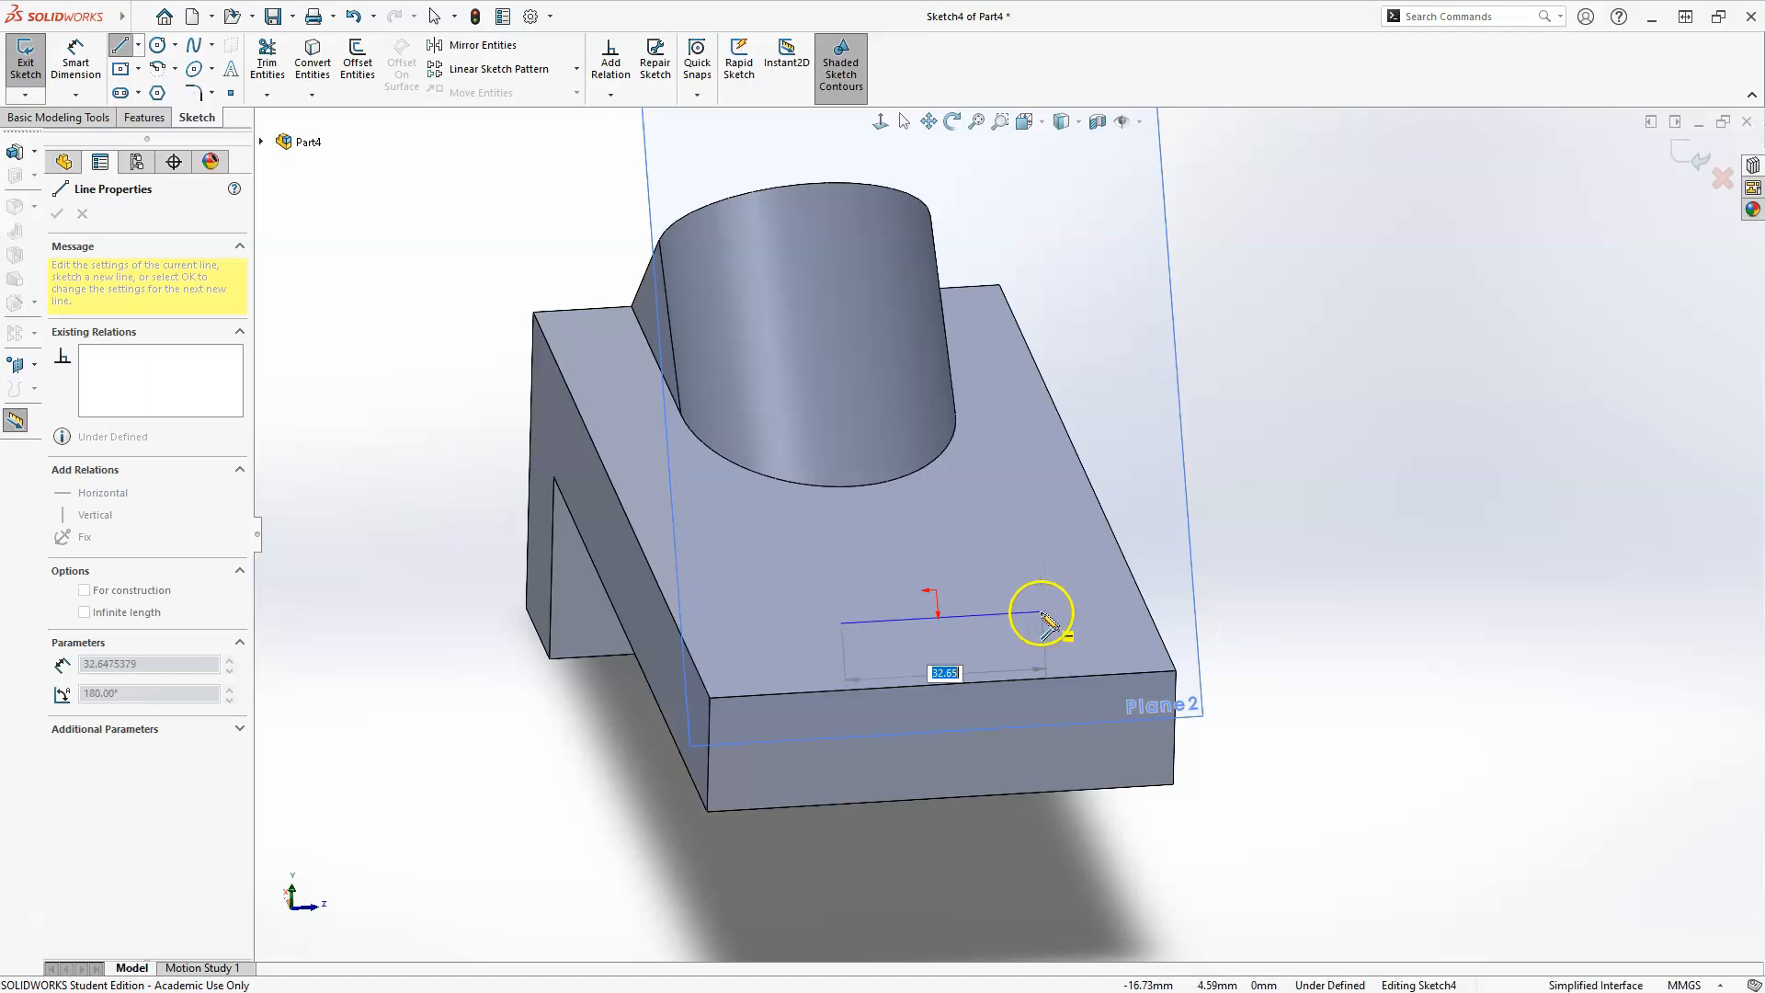
{"action": "left_click", "coordinate": [1042, 613]}
{"action": "key", "text": "Escape"}
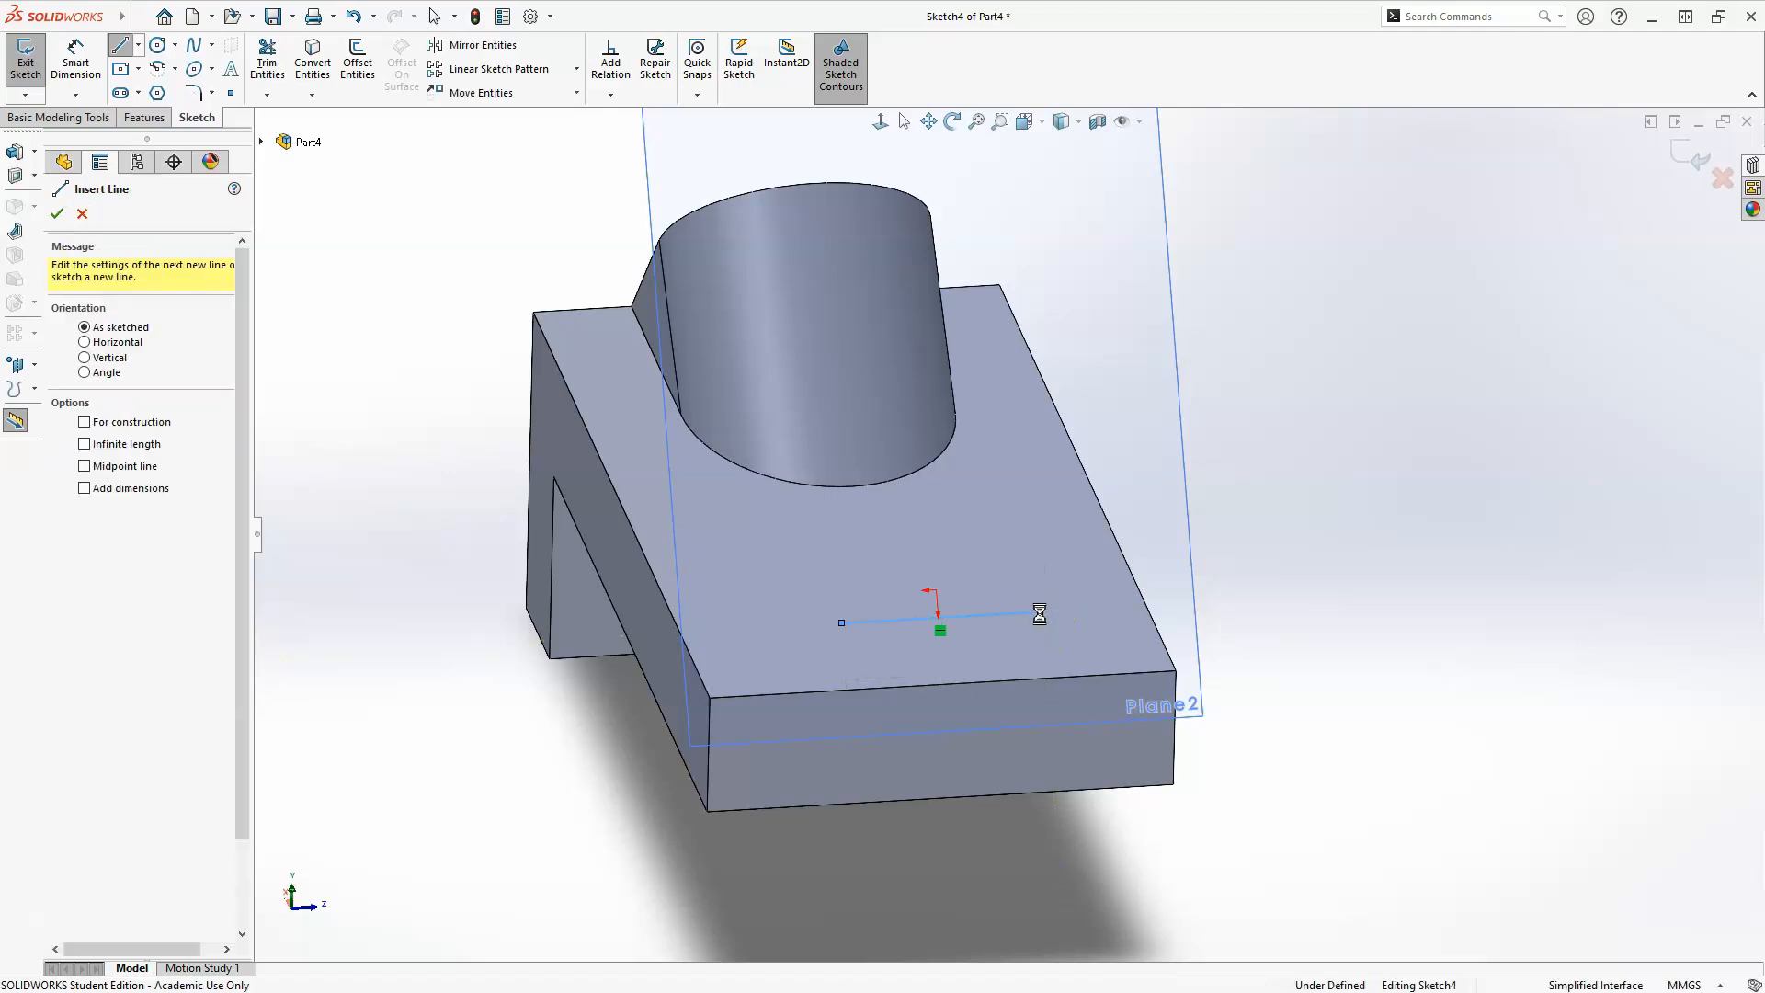
Sketch a vertical line about 17 mm long upward from the horizontal line's midpoint.
{"action": "scroll", "coordinate": [879, 597], "scroll_direction": "up", "scroll_amount": 2}
{"action": "scroll", "coordinate": [894, 551], "scroll_direction": "down", "scroll_amount": 3}
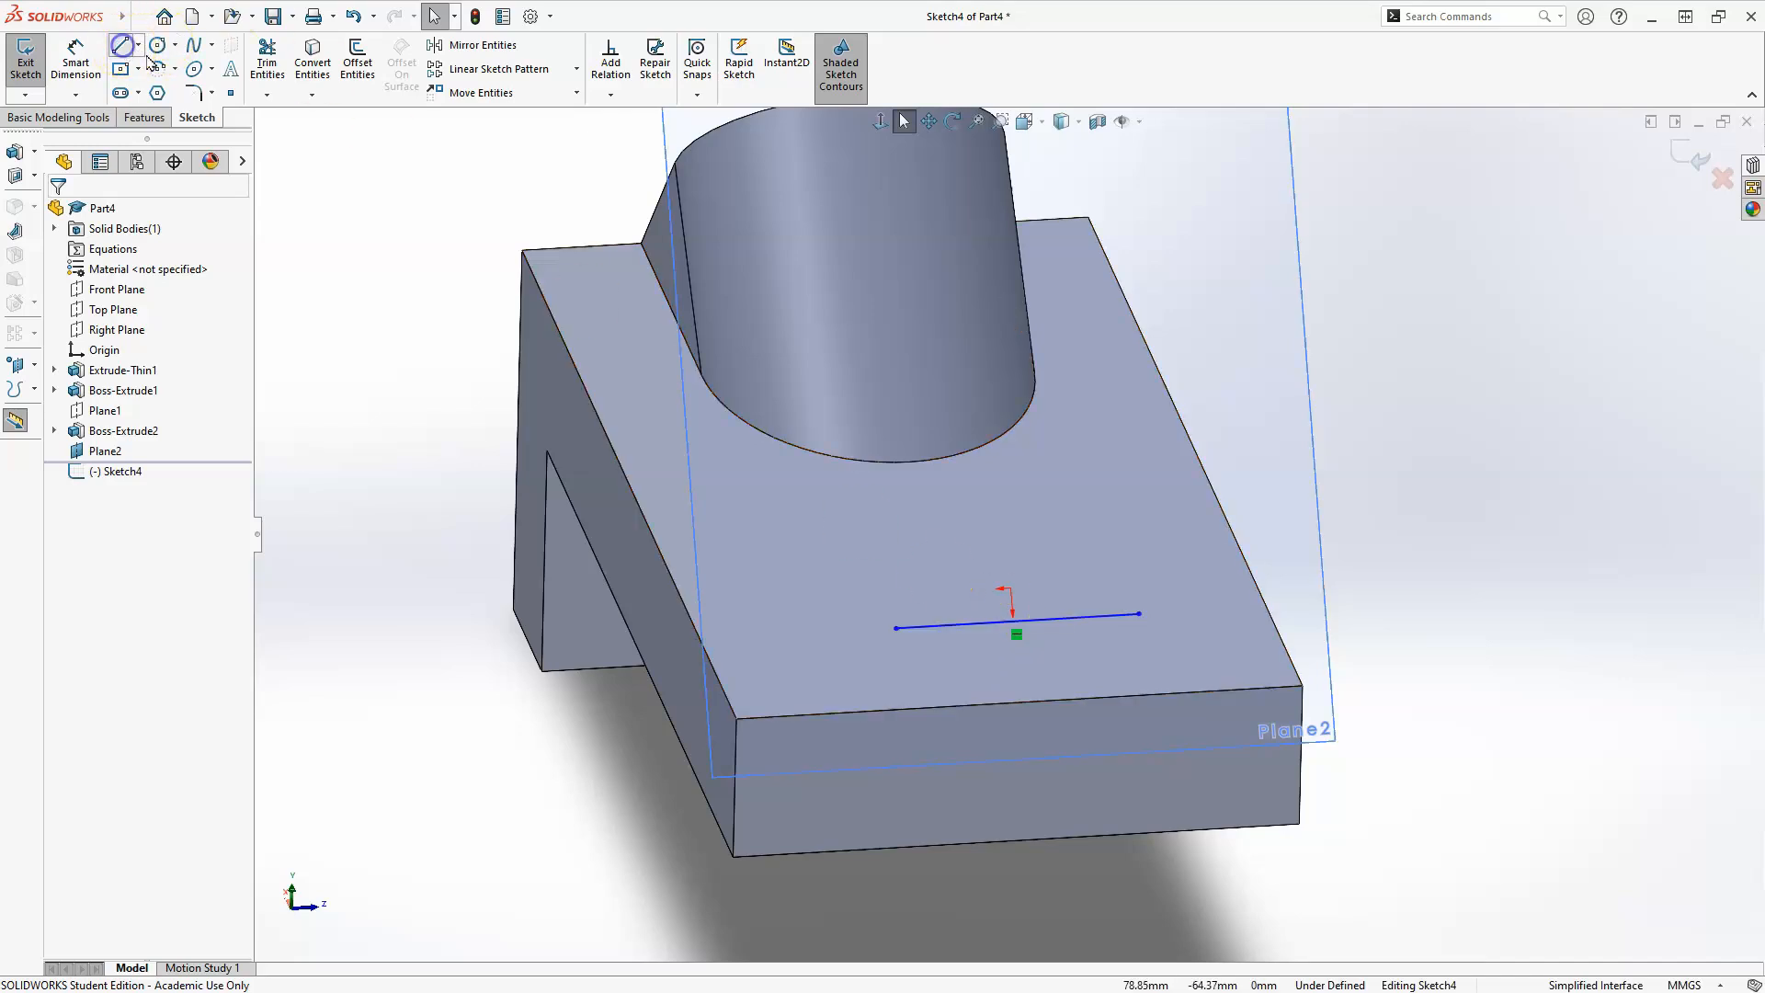
{"action": "key", "text": "l"}
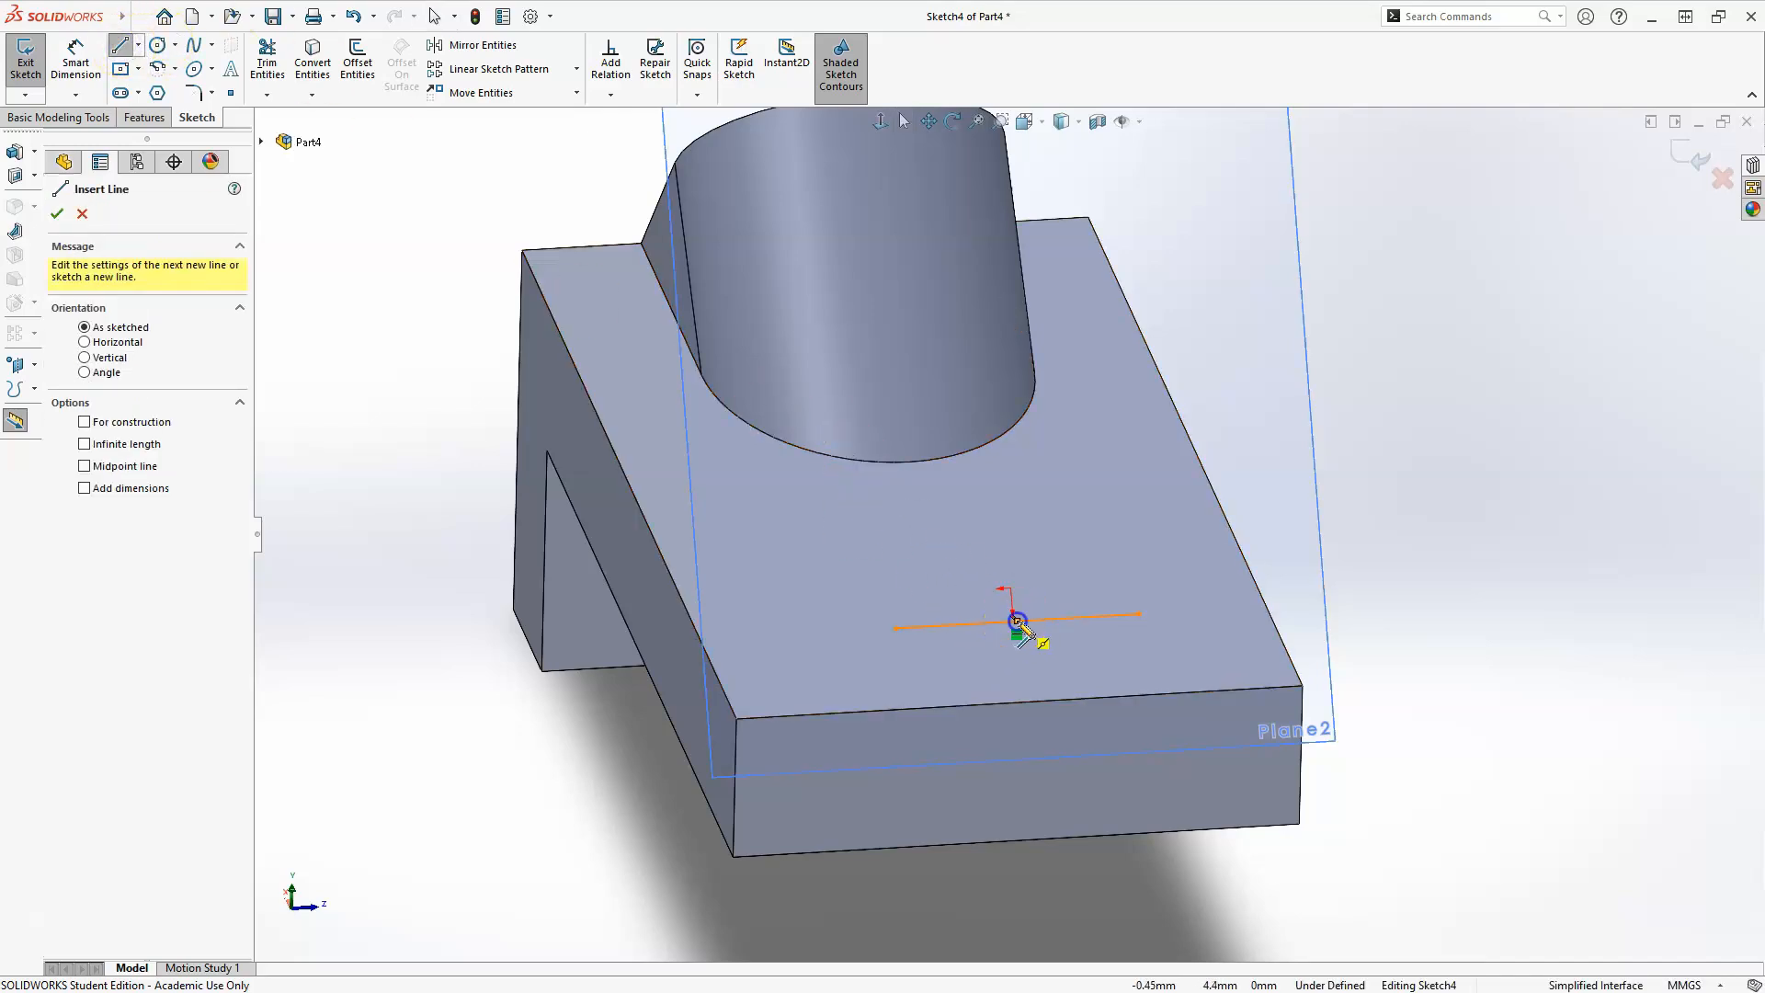
{"action": "left_click", "coordinate": [1017, 622]}
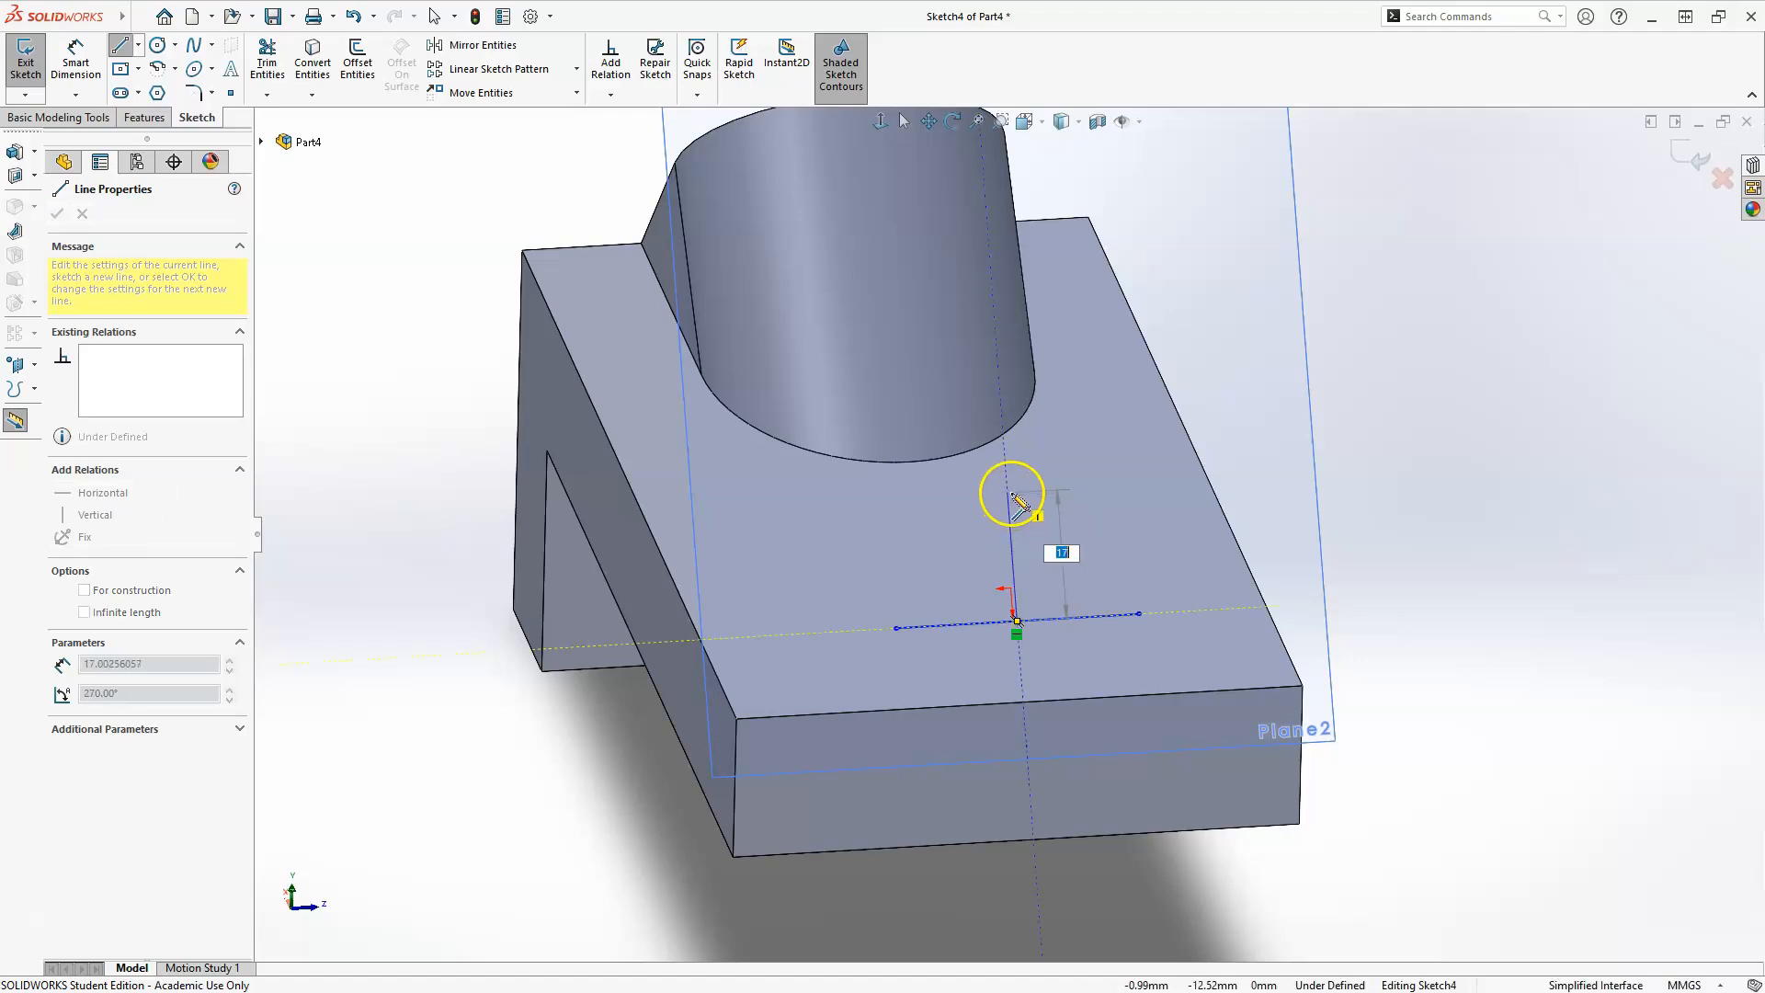
{"action": "left_click", "coordinate": [1008, 494]}
{"action": "key", "text": "Escape"}
{"action": "key", "text": "Escape"}
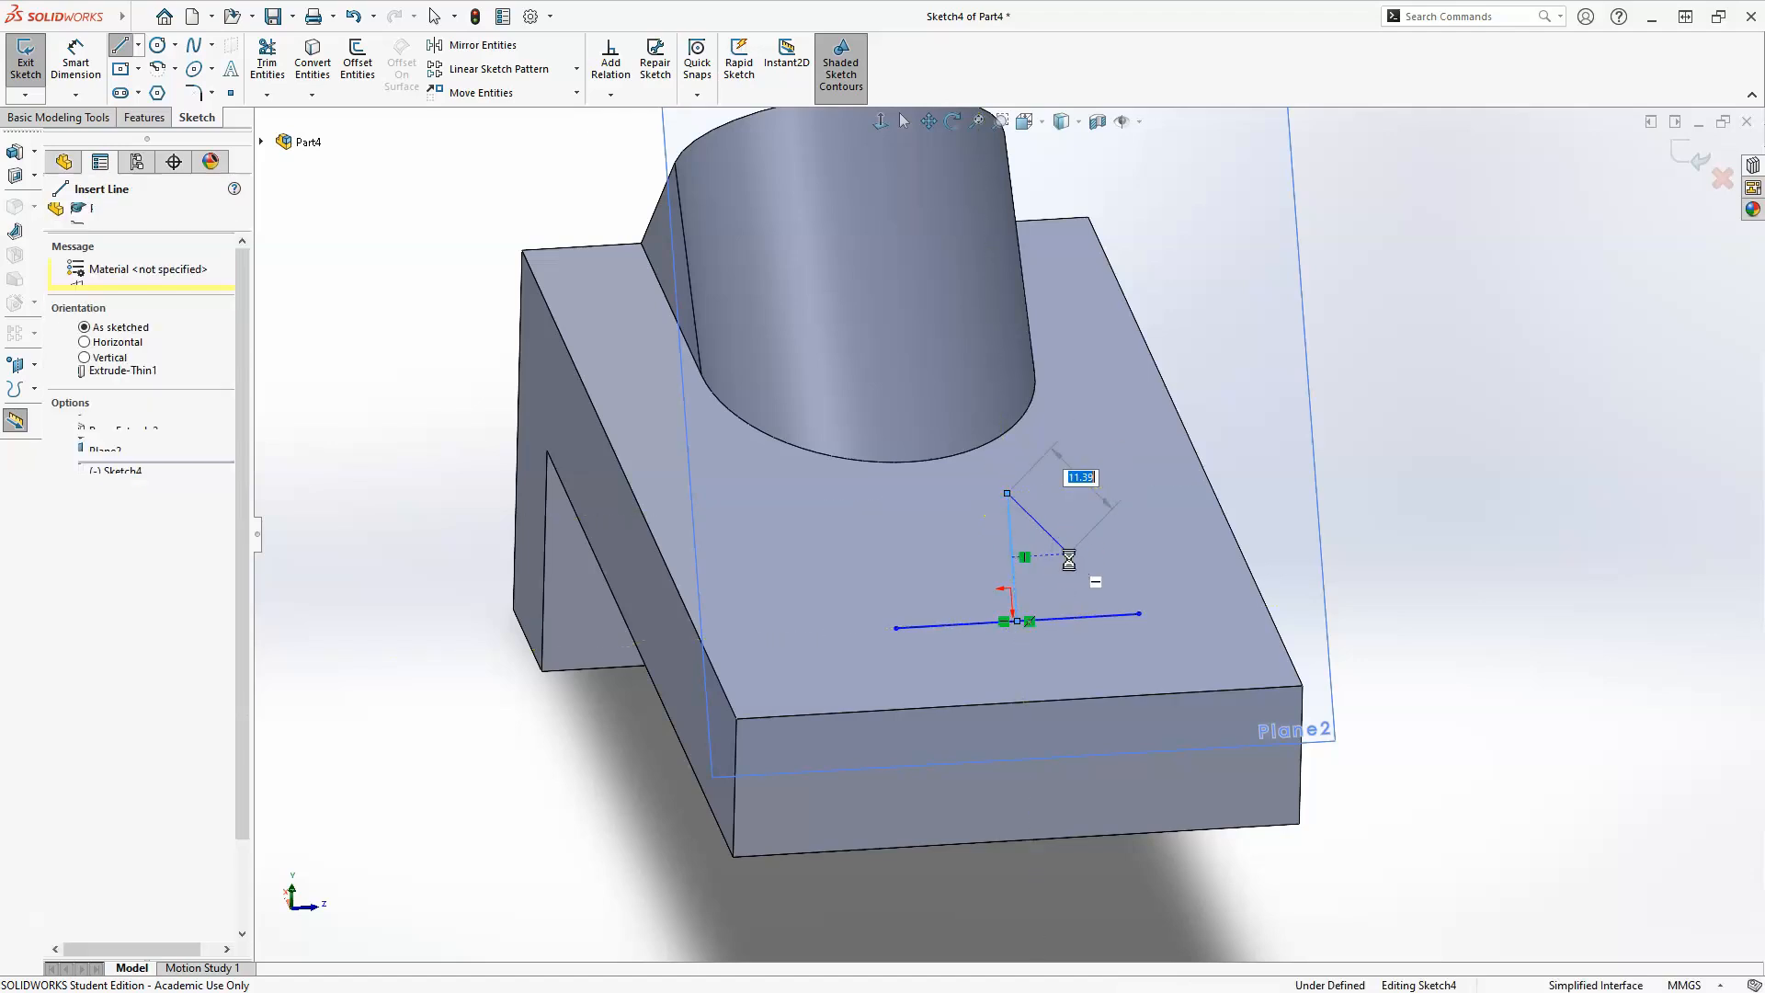
Dimension the horizontal line's length to 50 mm.
{"action": "left_click", "coordinate": [82, 65]}
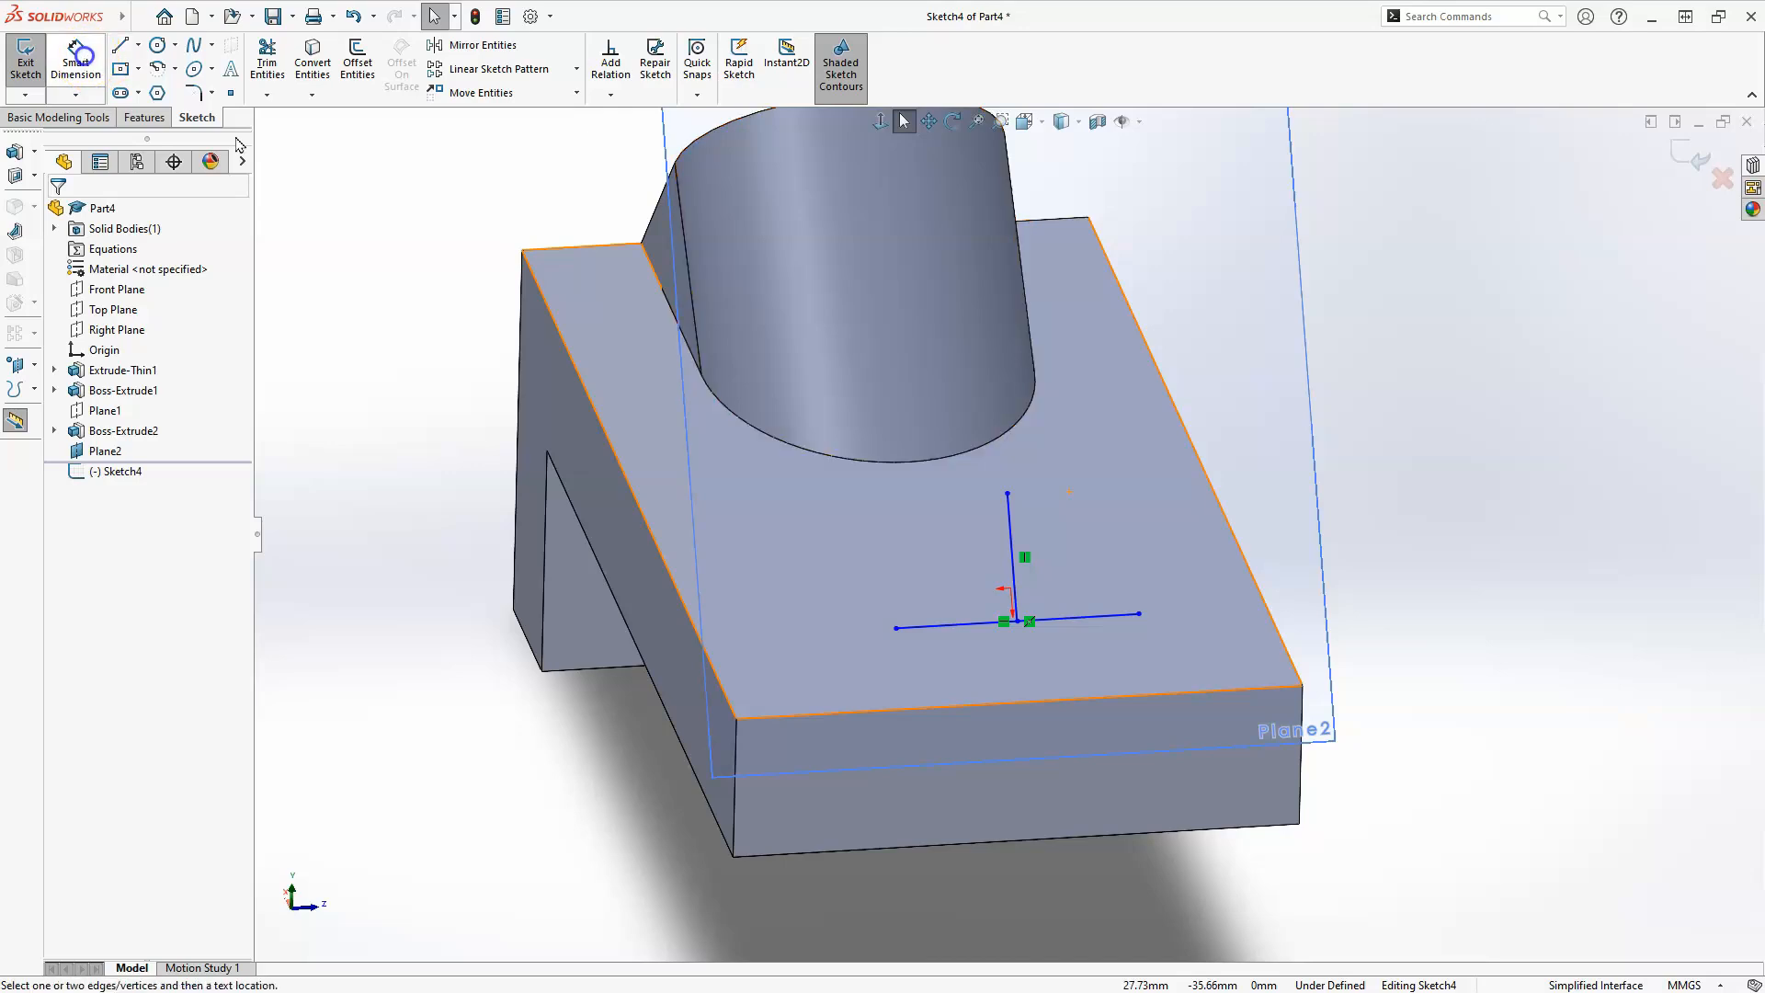
{"action": "left_click", "coordinate": [1081, 623]}
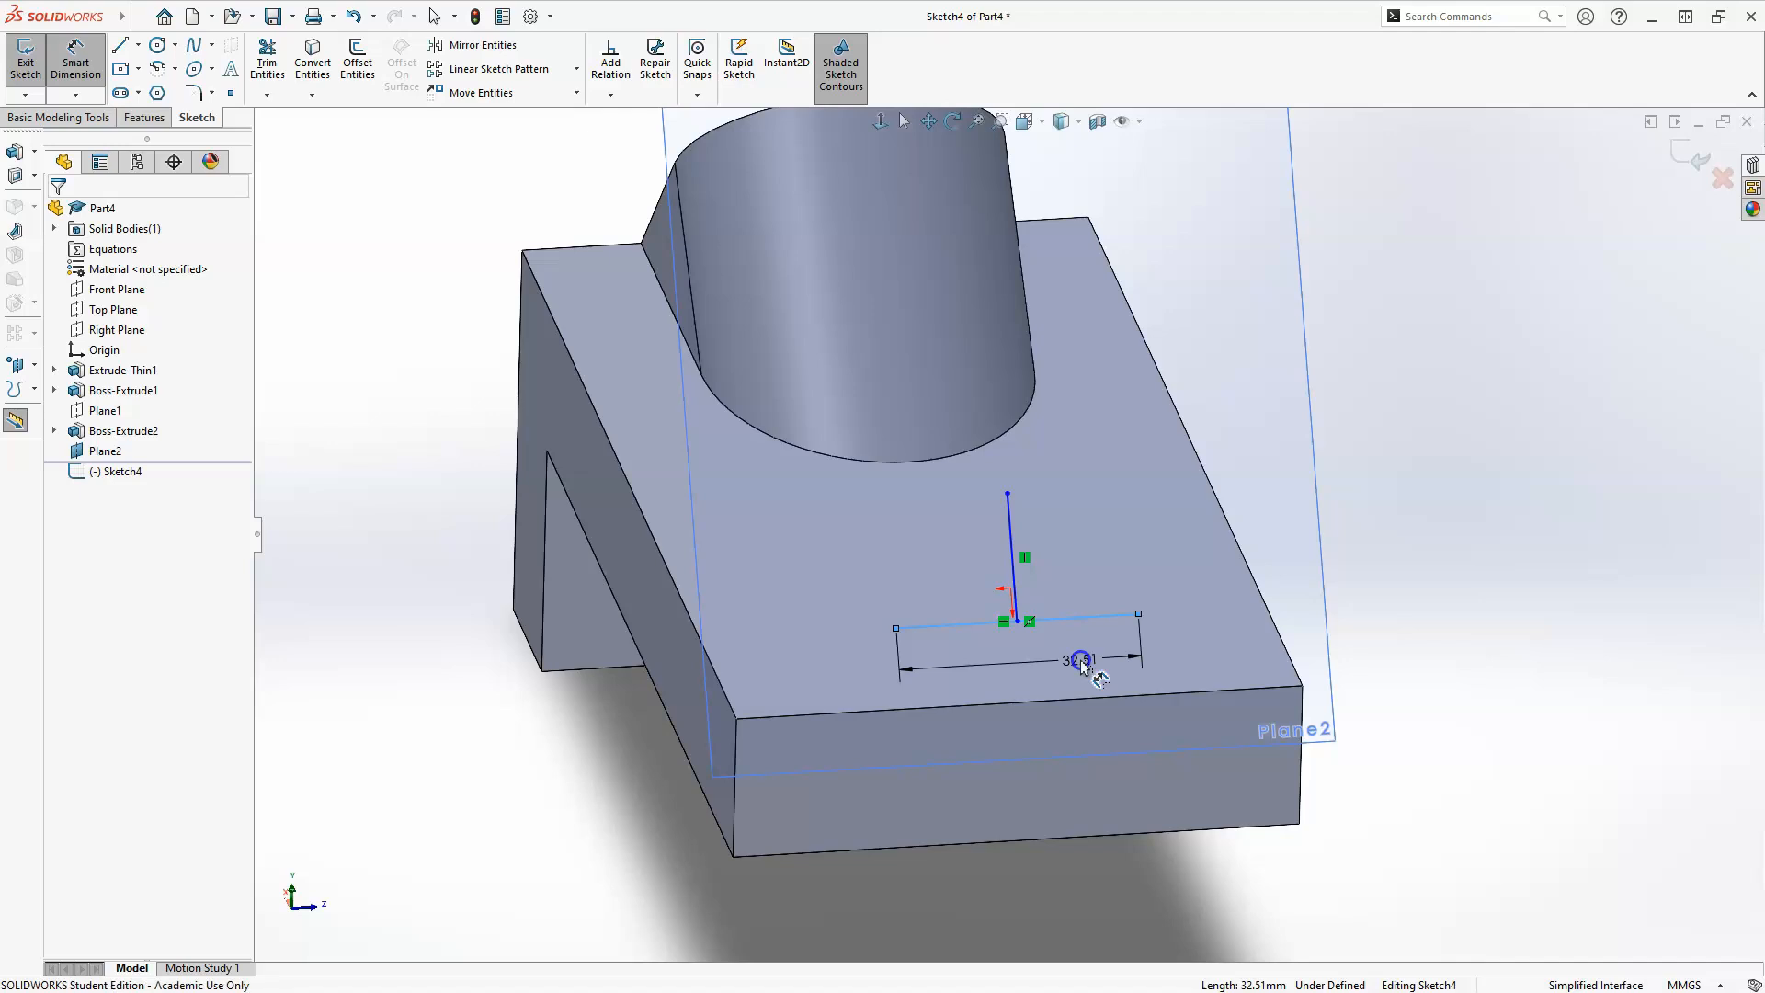
{"action": "left_click", "coordinate": [1081, 664]}
{"action": "type", "text": "50"}
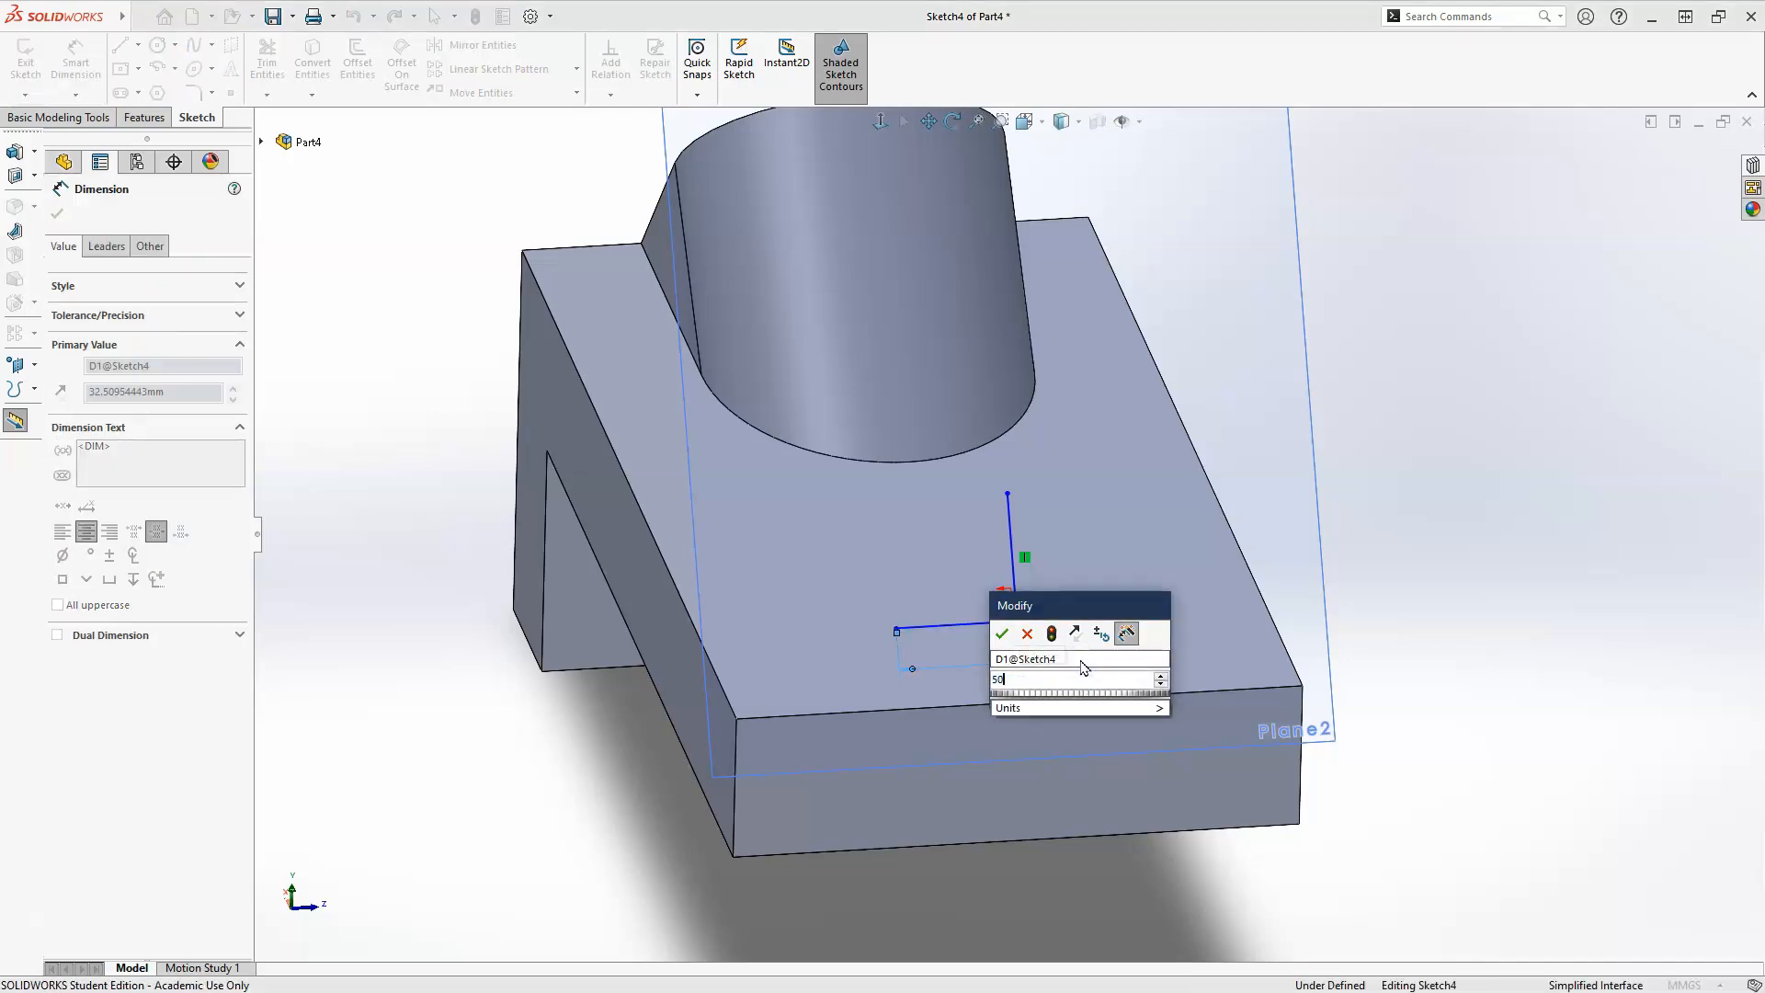
{"action": "key", "text": "Return"}
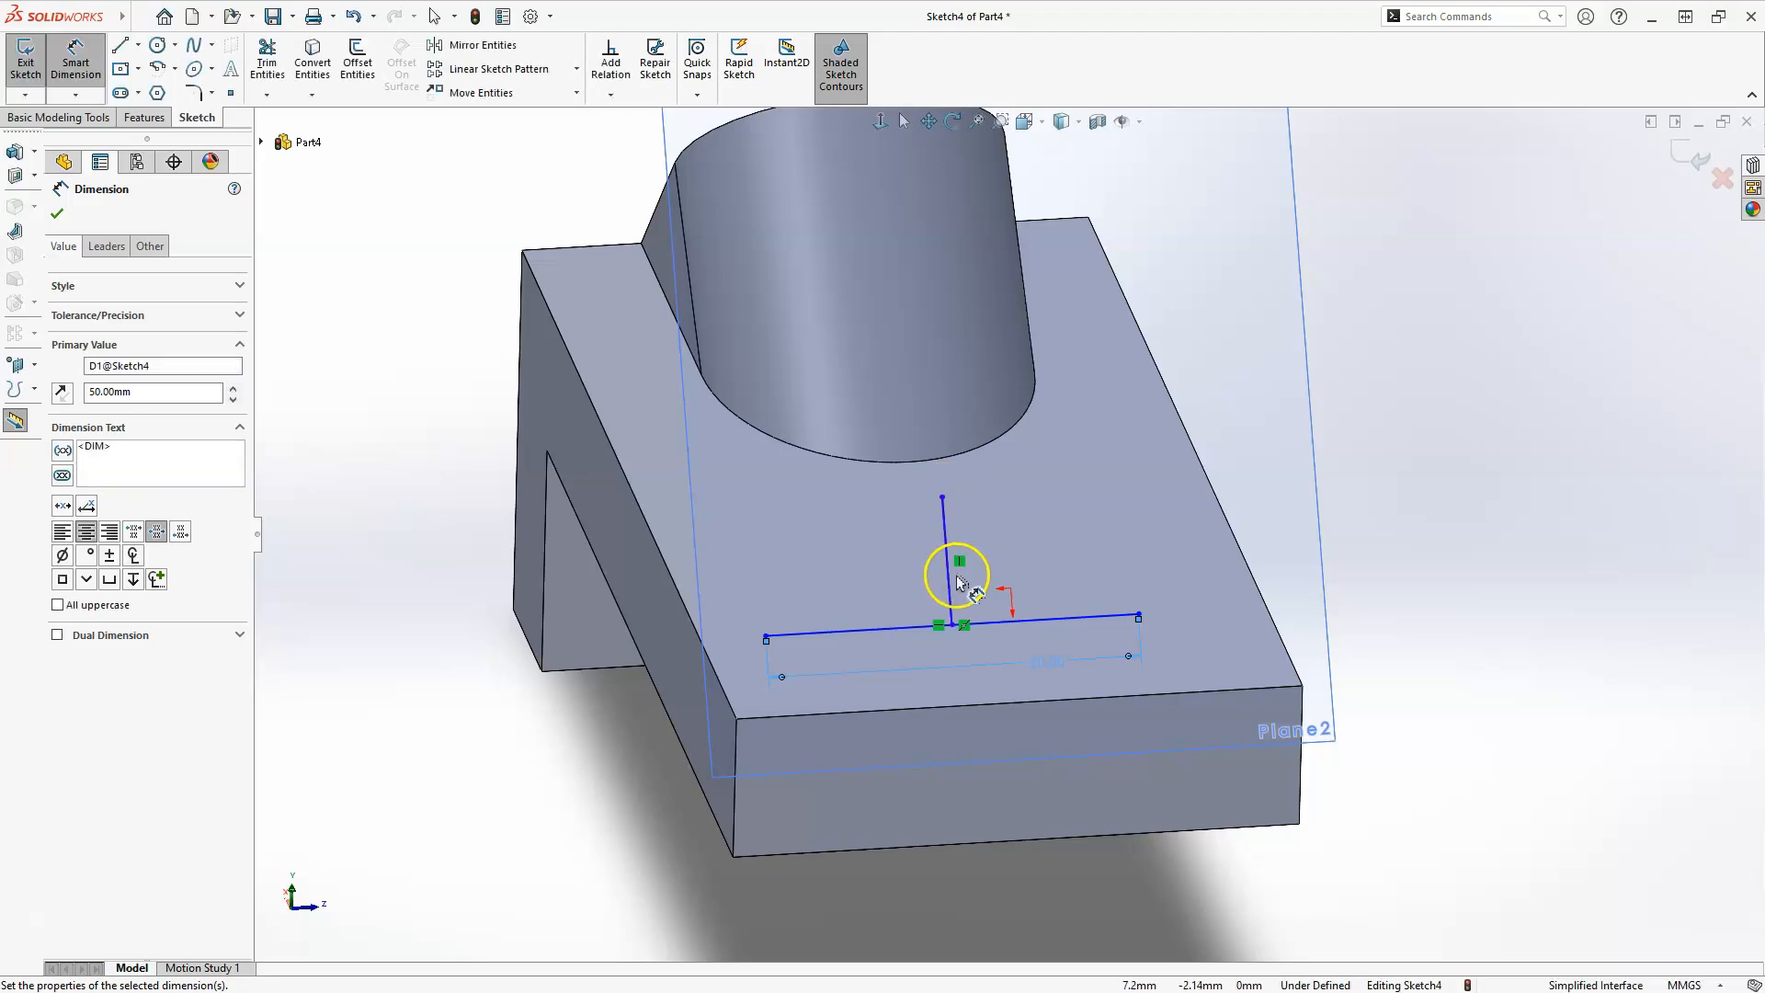
Dimension the vertical line's length to 20 mm.
{"action": "left_click", "coordinate": [866, 577]}
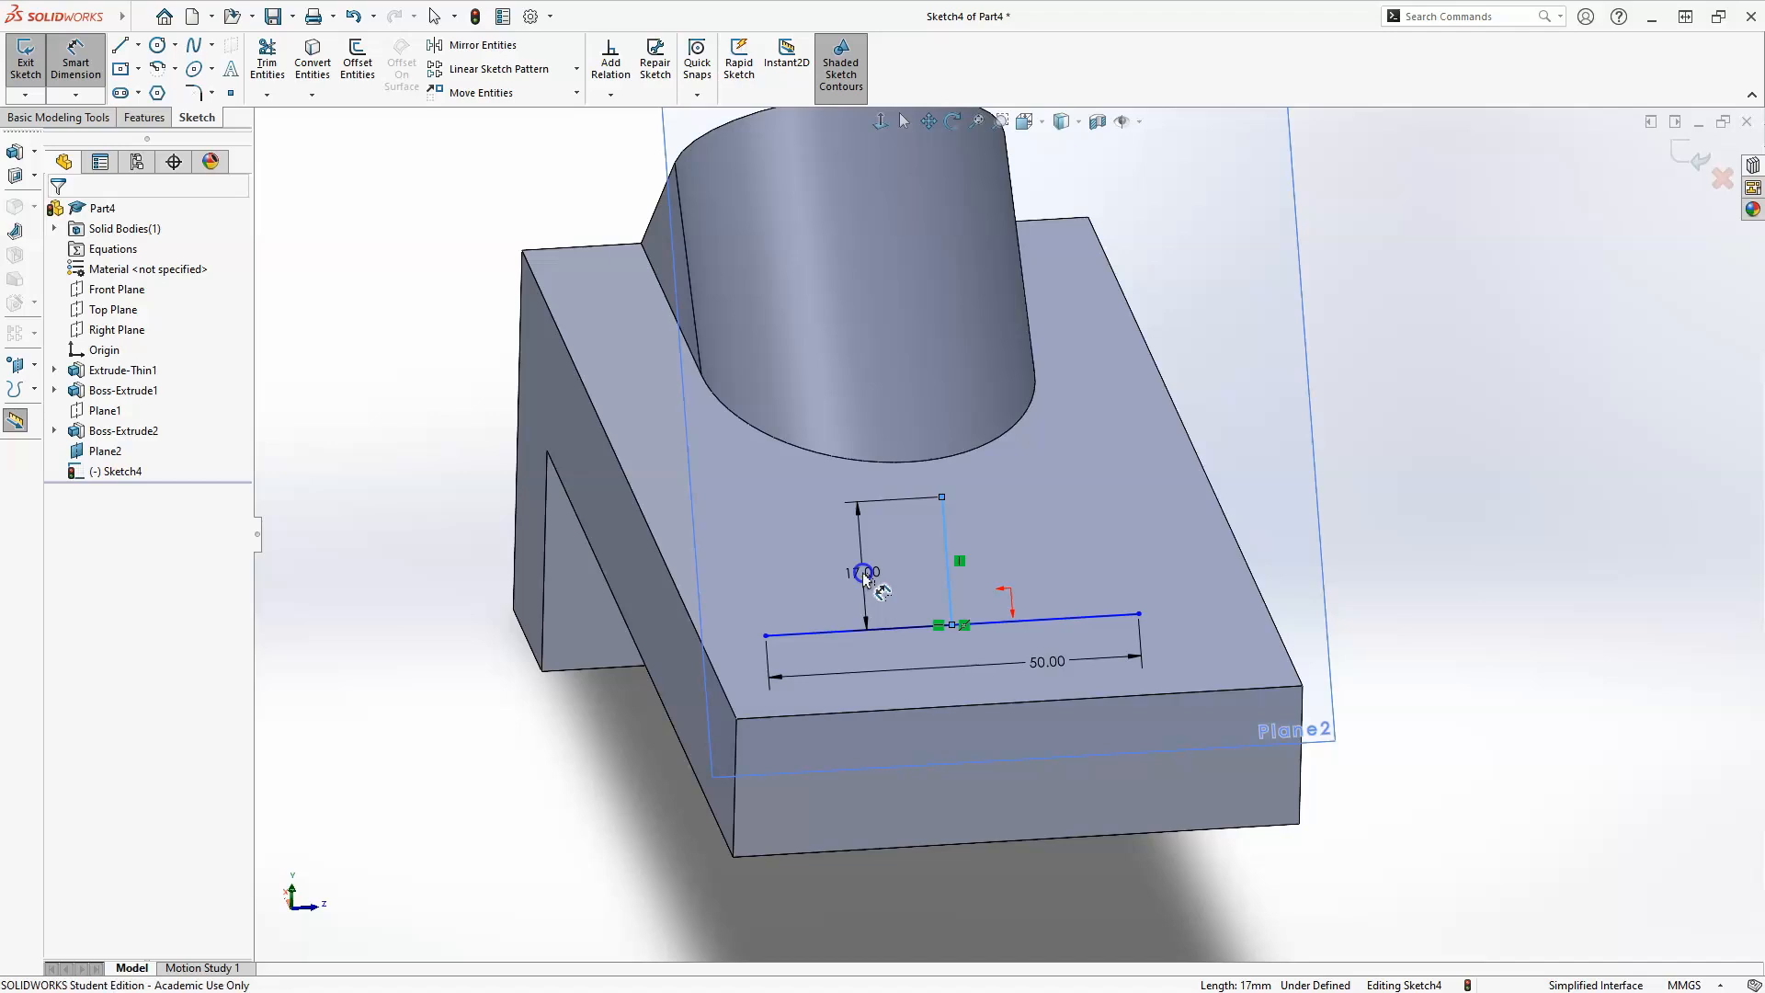
{"action": "double_click", "coordinate": [865, 574]}
{"action": "type", "text": "20"}
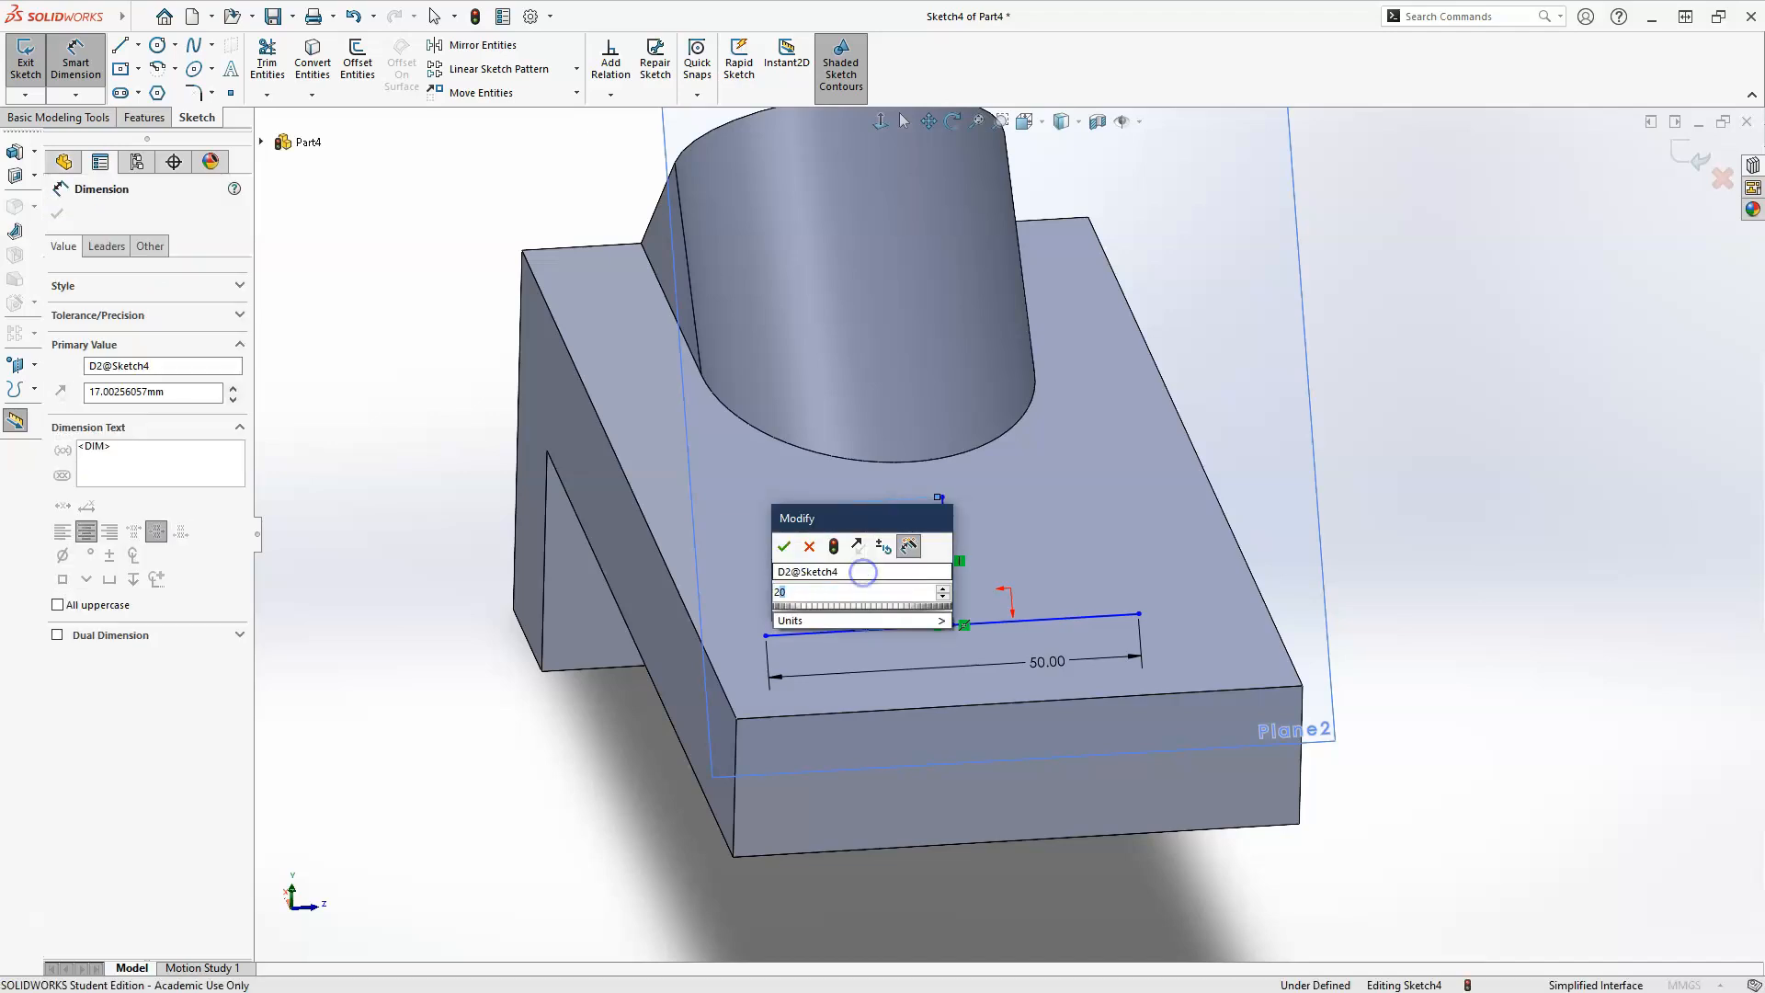
{"action": "key", "text": "Return"}
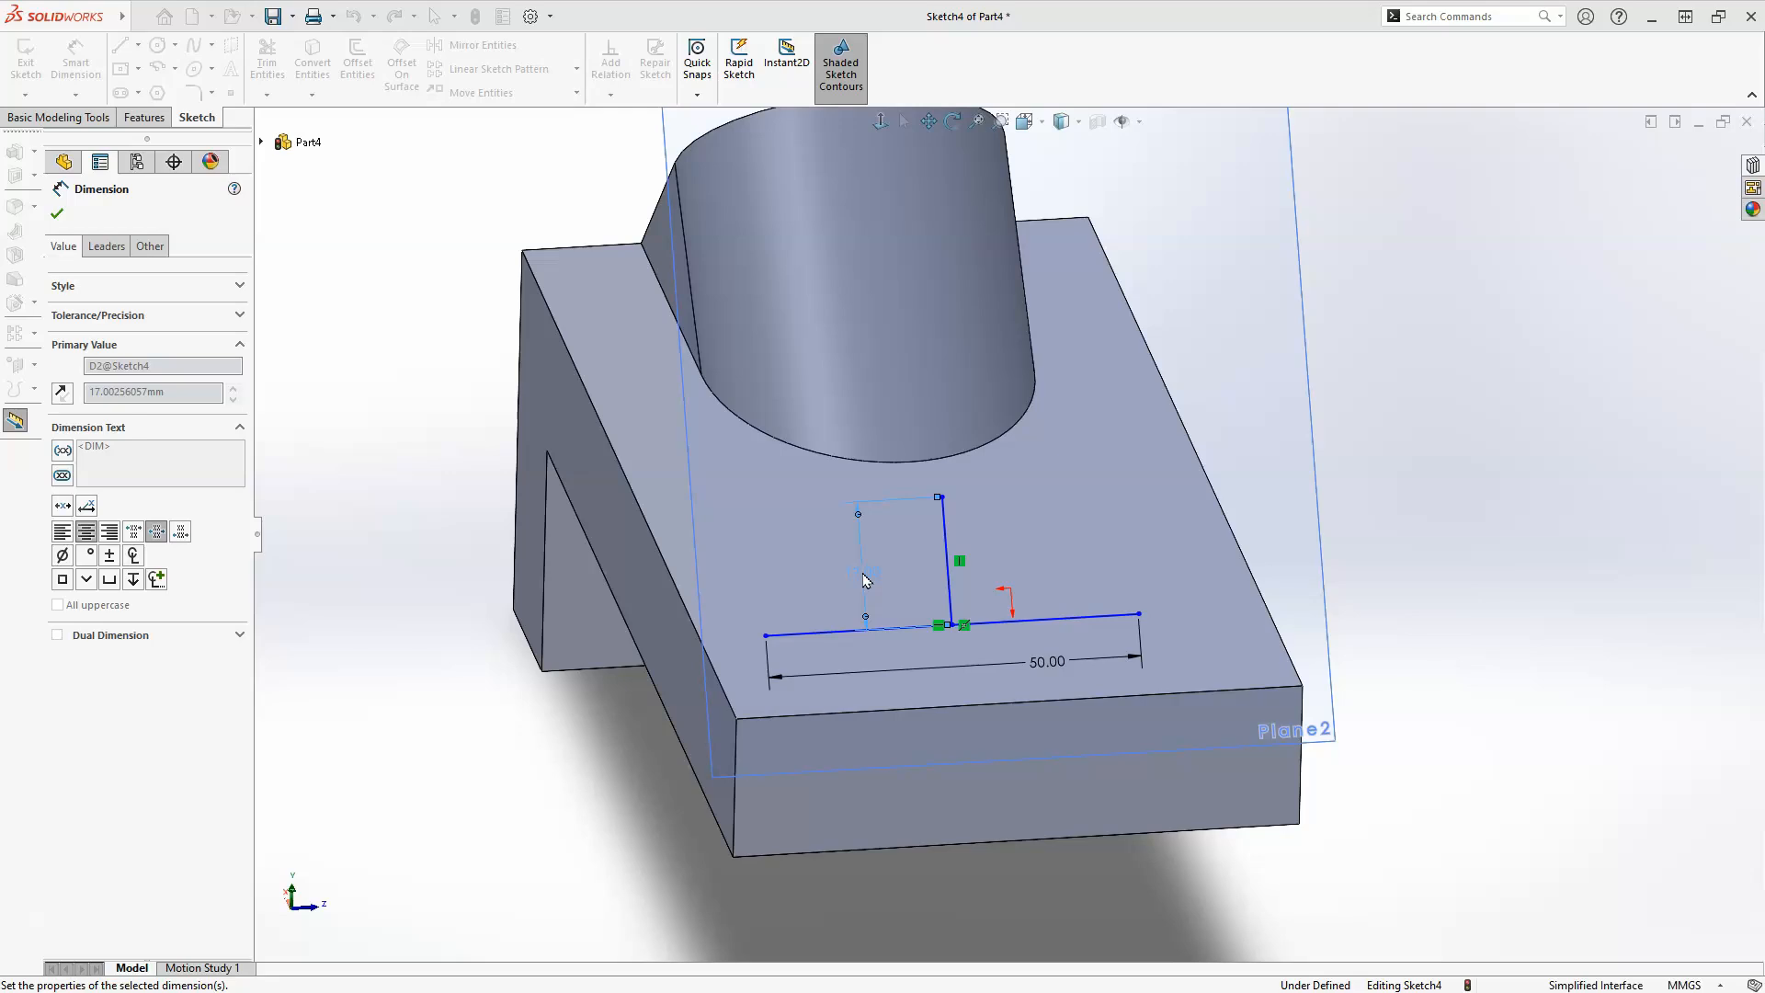
Draw a circle about 25 mm in diameter centered on the upper end of the vertical line.
{"action": "scroll", "coordinate": [903, 439], "scroll_direction": "down", "scroll_amount": 3}
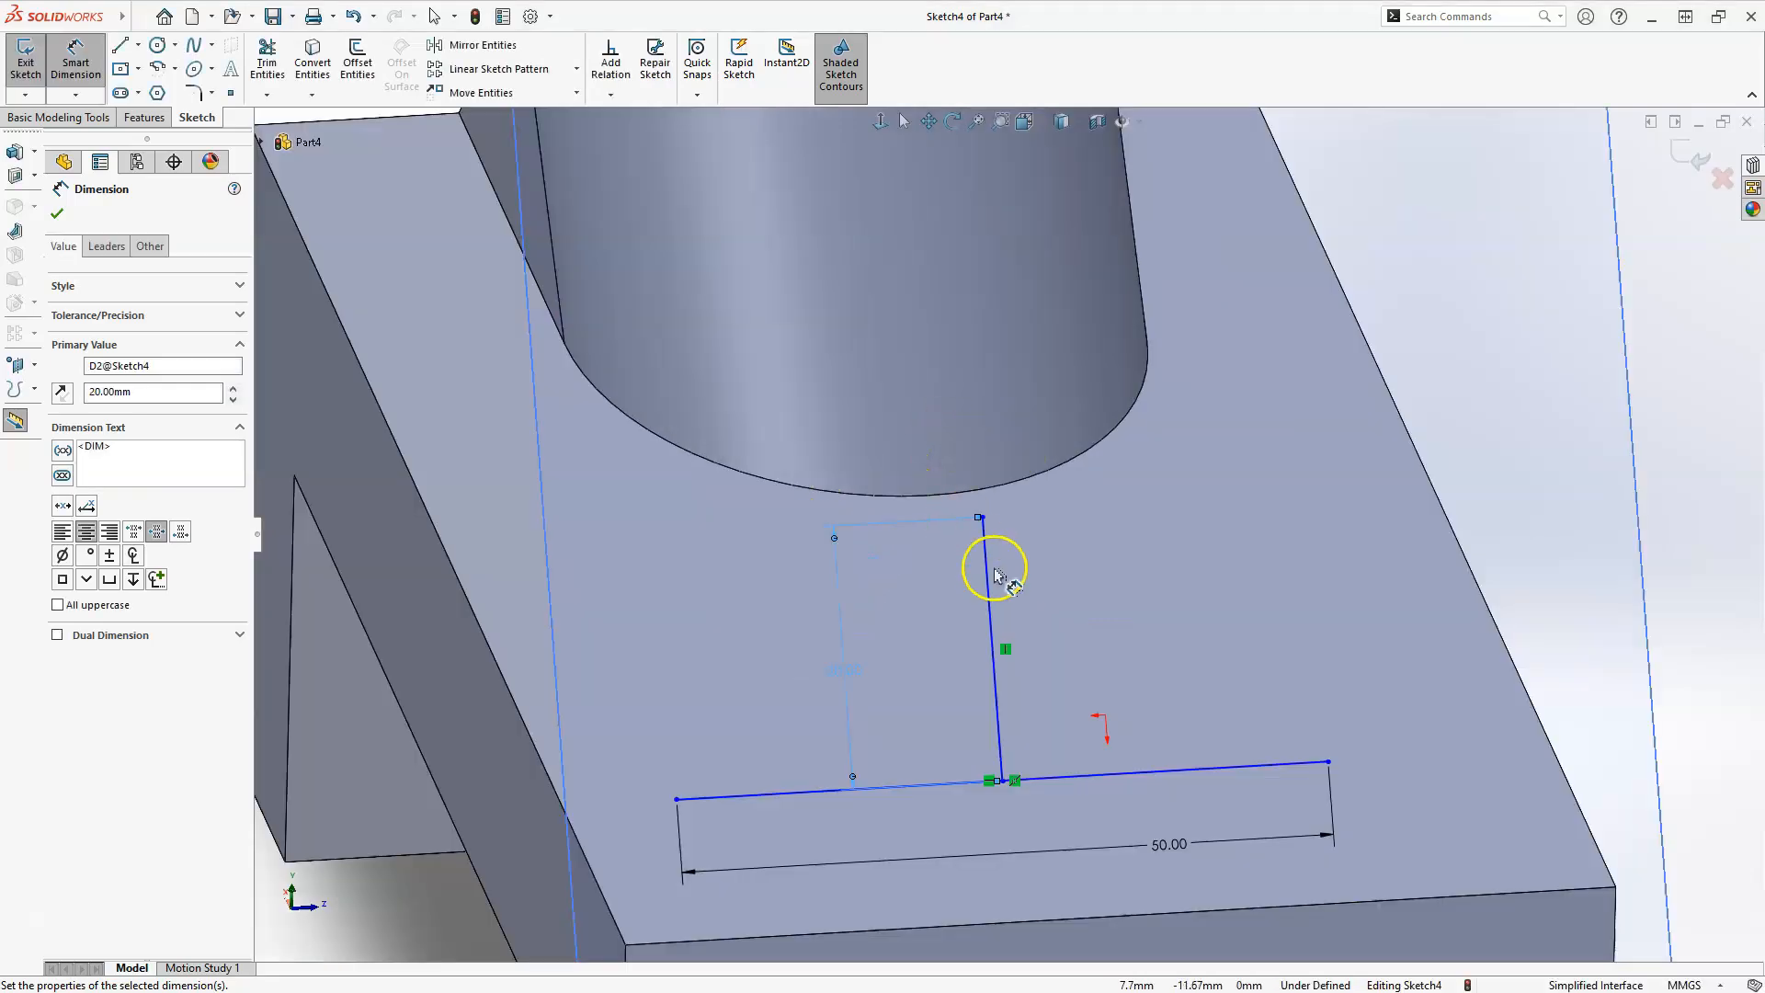
{"action": "left_click", "coordinate": [158, 46]}
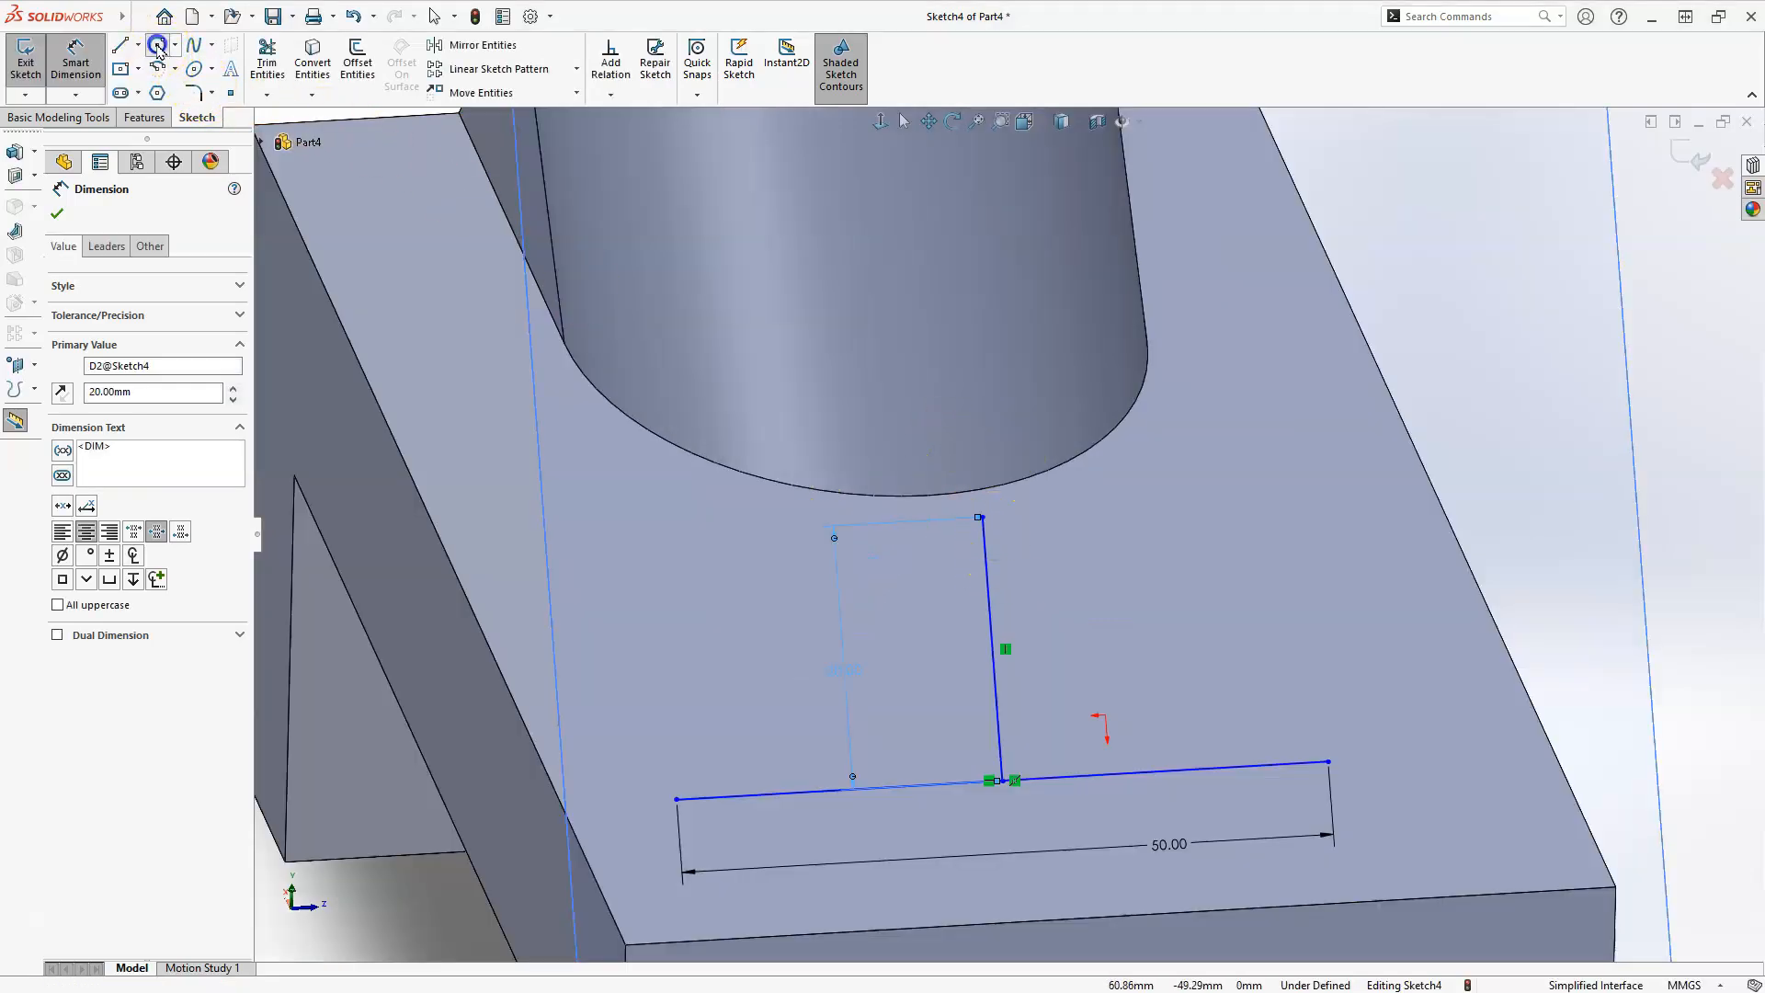
{"action": "left_click", "coordinate": [982, 518]}
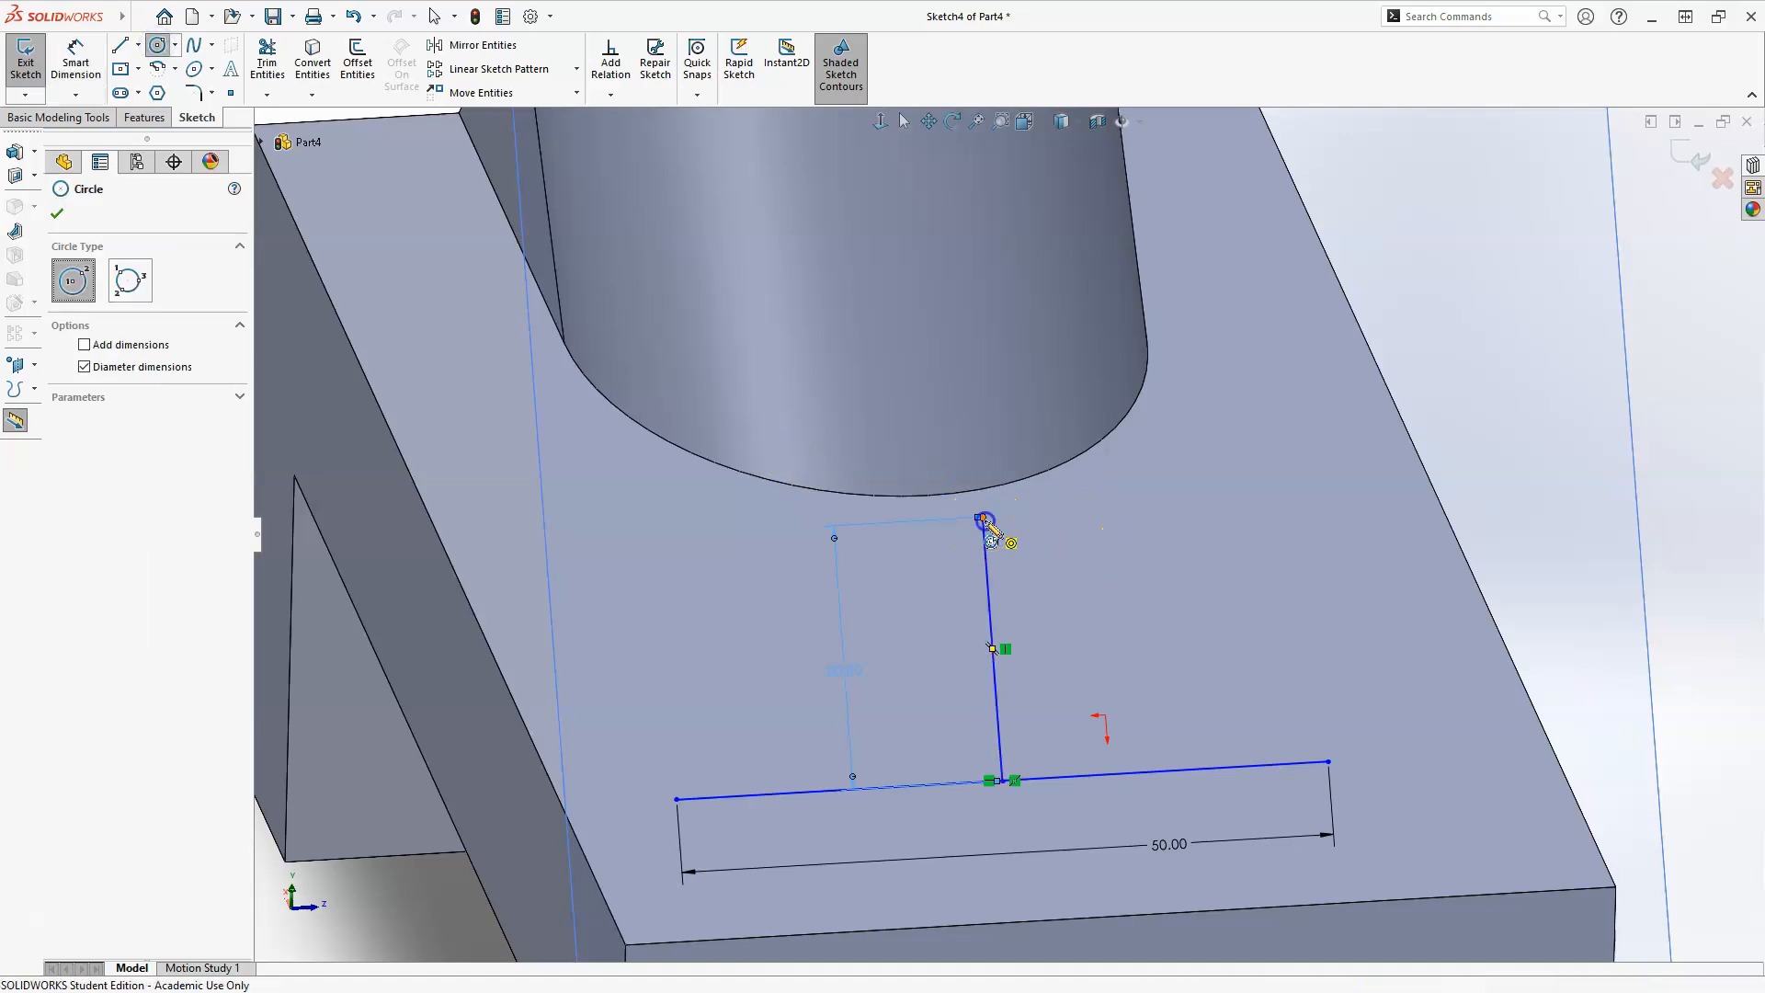
{"action": "left_click", "coordinate": [1131, 563]}
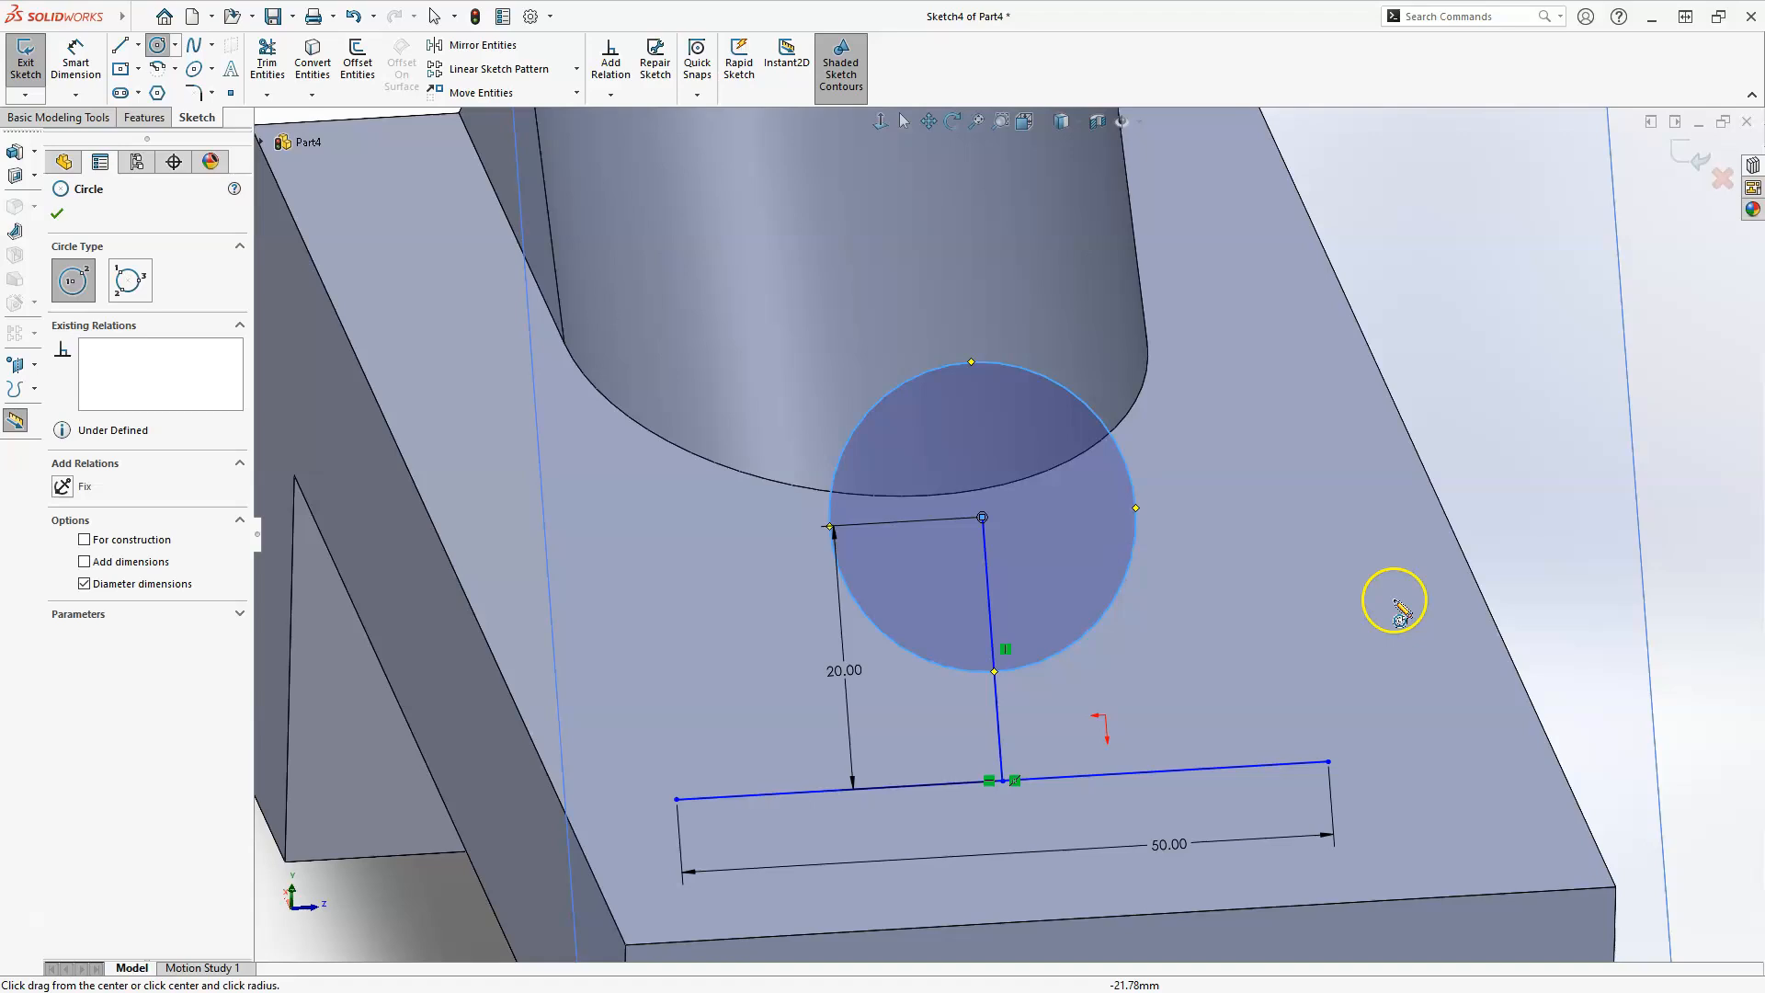
Sketch two slanted lines, about 27 and 29 mm long, from the base line's endpoints up to the right and left sides of the circle.
{"action": "key", "text": "Escape"}
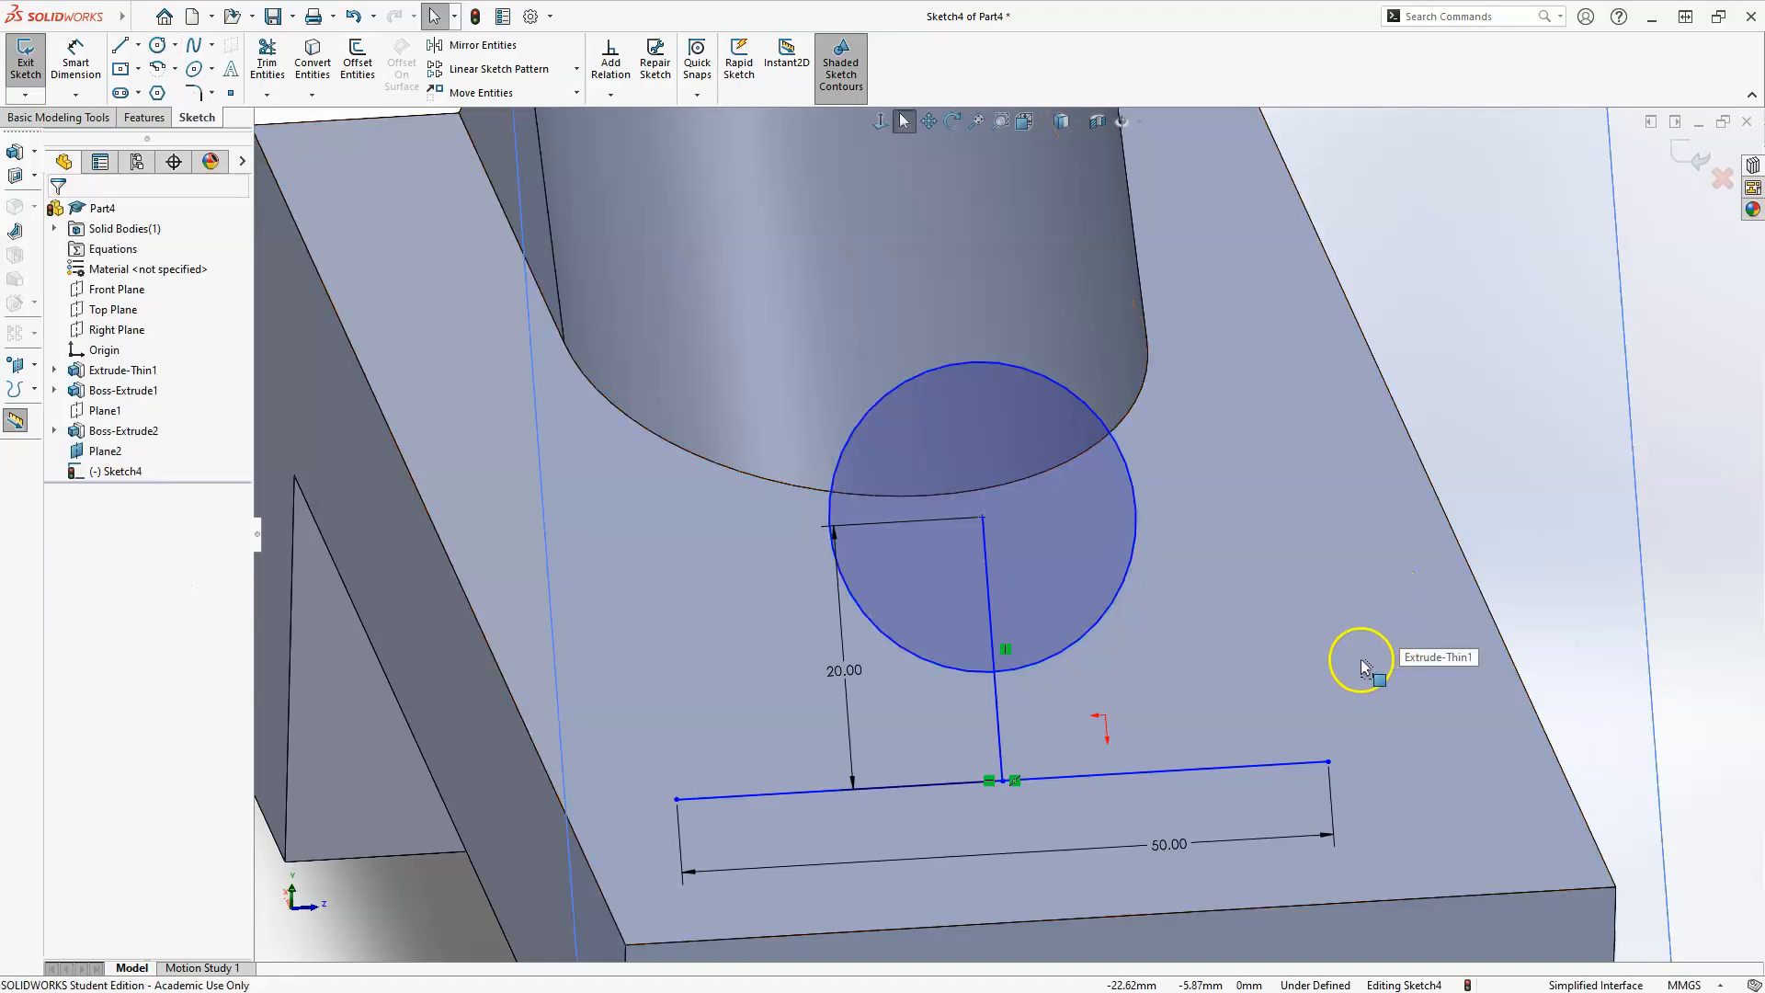
{"action": "key", "text": "l"}
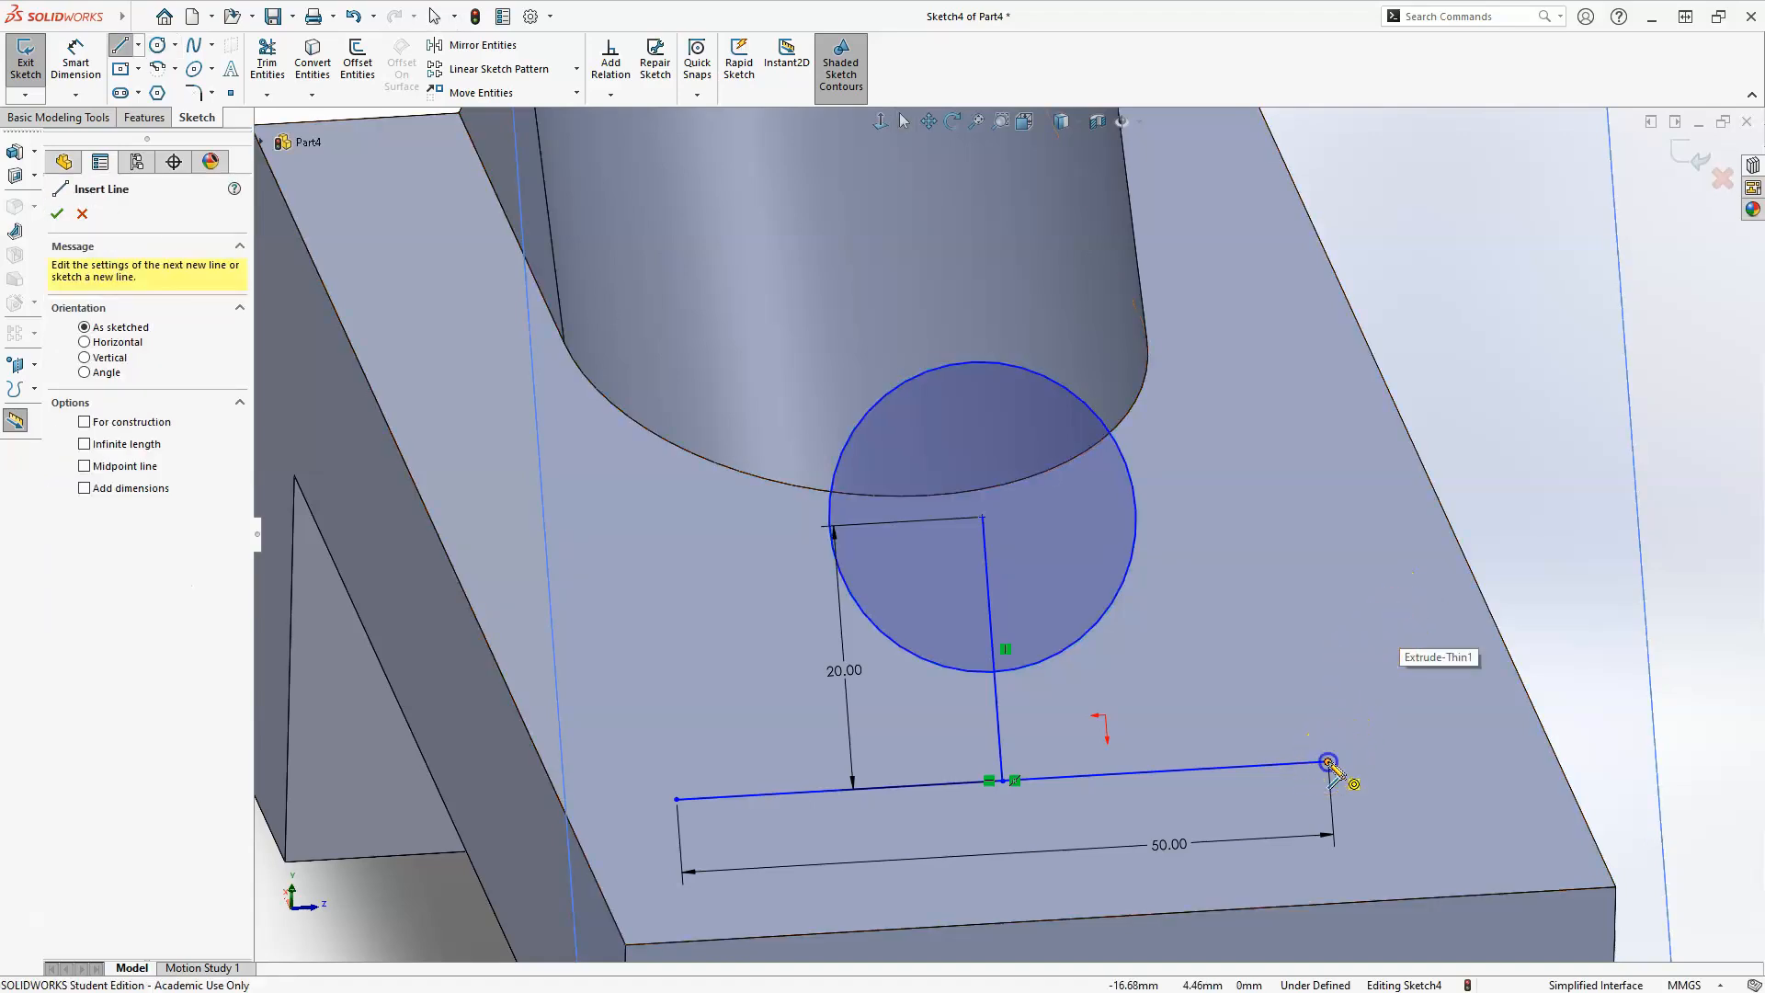
{"action": "left_click", "coordinate": [1299, 685]}
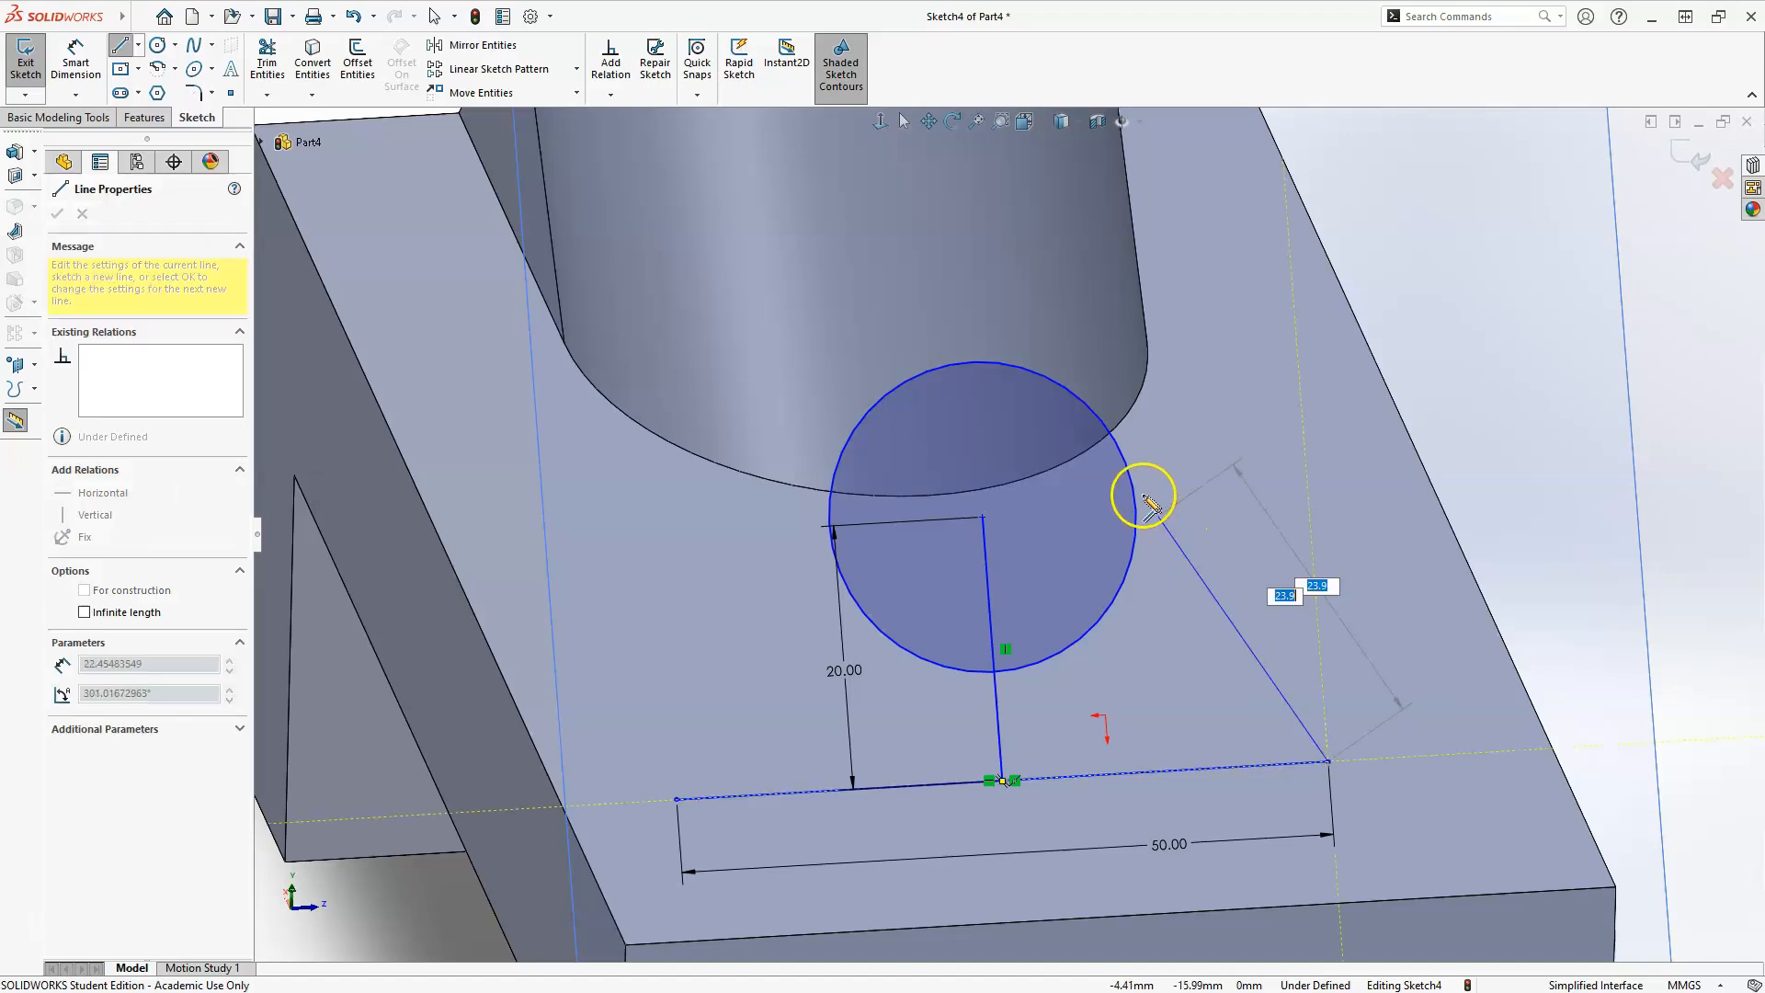
{"action": "left_click", "coordinate": [1128, 469]}
{"action": "key", "text": "Escape"}
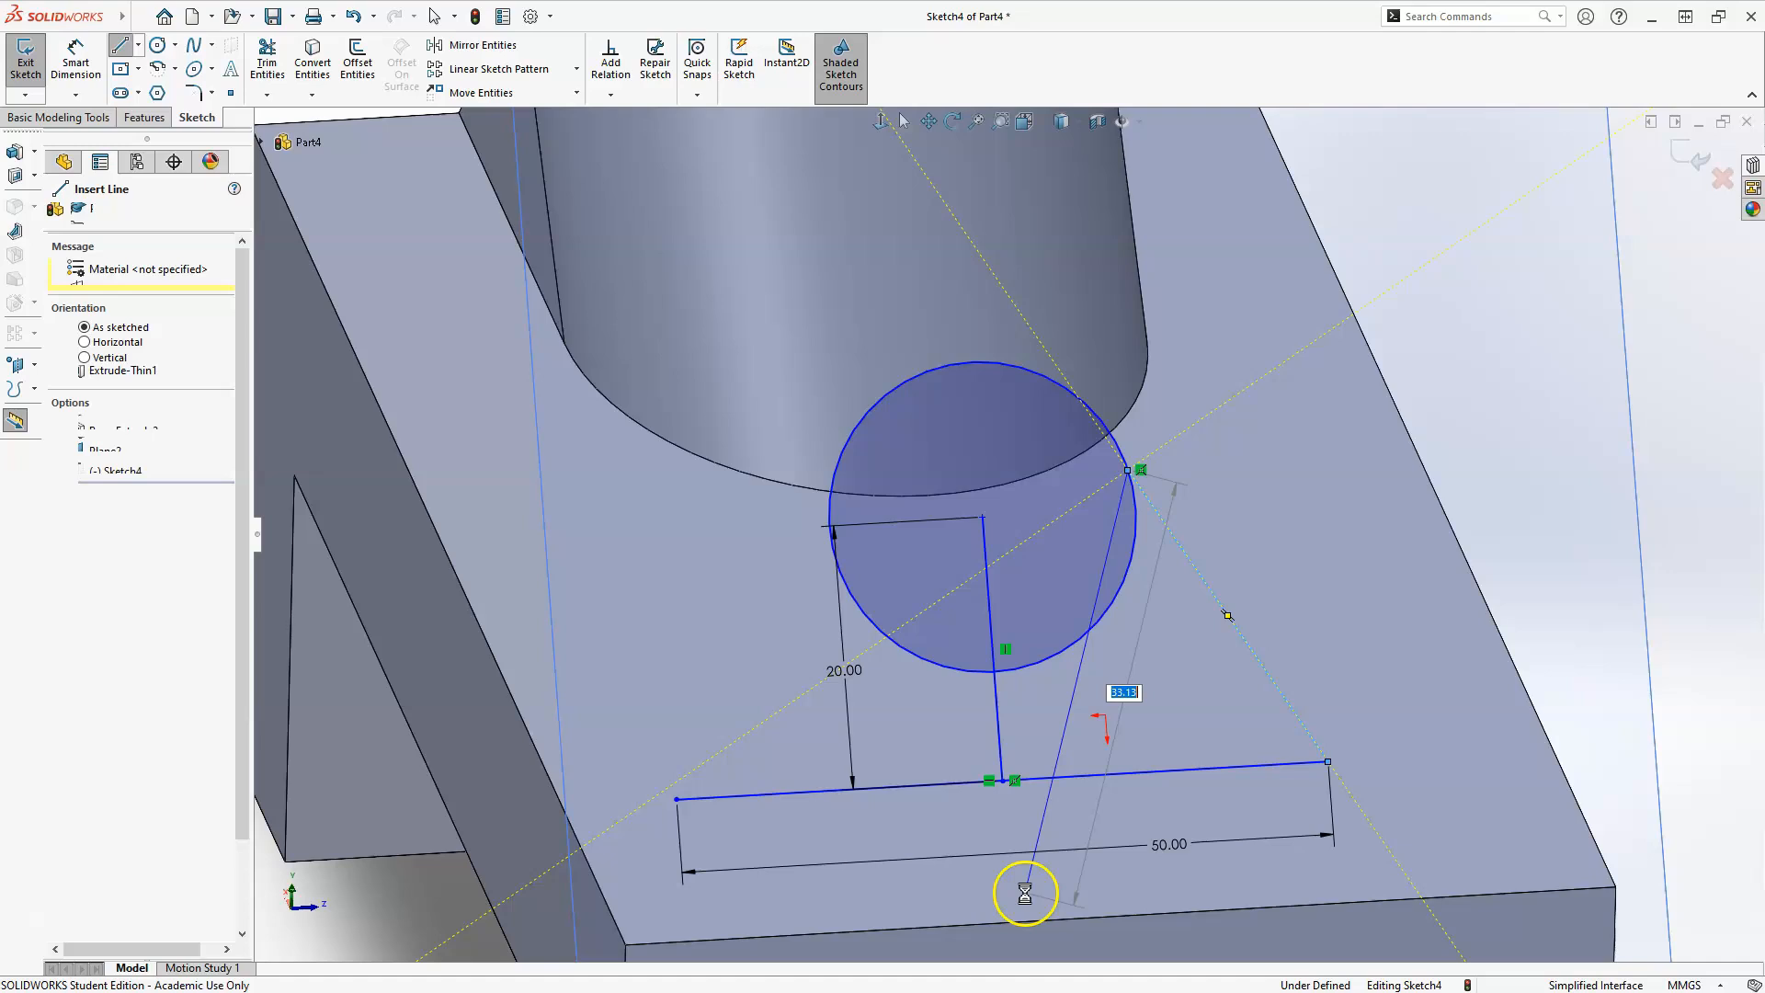
{"action": "key", "text": "Escape"}
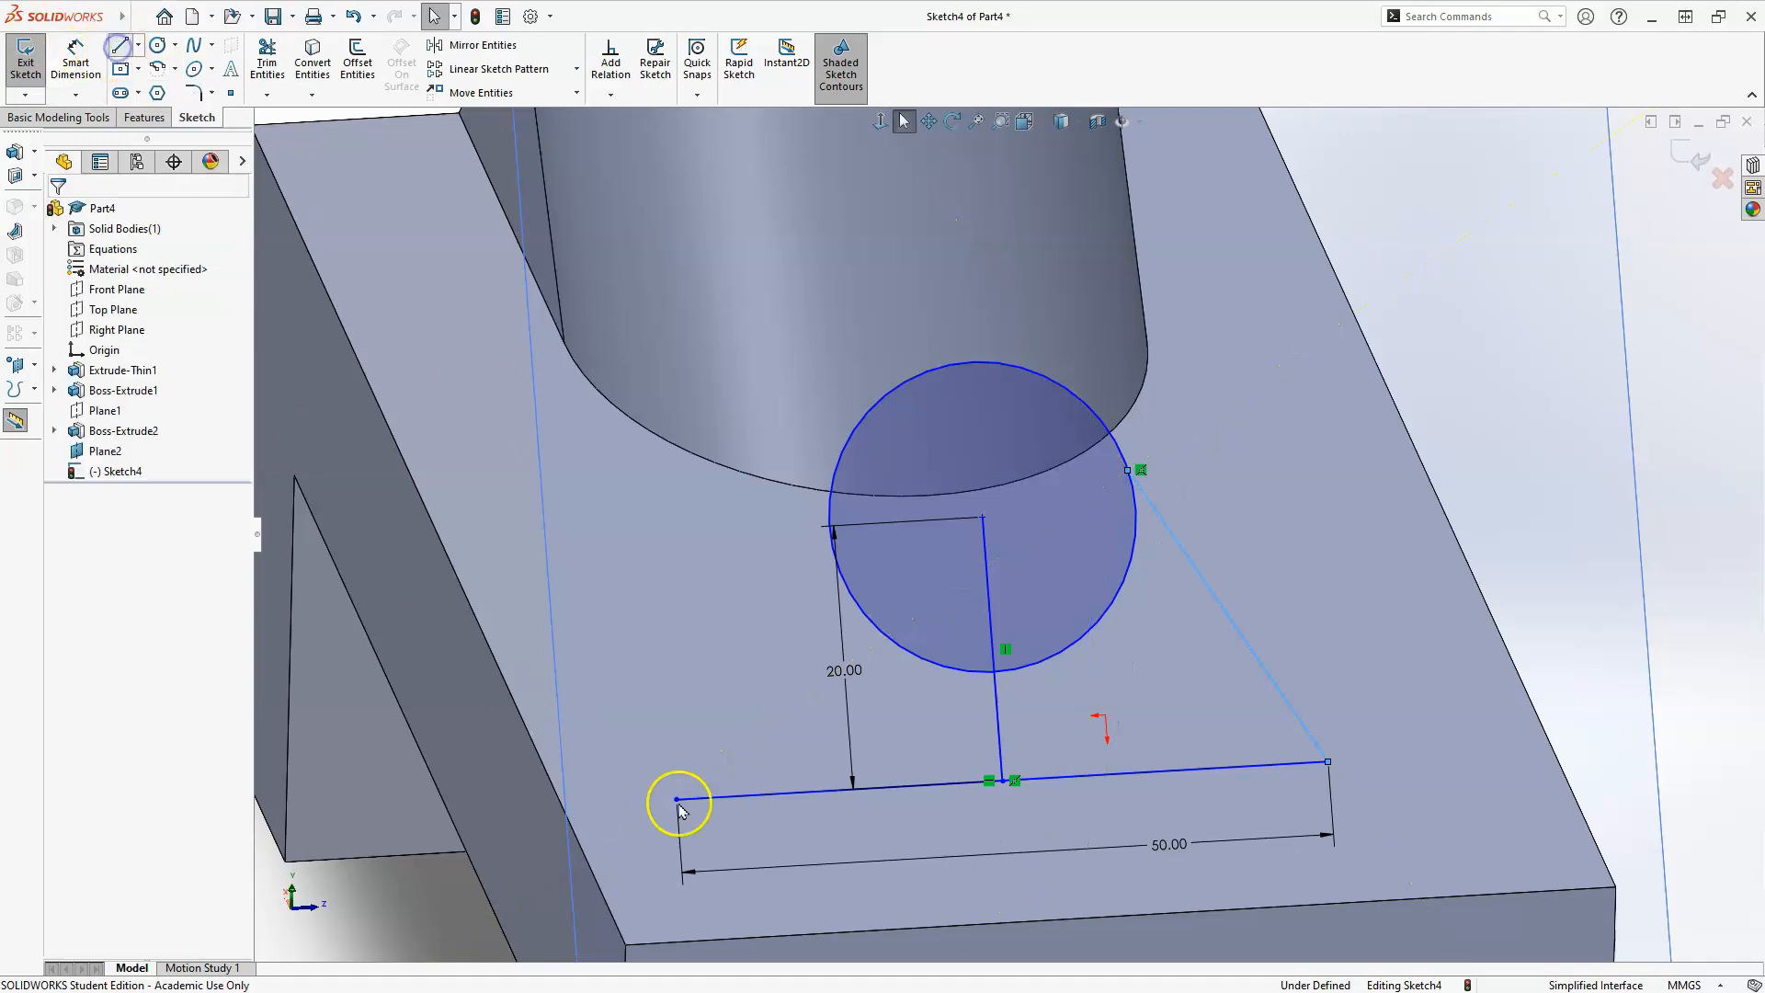
{"action": "mouse_move", "coordinate": [676, 800]}
{"action": "left_mouse_down"}
{"action": "mouse_move", "coordinate": [816, 552]}
{"action": "mouse_move", "coordinate": [841, 456]}
{"action": "left_mouse_up"}
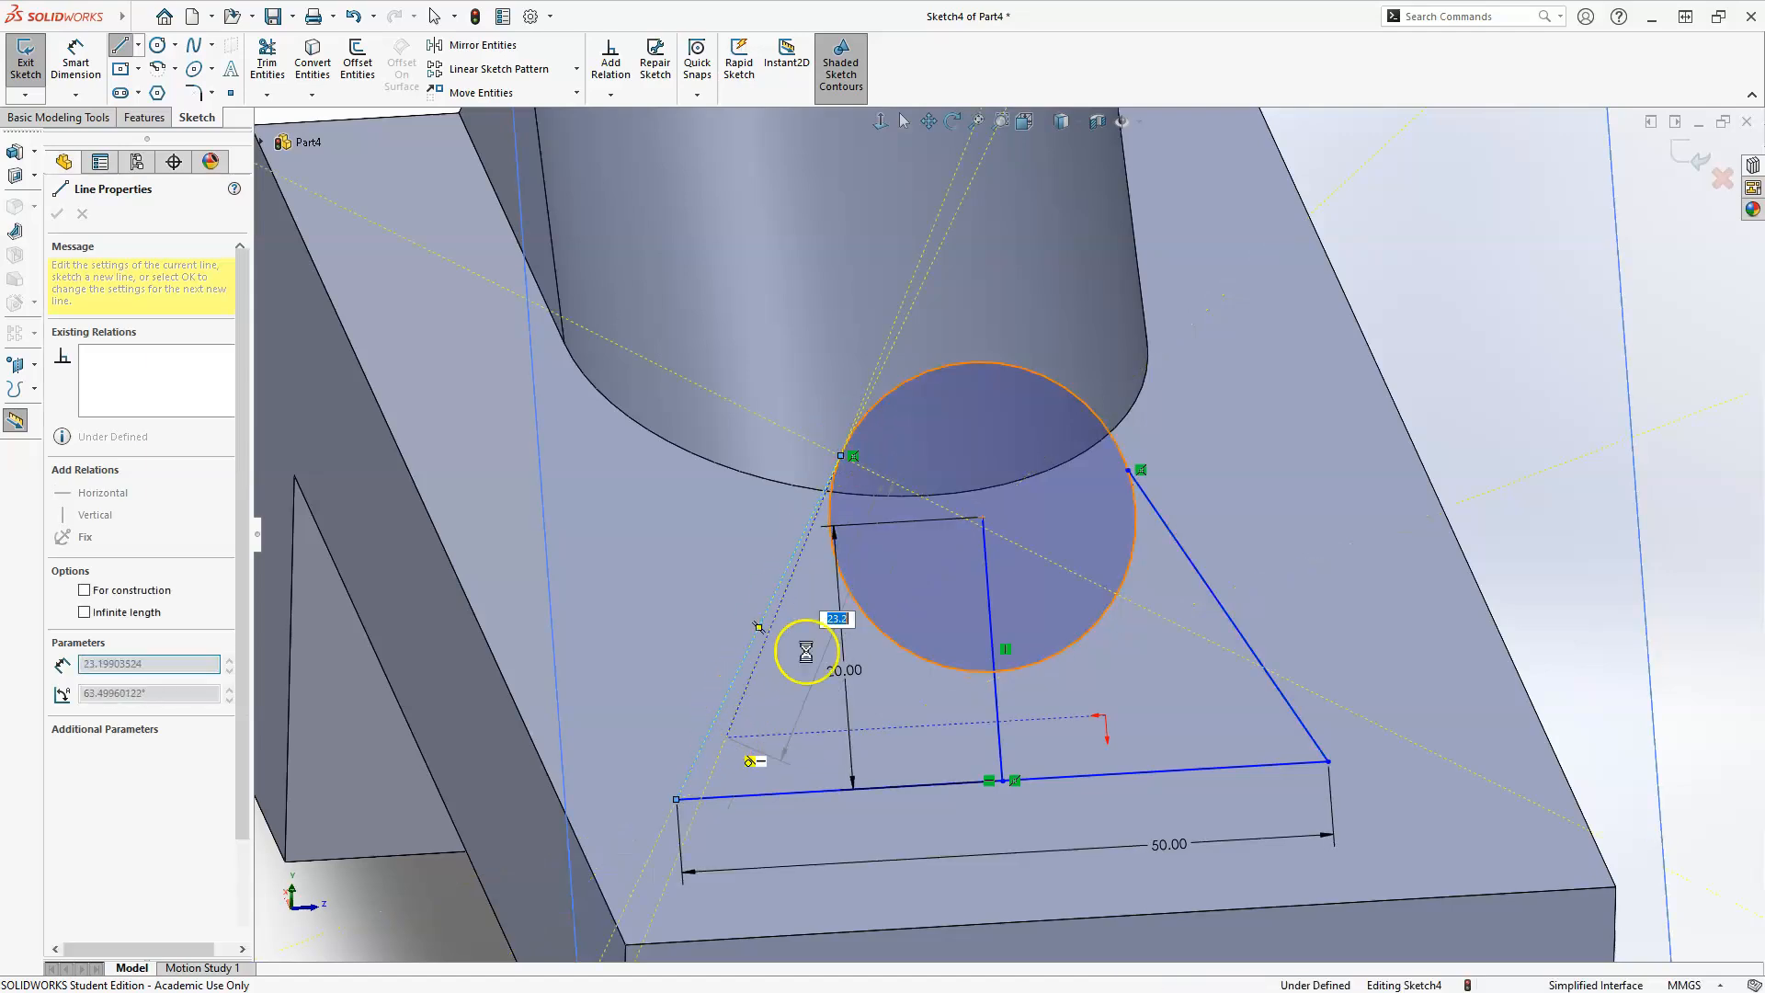
{"action": "key", "text": "Escape"}
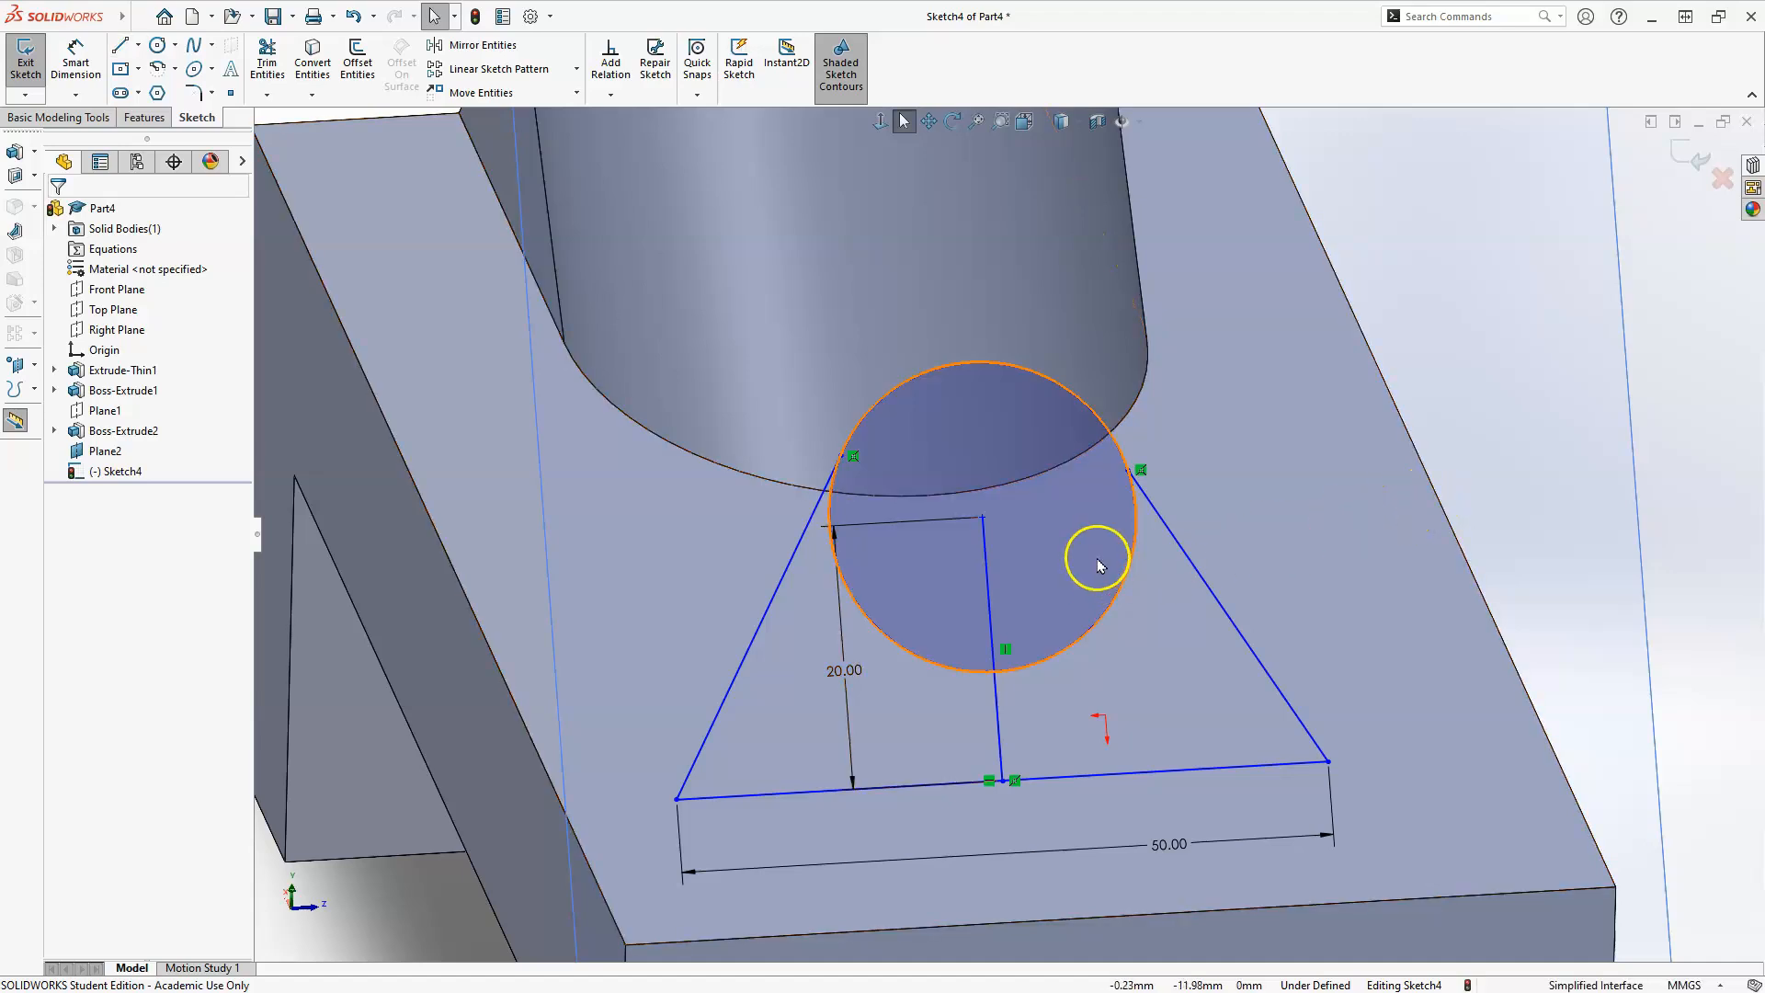
Make both slanted lines tangent to the circle.
{"action": "left_click", "coordinate": [1175, 538]}
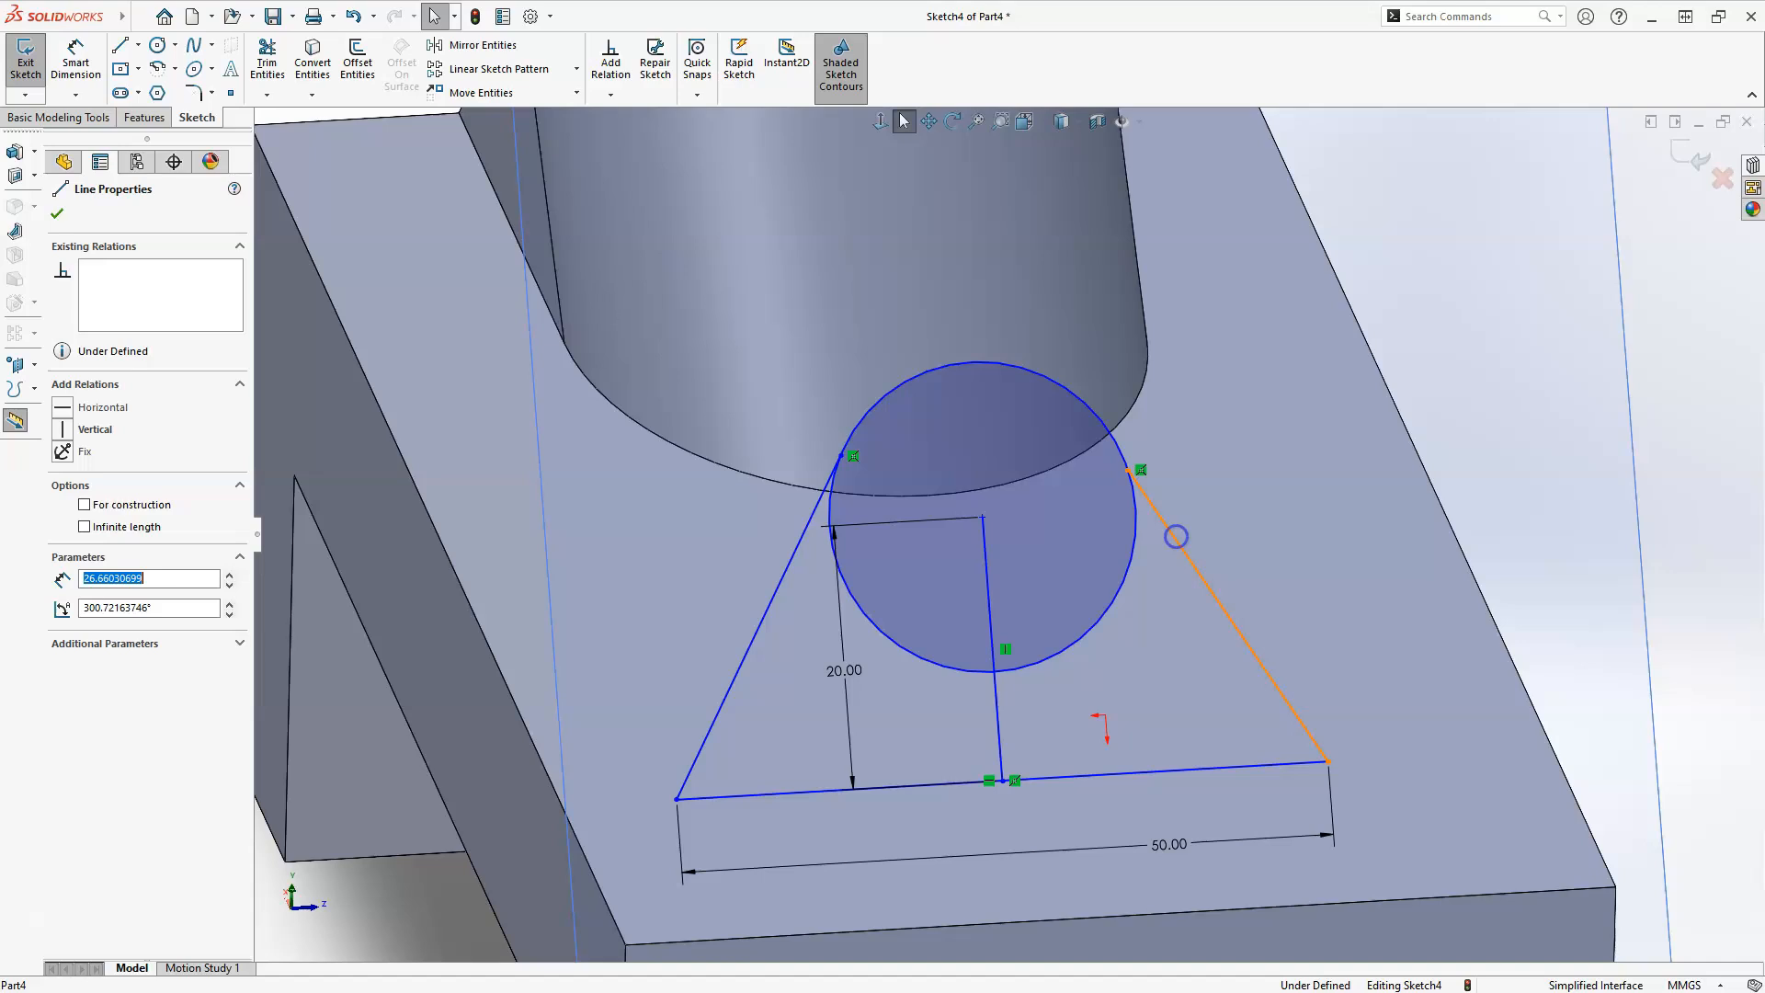
{"action": "left_click", "coordinate": [1129, 571], "text": "ctrl"}
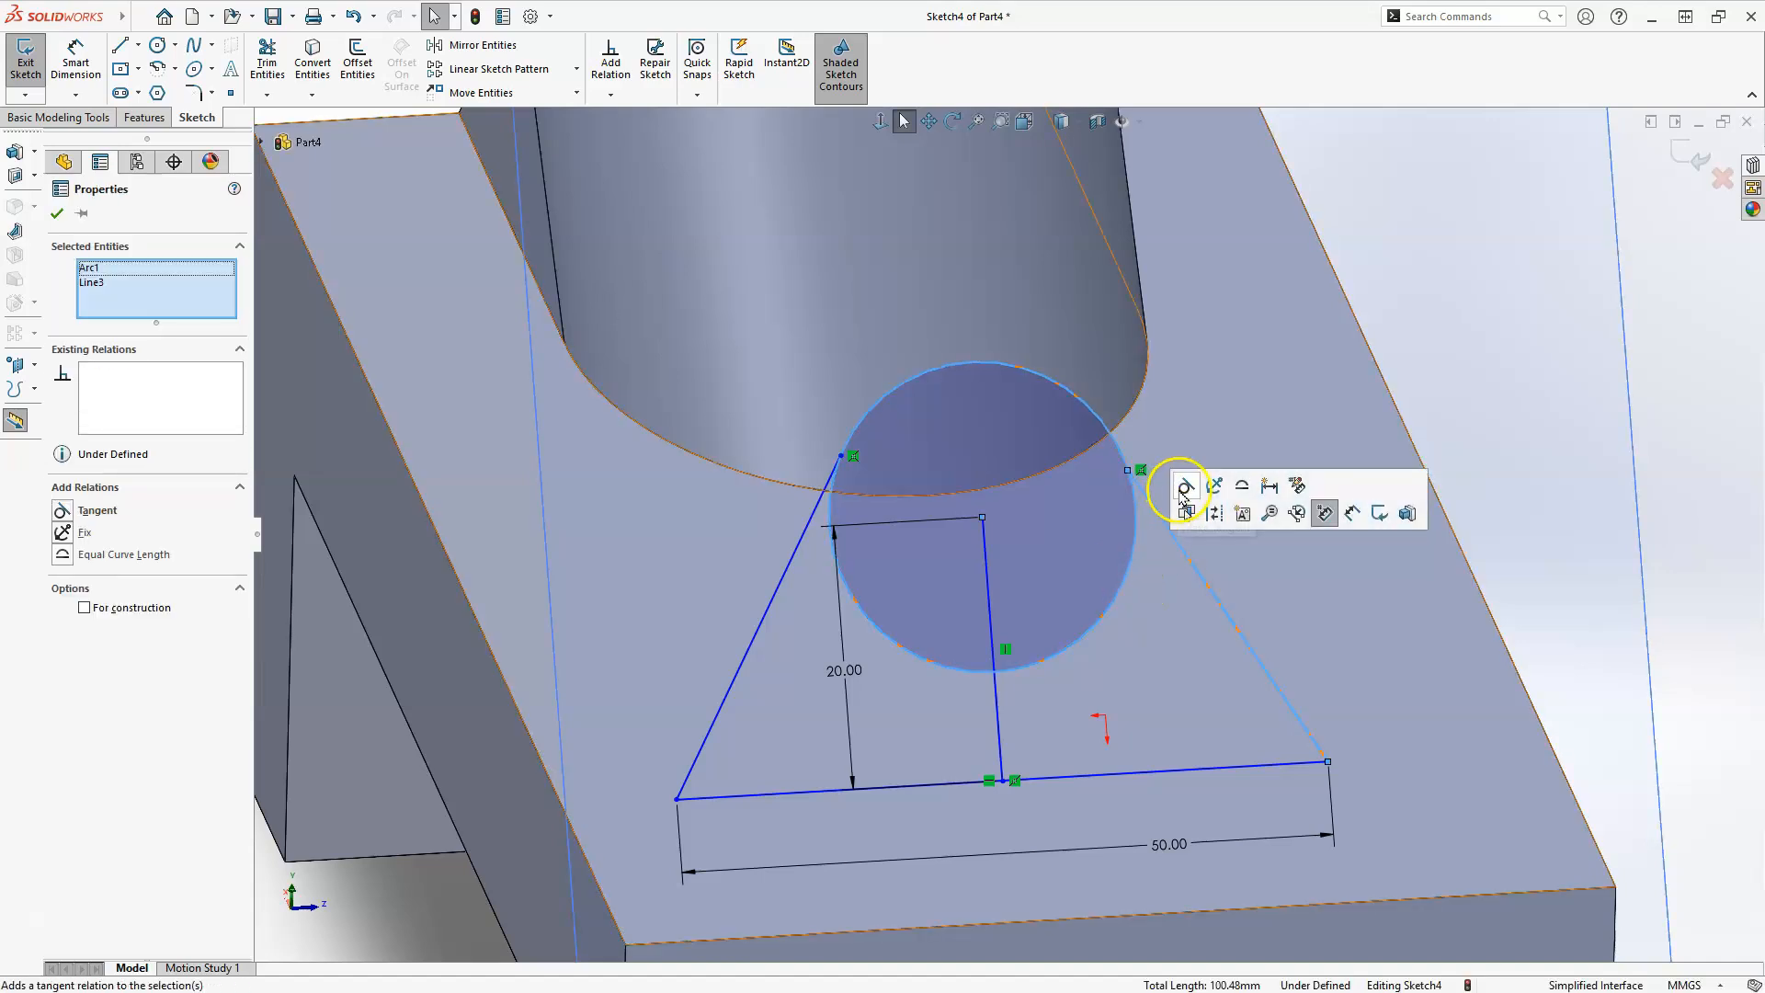
{"action": "left_click", "coordinate": [1184, 489]}
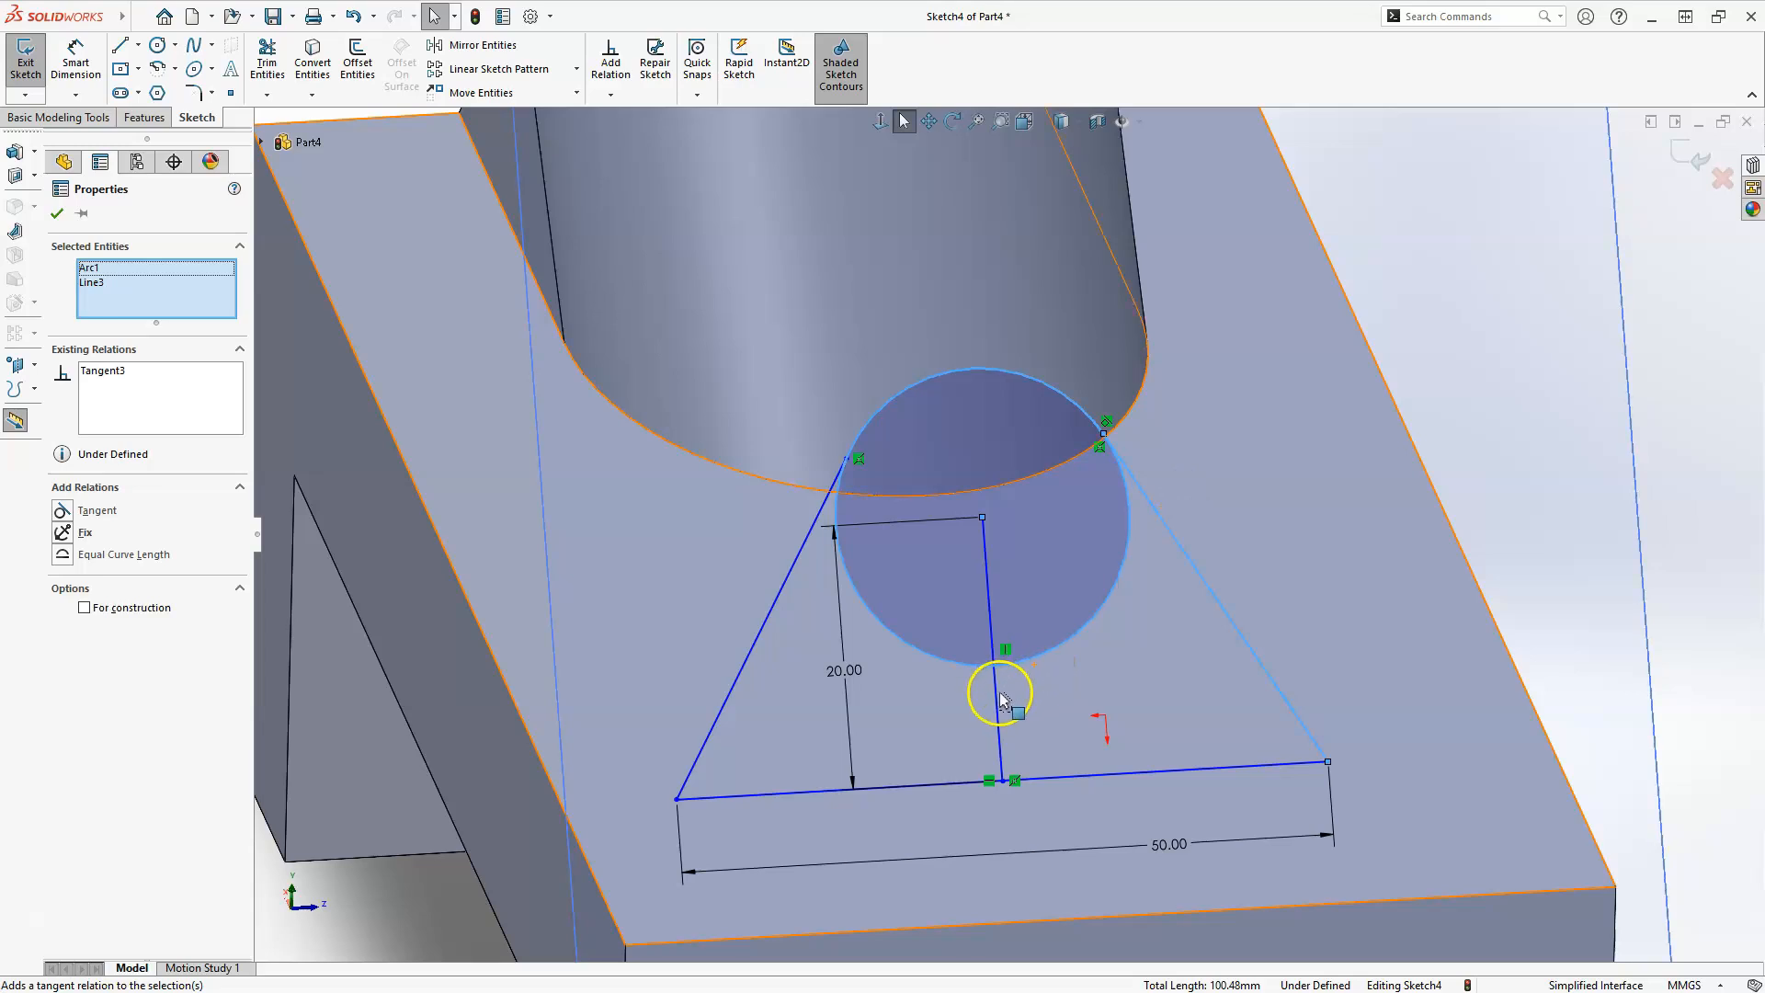
{"action": "key", "text": "Escape"}
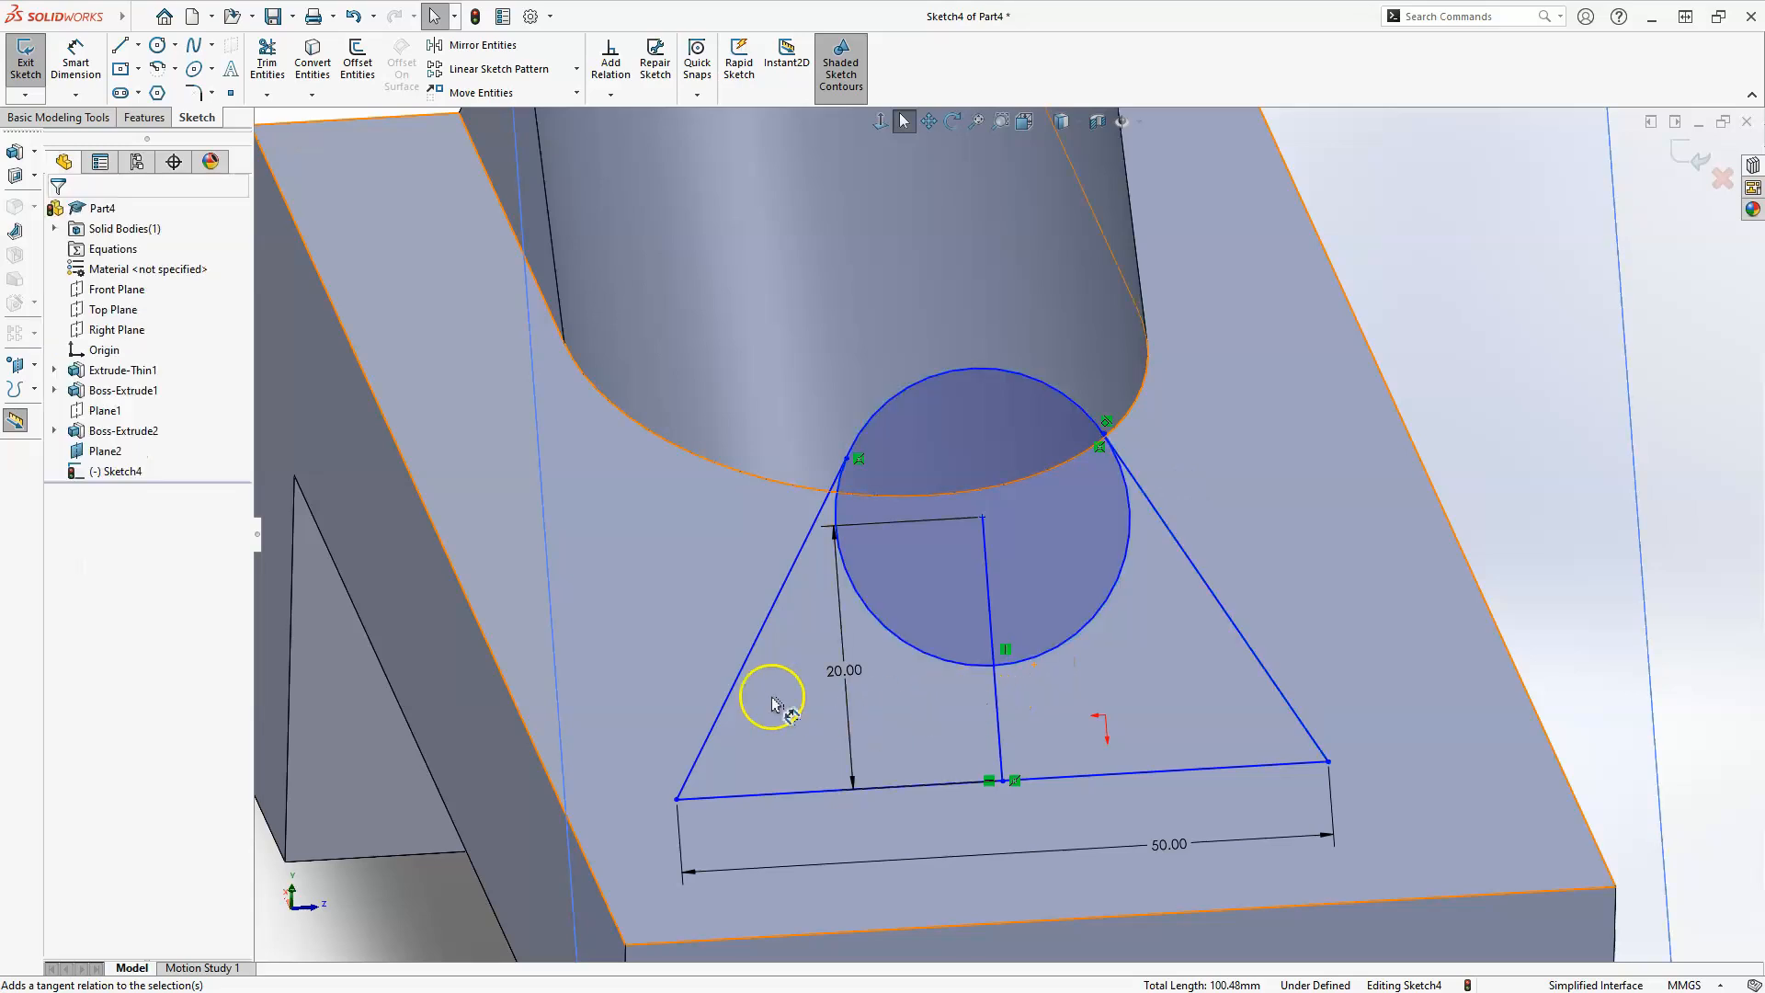
{"action": "left_click", "coordinate": [755, 641]}
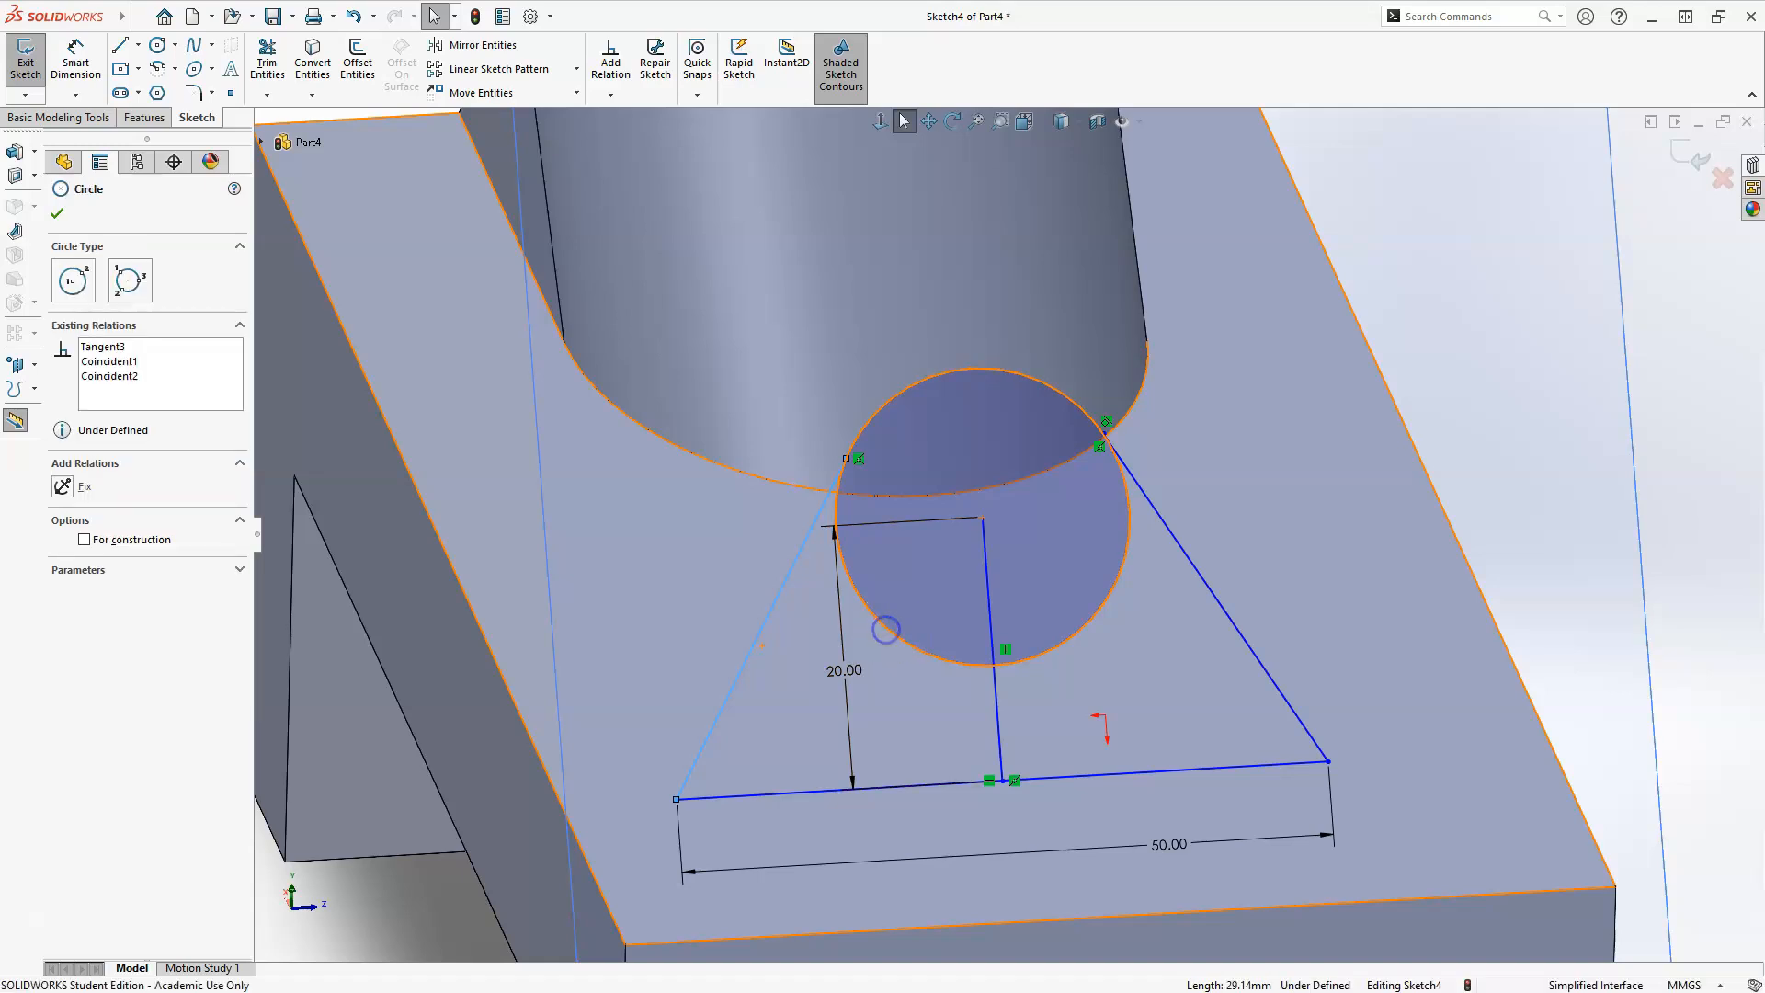
{"action": "left_click", "coordinate": [887, 633], "text": "ctrl"}
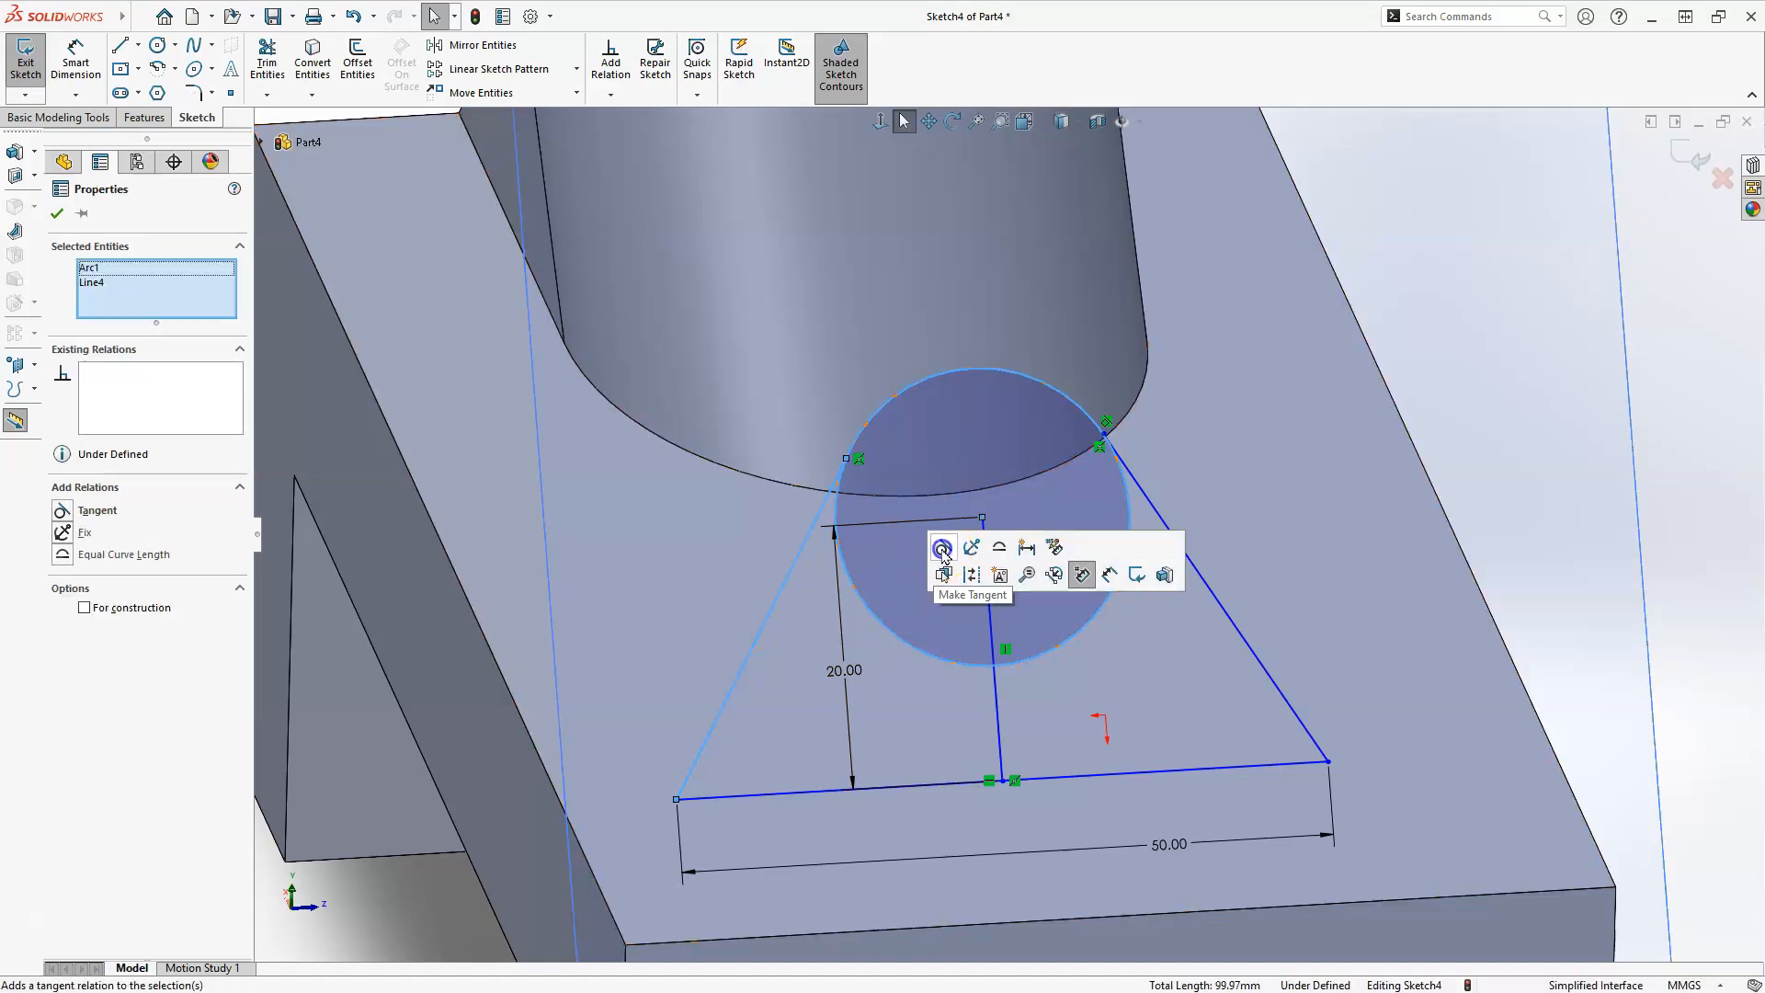
{"action": "left_click", "coordinate": [943, 548]}
{"action": "left_click", "coordinate": [1123, 760]}
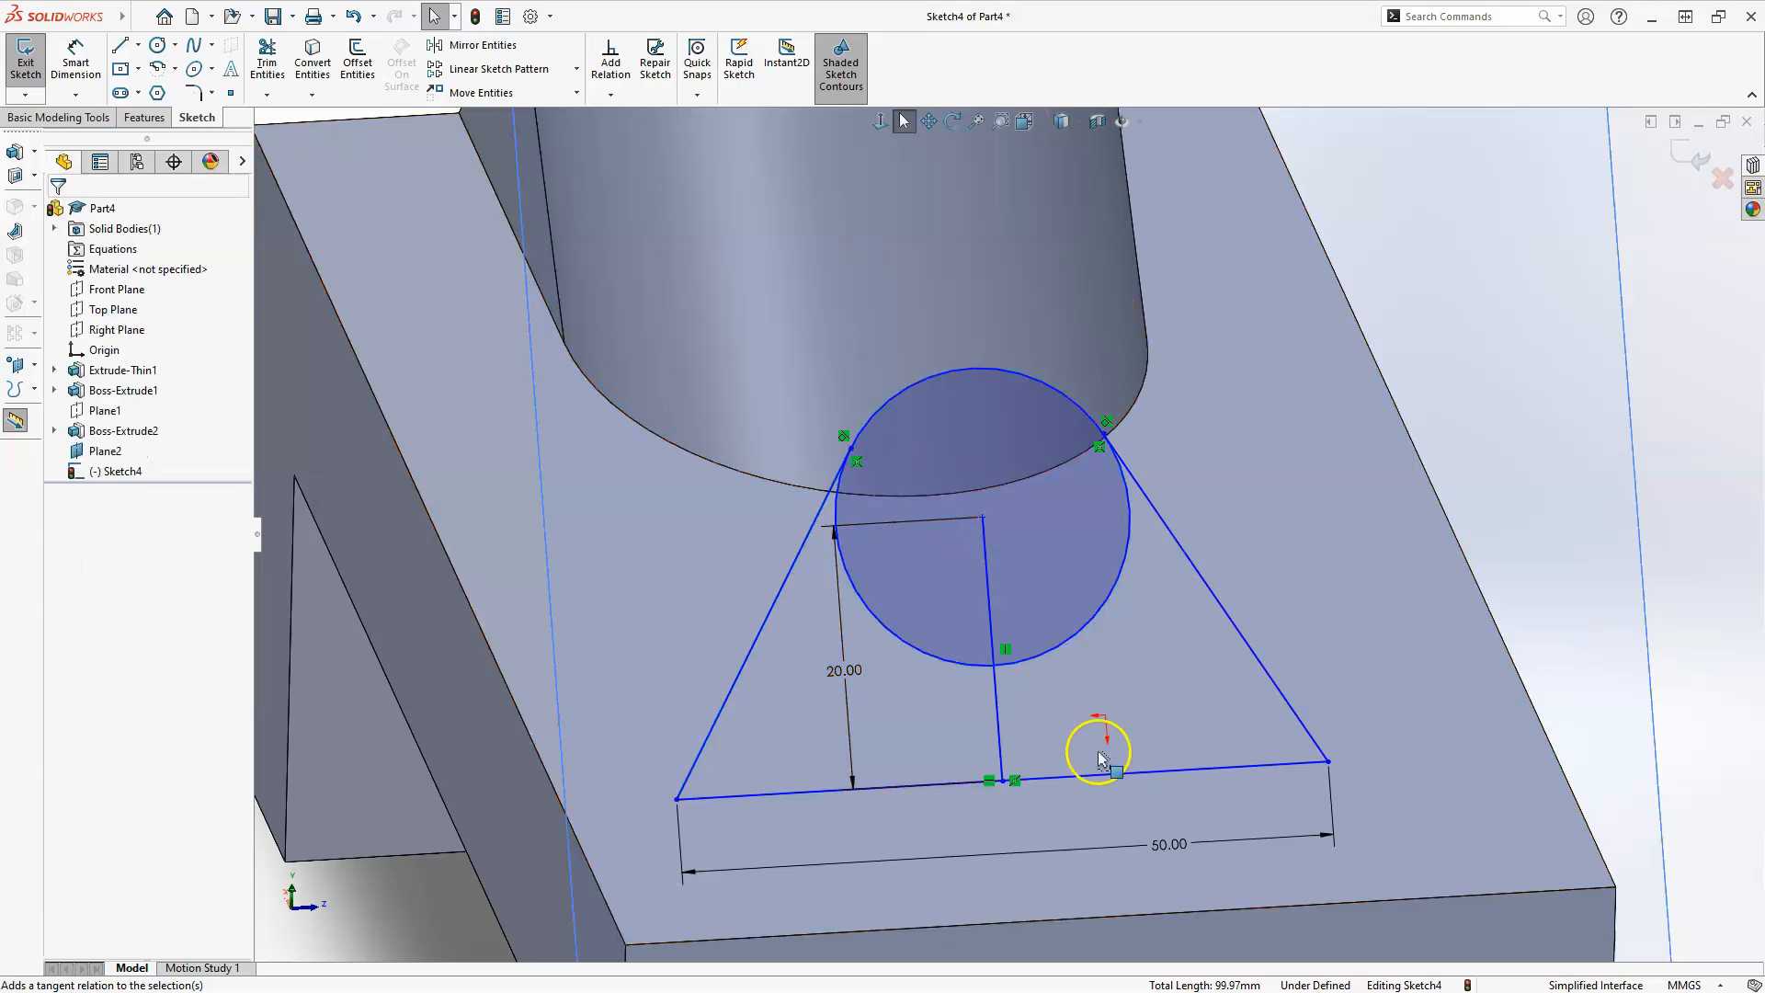
Convert the 20 mm vertical line to construction geometry.
{"action": "left_click", "coordinate": [1001, 699]}
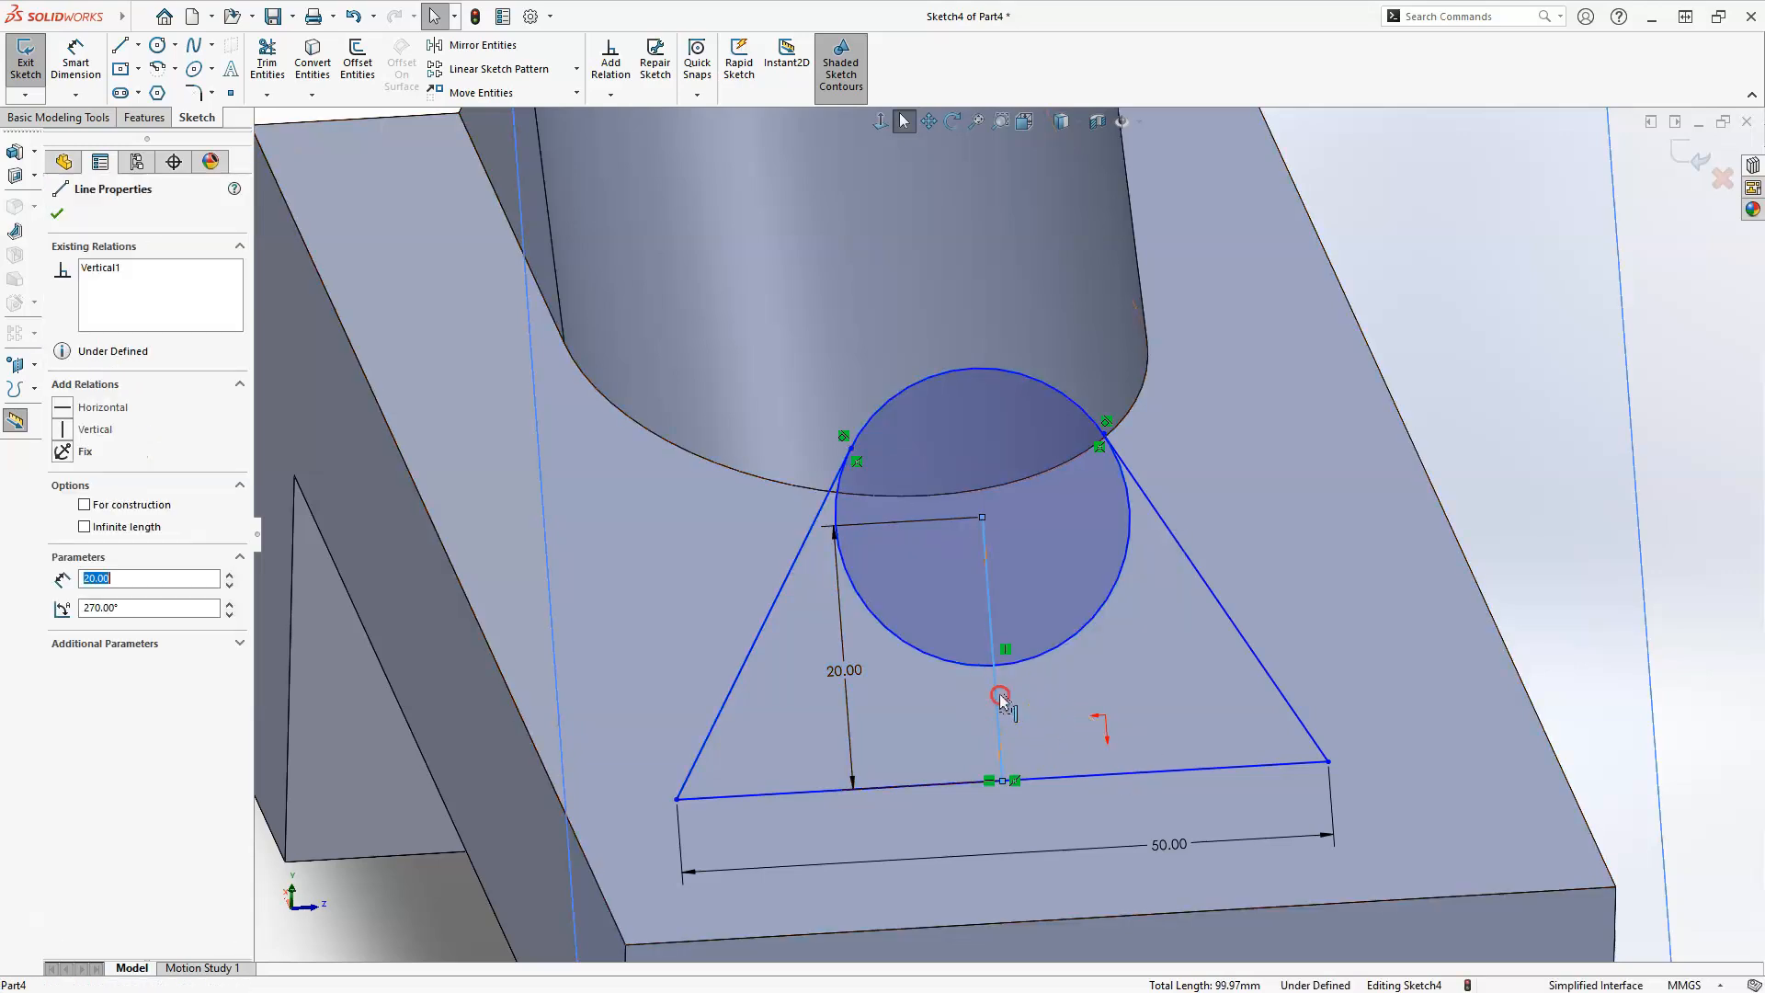
{"action": "right_click", "coordinate": [1001, 701]}
{"action": "left_click", "coordinate": [1057, 648]}
{"action": "left_click", "coordinate": [1032, 713]}
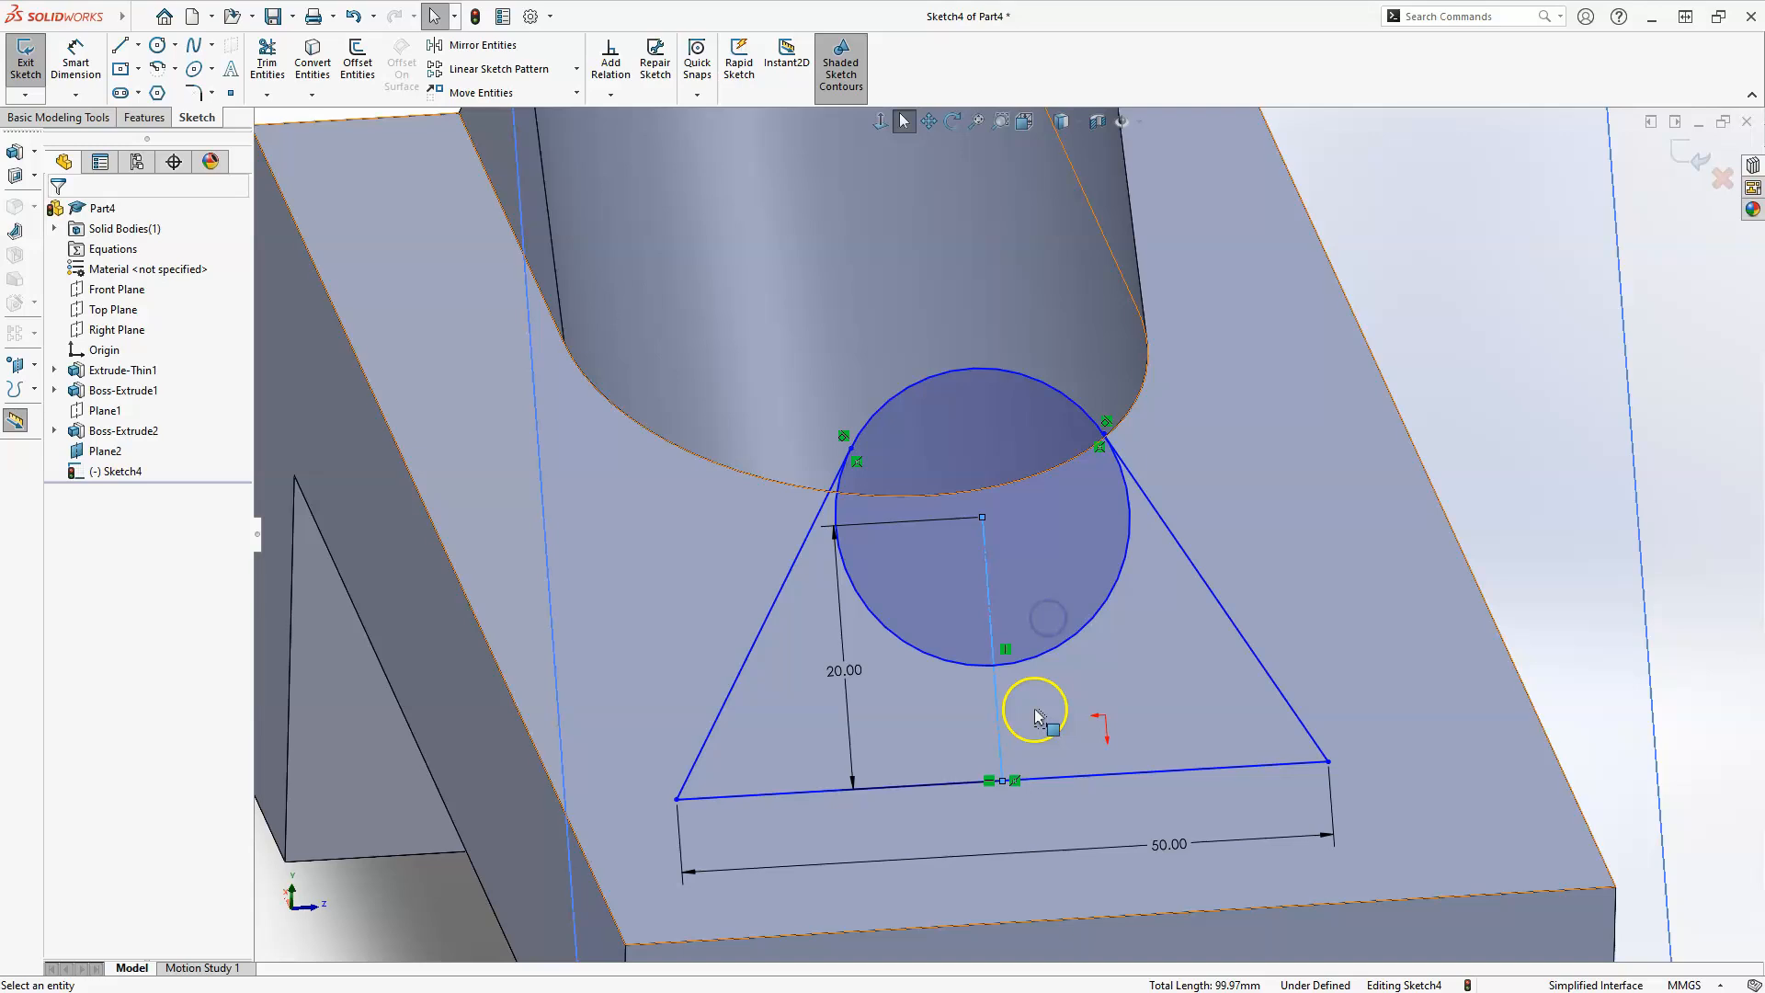
Trim away the lower portion of the circle between the two slanted lines, using Trim to closest.
{"action": "left_click", "coordinate": [964, 670]}
{"action": "left_click", "coordinate": [1025, 658]}
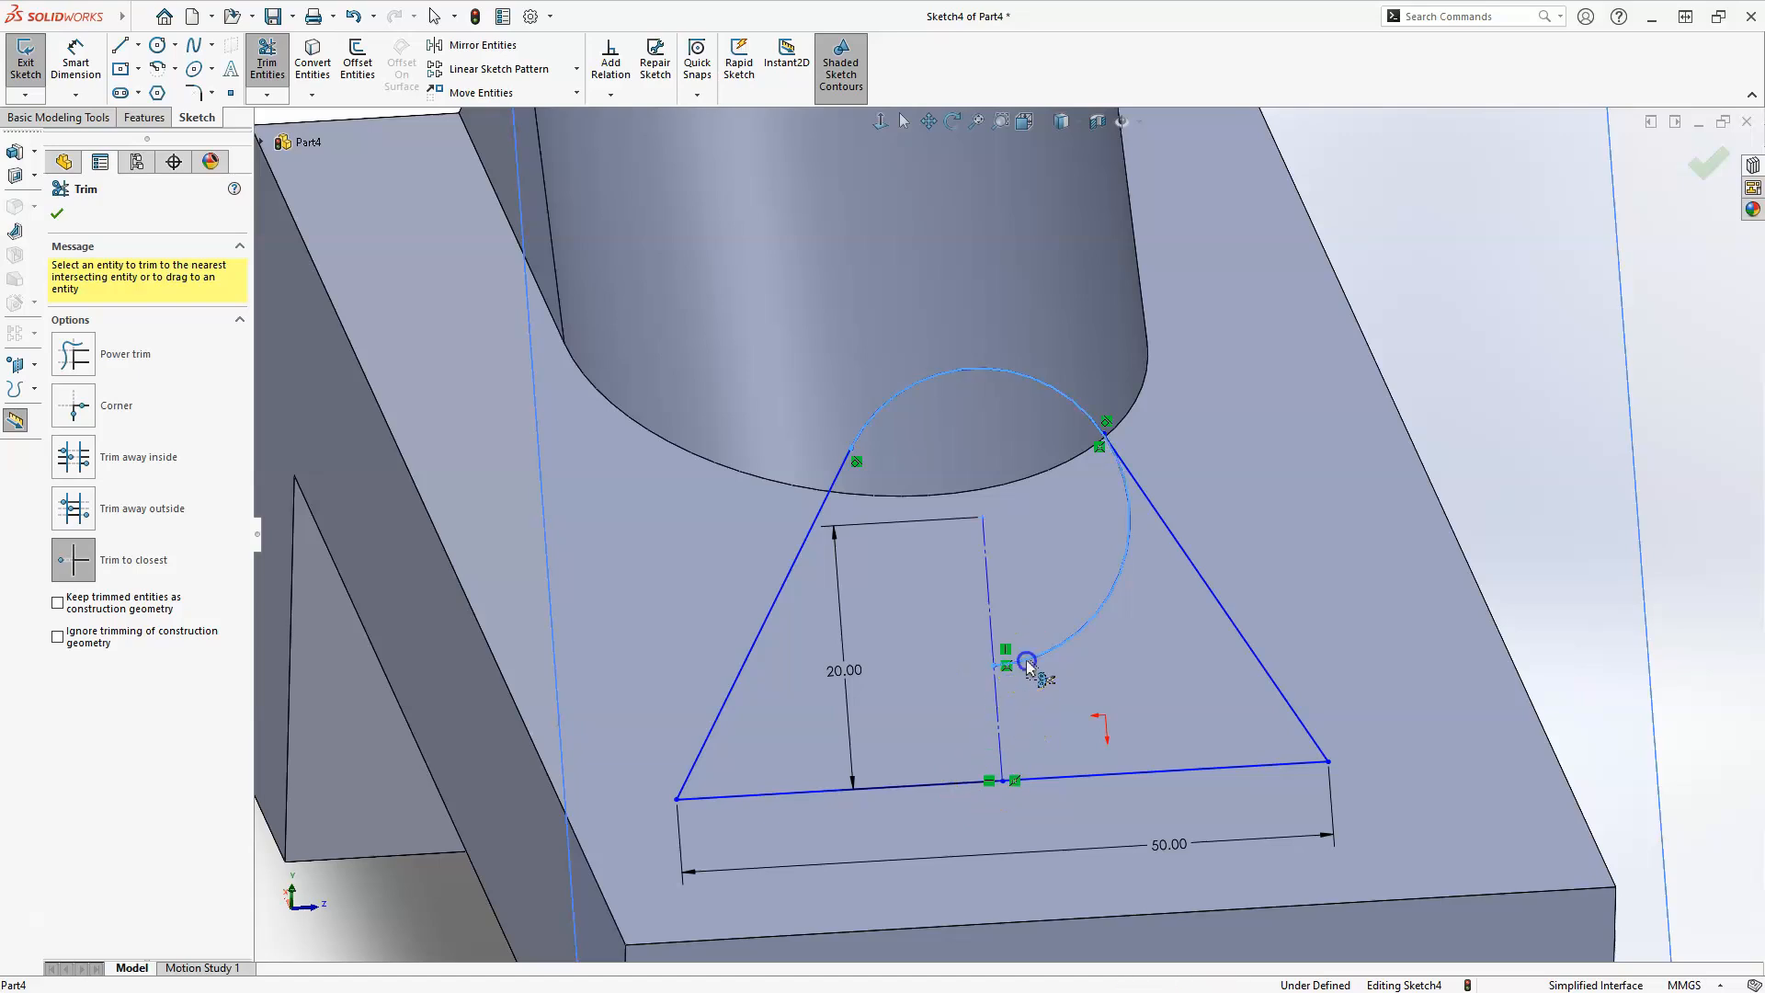
{"action": "left_click", "coordinate": [1045, 878]}
{"action": "key", "text": "Escape"}
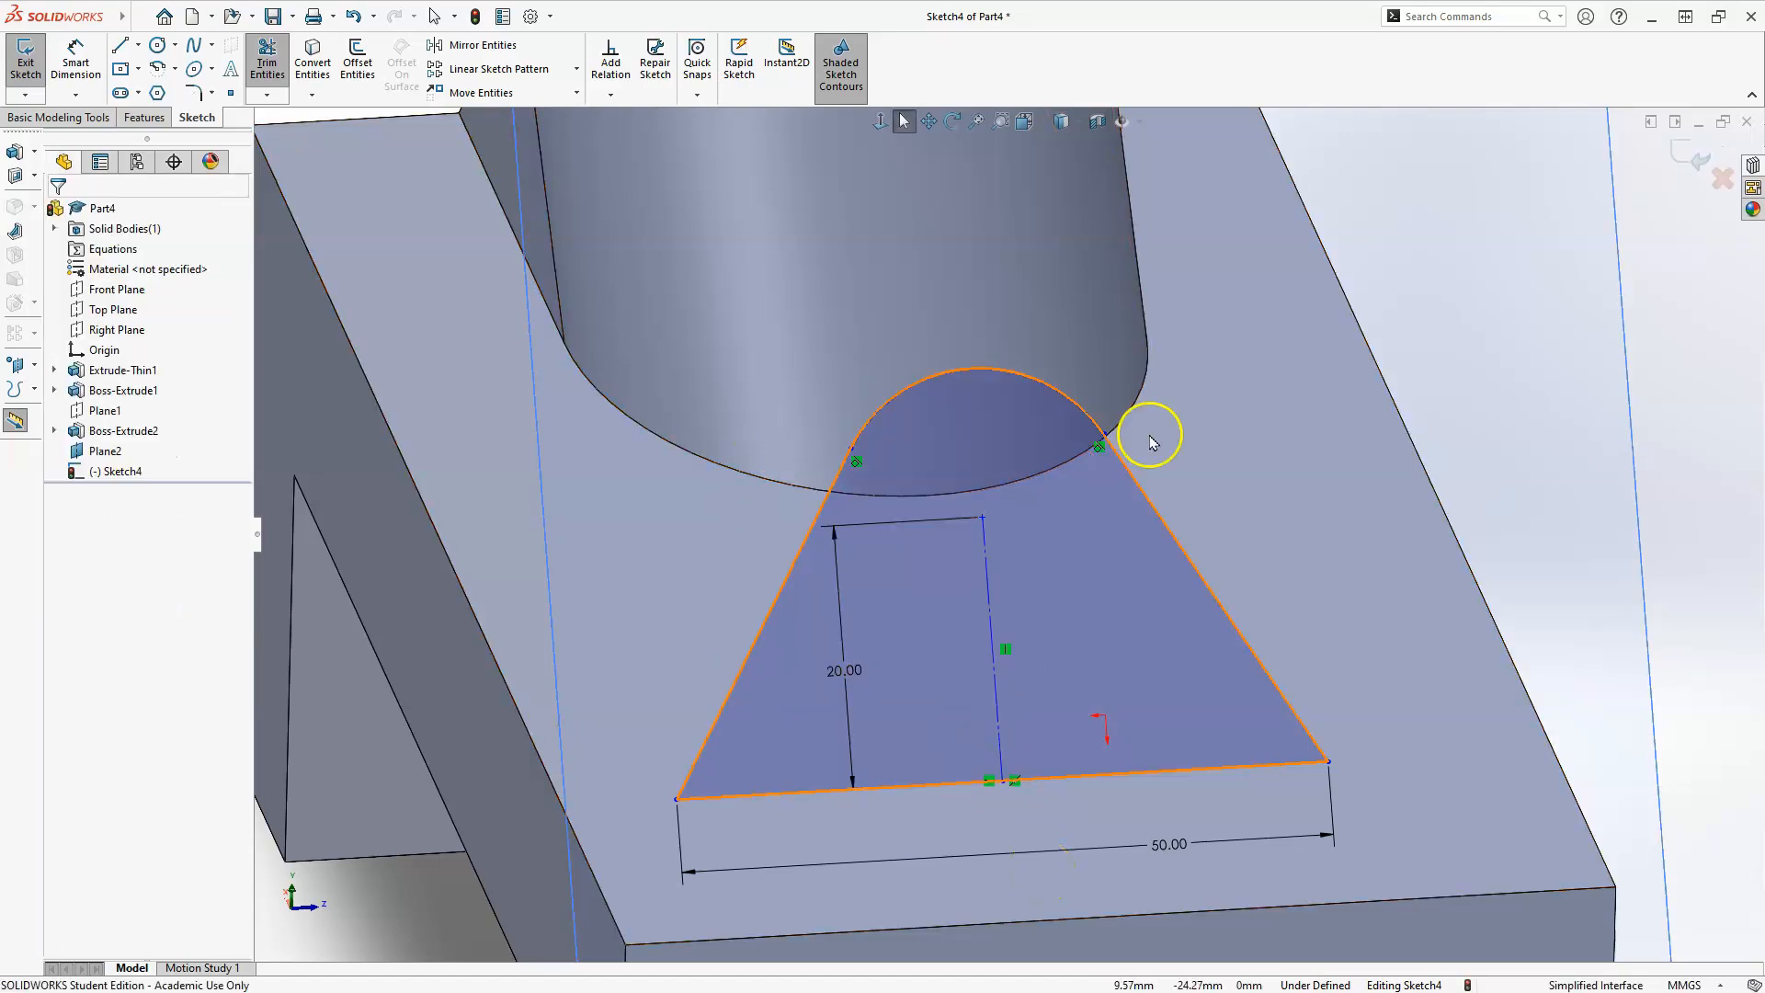
Make the profile's 50 mm base line collinear with the upper edge at the plate's free end.
{"action": "scroll", "coordinate": [1171, 513], "scroll_direction": "up", "scroll_amount": 2}
{"action": "scroll", "coordinate": [984, 811], "scroll_direction": "down", "scroll_amount": 3}
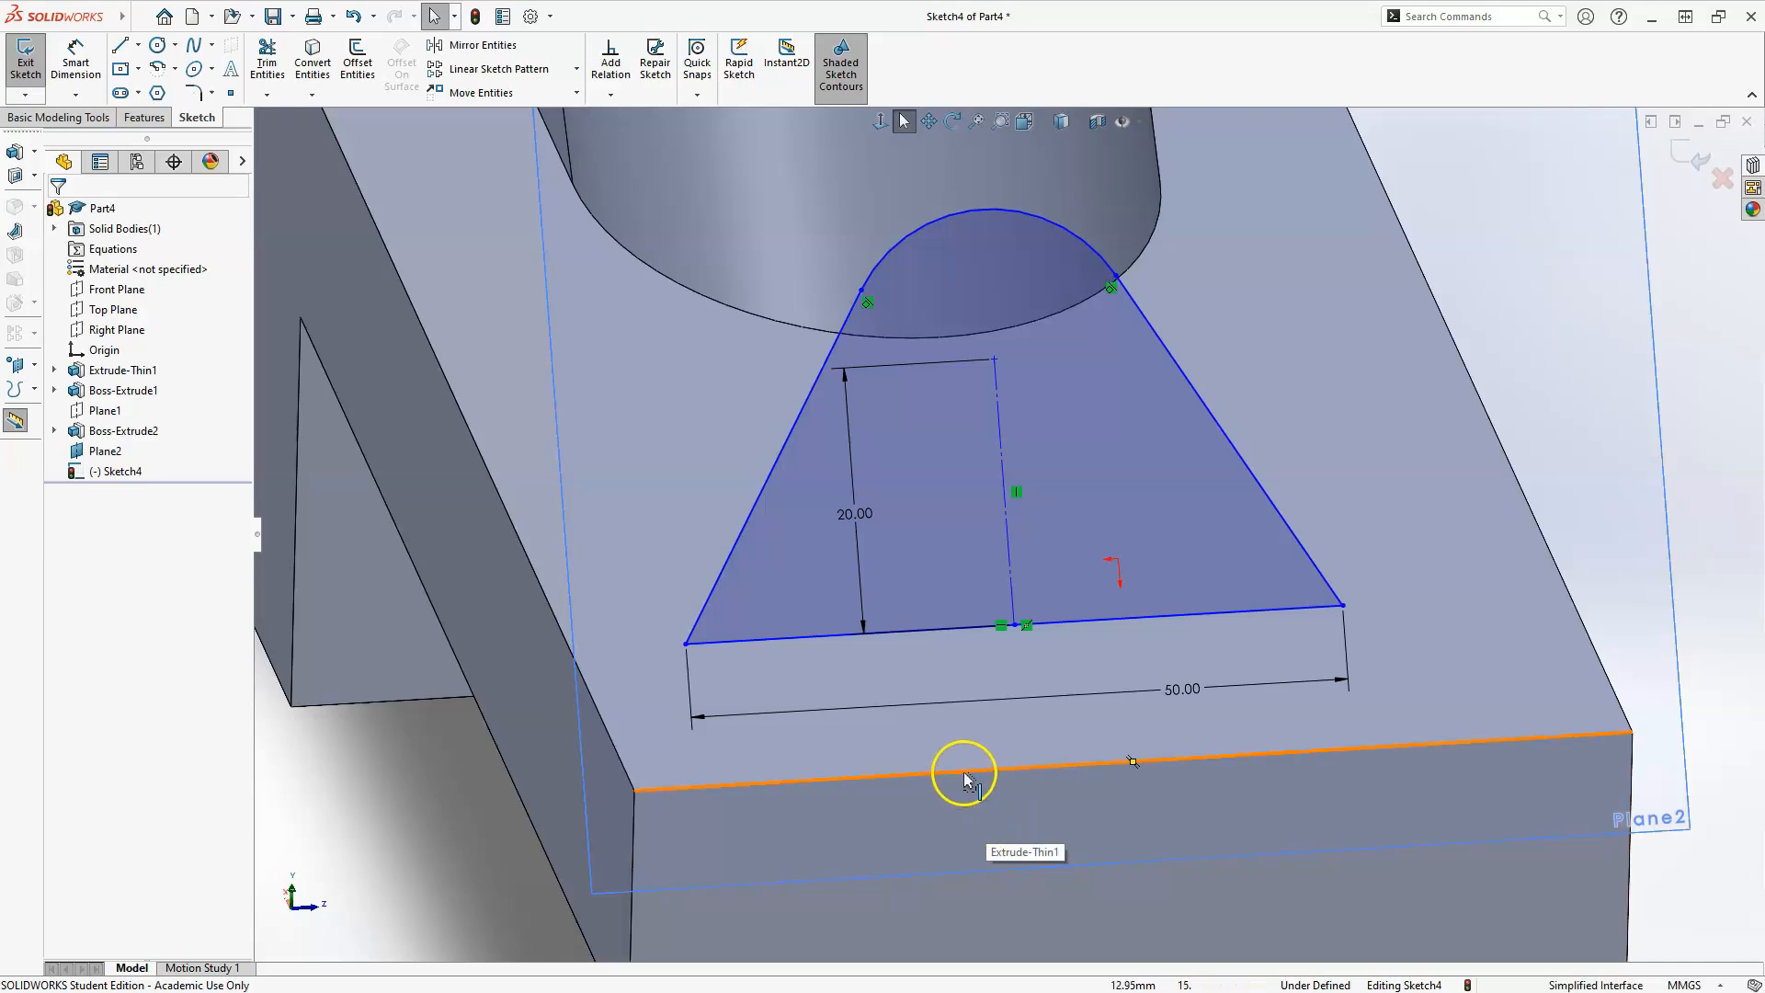
{"action": "left_click", "coordinate": [1015, 628]}
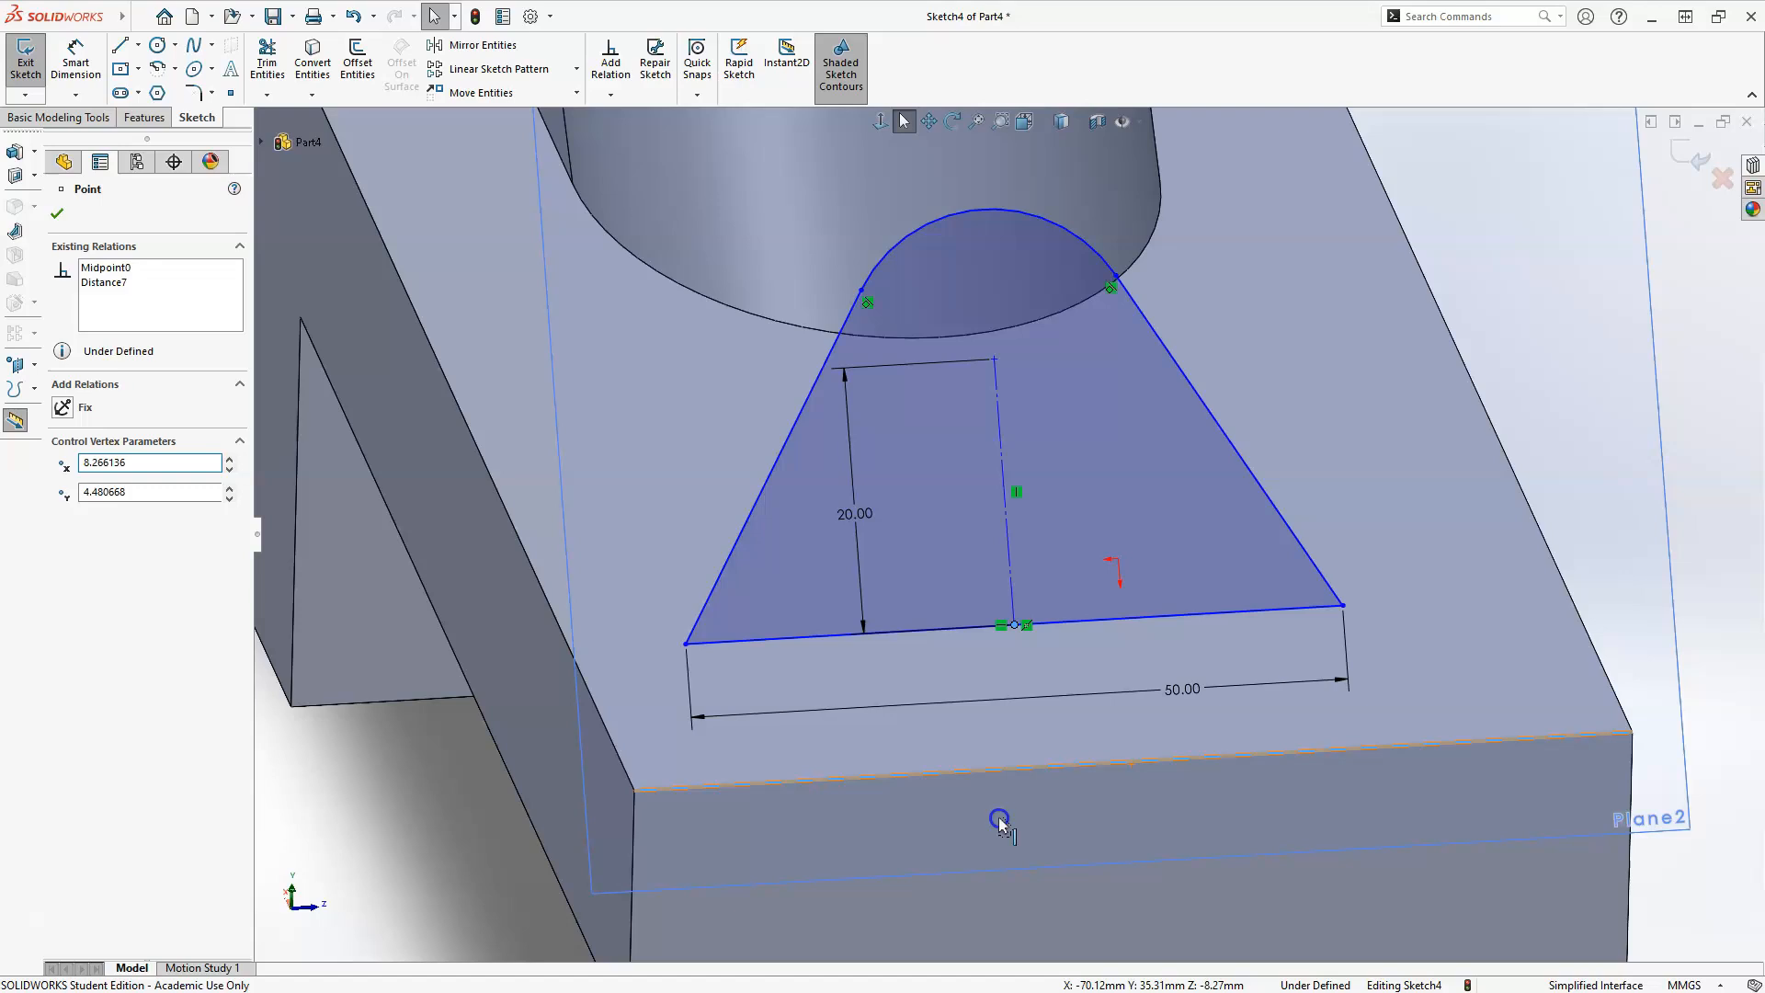
{"action": "left_click", "coordinate": [987, 780], "text": "ctrl"}
{"action": "key", "text": "Escape"}
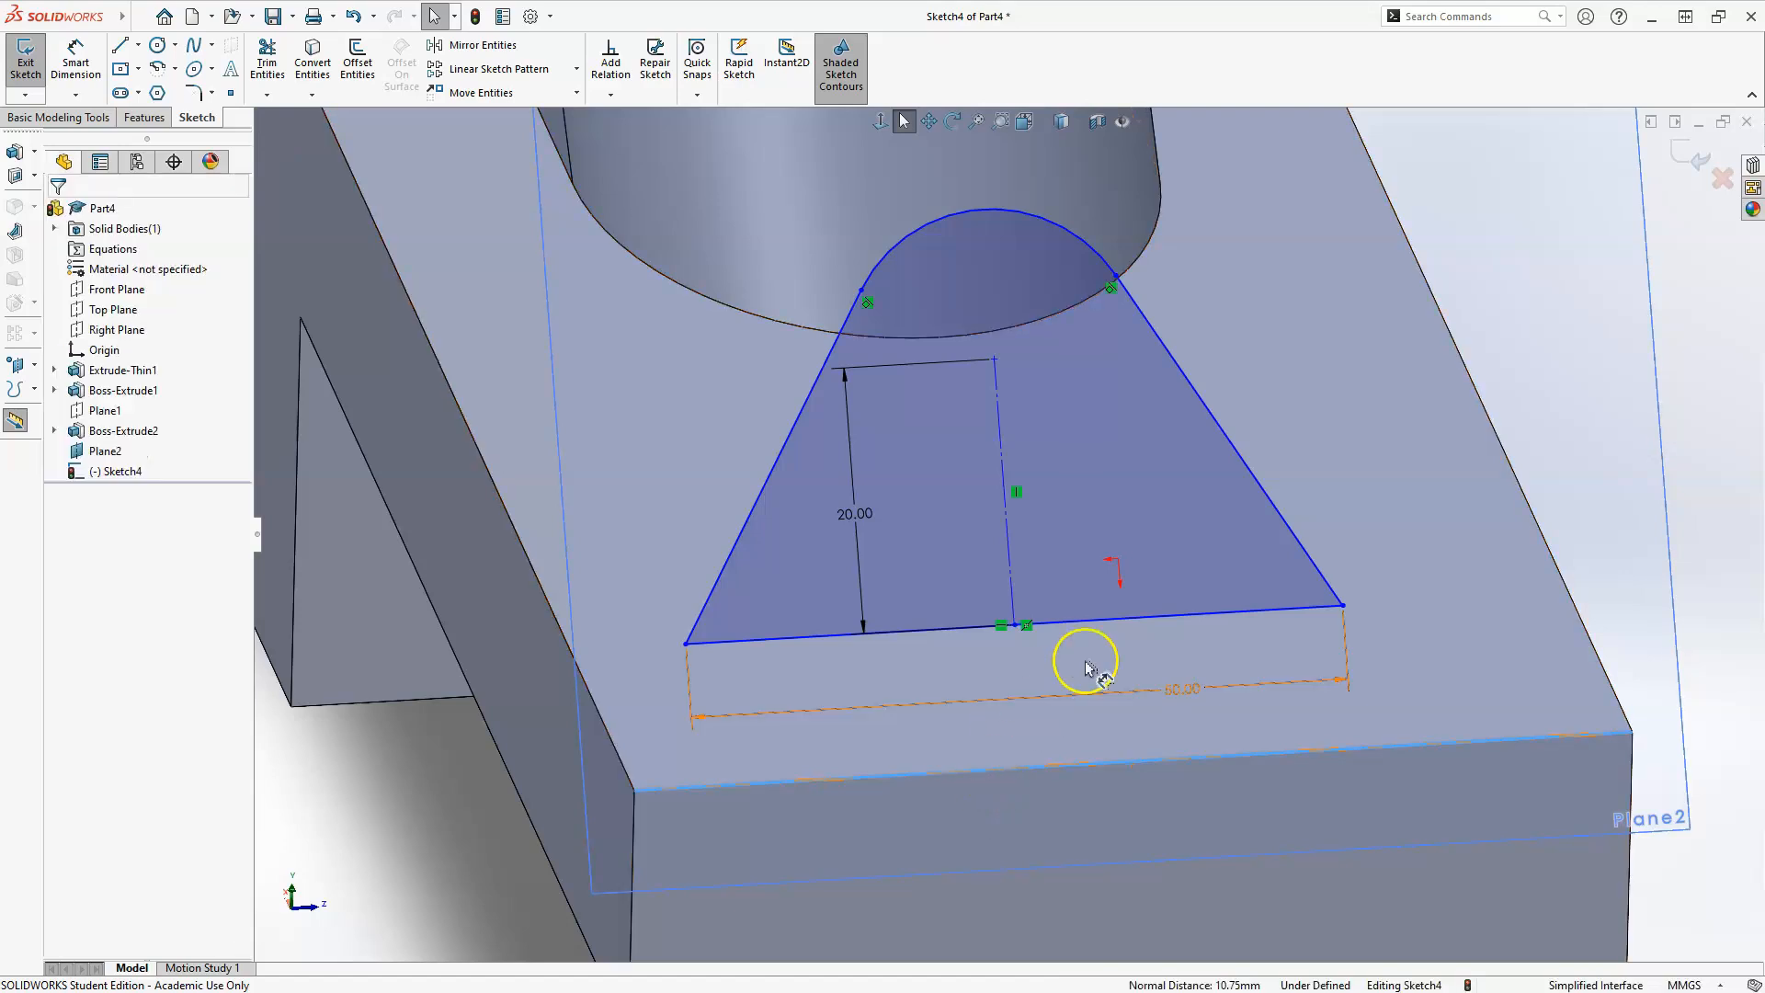
{"action": "left_click", "coordinate": [1191, 616]}
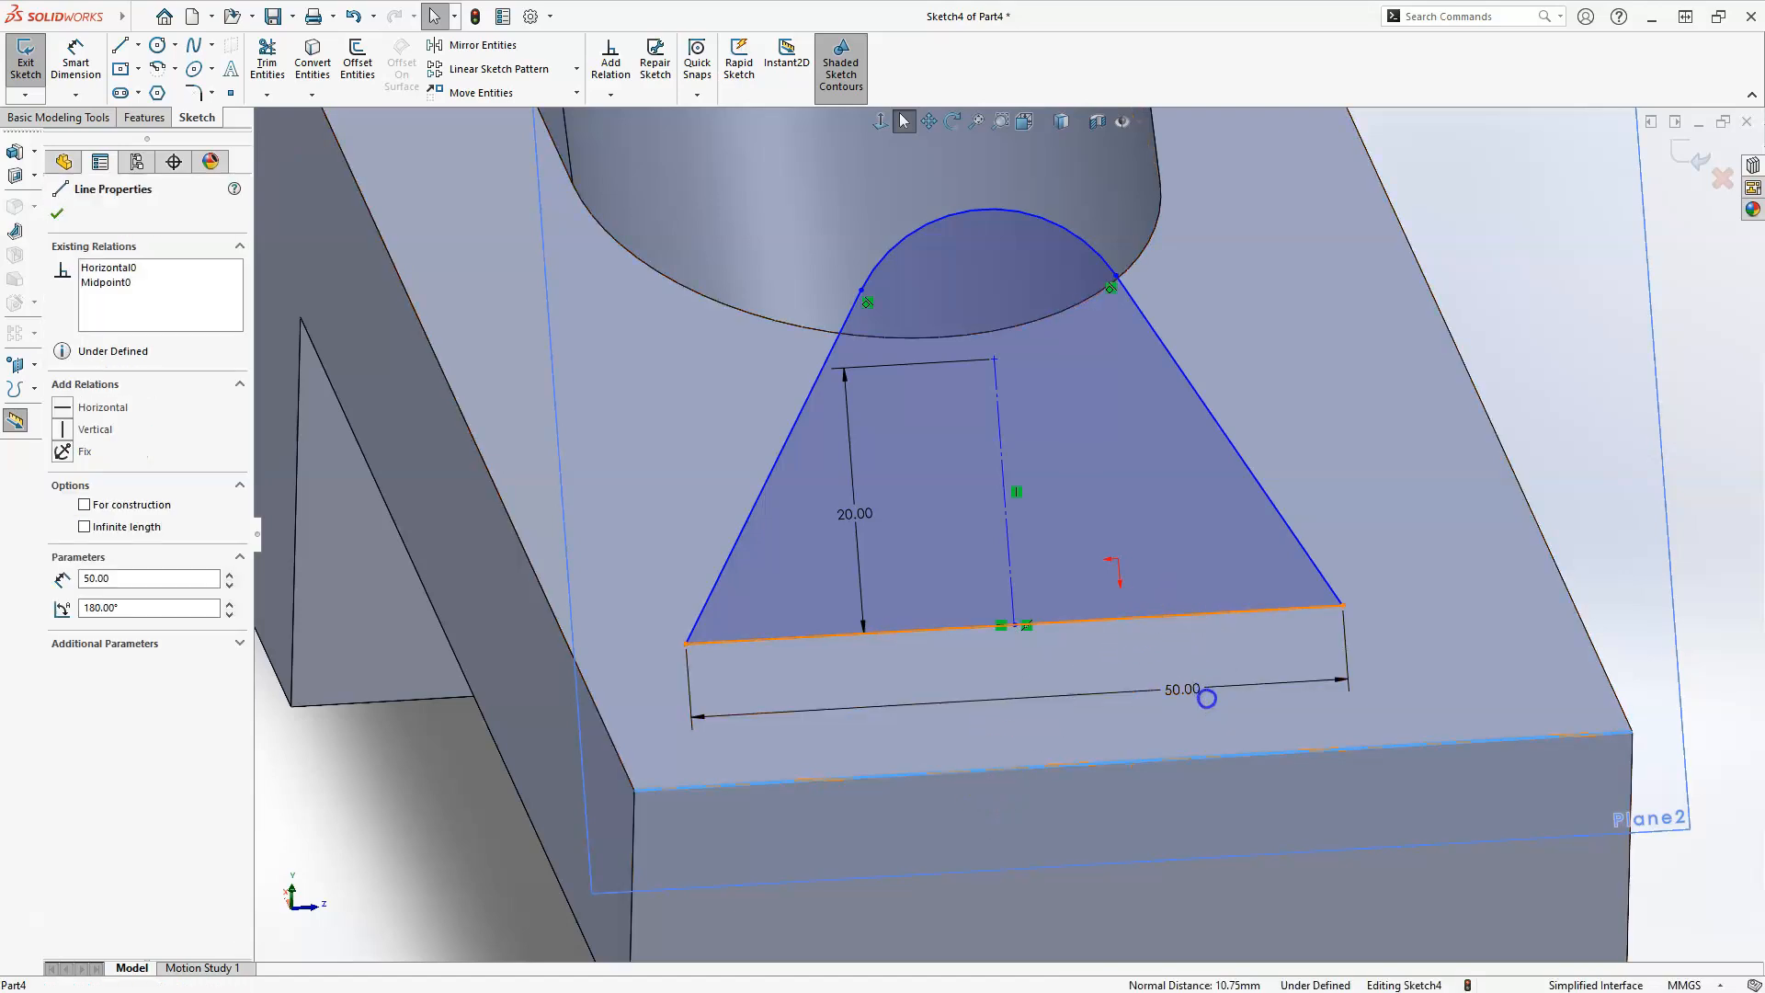
{"action": "left_click", "coordinate": [1264, 758], "text": "ctrl"}
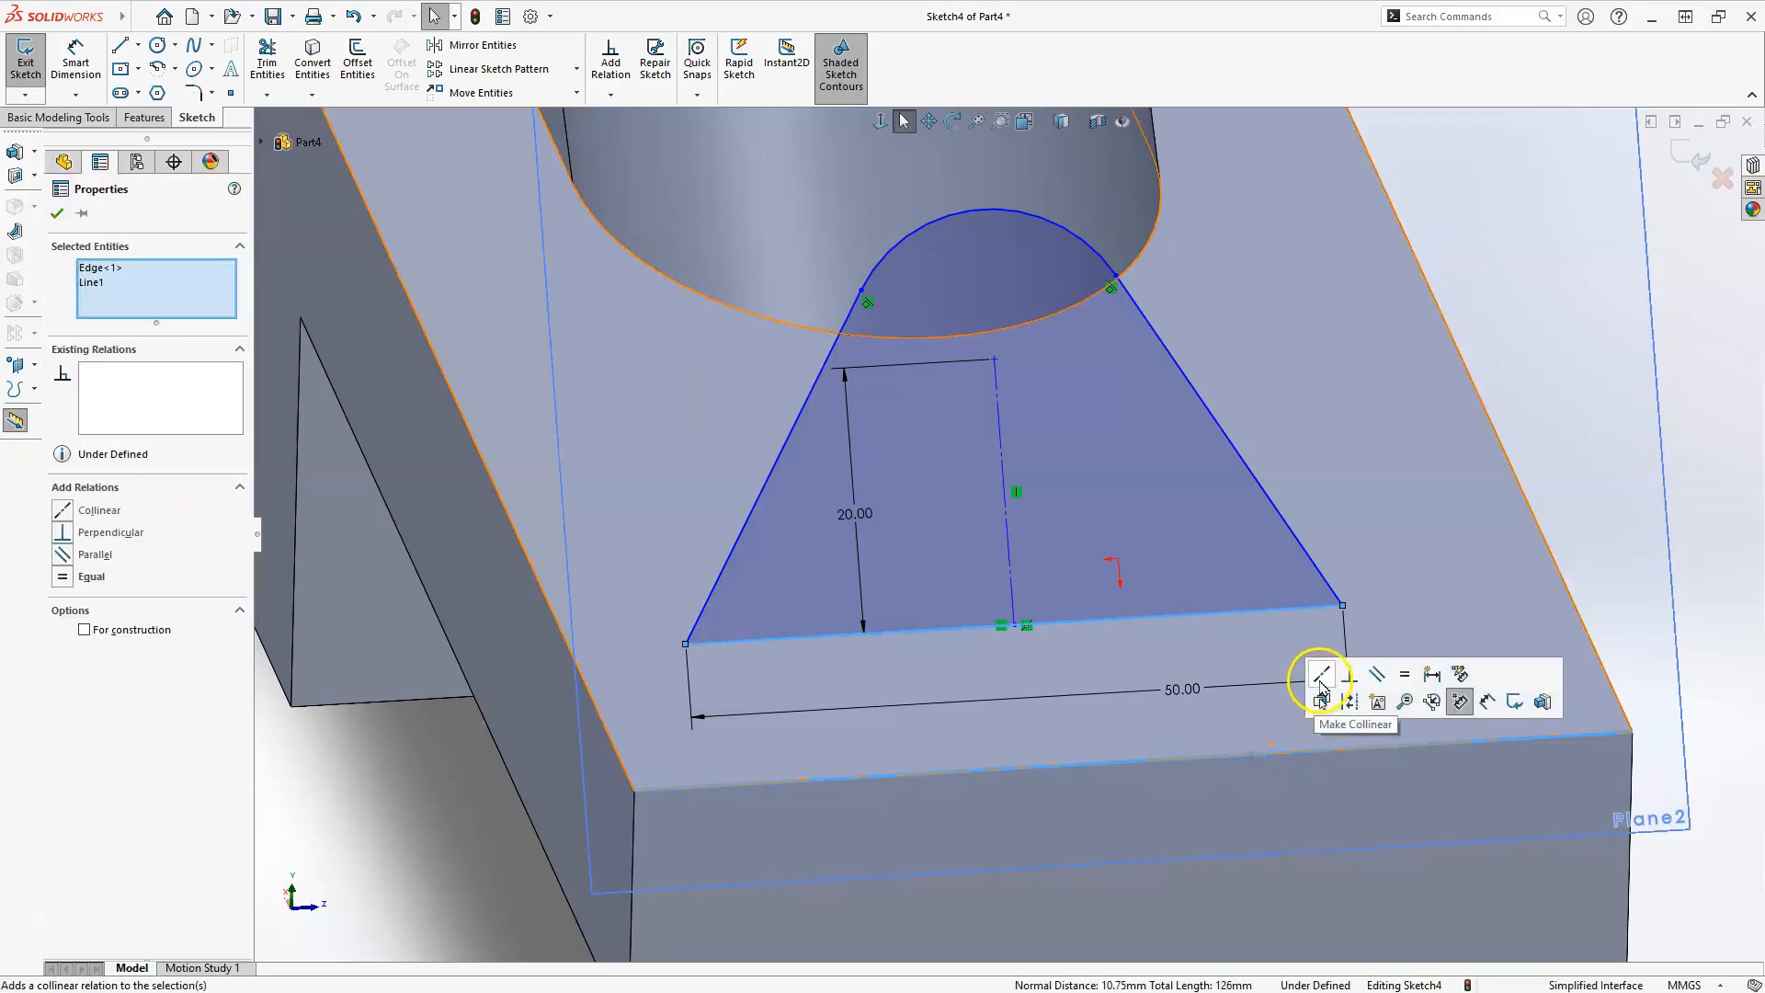
{"action": "left_click", "coordinate": [1321, 678]}
{"action": "key", "text": "Escape"}
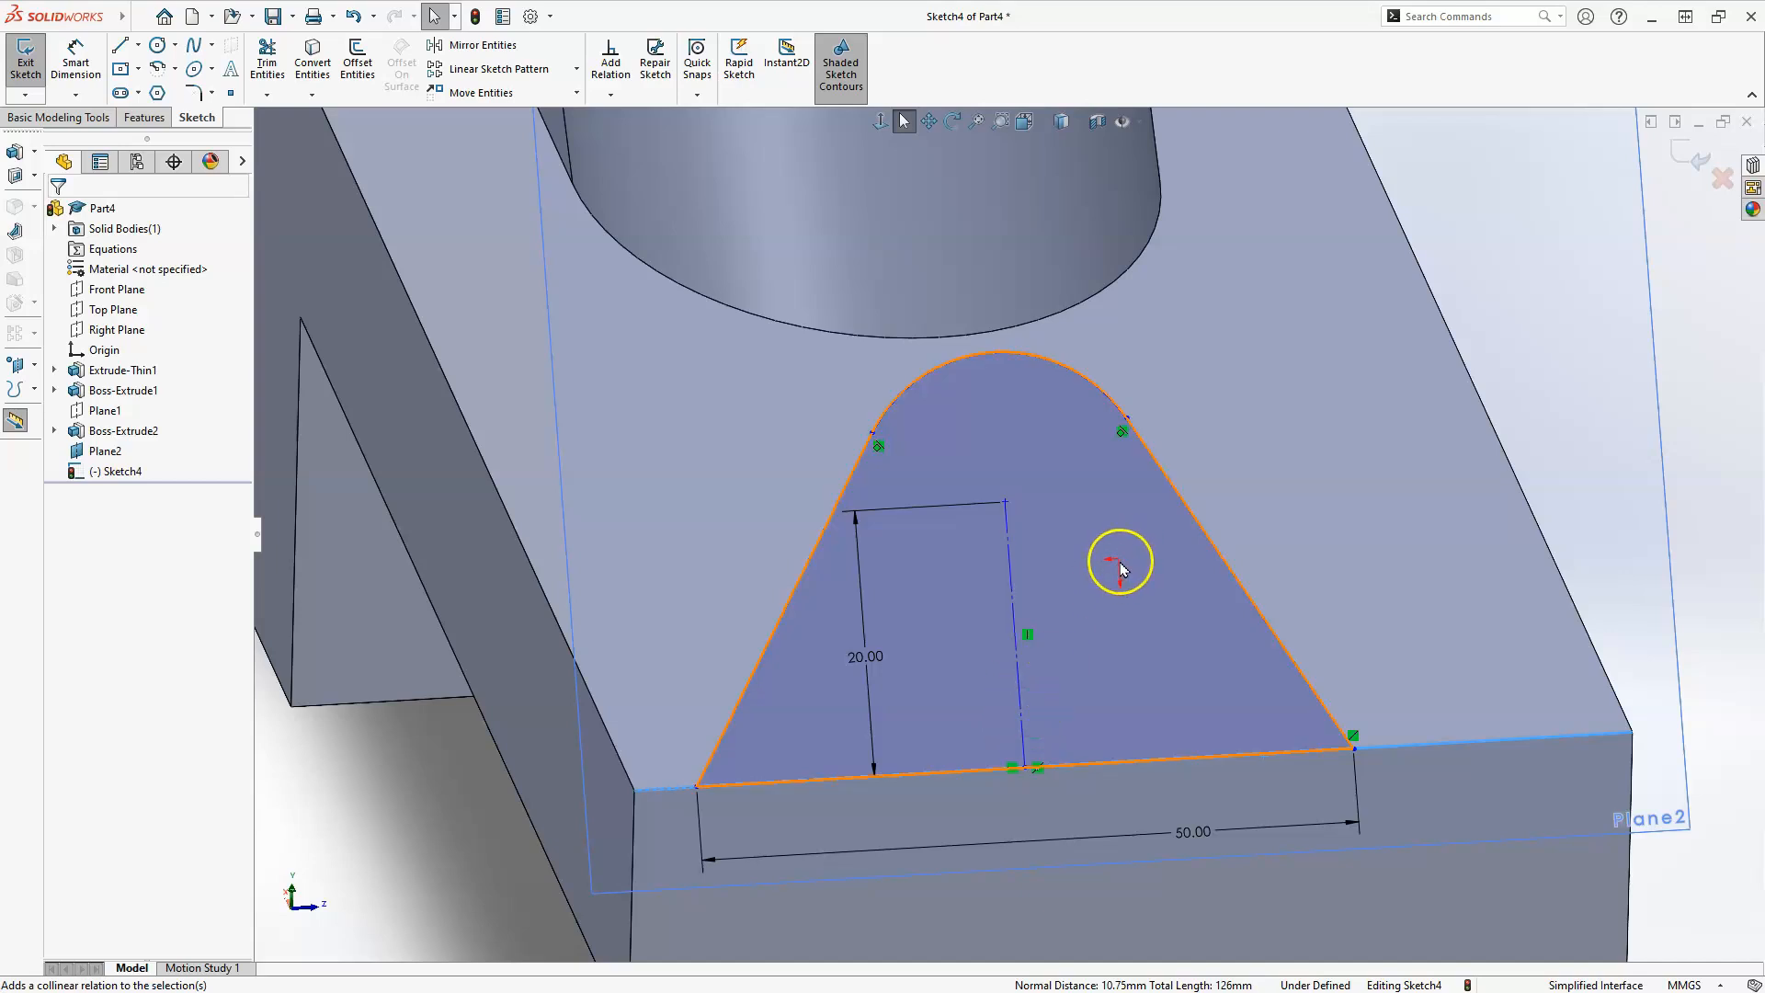
{"action": "mouse_move", "coordinate": [1128, 589]}
{"action": "middle_mouse_down"}
{"action": "mouse_move", "coordinate": [1072, 598]}
{"action": "mouse_move", "coordinate": [1076, 631]}
{"action": "mouse_move", "coordinate": [878, 705]}
{"action": "middle_mouse_up"}
{"action": "scroll", "coordinate": [878, 705], "scroll_direction": "down", "scroll_amount": 3}
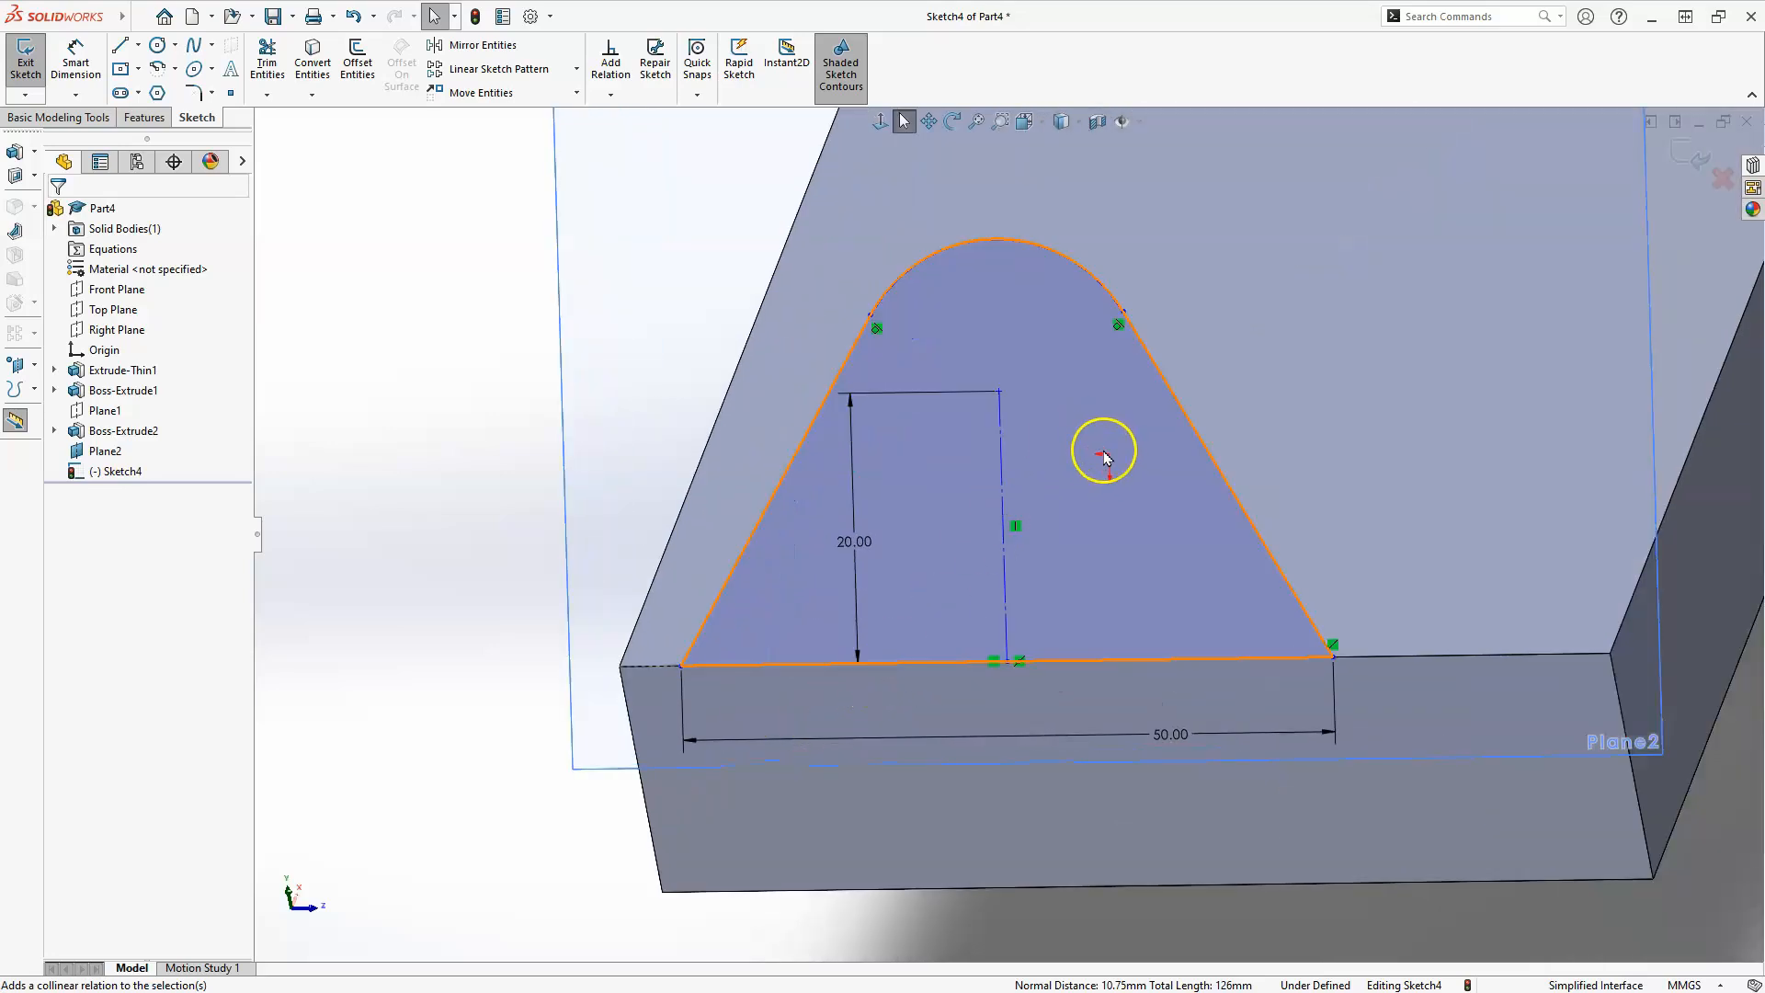
{"action": "left_click", "coordinate": [999, 392]}
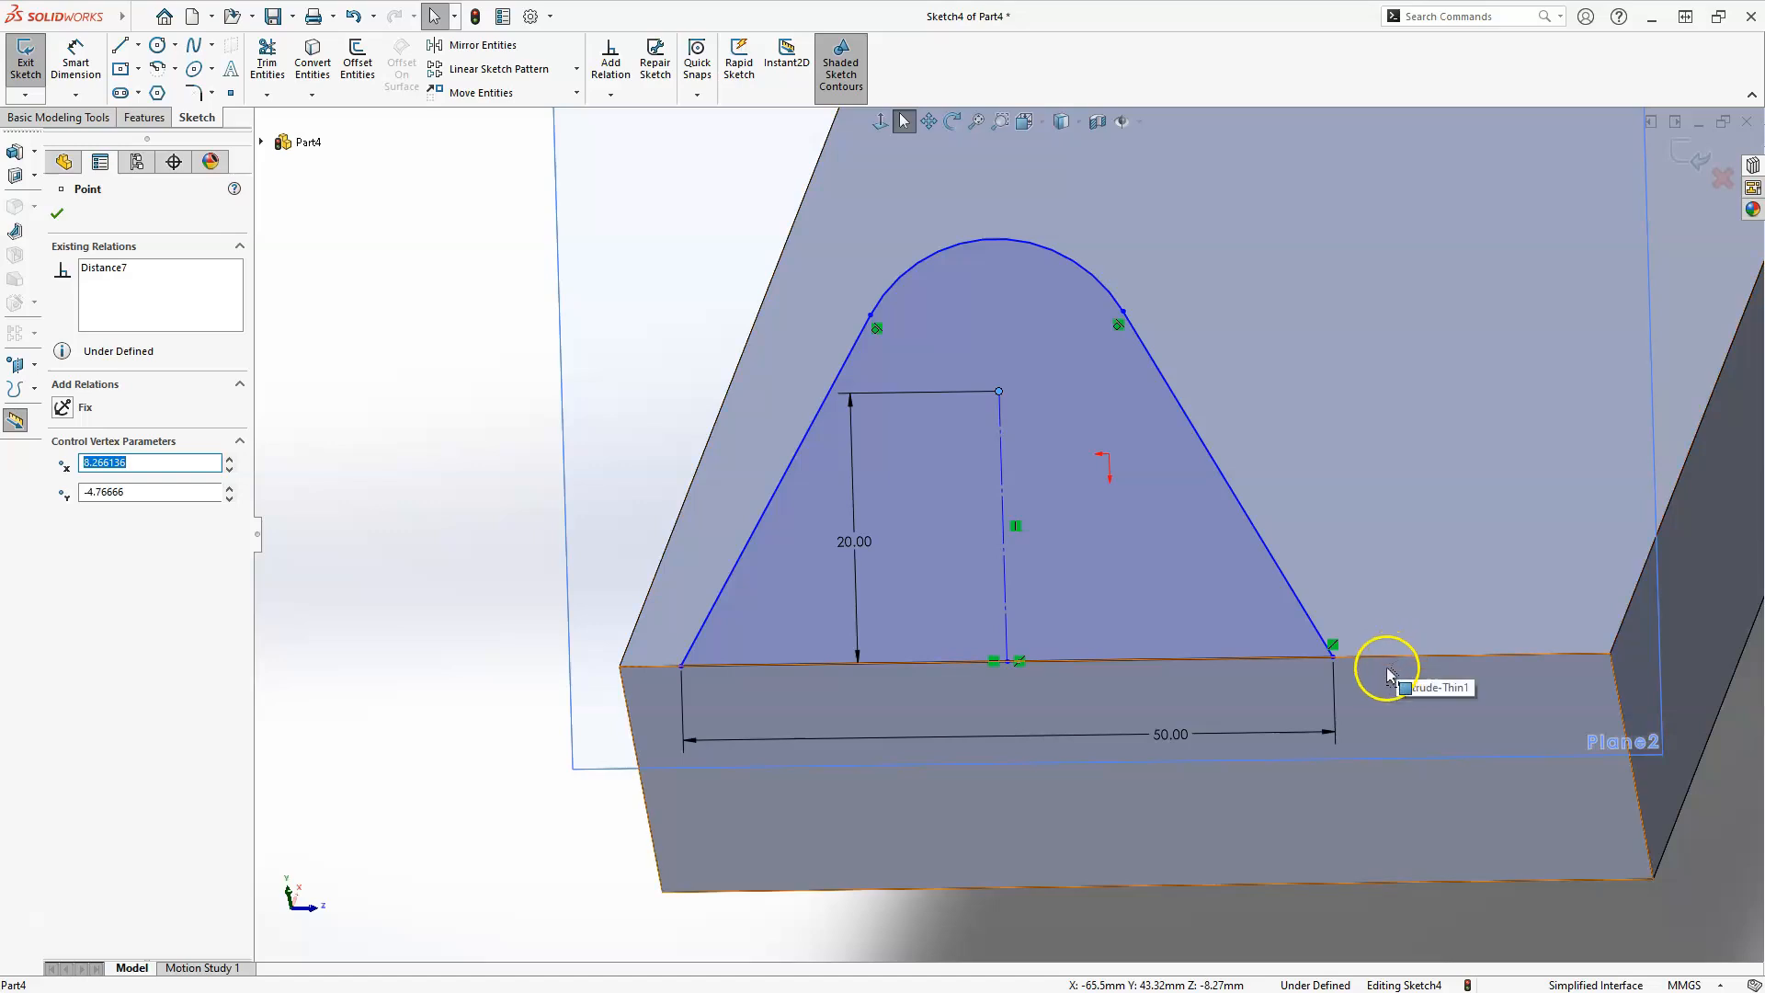
{"action": "key", "text": "Escape"}
Dimension the distance from the vertical construction line to the plate's right side edge as 38 mm.
{"action": "scroll", "coordinate": [1387, 667], "scroll_direction": "up", "scroll_amount": 6}
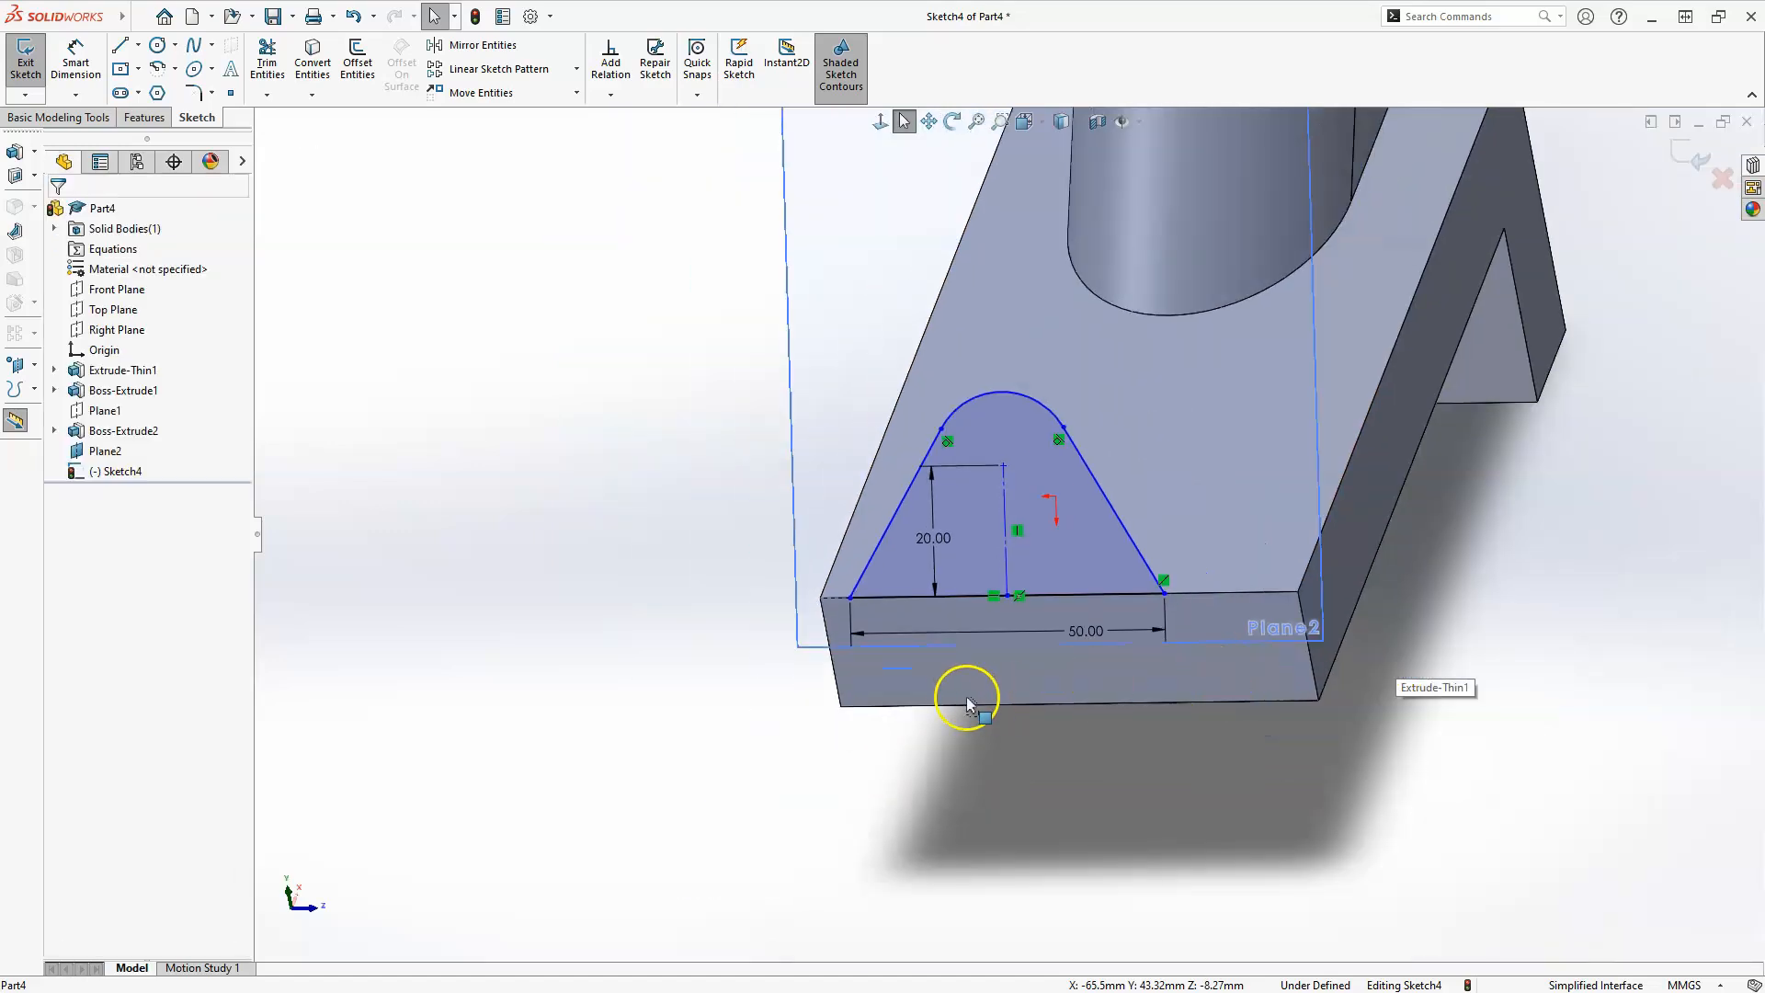
{"action": "middle_click_drag", "start_coordinate": [944, 699], "coordinate": [973, 731]}
{"action": "scroll", "coordinate": [971, 524], "scroll_direction": "down", "scroll_amount": 3}
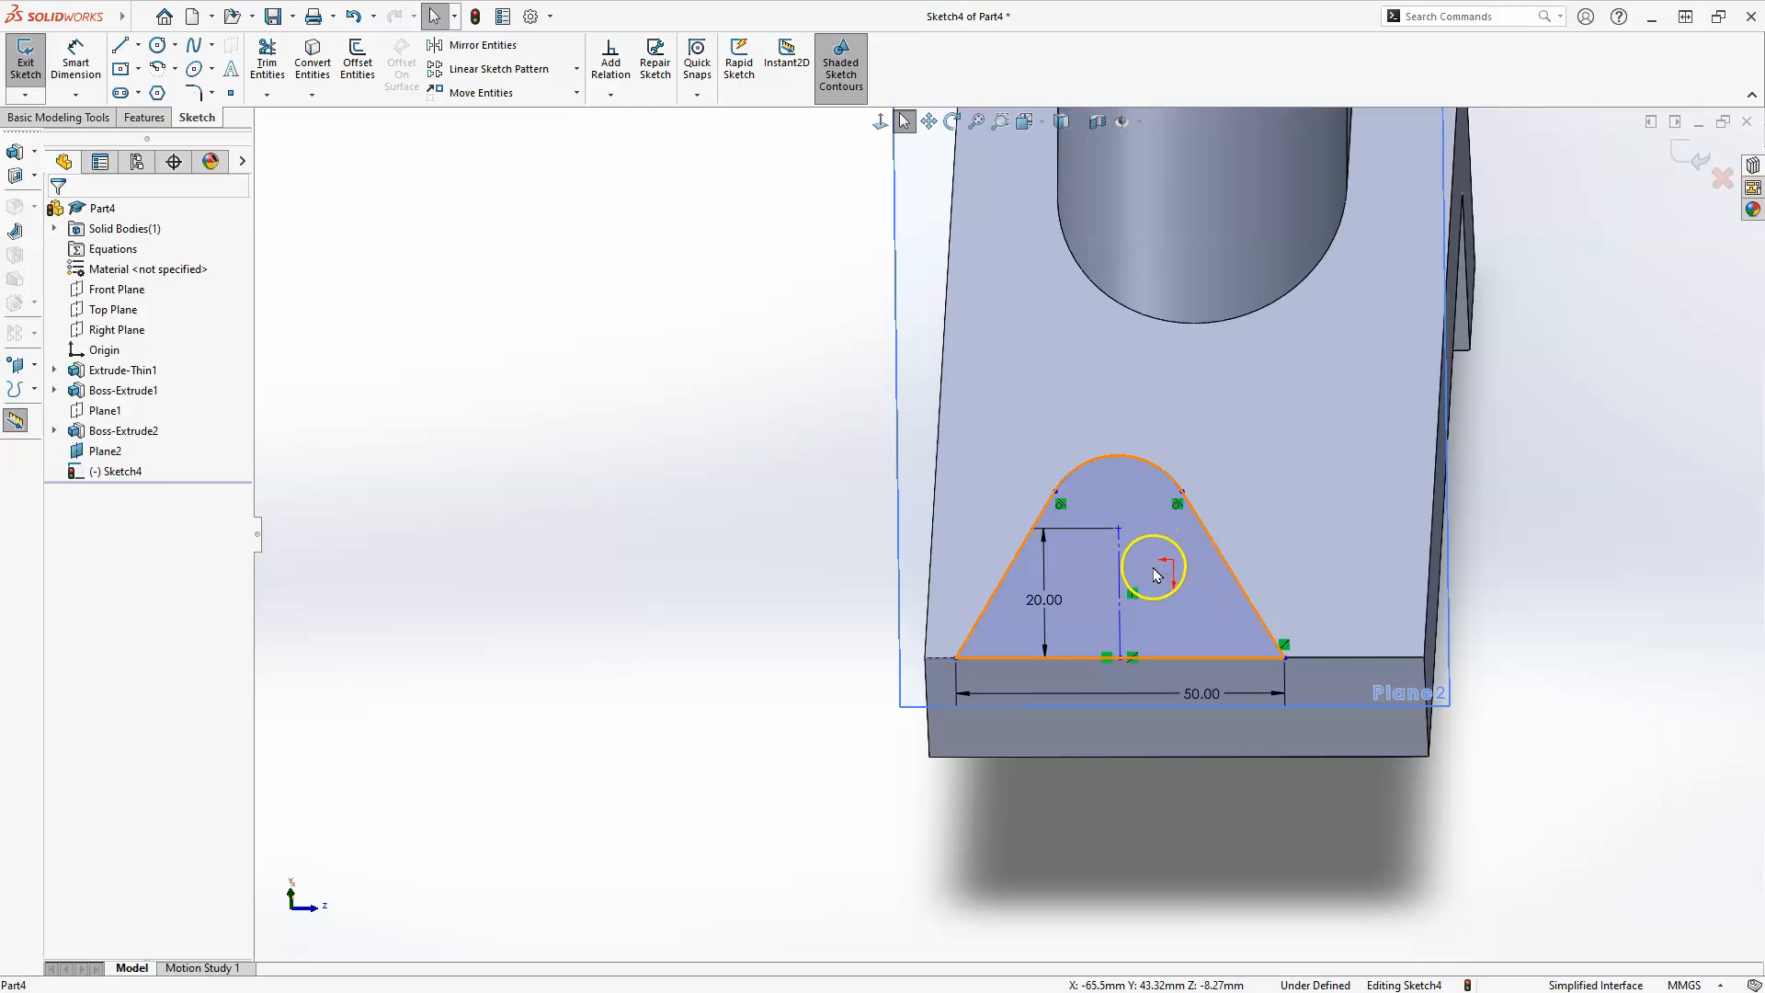
{"action": "left_click", "coordinate": [97, 352]}
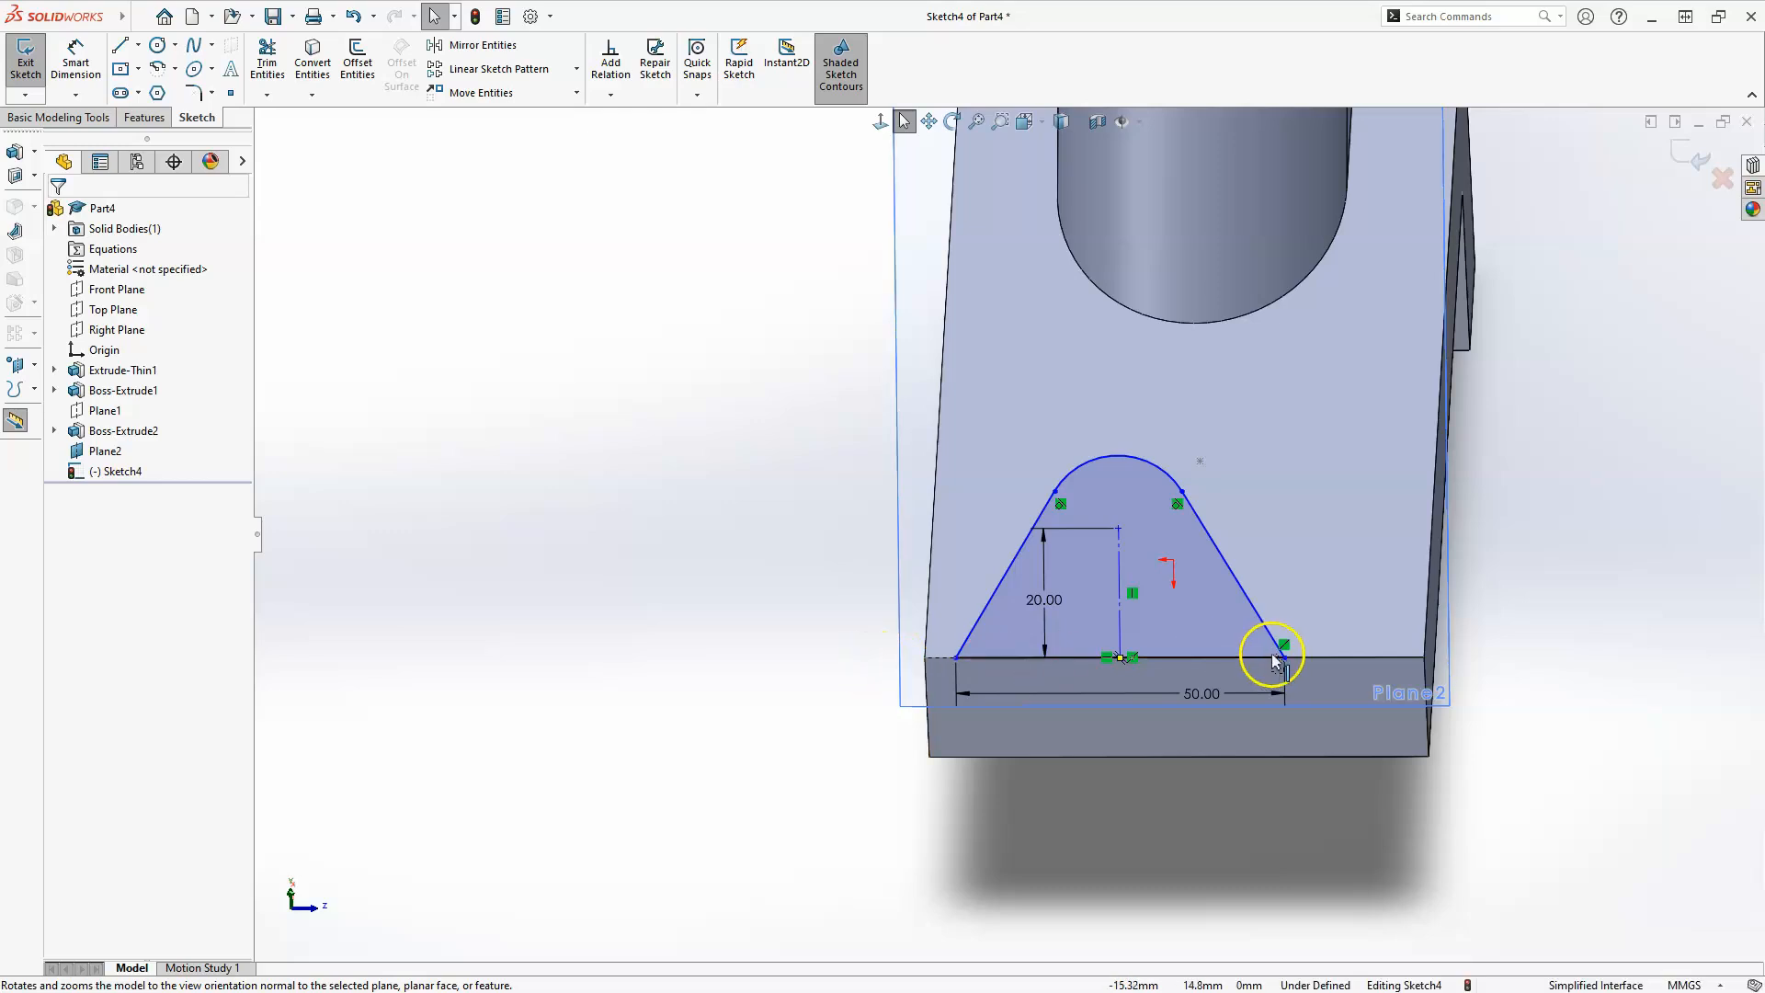
{"action": "left_click", "coordinate": [77, 57]}
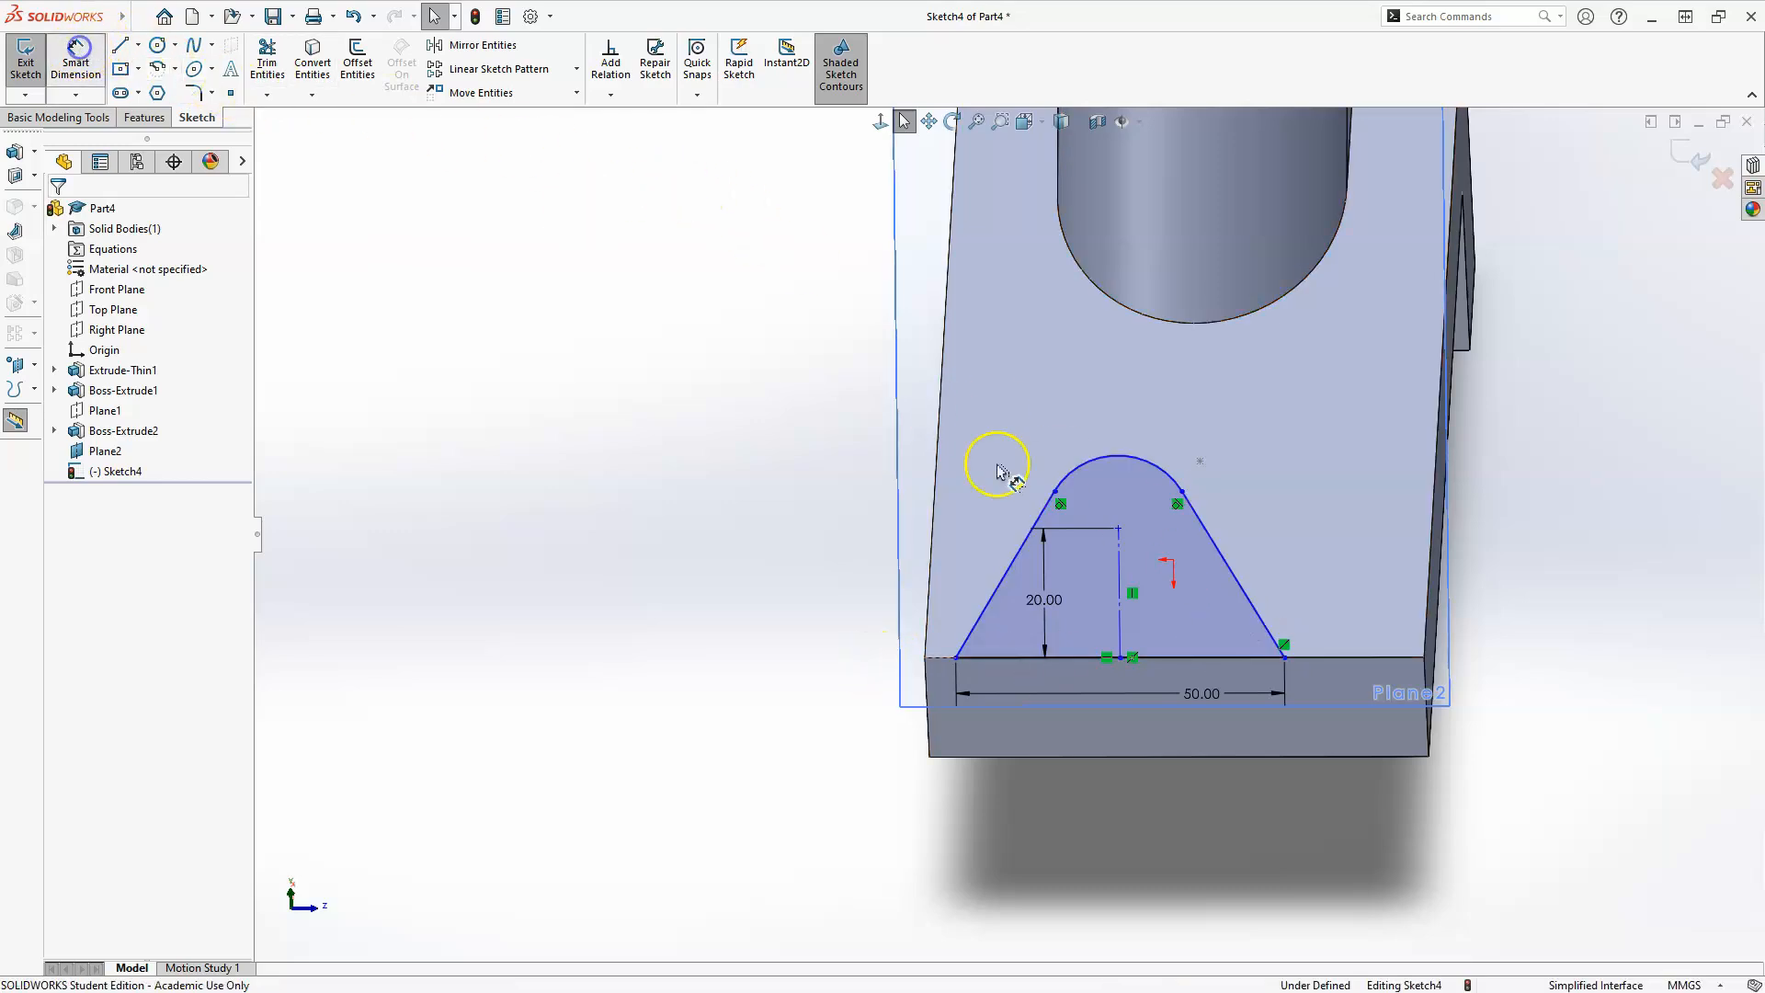
{"action": "left_click", "coordinate": [1121, 624]}
{"action": "left_click", "coordinate": [1394, 651]}
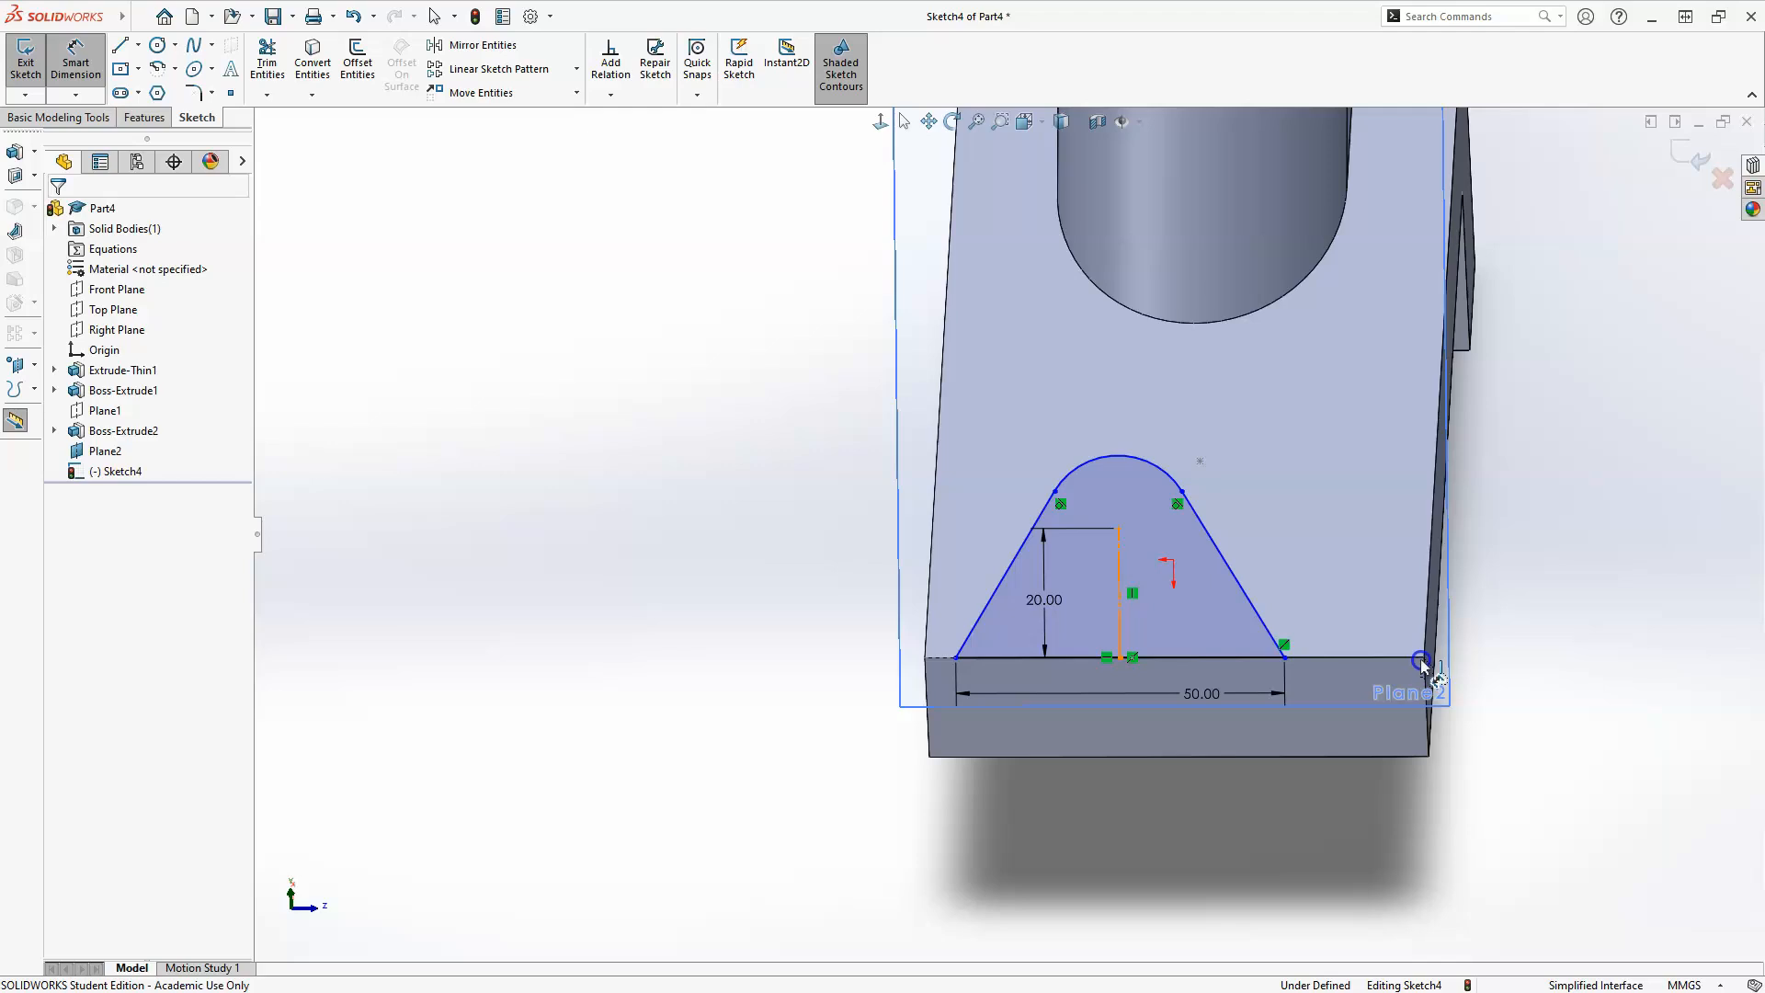
{"action": "left_click", "coordinate": [1425, 645]}
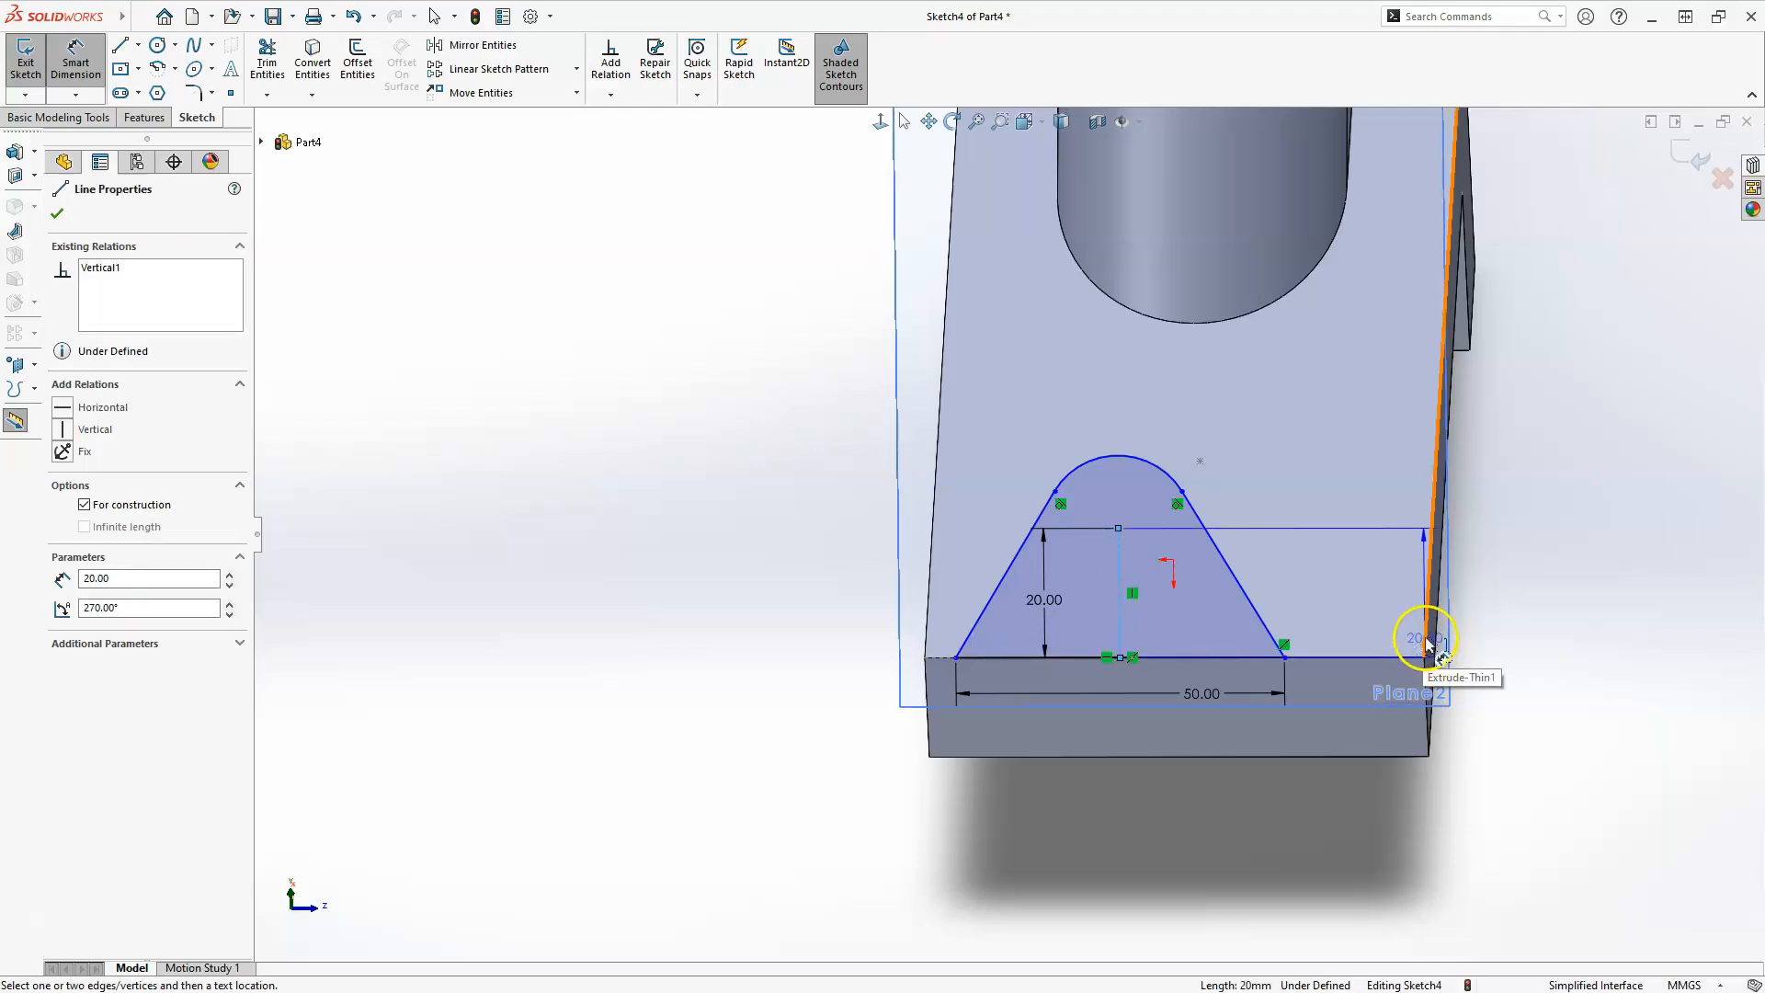
{"action": "left_click", "coordinate": [1426, 638]}
{"action": "left_click", "coordinate": [1255, 805]}
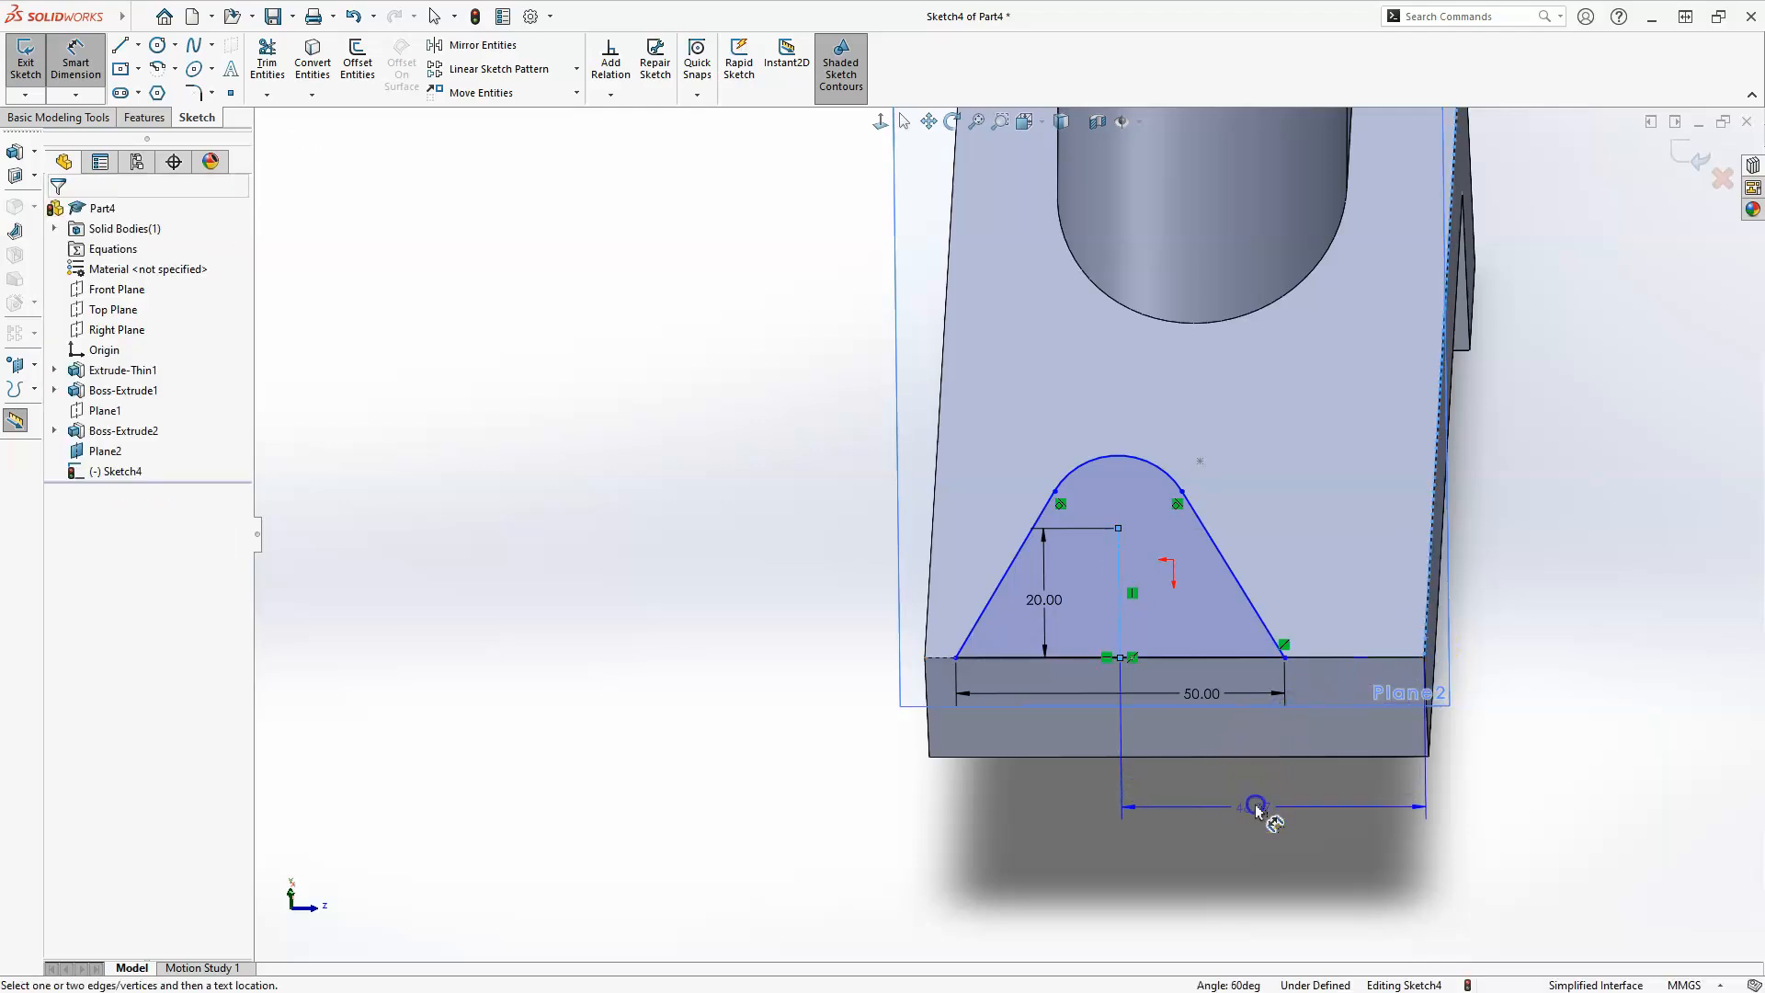
{"action": "left_click", "coordinate": [1255, 805]}
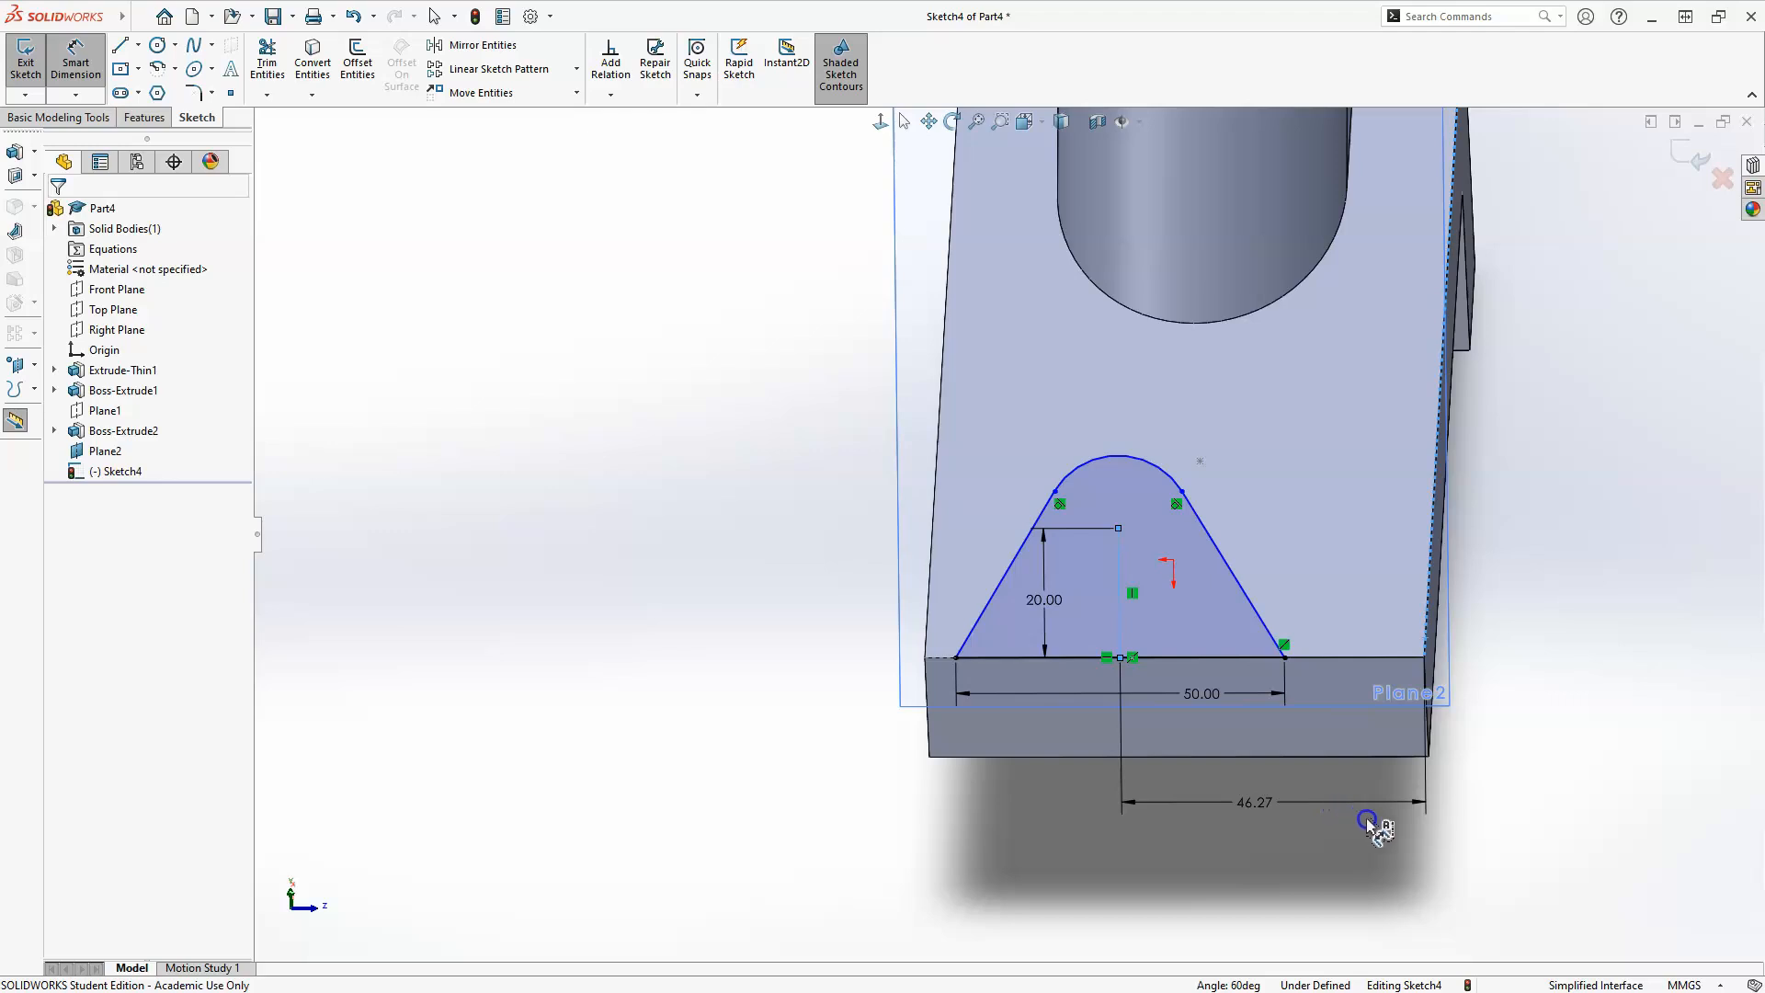
{"action": "type", "text": "76/"}
{"action": "key", "text": "Return"}
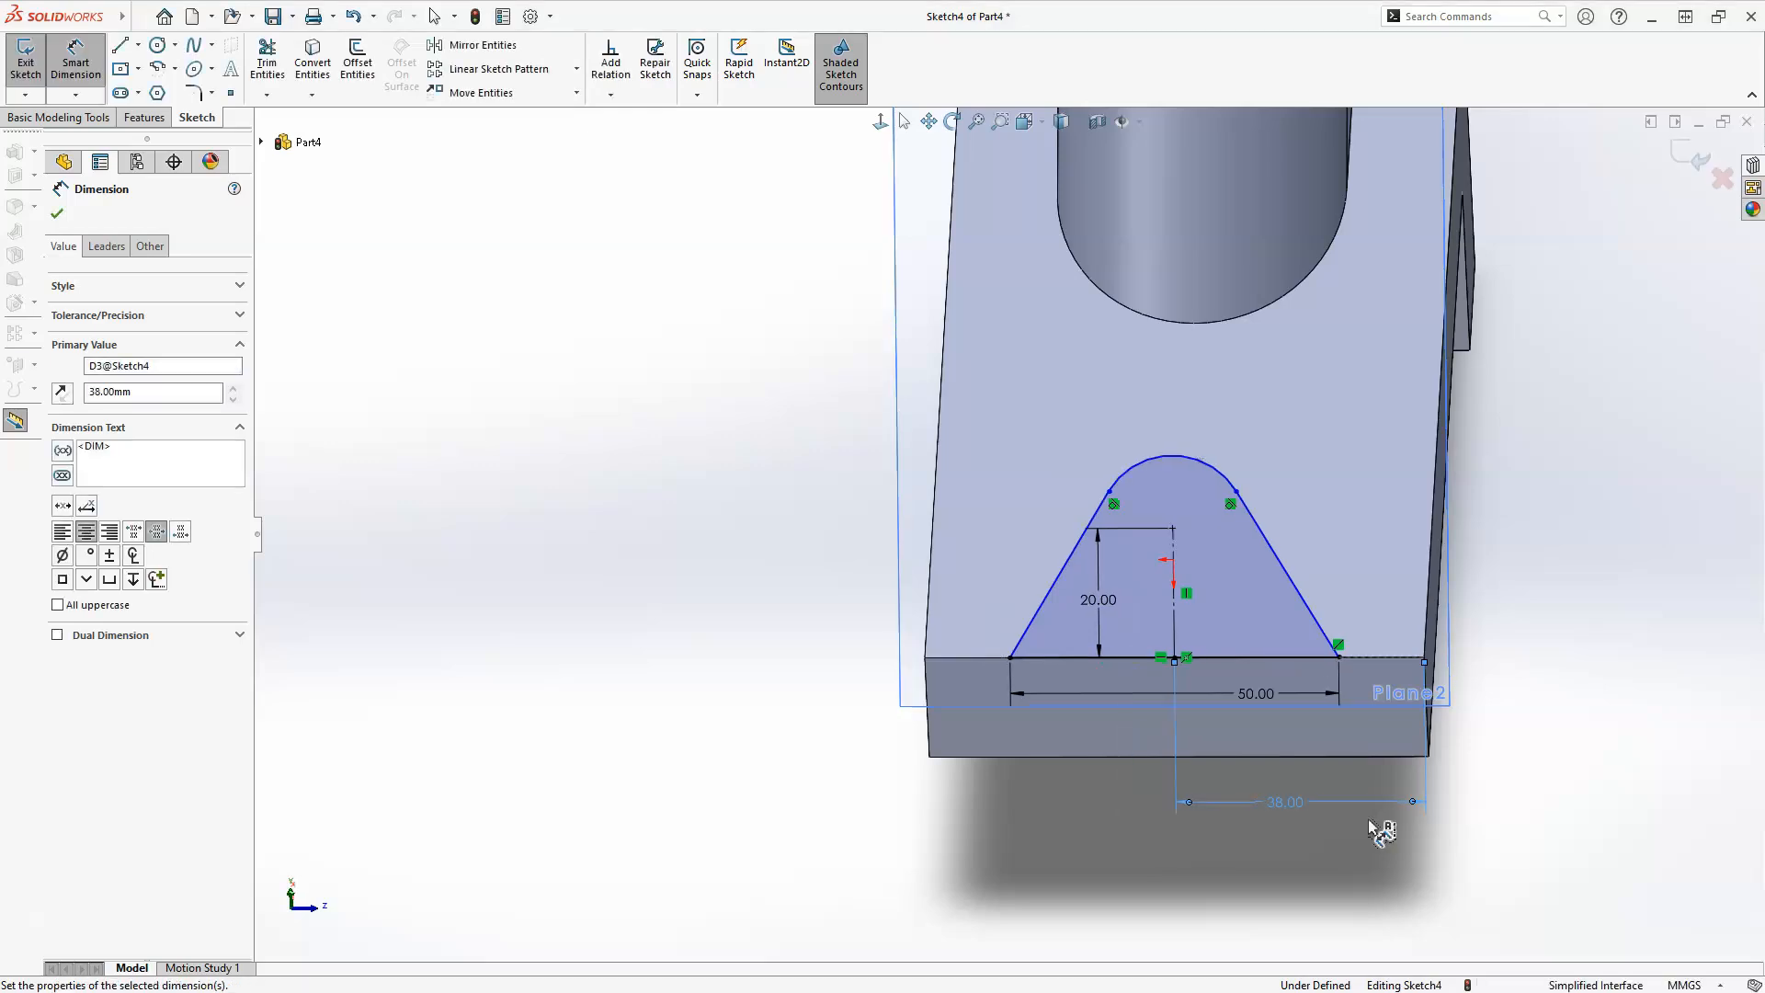
Dimension the radius of the profile's rounded top arc as 15 mm.
{"action": "left_click", "coordinate": [1103, 820]}
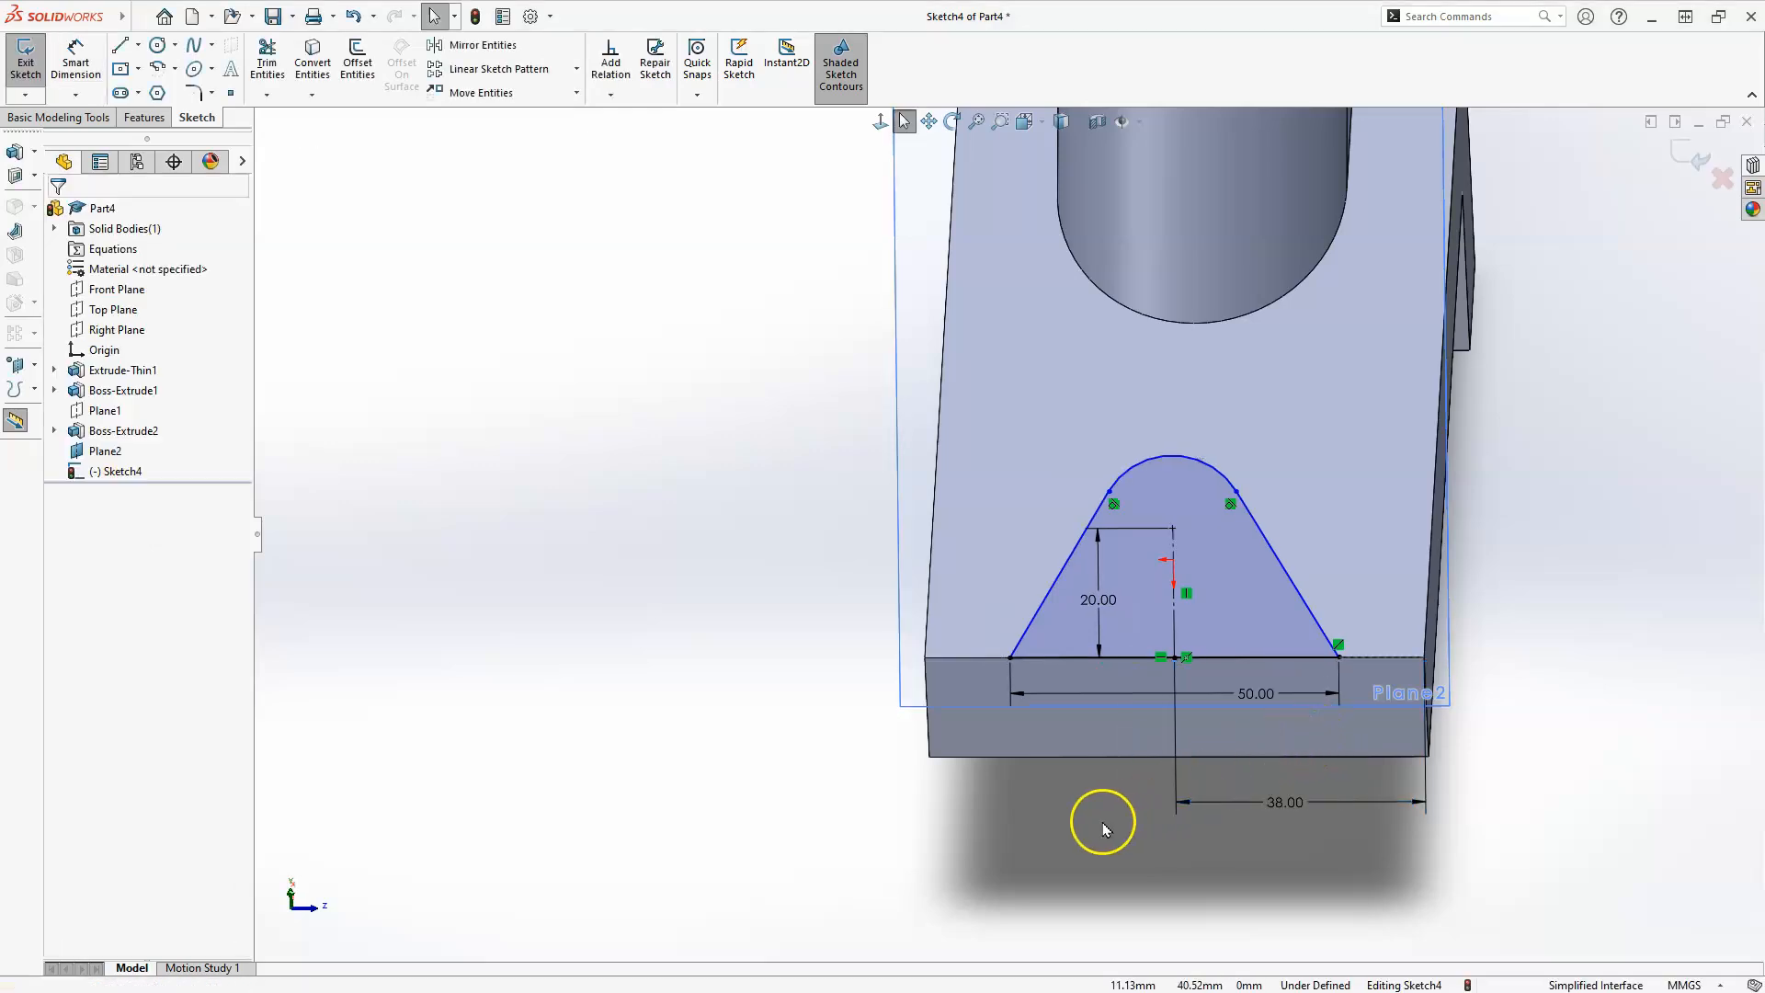
{"action": "scroll", "coordinate": [965, 577], "scroll_direction": "down", "scroll_amount": 1}
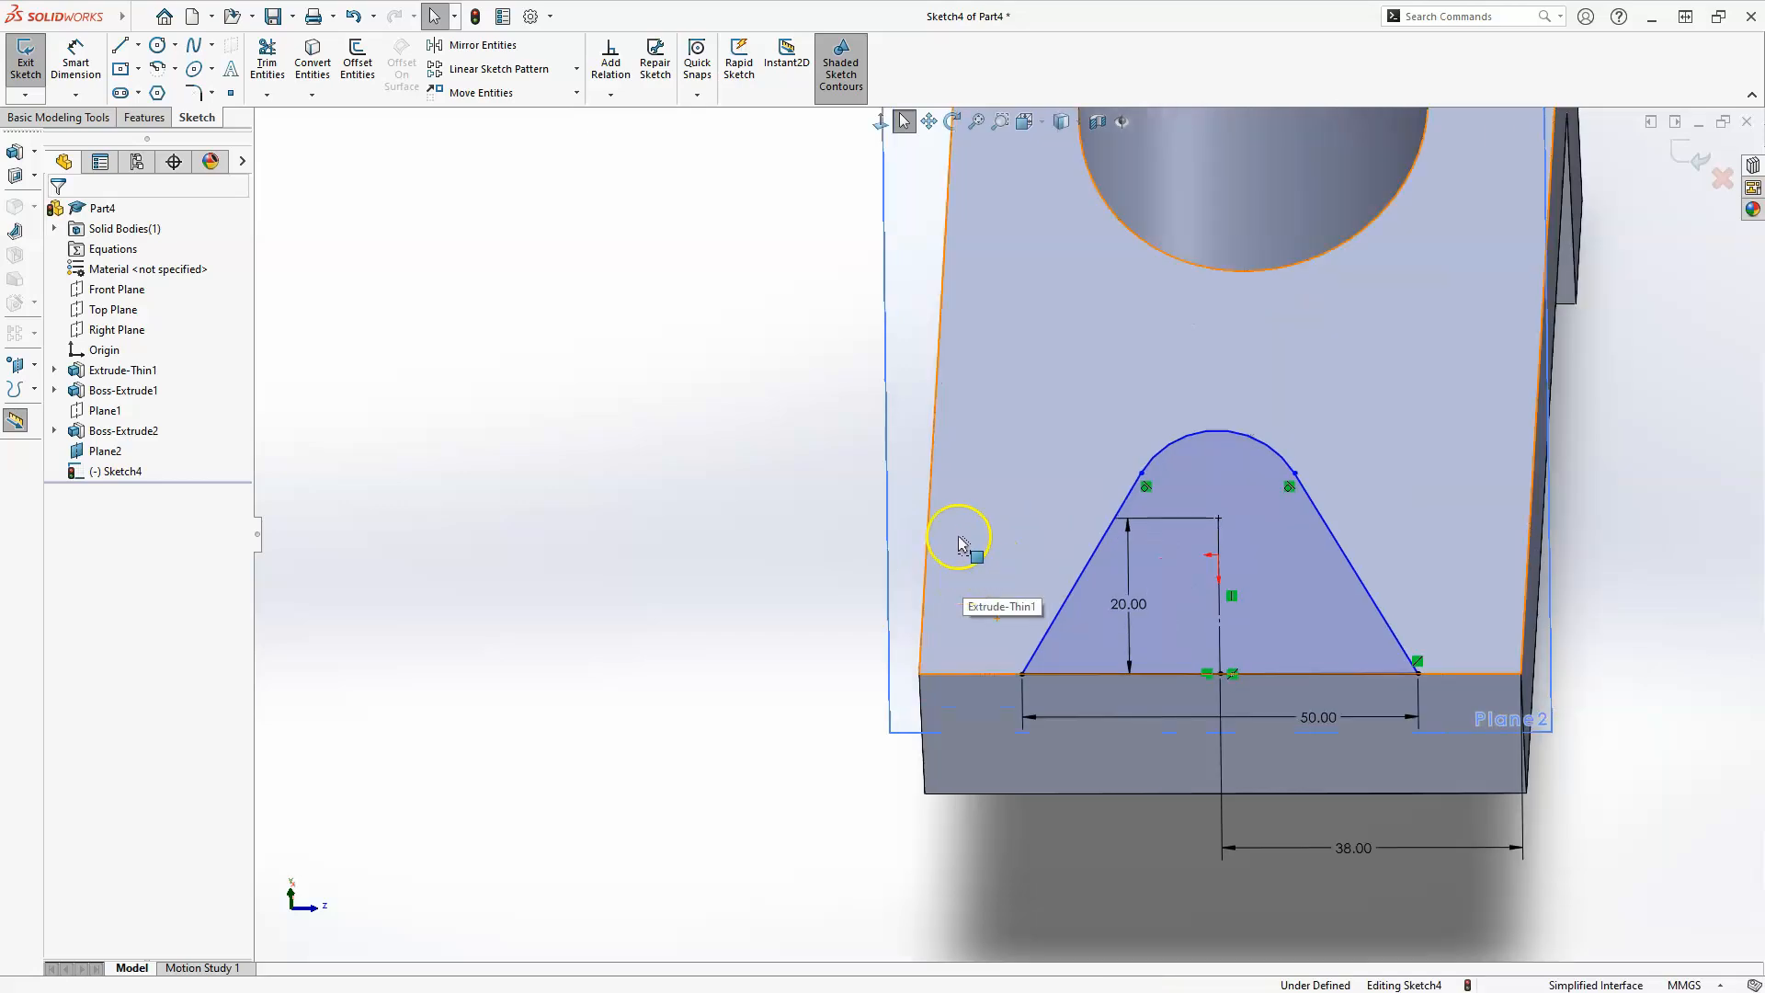
{"action": "left_click", "coordinate": [89, 62]}
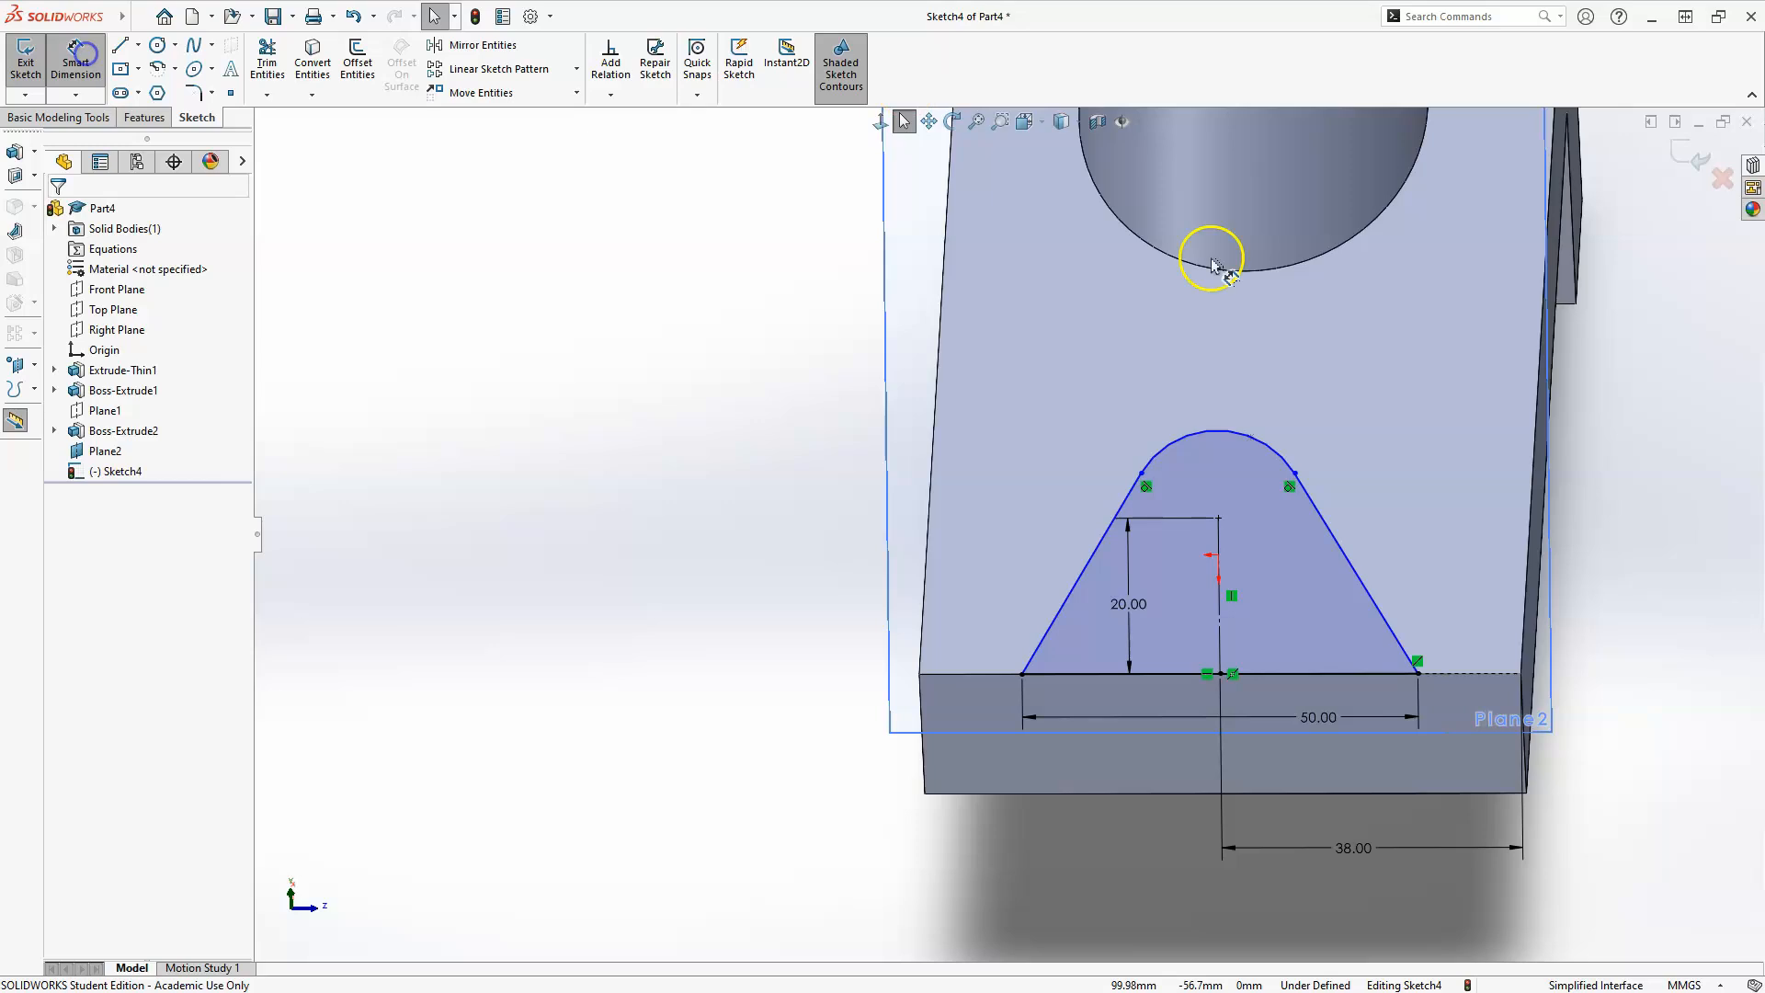
{"action": "left_click", "coordinate": [1311, 416]}
{"action": "left_click", "coordinate": [1309, 370]}
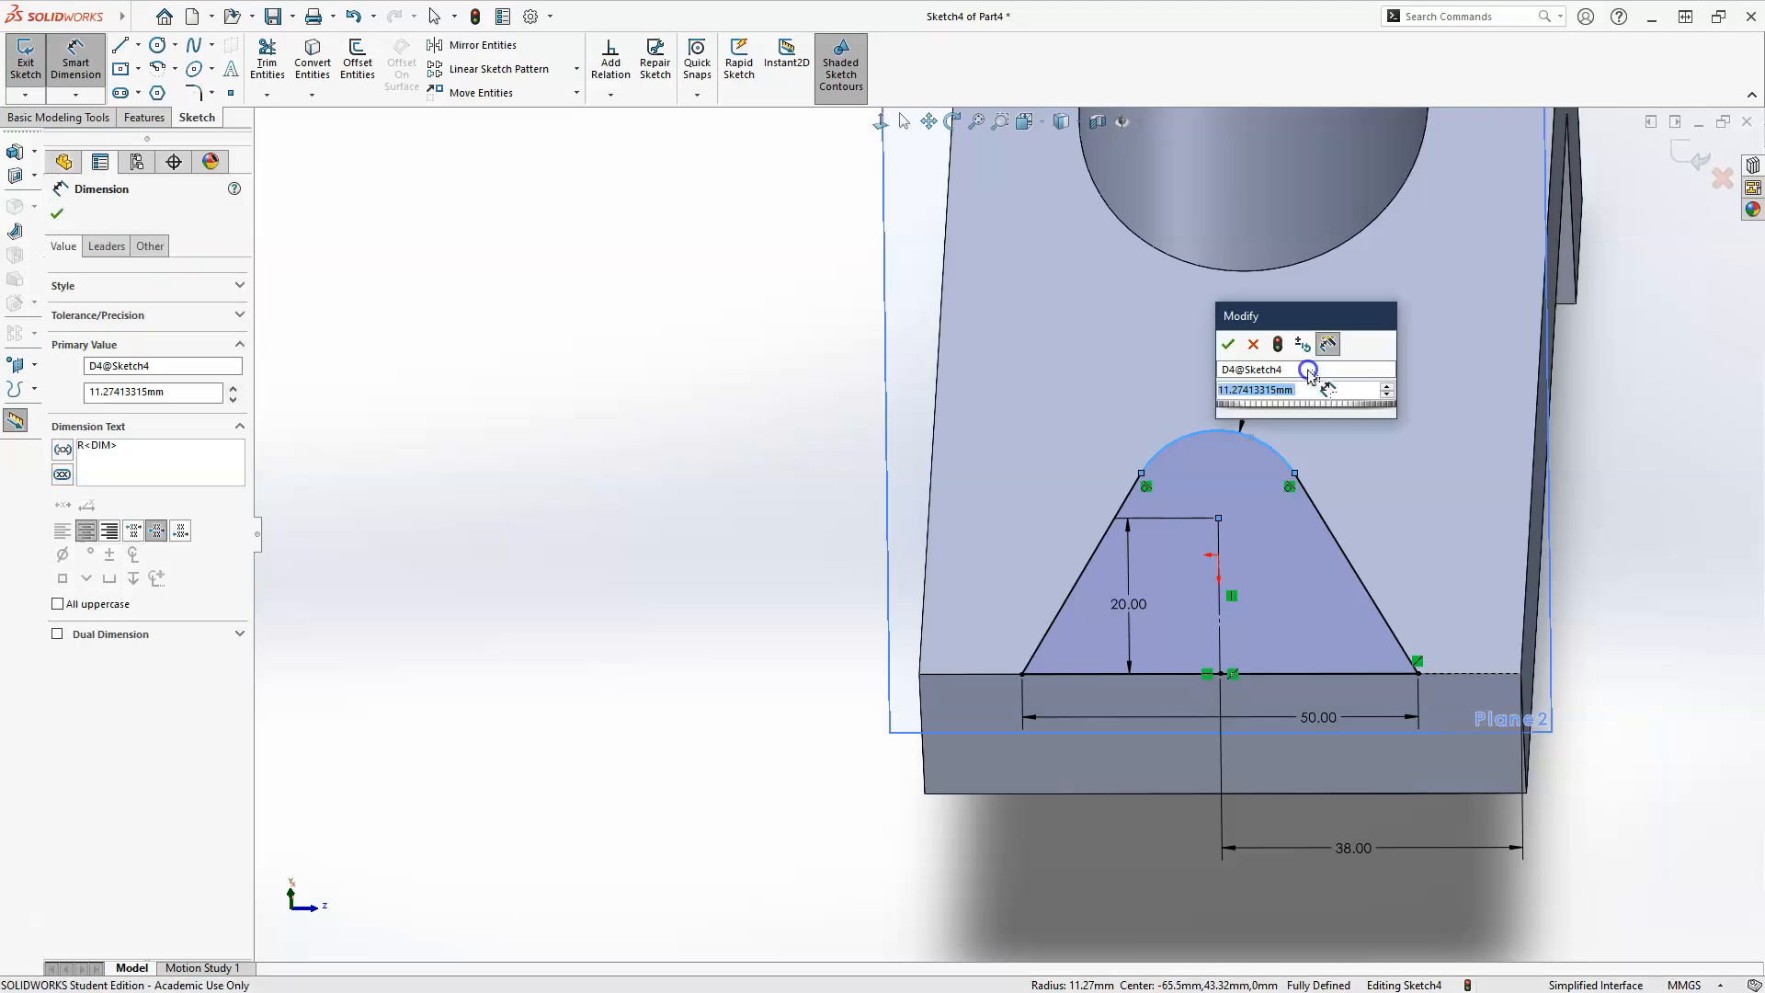
{"action": "type", "text": "15"}
{"action": "key", "text": "Return"}
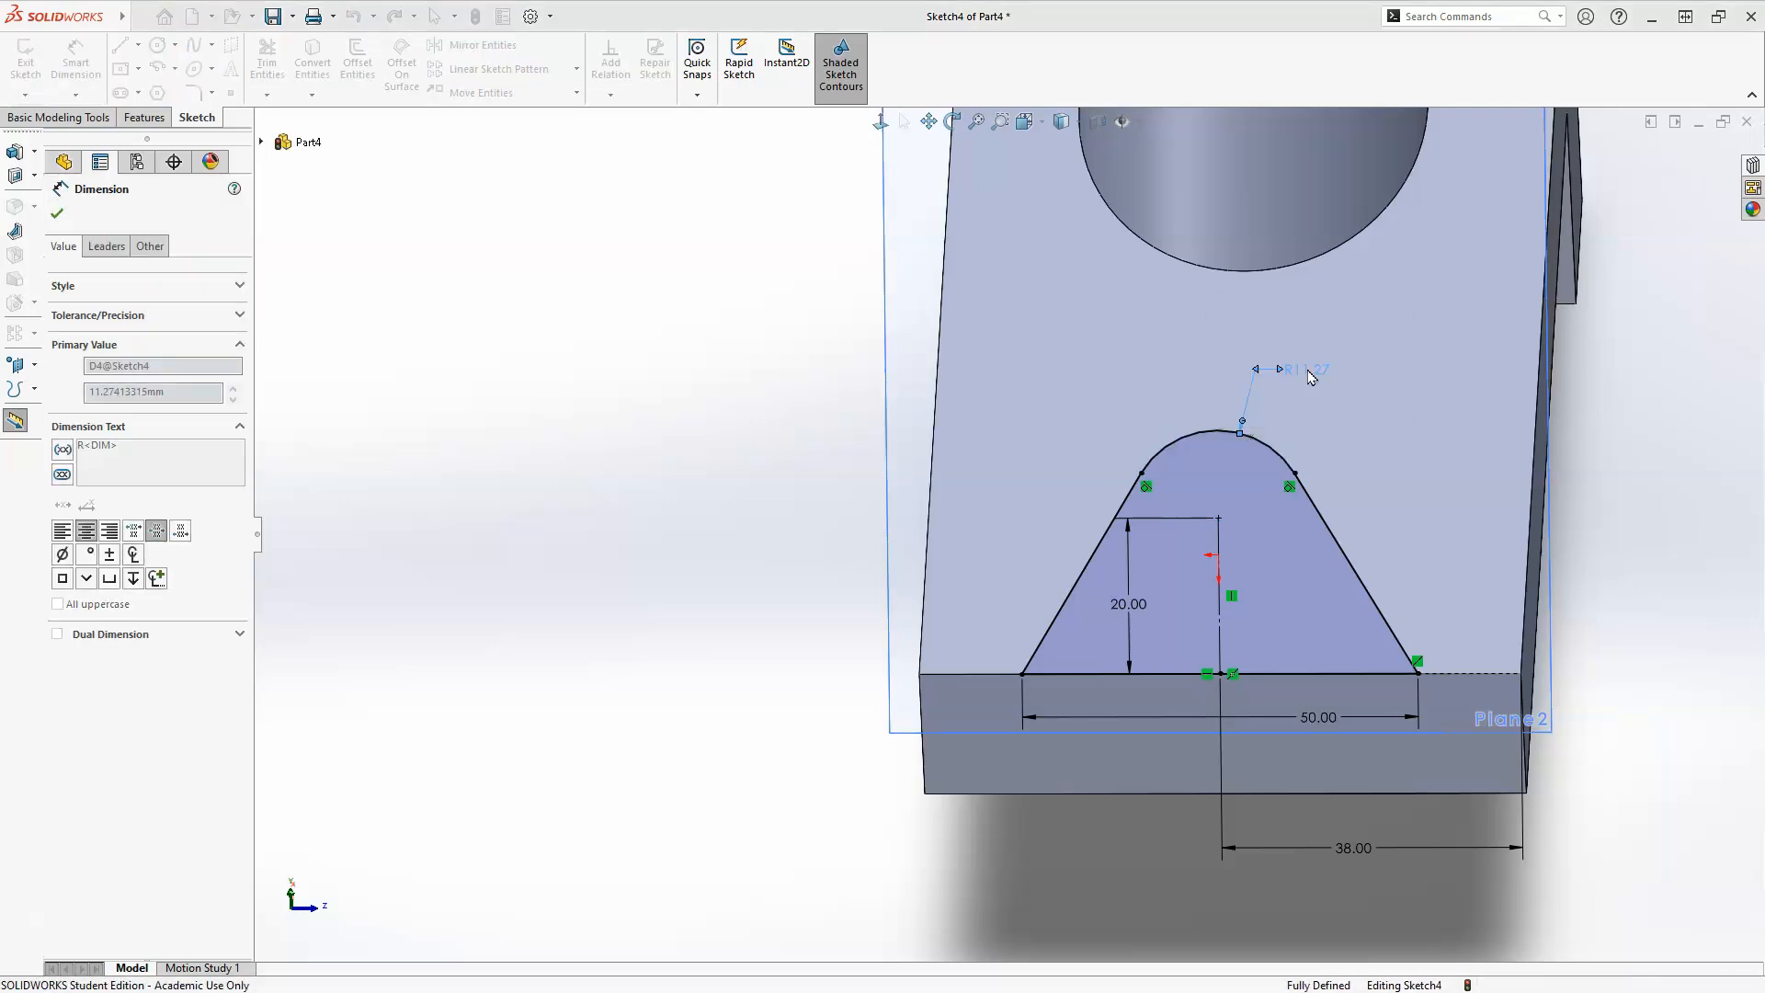
{"action": "left_click", "coordinate": [1203, 897]}
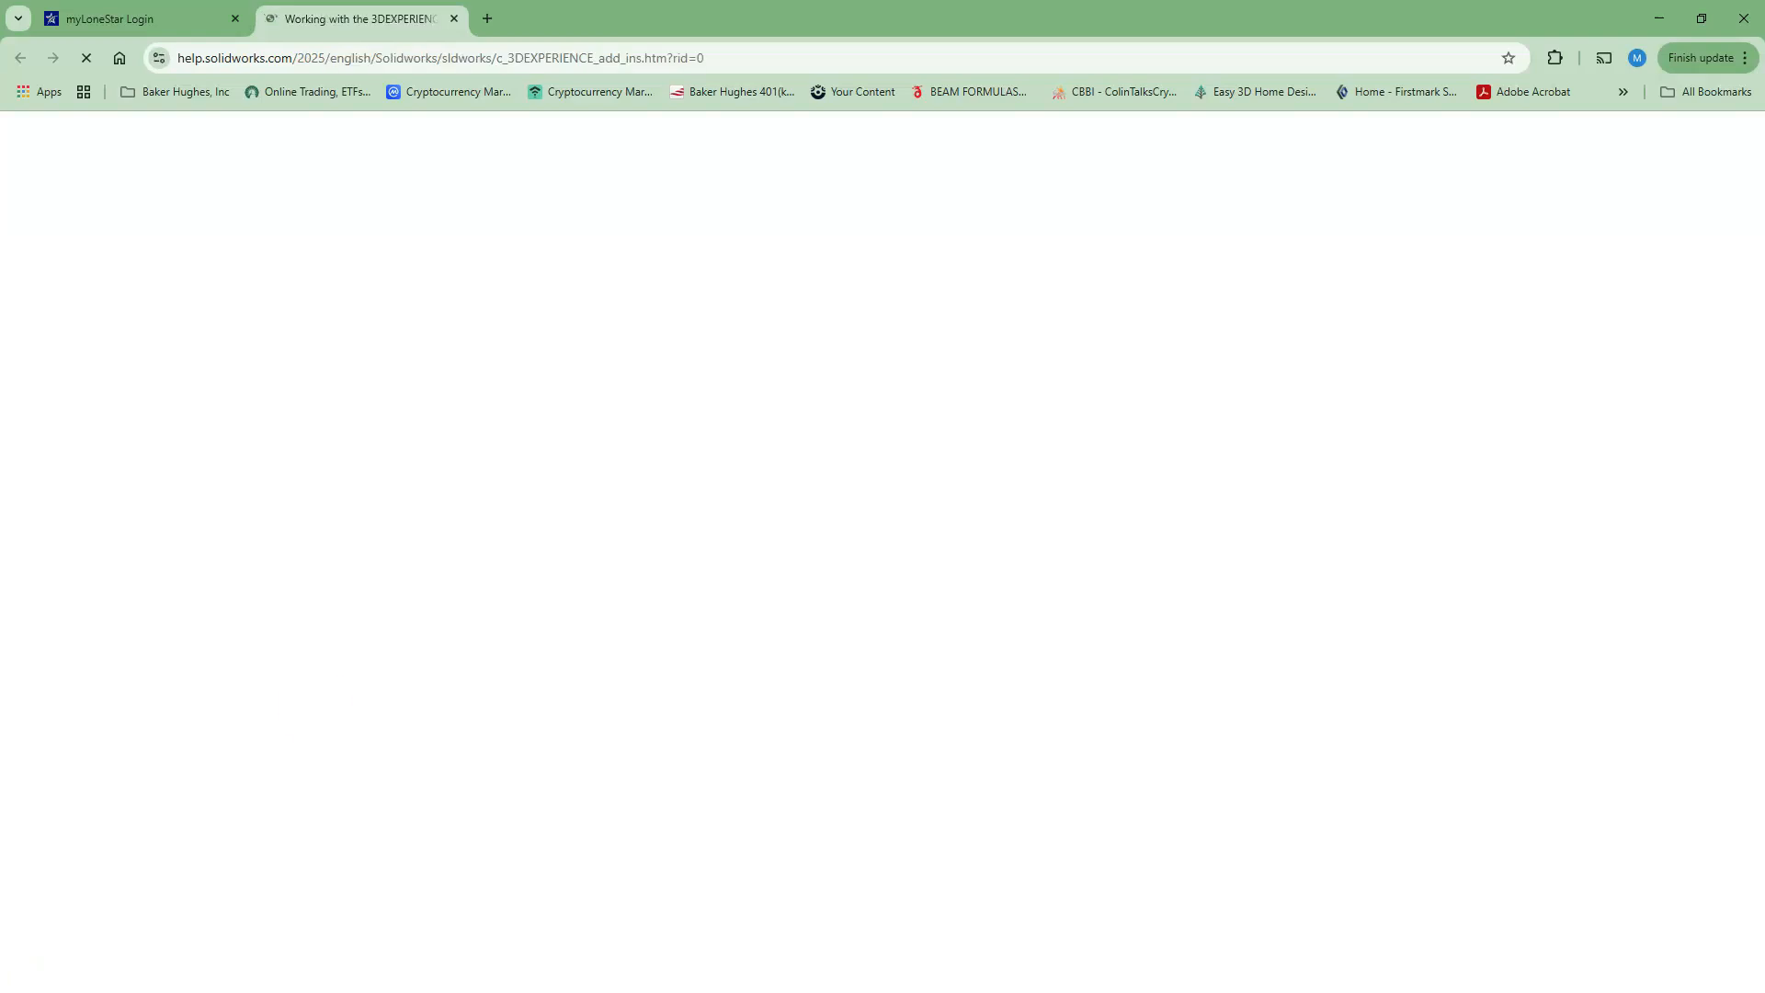
{"action": "left_click", "coordinate": [1657, 19]}
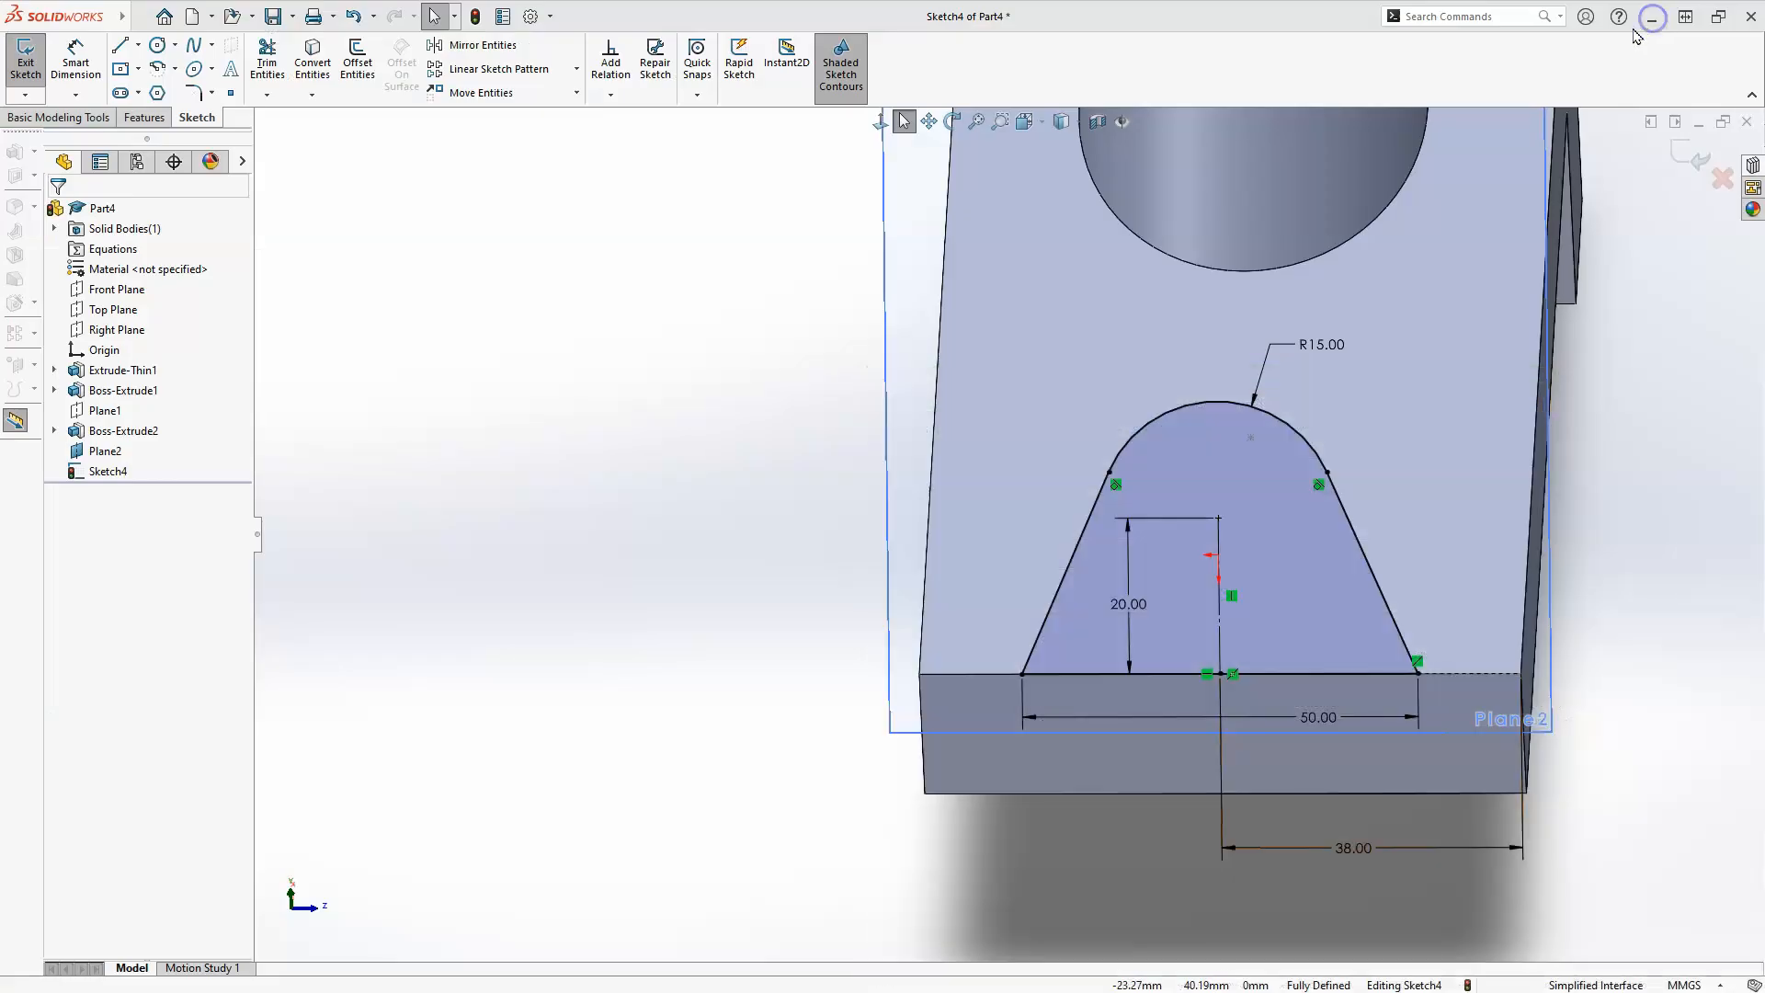
{"action": "left_click", "coordinate": [642, 676]}
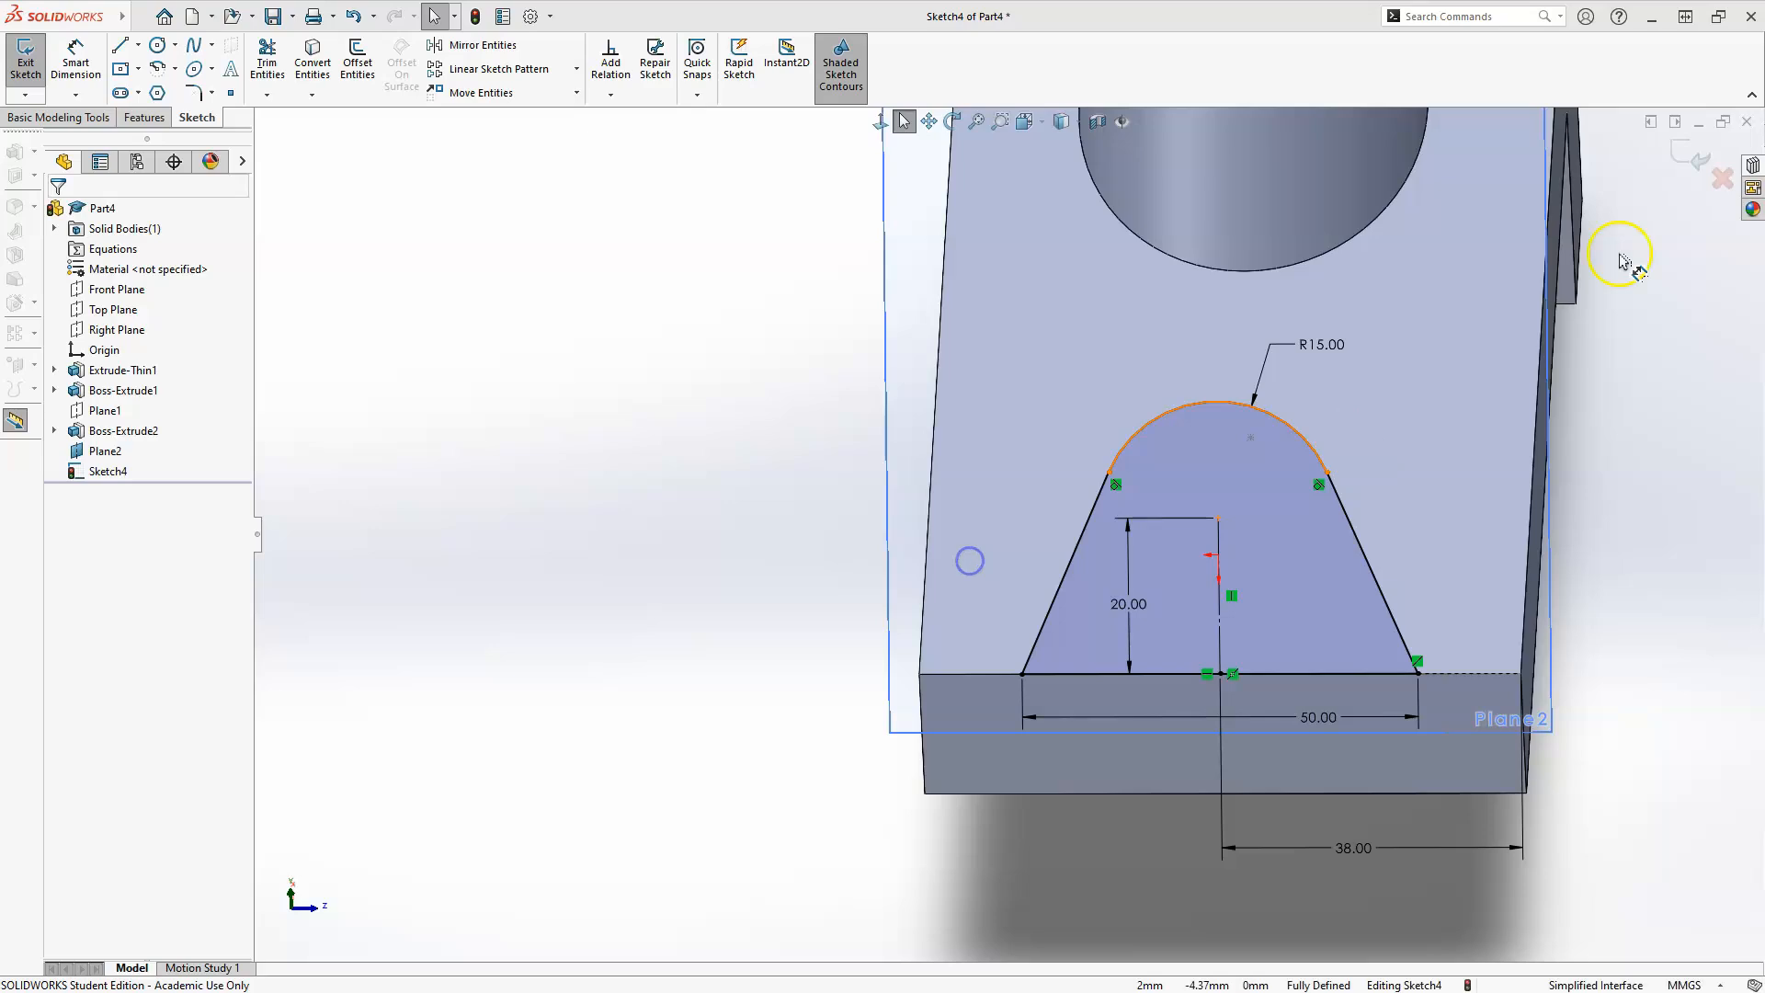
Extrude the tapered, round-topped profile with the Up To Body end condition onto the existing solid body, with the result merged.
{"action": "mouse_move", "coordinate": [808, 540]}
{"action": "middle_mouse_down"}
{"action": "mouse_move", "coordinate": [957, 586]}
{"action": "mouse_move", "coordinate": [923, 611]}
{"action": "mouse_move", "coordinate": [1017, 484]}
{"action": "middle_mouse_up"}
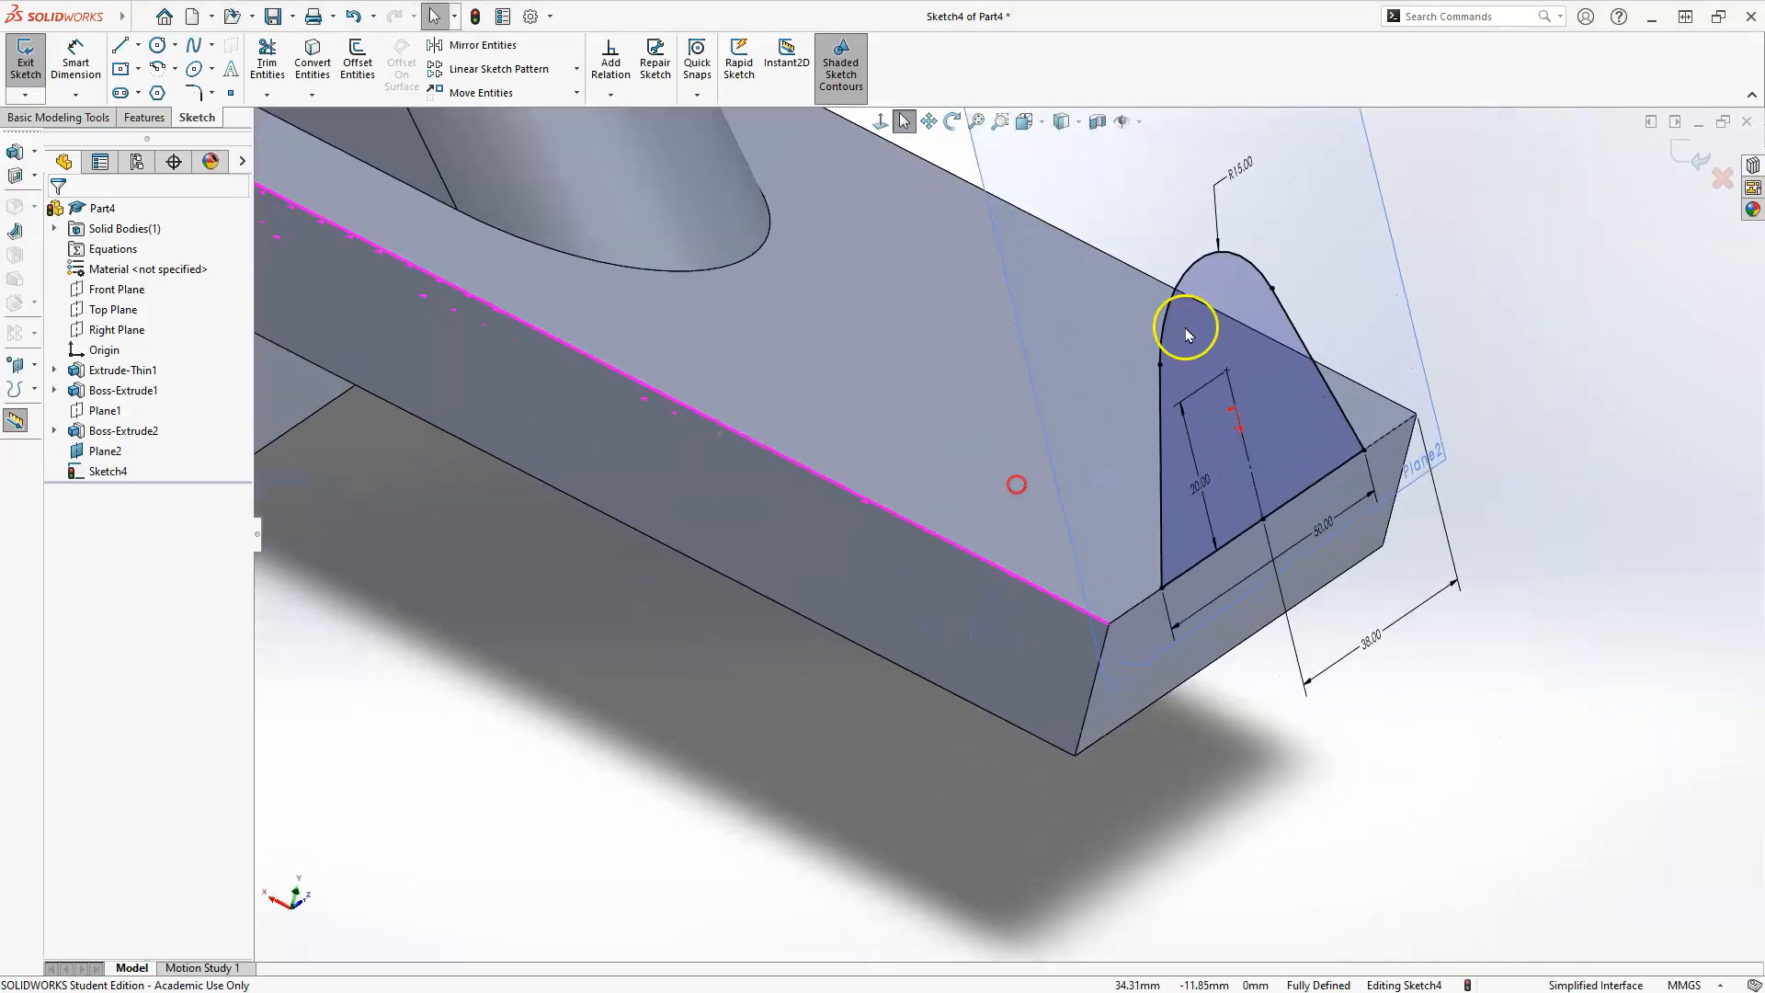
{"action": "left_click", "coordinate": [1682, 159]}
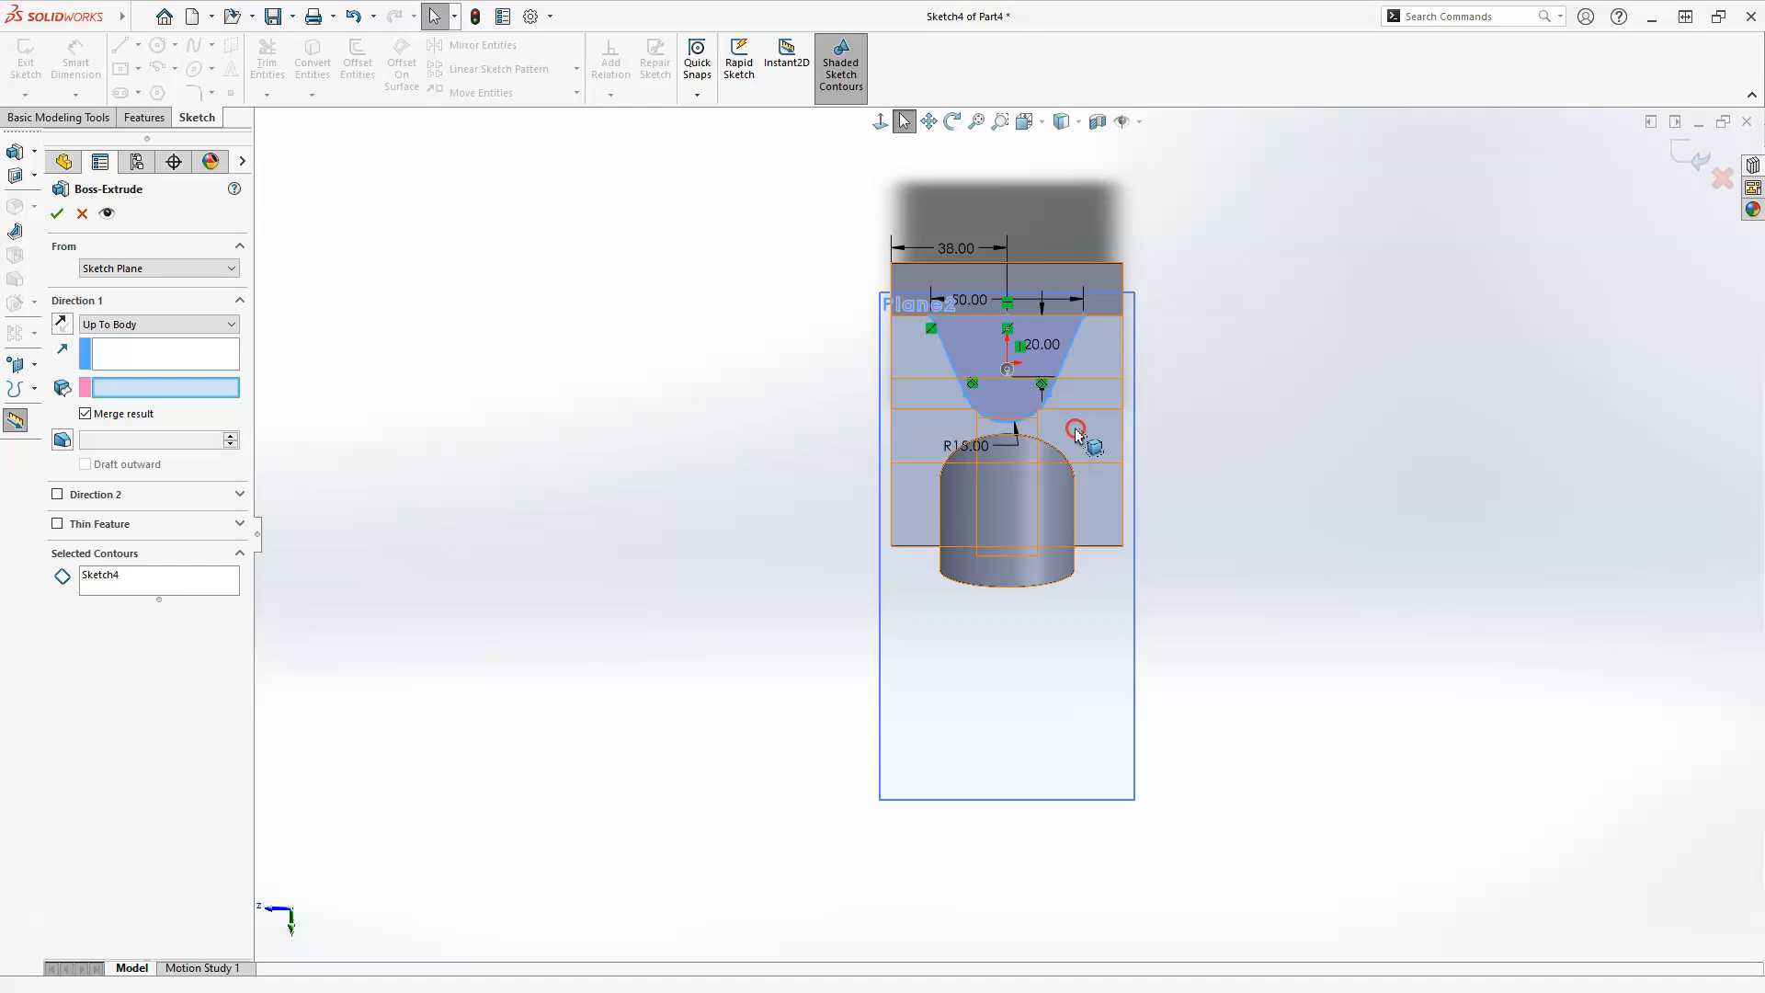
{"action": "mouse_move", "coordinate": [1046, 625]}
{"action": "middle_mouse_down"}
{"action": "mouse_move", "coordinate": [779, 321]}
{"action": "mouse_move", "coordinate": [729, 555]}
{"action": "mouse_move", "coordinate": [855, 721]}
{"action": "mouse_move", "coordinate": [906, 622]}
{"action": "mouse_move", "coordinate": [859, 540]}
{"action": "middle_mouse_up"}
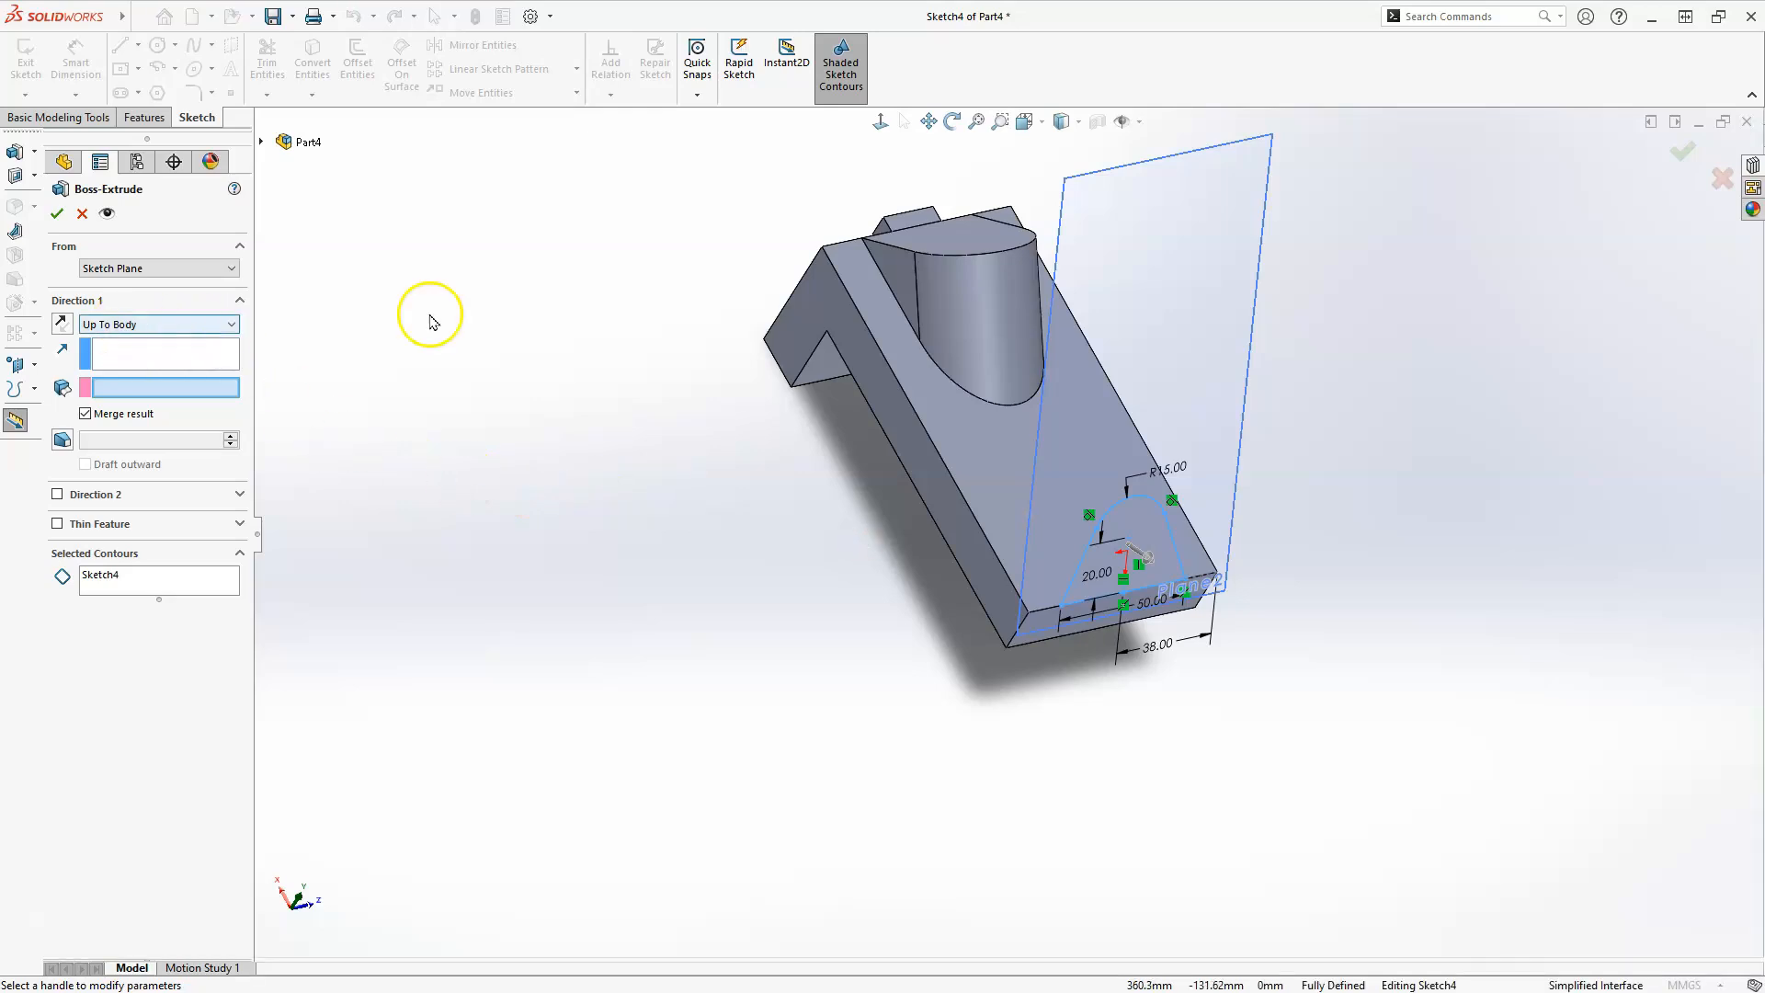
{"action": "left_click", "coordinate": [992, 475]}
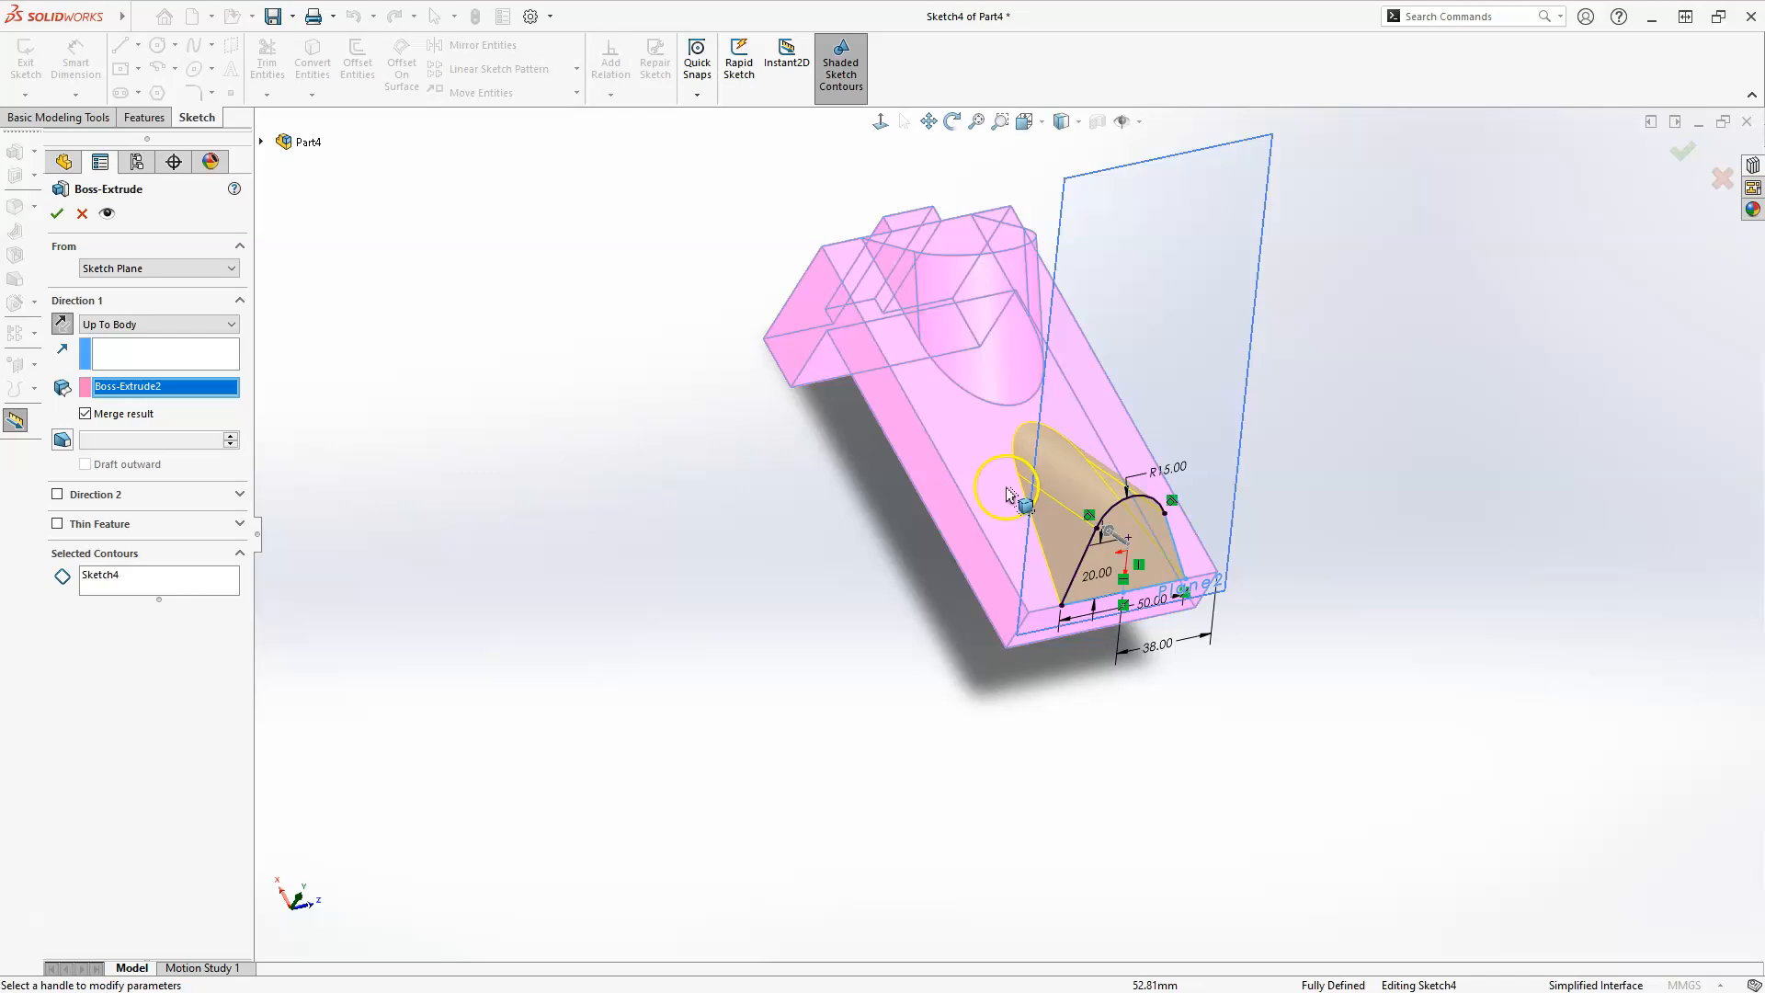
{"action": "left_click", "coordinate": [60, 213]}
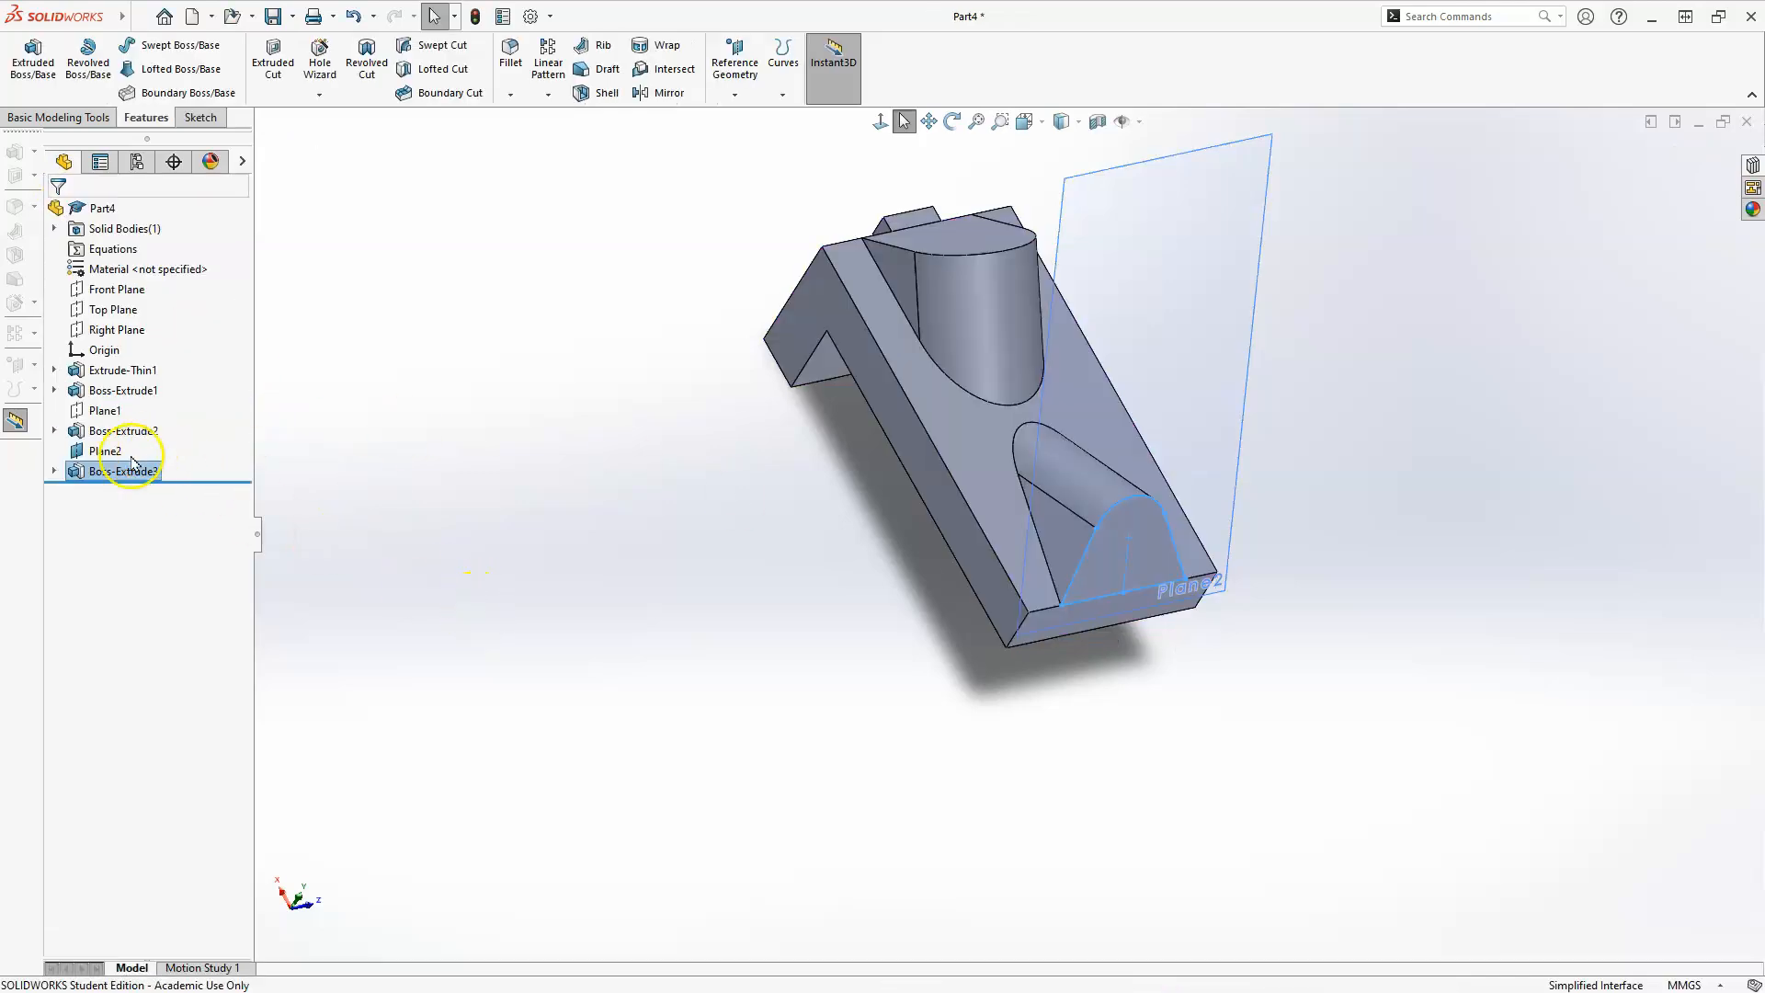
Hide the angled reference plane Plane2.
{"action": "left_click", "coordinate": [101, 451]}
{"action": "right_click", "coordinate": [100, 452]}
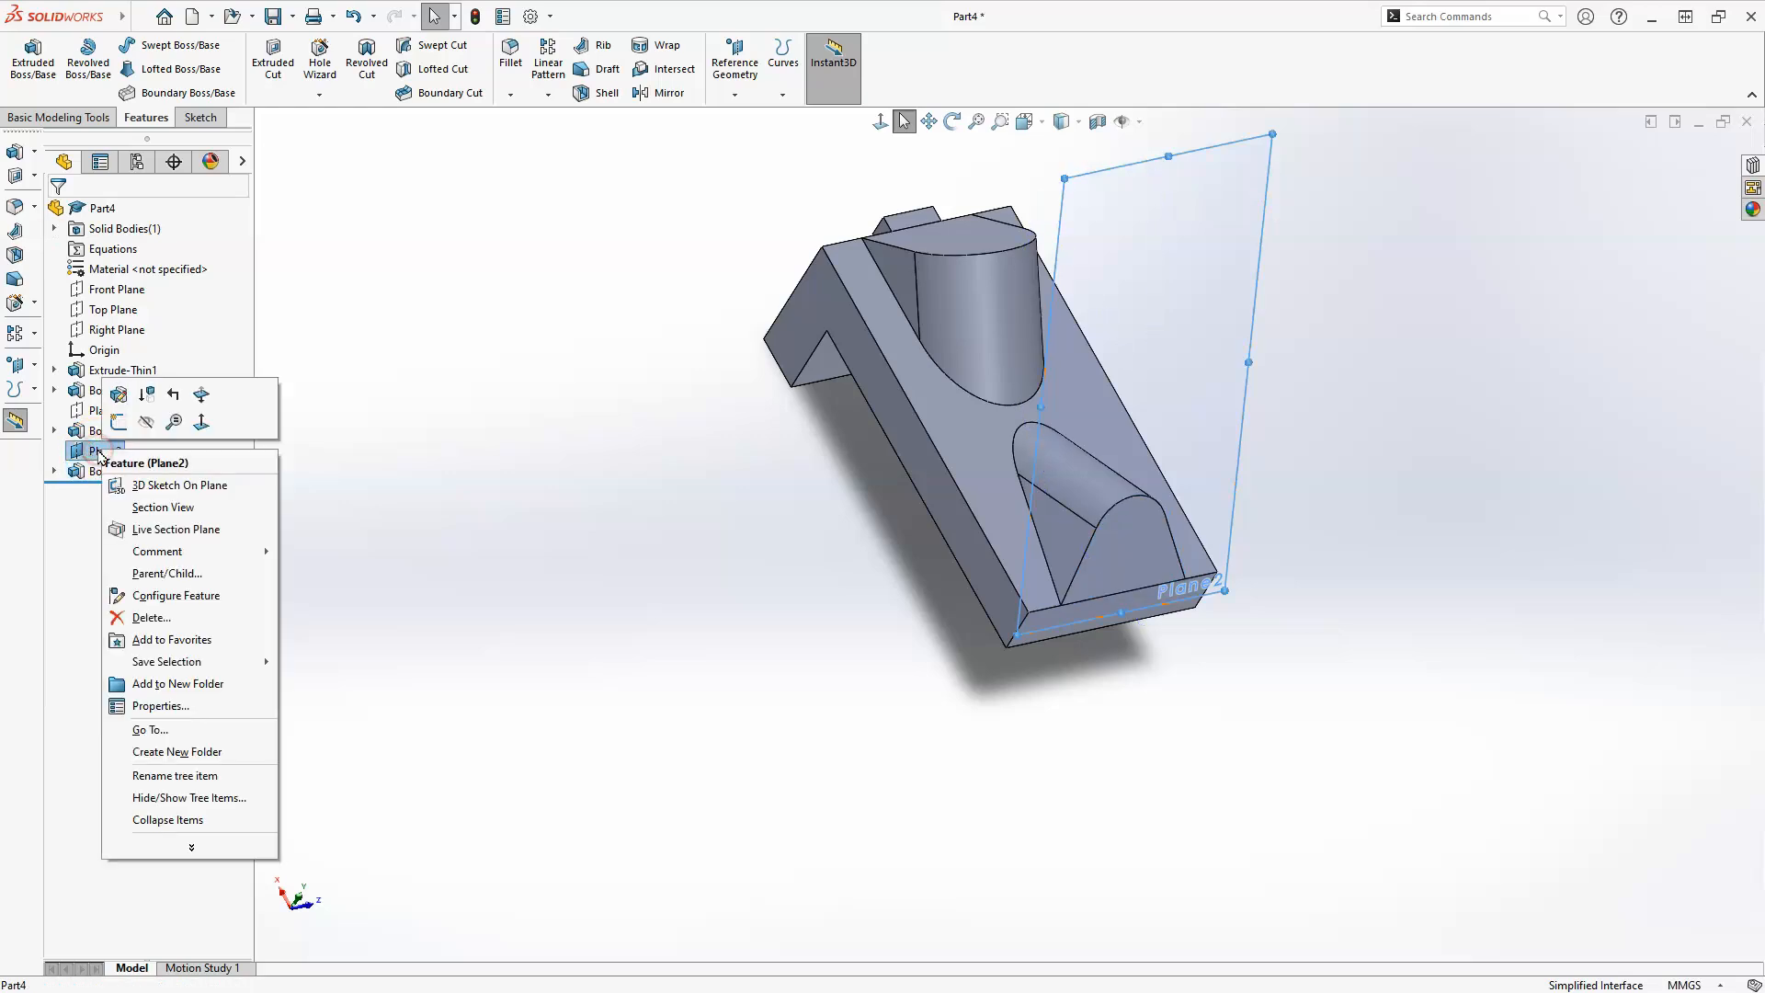
{"action": "left_click", "coordinate": [146, 421]}
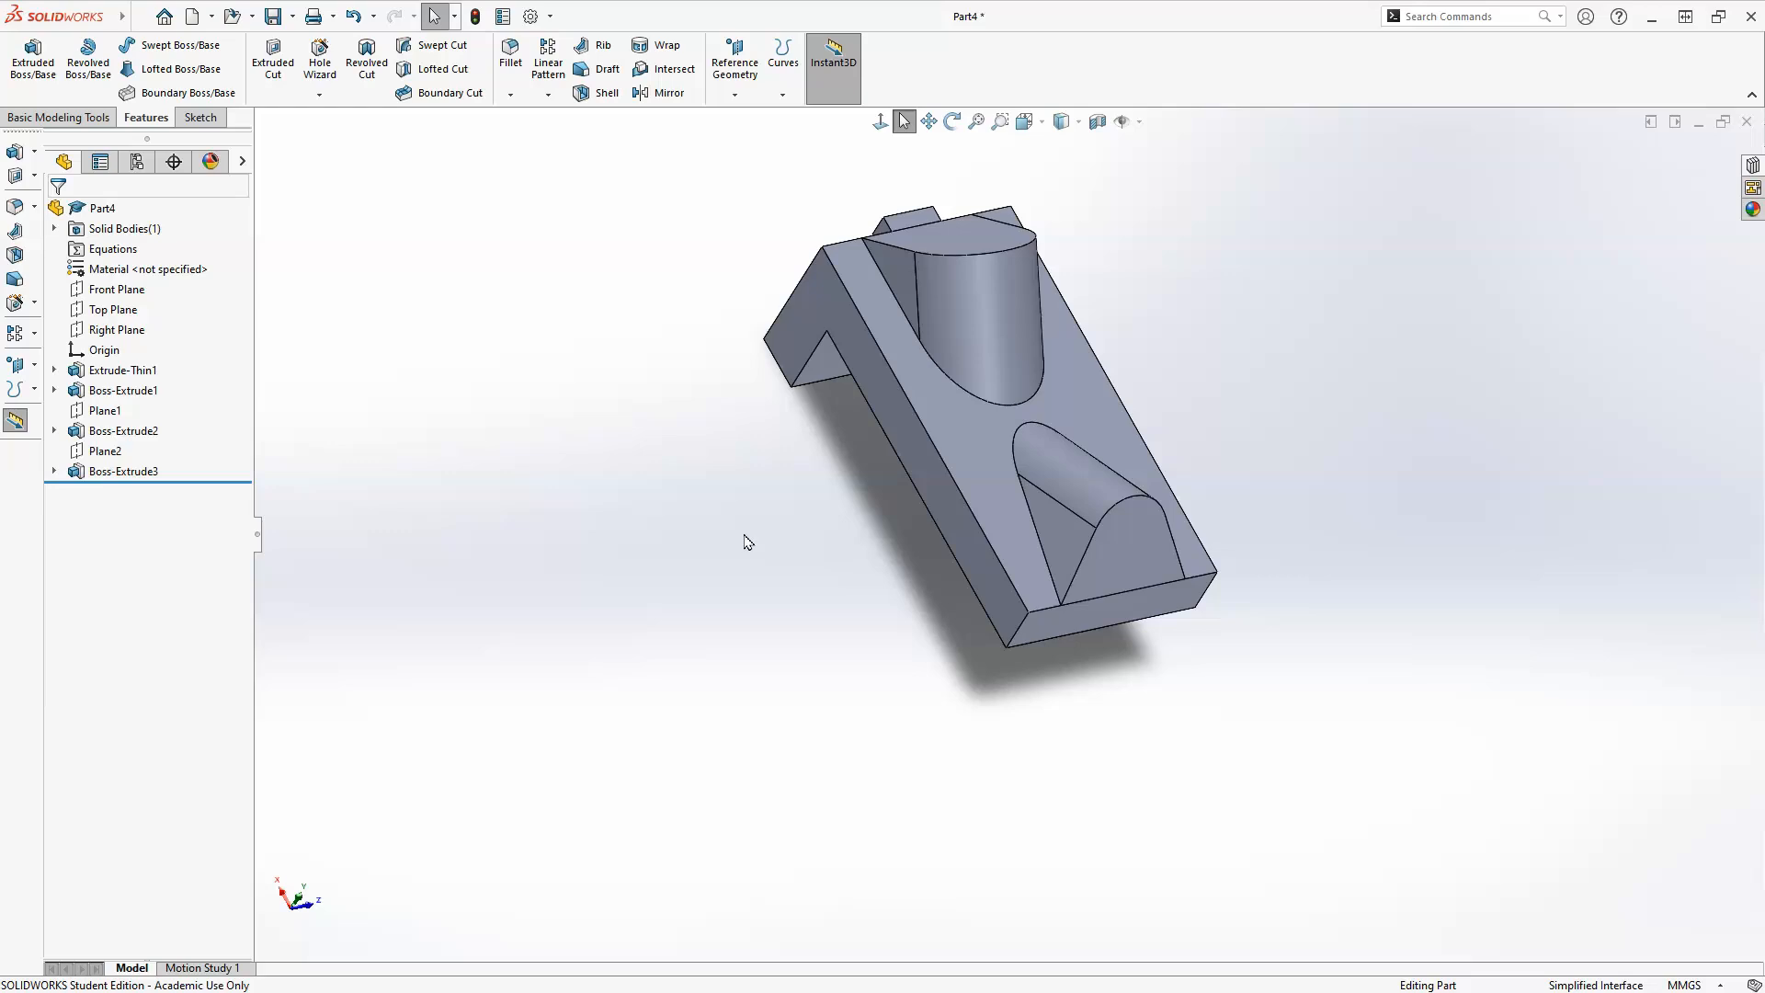
Chamfer the two short corner edges at the plate's free end with 10 mm at 45°.
{"action": "left_click", "coordinate": [510, 95]}
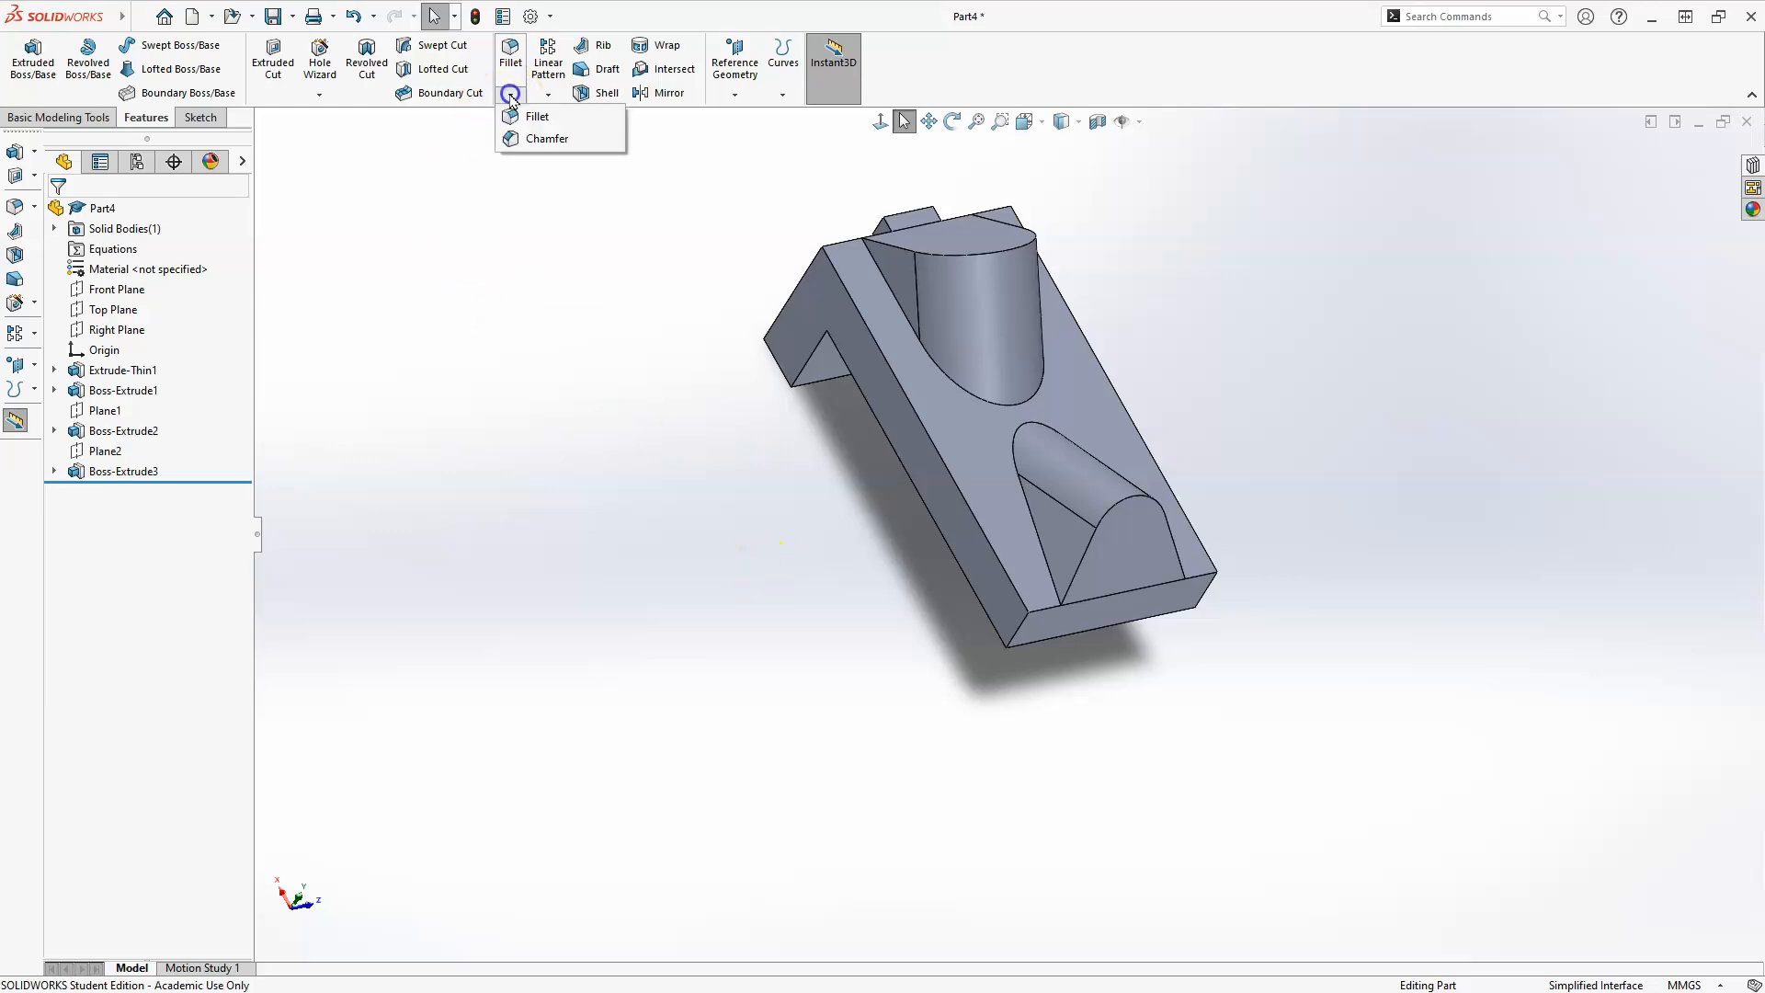
{"action": "left_click", "coordinate": [538, 137]}
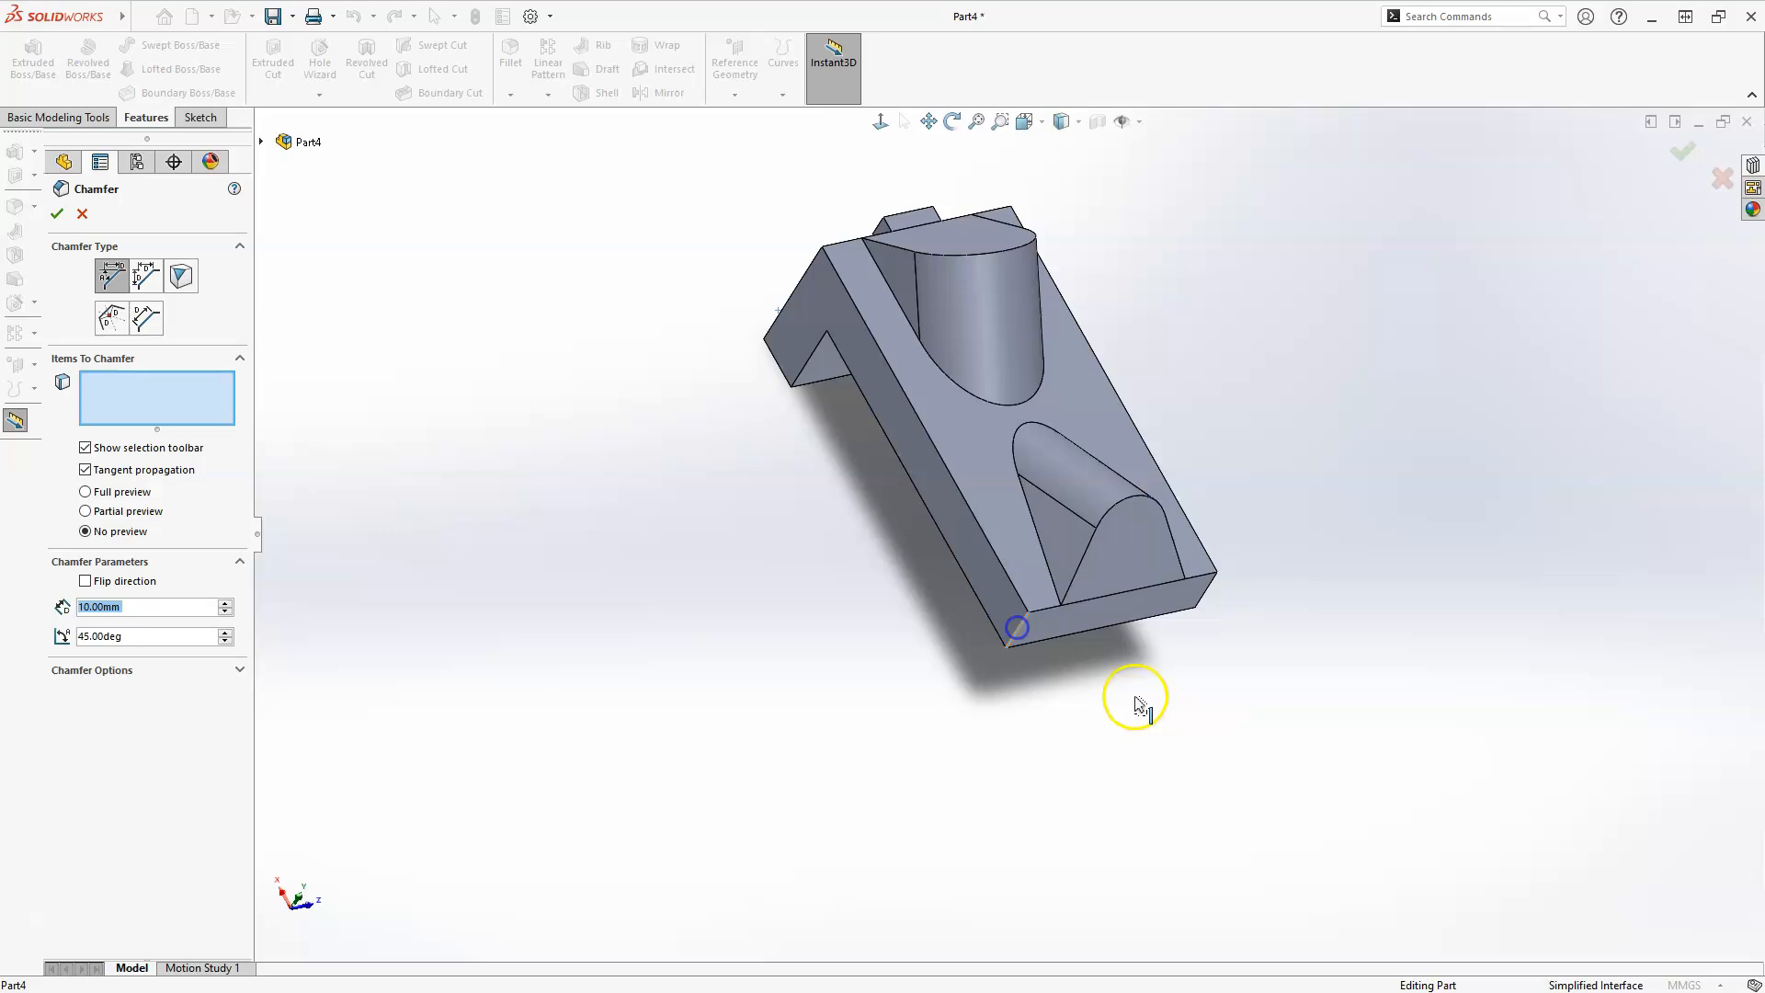
{"action": "left_click", "coordinate": [1019, 634]}
{"action": "middle_click_drag", "start_coordinate": [1072, 638], "coordinate": [885, 613]}
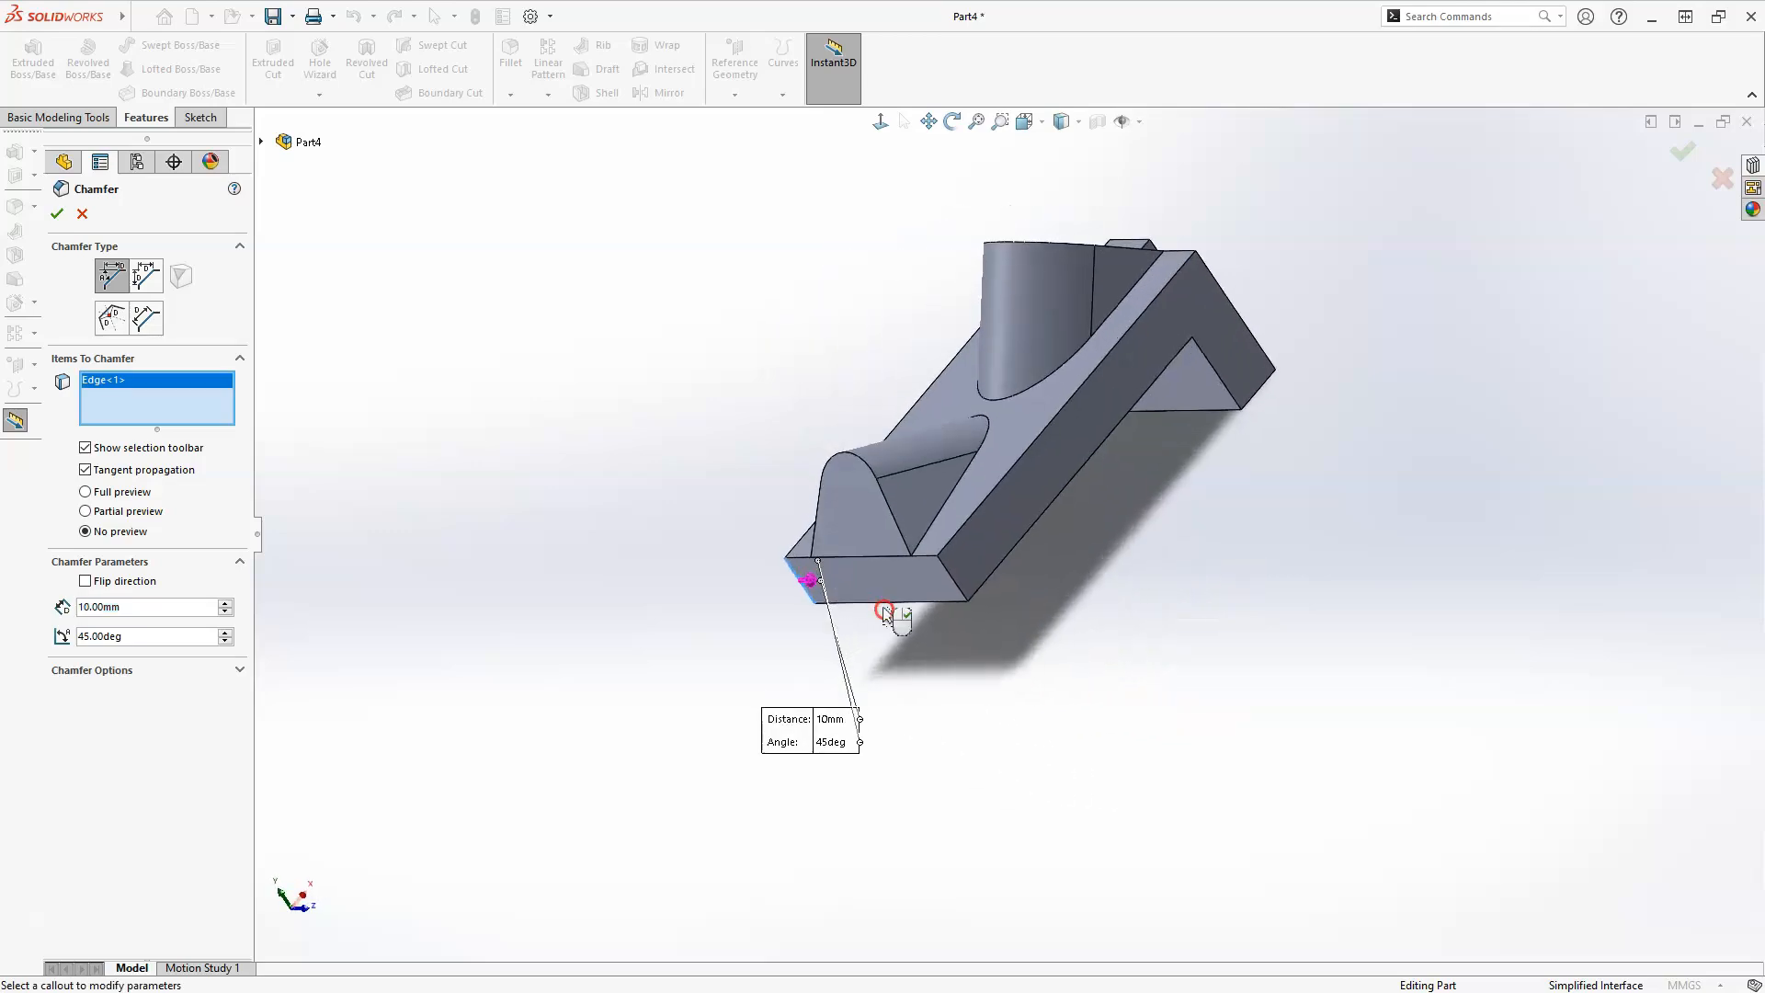
{"action": "left_click", "coordinate": [958, 594]}
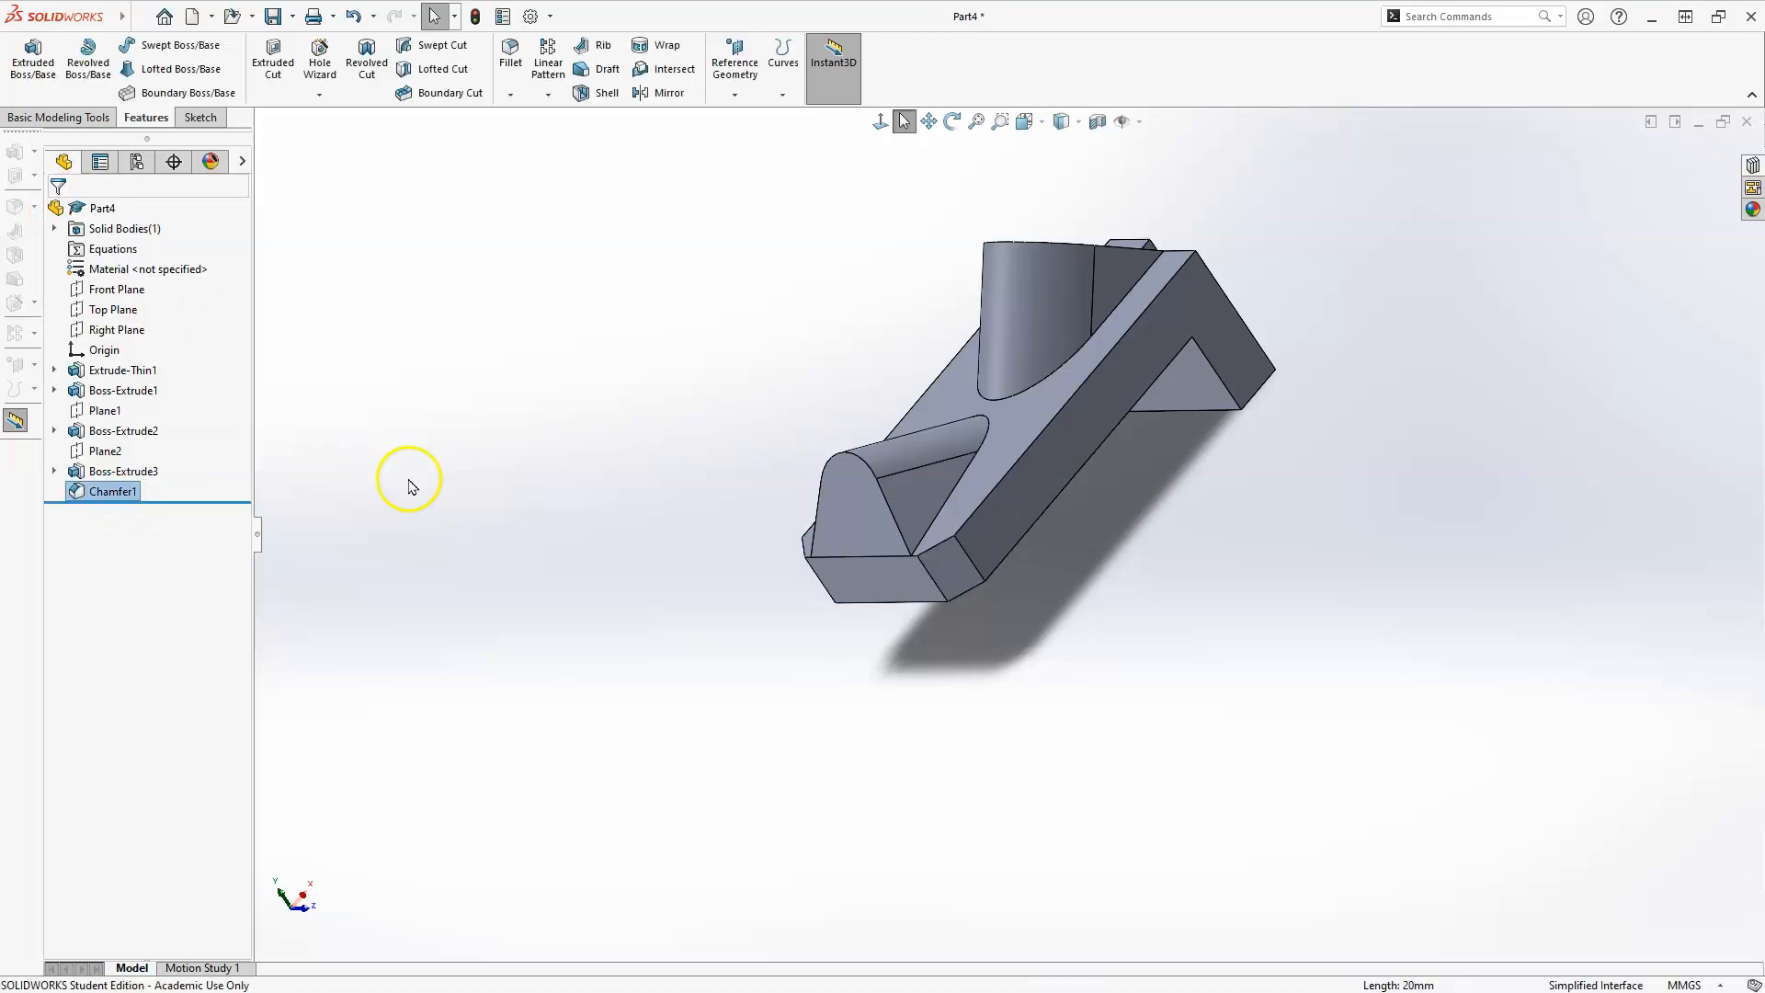
Fillet the two lower corner edges of the vertical leg with a 14 mm radius.
{"action": "middle_click_drag", "start_coordinate": [1225, 512], "coordinate": [921, 507]}
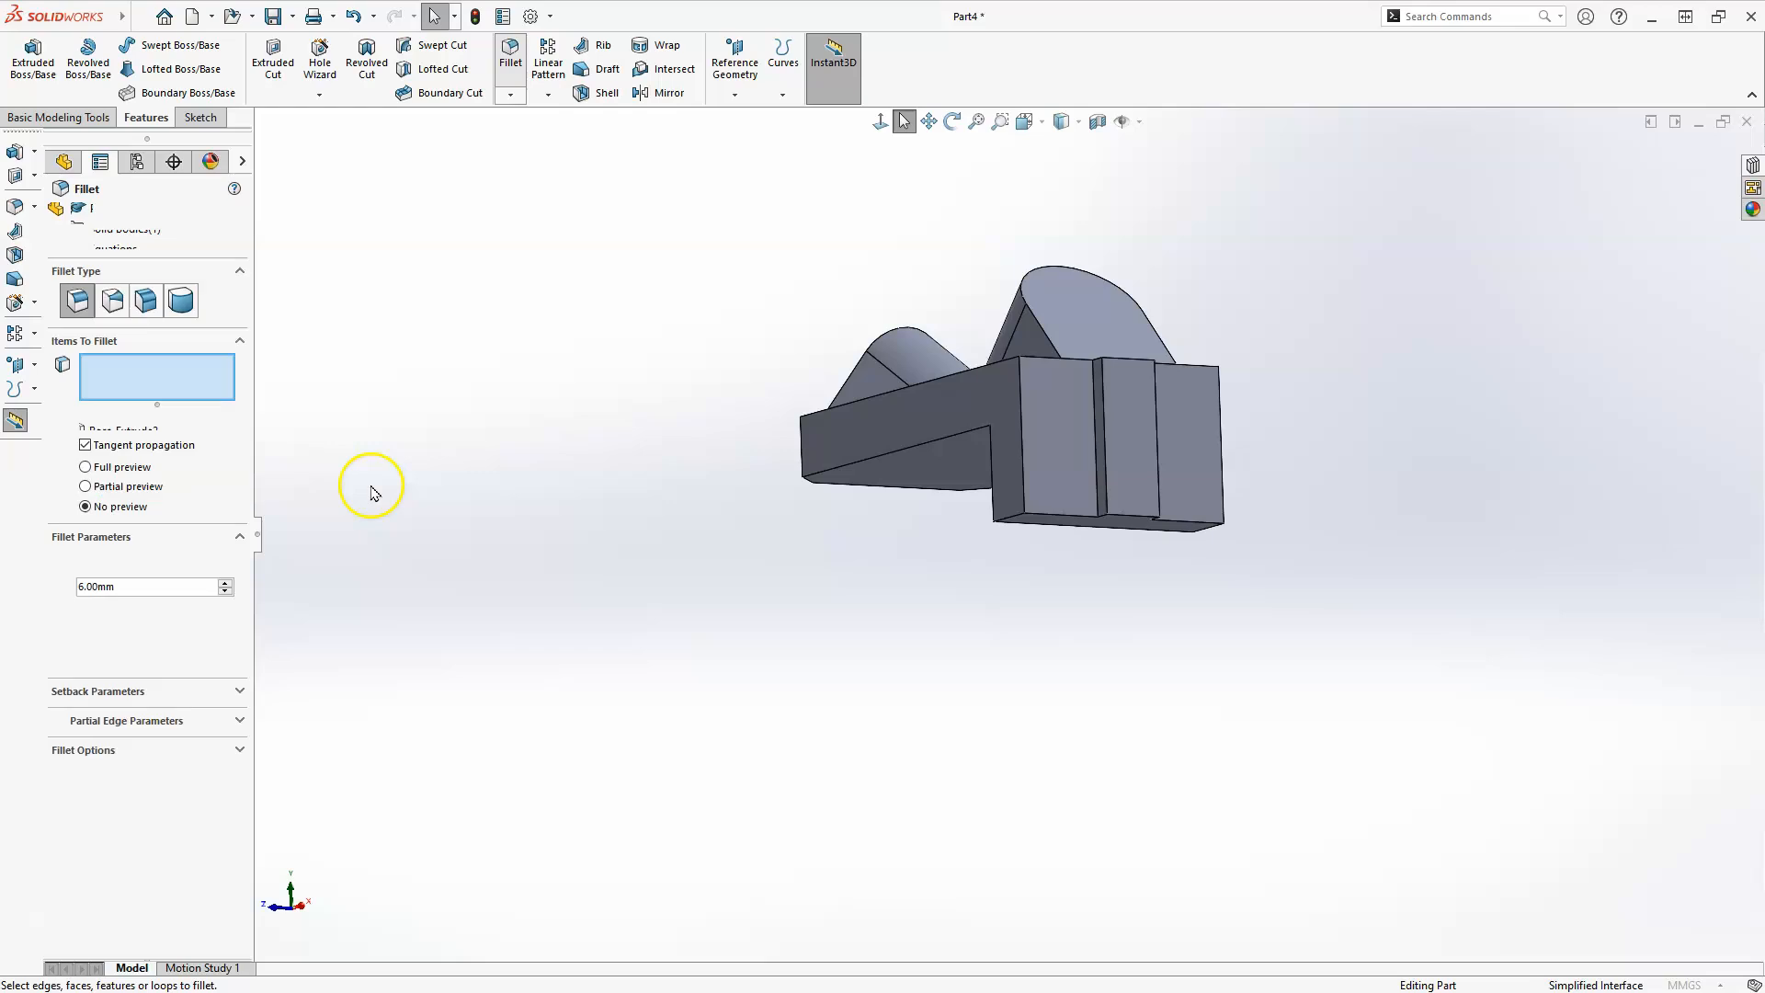
{"action": "type", "text": "14"}
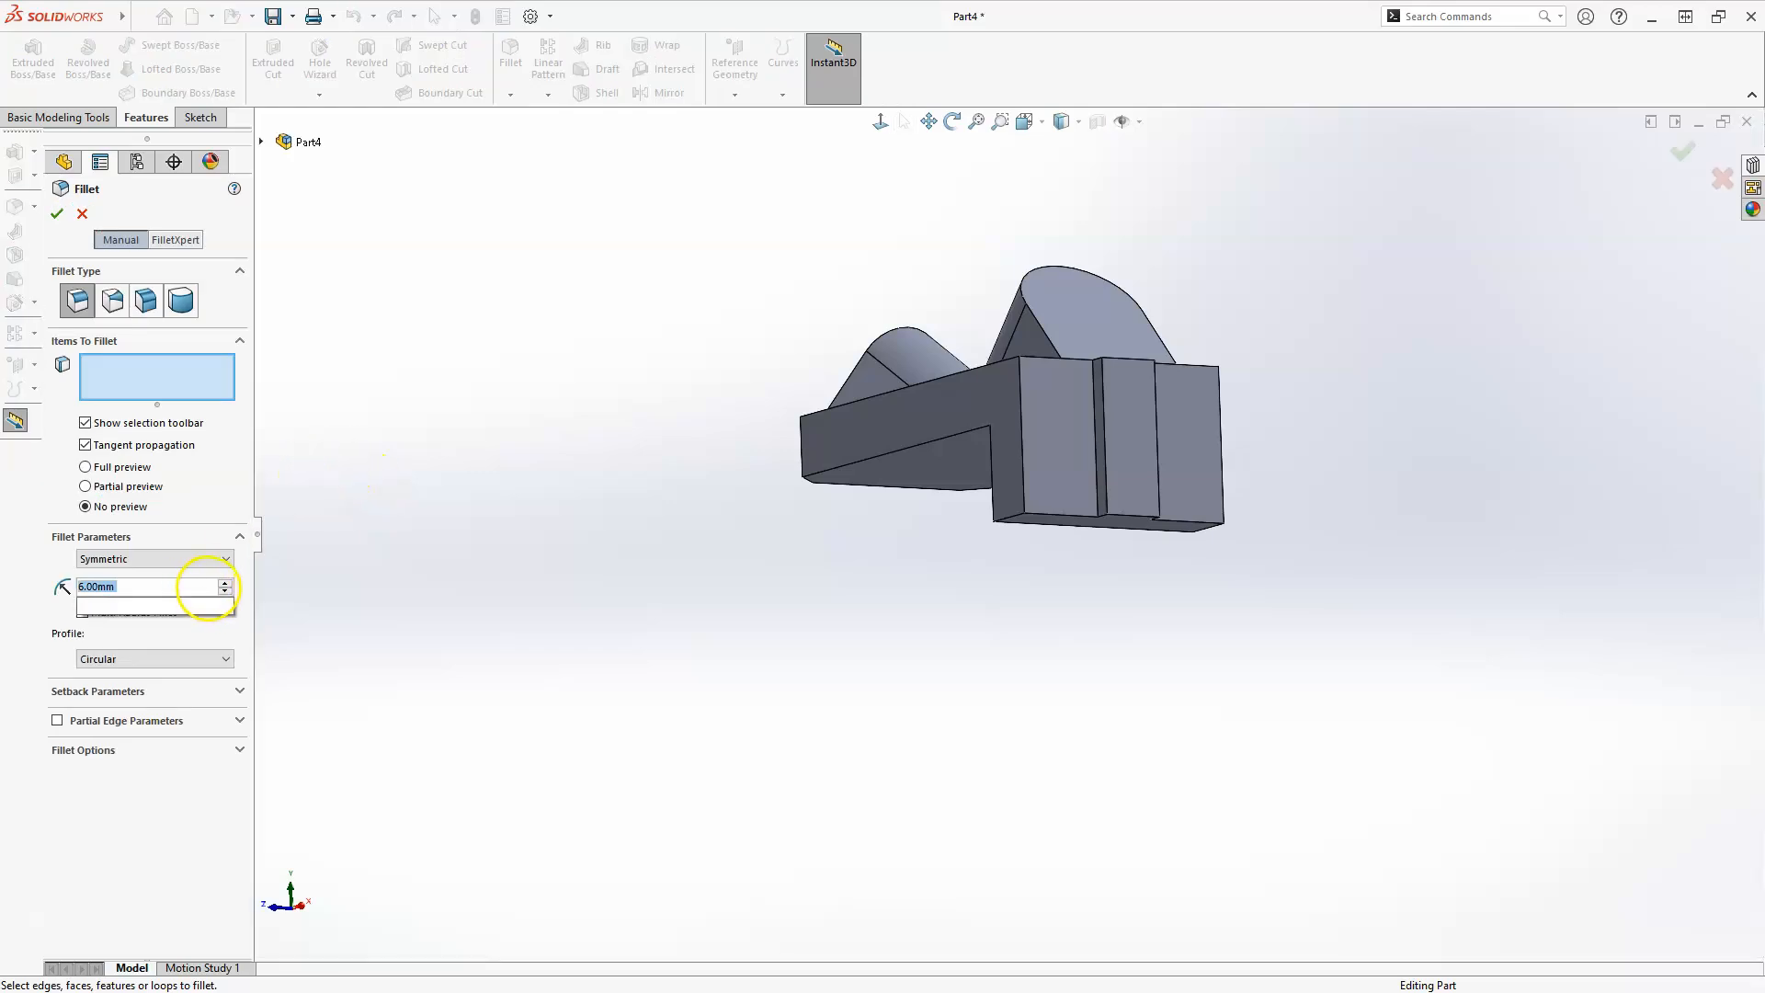
{"action": "left_click", "coordinate": [1012, 520]}
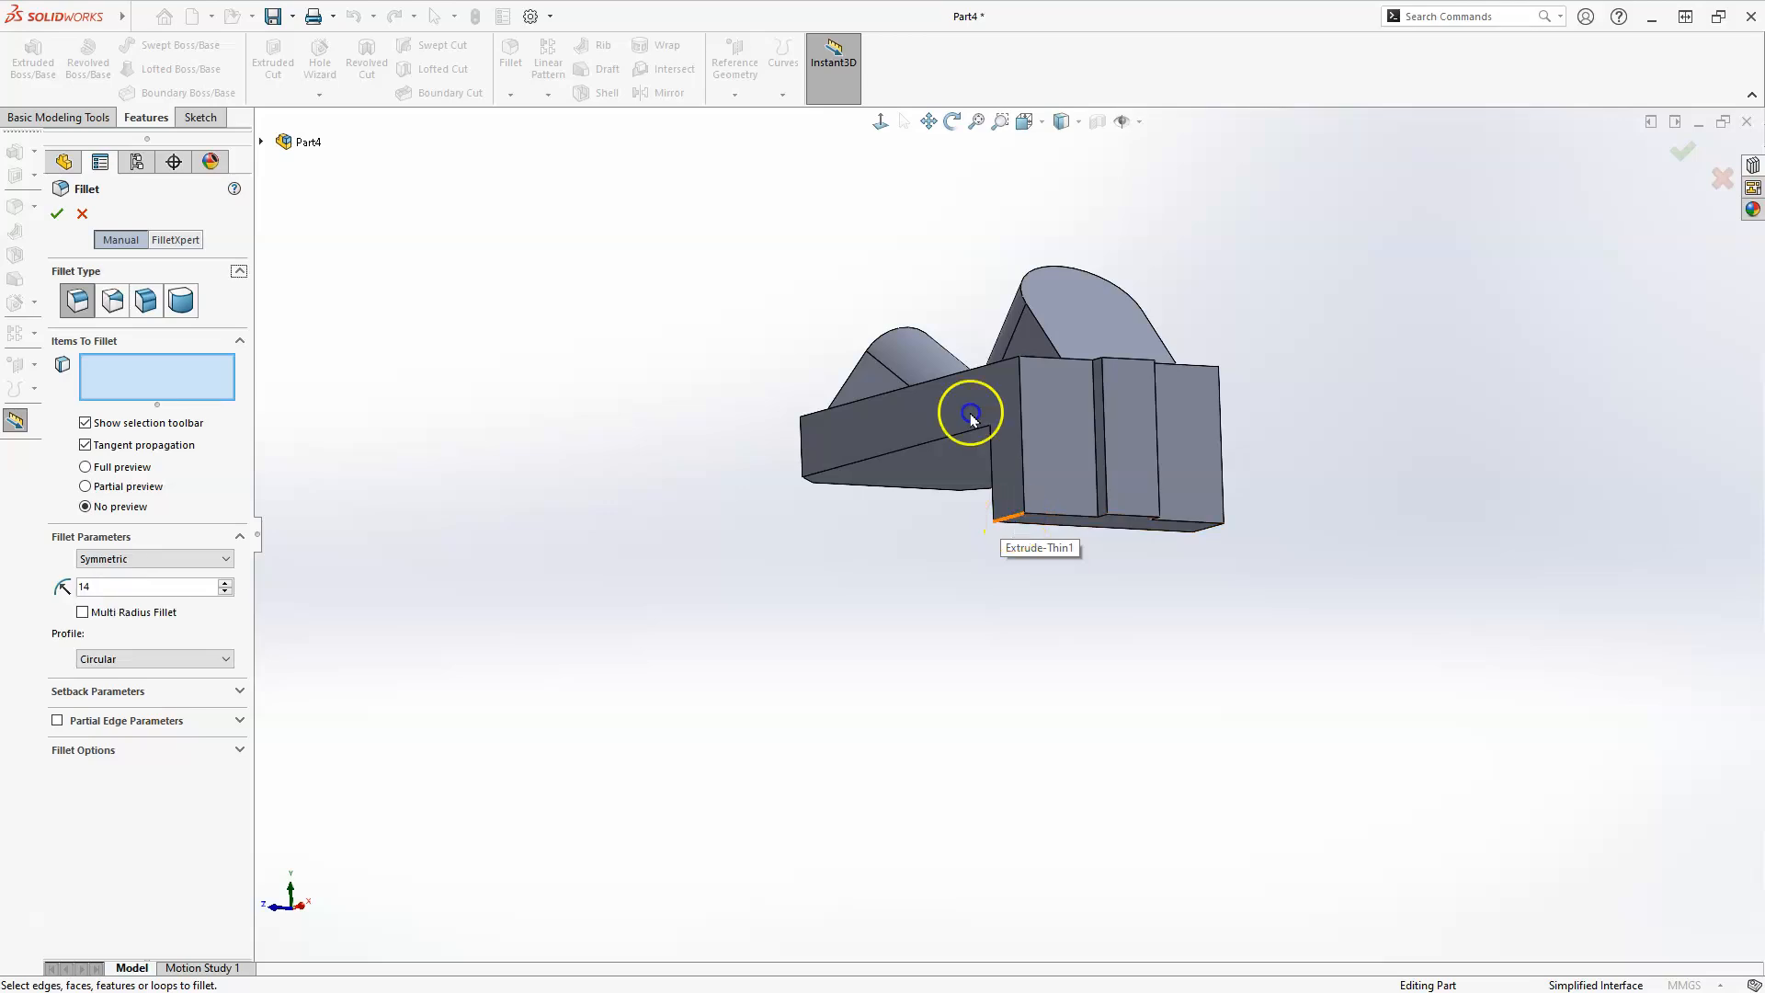
{"action": "middle_click_drag", "start_coordinate": [1210, 550], "coordinate": [961, 652]}
{"action": "left_click", "coordinate": [868, 597]}
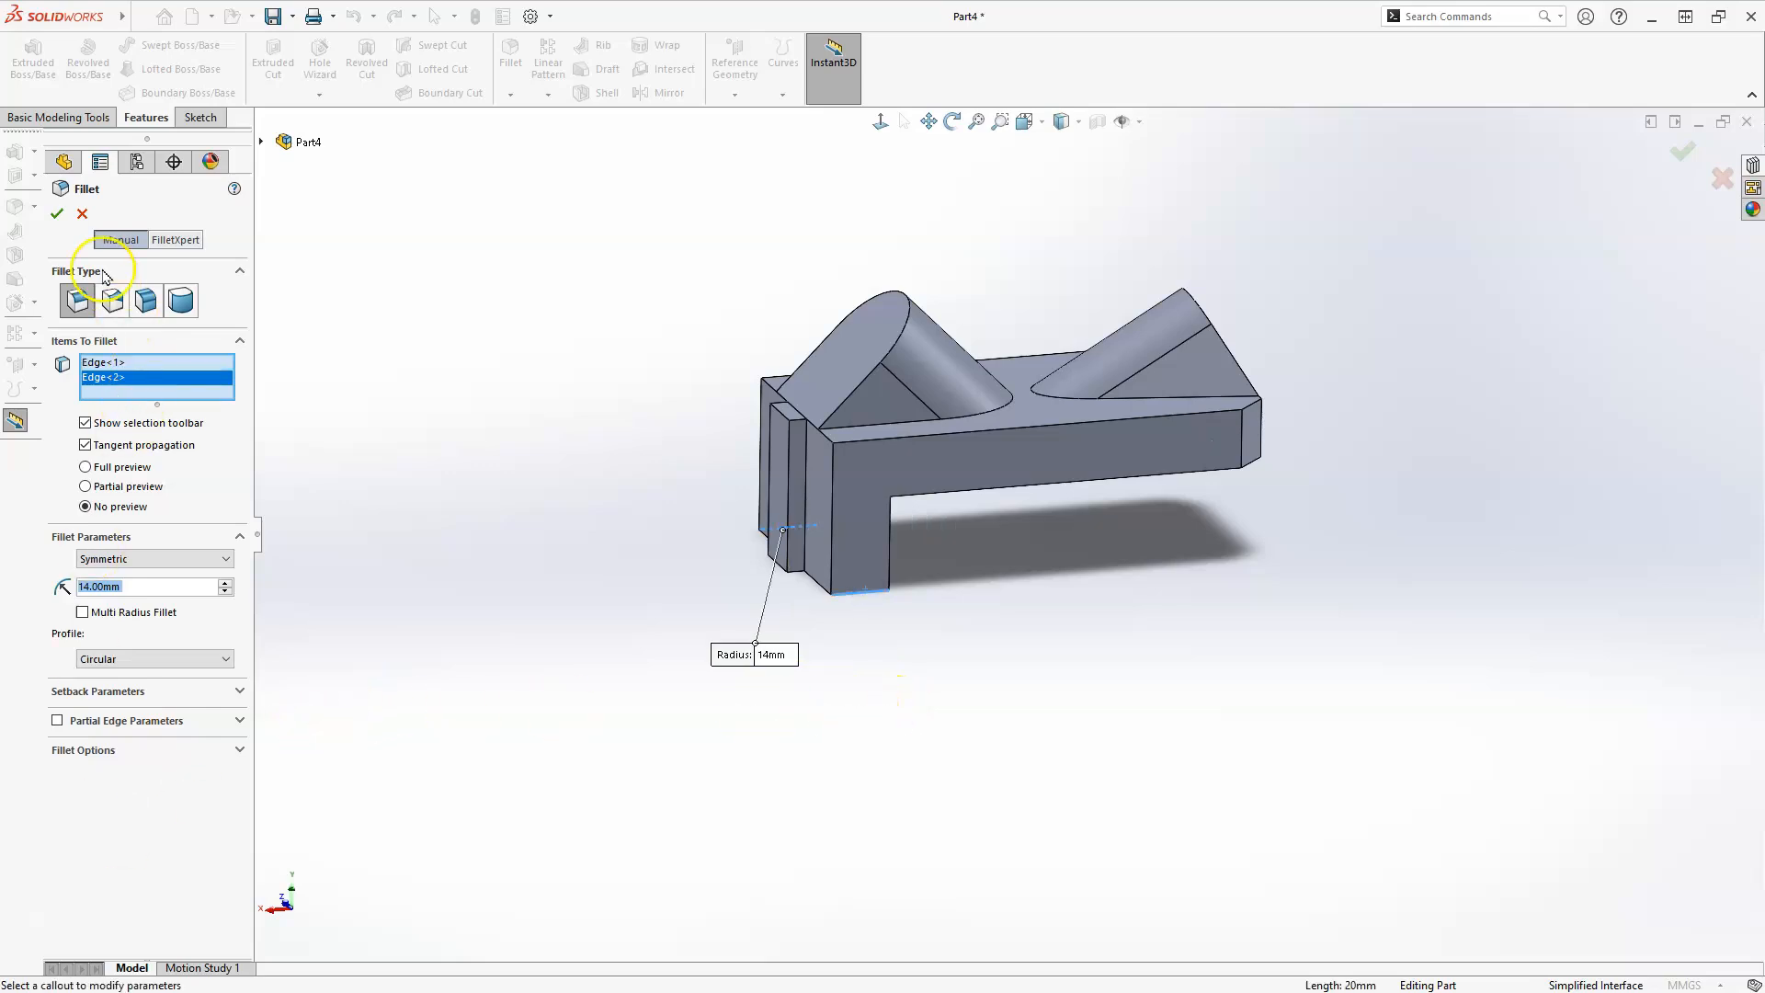
{"action": "left_click", "coordinate": [57, 214]}
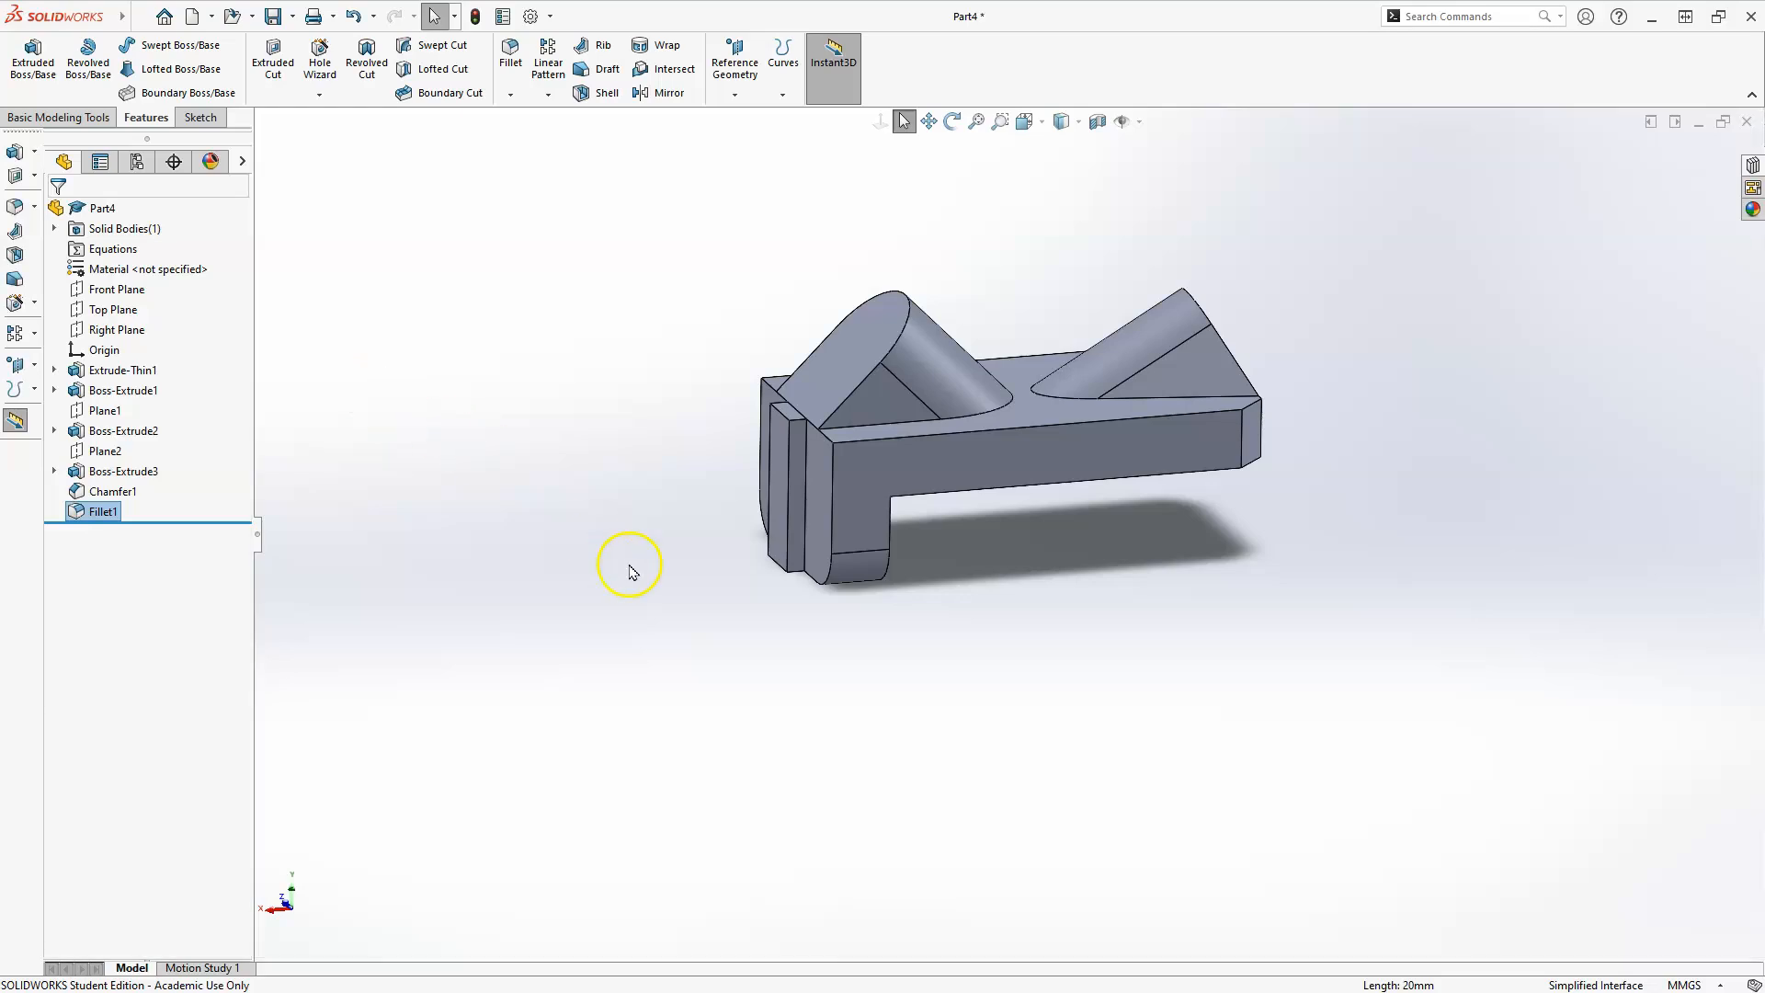
Start a Hole Wizard dowel hole on the vertical leg's outer face and position two holes concentric with the rounded lower corners.
{"action": "scroll", "coordinate": [685, 505], "scroll_direction": "down", "scroll_amount": 5}
{"action": "middle_click_drag", "start_coordinate": [728, 522], "coordinate": [776, 516]}
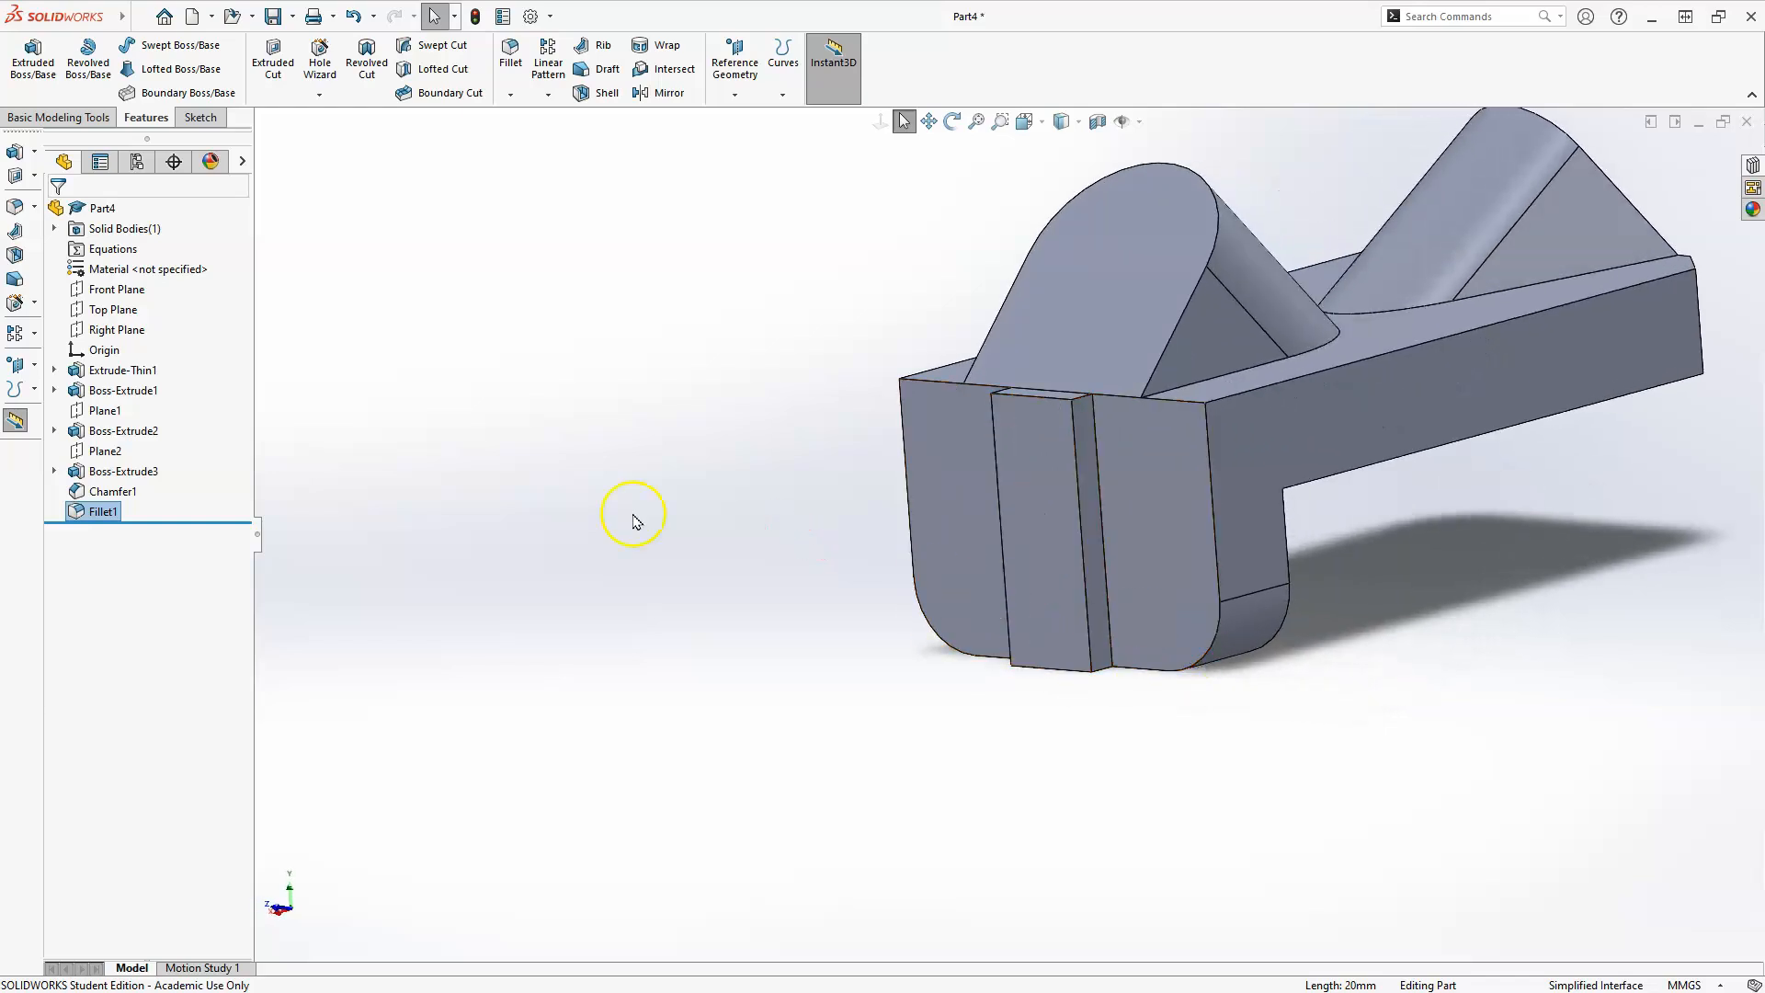
{"action": "left_click", "coordinate": [313, 56]}
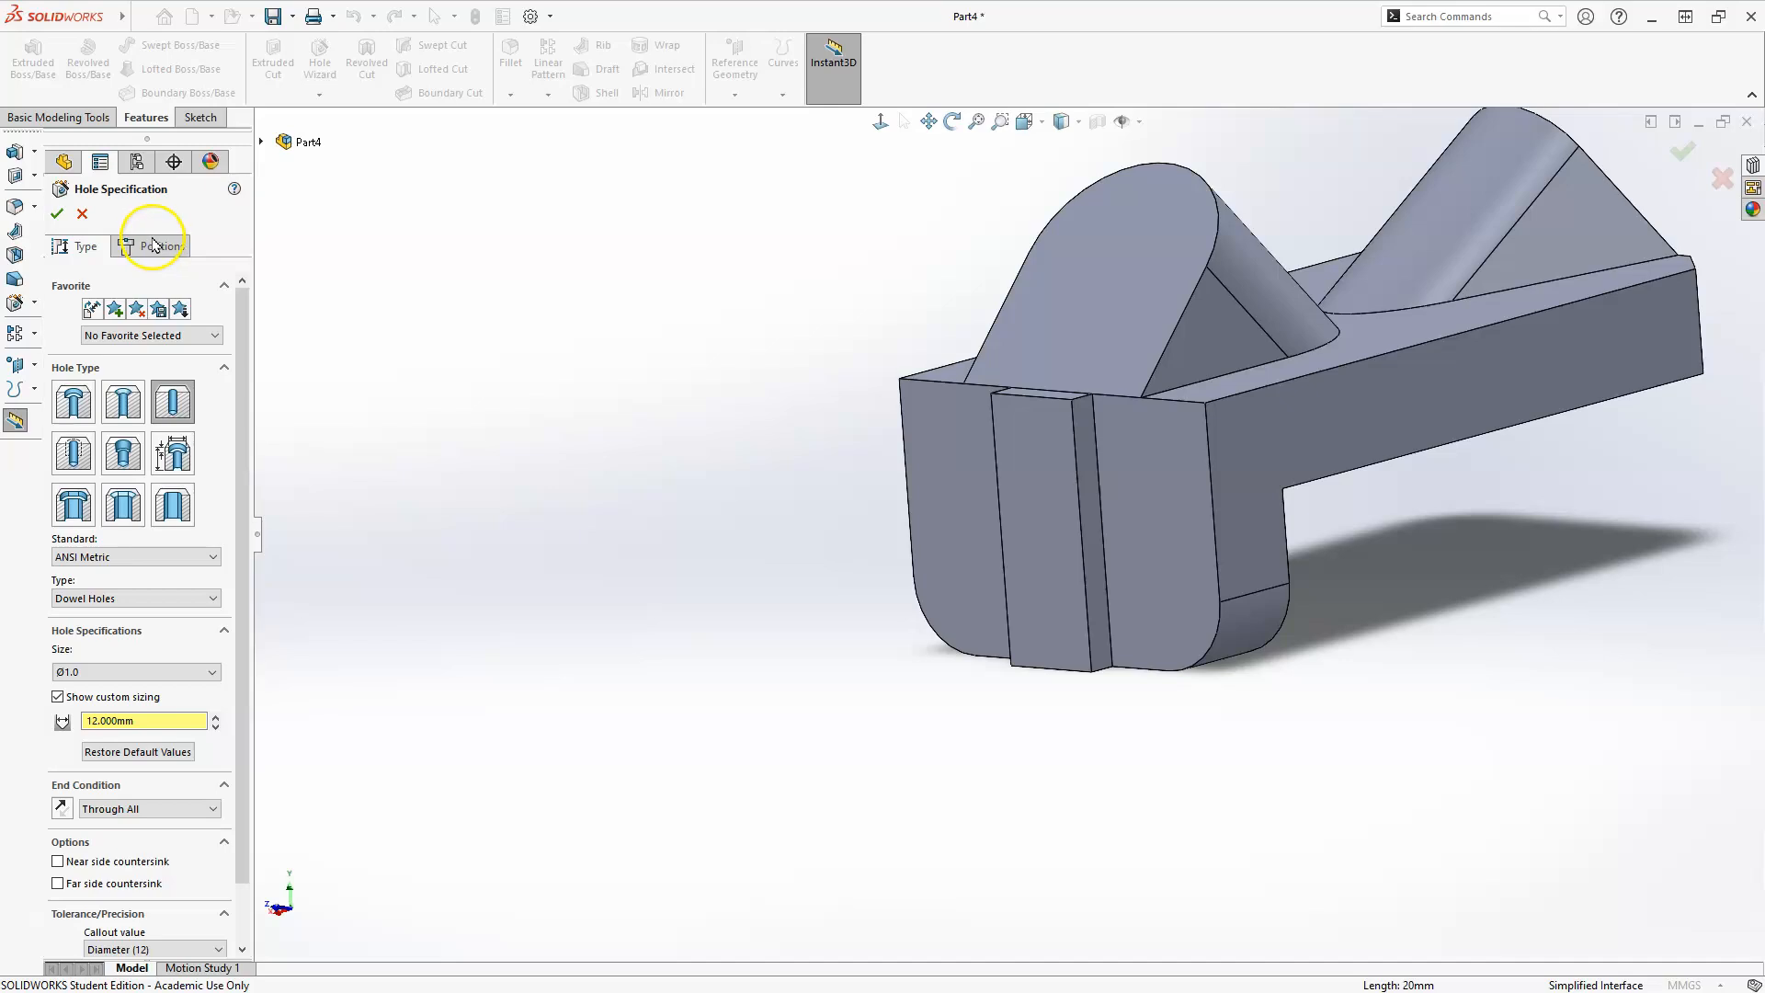
{"action": "left_click", "coordinate": [154, 248]}
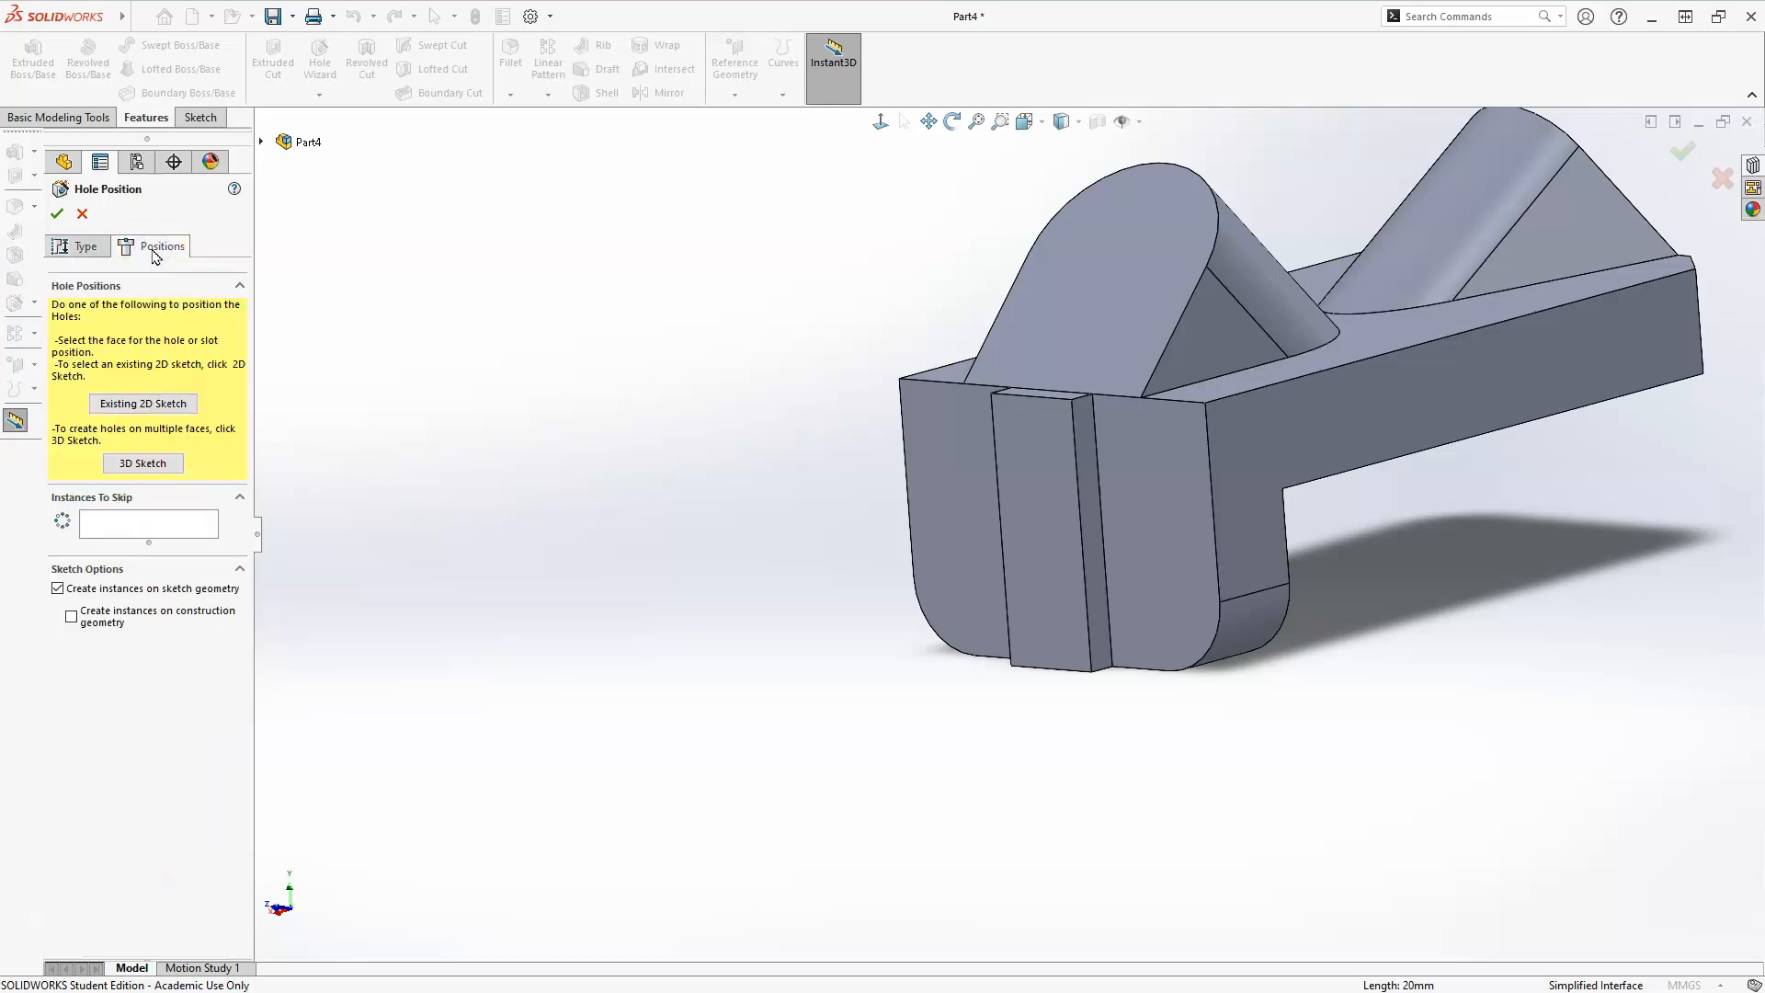
{"action": "left_click", "coordinate": [956, 567]}
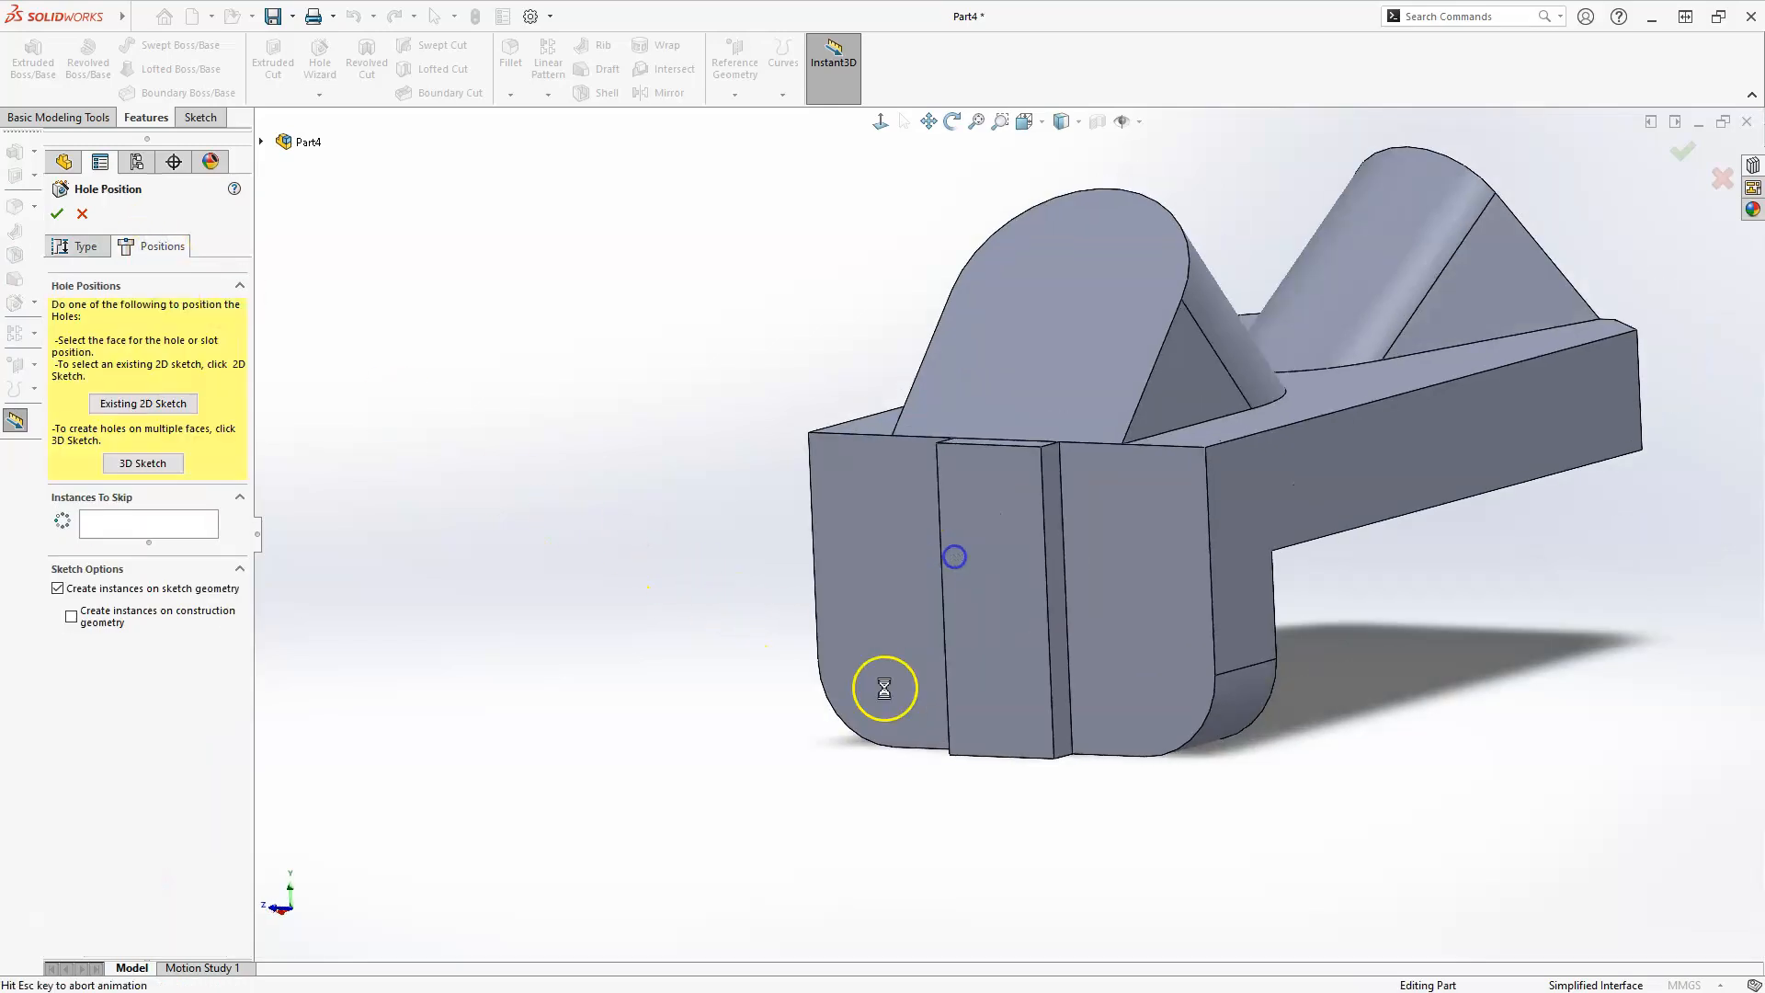
{"action": "left_click", "coordinate": [752, 881]}
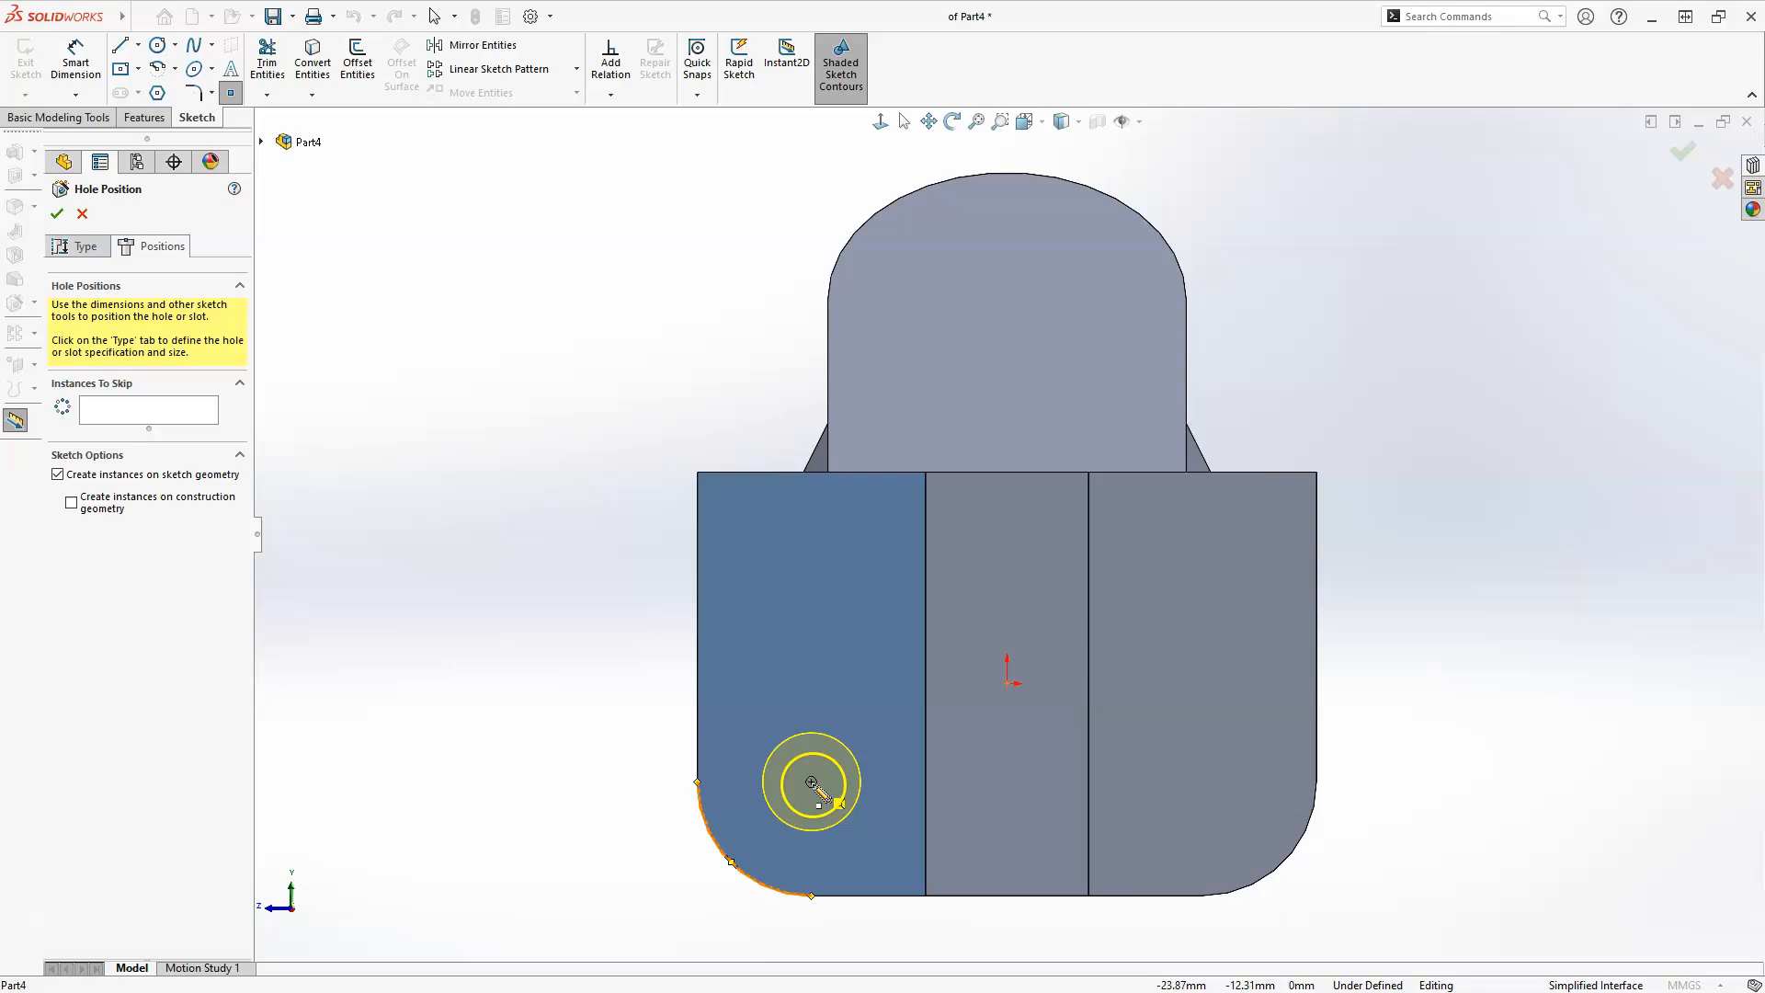
{"action": "left_click", "coordinate": [811, 783]}
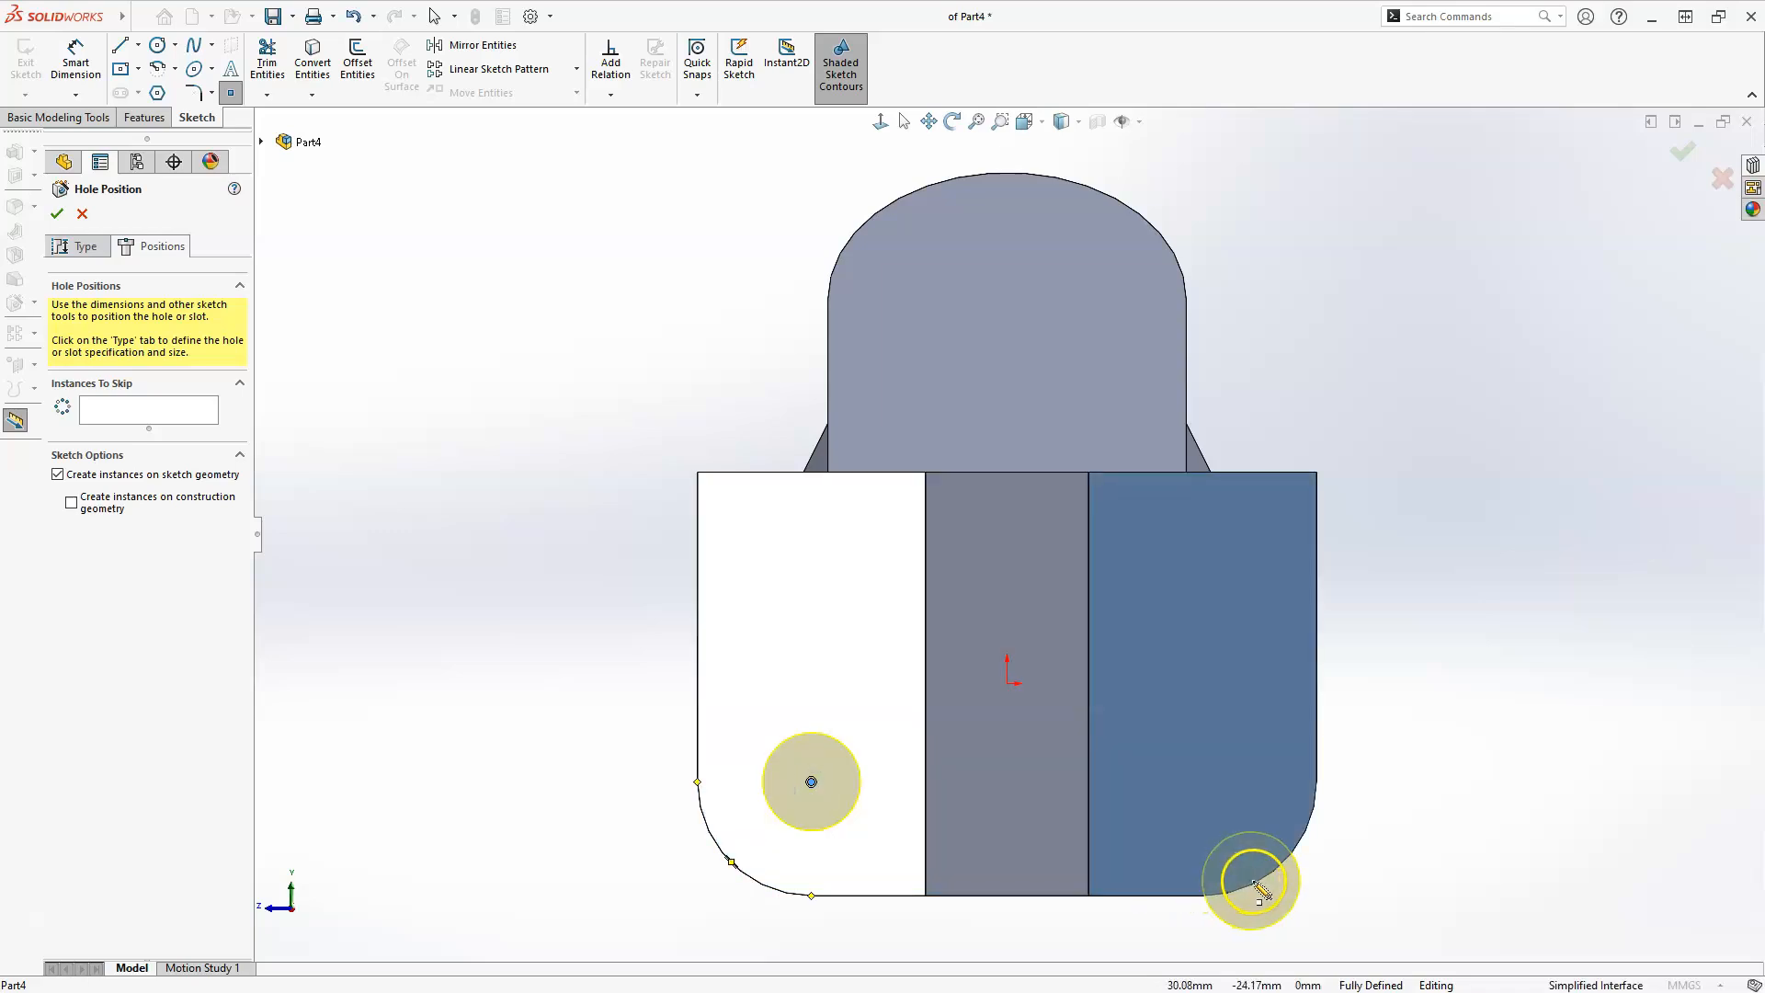
{"action": "left_click", "coordinate": [1203, 782]}
Create the two dowel holes with a custom diameter of 12 mm and the Through All end condition.
{"action": "key", "text": "f"}
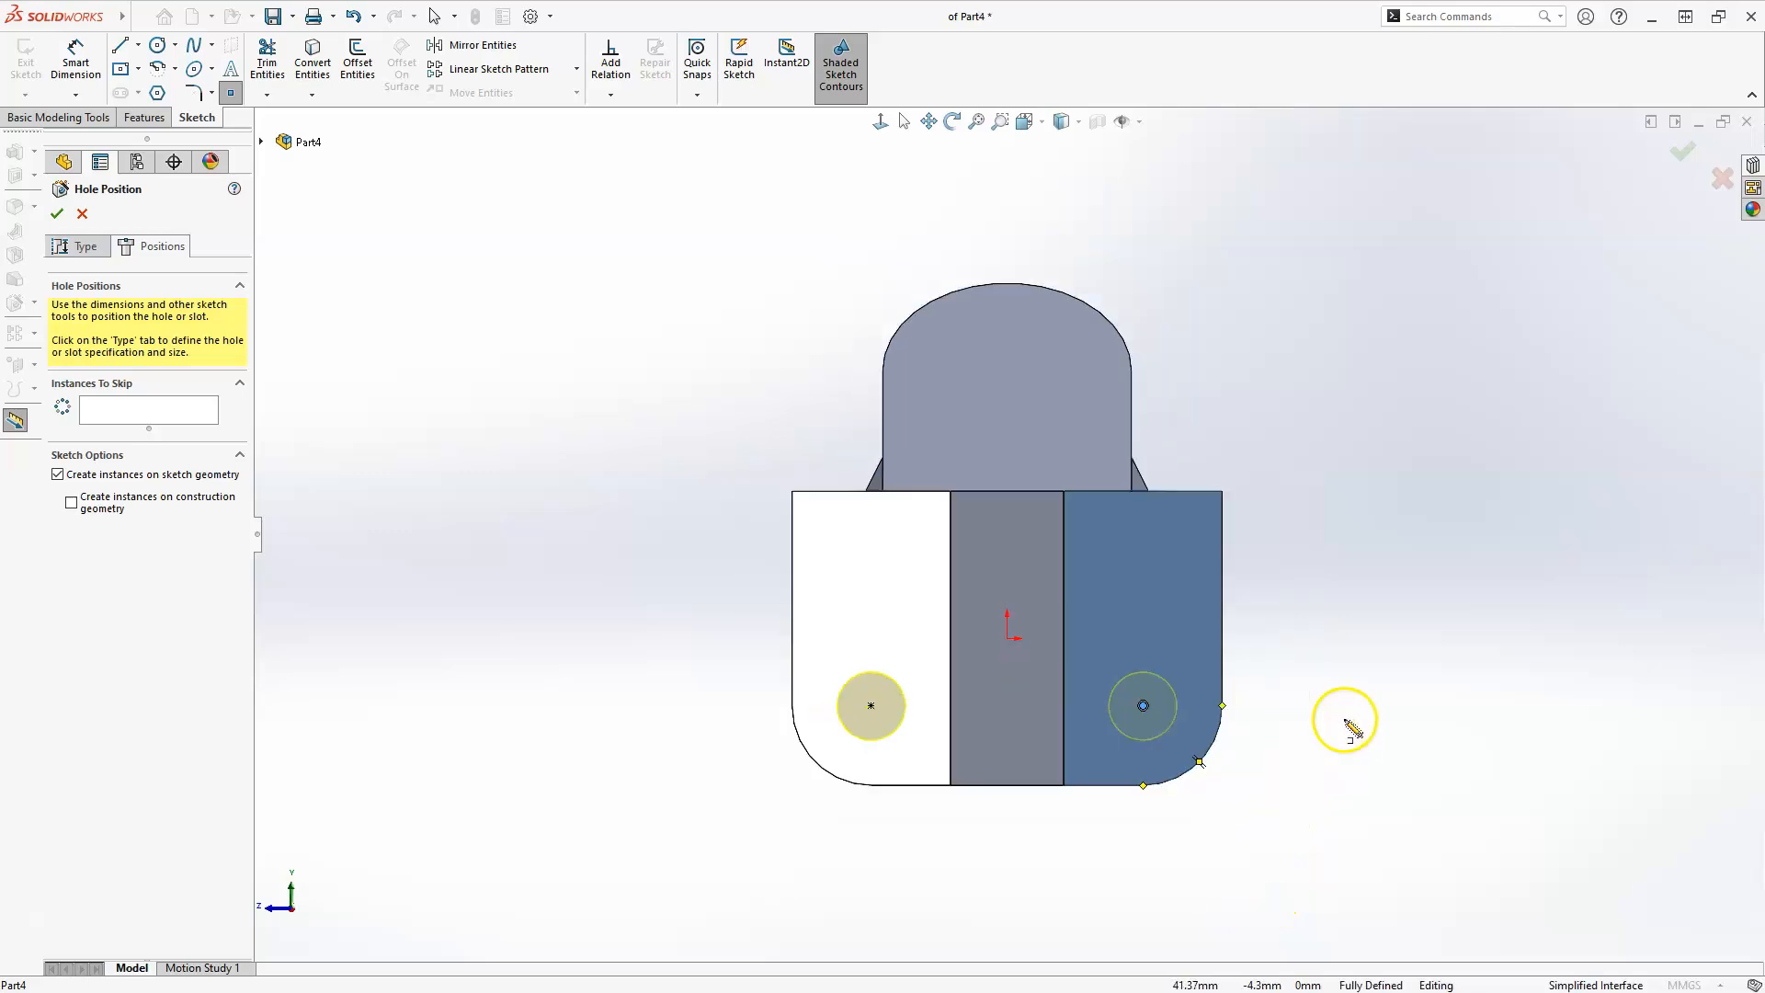
{"action": "middle_click_drag", "start_coordinate": [1293, 654], "coordinate": [1165, 718]}
{"action": "key", "text": "f"}
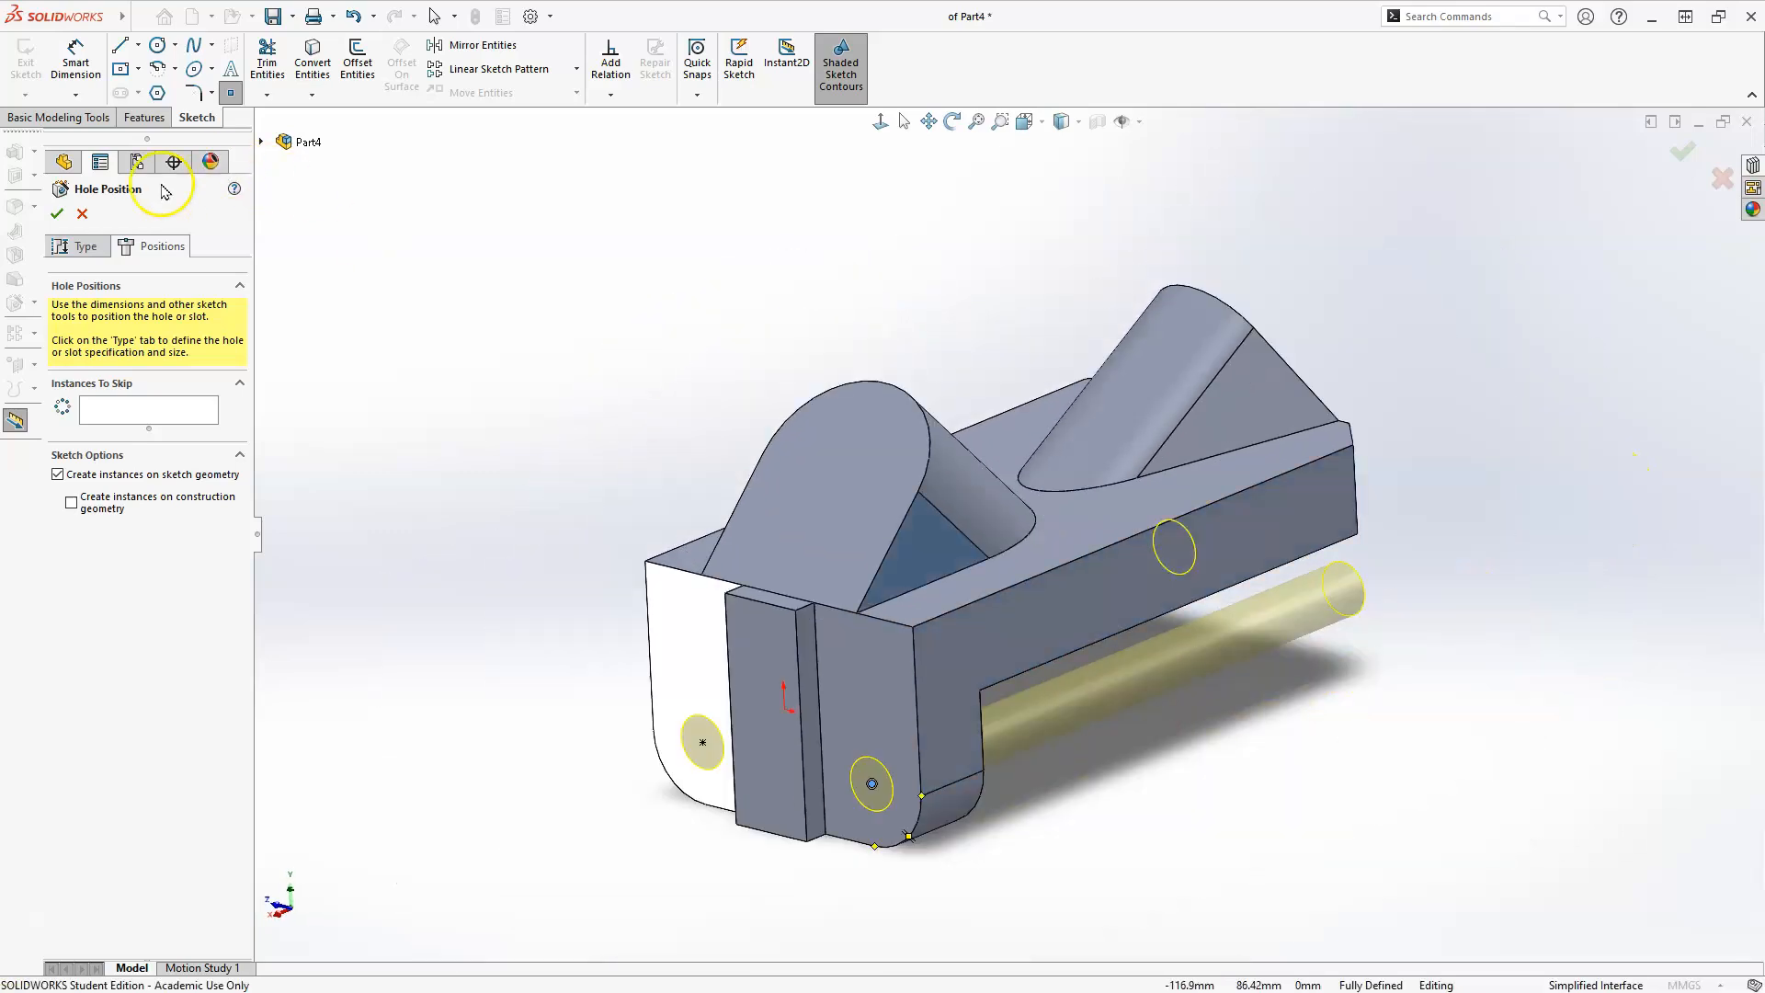
{"action": "left_click", "coordinate": [81, 250]}
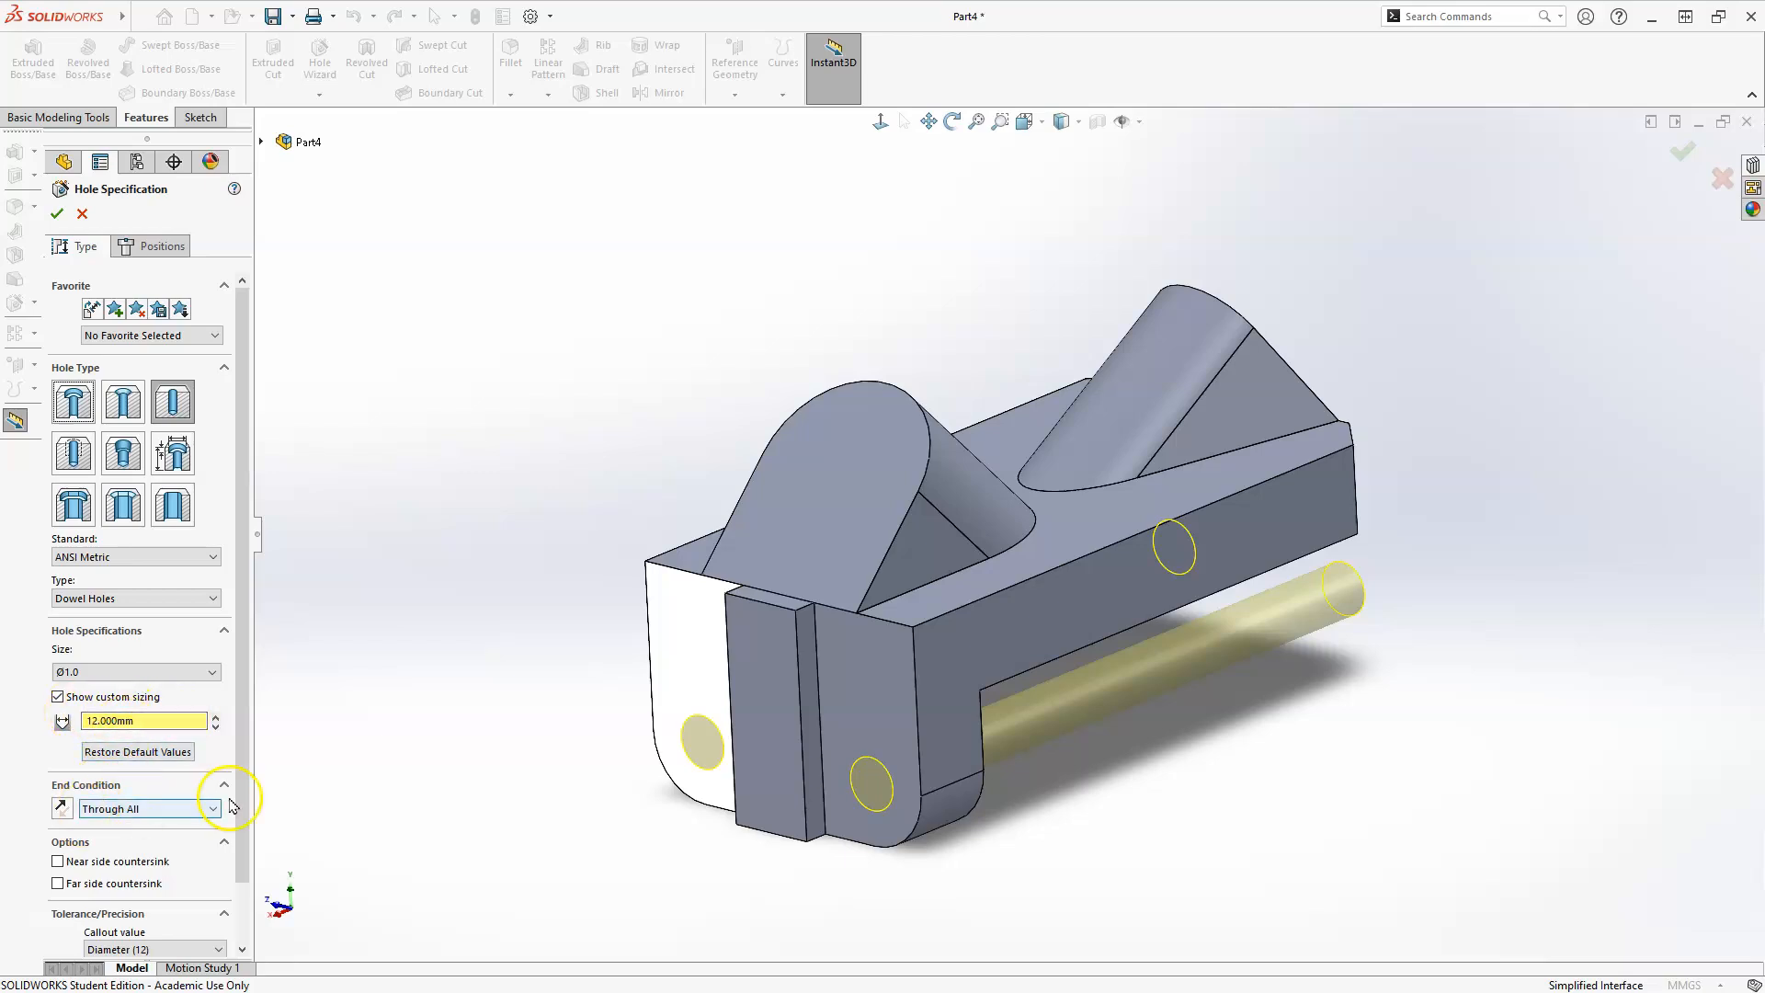
{"action": "left_click", "coordinate": [58, 219]}
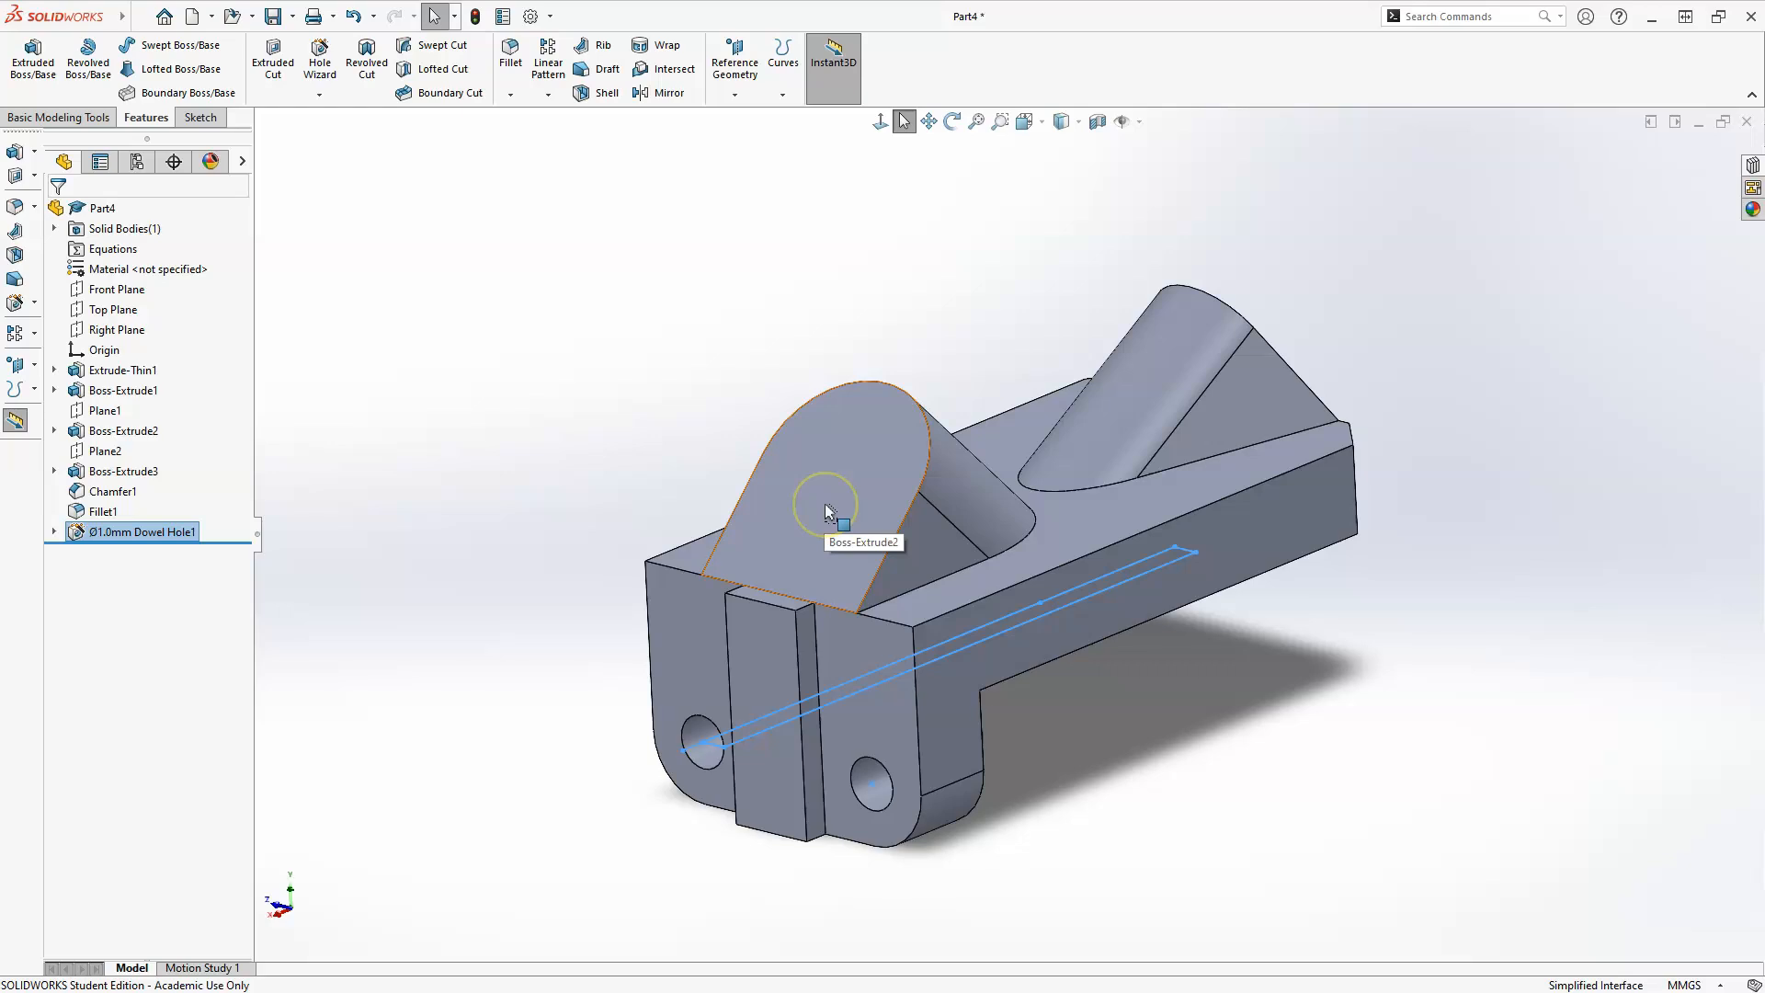
{"action": "left_click", "coordinate": [618, 433]}
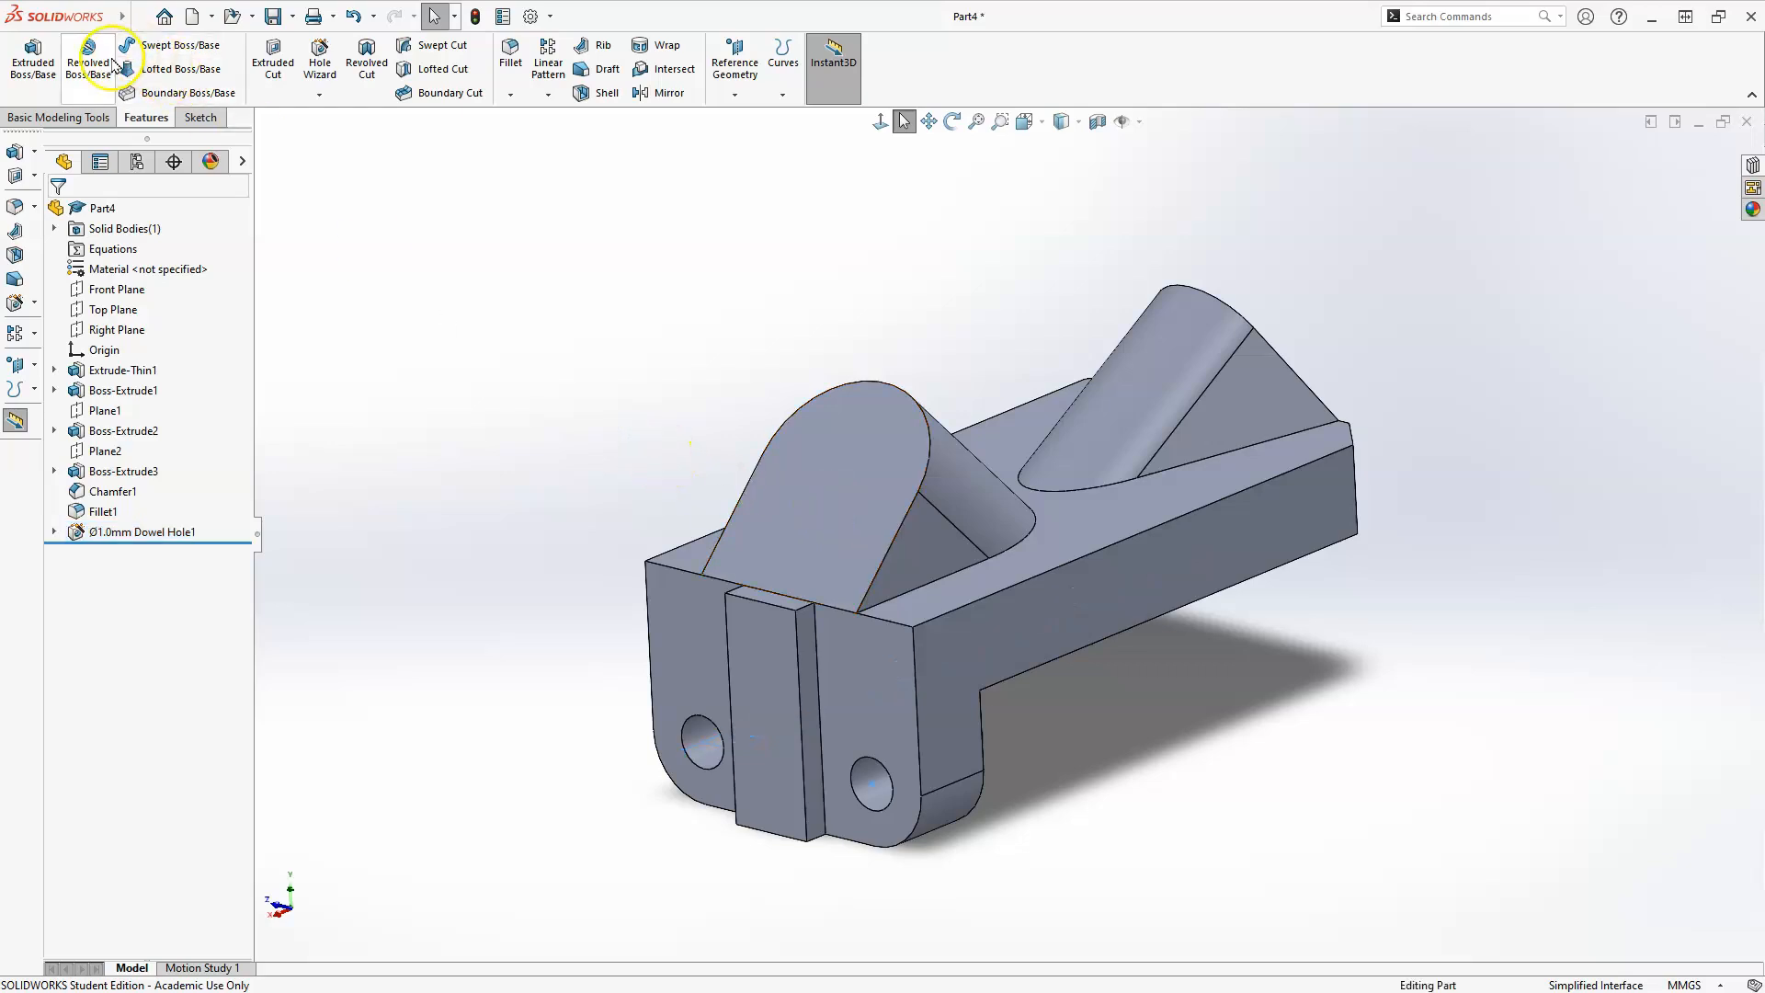
Start a Hole Wizard dowel hole on the sloped face of the boss above the vertical leg, centred on its rounded top.
{"action": "left_click", "coordinate": [319, 60]}
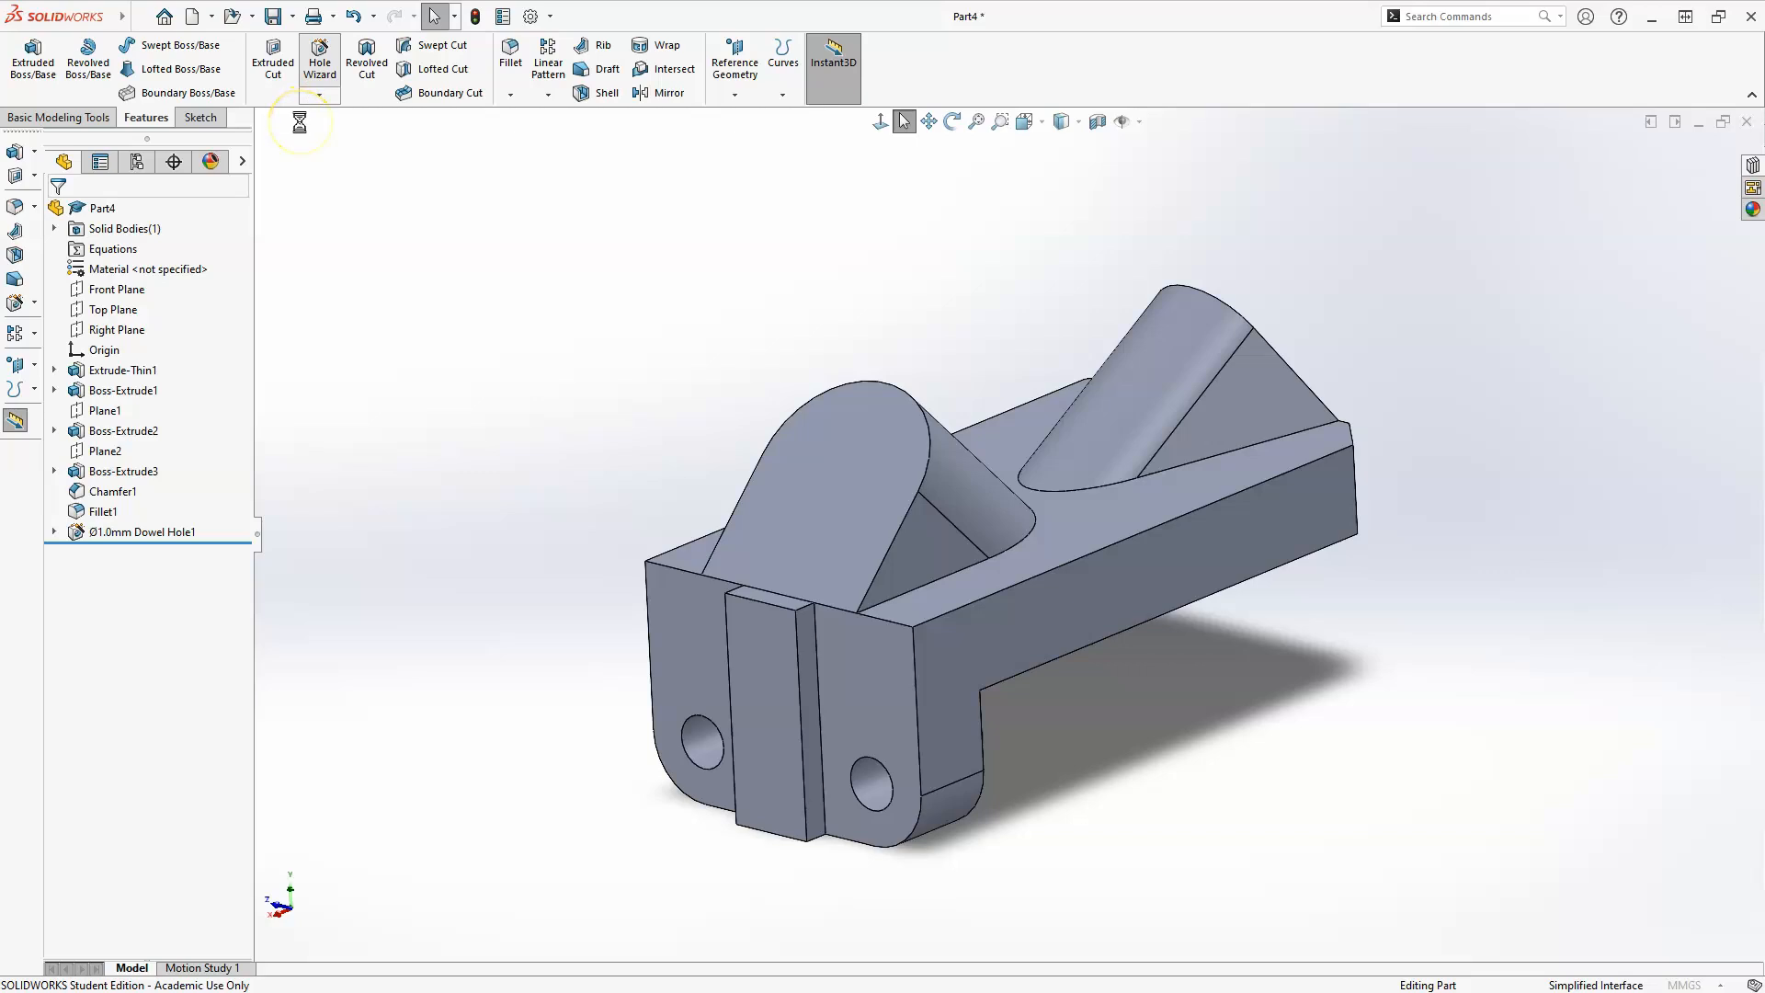
{"action": "left_click", "coordinate": [153, 246]}
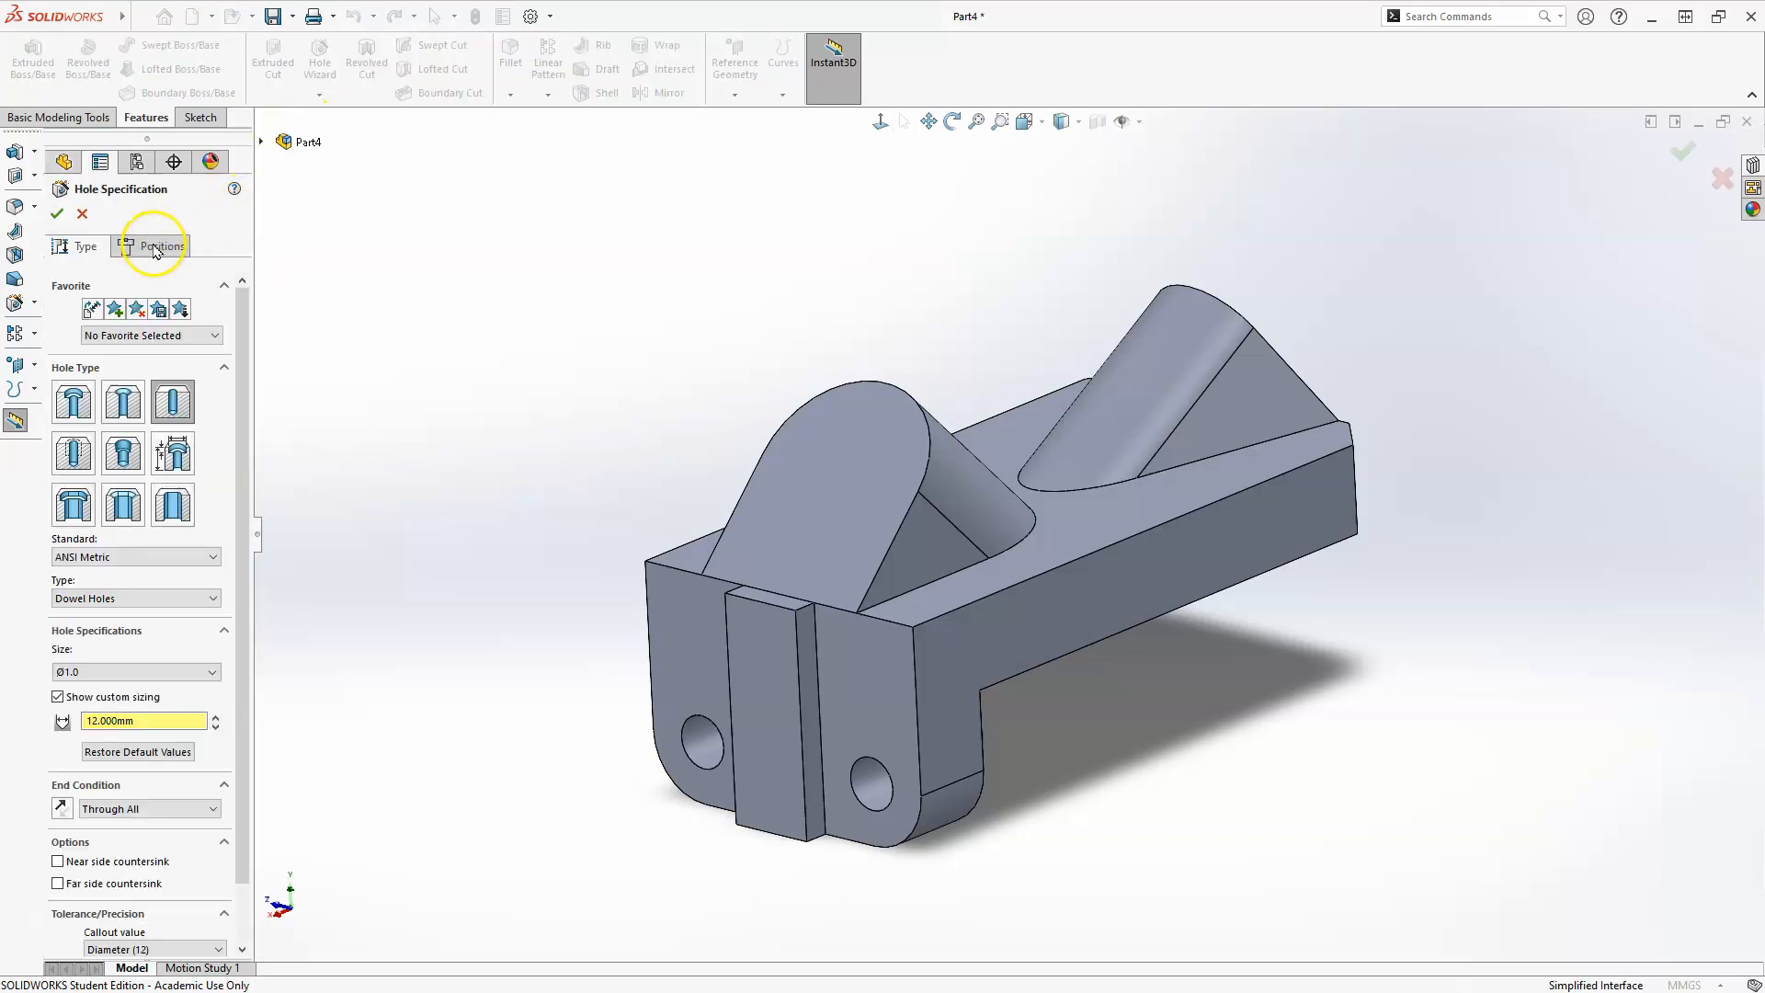
{"action": "left_click", "coordinate": [784, 508]}
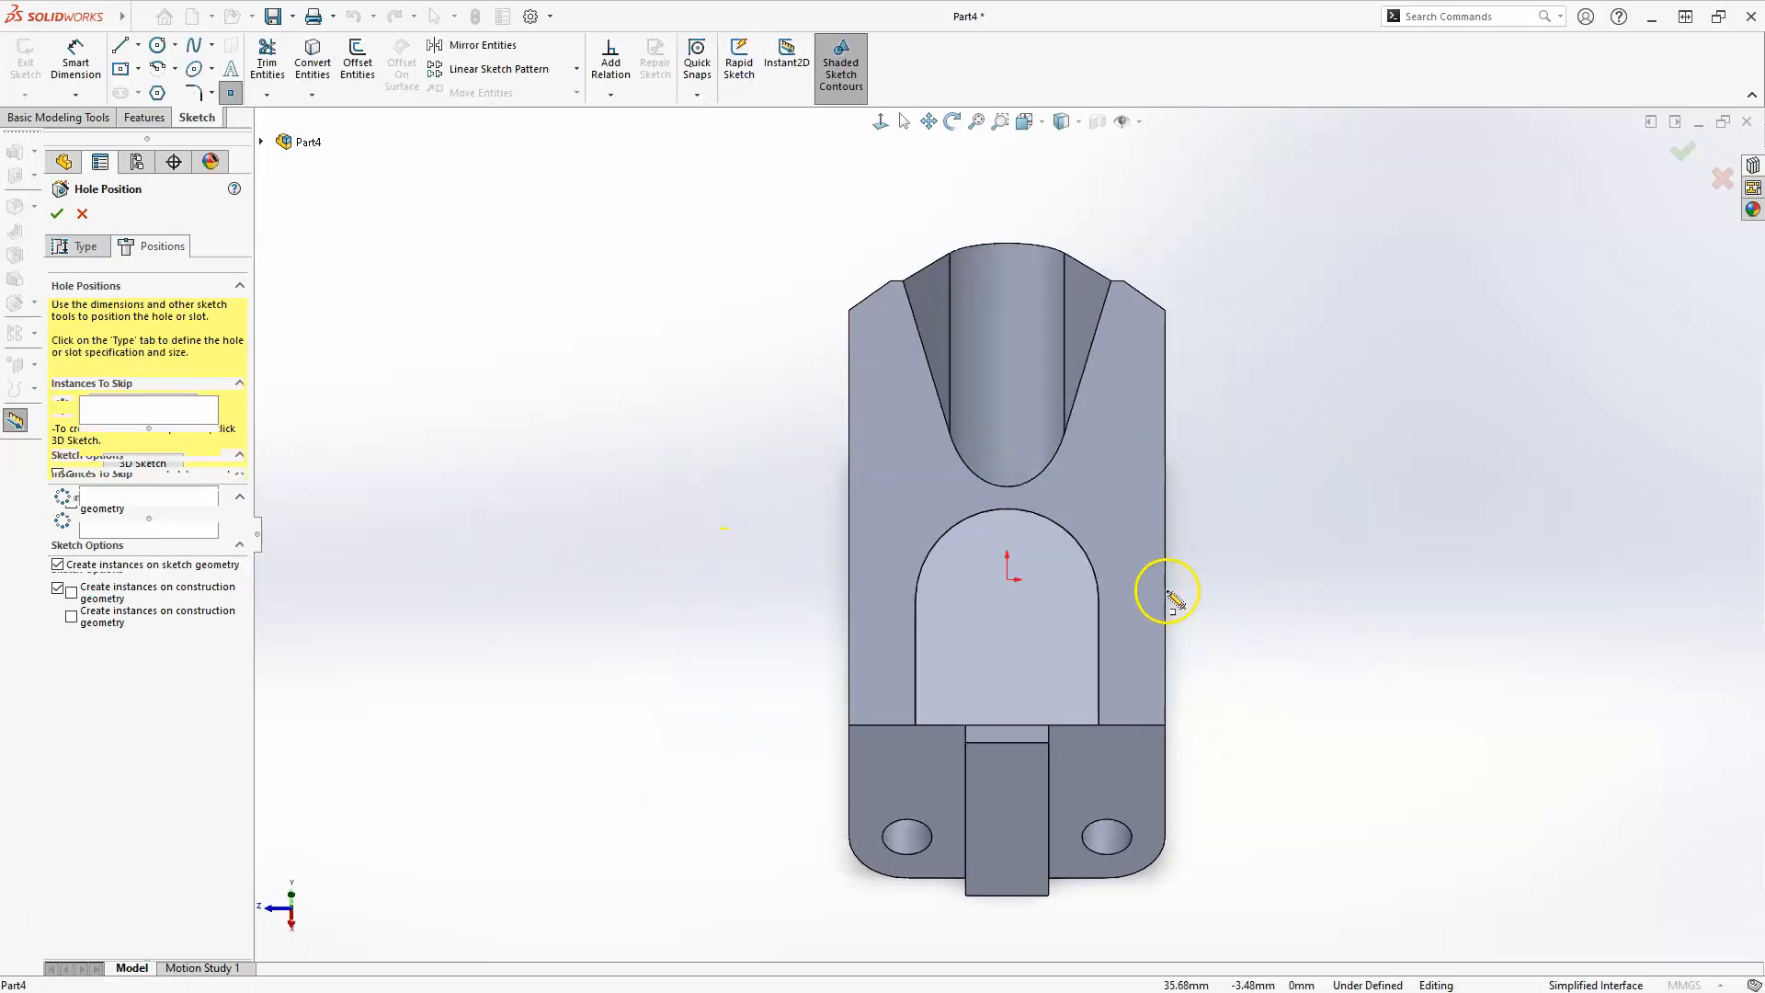
{"action": "scroll", "coordinate": [1029, 552], "scroll_direction": "down", "scroll_amount": 4}
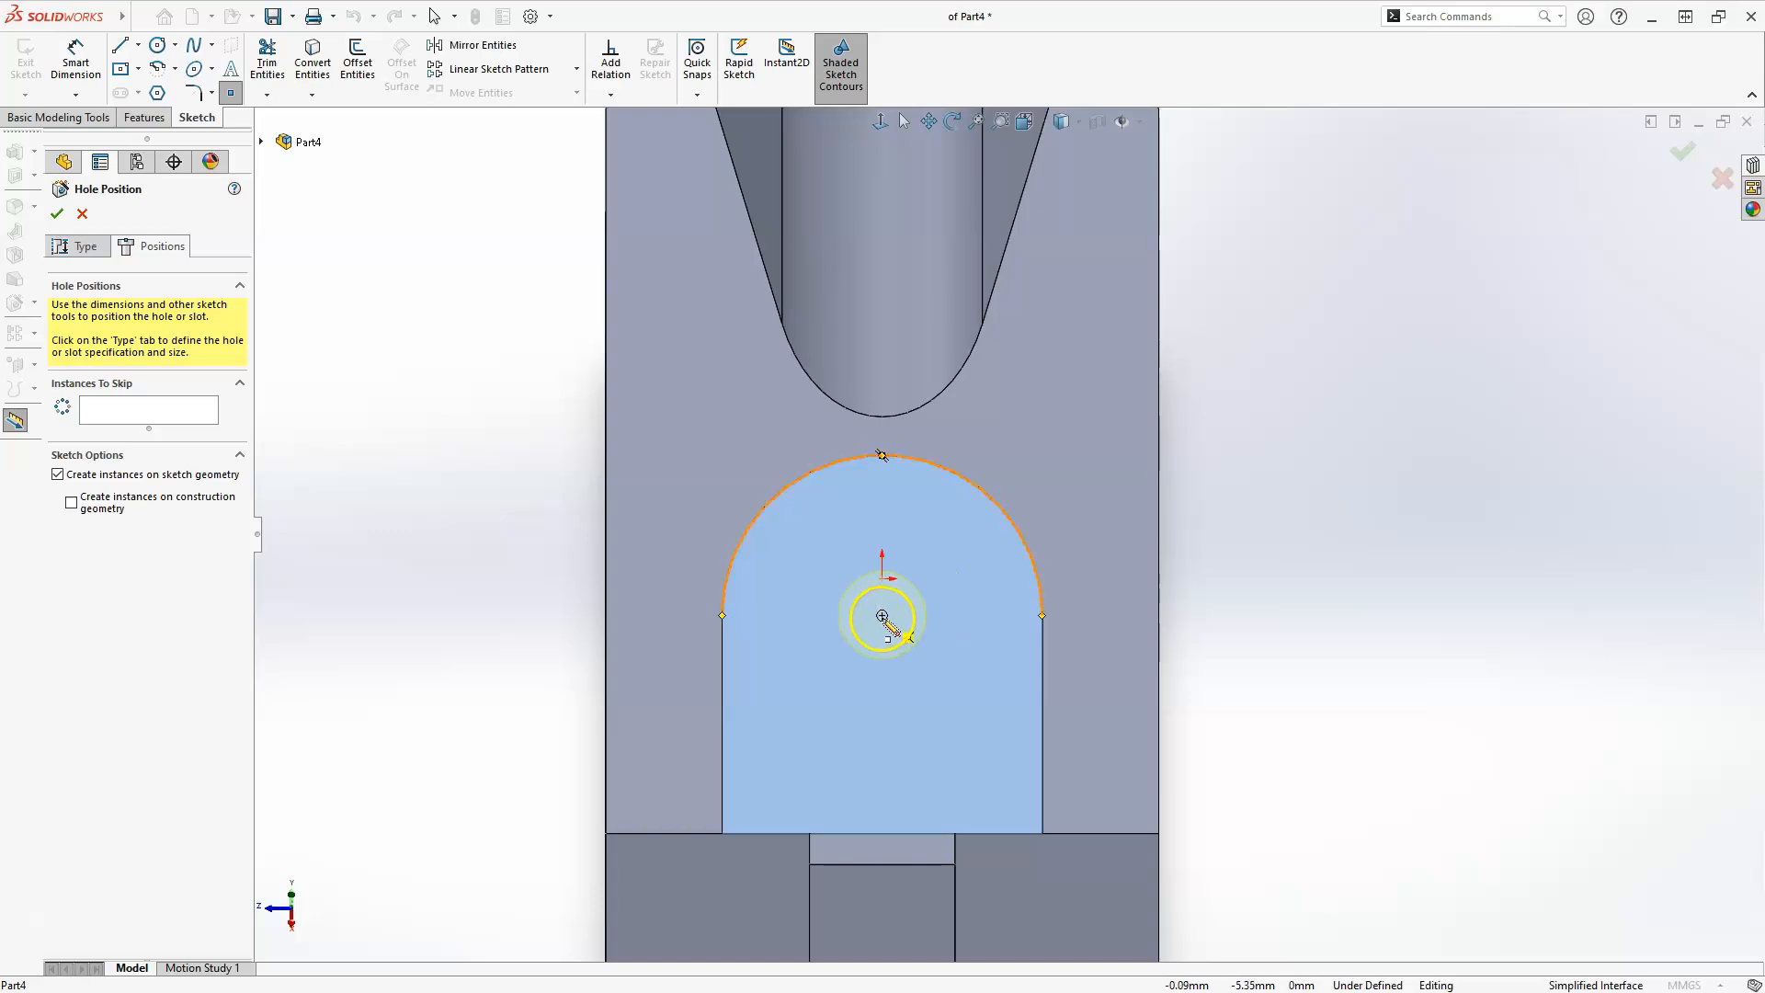
{"action": "left_click", "coordinate": [882, 616]}
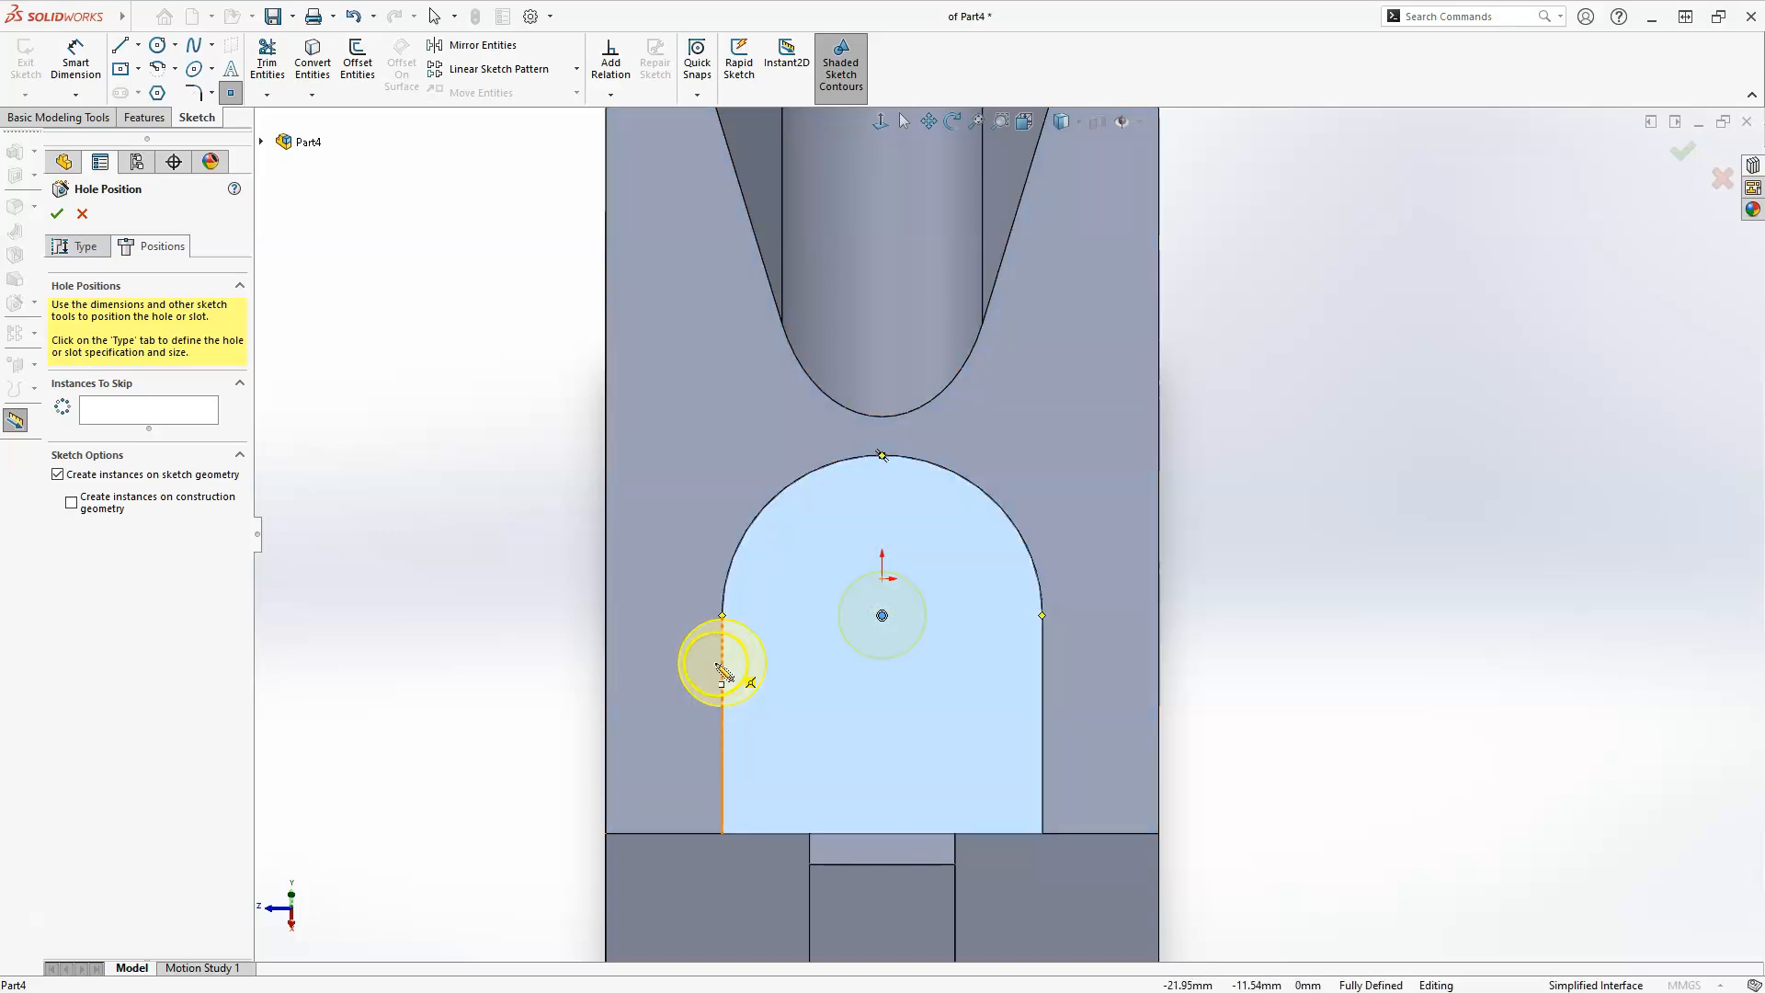
{"action": "key", "text": "Escape"}
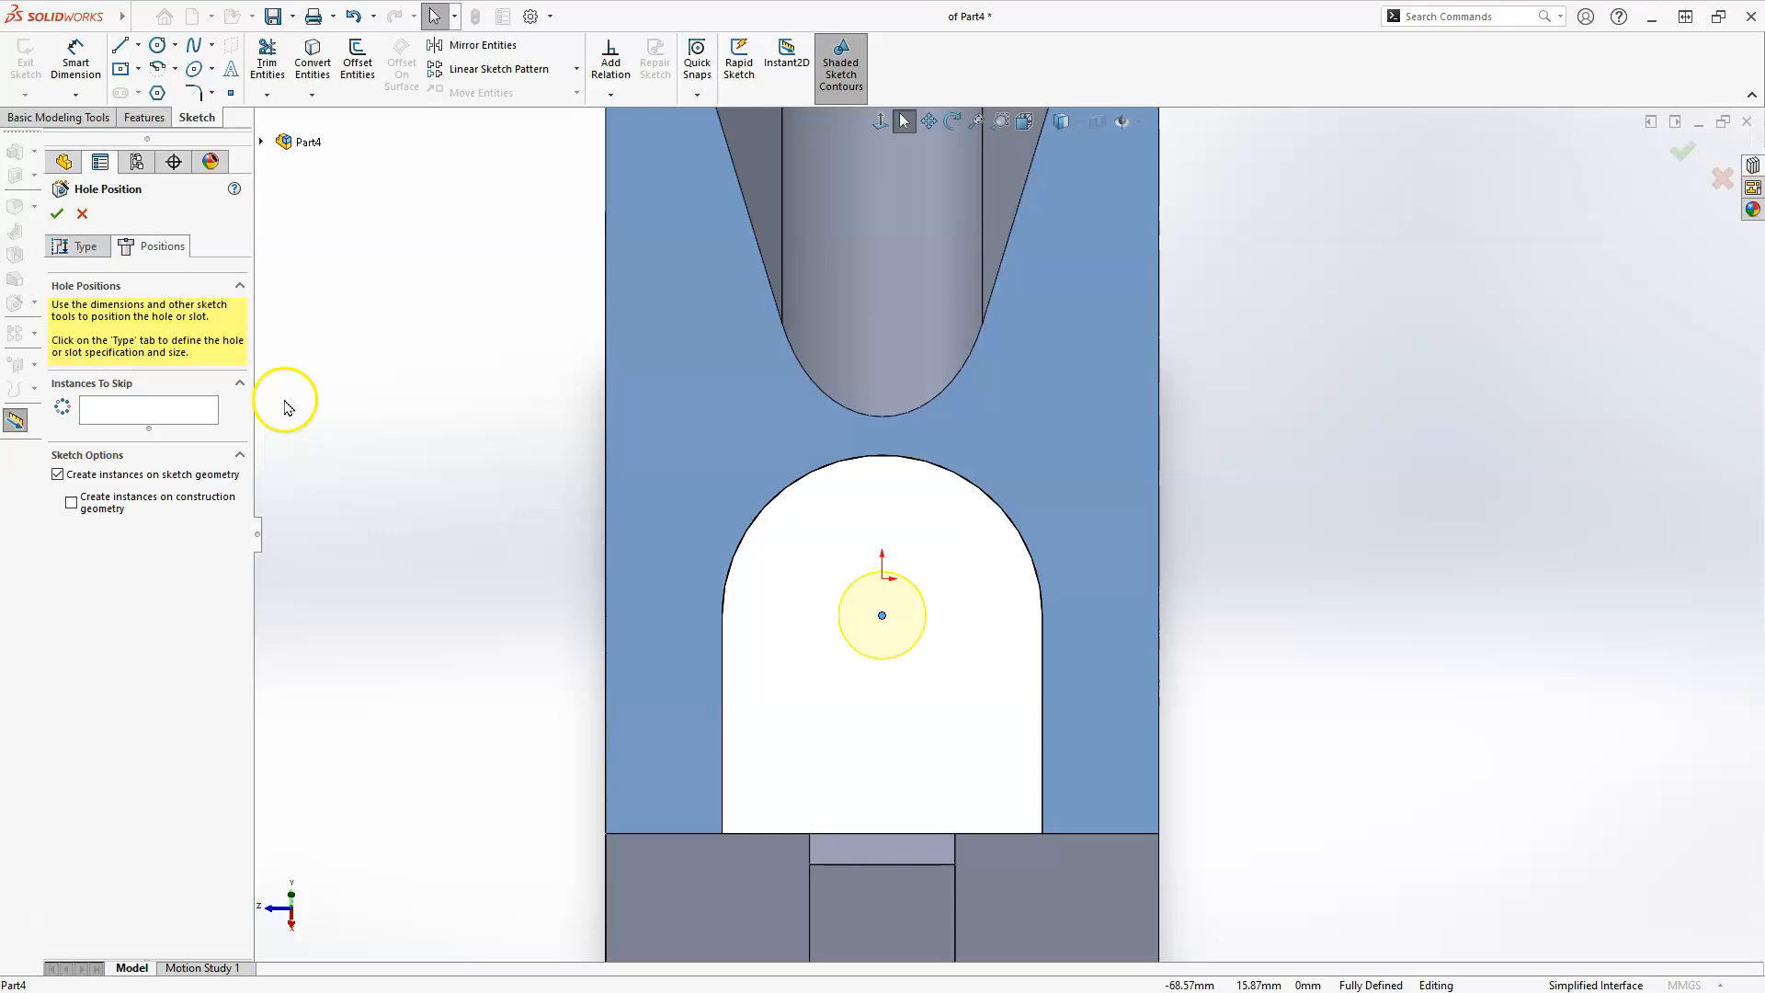
Create this dowel hole with a custom diameter of 22 mm and a Blind depth of 32 mm.
{"action": "left_click", "coordinate": [82, 255]}
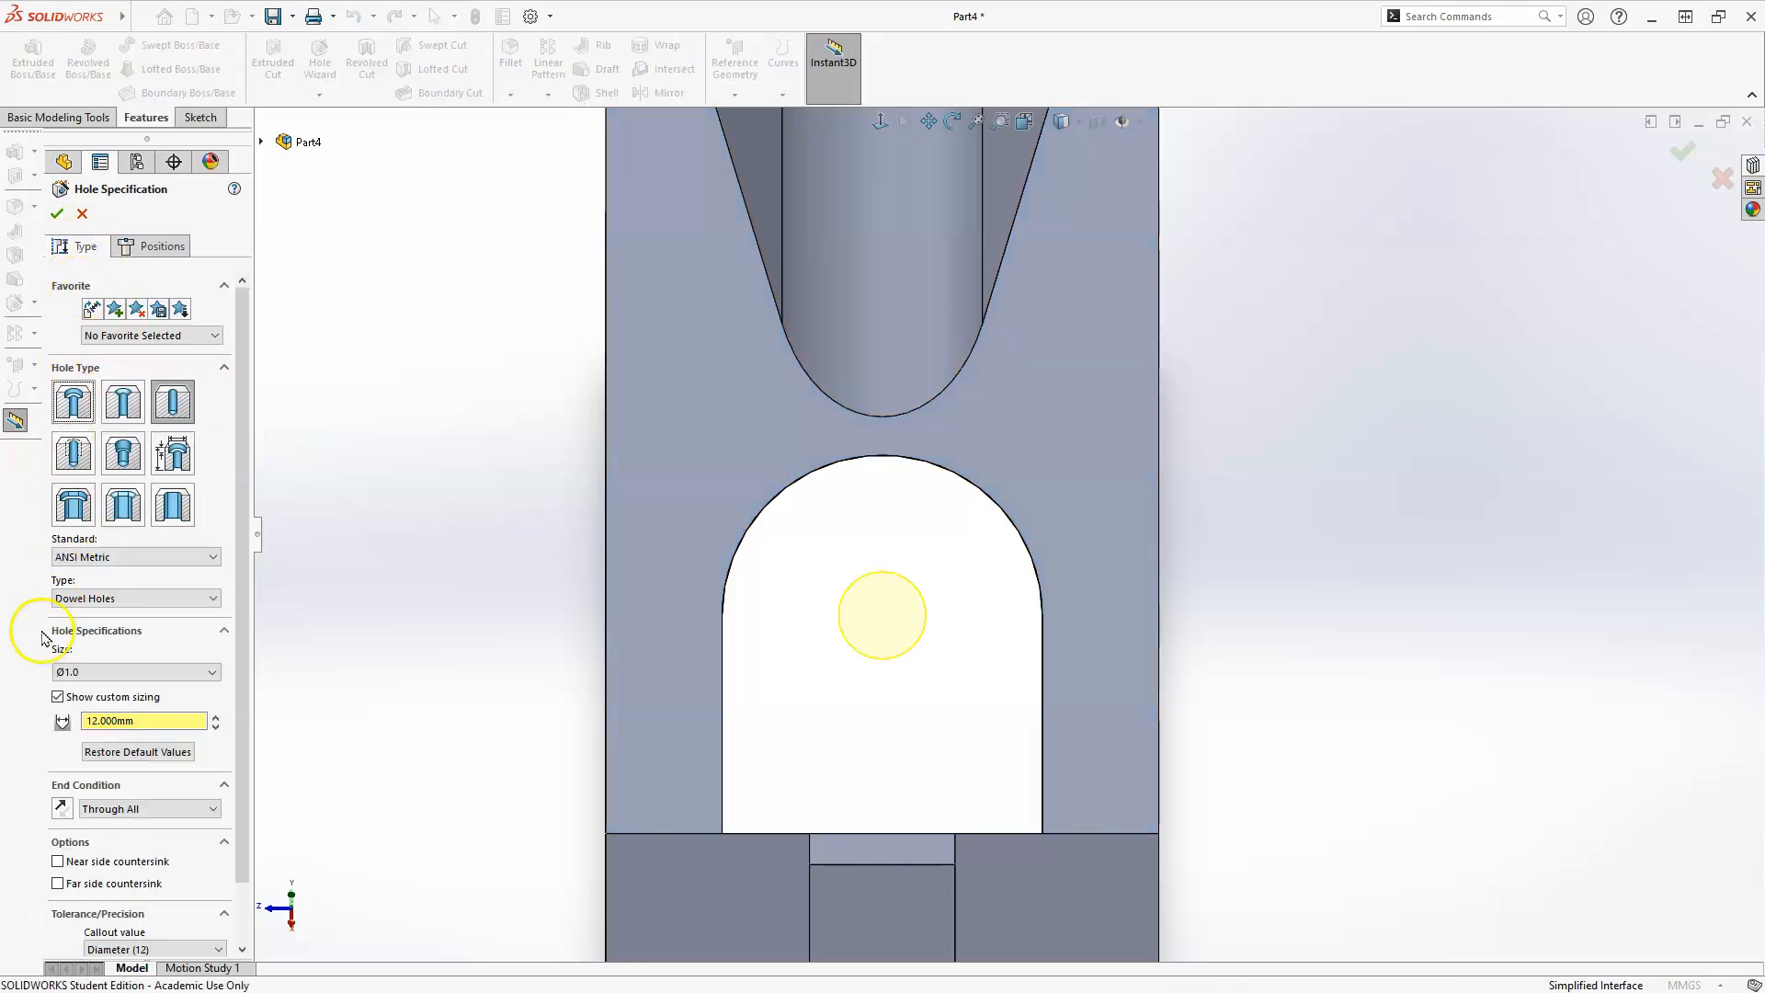
{"action": "left_click", "coordinate": [143, 720]}
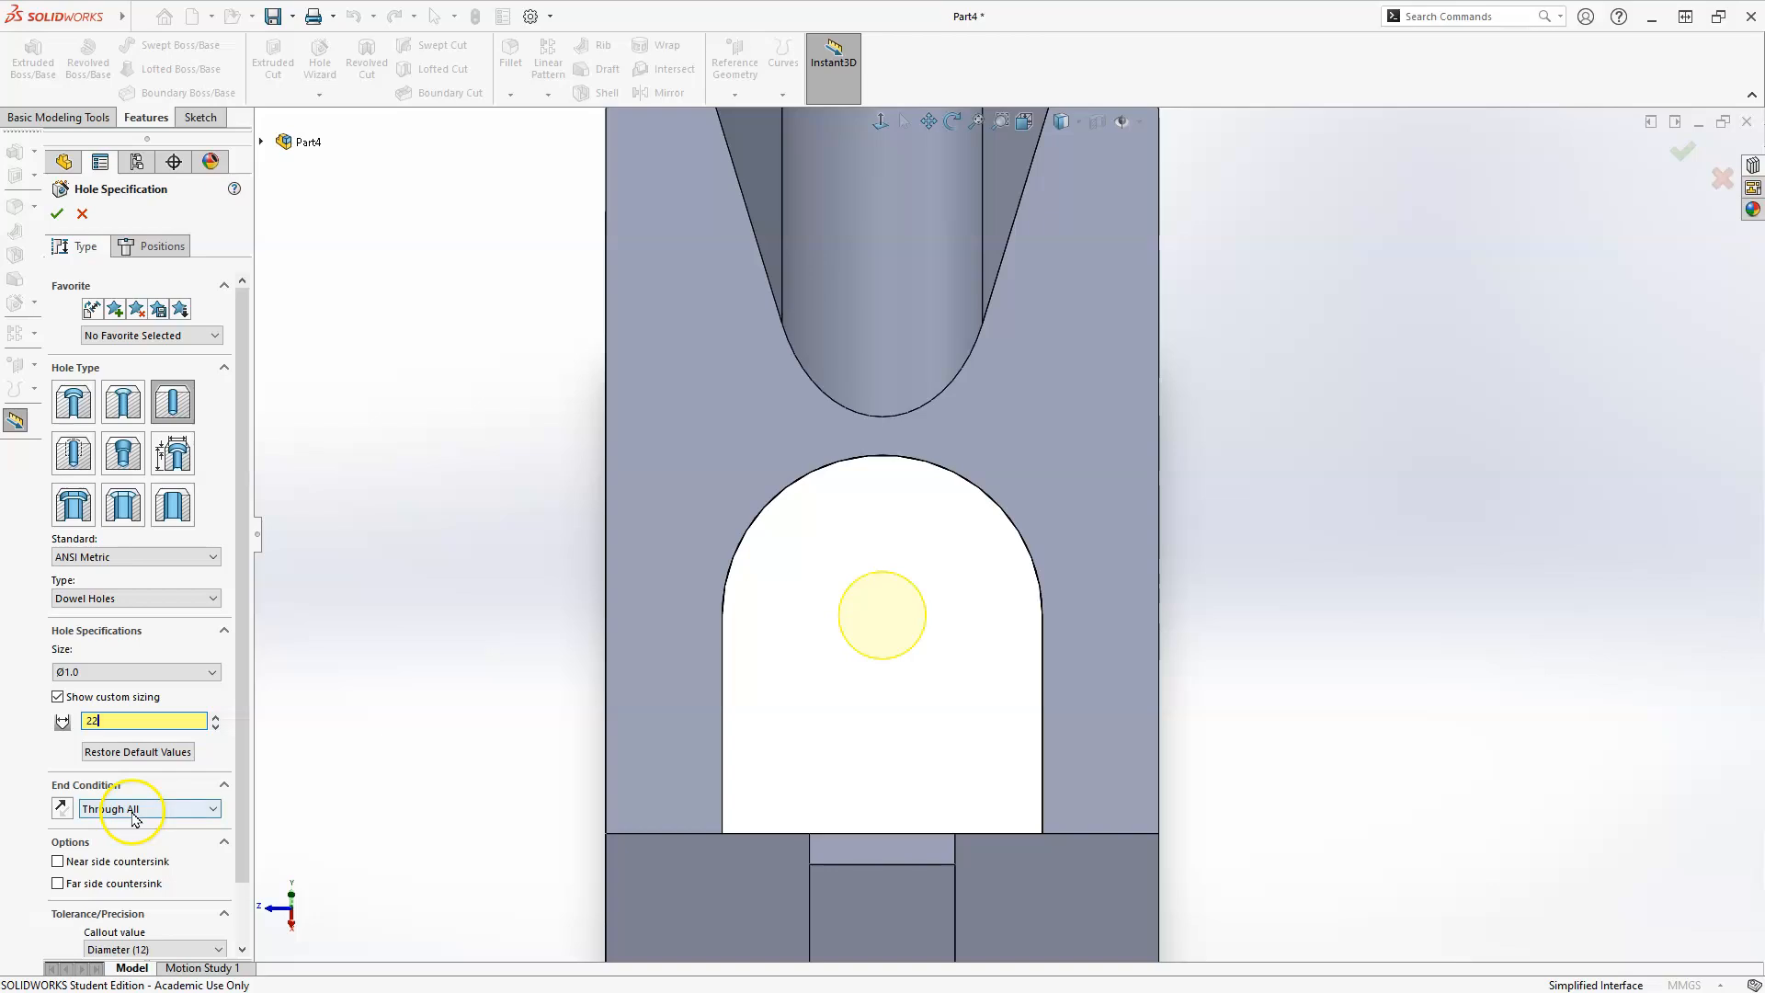
{"action": "left_click", "coordinate": [134, 809]}
{"action": "left_click", "coordinate": [119, 828]}
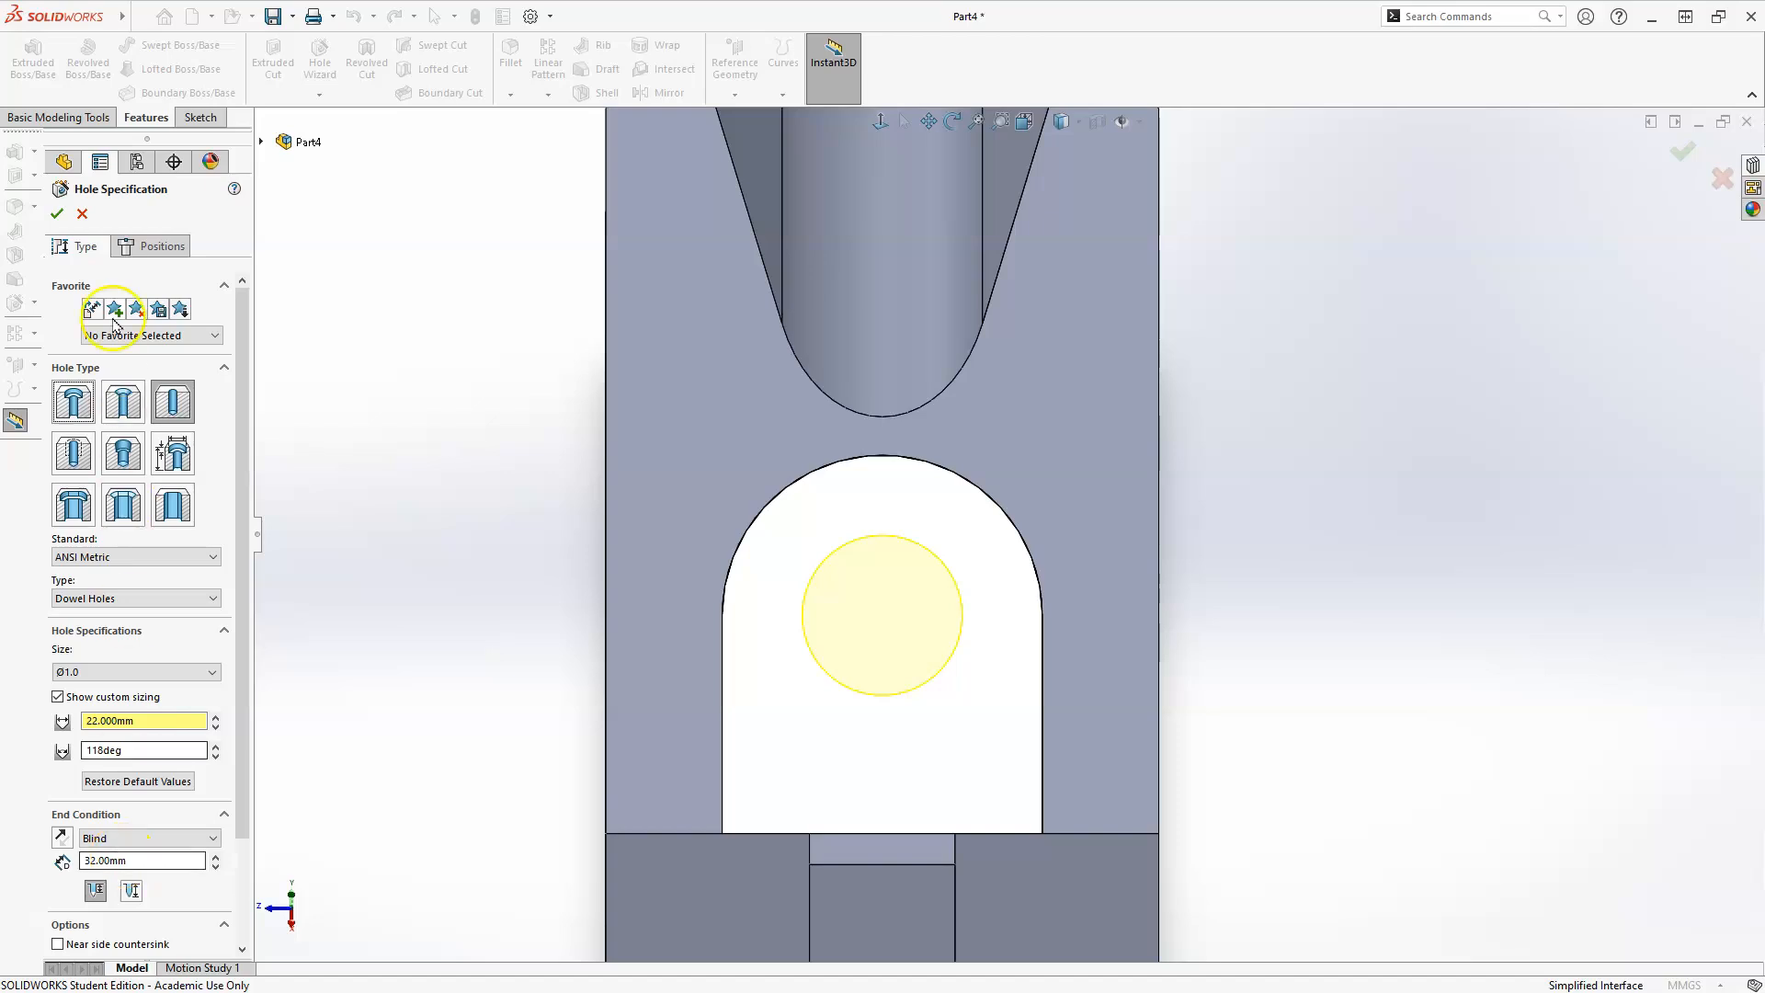
{"action": "left_click", "coordinate": [56, 214]}
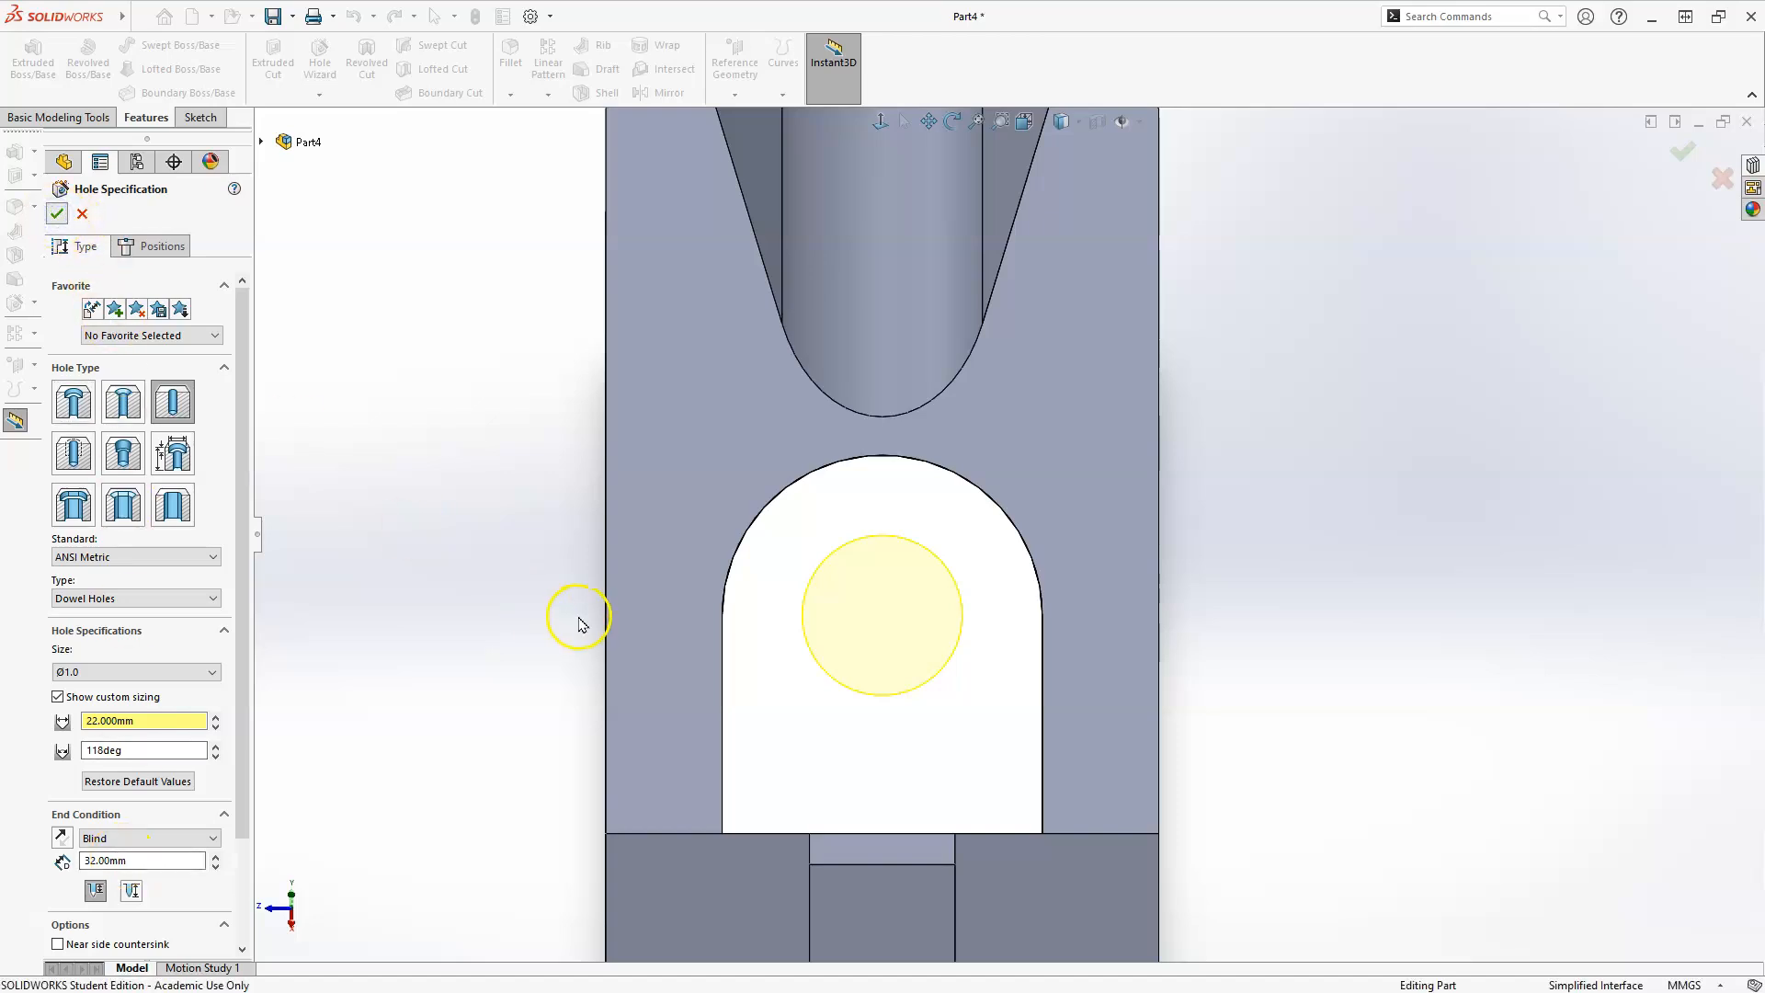
Start another dowel hole on the sloped face of the boss at the chamfered end, concentric with its rounded top.
{"action": "scroll", "coordinate": [1324, 521], "scroll_direction": "up", "scroll_amount": 5}
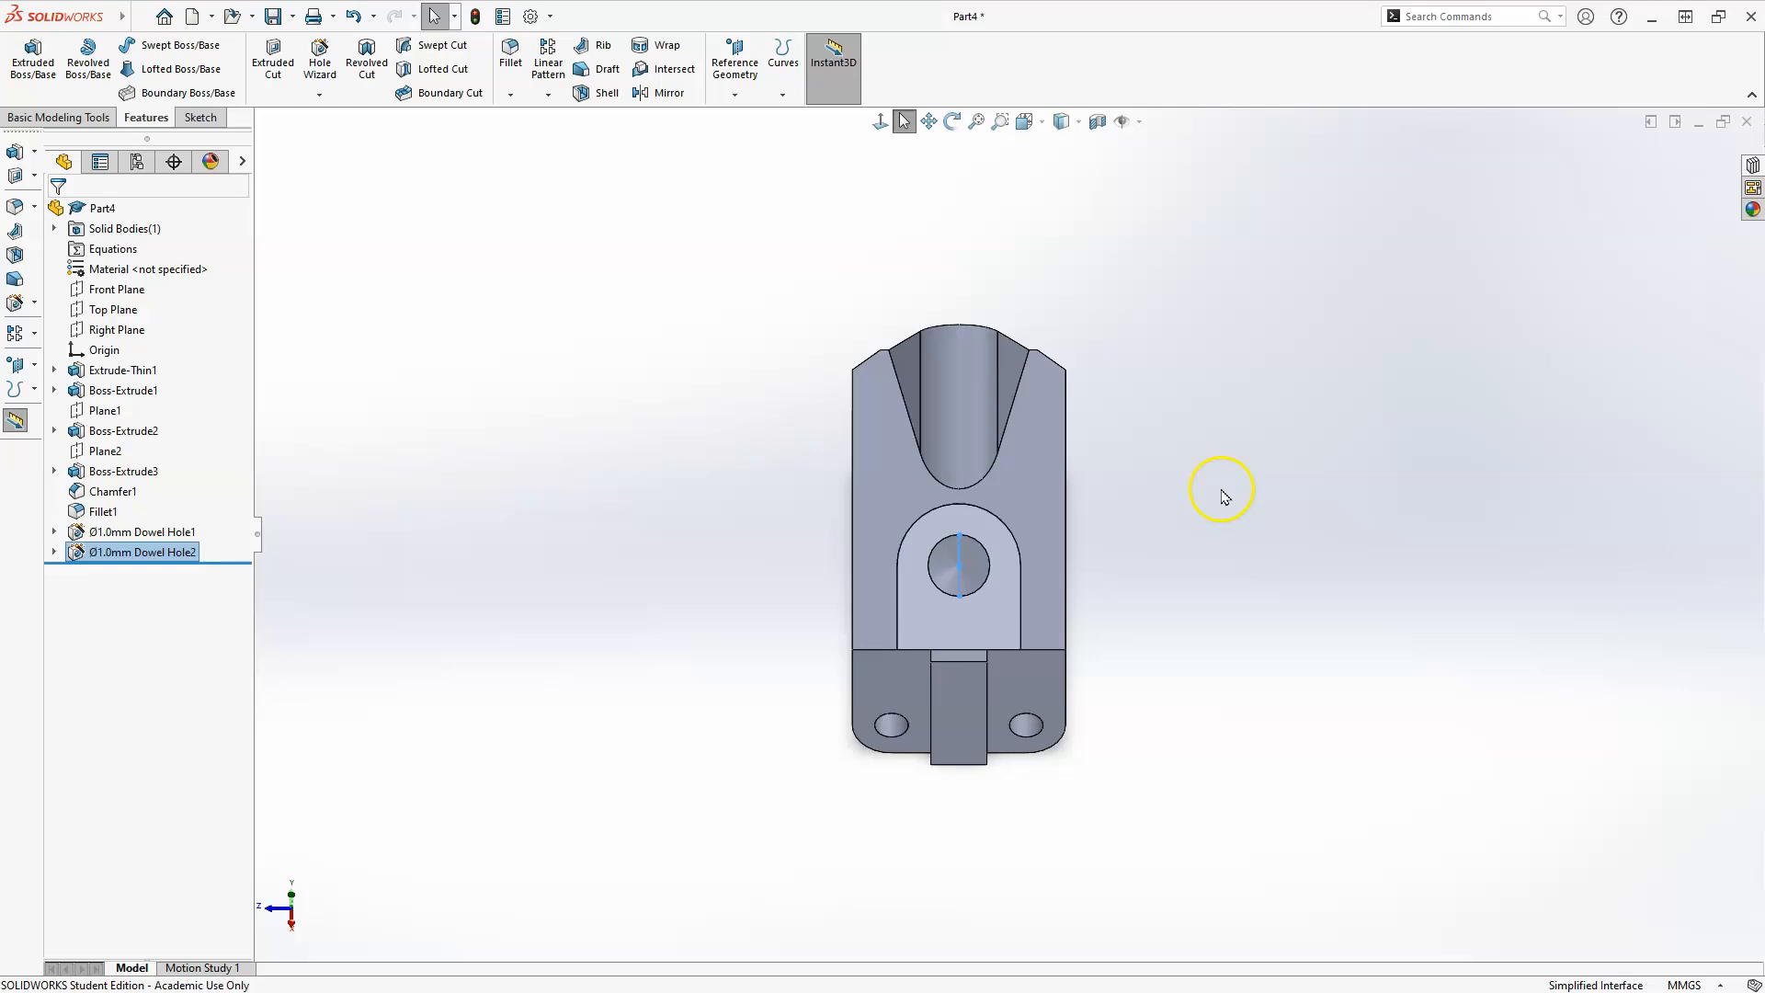
{"action": "scroll", "coordinate": [1222, 497], "scroll_direction": "down", "scroll_amount": 2}
{"action": "left_click", "coordinate": [1206, 499]}
{"action": "middle_click_drag", "start_coordinate": [1197, 540], "coordinate": [902, 765]}
{"action": "scroll", "coordinate": [1016, 403], "scroll_direction": "down", "scroll_amount": 3}
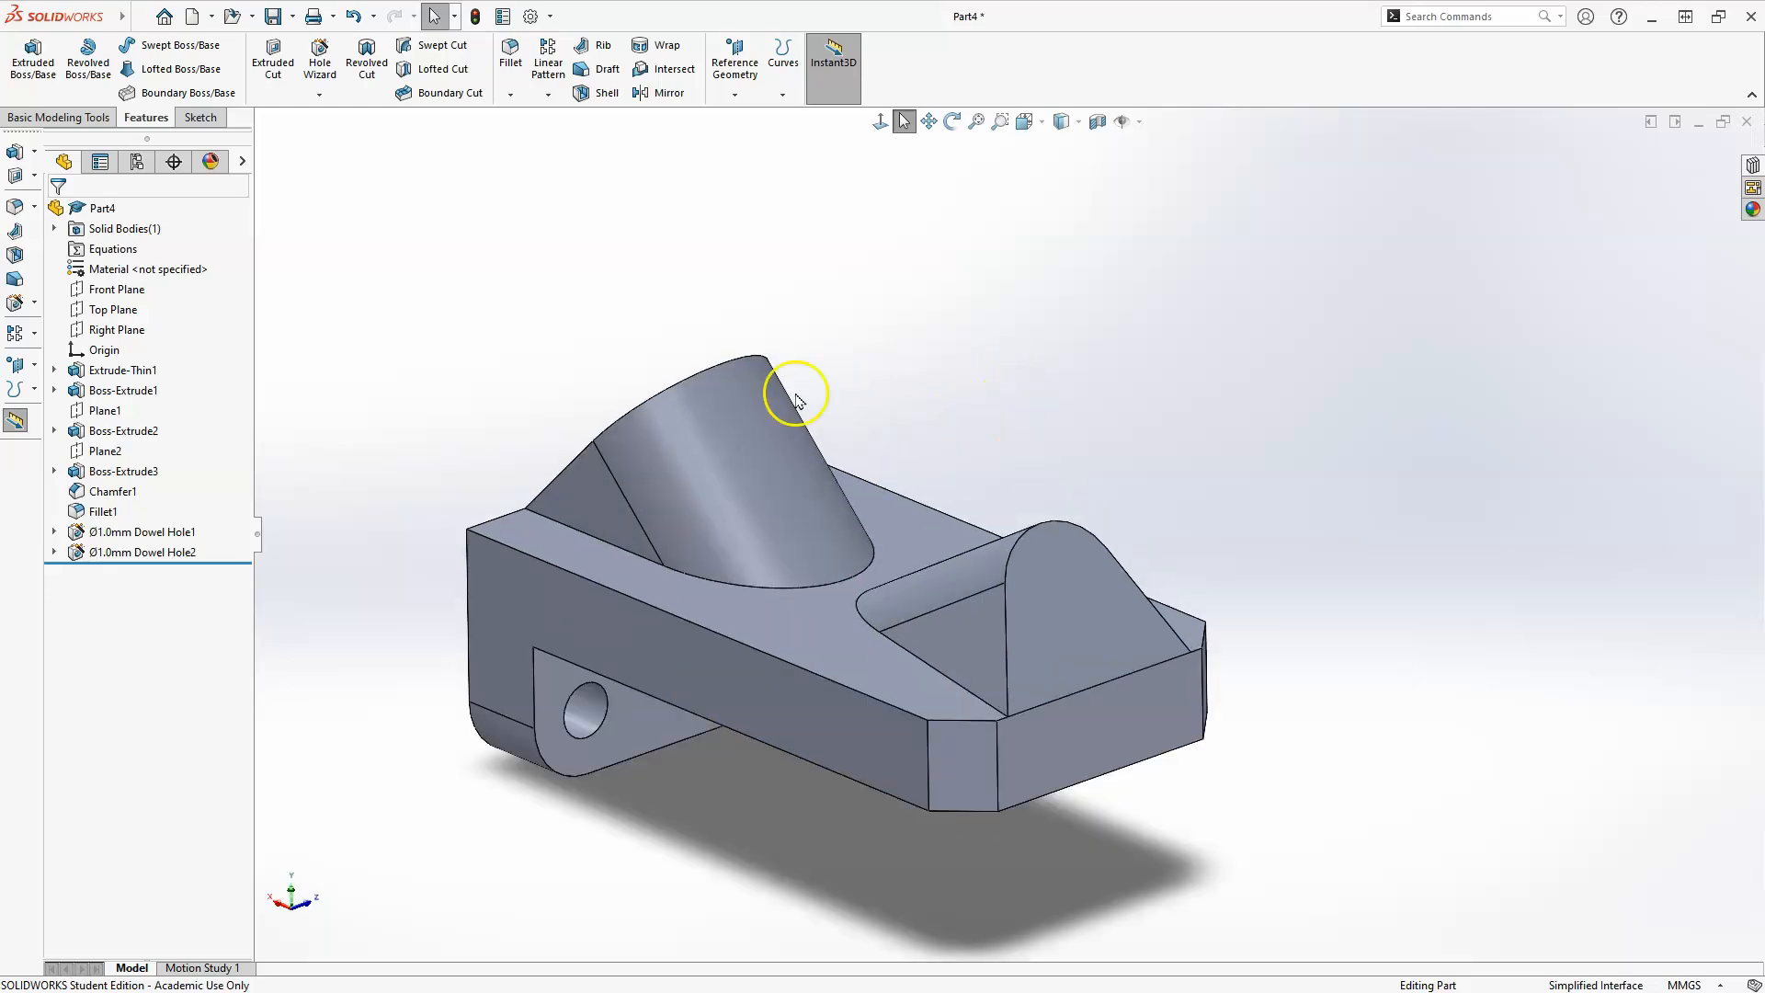
{"action": "left_click", "coordinate": [321, 51]}
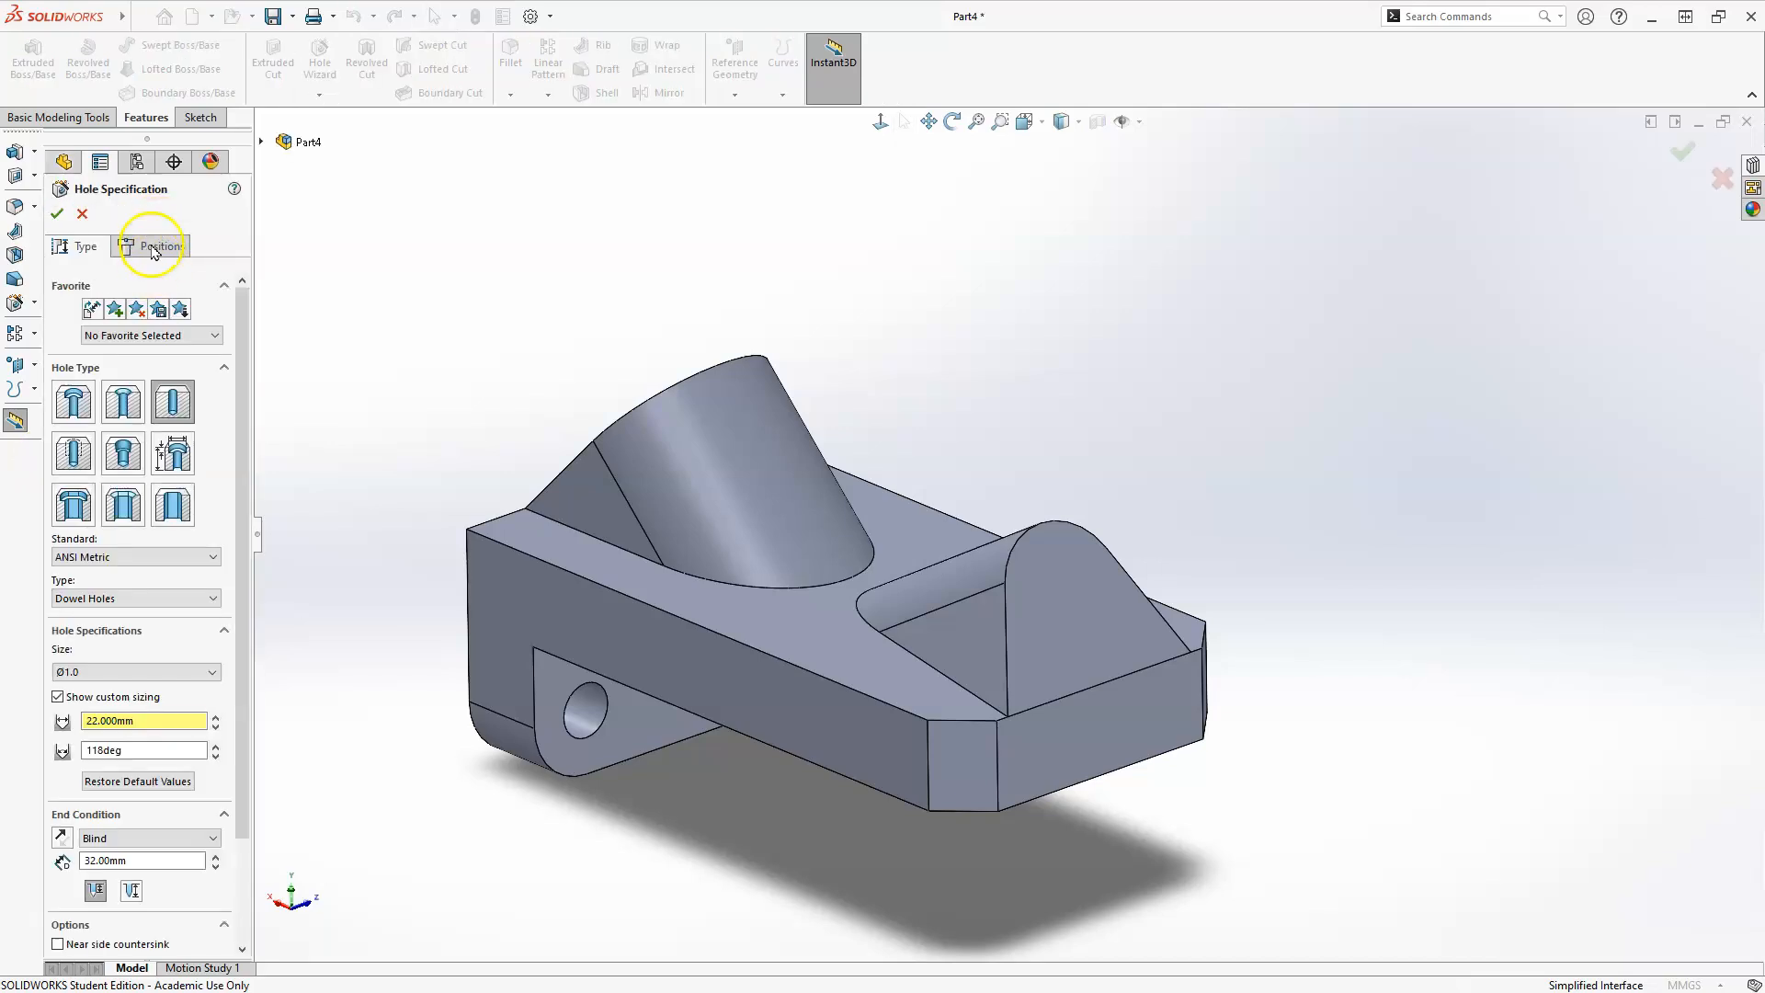
{"action": "left_click", "coordinate": [157, 245]}
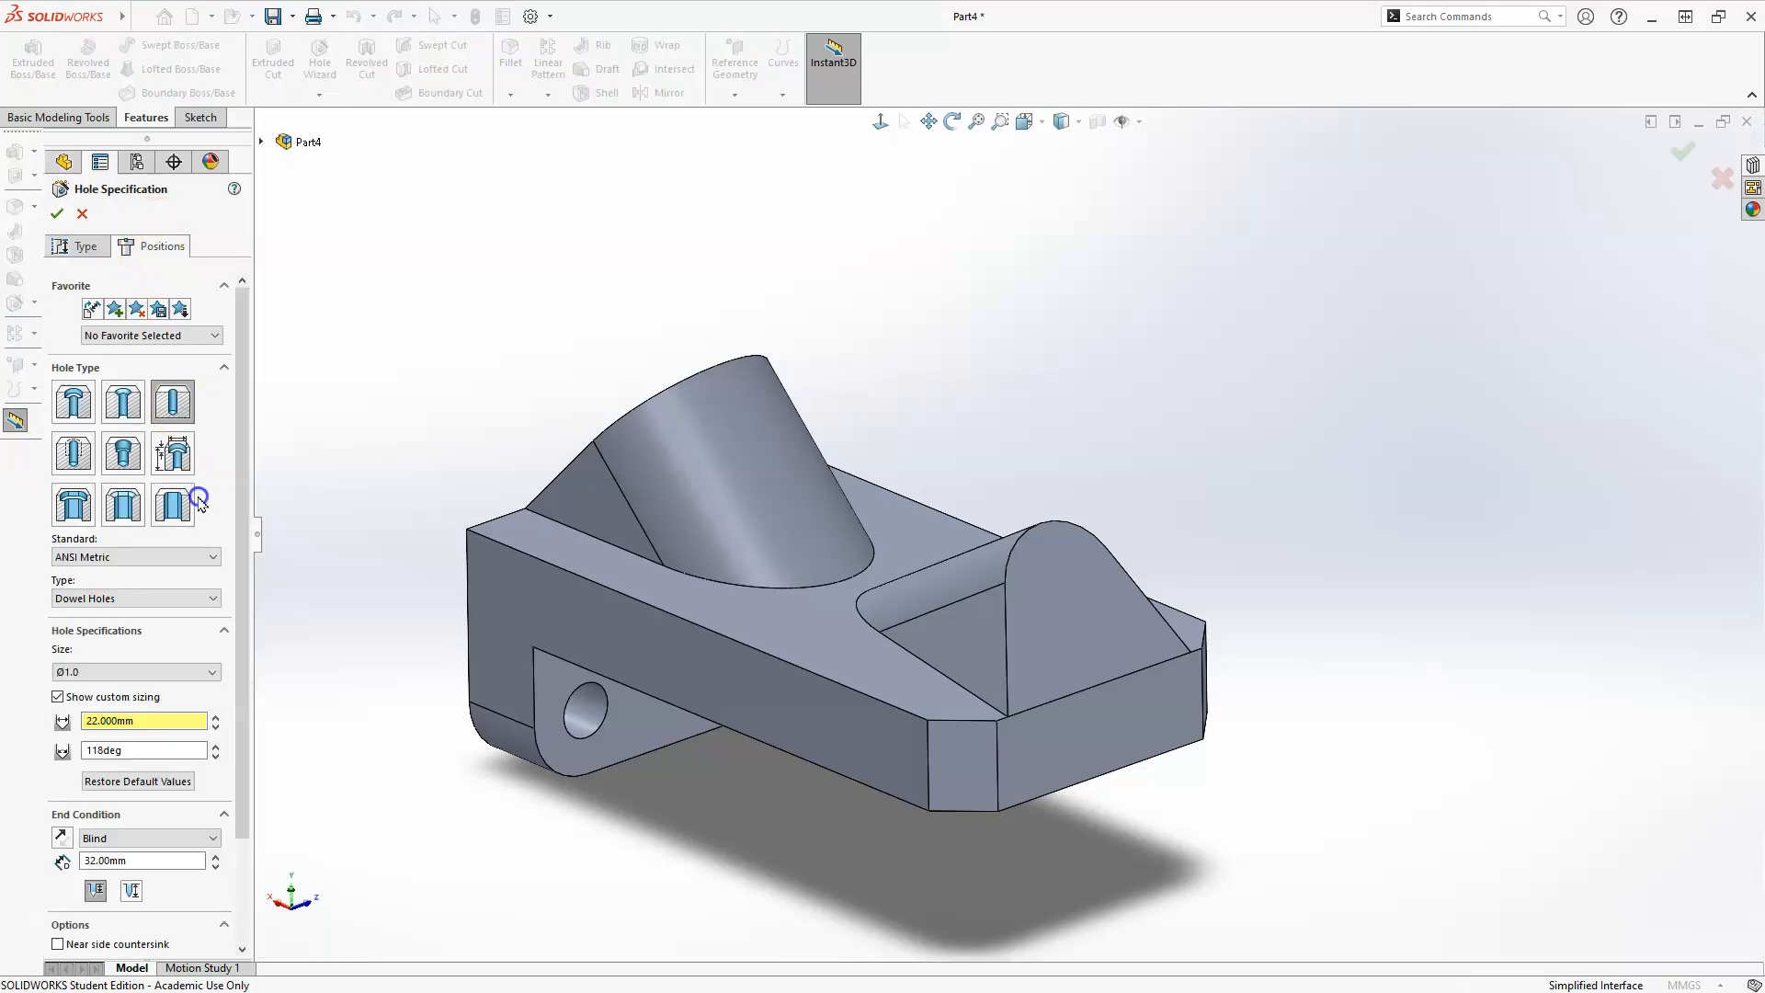
{"action": "left_click", "coordinate": [1123, 598]}
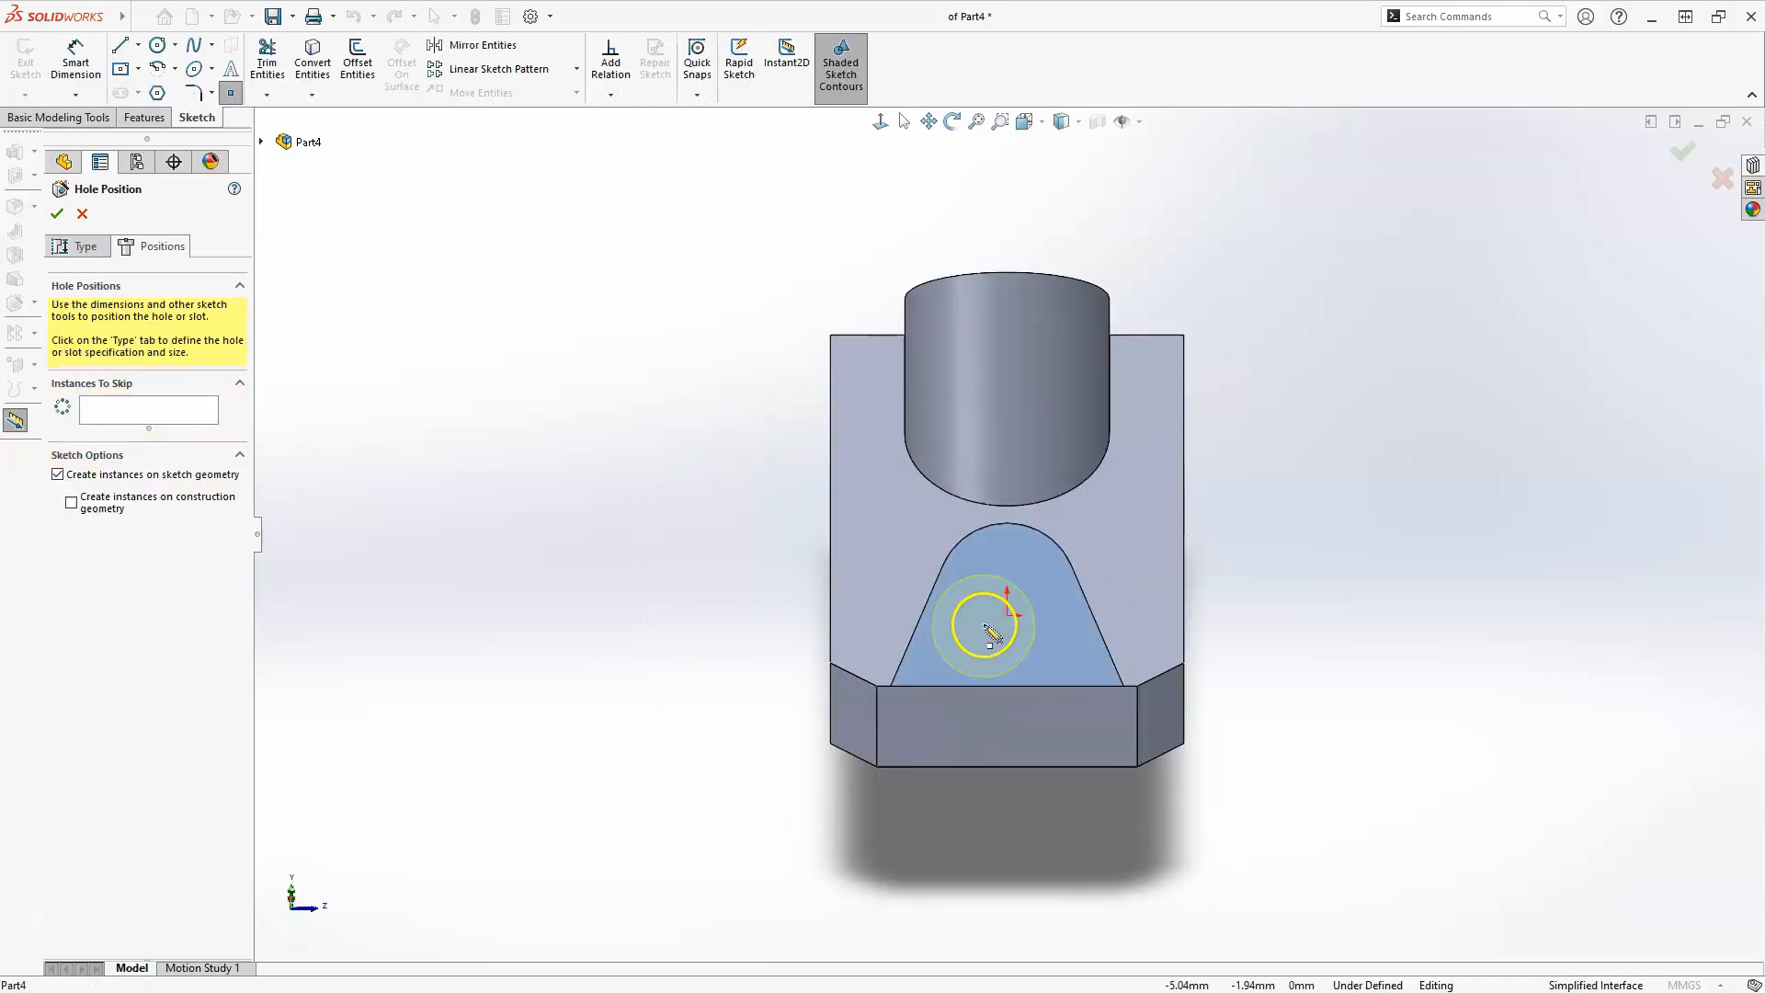
{"action": "scroll", "coordinate": [989, 622], "scroll_direction": "down", "scroll_amount": 3}
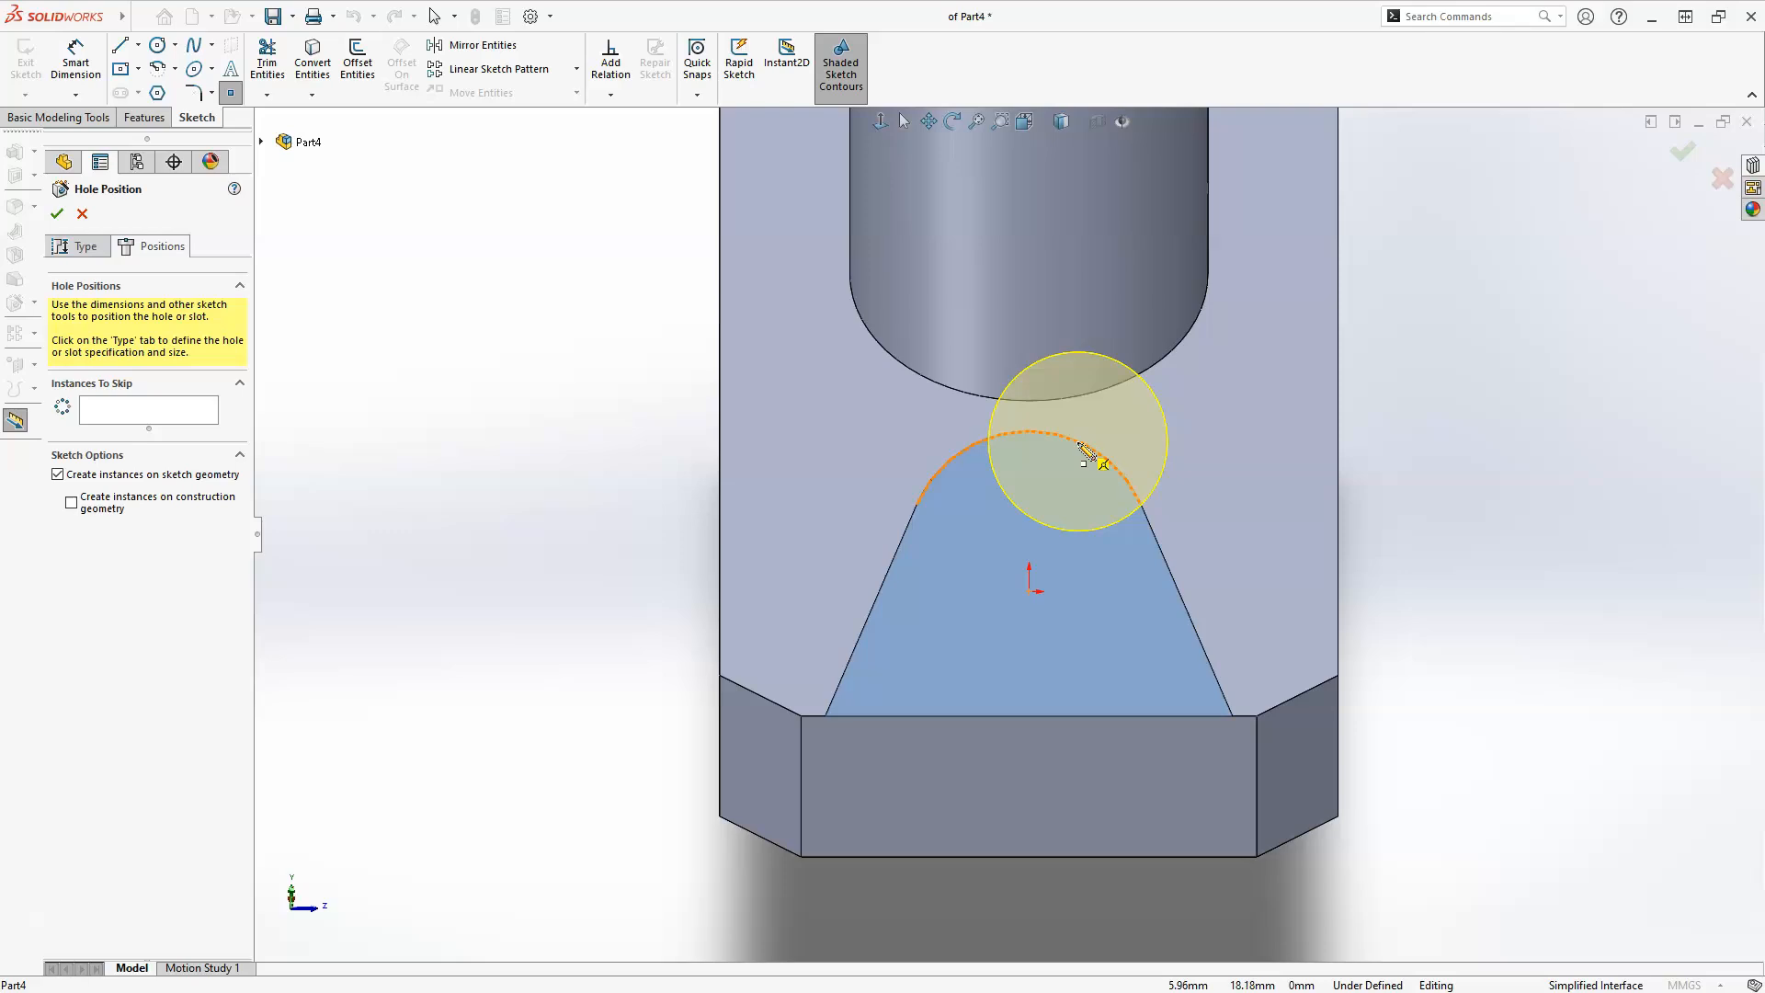
{"action": "left_click", "coordinate": [1030, 555]}
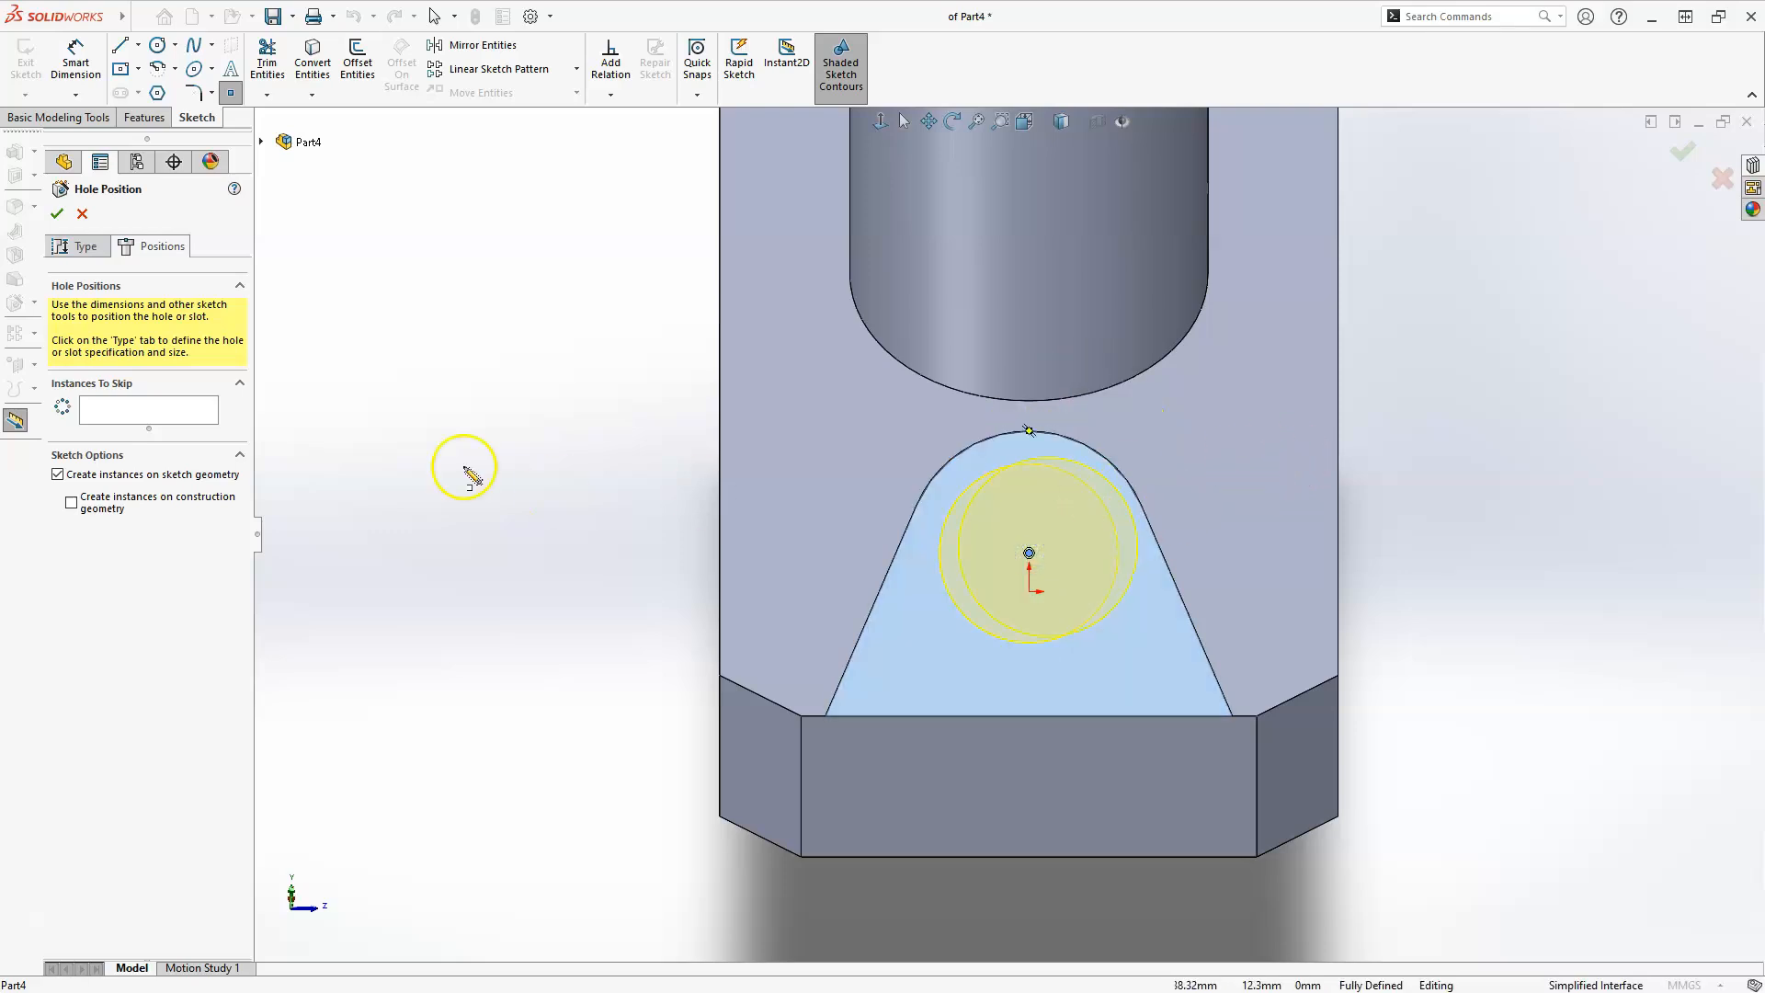
Create the hole in the chamfered-end boss with a custom diameter of 20 mm and a Blind depth of 32 mm.
{"action": "left_click", "coordinate": [83, 244]}
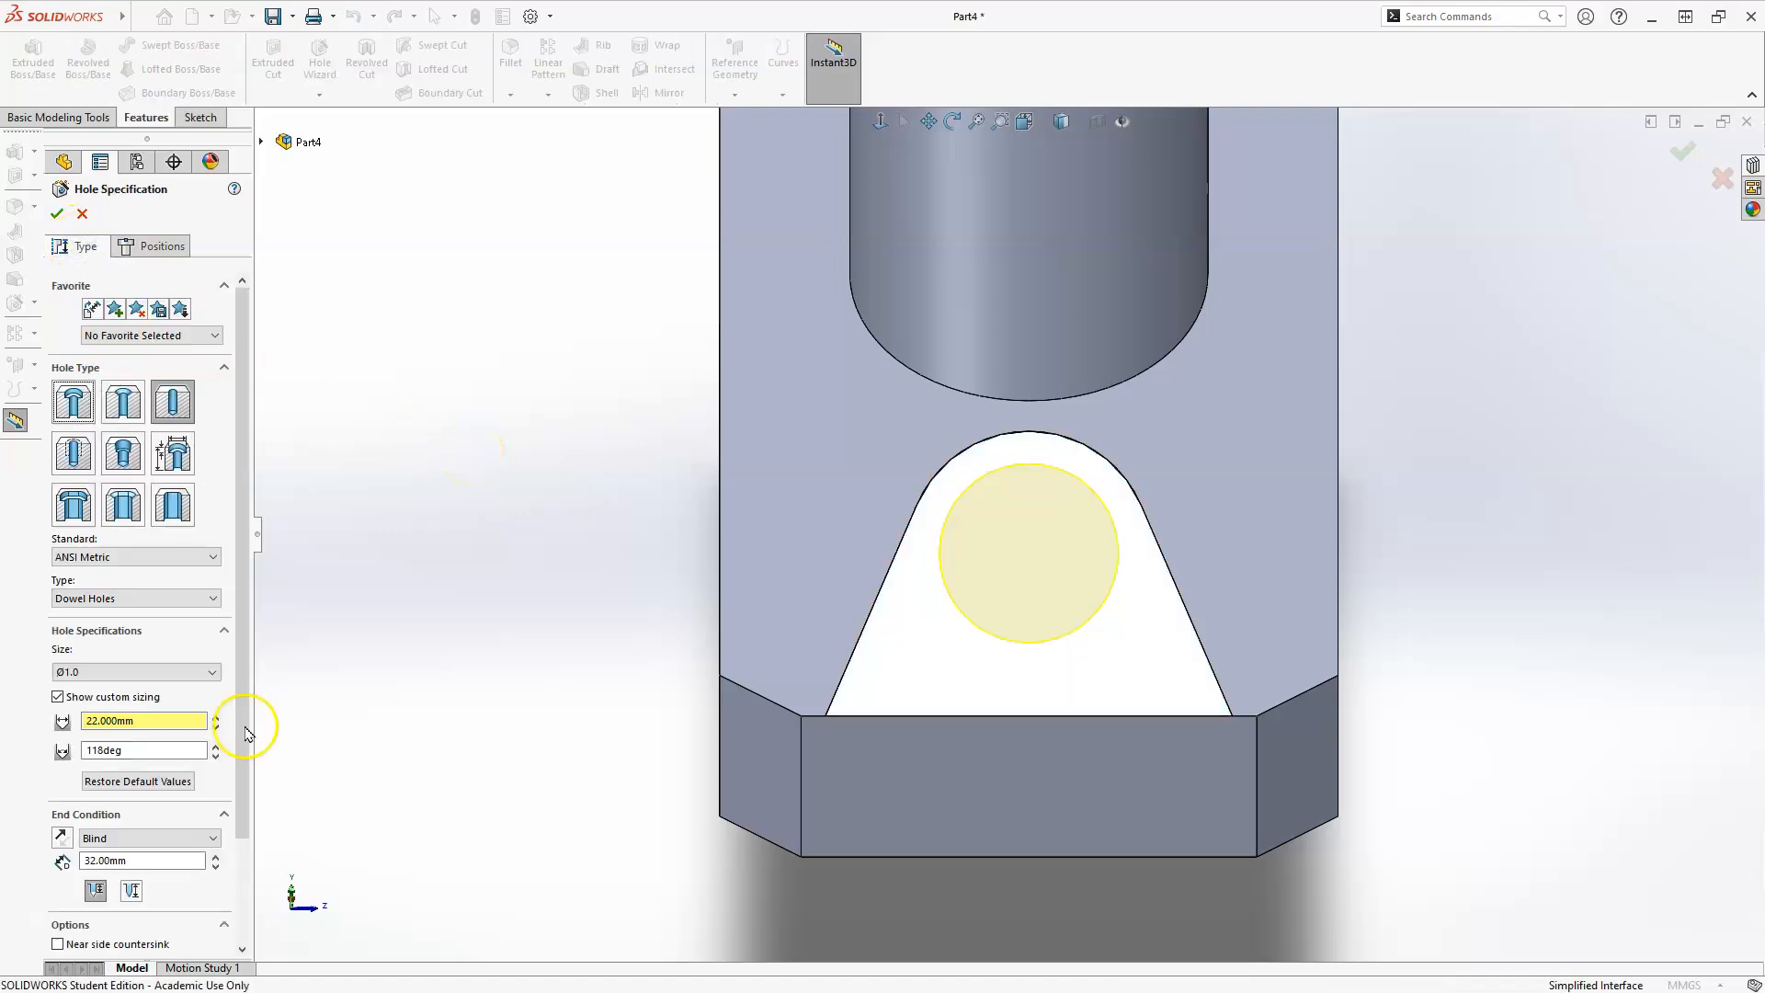
{"action": "middle_click_drag", "start_coordinate": [512, 568], "coordinate": [545, 607]}
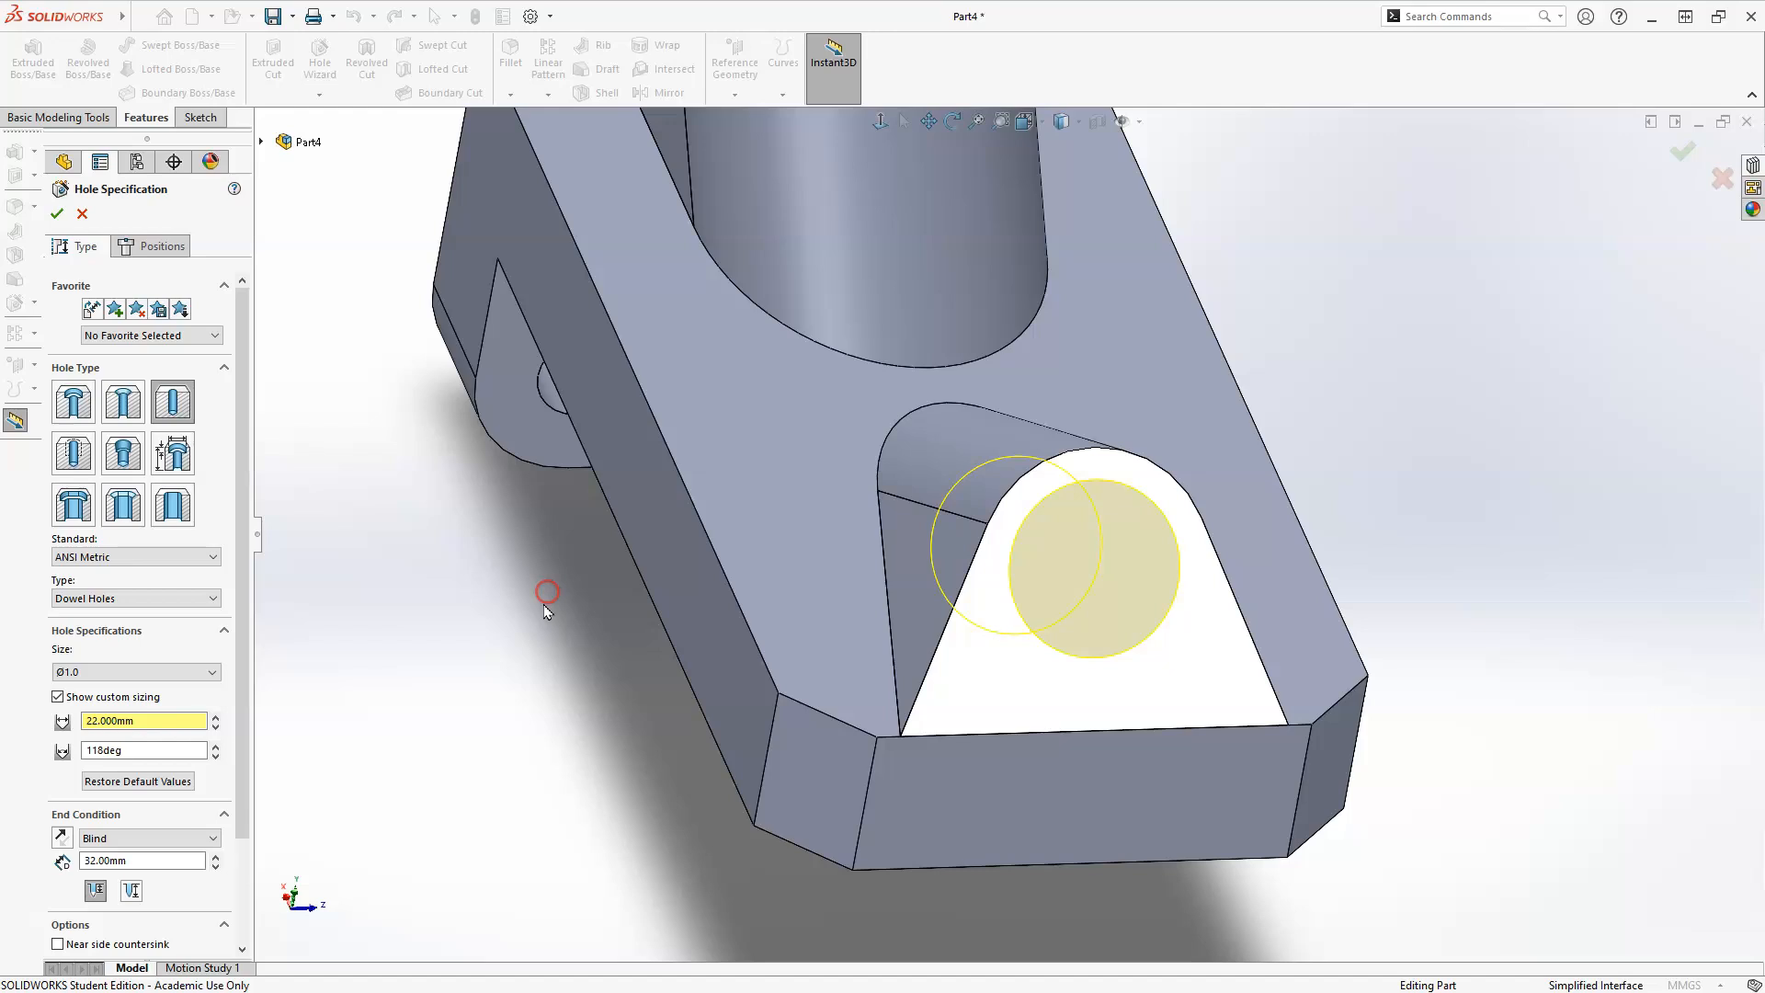
{"action": "scroll", "coordinate": [545, 610], "scroll_direction": "up", "scroll_amount": 3}
{"action": "scroll", "coordinate": [485, 741], "scroll_direction": "down", "scroll_amount": 2}
{"action": "middle_click_drag", "start_coordinate": [929, 547], "coordinate": [925, 551]}
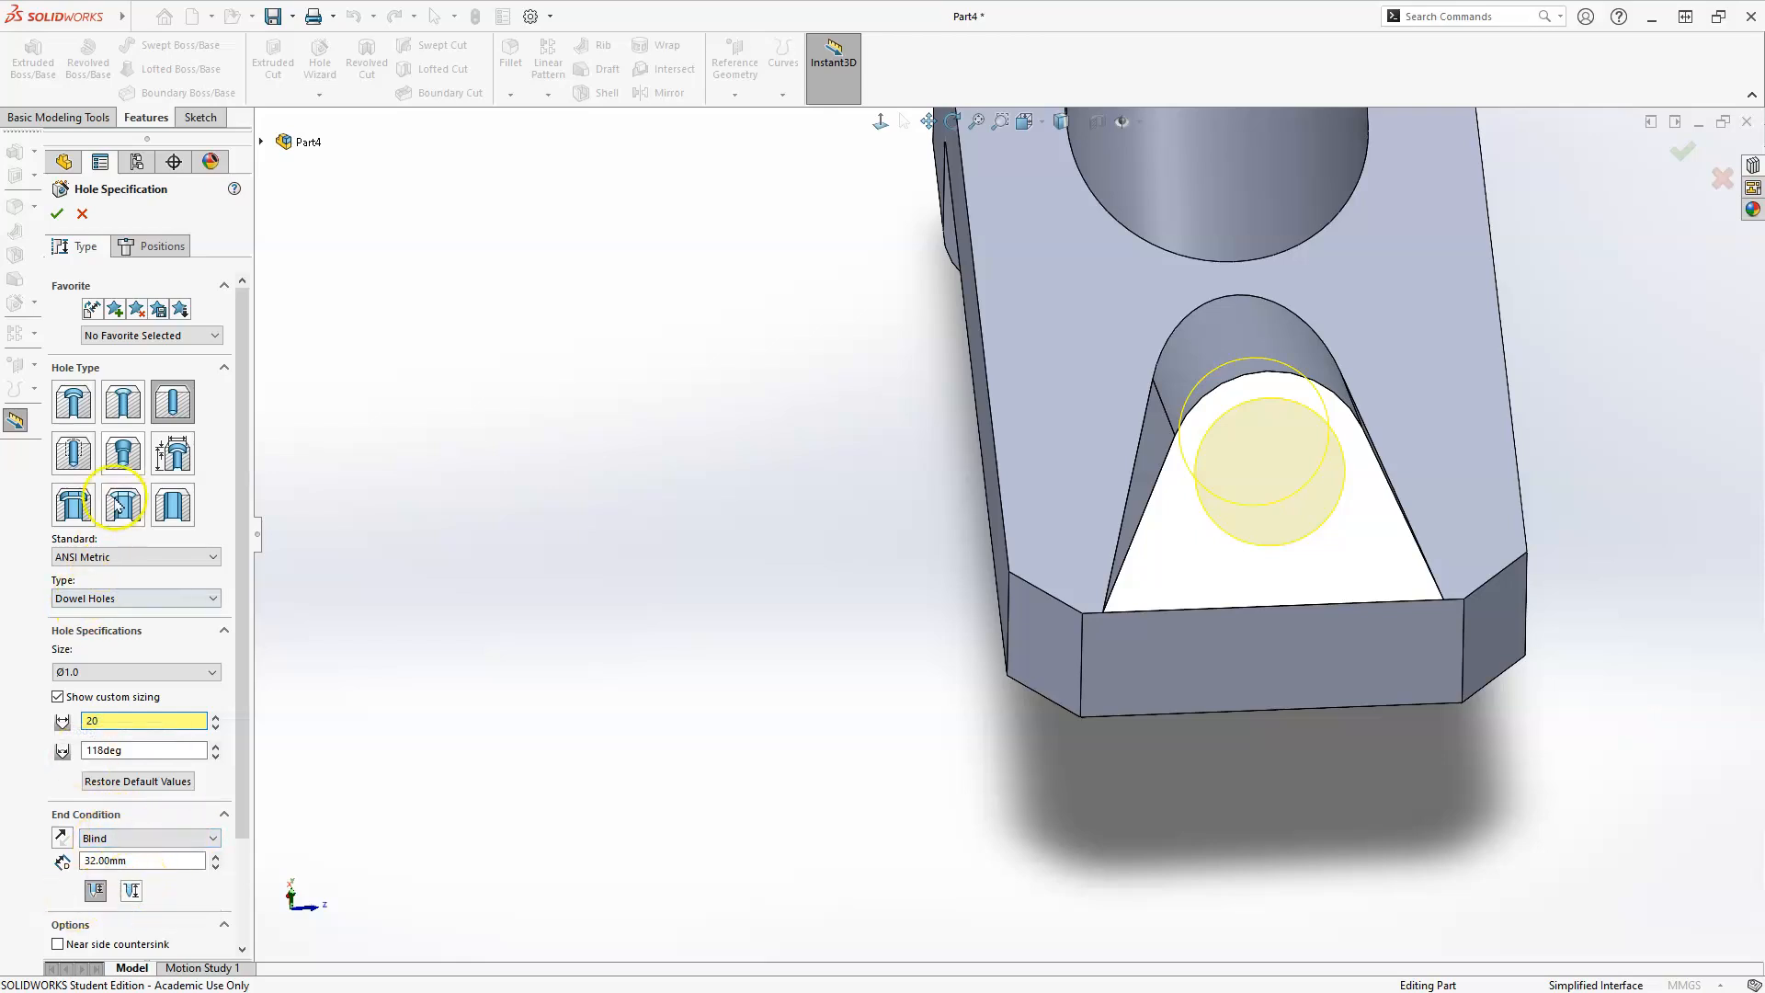
{"action": "left_click", "coordinate": [57, 213]}
{"action": "left_click", "coordinate": [824, 545]}
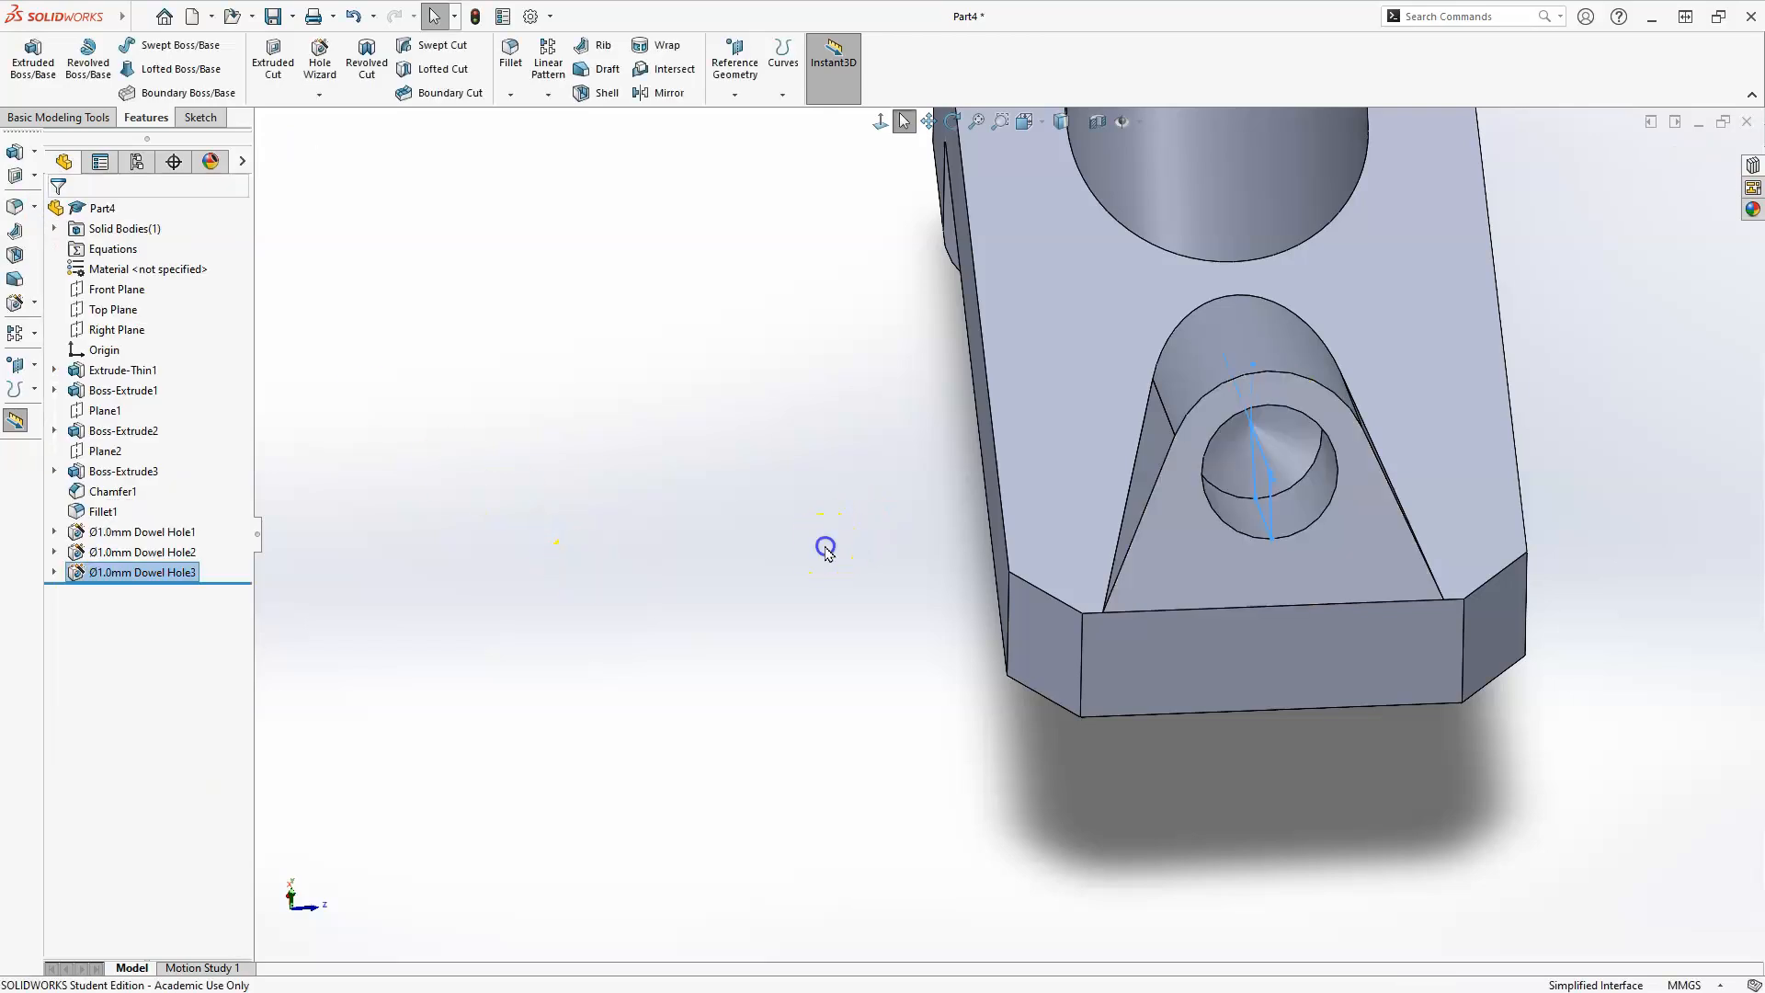
Inspect the drilled part from both ends and display it in the isometric view.
{"action": "scroll", "coordinate": [827, 549], "scroll_direction": "up", "scroll_amount": 5}
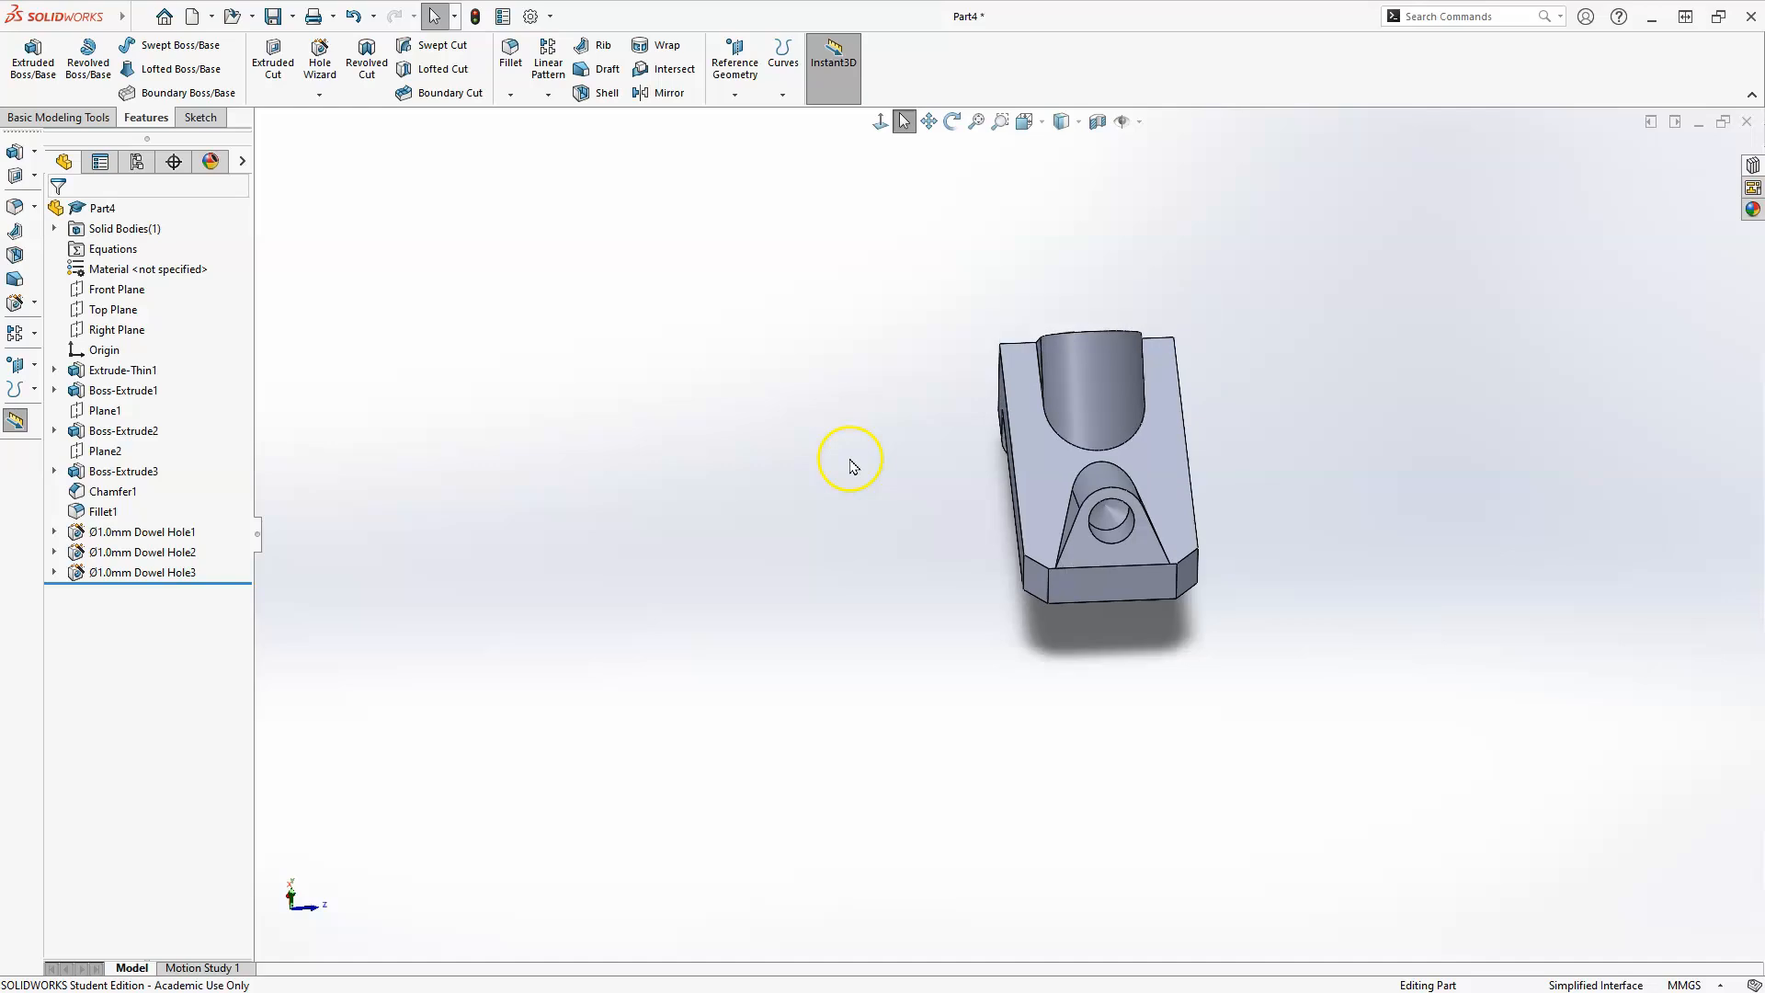
{"action": "middle_click_drag", "start_coordinate": [1072, 575], "coordinate": [1382, 357]}
{"action": "middle_click_drag", "start_coordinate": [1044, 576], "coordinate": [1168, 549]}
{"action": "key", "text": "space"}
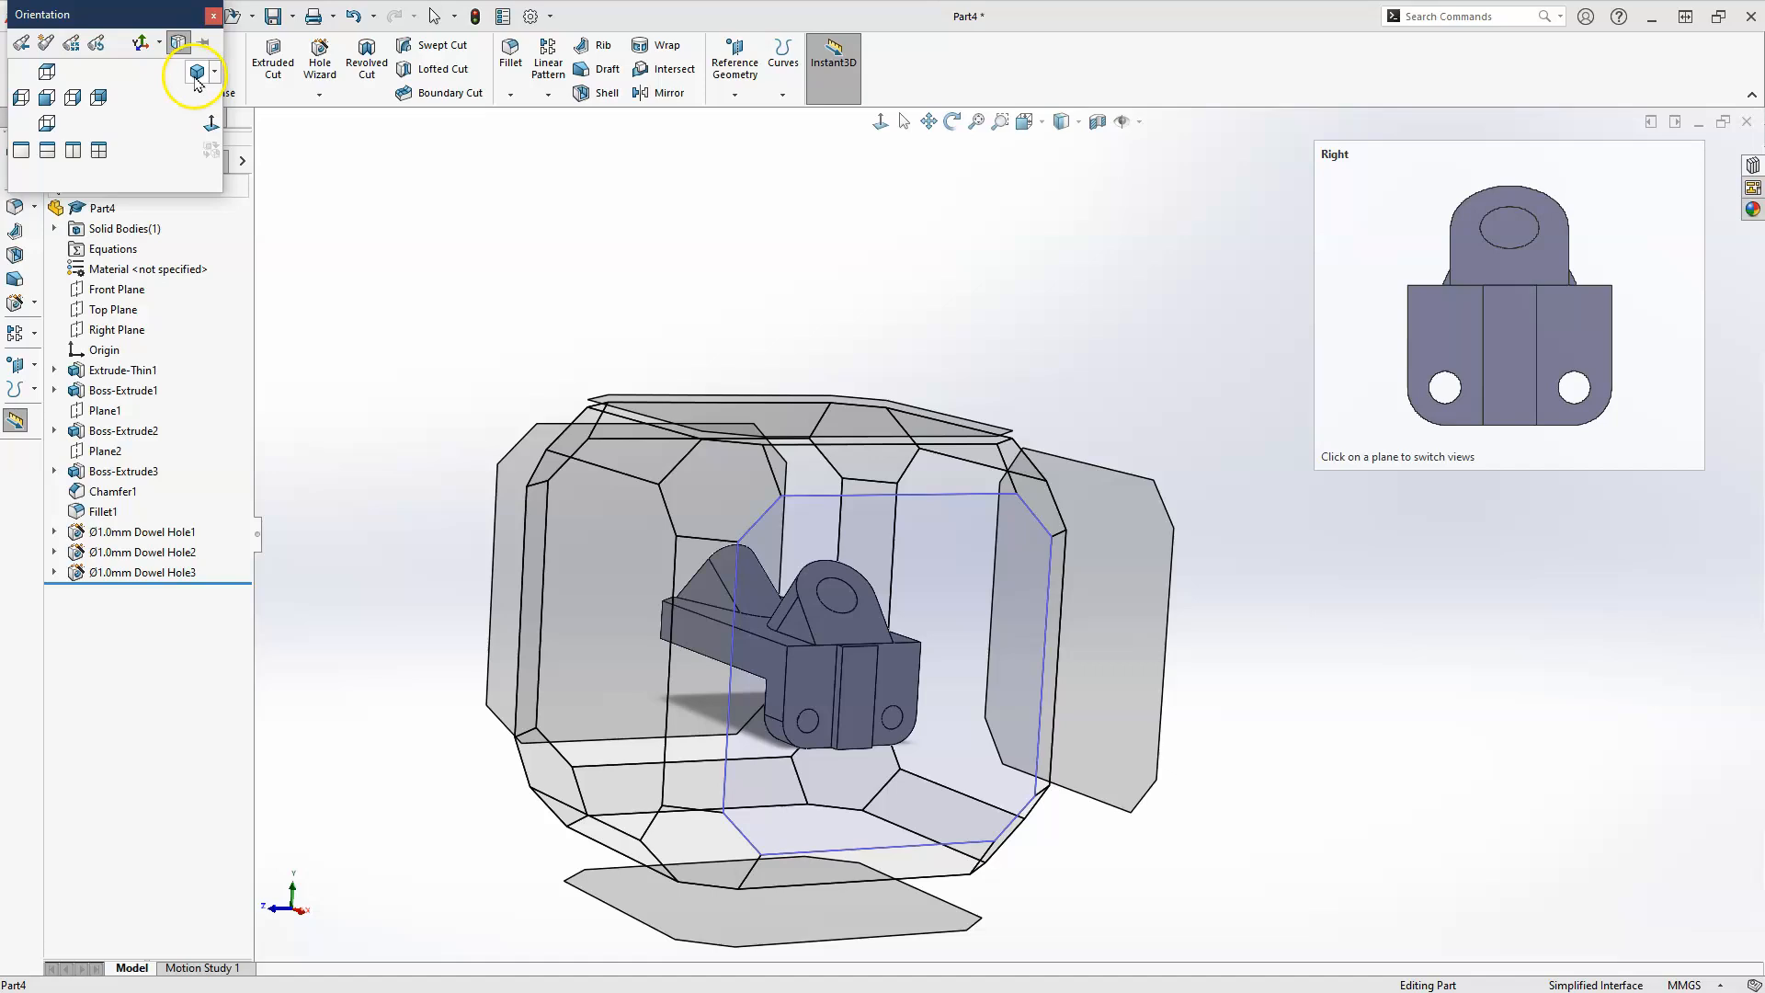
{"action": "left_click", "coordinate": [190, 73]}
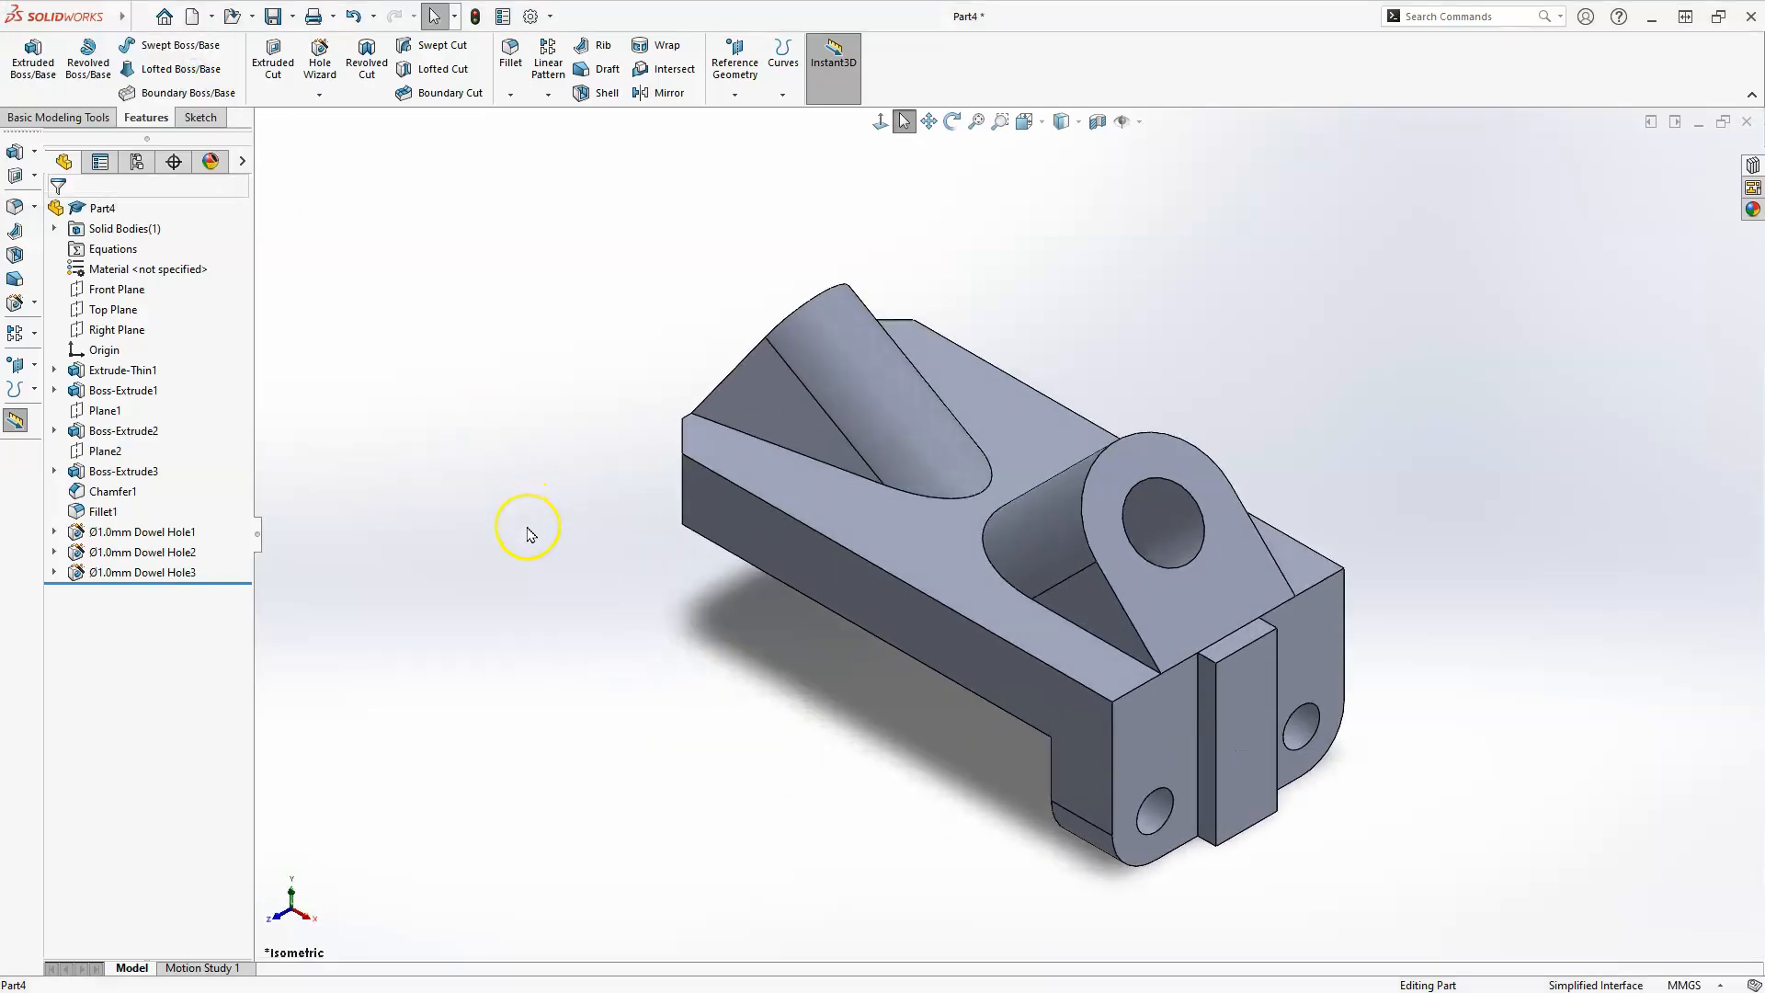